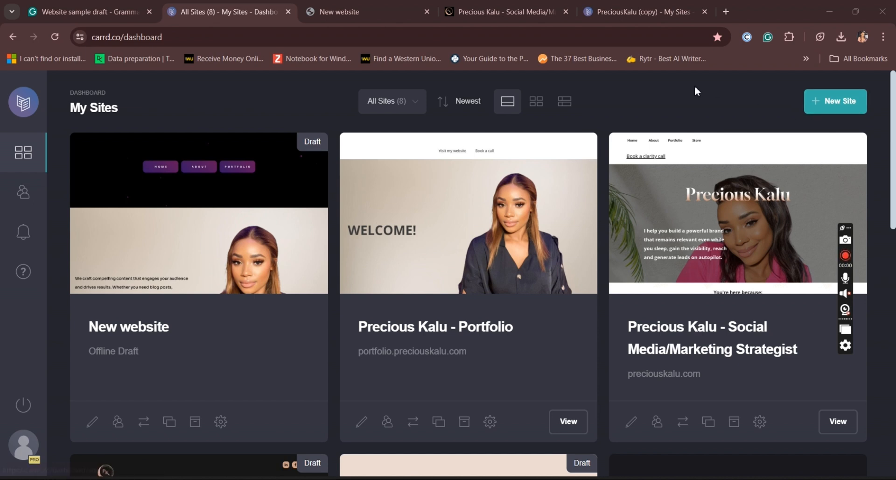
Search Google for carrd.co in a new browser tab and open the Carrd homepage
{"action": "left_click", "coordinate": [726, 11]}
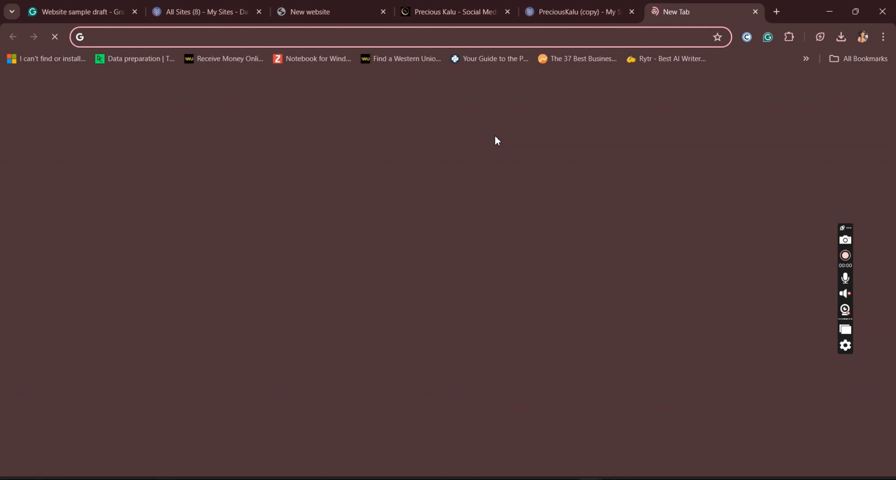
{"action": "type", "text": "carr"}
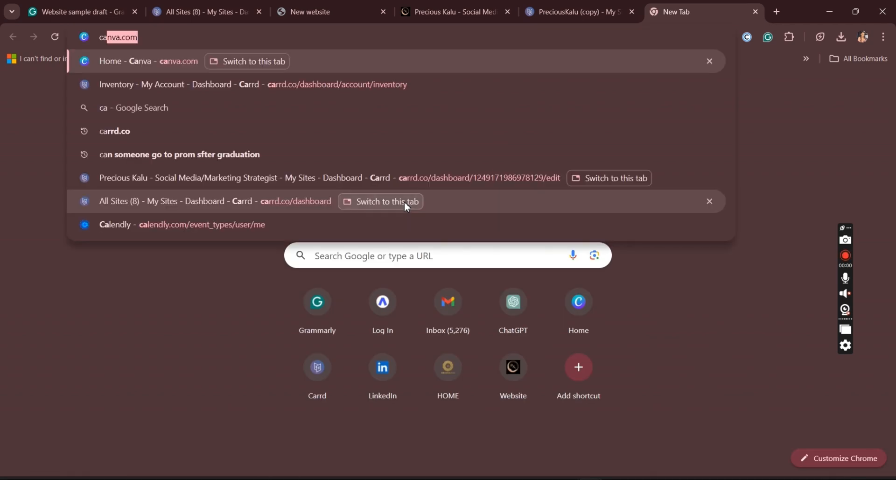
{"action": "type", "text": "d.co"}
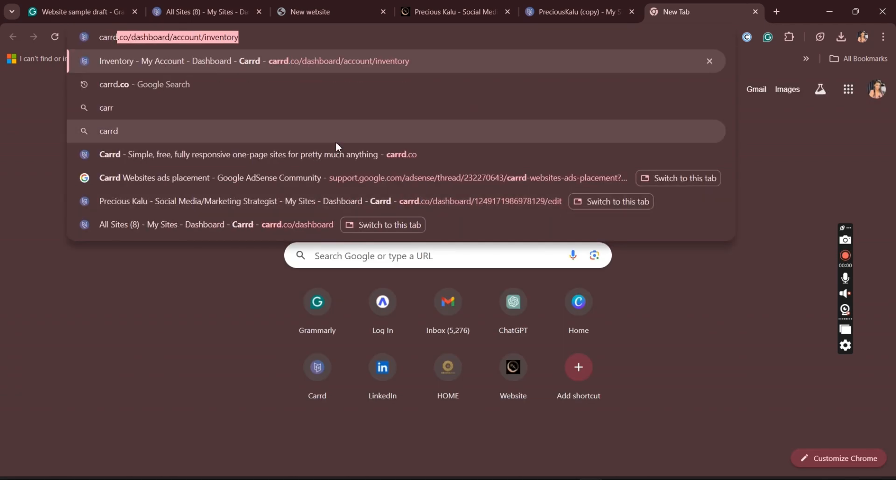
{"action": "key", "text": "BackSpace"}
{"action": "left_click", "coordinate": [163, 110]}
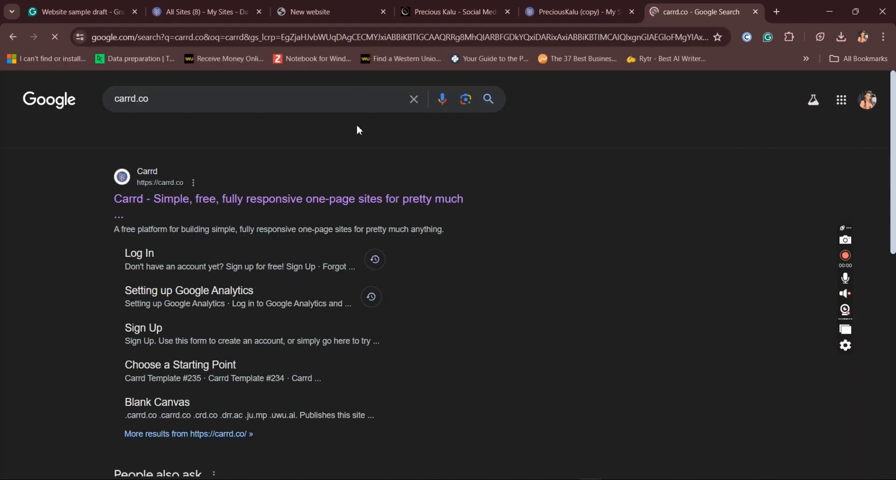
{"action": "left_click", "coordinate": [241, 204]}
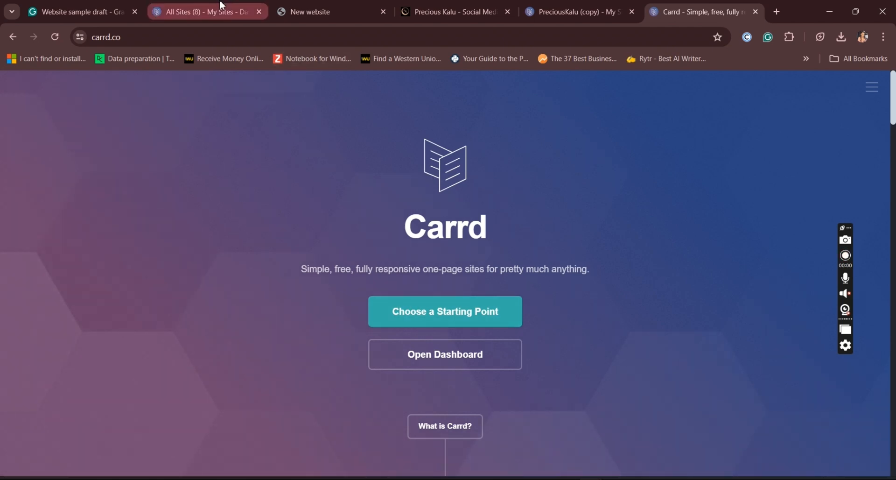
Return to the My Sites dashboard and create a new site from the blank starting point
{"action": "left_click", "coordinate": [201, 12]}
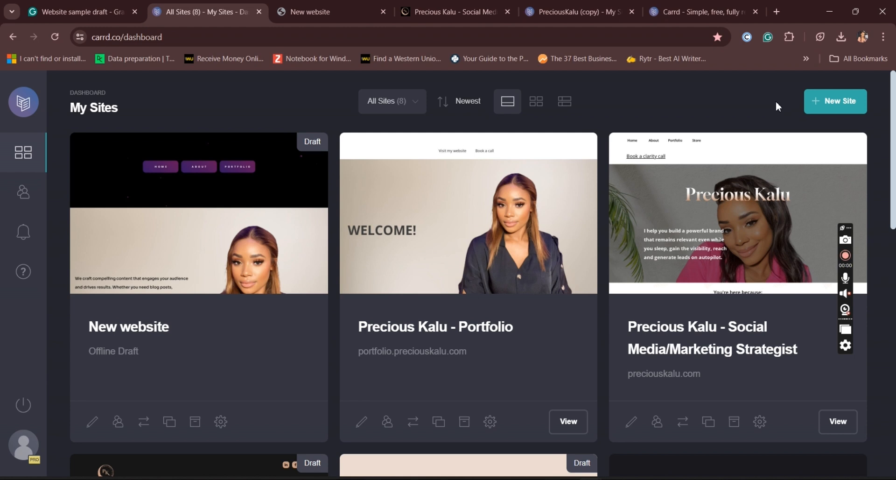
{"action": "left_click", "coordinate": [820, 110]}
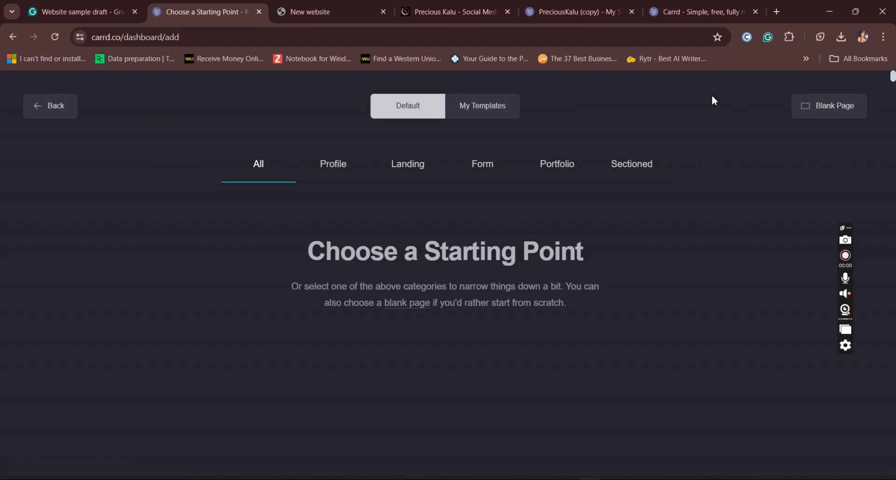
{"action": "mouse_move", "coordinate": [110, 449]}
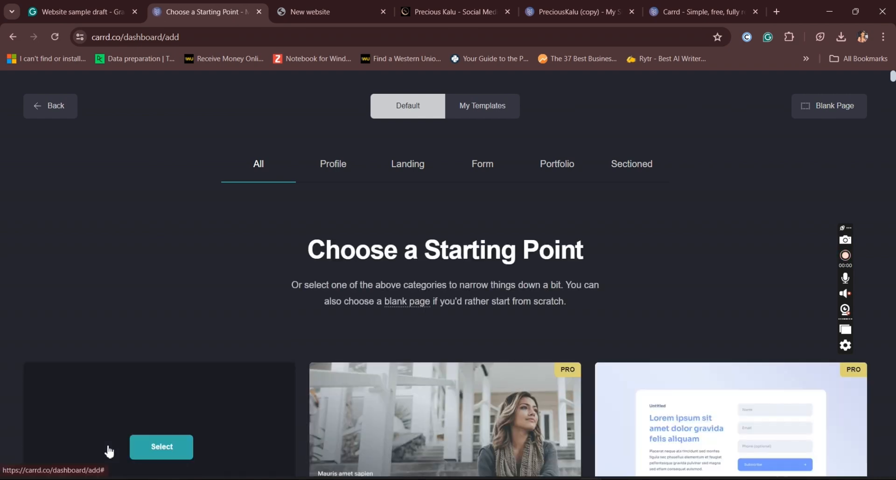
{"action": "left_click", "coordinate": [146, 457]}
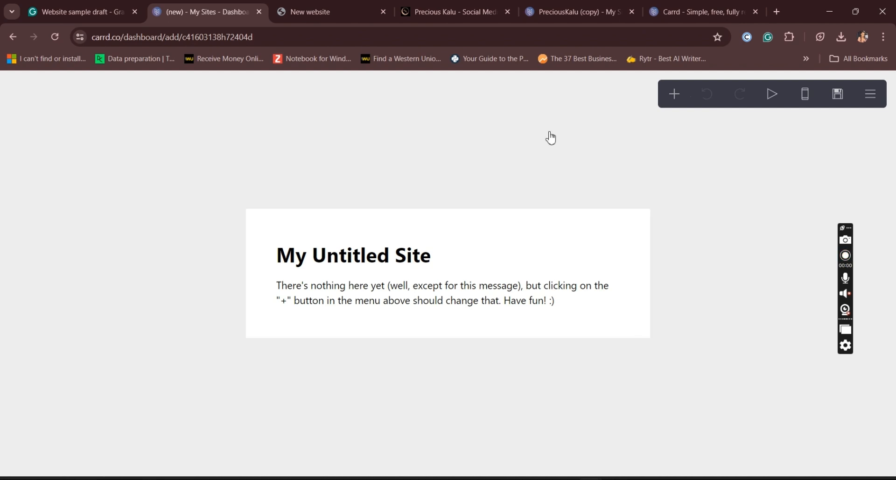
Try the Tall Box and Wide Box page styles, and set the page style to Default
{"action": "left_click", "coordinate": [139, 211]}
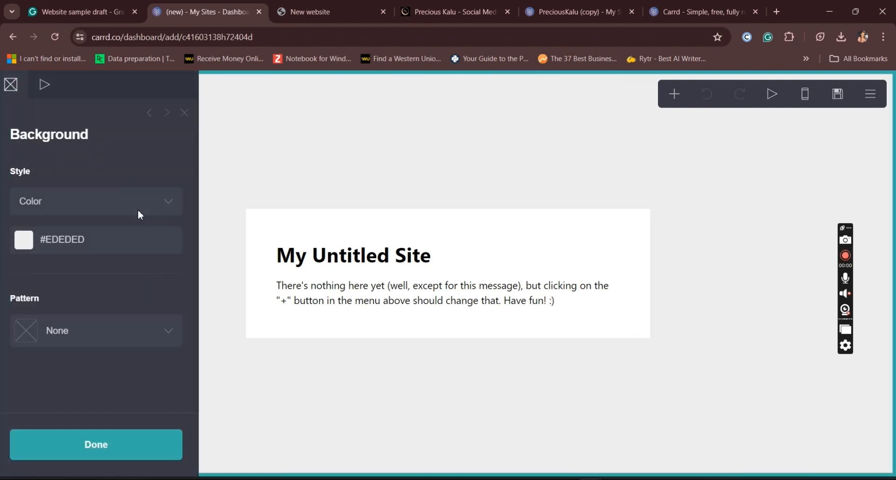
{"action": "left_click", "coordinate": [288, 228]}
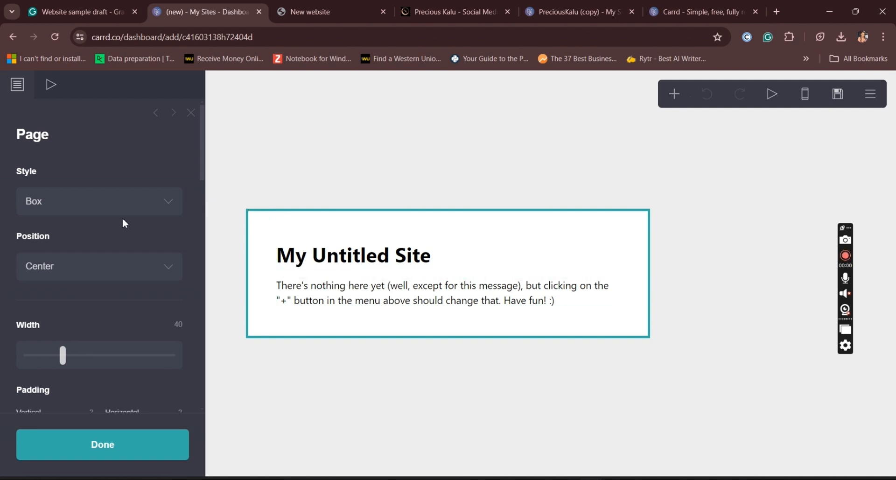
{"action": "left_click", "coordinate": [168, 207]}
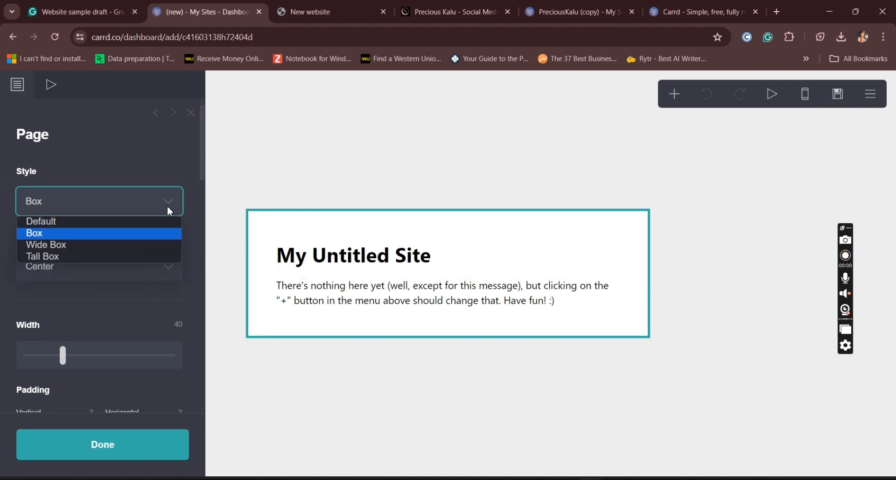
{"action": "left_click", "coordinate": [68, 256]}
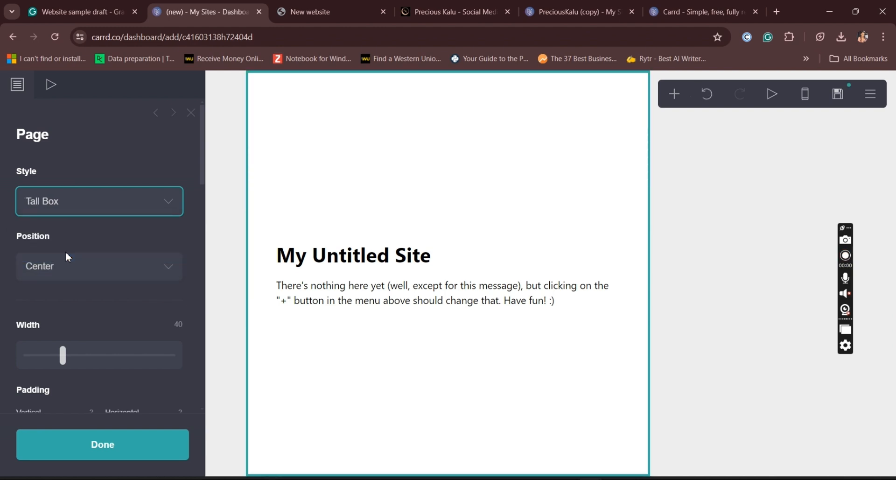
{"action": "left_click", "coordinate": [168, 214]}
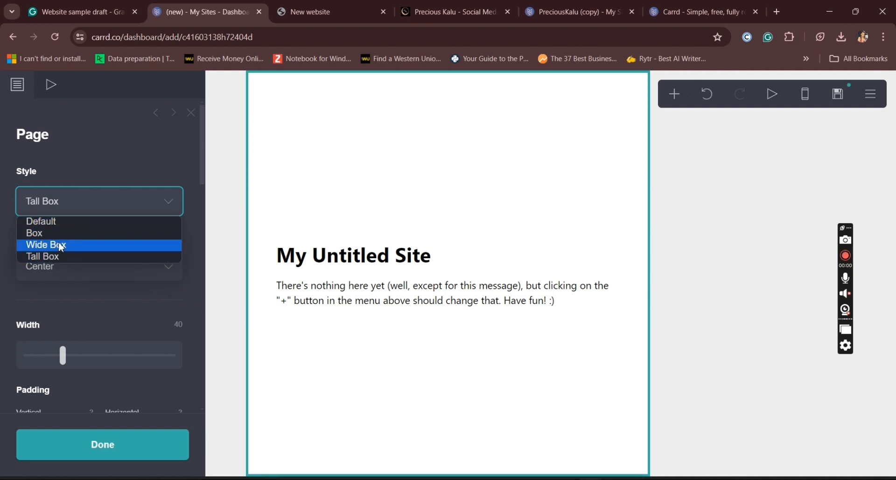
{"action": "left_click", "coordinate": [61, 246]}
{"action": "left_click", "coordinate": [157, 201]}
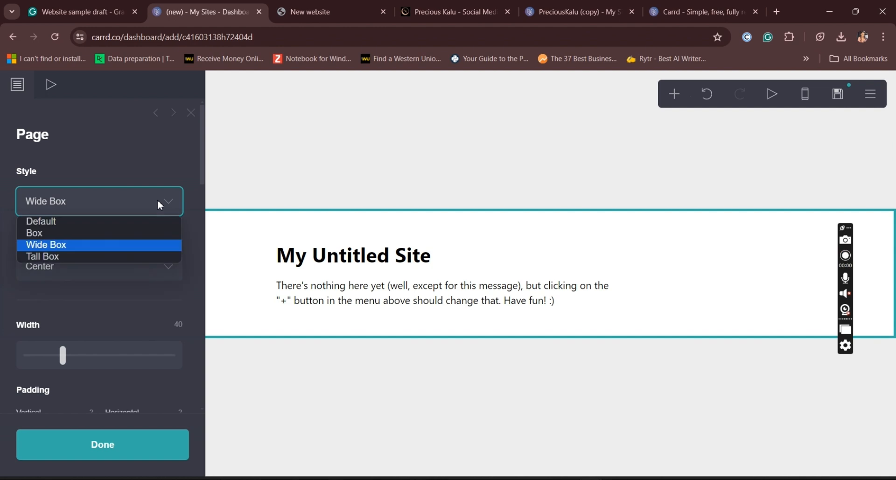
{"action": "left_click", "coordinate": [68, 222]}
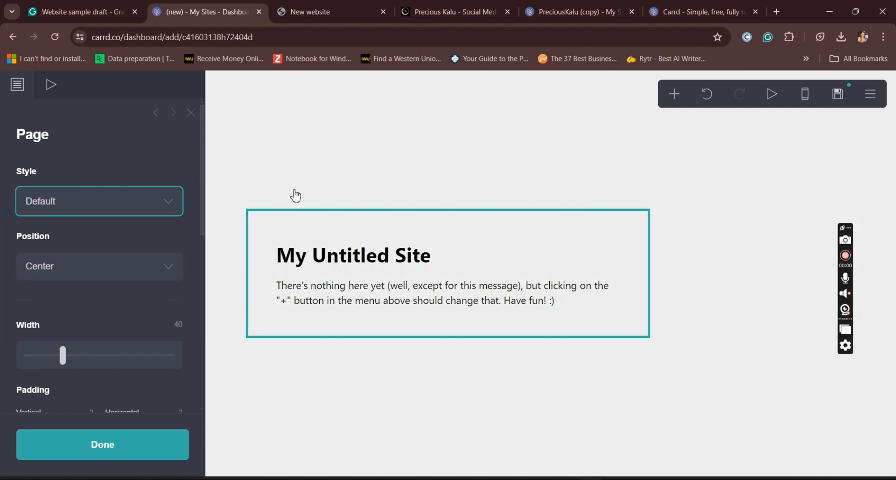
{"action": "scroll", "coordinate": [201, 192], "scroll_direction": "down", "scroll_amount": 2}
{"action": "scroll", "coordinate": [198, 272], "scroll_direction": "down", "scroll_amount": 2}
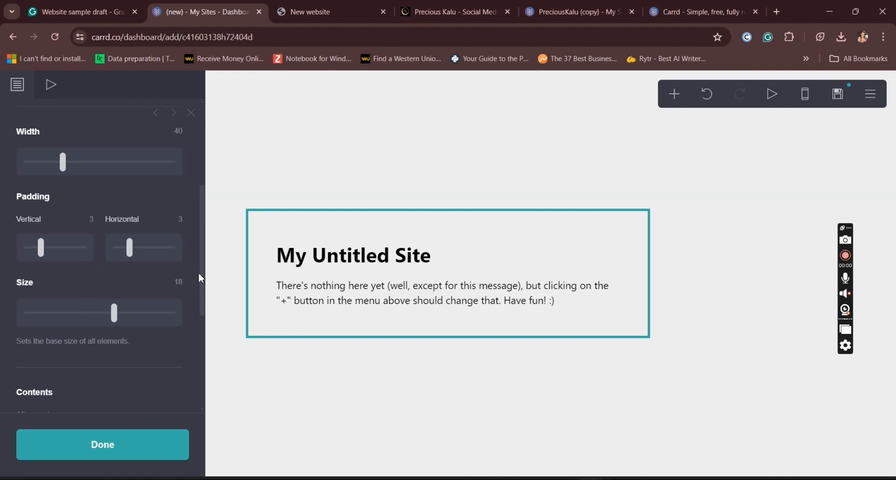
{"action": "scroll", "coordinate": [201, 183], "scroll_direction": "up", "scroll_amount": 5}
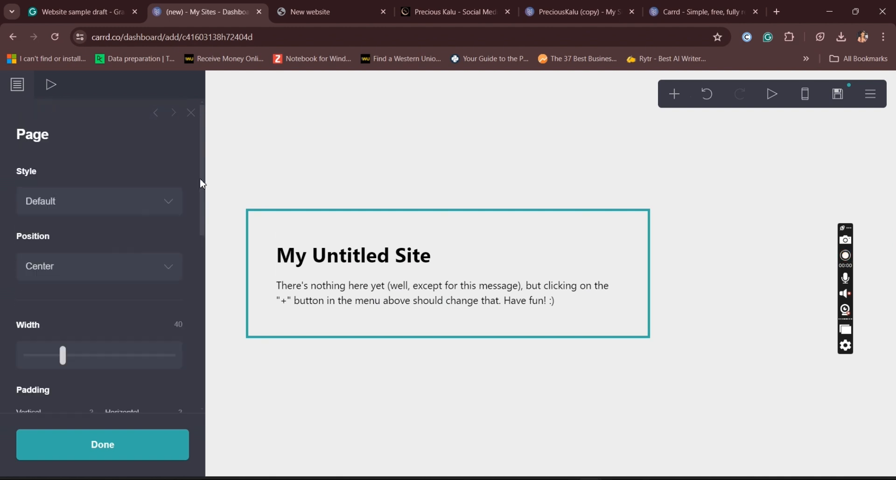
Set the site's background color to #FFFFFF
{"action": "left_click", "coordinate": [231, 164]}
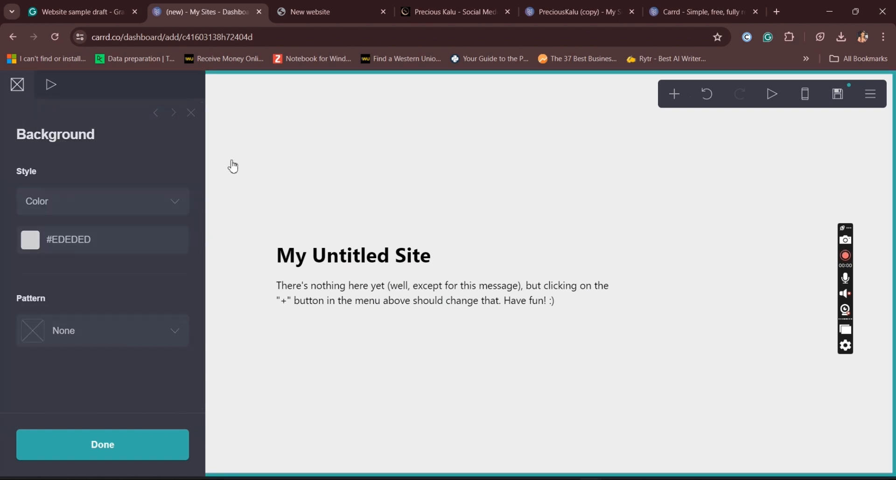
{"action": "left_click", "coordinate": [104, 240]}
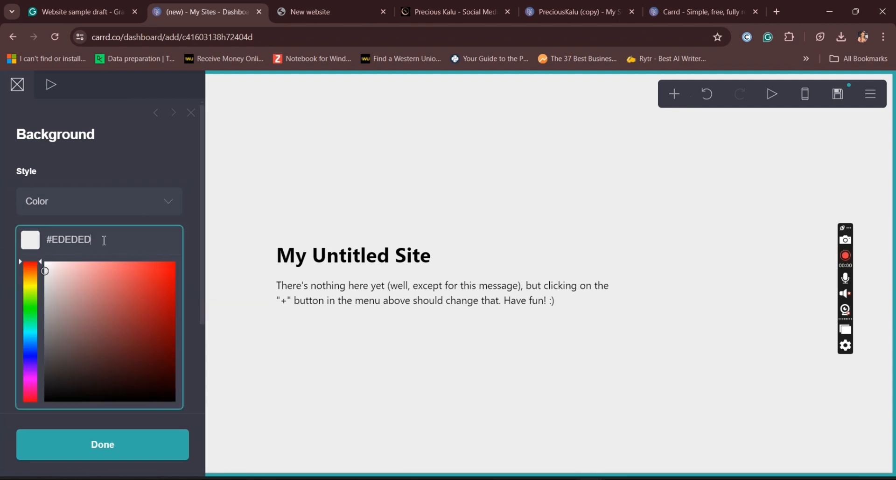
{"action": "left_click_drag", "start_coordinate": [104, 240], "coordinate": [54, 240]}
{"action": "type", "text": "FFFFFF"}
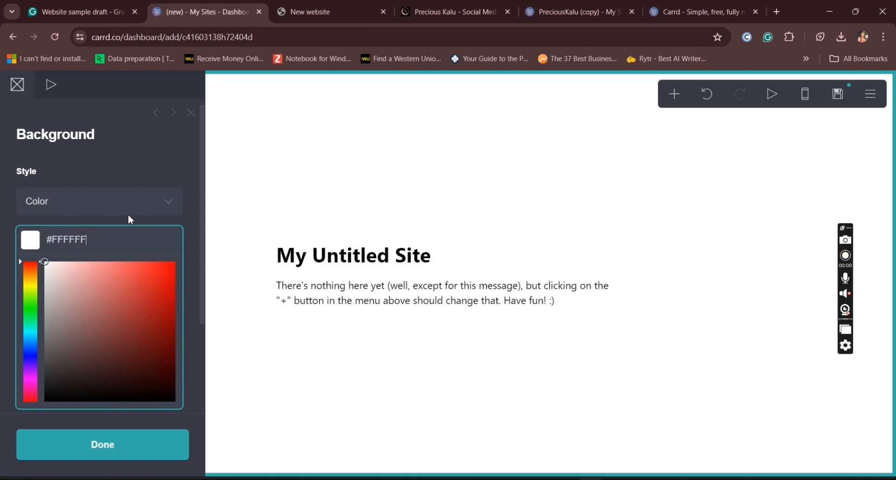
{"action": "left_click", "coordinate": [147, 174]}
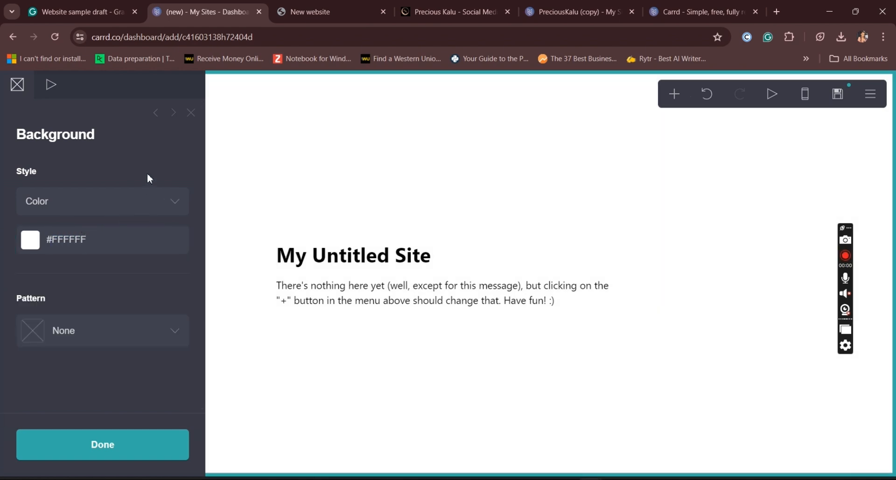
Set the page width to 65
{"action": "left_click", "coordinate": [363, 227]}
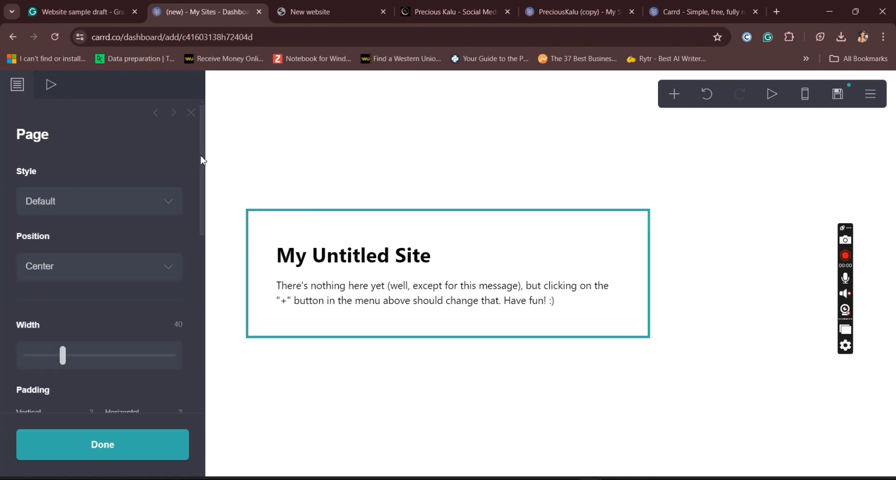
{"action": "scroll", "coordinate": [204, 174], "scroll_direction": "down", "scroll_amount": 3}
{"action": "left_click", "coordinate": [65, 245]}
{"action": "left_click_drag", "start_coordinate": [65, 245], "coordinate": [109, 249]}
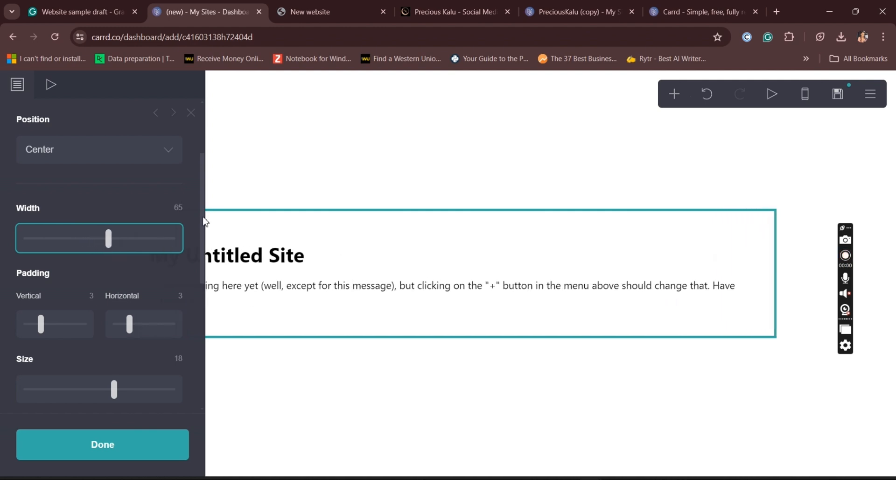
Set the page's horizontal padding to 2.25 and vertical padding to 12, and finish editing the page settings
{"action": "scroll", "coordinate": [199, 186], "scroll_direction": "up", "scroll_amount": 2}
{"action": "scroll", "coordinate": [197, 209], "scroll_direction": "down", "scroll_amount": 4}
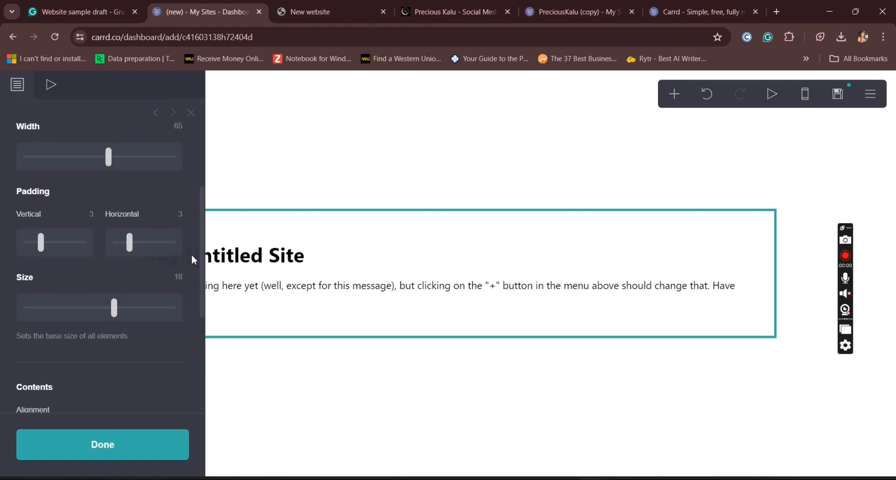
{"action": "scroll", "coordinate": [194, 260], "scroll_direction": "down", "scroll_amount": 1}
{"action": "mouse_move", "coordinate": [132, 230]}
{"action": "left_mouse_down"}
{"action": "mouse_move", "coordinate": [114, 228]}
{"action": "mouse_move", "coordinate": [129, 236]}
{"action": "left_mouse_up"}
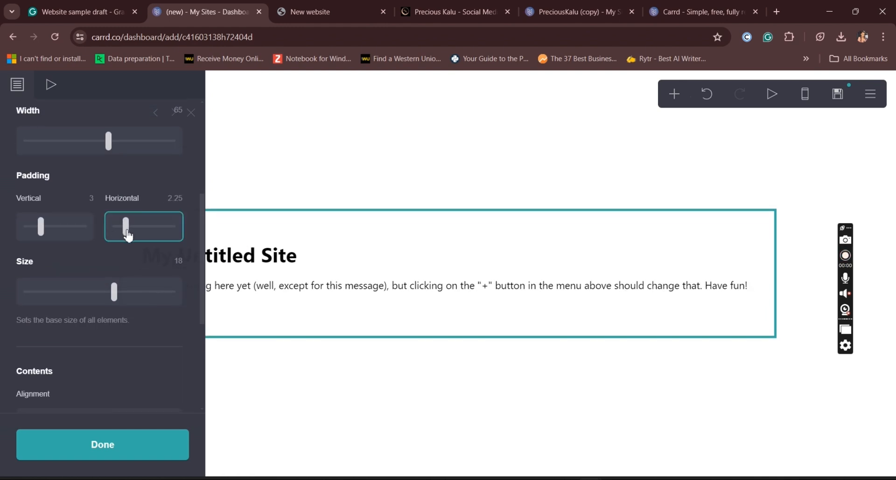
{"action": "left_click_drag", "start_coordinate": [40, 230], "coordinate": [91, 247]}
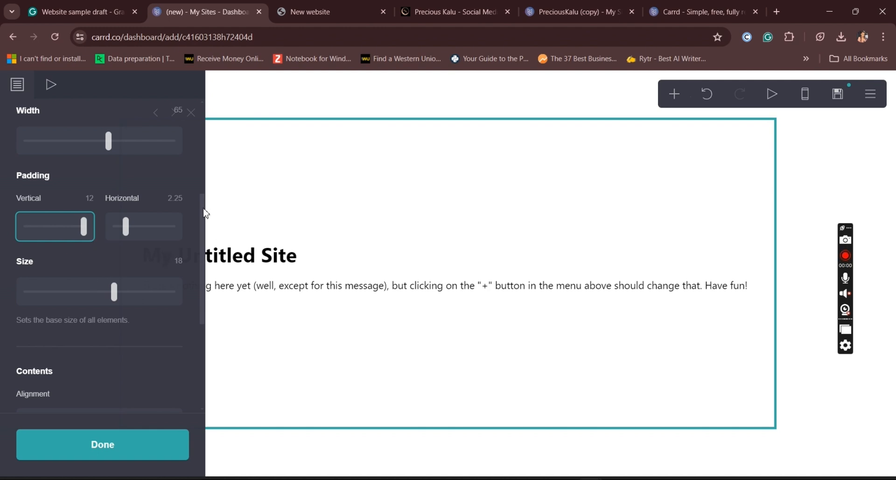
{"action": "mouse_move", "coordinate": [203, 209]}
{"action": "left_mouse_down"}
{"action": "mouse_move", "coordinate": [201, 352]}
{"action": "mouse_move", "coordinate": [208, 195]}
{"action": "left_mouse_up"}
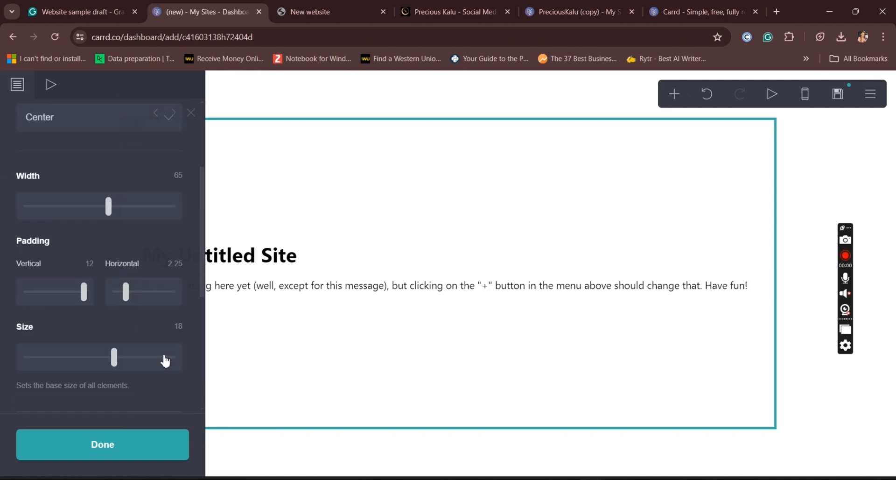
{"action": "left_click", "coordinate": [156, 442]}
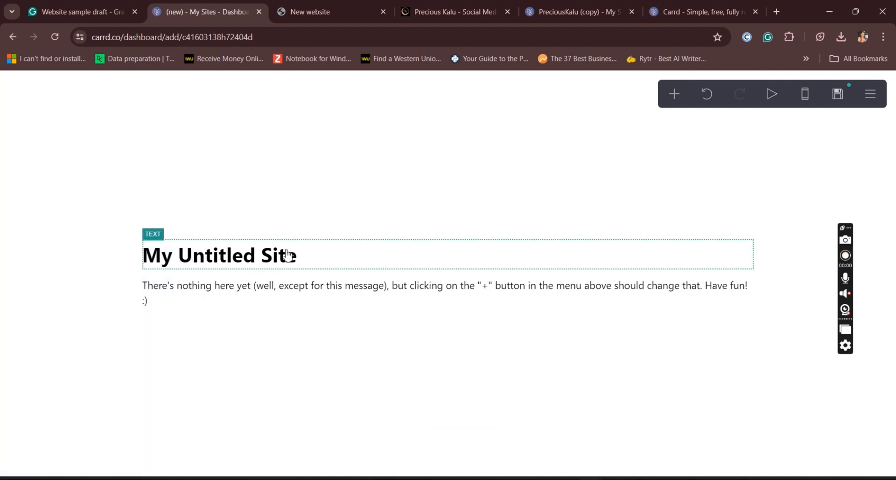
Delete the placeholder paragraph below the site title
{"action": "left_click", "coordinate": [244, 292]}
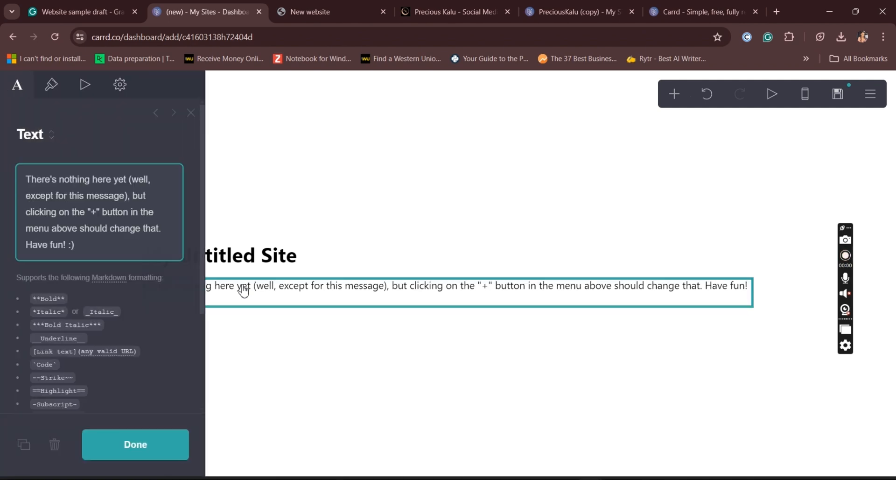
{"action": "left_click", "coordinate": [54, 444]}
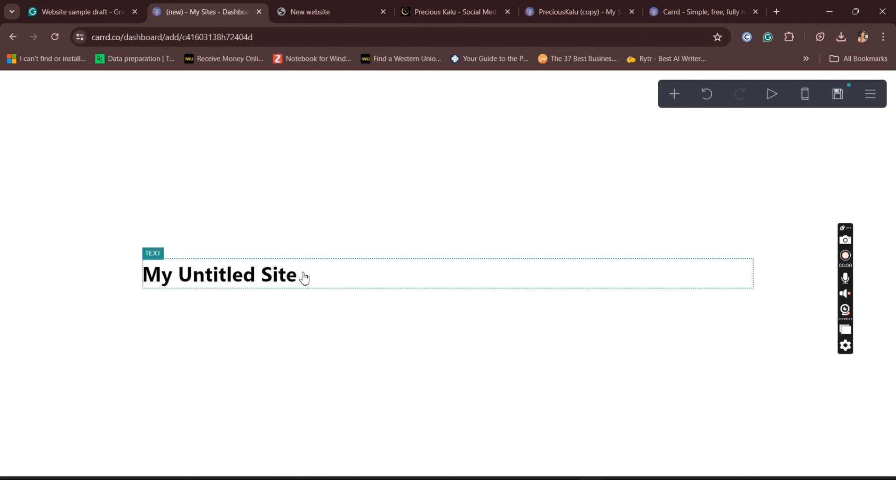
{"action": "left_click", "coordinate": [305, 278]}
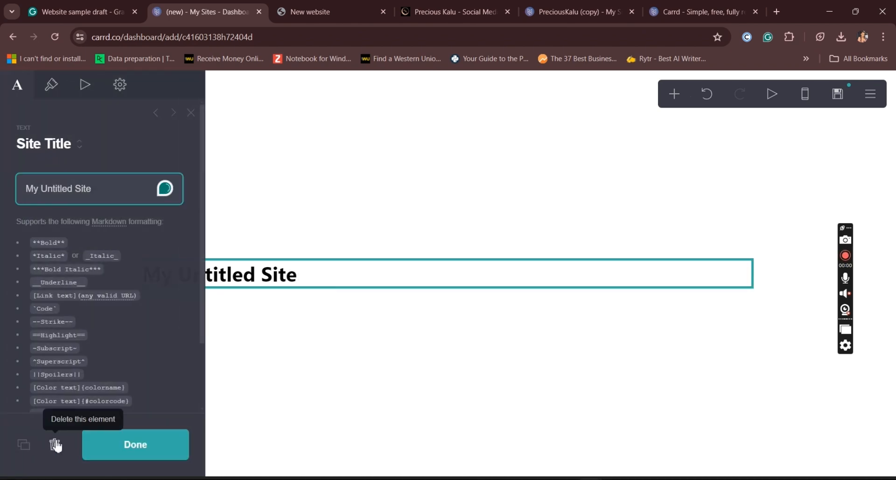
{"action": "left_click", "coordinate": [345, 313]}
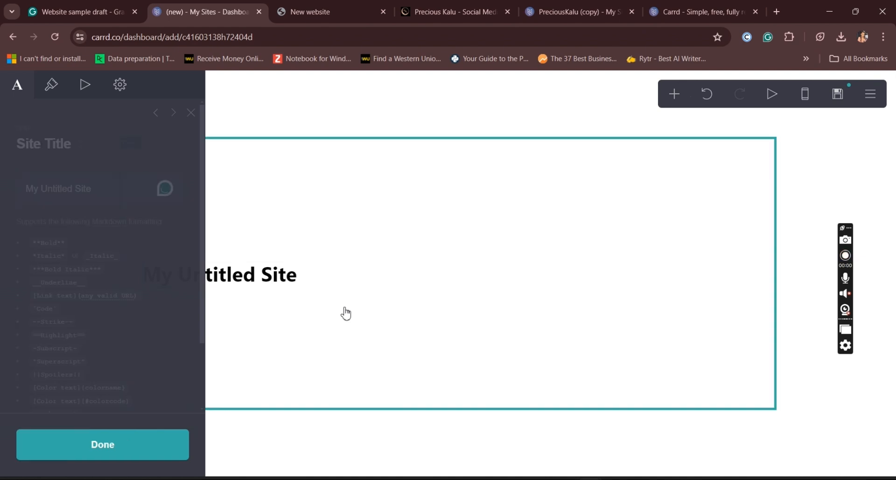
{"action": "left_click", "coordinate": [645, 103]}
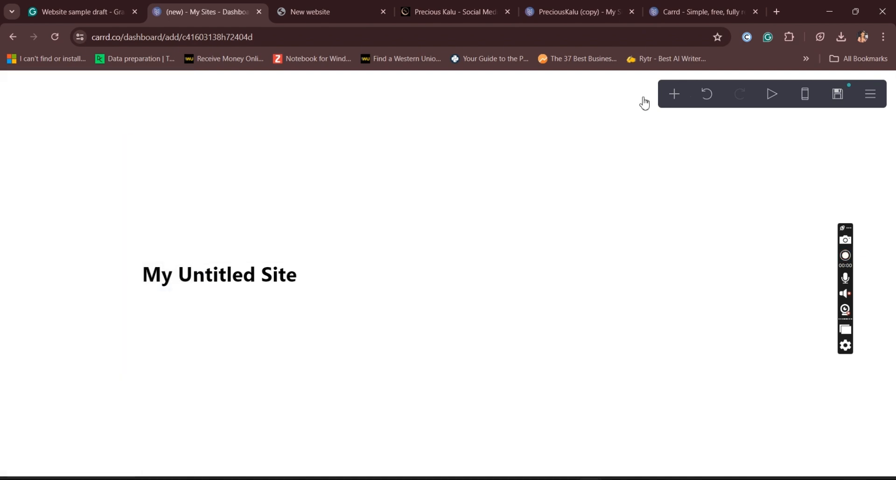
Add a container below the site title
{"action": "left_click", "coordinate": [679, 103]}
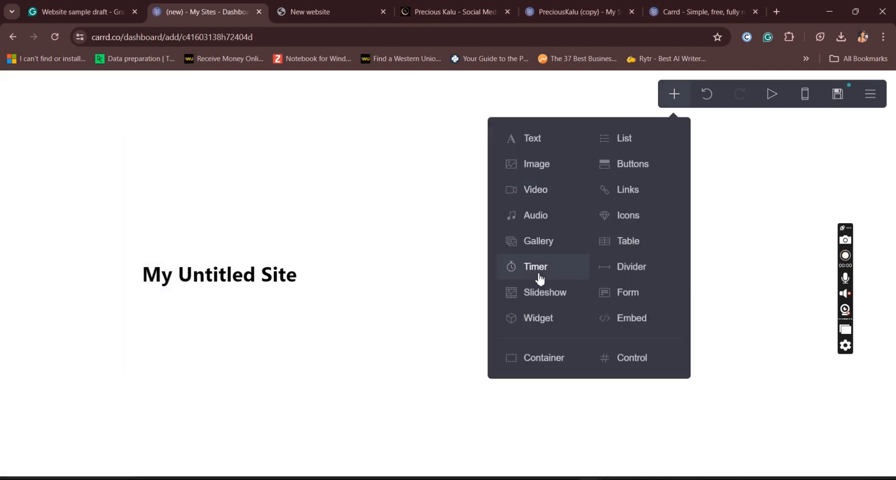
{"action": "left_click", "coordinate": [522, 356]}
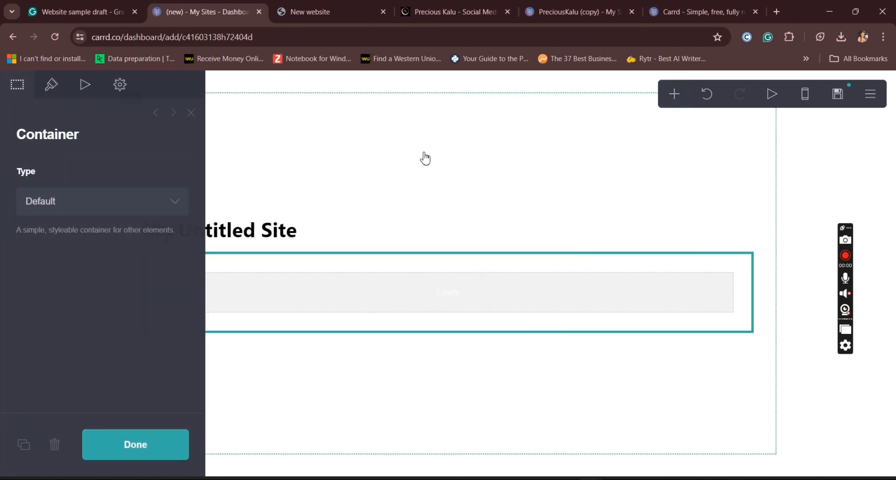
{"action": "left_click", "coordinate": [371, 404]}
{"action": "left_click", "coordinate": [366, 310]}
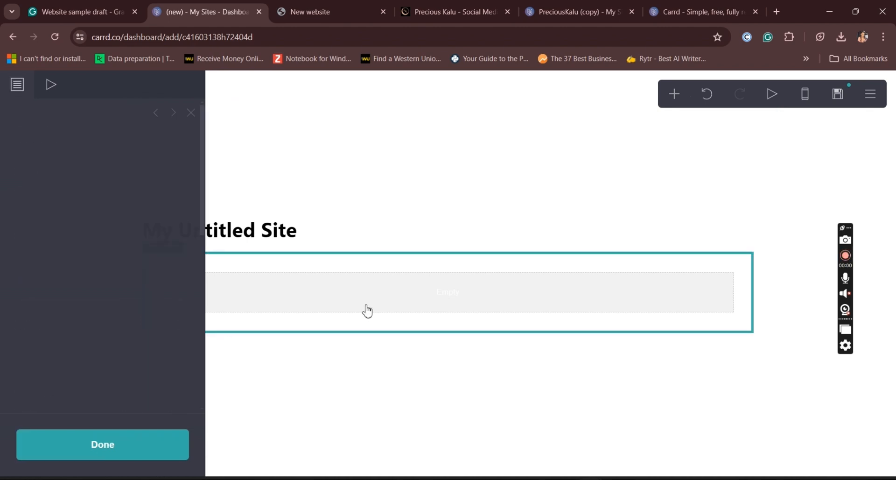
{"action": "left_click_drag", "start_coordinate": [366, 310], "coordinate": [382, 184]}
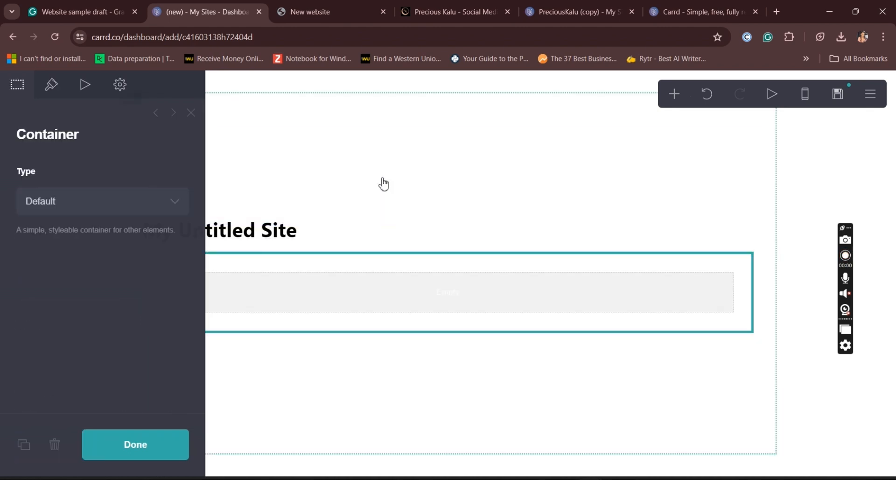
Set the new container's type to Columns
{"action": "left_click", "coordinate": [323, 178]}
{"action": "left_click", "coordinate": [292, 288]}
{"action": "left_click", "coordinate": [293, 288]}
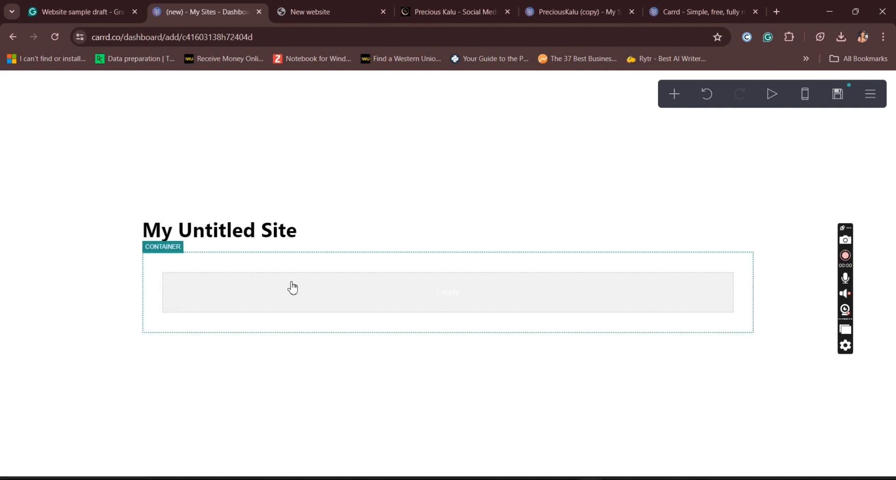
{"action": "left_click", "coordinate": [293, 288]}
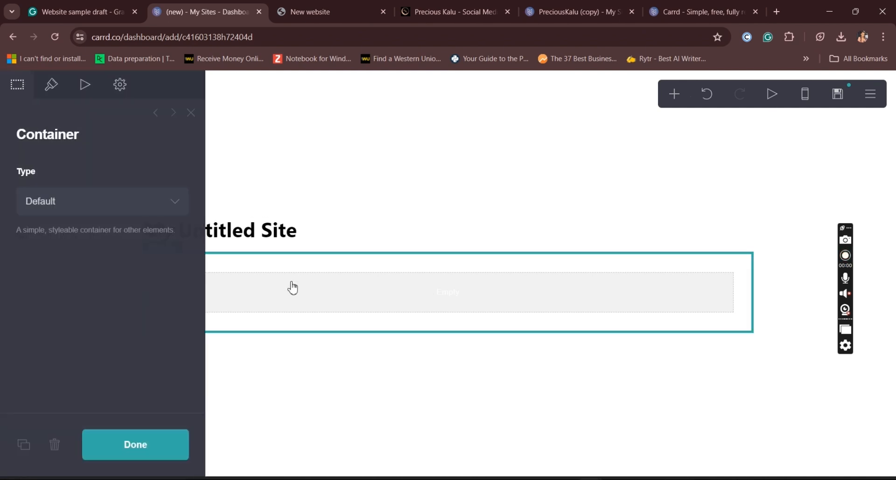
{"action": "left_click", "coordinate": [165, 201]}
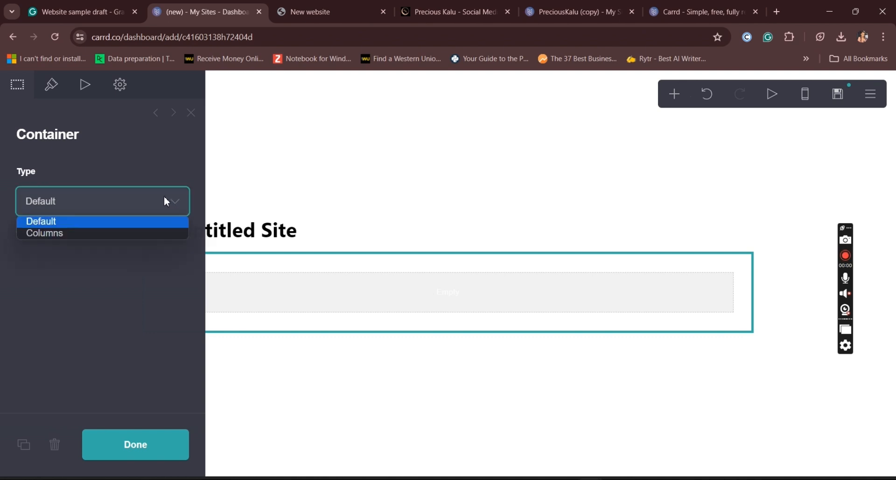
{"action": "left_click", "coordinate": [95, 234]}
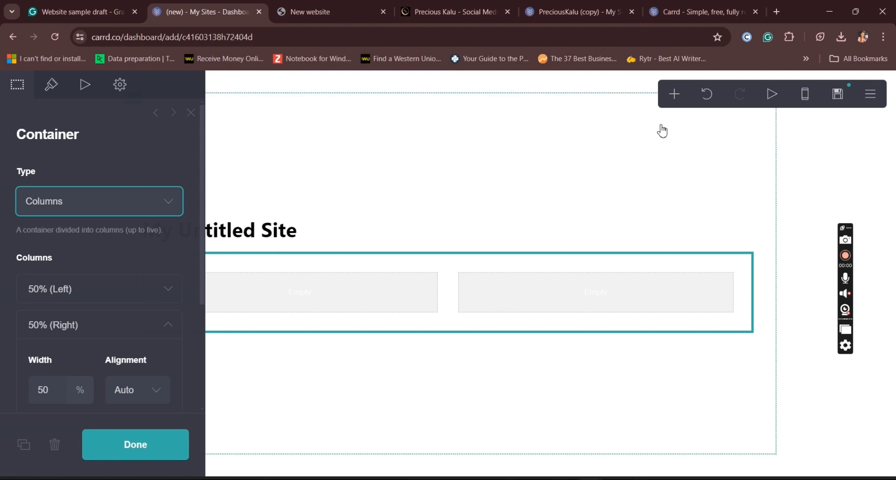
Add an image element in the container's right column and move the site title into its left column
{"action": "left_click", "coordinate": [674, 95]}
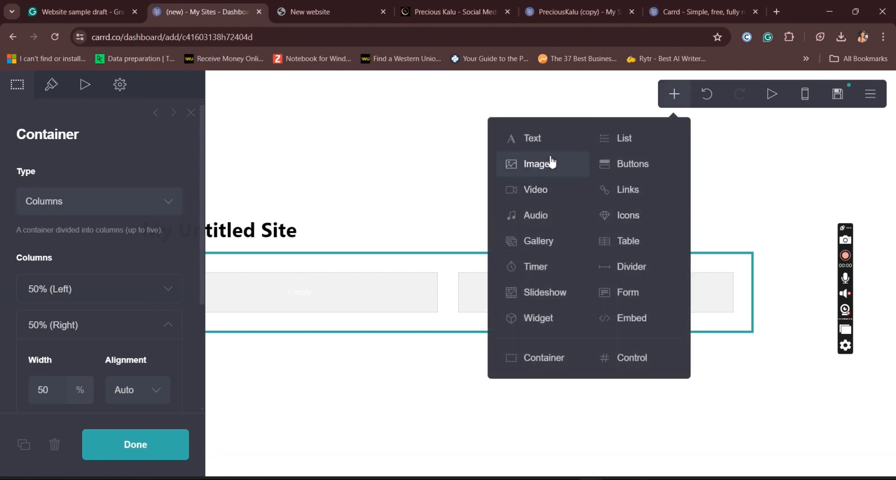
{"action": "left_click", "coordinate": [546, 169]}
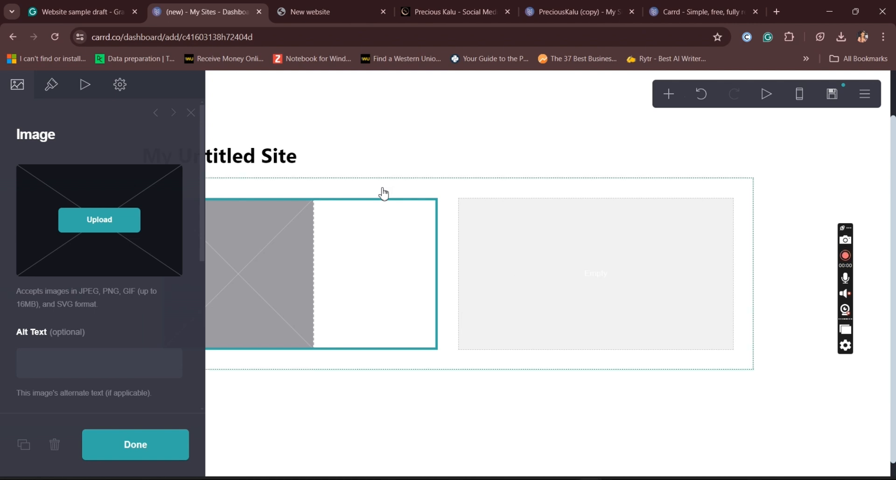
{"action": "left_click_drag", "start_coordinate": [255, 160], "coordinate": [284, 162]}
{"action": "left_click_drag", "start_coordinate": [280, 272], "coordinate": [594, 278]}
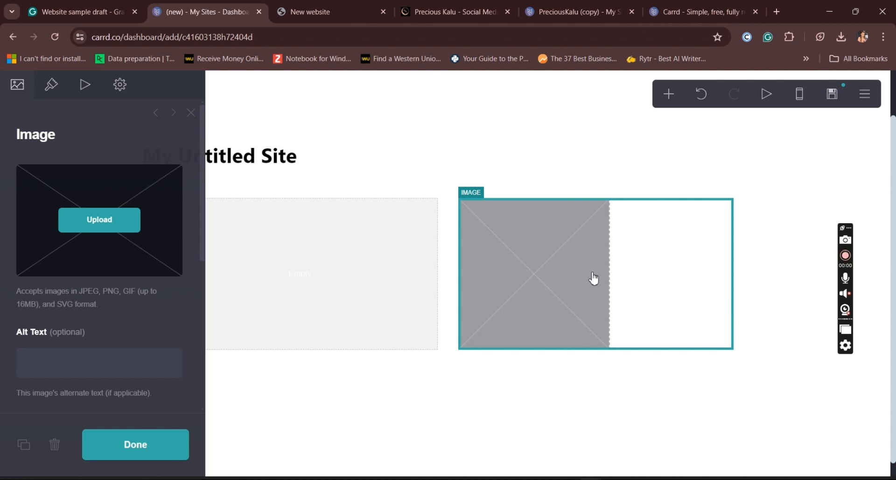
{"action": "left_click_drag", "start_coordinate": [234, 148], "coordinate": [244, 264]}
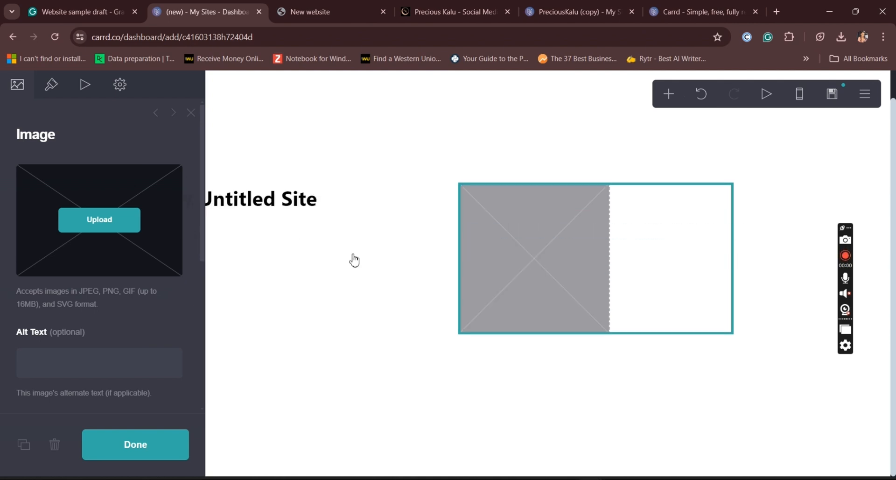
{"action": "left_click", "coordinate": [378, 253]}
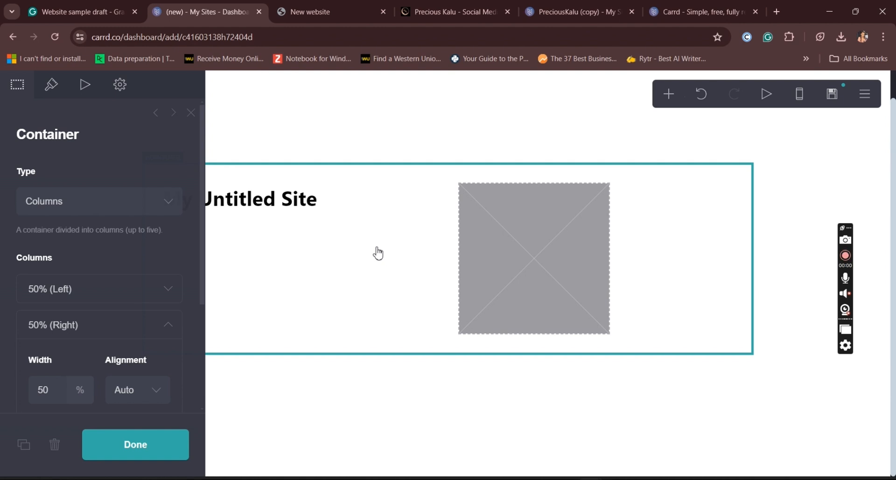
{"action": "left_click", "coordinate": [670, 96]}
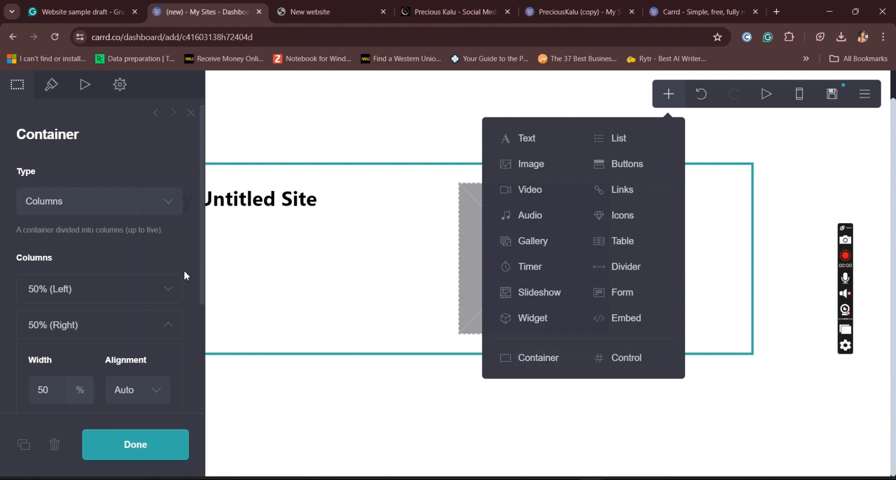
{"action": "left_click", "coordinate": [160, 201]}
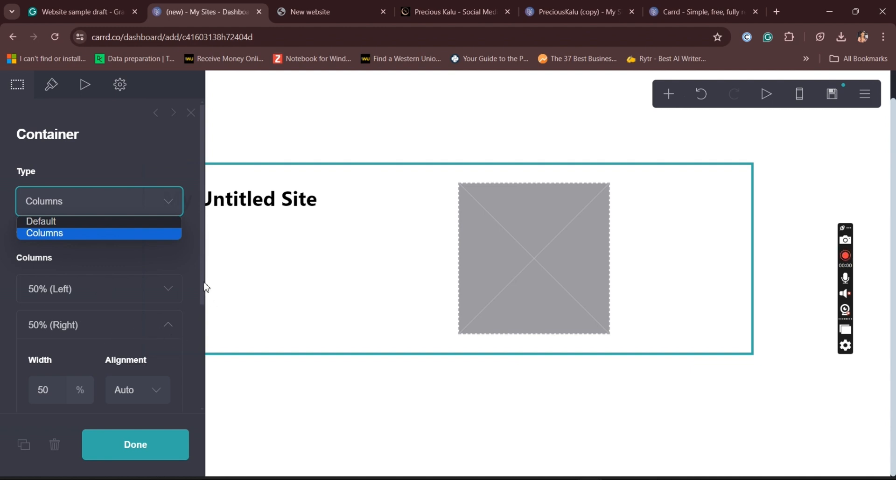
{"action": "left_click_drag", "start_coordinate": [204, 283], "coordinate": [189, 381]}
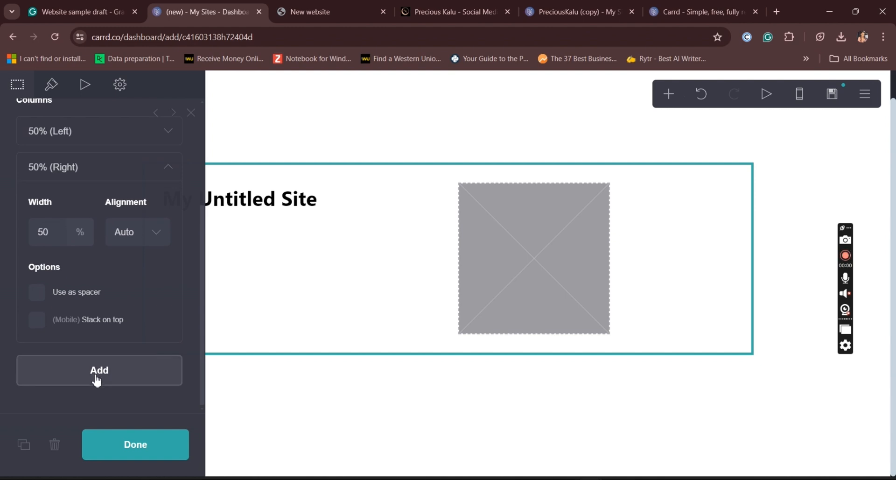
{"action": "left_click_drag", "start_coordinate": [203, 338], "coordinate": [204, 260]}
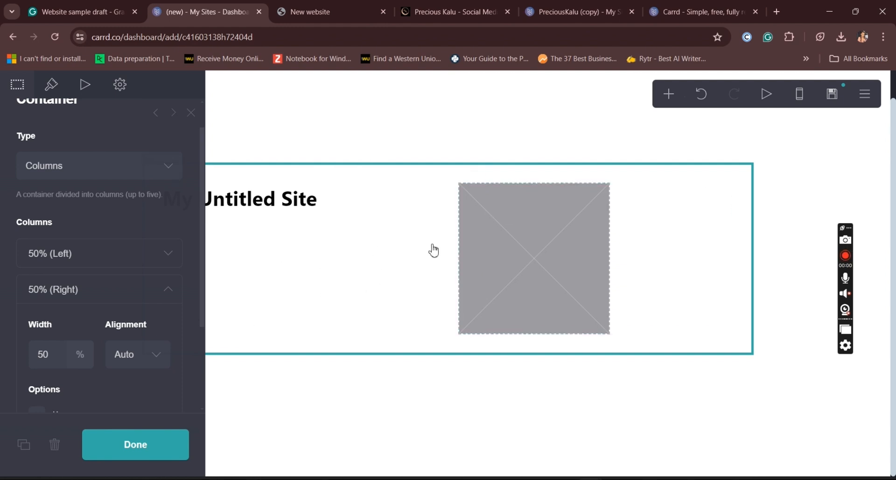
{"action": "left_click", "coordinate": [489, 240]}
Copy the headline "Elevate Your Brand with Professional Content Writing" from the website sample draft in Grammarly
{"action": "left_click", "coordinate": [273, 208]}
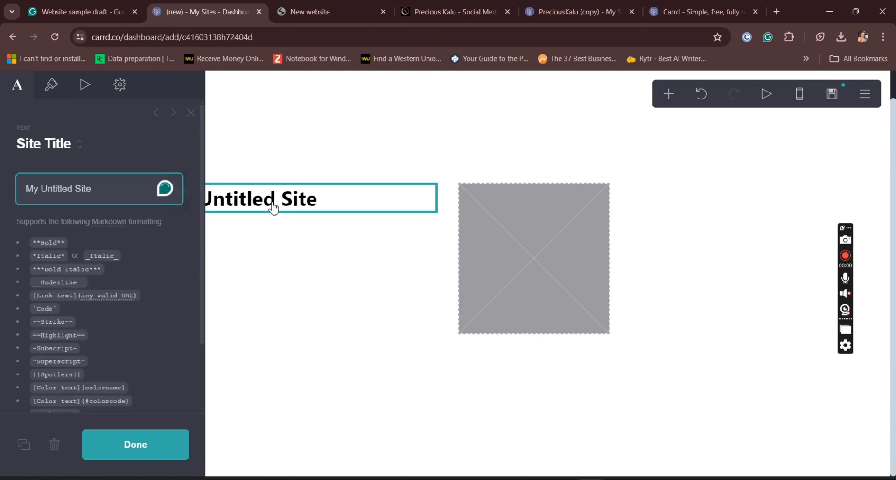
{"action": "left_click", "coordinate": [81, 11]}
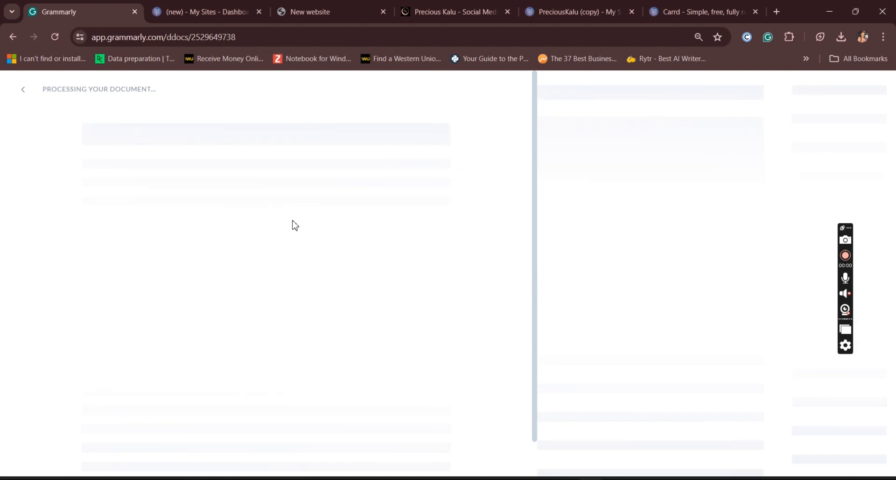
{"action": "left_click_drag", "start_coordinate": [145, 245], "coordinate": [415, 254]}
{"action": "key", "text": "ctrl+c"}
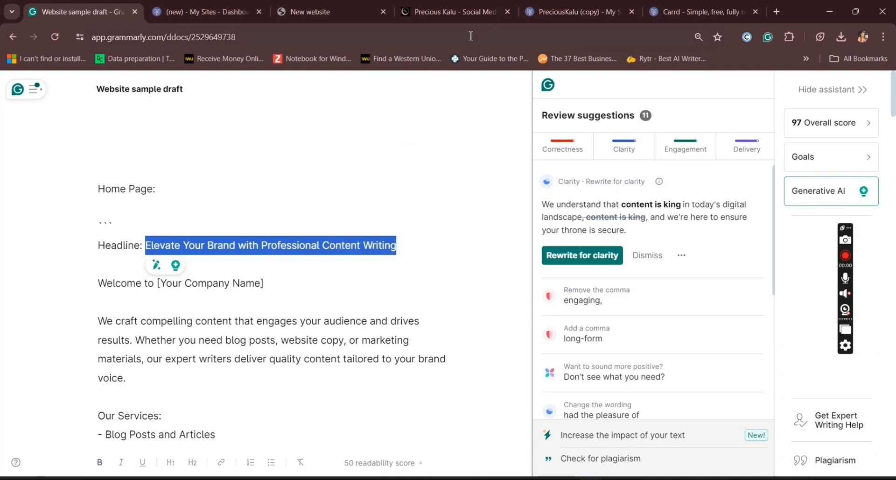
Switch back to Carrd and replace the site title text with "Elevate Your Brand with Professional Content Writing"
{"action": "left_click", "coordinate": [217, 4]}
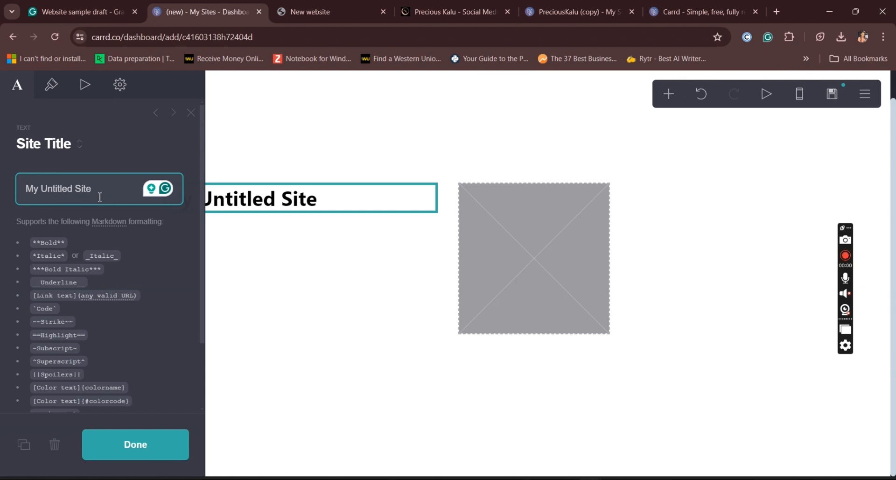
{"action": "left_click_drag", "start_coordinate": [92, 189], "coordinate": [14, 188]}
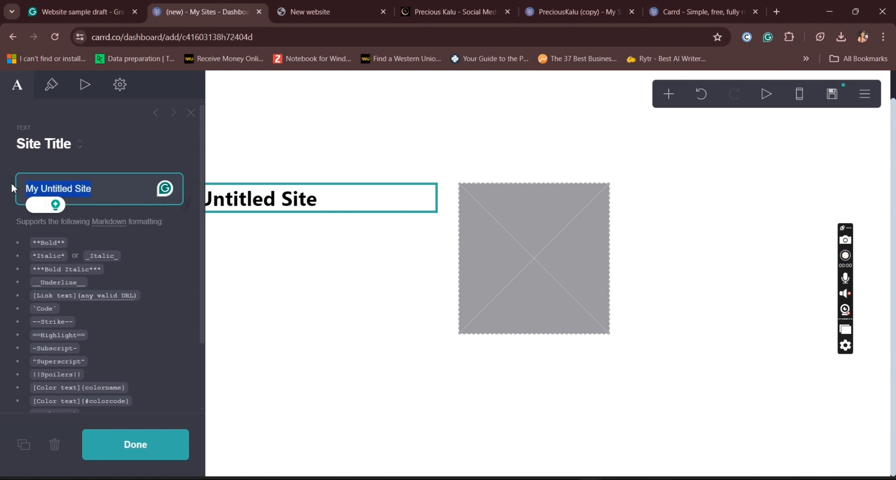
{"action": "key", "text": "BackSpace"}
{"action": "key", "text": "ctrl+v"}
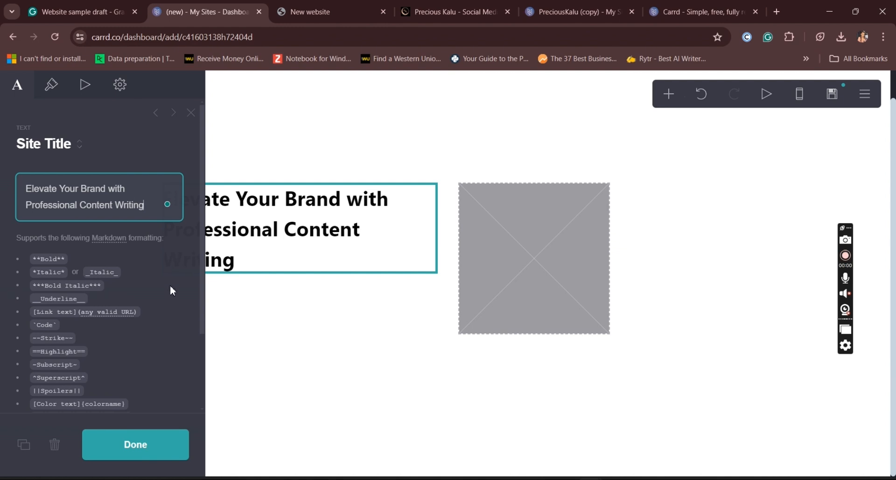
{"action": "left_click", "coordinate": [158, 448]}
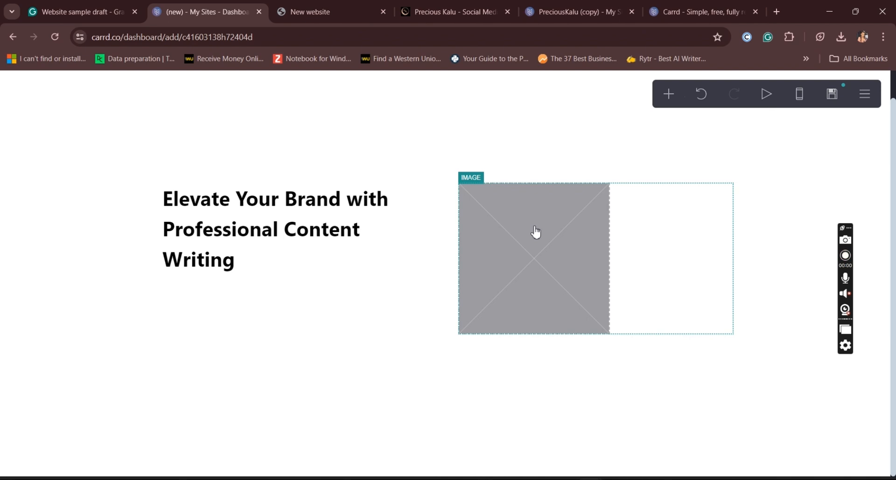
Upload the picture file 3 from the Downloads folder into the image element in the right column
{"action": "left_click", "coordinate": [505, 236]}
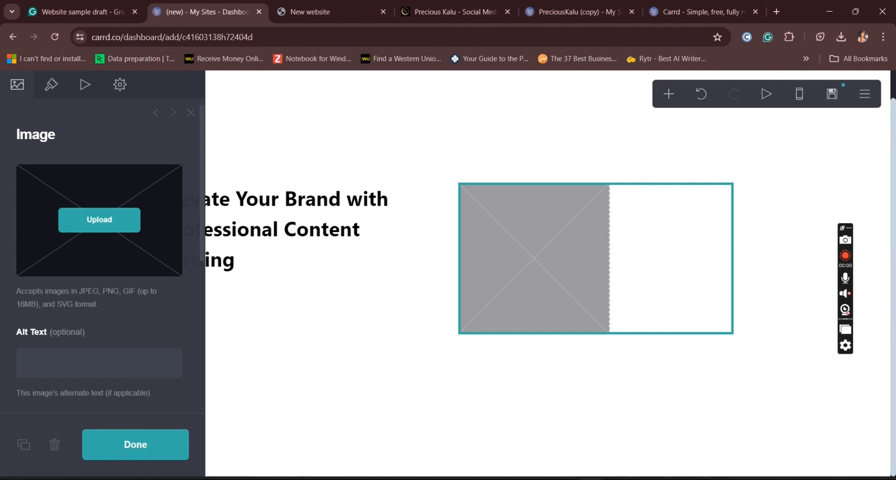
{"action": "mouse_move", "coordinate": [487, 479]}
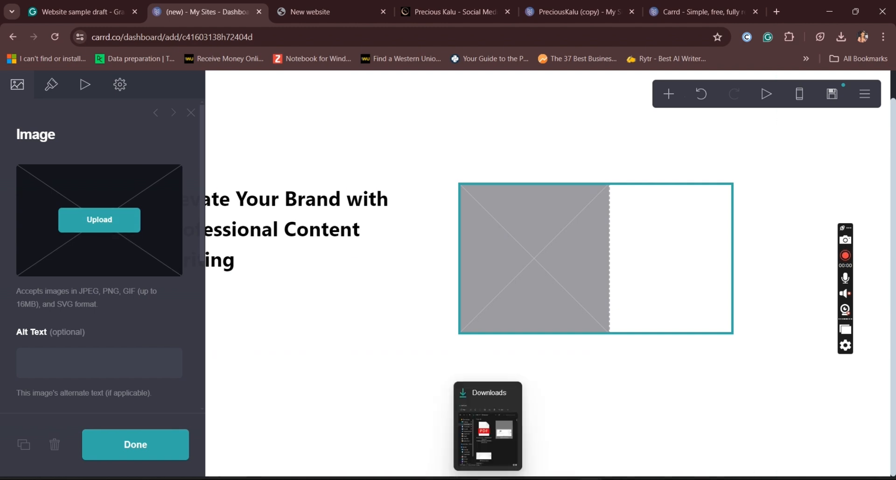
{"action": "left_click", "coordinate": [107, 236]}
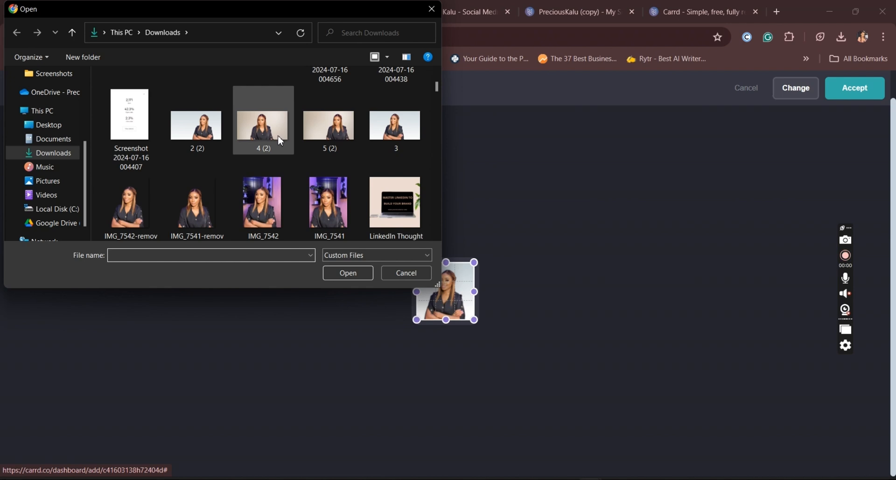
{"action": "left_click", "coordinate": [375, 137]}
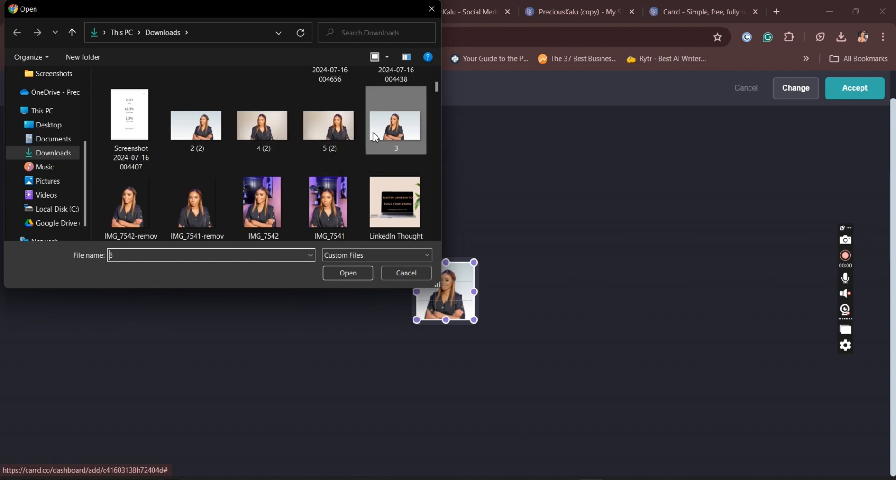
{"action": "double_click", "coordinate": [375, 137]}
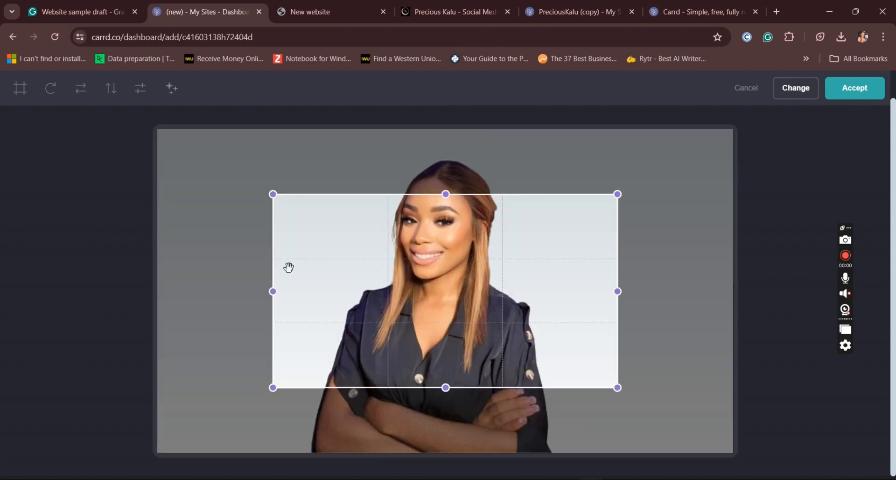
Extend the crop area to cover the whole picture and accept it
{"action": "left_click_drag", "start_coordinate": [273, 194], "coordinate": [147, 98]}
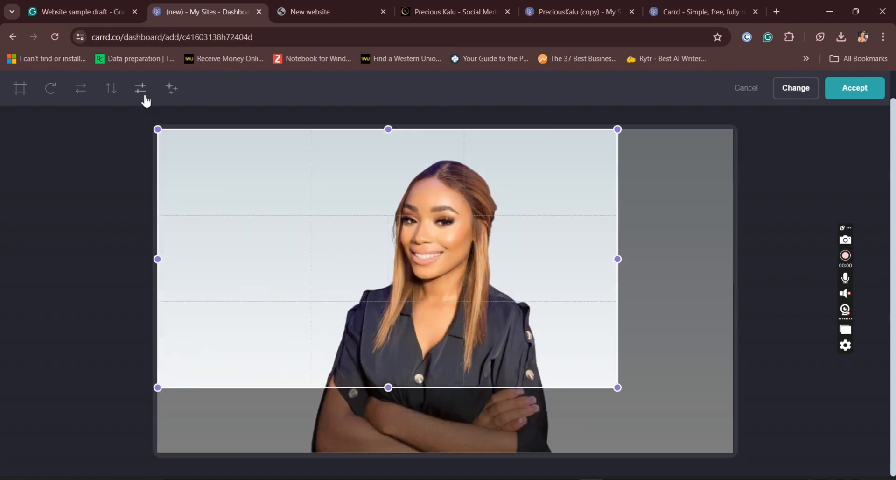
{"action": "left_click_drag", "start_coordinate": [617, 388], "coordinate": [792, 460]}
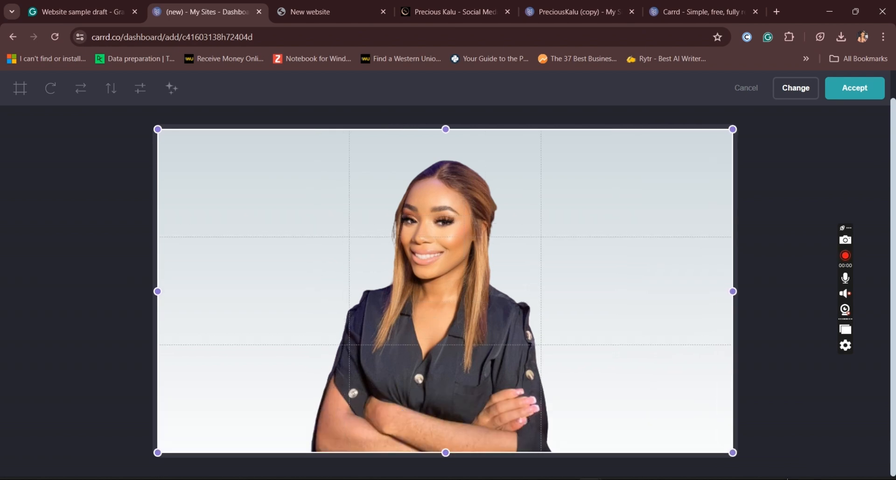
{"action": "left_click", "coordinate": [845, 94]}
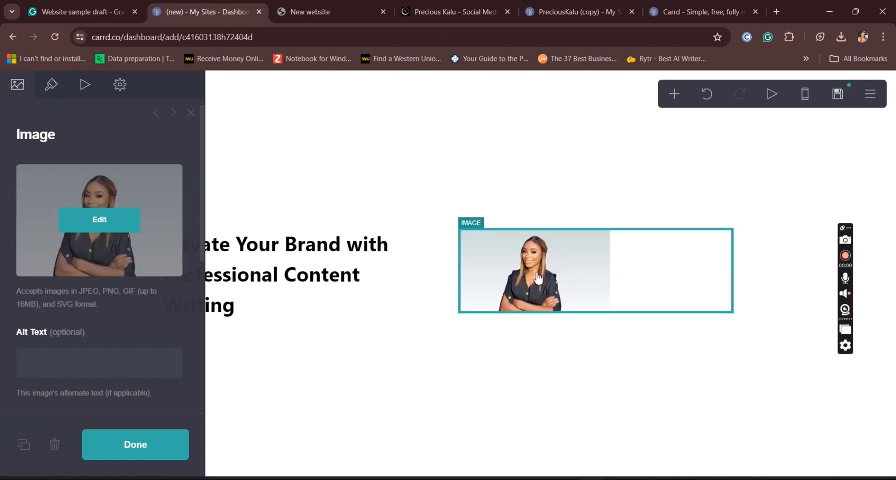
Set the image's width to 29.25 and its height to 22.75
{"action": "left_click", "coordinate": [52, 84]}
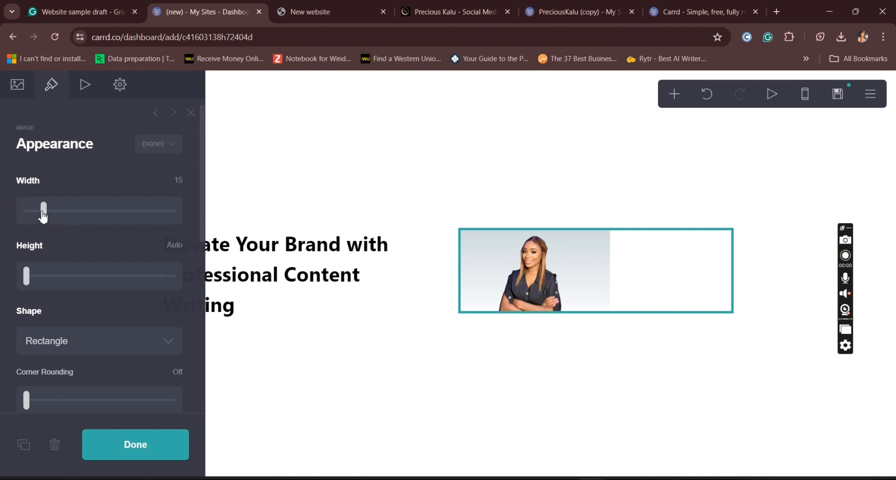
{"action": "left_click_drag", "start_coordinate": [43, 214], "coordinate": [64, 229]}
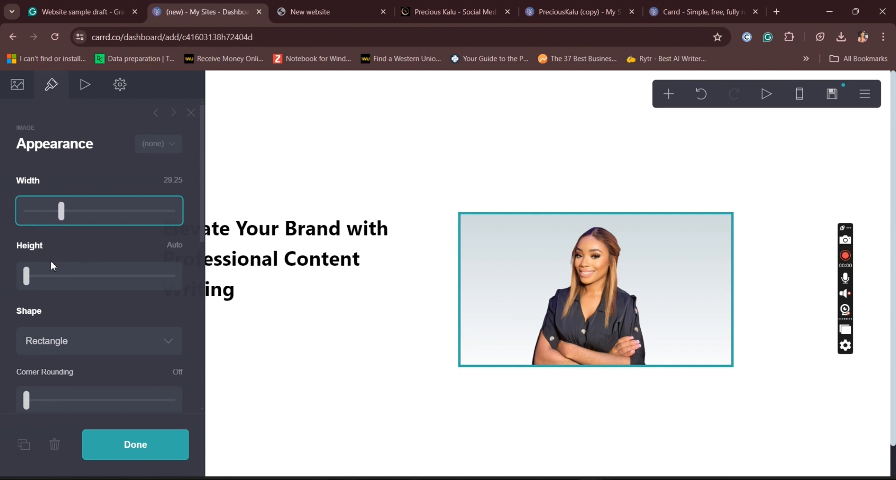
{"action": "left_click", "coordinate": [40, 287]}
{"action": "left_click_drag", "start_coordinate": [40, 286], "coordinate": [94, 316]}
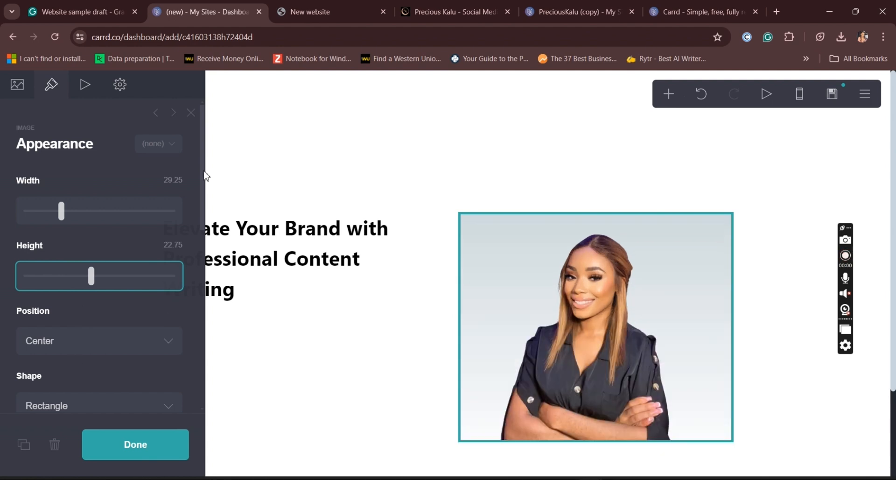
{"action": "scroll", "coordinate": [202, 187], "scroll_direction": "down", "scroll_amount": 2}
{"action": "left_click_drag", "start_coordinate": [202, 207], "coordinate": [202, 251]}
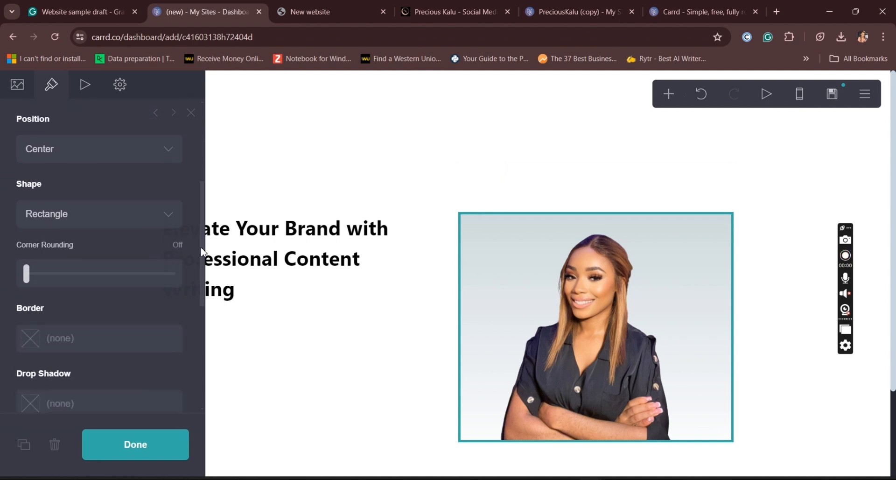
{"action": "left_click", "coordinate": [363, 241]}
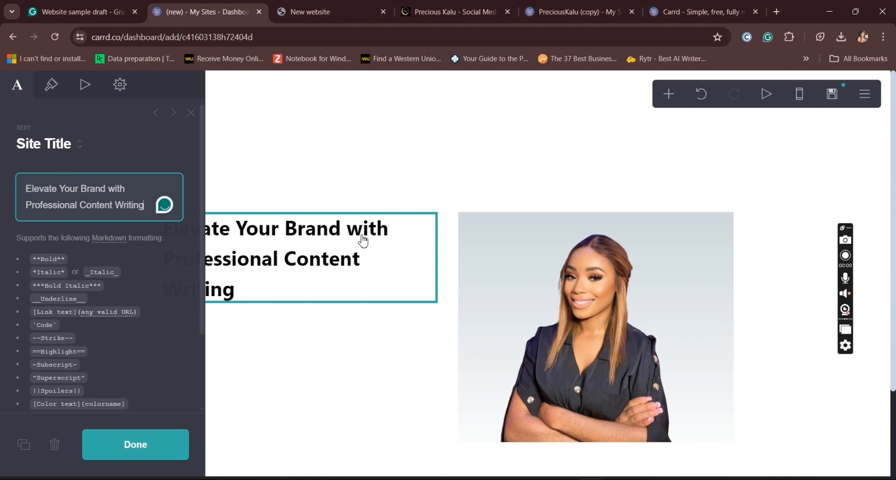
Add a divider to the columns container and move it above the headline in the left column
{"action": "left_click", "coordinate": [355, 201]}
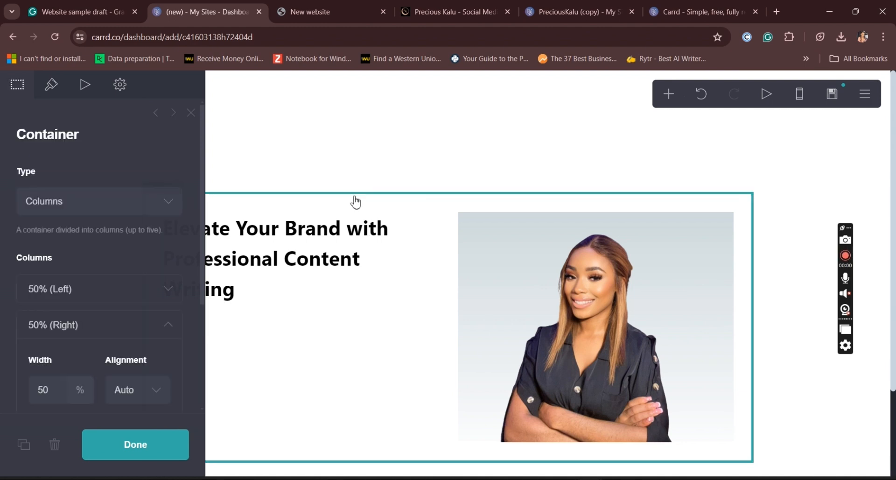
{"action": "left_click", "coordinate": [666, 95]}
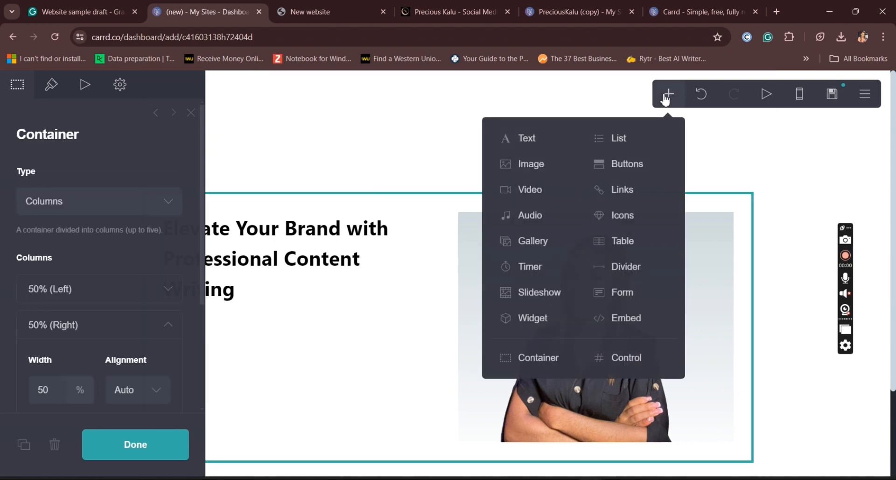
{"action": "left_click", "coordinate": [591, 278]}
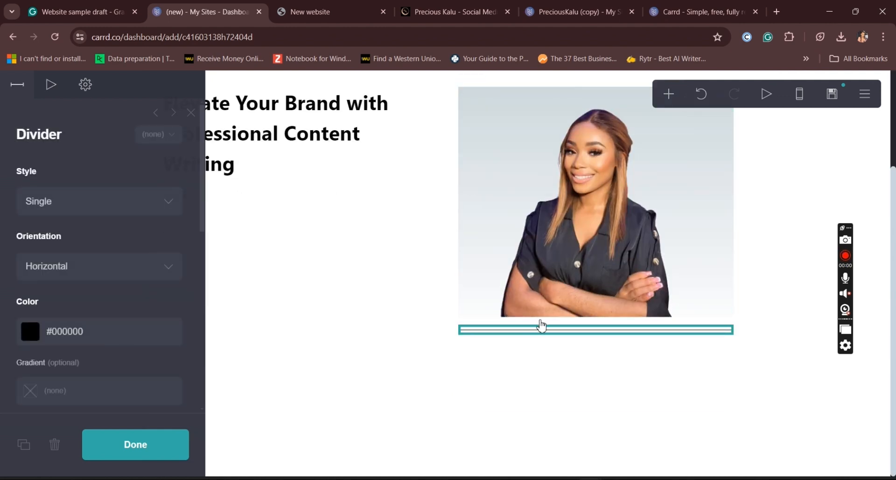
{"action": "left_click_drag", "start_coordinate": [536, 338], "coordinate": [254, 178]}
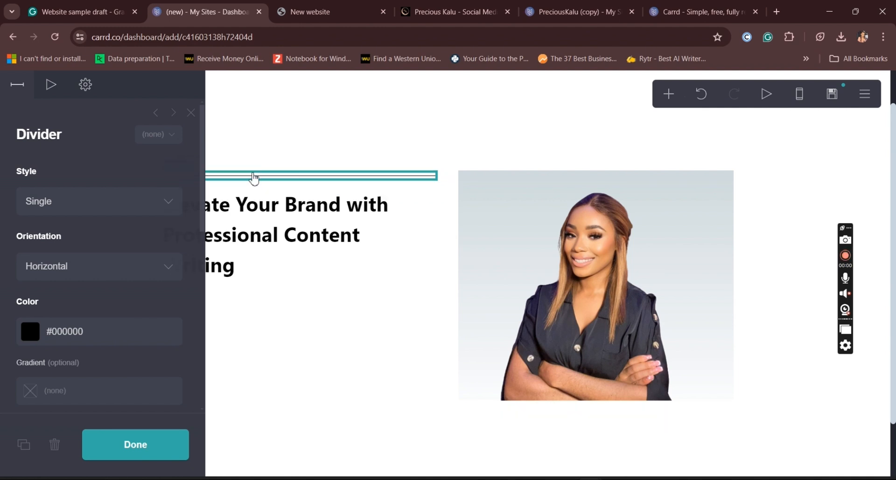
Set the color of the divider above the headline to #FFFFFF and close its settings
{"action": "left_click", "coordinate": [96, 335]}
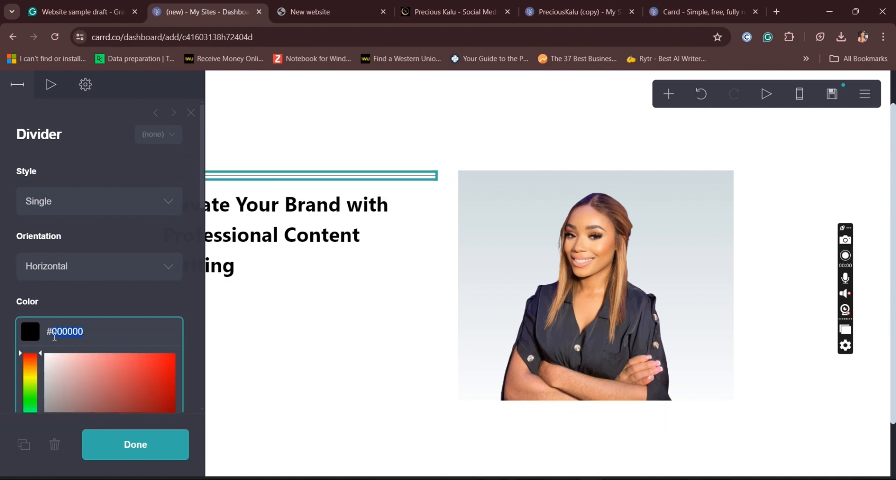
{"action": "type", "text": "FFFFFF"}
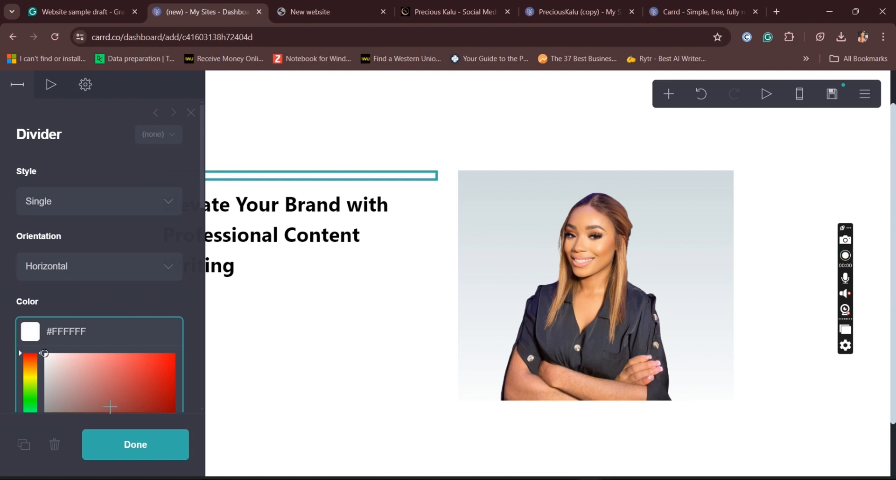
{"action": "left_click", "coordinate": [146, 462]}
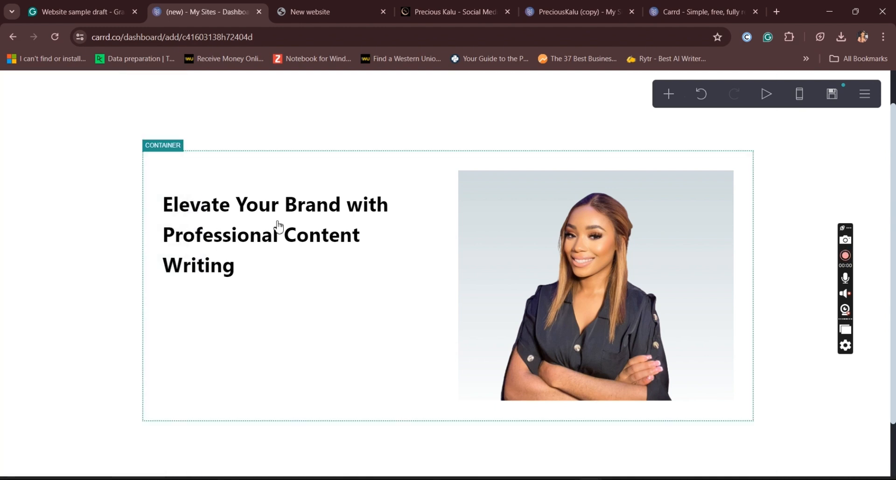
Duplicate the white divider above the headline four times to push the headline down beside the picture
{"action": "left_click", "coordinate": [307, 184]}
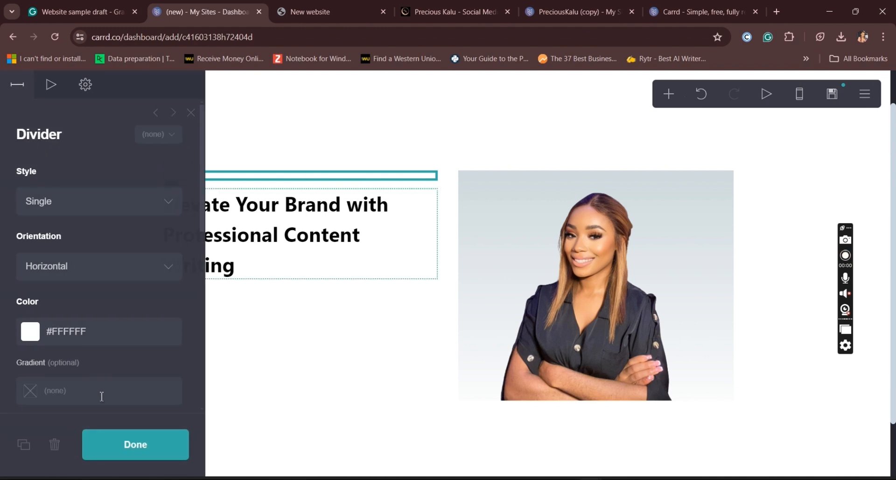
{"action": "left_click", "coordinate": [19, 447]}
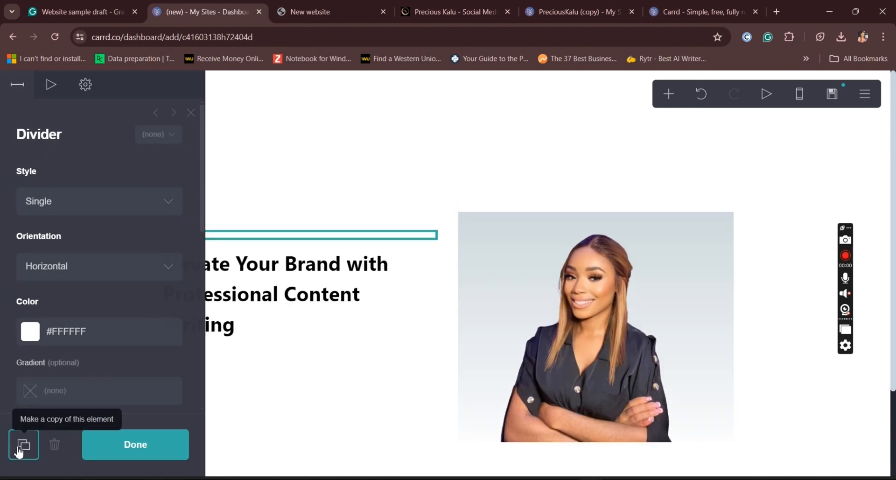
{"action": "left_click", "coordinate": [18, 448]}
{"action": "left_click", "coordinate": [19, 448]}
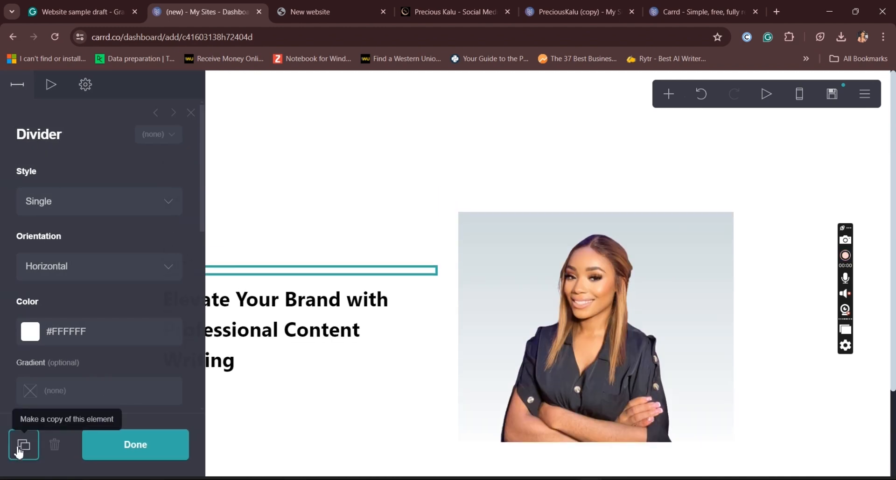
{"action": "left_click", "coordinate": [18, 448]}
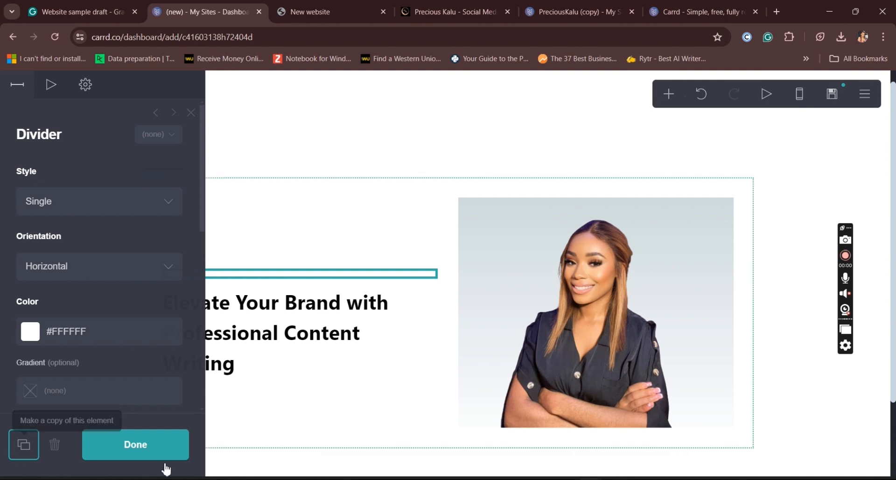
{"action": "left_click", "coordinate": [168, 444]}
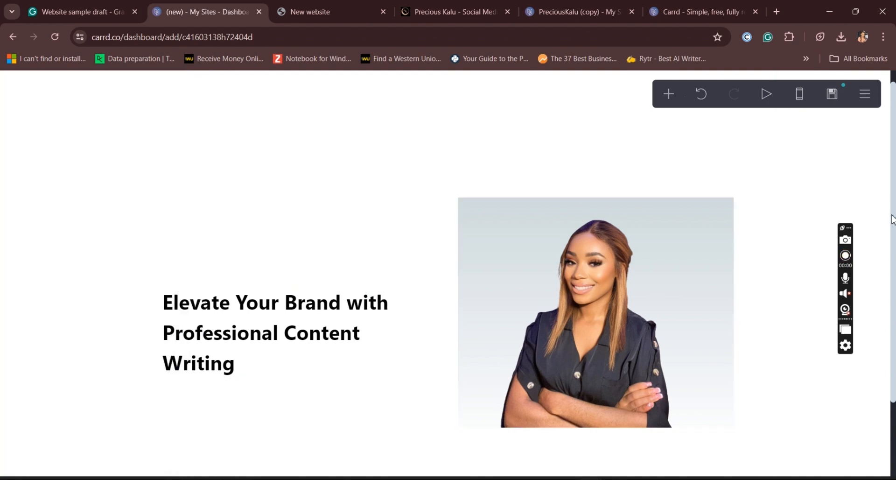
Give the columns container a solid color background in light grey #DEDEDE
{"action": "scroll", "coordinate": [892, 219], "scroll_direction": "down", "scroll_amount": 2}
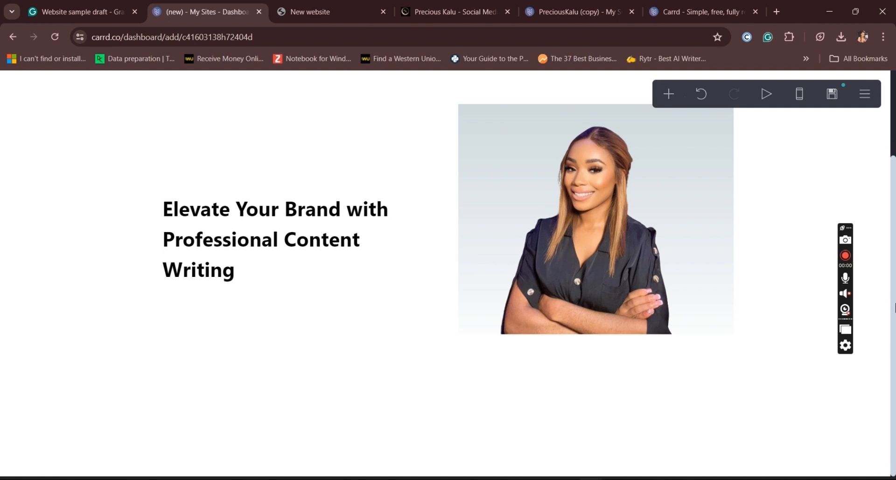
{"action": "scroll", "coordinate": [578, 131], "scroll_direction": "up", "scroll_amount": 2}
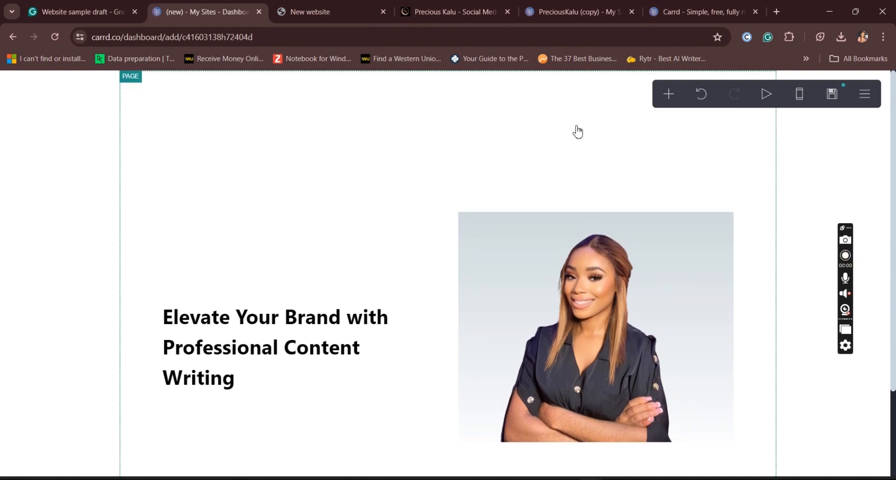
{"action": "left_click", "coordinate": [381, 210]}
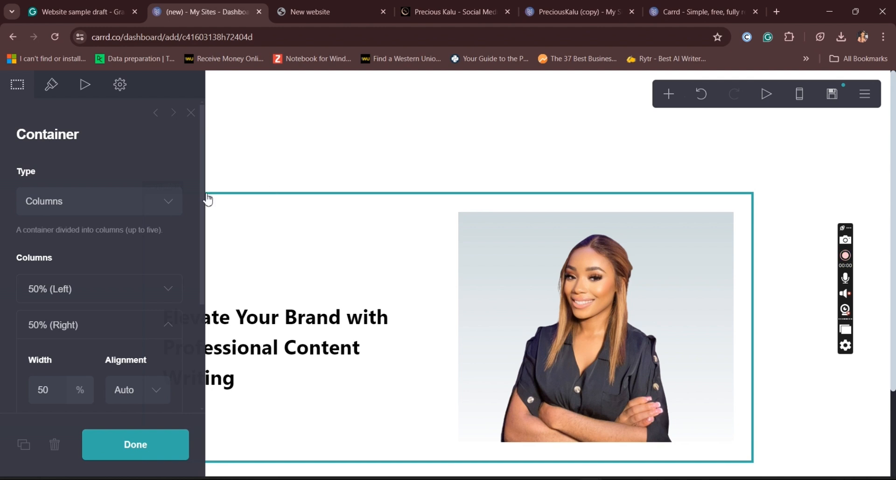
{"action": "left_click", "coordinate": [54, 93]}
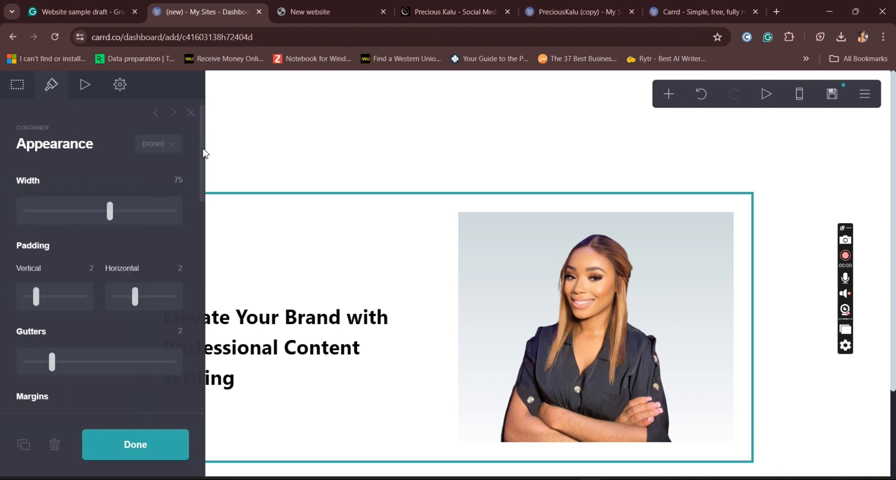
{"action": "left_click_drag", "start_coordinate": [206, 160], "coordinate": [212, 289]}
{"action": "scroll", "coordinate": [151, 298], "scroll_direction": "down", "scroll_amount": 2}
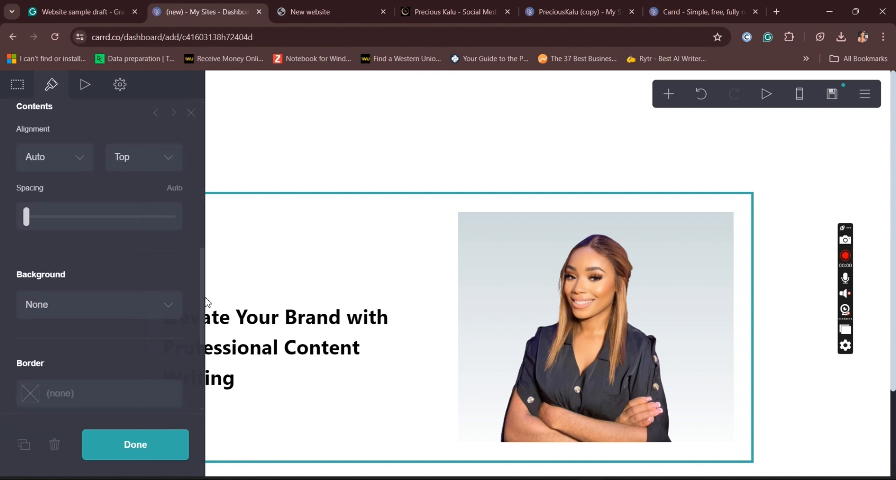
{"action": "left_click", "coordinate": [179, 252]}
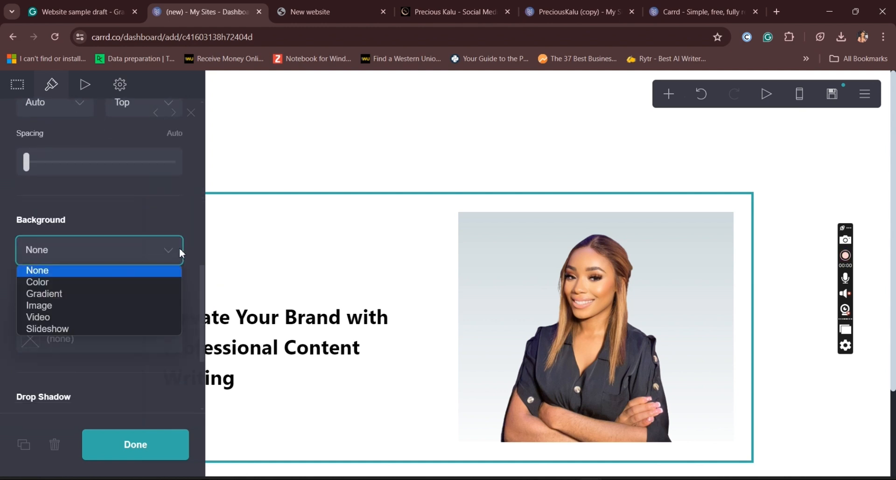
{"action": "left_click", "coordinate": [65, 282]}
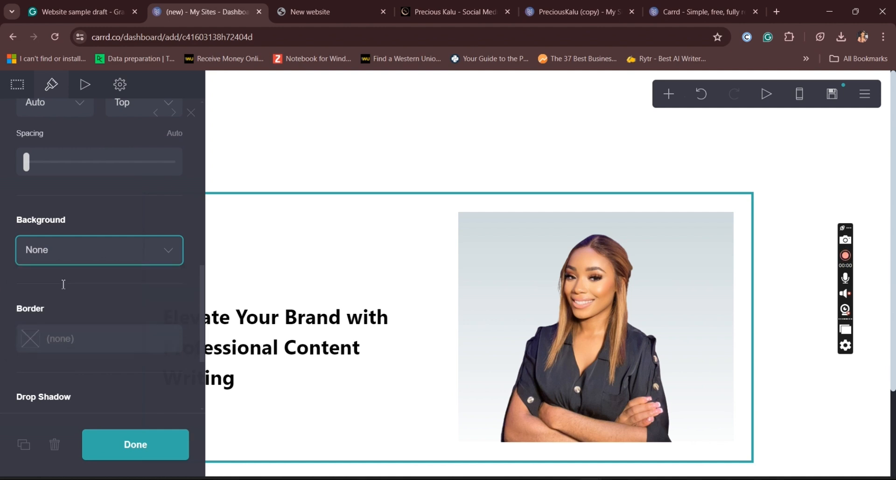
{"action": "left_click", "coordinate": [120, 290]}
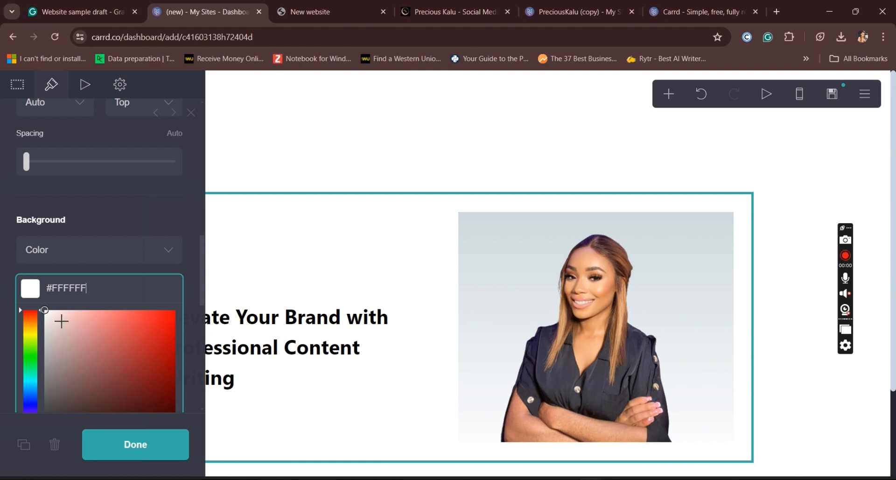
{"action": "left_click_drag", "start_coordinate": [45, 311], "coordinate": [60, 328]}
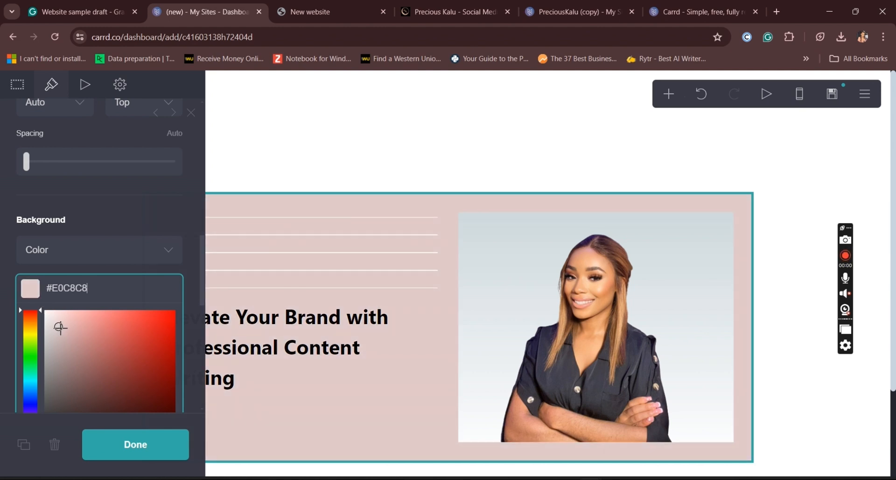
{"action": "mouse_move", "coordinate": [60, 330]}
{"action": "left_mouse_down"}
{"action": "mouse_move", "coordinate": [65, 344]}
{"action": "mouse_move", "coordinate": [63, 330]}
{"action": "mouse_move", "coordinate": [45, 325]}
{"action": "left_mouse_up"}
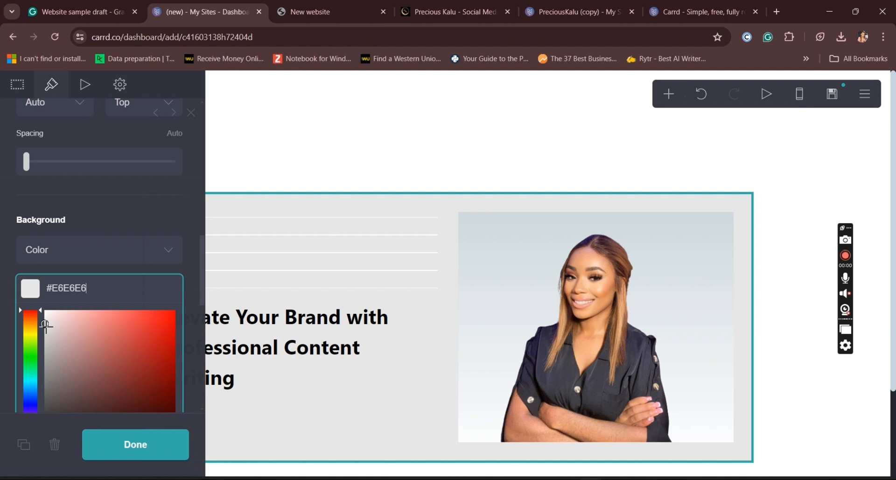
{"action": "mouse_move", "coordinate": [46, 326]}
{"action": "left_mouse_down"}
{"action": "mouse_move", "coordinate": [46, 313]}
{"action": "mouse_move", "coordinate": [57, 313]}
{"action": "mouse_move", "coordinate": [41, 341]}
{"action": "mouse_move", "coordinate": [41, 333]}
{"action": "left_mouse_up"}
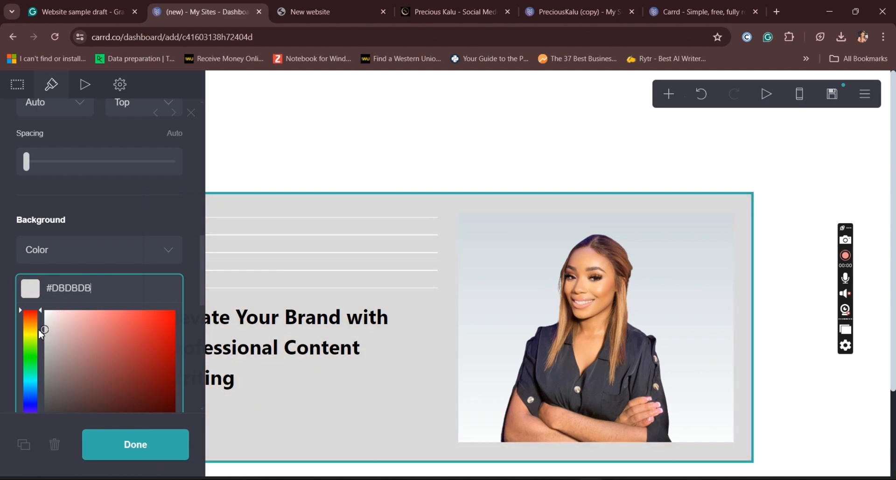
Copy the container's background color code and set the topmost divider's color to #DEDEDE
{"action": "left_click_drag", "start_coordinate": [93, 288], "coordinate": [53, 293]}
{"action": "key", "text": "ctrl+c"}
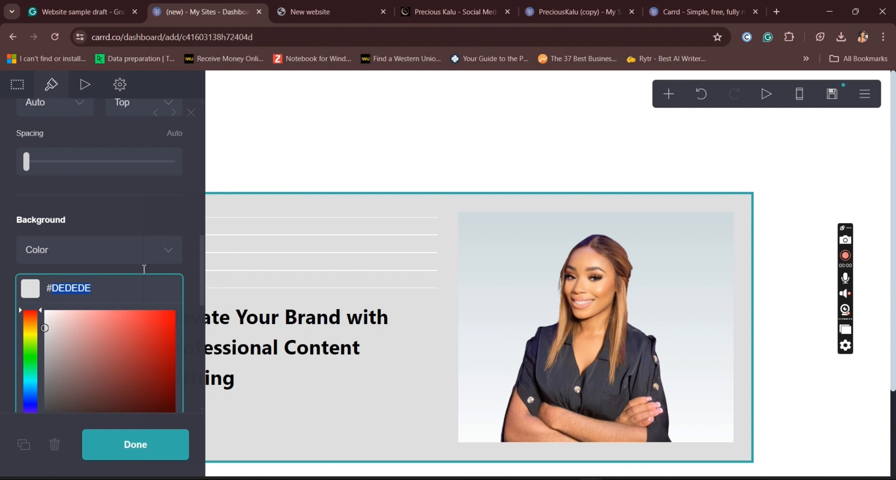
{"action": "left_click", "coordinate": [313, 218]}
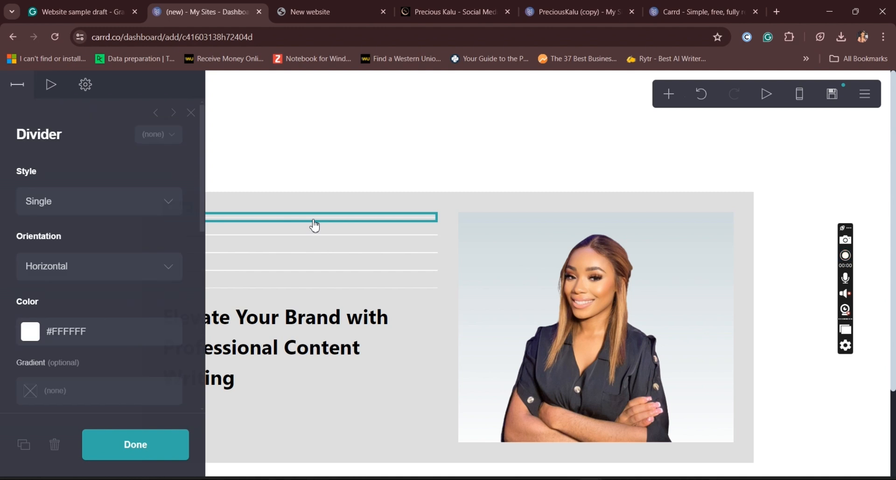
{"action": "left_click", "coordinate": [105, 333]}
{"action": "left_click_drag", "start_coordinate": [88, 331], "coordinate": [57, 335]}
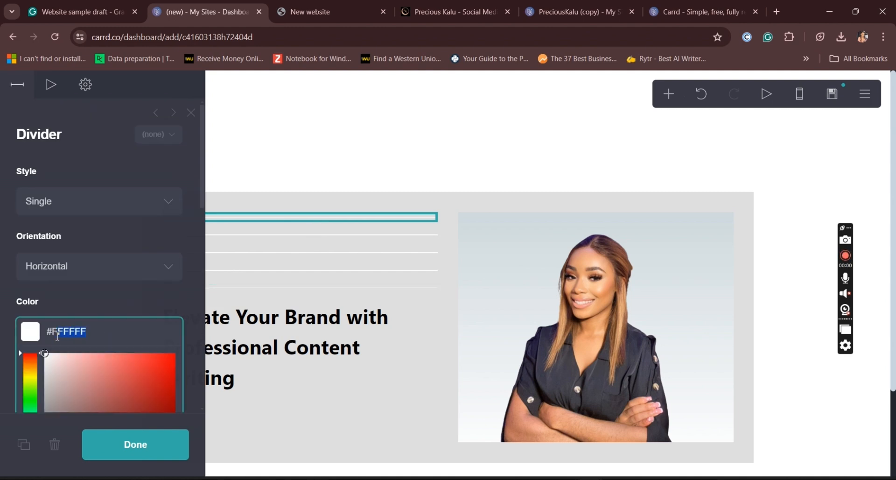
{"action": "type", "text": "DEDEDE"}
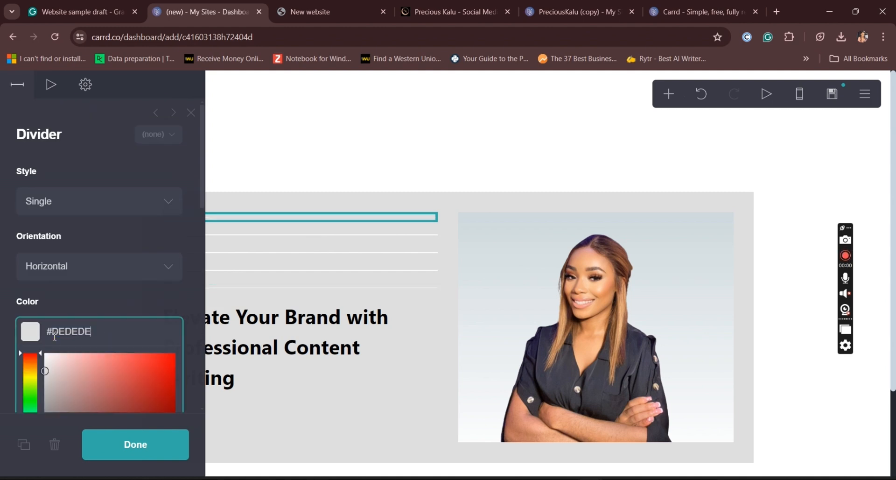
Set the color of the second and third dividers from the top of the left column to #DEDEDE
{"action": "left_click", "coordinate": [260, 243]}
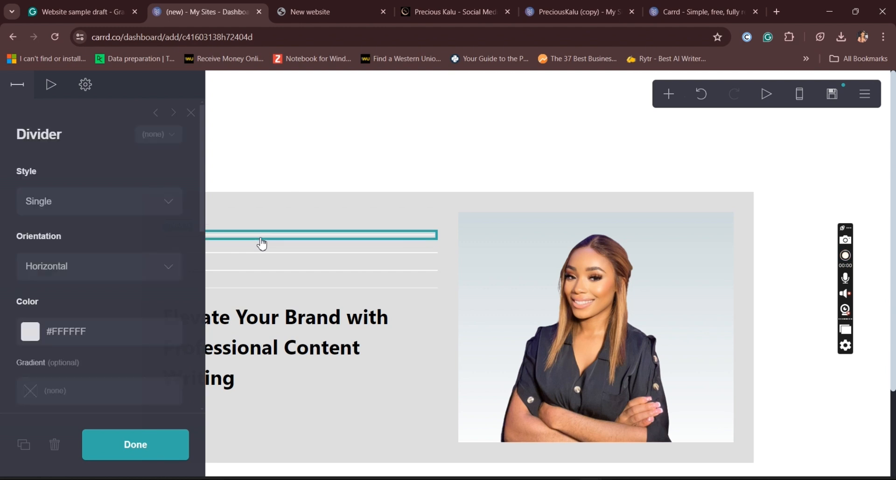
{"action": "left_click_drag", "start_coordinate": [112, 341], "coordinate": [75, 336]}
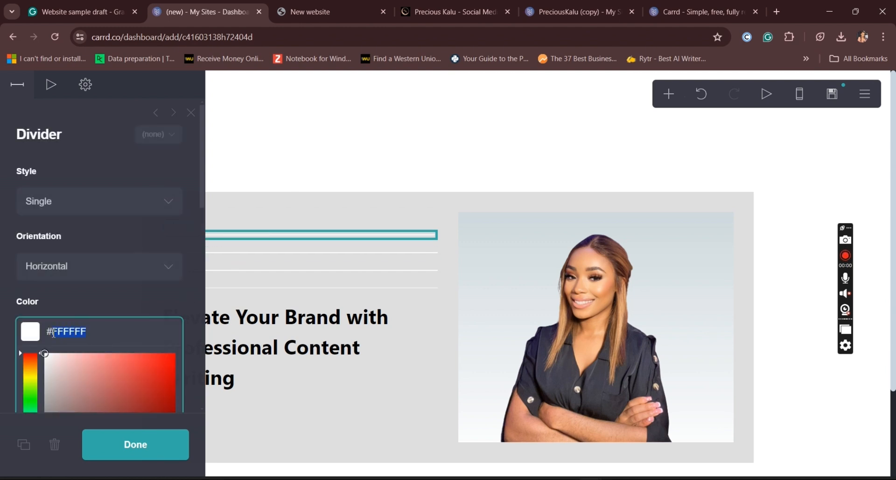
{"action": "type", "text": "DEDEDE"}
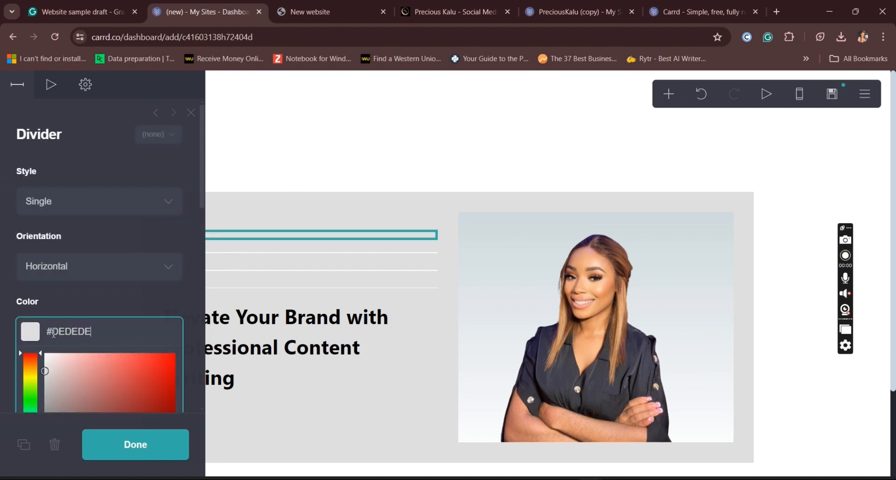
{"action": "left_click", "coordinate": [278, 252]}
{"action": "left_click_drag", "start_coordinate": [110, 334], "coordinate": [76, 335]}
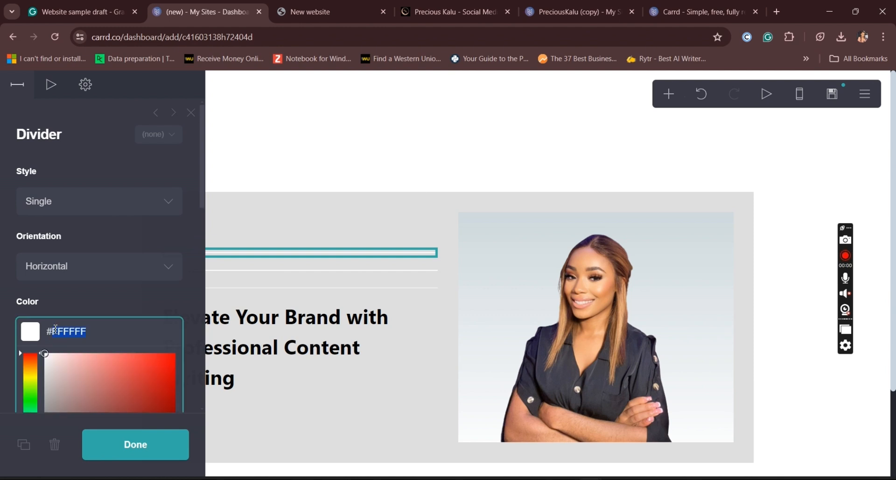
{"action": "type", "text": "DEDEDE"}
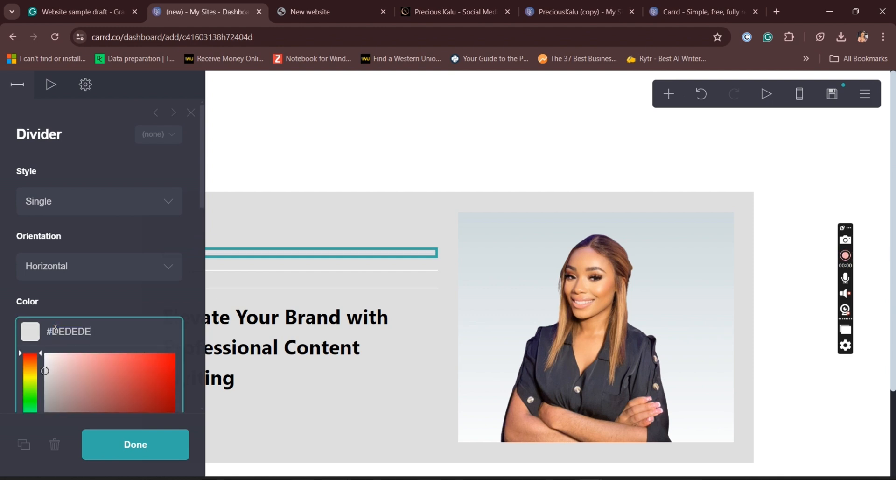
Set the color of the two remaining white dividers above the headline to #DEDEDE
{"action": "left_click", "coordinate": [274, 287]}
{"action": "left_click_drag", "start_coordinate": [90, 332], "coordinate": [55, 333]}
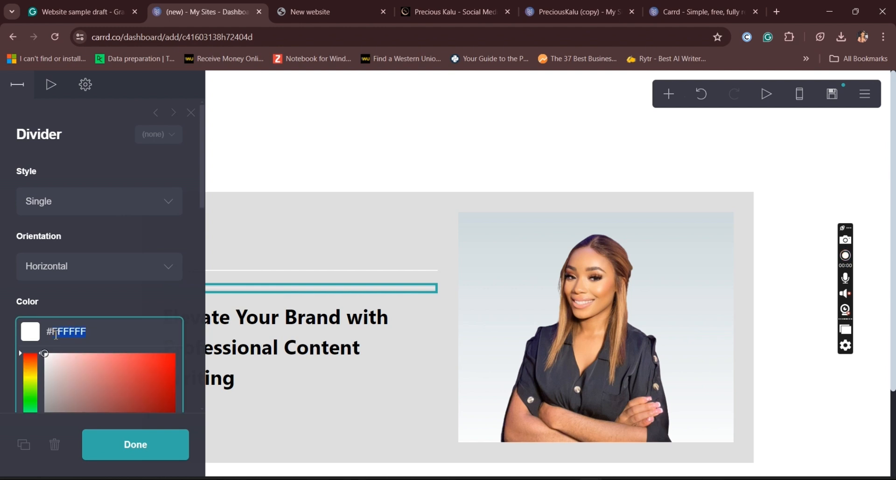
{"action": "key", "text": "ctrl+v"}
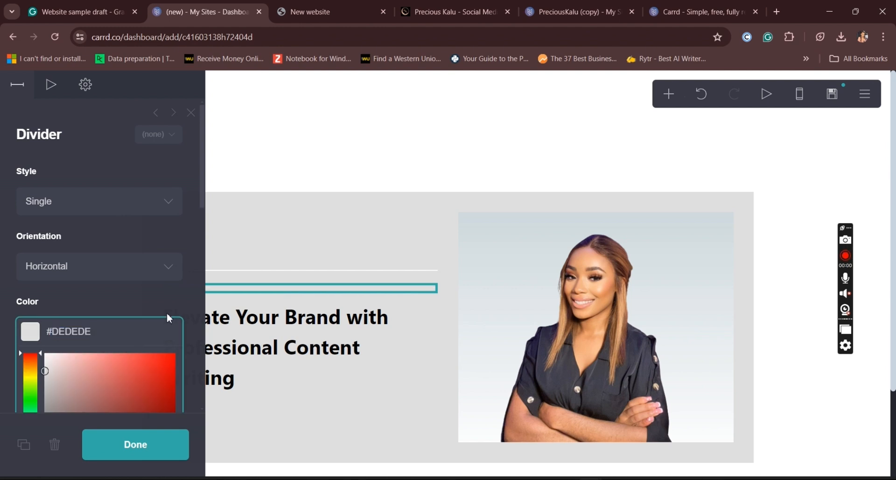
{"action": "left_click", "coordinate": [293, 273]}
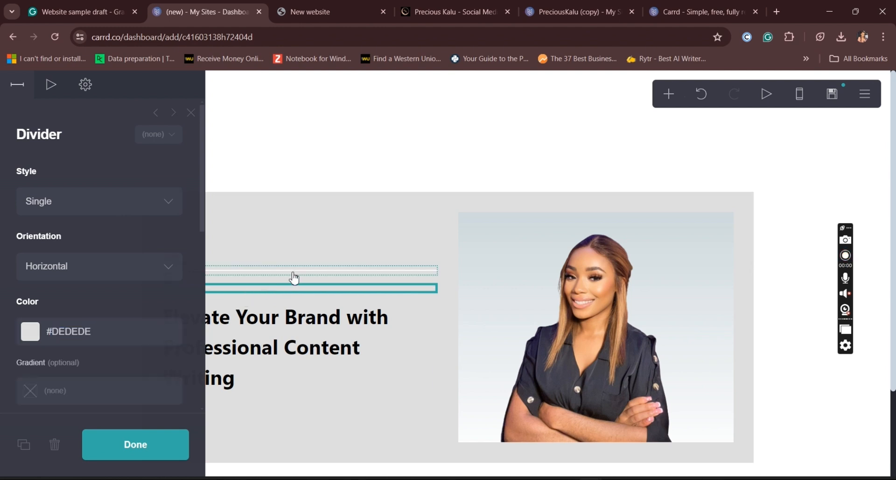
{"action": "left_click", "coordinate": [294, 272]}
{"action": "left_click_drag", "start_coordinate": [92, 336], "coordinate": [61, 334]}
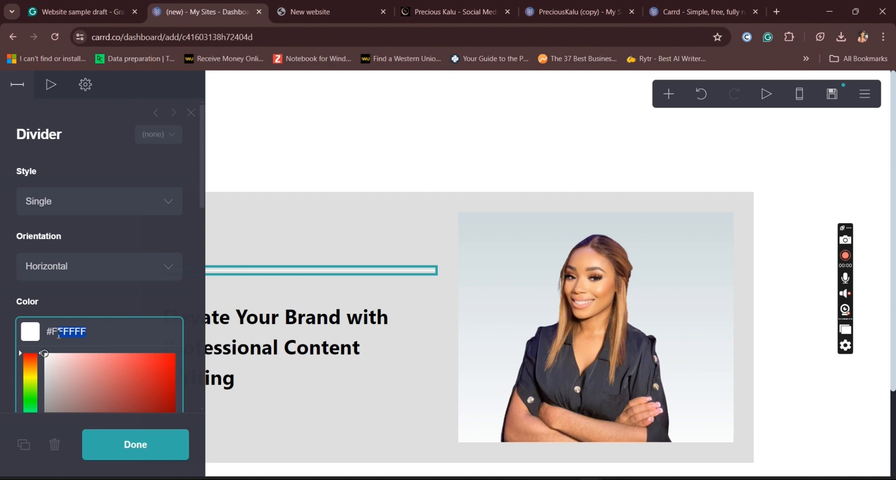
{"action": "type", "text": "DEDEDE"}
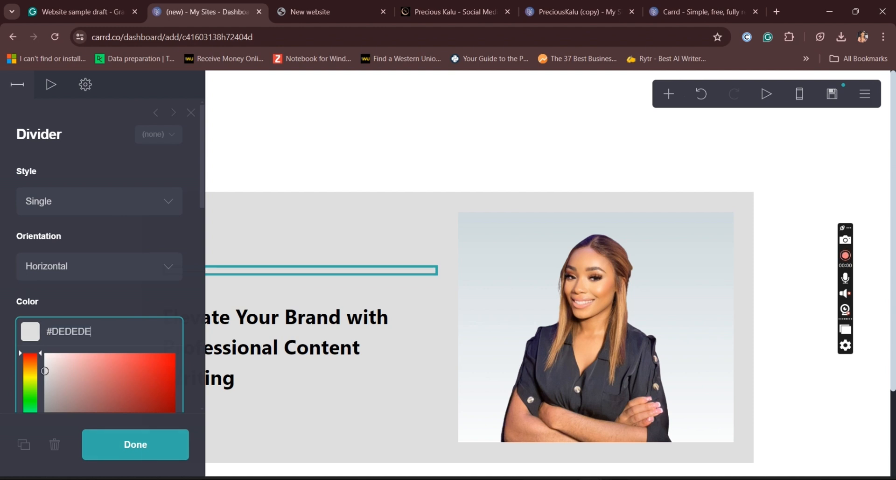
{"action": "left_click", "coordinate": [136, 456]}
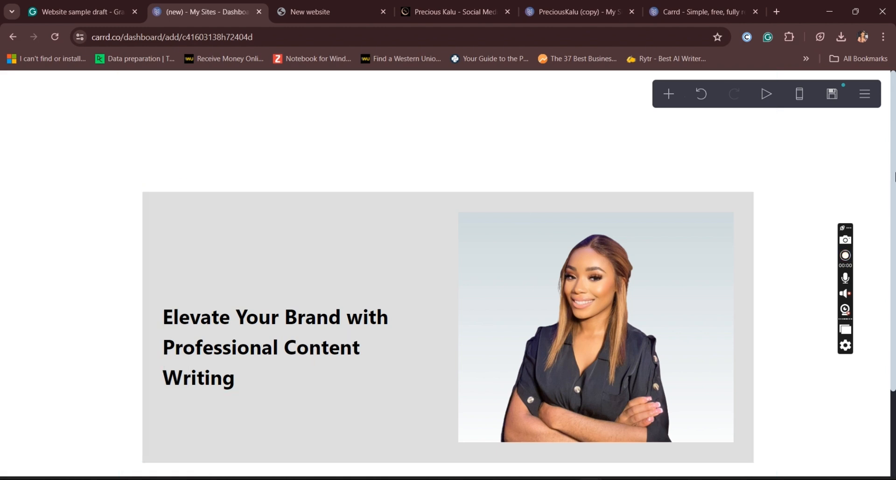
Set the height of the picture in the hero section to 22.25
{"action": "scroll", "coordinate": [894, 177], "scroll_direction": "down", "scroll_amount": 3}
{"action": "scroll", "coordinate": [894, 180], "scroll_direction": "up", "scroll_amount": 2}
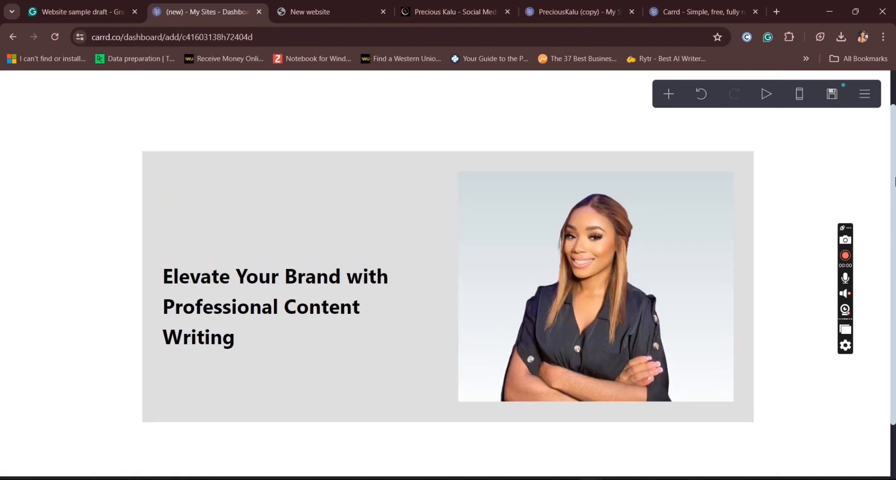
{"action": "scroll", "coordinate": [894, 181], "scroll_direction": "up", "scroll_amount": 1}
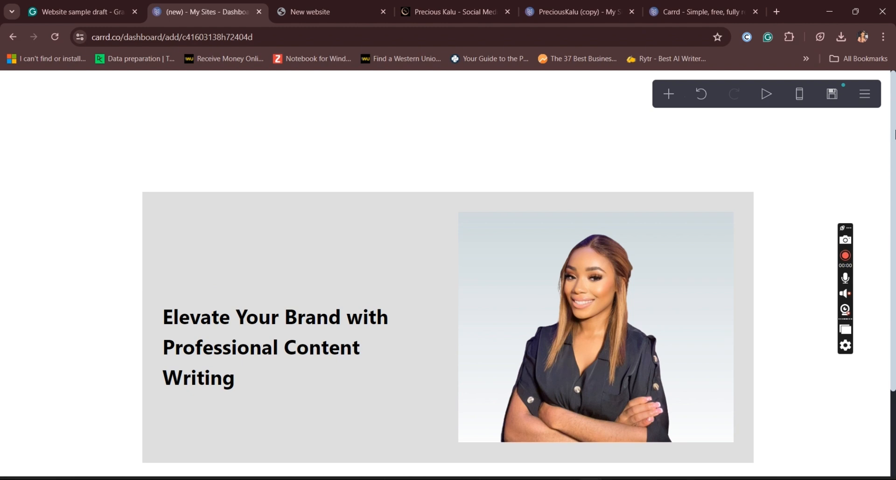
{"action": "left_click_drag", "start_coordinate": [893, 135], "coordinate": [894, 233]}
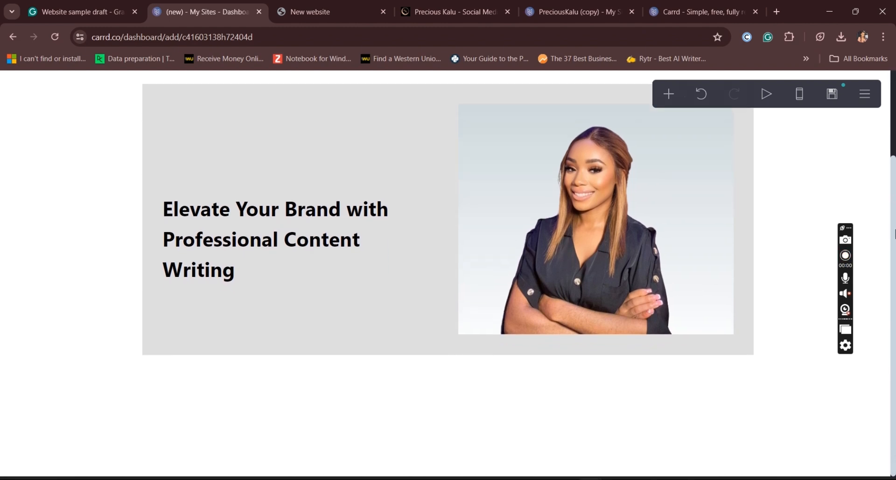
{"action": "left_click", "coordinate": [669, 279]}
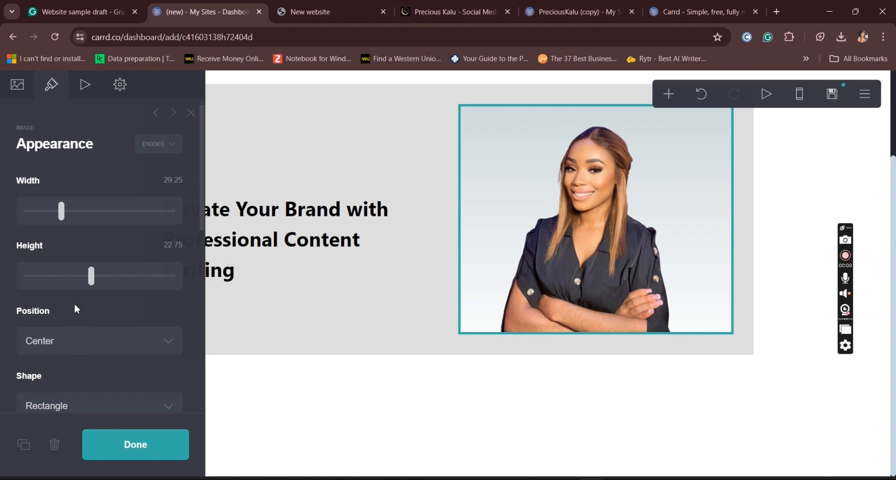
{"action": "mouse_move", "coordinate": [90, 282]}
{"action": "left_mouse_down"}
{"action": "mouse_move", "coordinate": [100, 283]}
{"action": "mouse_move", "coordinate": [93, 285]}
{"action": "left_mouse_up"}
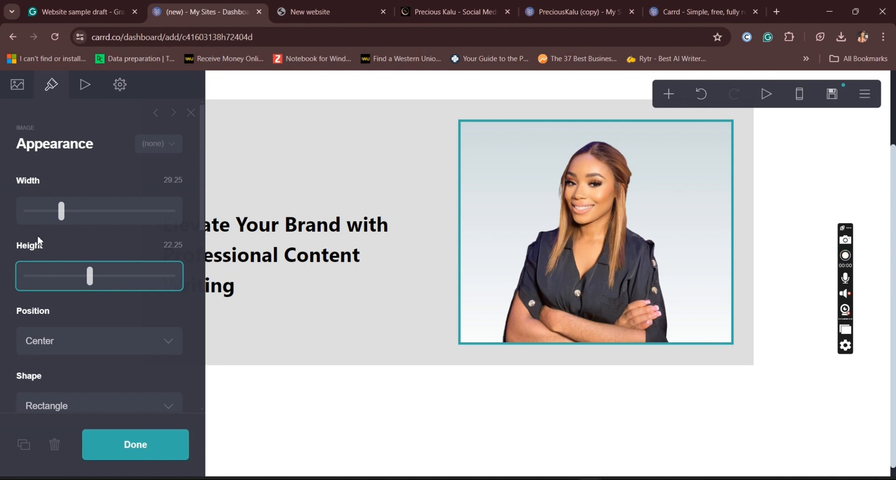
Set the columns container's gutters to 1.875 and its vertical padding to 0.25
{"action": "left_click", "coordinate": [289, 131]}
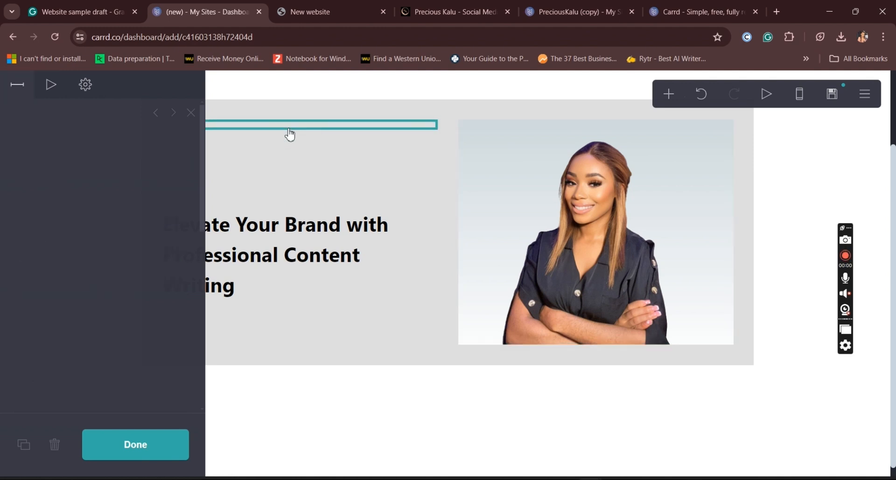
{"action": "left_click", "coordinate": [310, 112]}
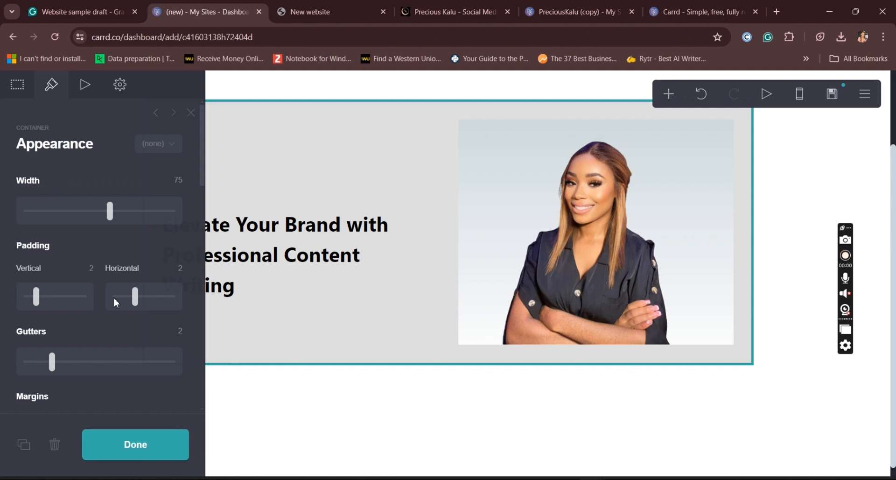
{"action": "mouse_move", "coordinate": [51, 363]}
{"action": "left_mouse_down"}
{"action": "mouse_move", "coordinate": [40, 364]}
{"action": "mouse_move", "coordinate": [53, 365]}
{"action": "left_mouse_up"}
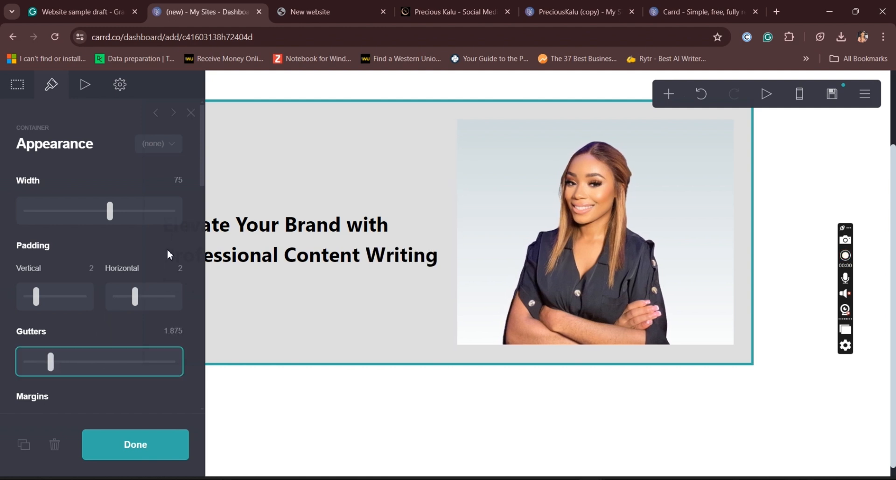
{"action": "mouse_move", "coordinate": [205, 193]}
{"action": "left_mouse_down"}
{"action": "mouse_move", "coordinate": [209, 350]}
{"action": "mouse_move", "coordinate": [216, 281]}
{"action": "mouse_move", "coordinate": [215, 259]}
{"action": "mouse_move", "coordinate": [206, 408]}
{"action": "mouse_move", "coordinate": [213, 202]}
{"action": "left_mouse_up"}
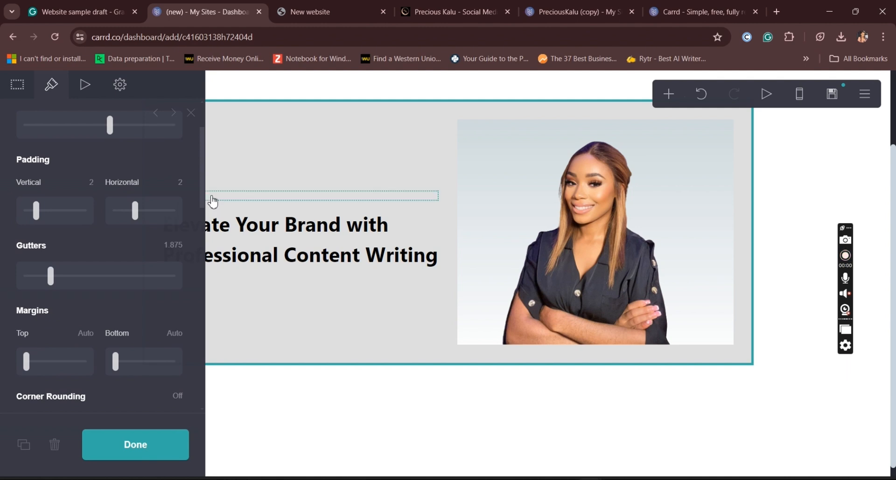
{"action": "left_click_drag", "start_coordinate": [40, 214], "coordinate": [31, 214]}
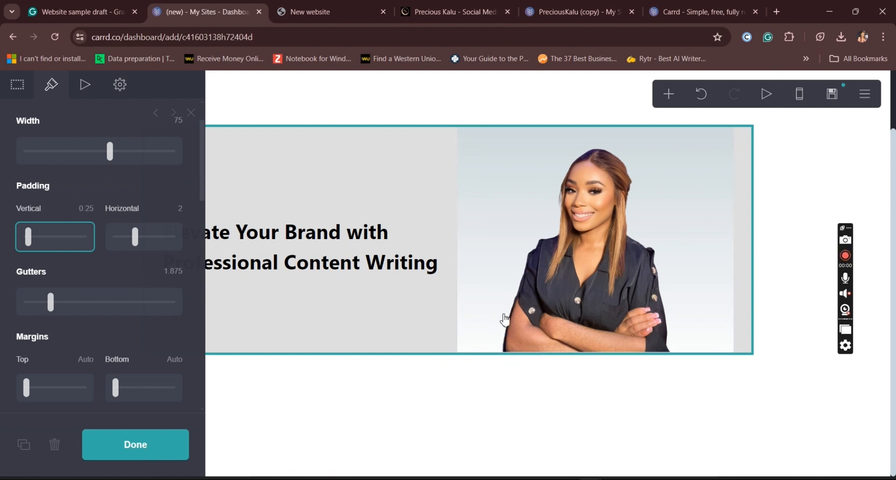
Set the hero picture's width to 47.875
{"action": "left_click", "coordinate": [522, 299]}
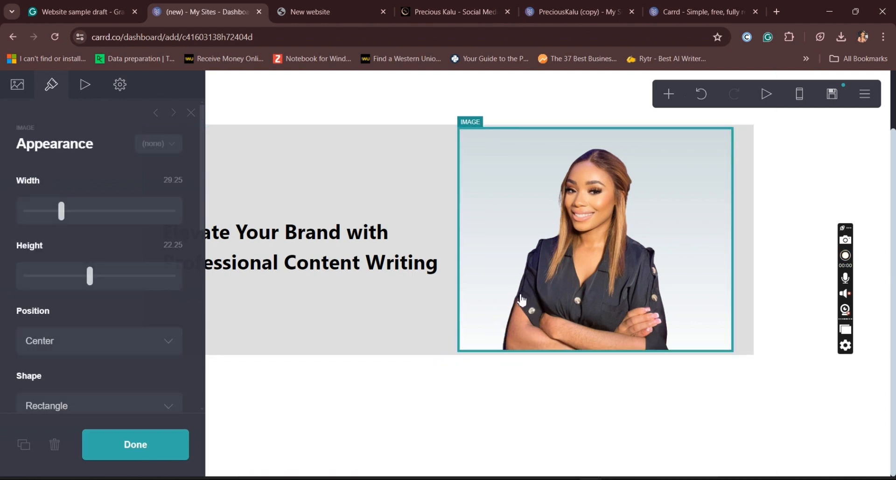
{"action": "left_click", "coordinate": [461, 418]}
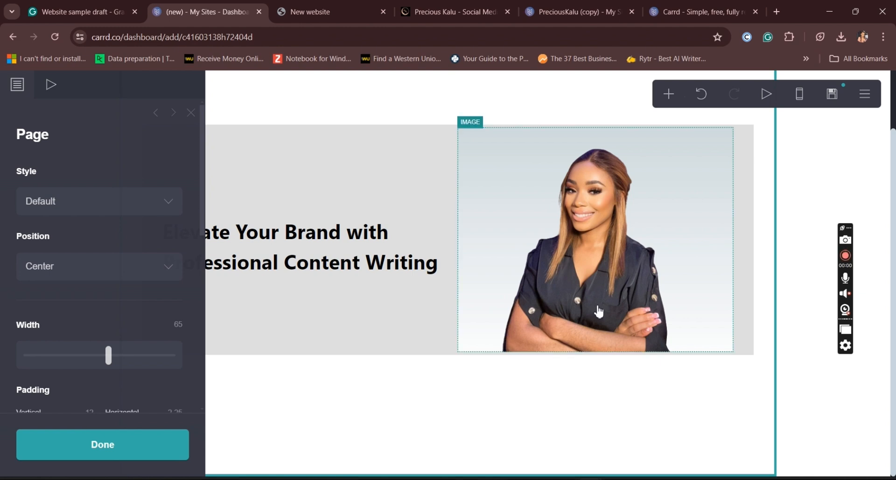
{"action": "left_click", "coordinate": [682, 270]}
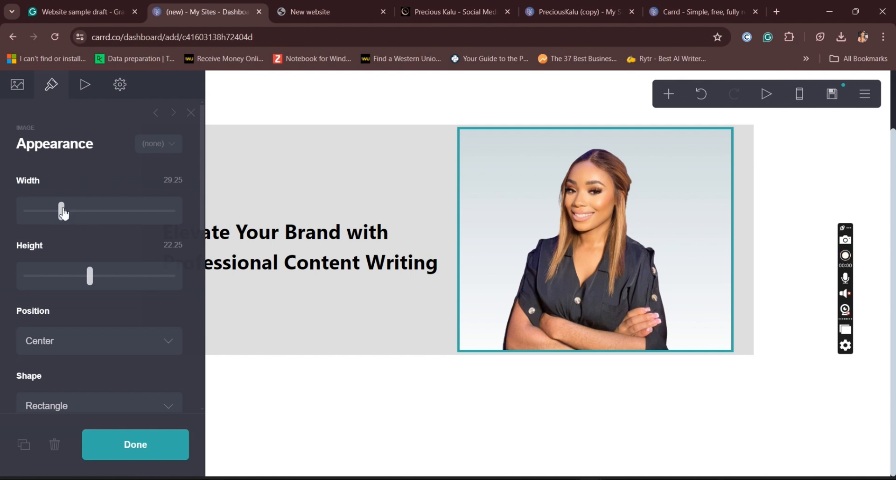
{"action": "left_click_drag", "start_coordinate": [63, 213], "coordinate": [86, 234]}
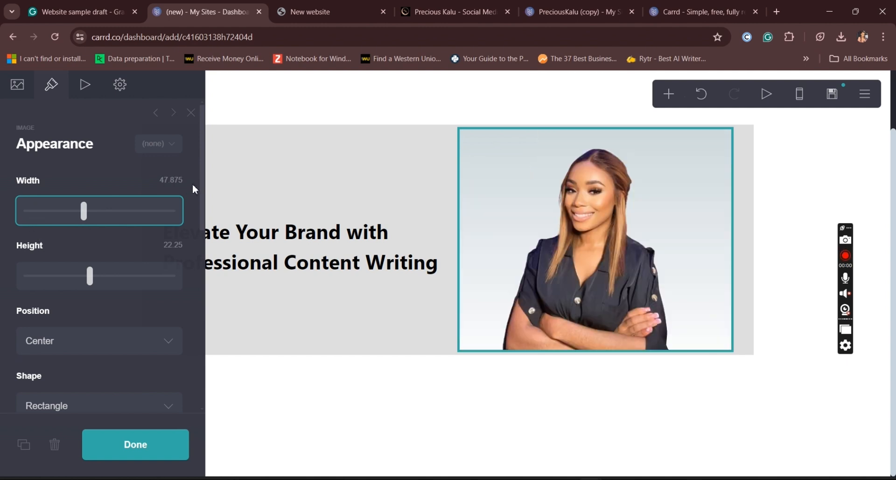
{"action": "left_click_drag", "start_coordinate": [204, 173], "coordinate": [211, 254]}
{"action": "scroll", "coordinate": [204, 312], "scroll_direction": "down", "scroll_amount": 3}
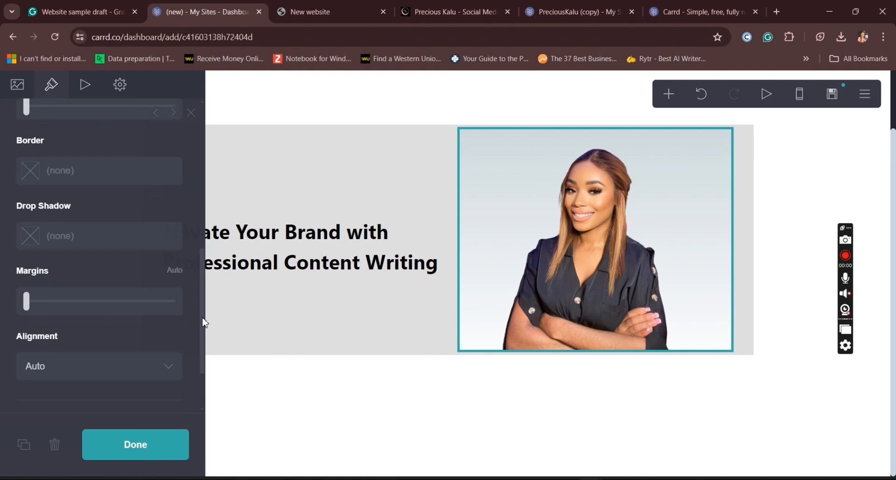
{"action": "scroll", "coordinate": [194, 213], "scroll_direction": "up", "scroll_amount": 5}
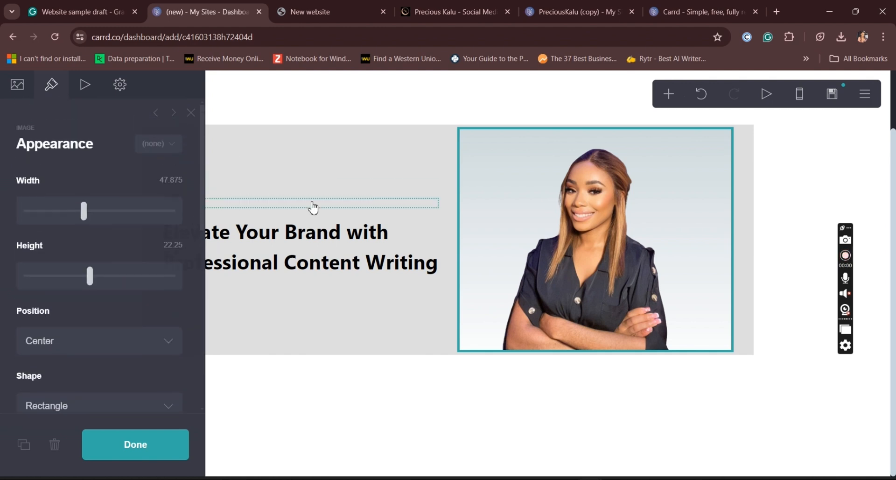
Add a divider and move it out of the columns container to directly below it
{"action": "left_click", "coordinate": [518, 402]}
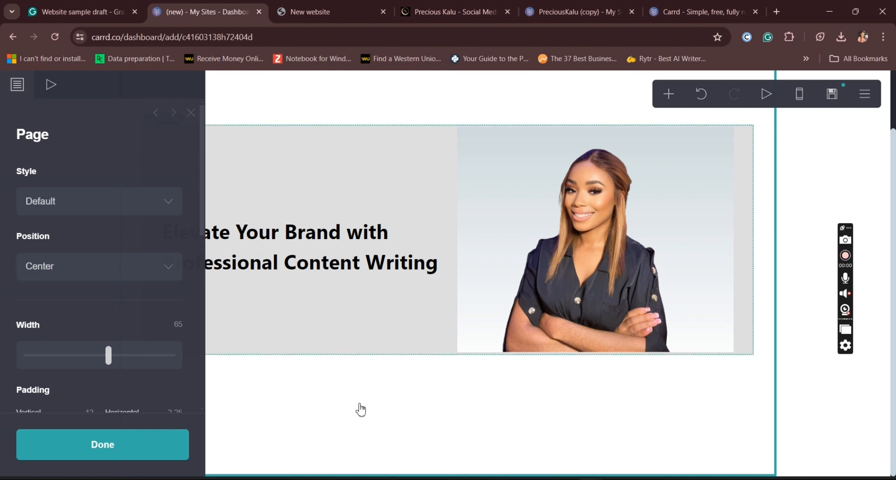
{"action": "left_click", "coordinate": [349, 356]}
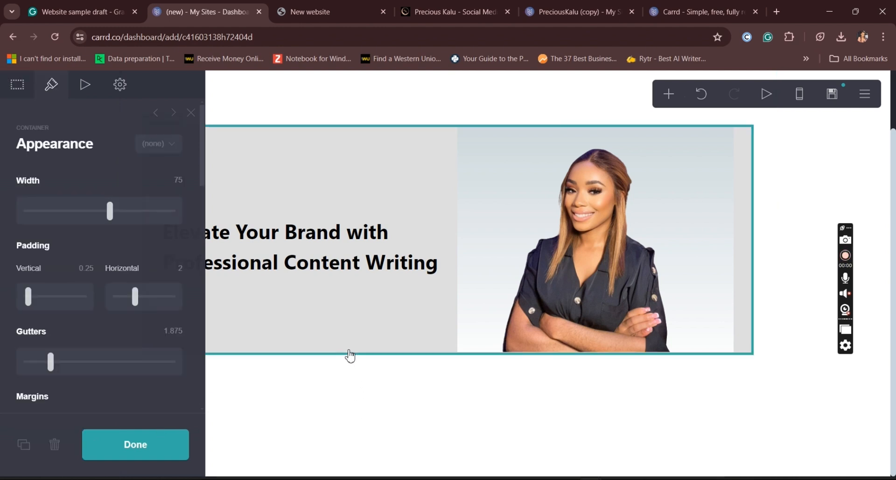
{"action": "left_click", "coordinate": [670, 95]}
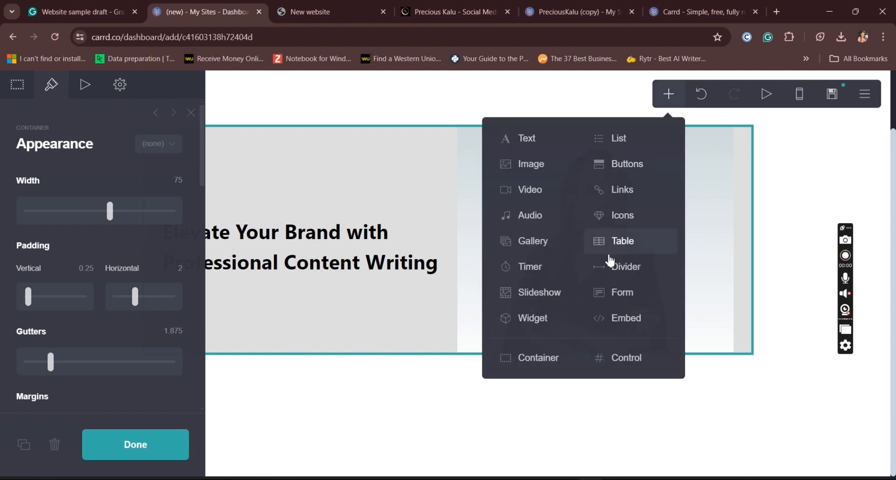
{"action": "left_click", "coordinate": [613, 281]}
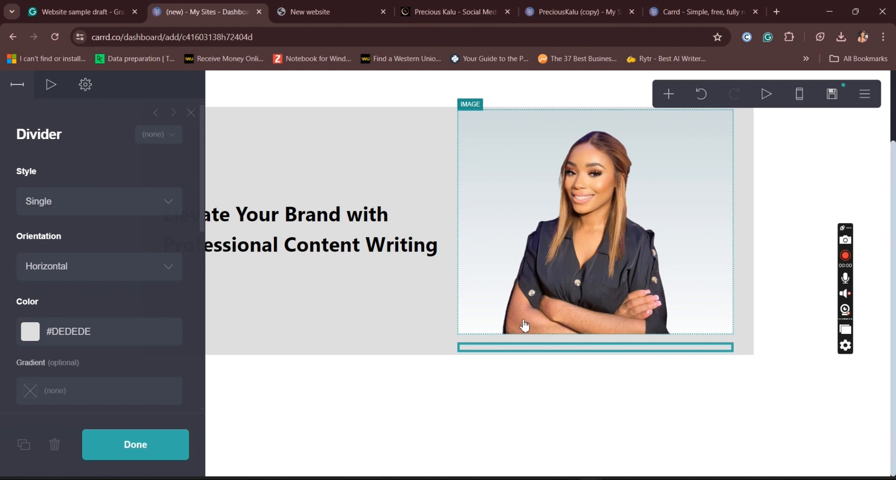
{"action": "left_click_drag", "start_coordinate": [526, 350], "coordinate": [432, 394]}
{"action": "left_click_drag", "start_coordinate": [462, 354], "coordinate": [314, 357]}
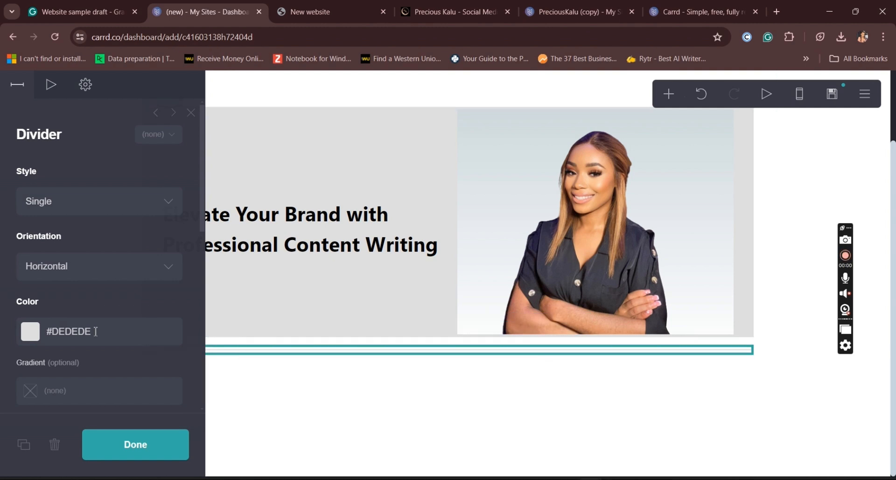
Set the color of the divider below the container to white, #FFFFFF
{"action": "left_click_drag", "start_coordinate": [95, 331], "coordinate": [58, 336]}
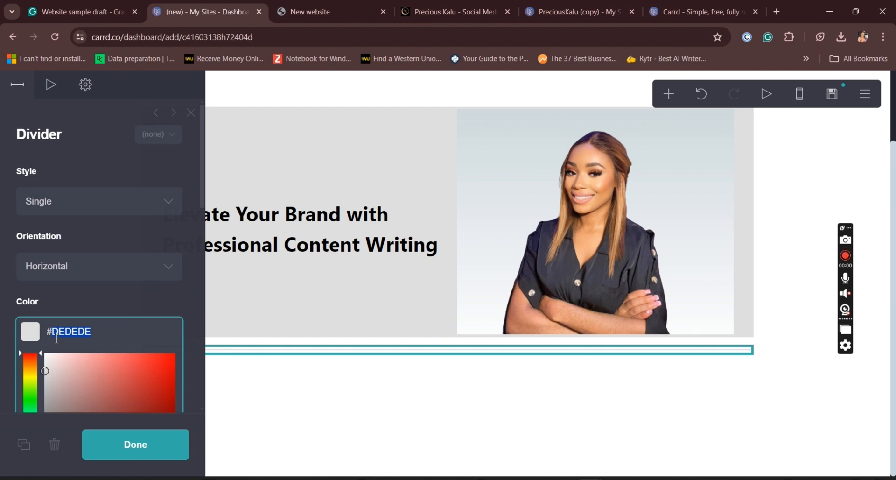
{"action": "type", "text": "FFFFFFF"}
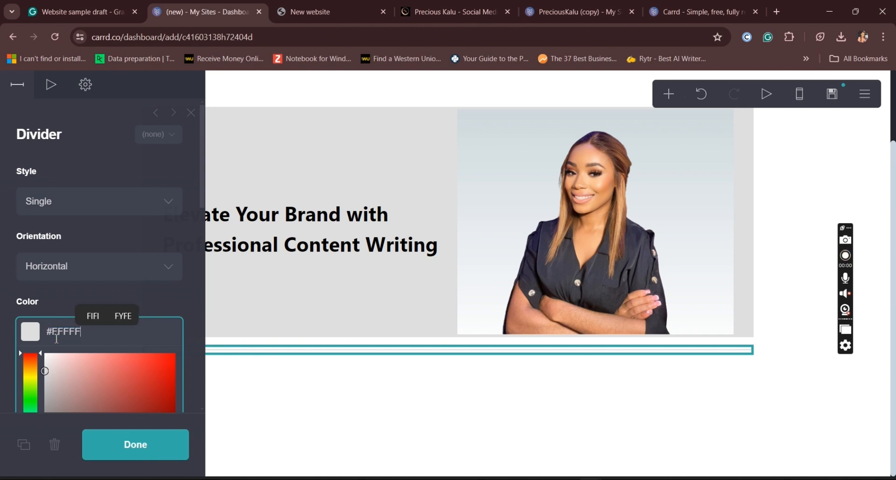
{"action": "left_click", "coordinate": [150, 455]}
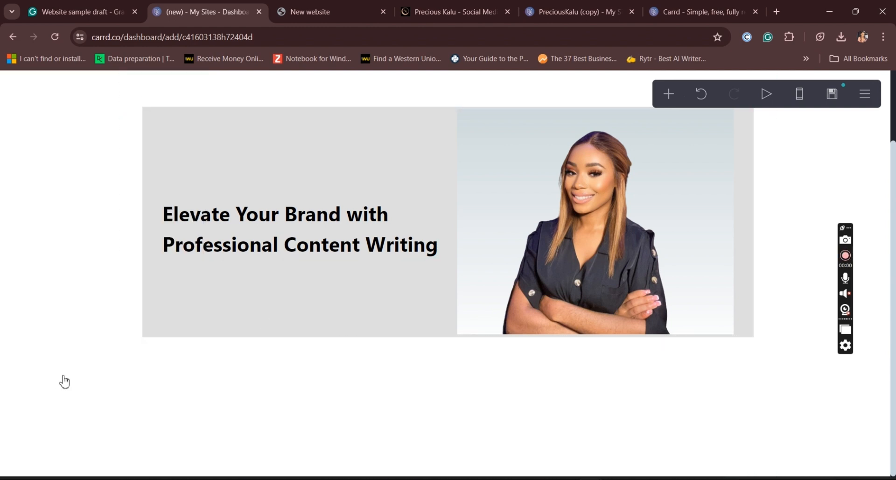
Set the columns container's width to Full Bleed
{"action": "left_click", "coordinate": [153, 288]}
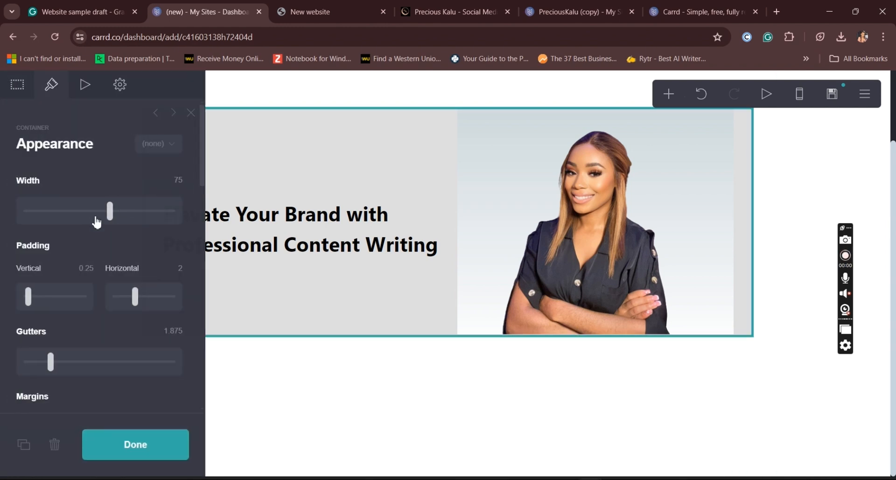
{"action": "left_click_drag", "start_coordinate": [112, 211], "coordinate": [191, 222]}
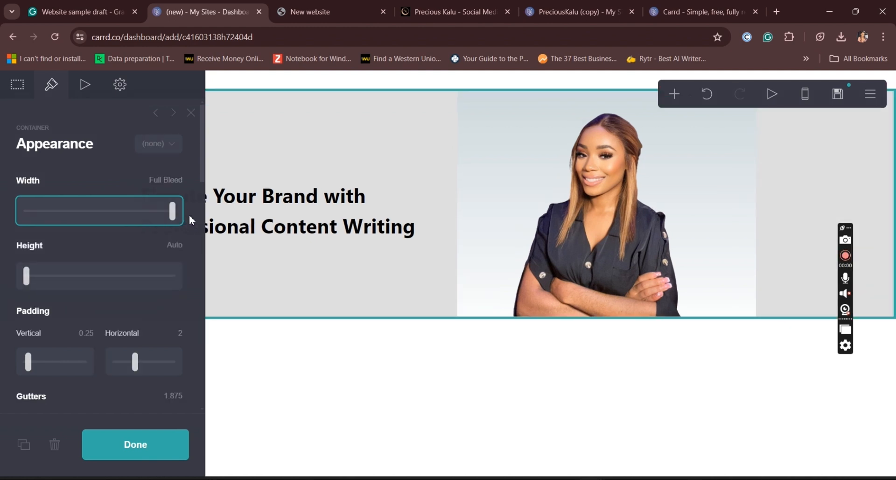
{"action": "left_click", "coordinate": [163, 455]}
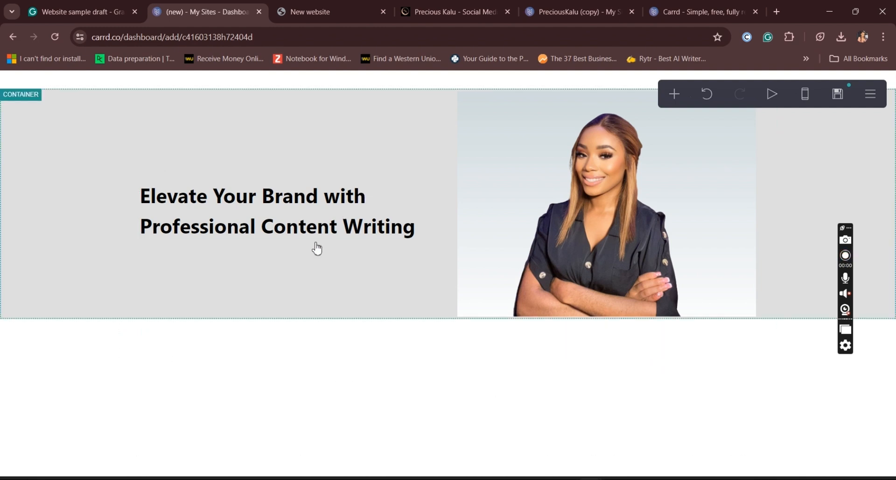
{"action": "left_click", "coordinate": [400, 278]}
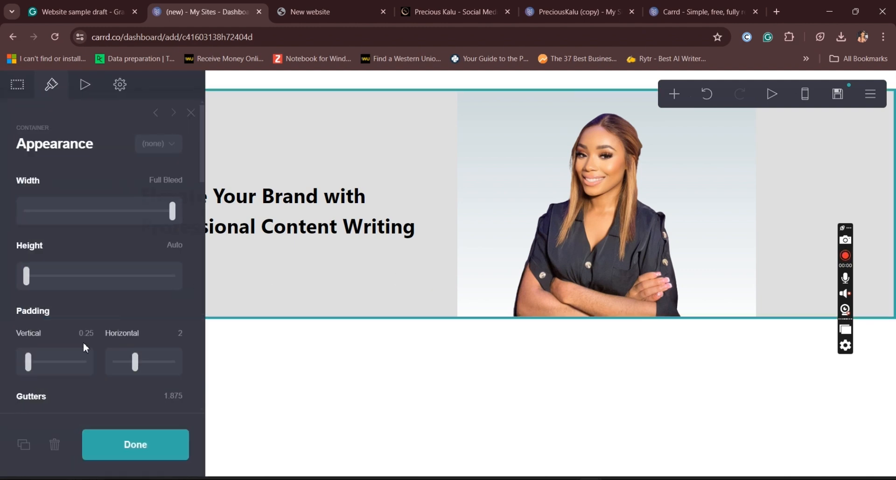
{"action": "left_click_drag", "start_coordinate": [30, 366], "coordinate": [30, 367]}
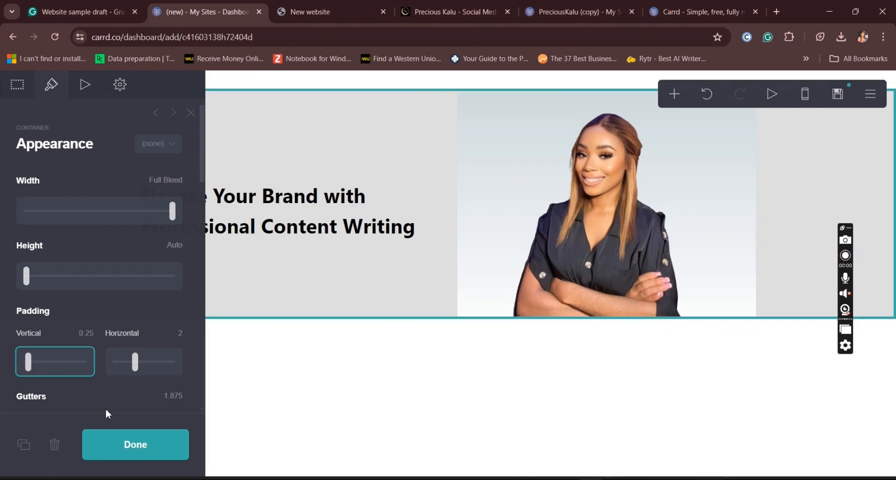
Add a text element directly below the white divider under the hero container
{"action": "left_click", "coordinate": [130, 444]}
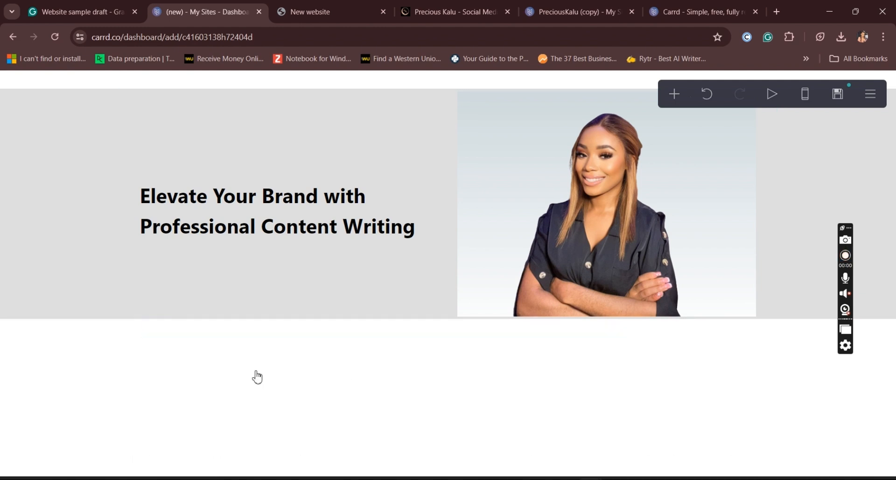
{"action": "left_click", "coordinate": [225, 392]}
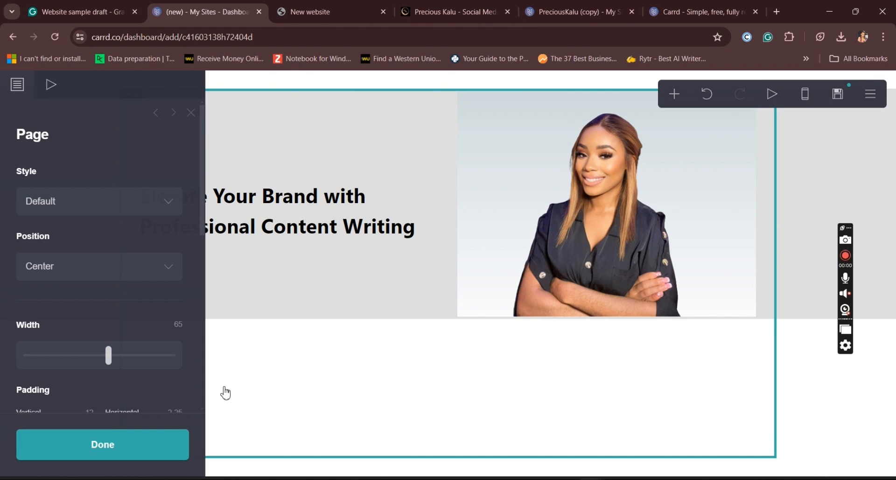
{"action": "left_click", "coordinate": [139, 454]}
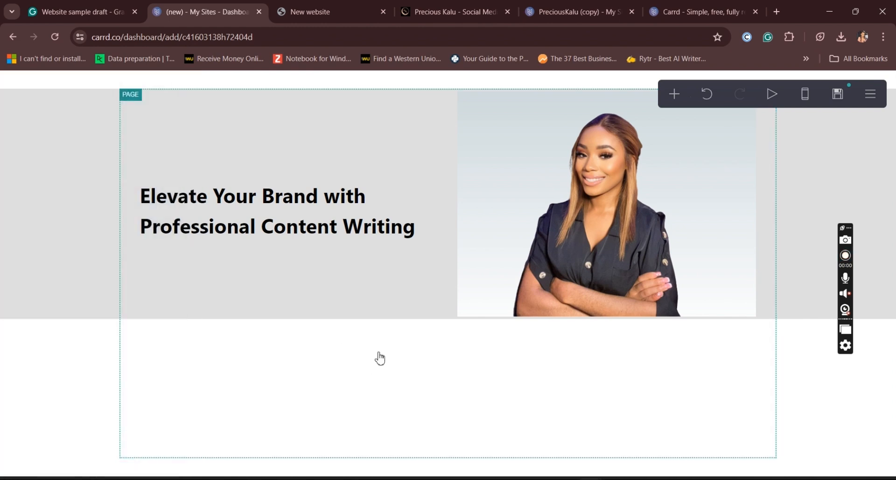
{"action": "left_click", "coordinate": [449, 332]}
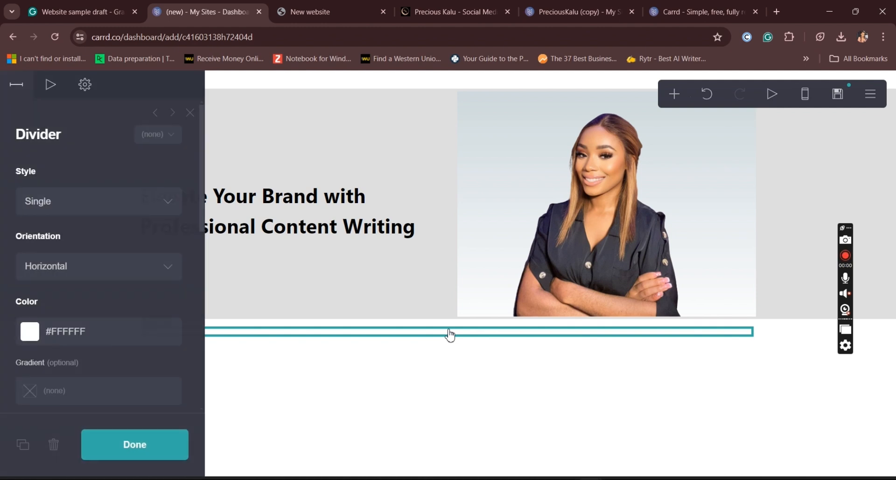
{"action": "left_click", "coordinate": [674, 95]}
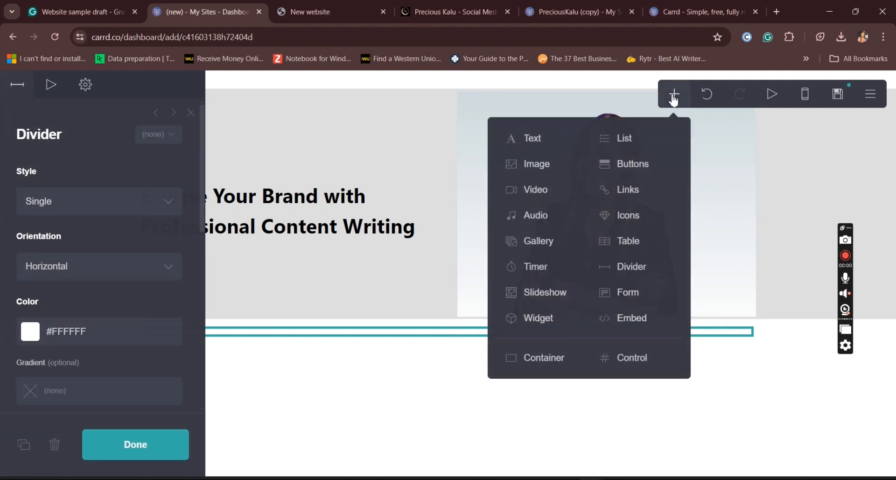
{"action": "left_click", "coordinate": [536, 140]}
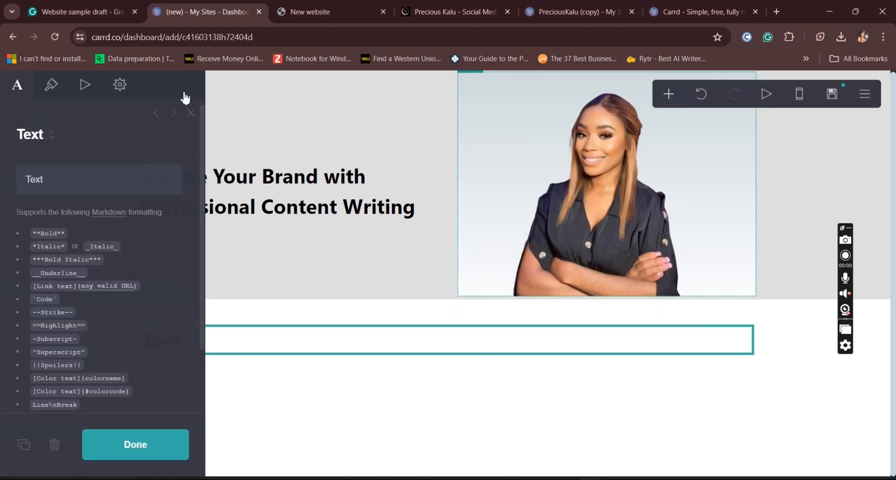
Copy the welcome line and intro paragraph from the Website sample draft in Grammarly and replace the new text element's placeholder in Carrd with them
{"action": "left_click", "coordinate": [89, 15]}
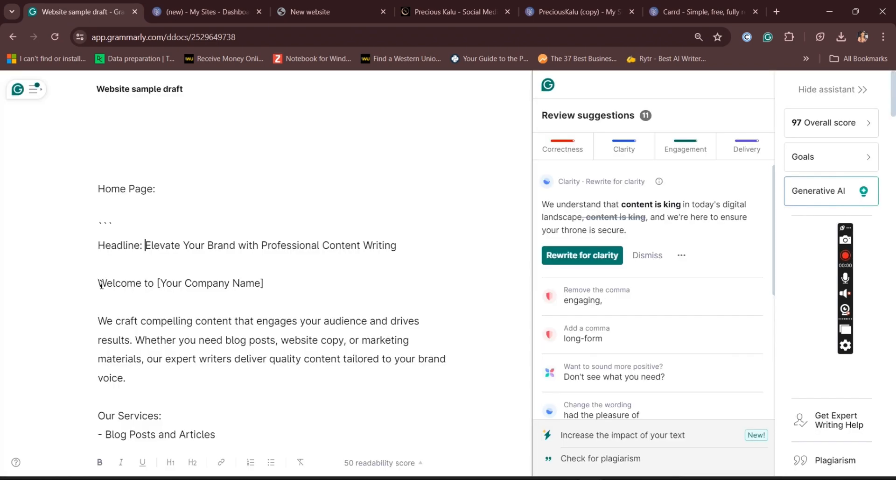
{"action": "left_click_drag", "start_coordinate": [100, 282], "coordinate": [148, 373]}
{"action": "key", "text": "ctrl+c"}
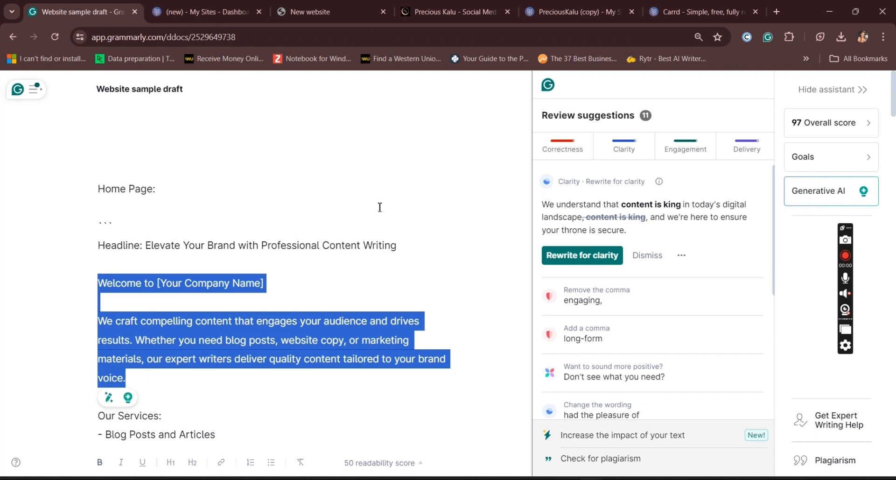
{"action": "left_click", "coordinate": [236, 10]}
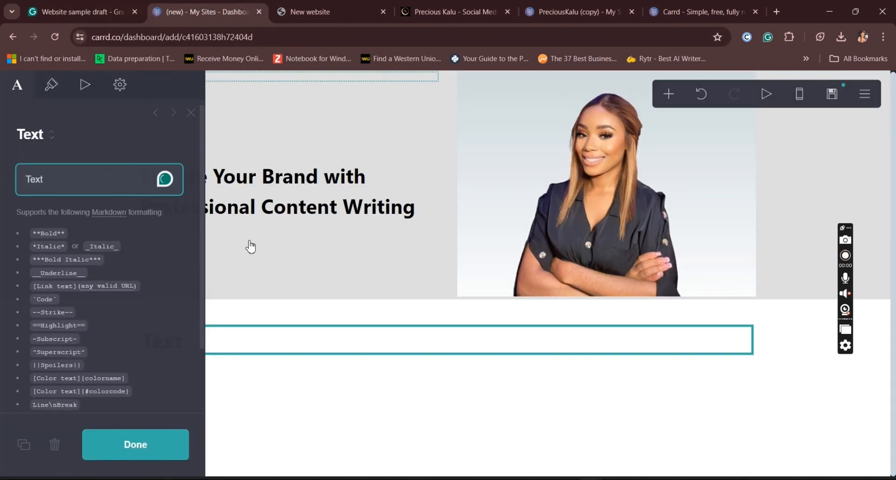
{"action": "left_click_drag", "start_coordinate": [49, 183], "coordinate": [26, 182]}
{"action": "key", "text": "BackSpace"}
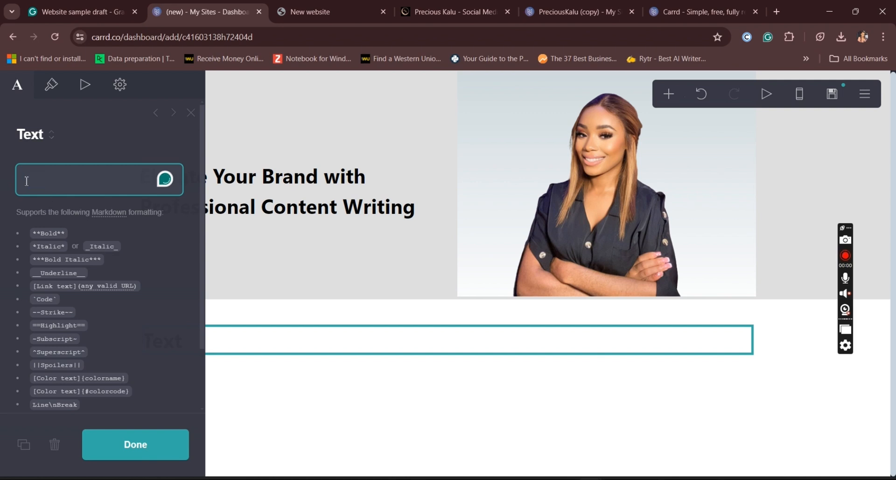
{"action": "key", "text": "ctrl+v"}
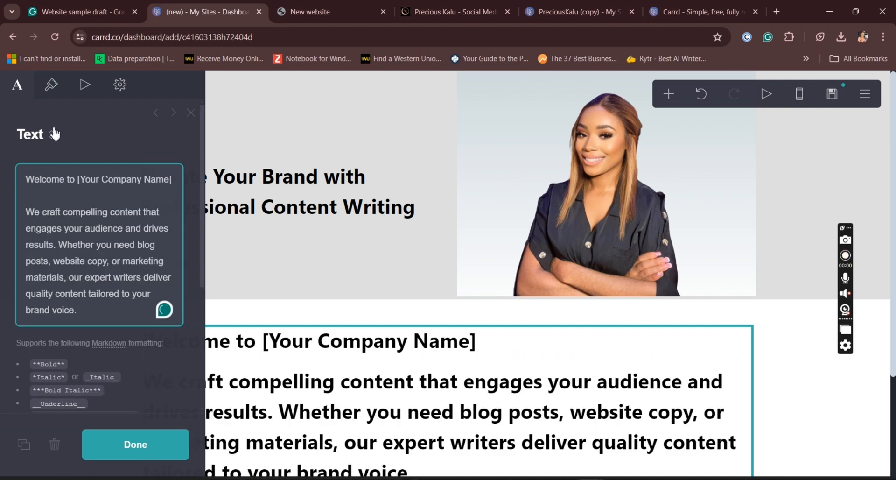
Set the welcome text's size to 1.25 and its weight to Medium
{"action": "left_click", "coordinate": [55, 91]}
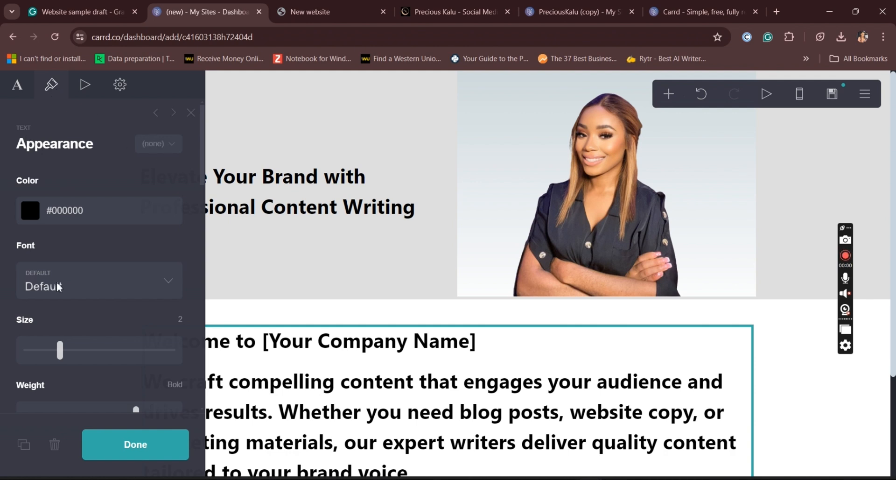
{"action": "left_click_drag", "start_coordinate": [60, 364], "coordinate": [45, 355]}
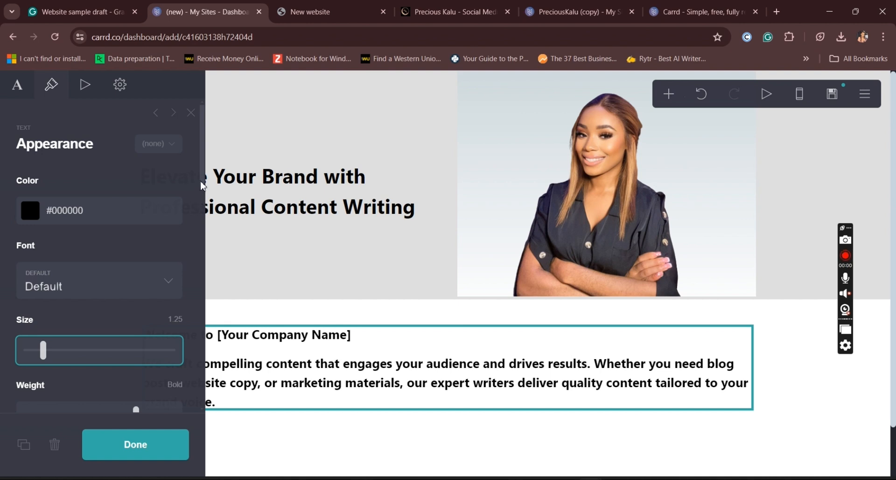
{"action": "left_click_drag", "start_coordinate": [206, 175], "coordinate": [206, 231]}
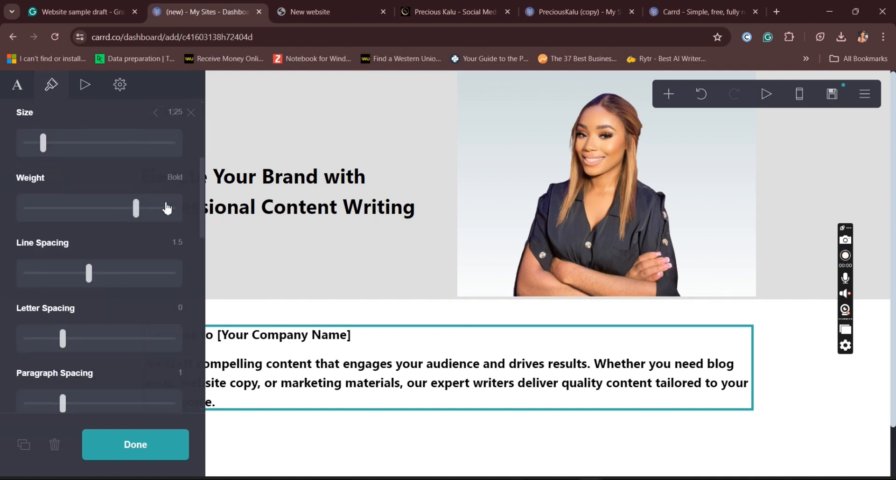
{"action": "left_click_drag", "start_coordinate": [136, 208], "coordinate": [100, 211]}
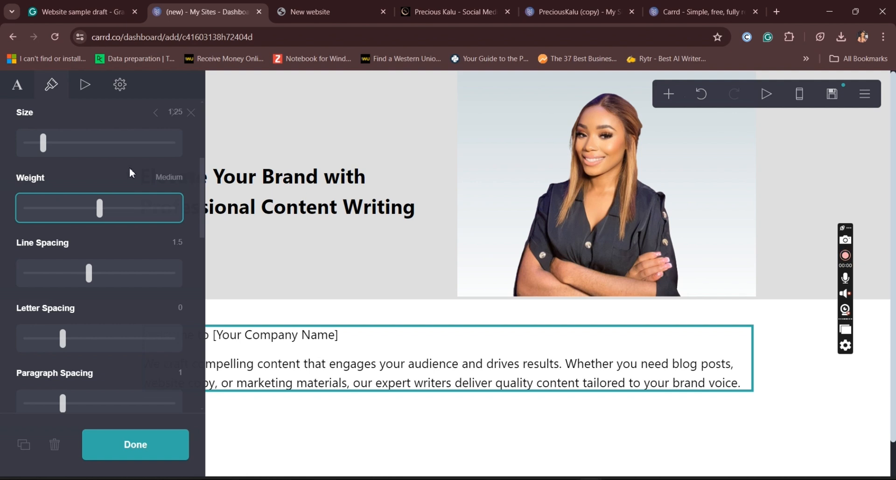
Copy the line "Welcome to [Your Company Name]" and delete it from the text element, leaving only the intro paragraph
{"action": "left_click", "coordinate": [17, 84]}
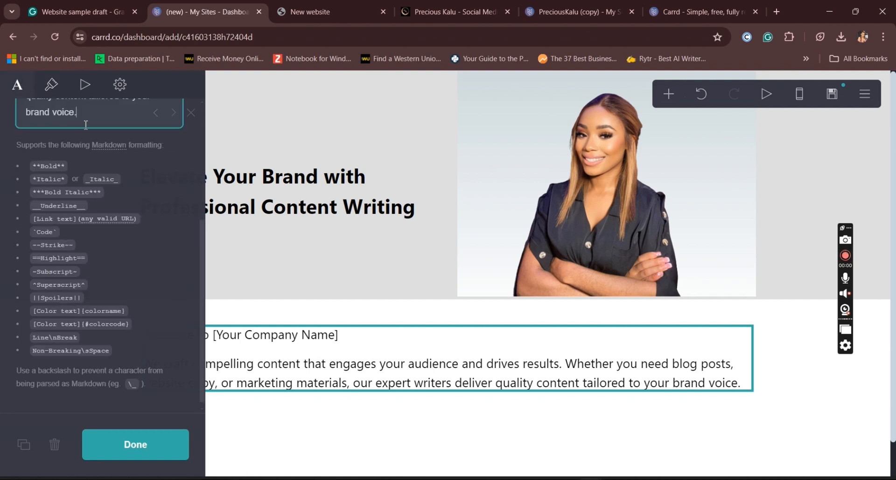
{"action": "left_click_drag", "start_coordinate": [204, 244], "coordinate": [203, 171]}
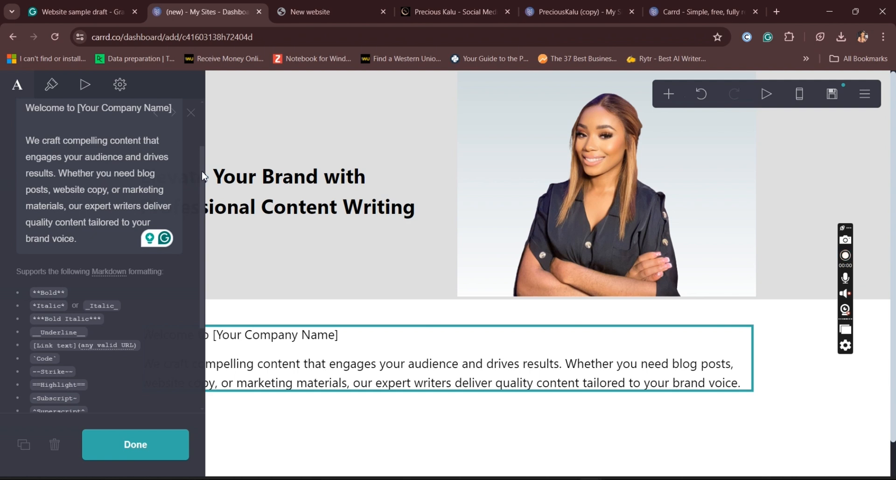
{"action": "scroll", "coordinate": [177, 169], "scroll_direction": "up", "scroll_amount": 2}
{"action": "left_click_drag", "start_coordinate": [26, 172], "coordinate": [171, 171]}
{"action": "key", "text": "ctrl+c"}
{"action": "key", "text": "BackSpace"}
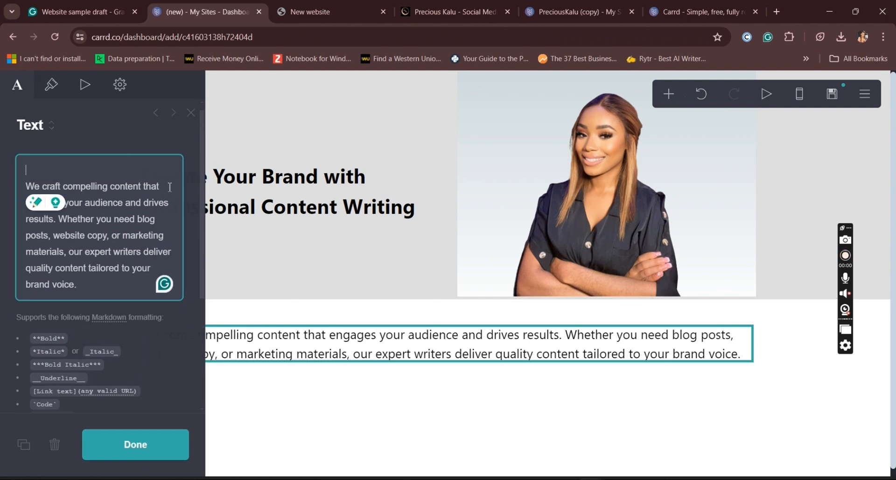
Duplicate the intro paragraph and replace the upper copy's text with "Welcome to [Your Company Name]"
{"action": "left_click", "coordinate": [24, 443]}
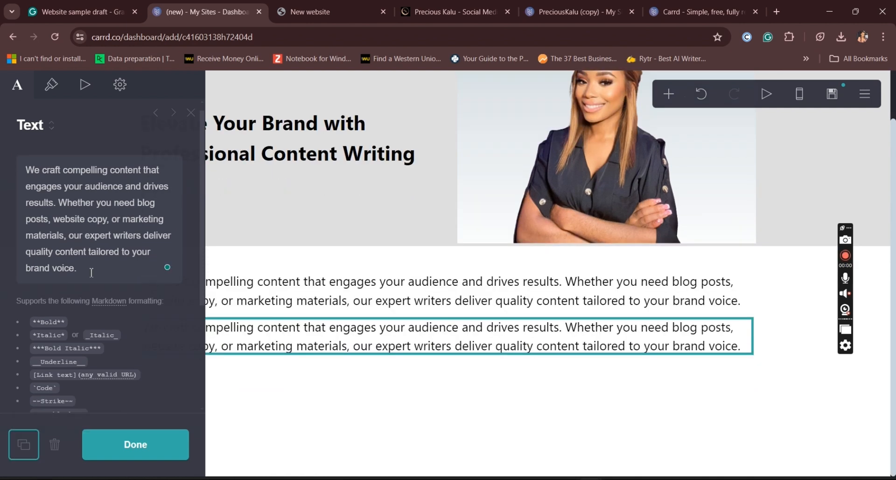
{"action": "left_click", "coordinate": [228, 282]}
{"action": "left_click_drag", "start_coordinate": [93, 279], "coordinate": [23, 168]}
{"action": "key", "text": "ctrl+v"}
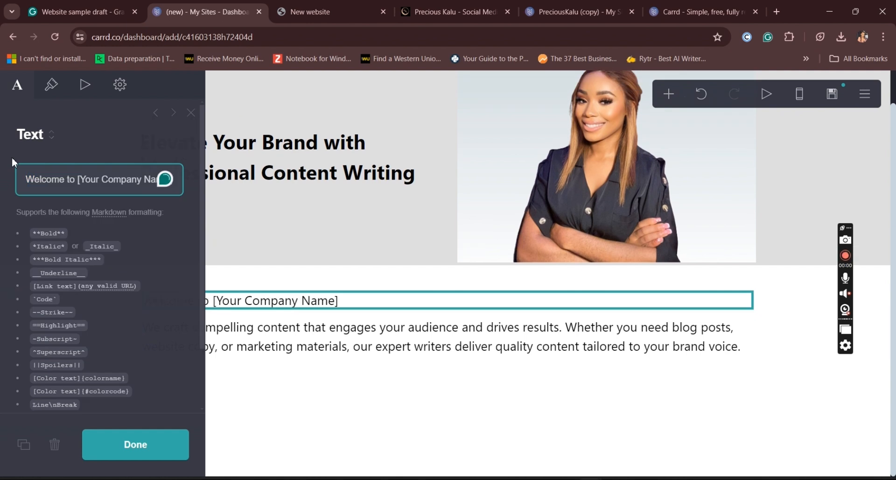
Duplicate the white divider below the hero and move the copy between the welcome heading and the intro paragraph
{"action": "left_click", "coordinate": [399, 282]}
{"action": "left_click", "coordinate": [399, 279]}
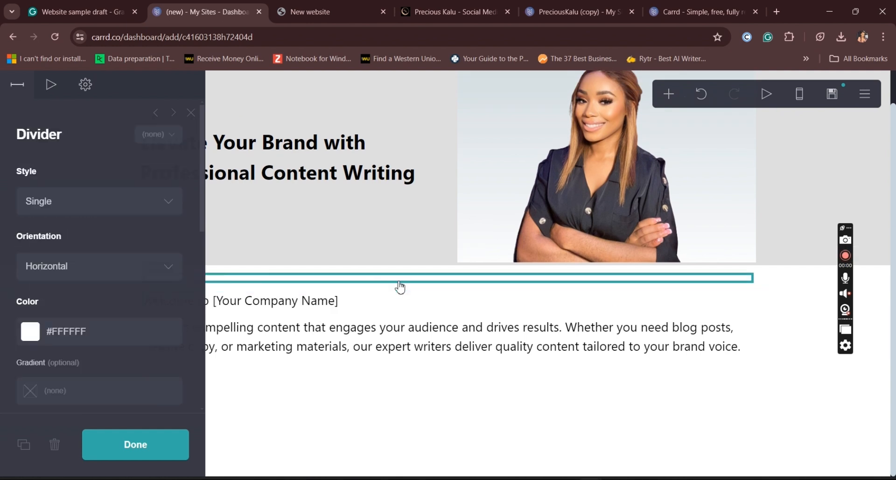
{"action": "left_click", "coordinate": [19, 444]}
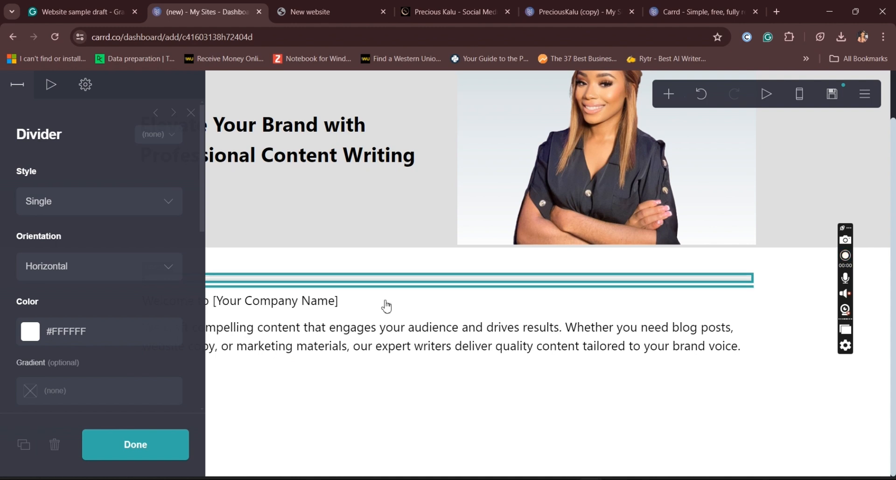
{"action": "left_click_drag", "start_coordinate": [384, 286], "coordinate": [384, 315]}
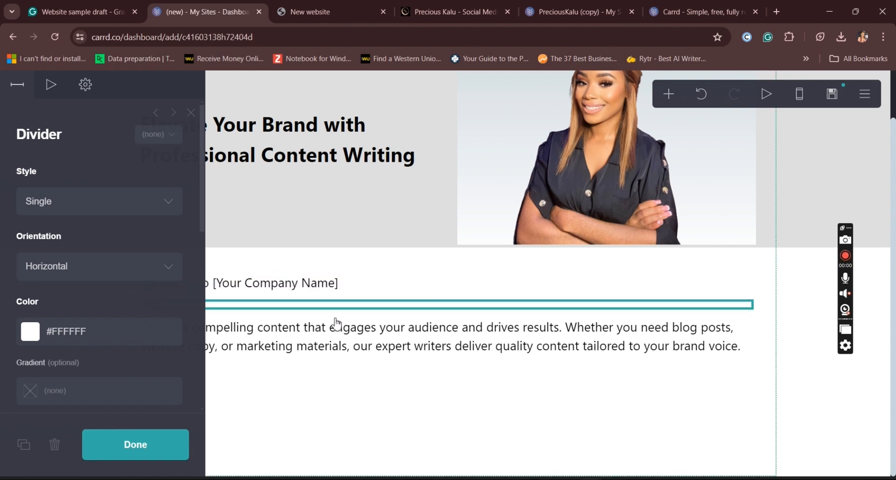
Set the size of the "Welcome to [Your Company Name]" heading to 1.5
{"action": "left_click", "coordinate": [282, 287]}
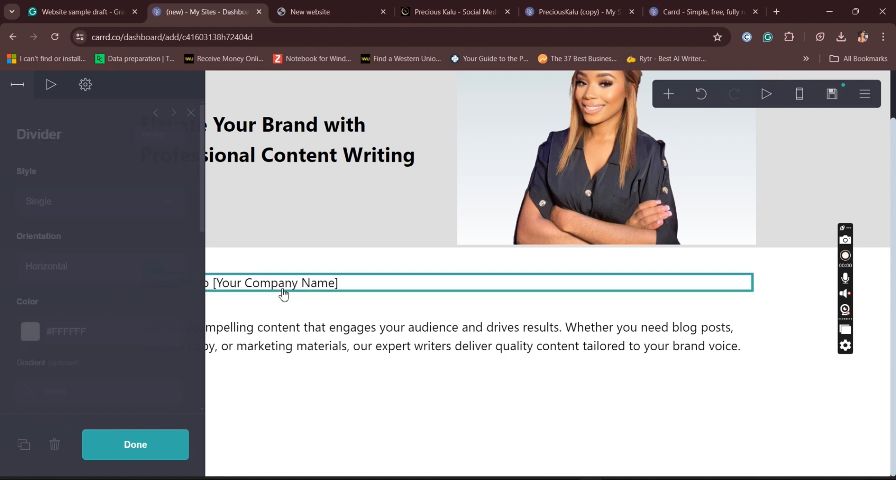
{"action": "left_click", "coordinate": [51, 85]}
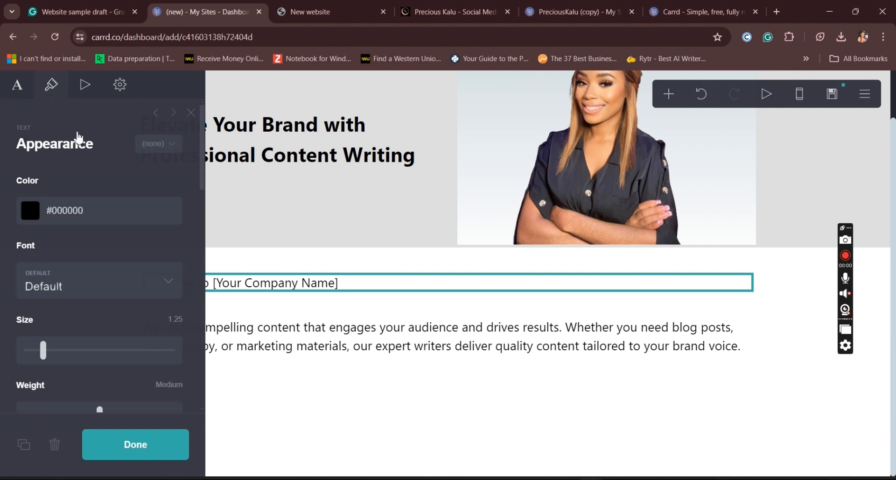
{"action": "left_click_drag", "start_coordinate": [43, 348], "coordinate": [50, 351]}
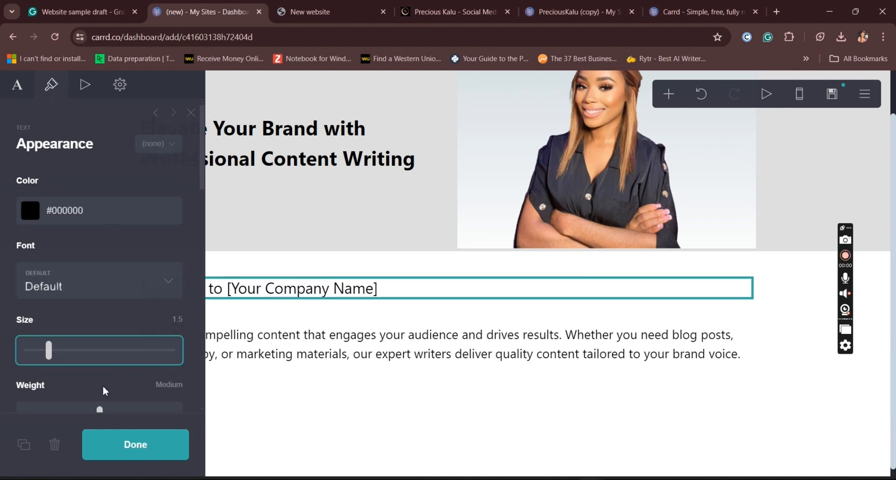
{"action": "left_click", "coordinate": [107, 413]}
{"action": "mouse_move", "coordinate": [108, 413]}
{"action": "left_mouse_down"}
{"action": "mouse_move", "coordinate": [119, 413]}
{"action": "mouse_move", "coordinate": [108, 413]}
{"action": "left_mouse_up"}
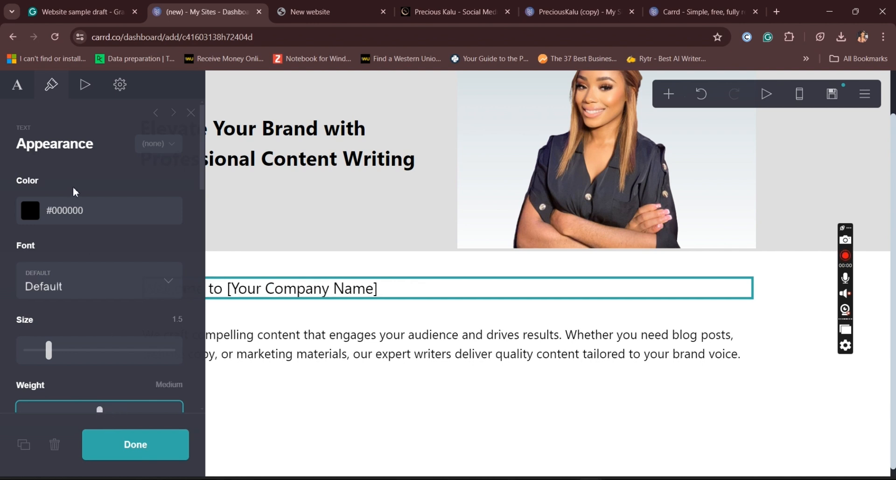
{"action": "left_click", "coordinate": [22, 98]}
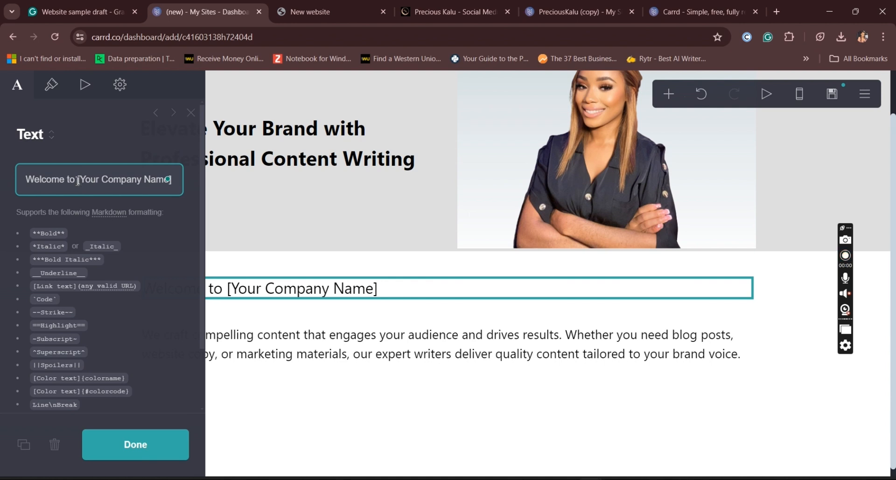
{"action": "left_click_drag", "start_coordinate": [115, 186], "coordinate": [180, 193]}
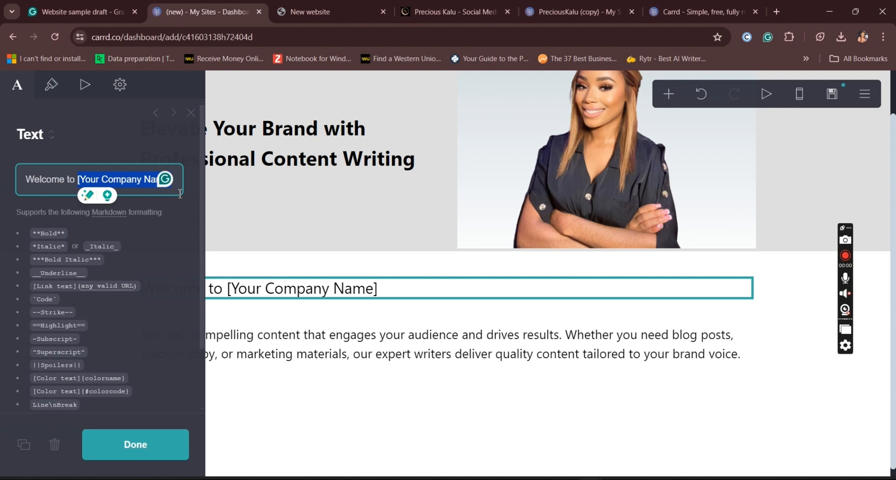
{"action": "left_click", "coordinate": [126, 444]}
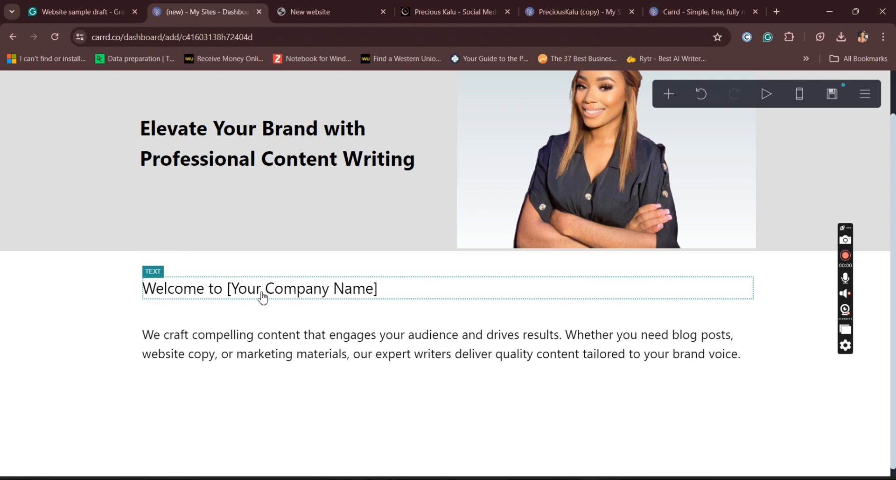
Make the whole welcome heading bold by enclosing "Welcome to [Your Company Name]" in ** Markdown markers
{"action": "left_click", "coordinate": [262, 298]}
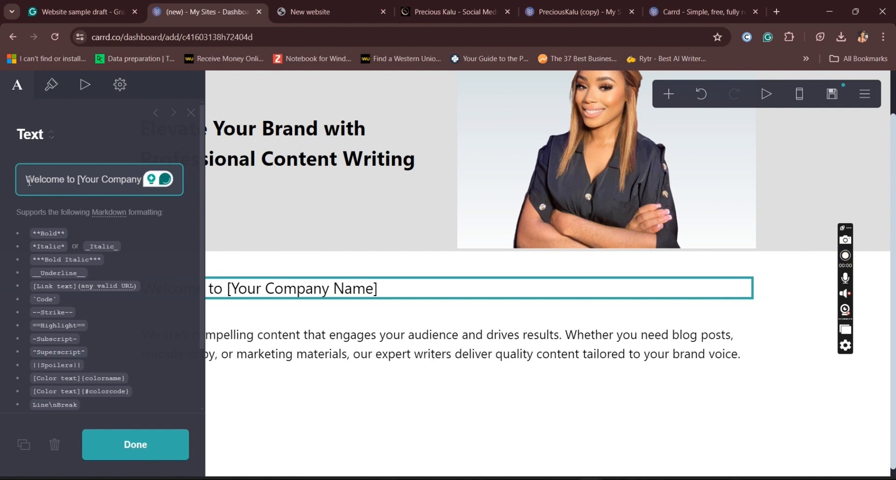
{"action": "type", "text": "**"}
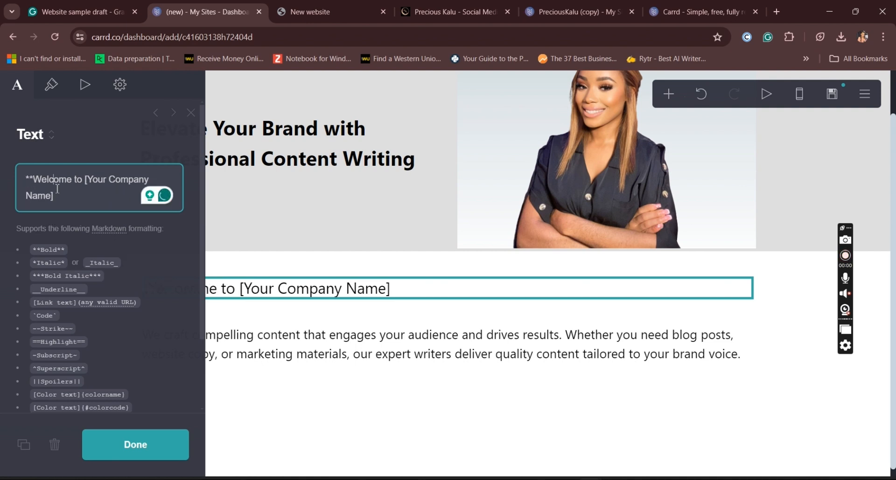
{"action": "type", "text": "**"}
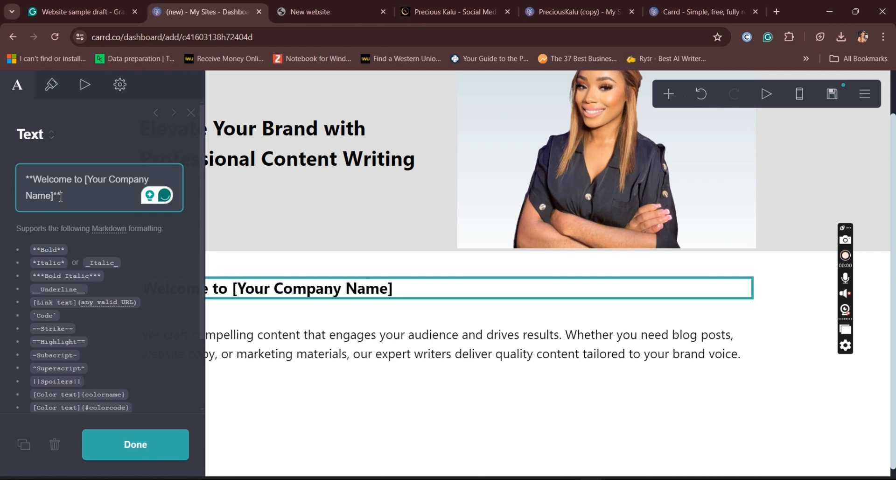
{"action": "left_click", "coordinate": [135, 448]}
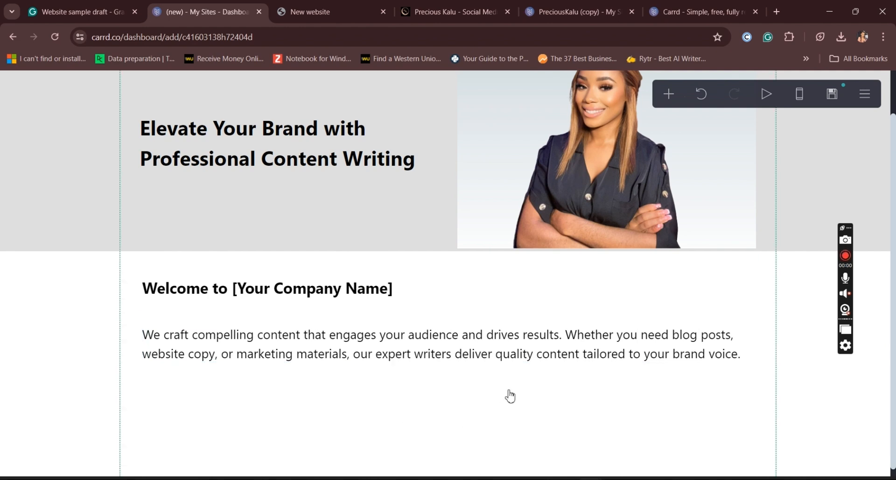
Set the intro paragraph's width to 50.625
{"action": "left_click", "coordinate": [470, 353]}
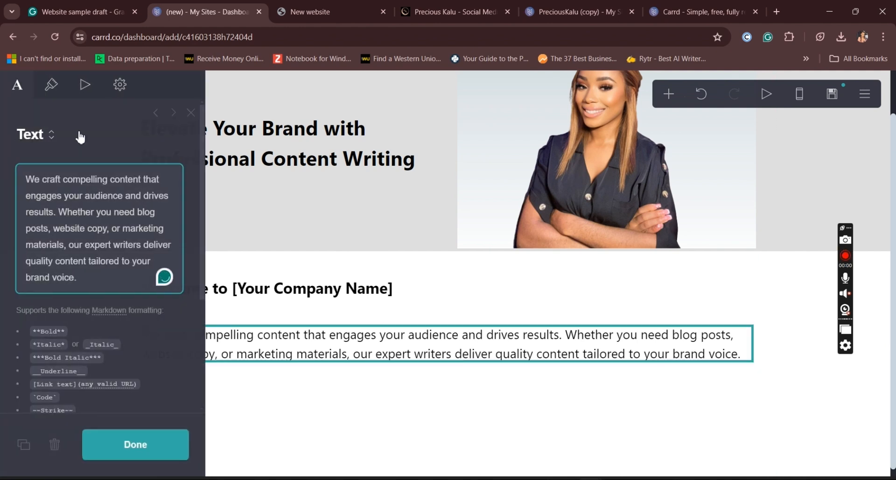
{"action": "left_click", "coordinate": [56, 95]}
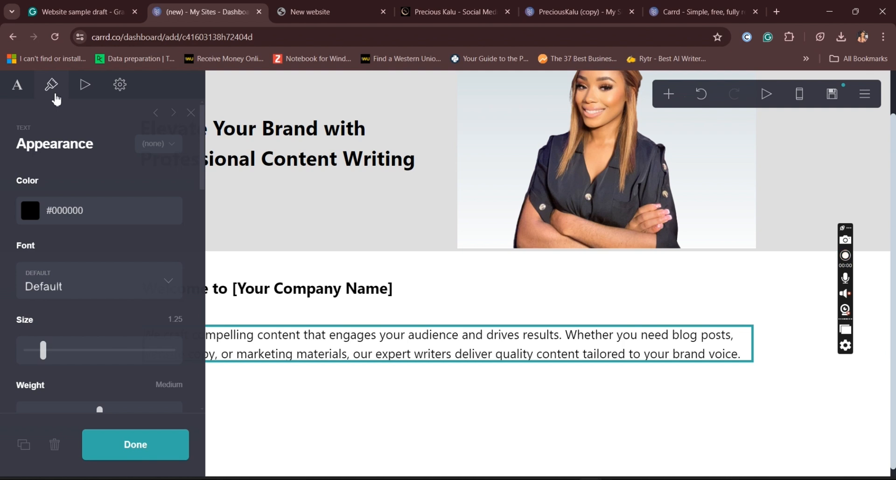
{"action": "left_click_drag", "start_coordinate": [203, 155], "coordinate": [96, 279]}
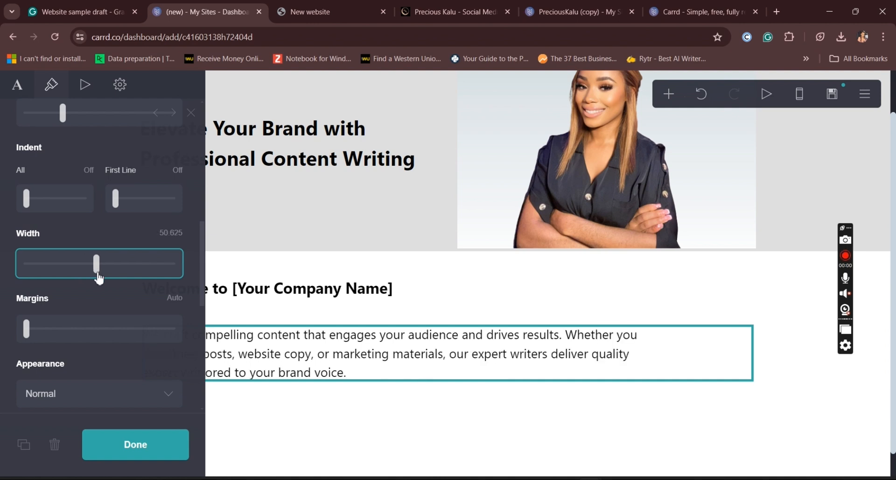
{"action": "left_click", "coordinate": [119, 448]}
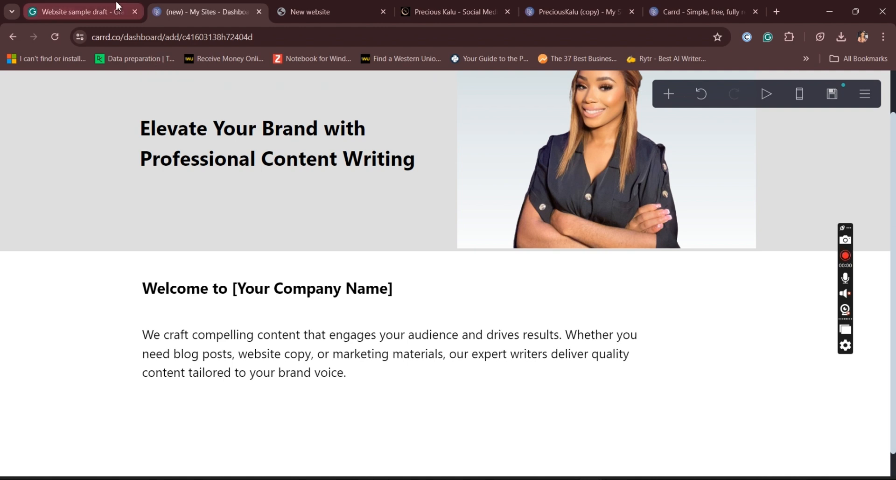
Switch to the Website sample draft in Grammarly and copy the "Our Services:" line with the six service lines beneath it
{"action": "left_click", "coordinate": [102, 6]}
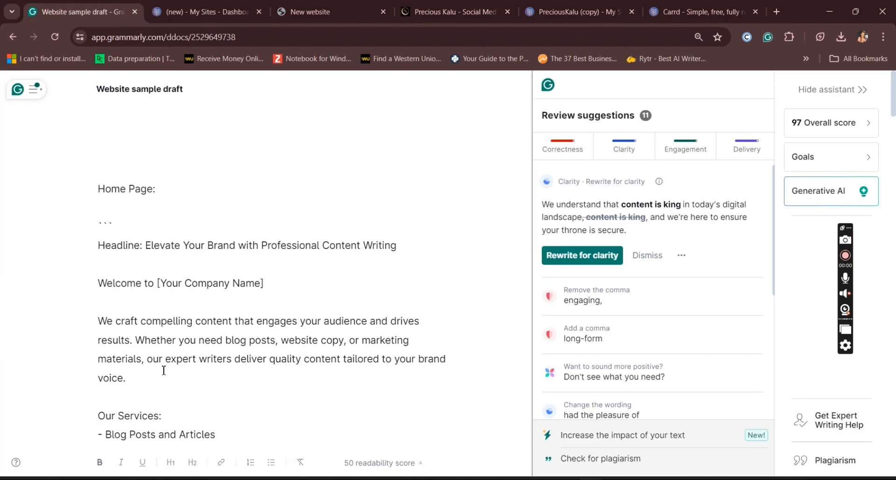
{"action": "scroll", "coordinate": [163, 370], "scroll_direction": "down", "scroll_amount": 3}
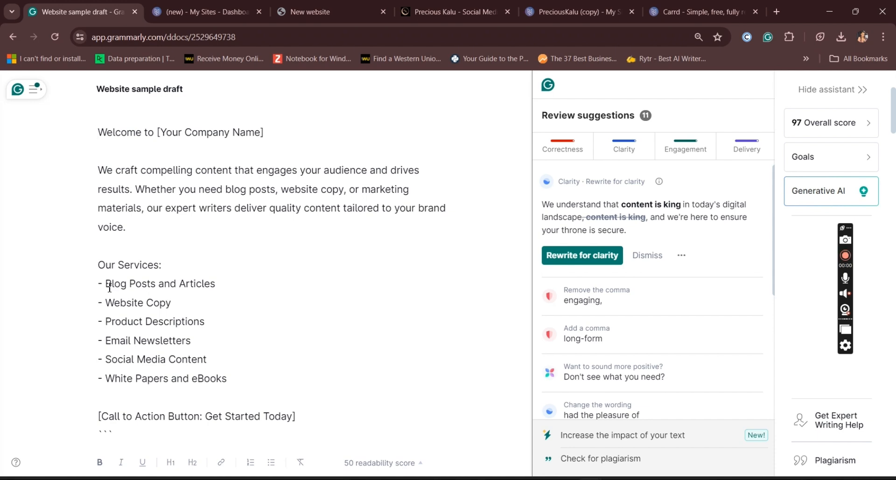
{"action": "left_click_drag", "start_coordinate": [99, 266], "coordinate": [248, 378]}
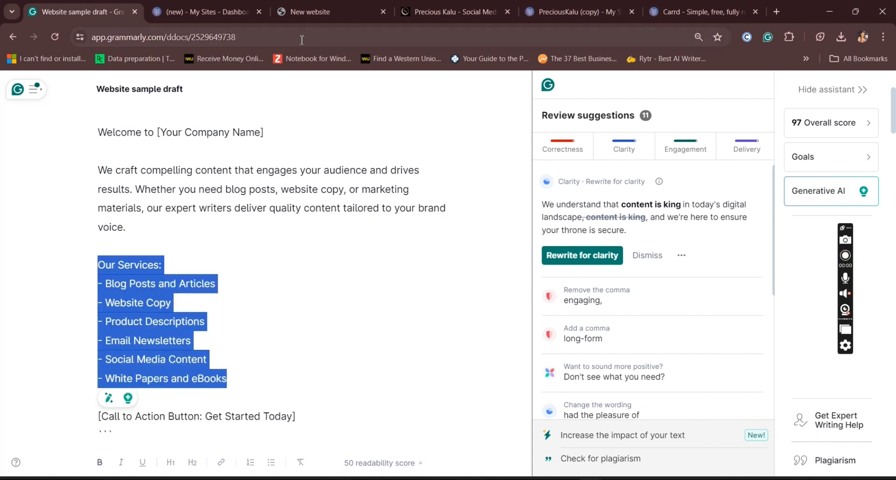
Return to the Carrd page and duplicate the intro paragraph
{"action": "left_click", "coordinate": [229, 8]}
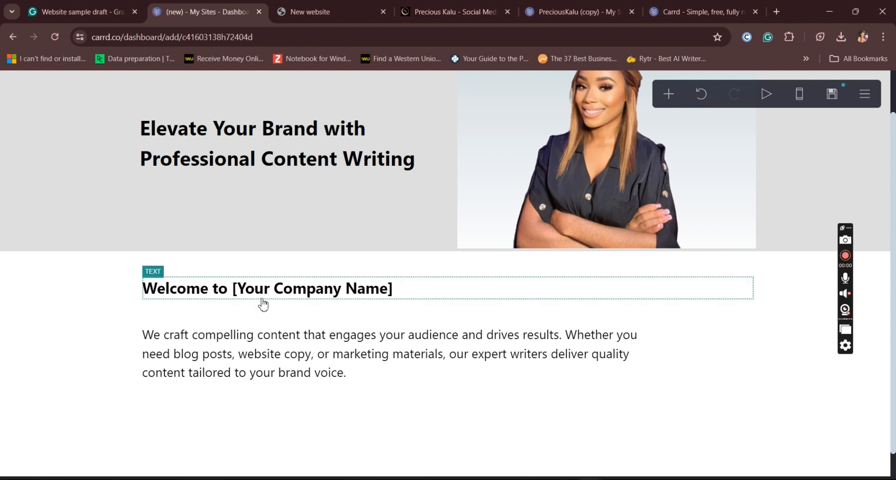
{"action": "left_click", "coordinate": [280, 378]}
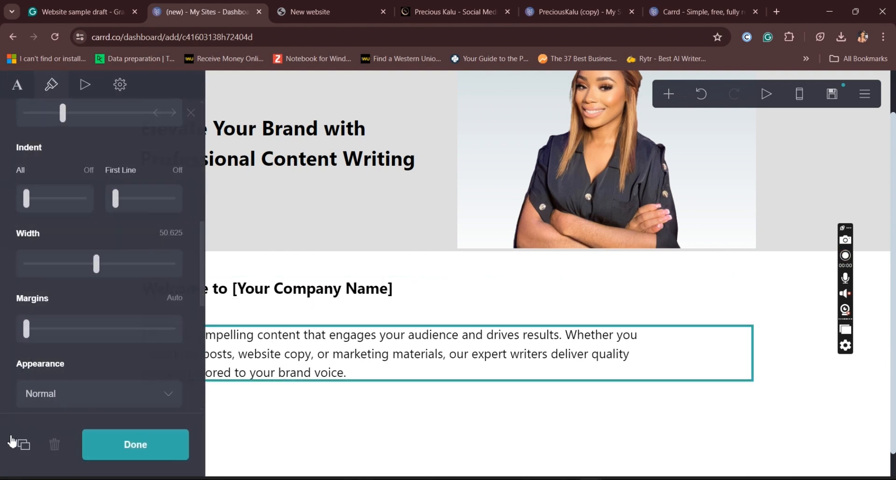
{"action": "left_click", "coordinate": [23, 445]}
{"action": "scroll", "coordinate": [295, 263], "scroll_direction": "down", "scroll_amount": 2}
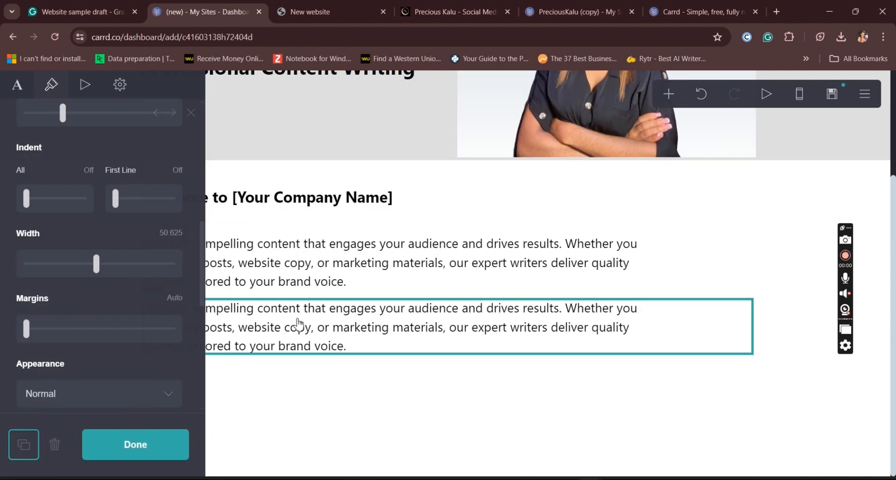
Duplicate the divider above the intro paragraph and move the copy between the two identical paragraphs
{"action": "left_click", "coordinate": [326, 222]}
{"action": "left_click", "coordinate": [23, 444]}
{"action": "left_click", "coordinate": [322, 276]}
{"action": "left_click_drag", "start_coordinate": [330, 277], "coordinate": [326, 349]}
Replace the lower paragraph's text with the copied services list and cut the "Our Services:" line out of it
{"action": "left_click", "coordinate": [320, 368]}
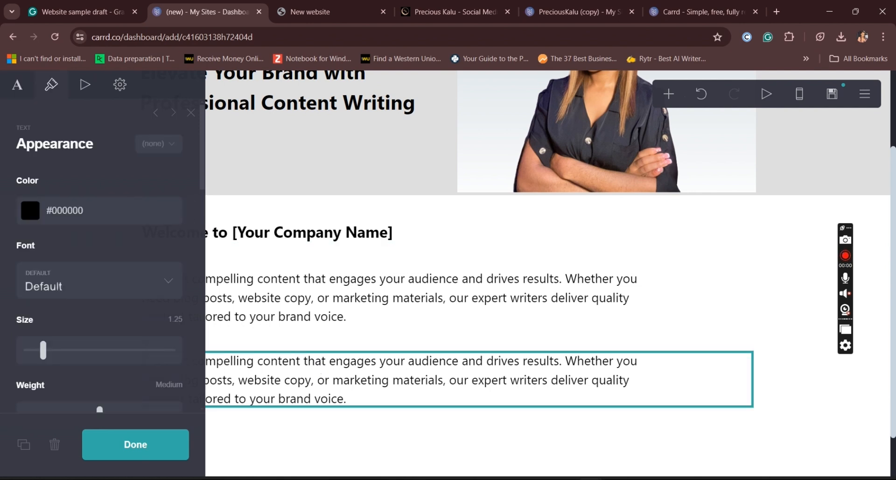
{"action": "left_click", "coordinate": [17, 86]}
{"action": "left_click_drag", "start_coordinate": [32, 187], "coordinate": [108, 298]}
{"action": "key", "text": "BackSpace"}
{"action": "key", "text": "ctrl+v"}
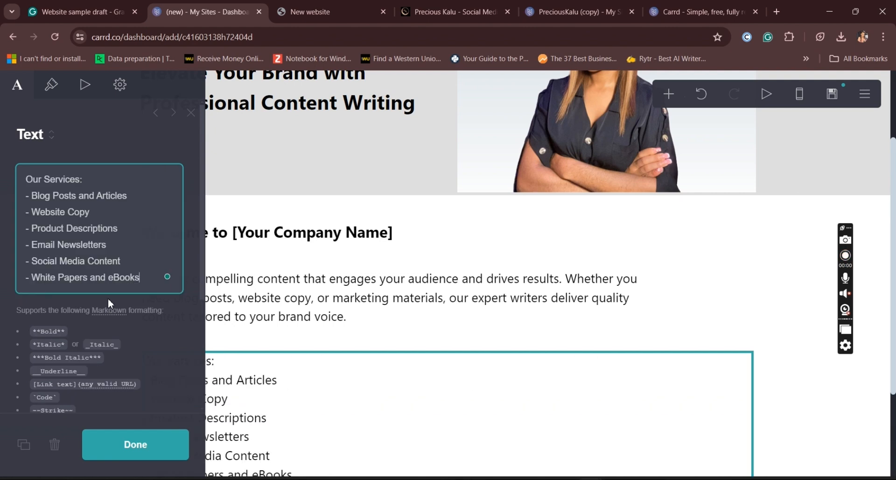
{"action": "left_click_drag", "start_coordinate": [82, 179], "coordinate": [20, 185]}
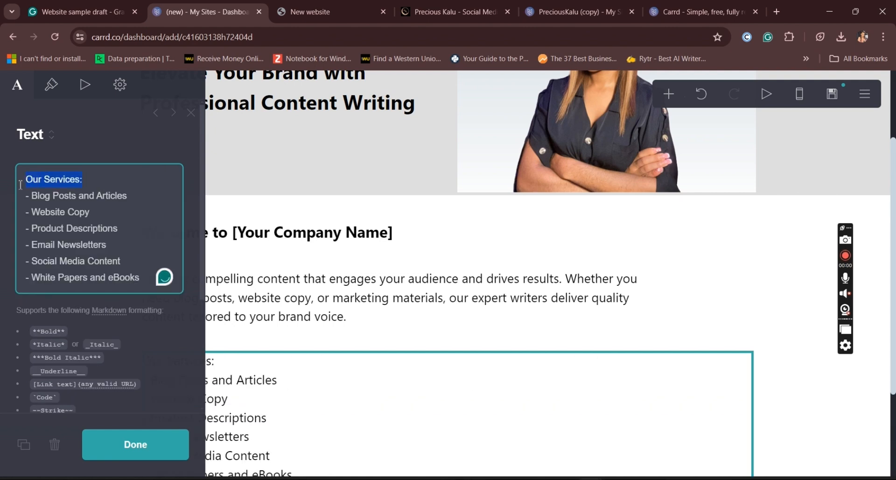
{"action": "key", "text": "BackSpace"}
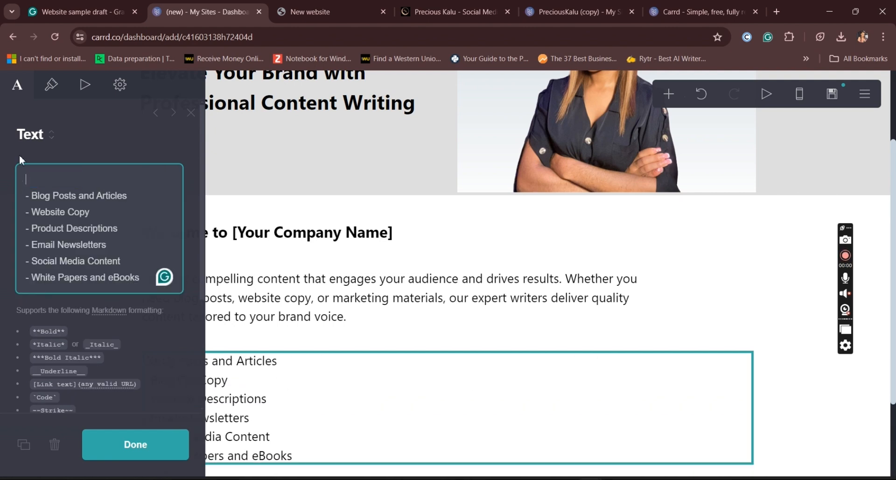
Duplicate the "Welcome to [Your Company Name]" heading and move the copy directly above the services list
{"action": "left_click", "coordinate": [285, 236]}
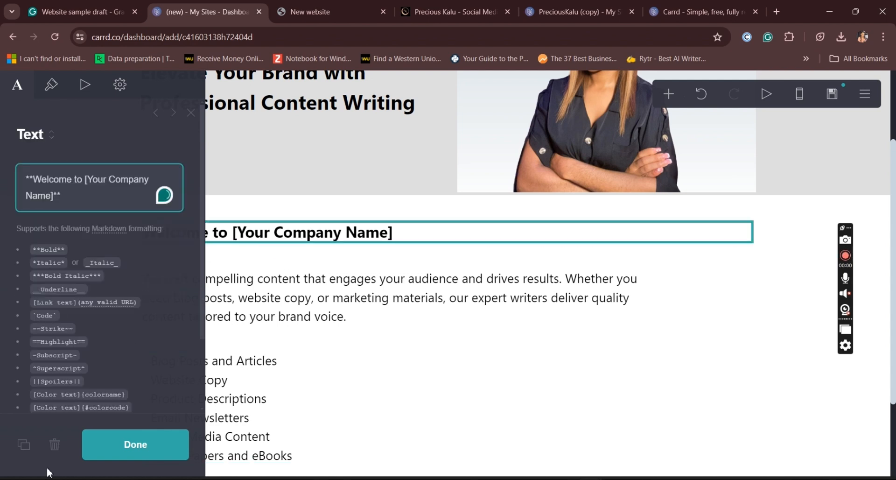
{"action": "left_click", "coordinate": [26, 451]}
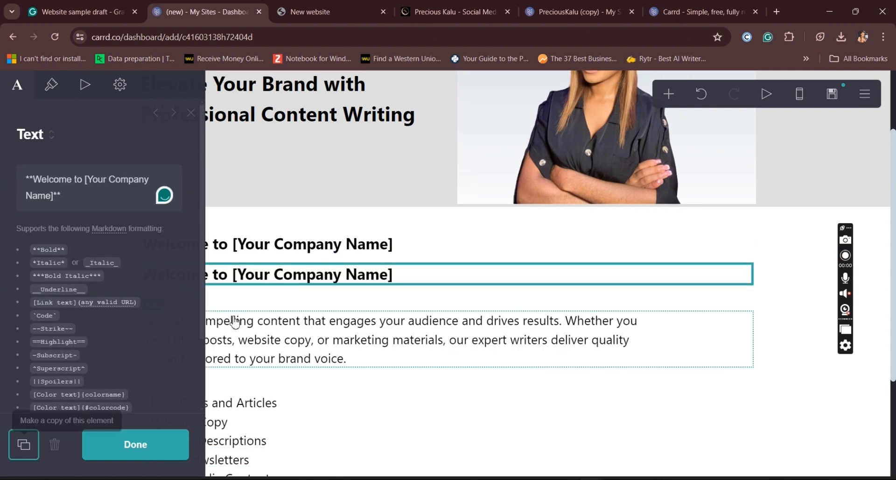
{"action": "left_click_drag", "start_coordinate": [328, 276], "coordinate": [320, 391]}
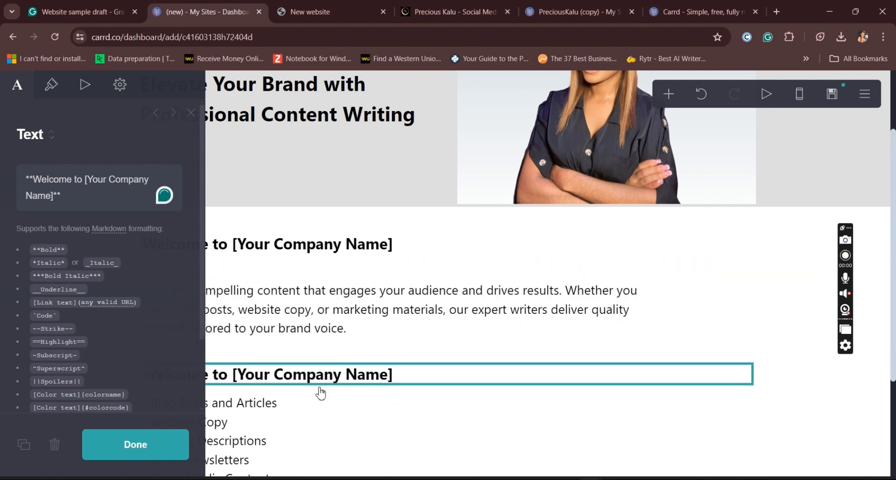
Replace the copied heading's text with "Our Services:"
{"action": "left_click_drag", "start_coordinate": [61, 196], "coordinate": [22, 180]}
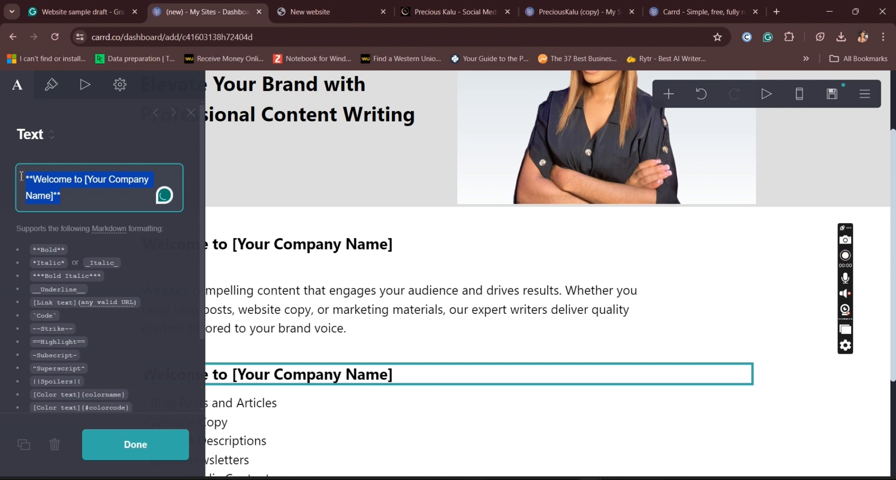
{"action": "key", "text": "ctrl+v"}
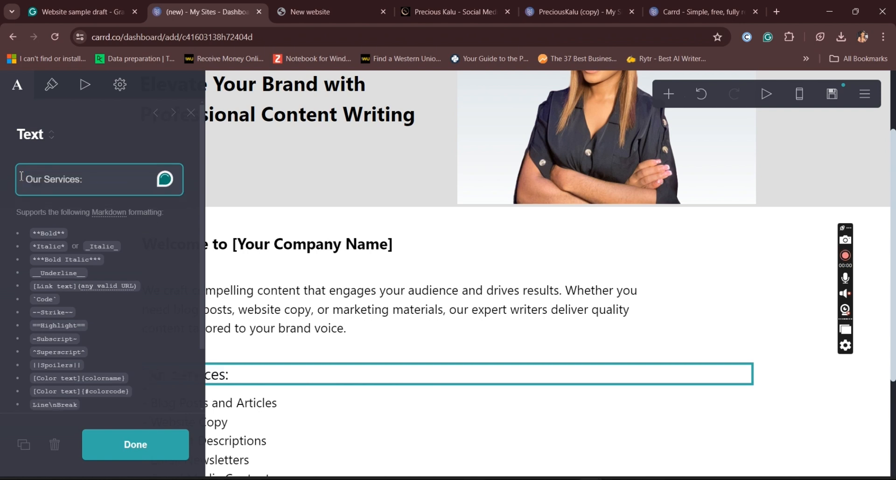
{"action": "left_click", "coordinate": [129, 446]}
Underline the services heading by enclosing "Our Services:" in __ Markdown markers
{"action": "left_click", "coordinate": [288, 378]}
{"action": "type", "text": "__"}
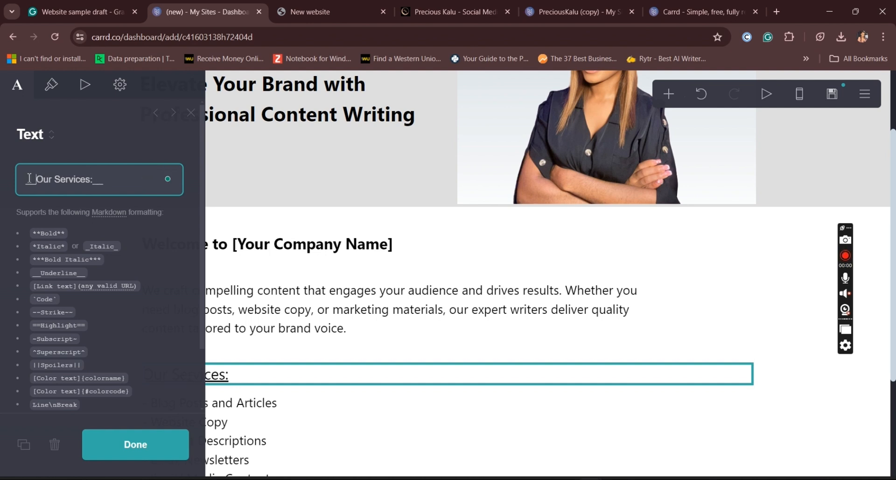
{"action": "left_click", "coordinate": [140, 444]}
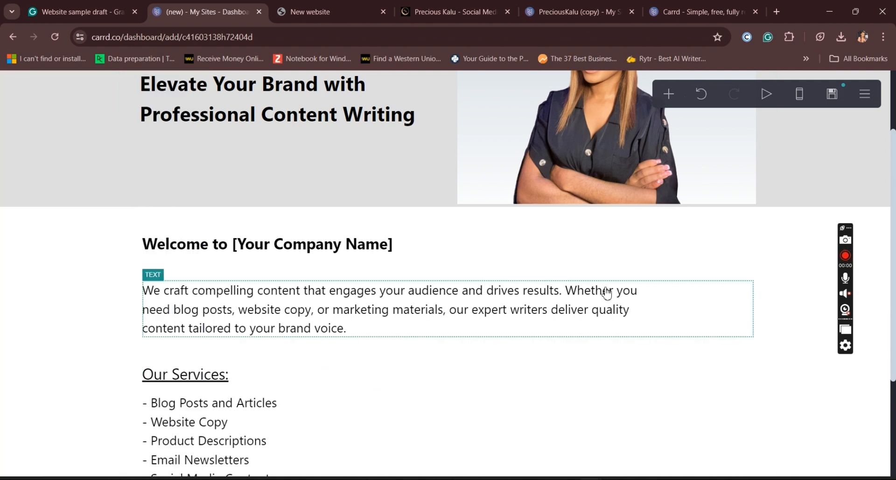
{"action": "left_click_drag", "start_coordinate": [895, 150], "coordinate": [895, 233]}
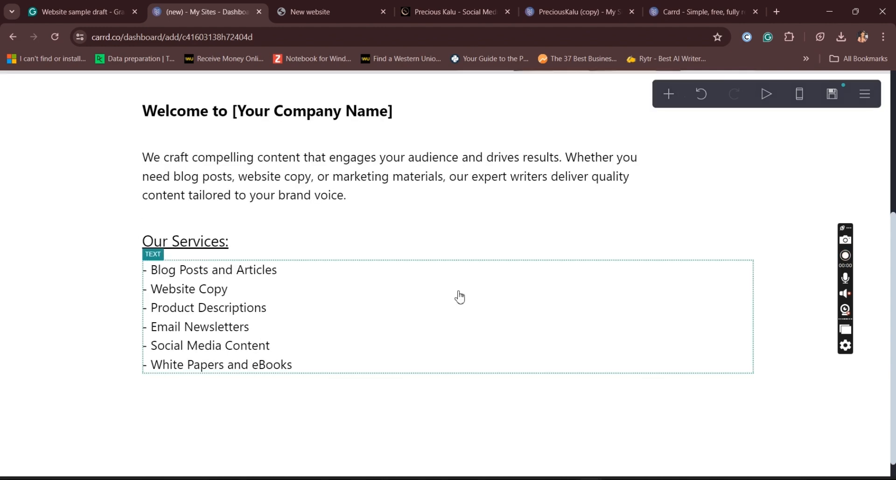
{"action": "left_click", "coordinate": [277, 170]}
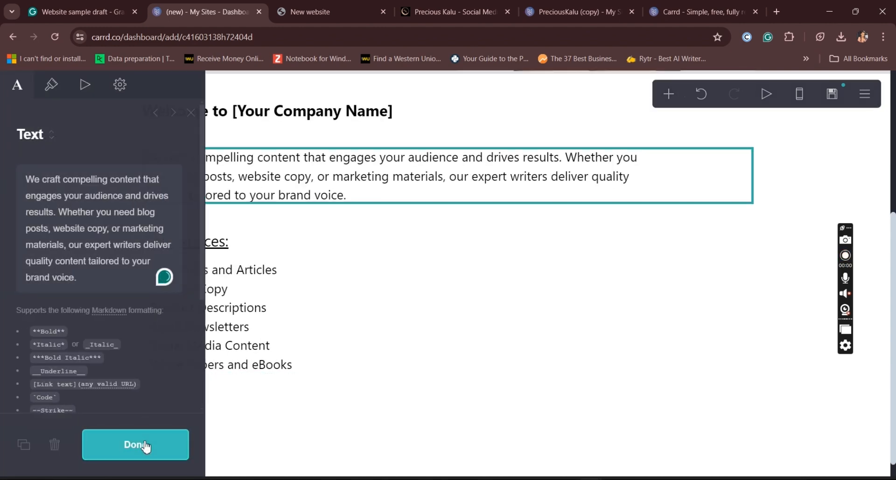
{"action": "left_click", "coordinate": [135, 444]}
Add a List element directly below the services text
{"action": "left_click", "coordinate": [288, 317]}
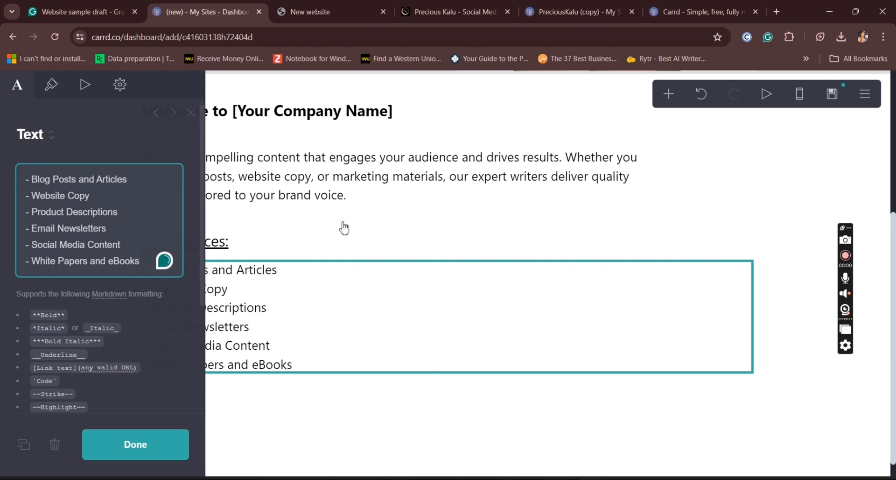
{"action": "left_click", "coordinate": [672, 94]}
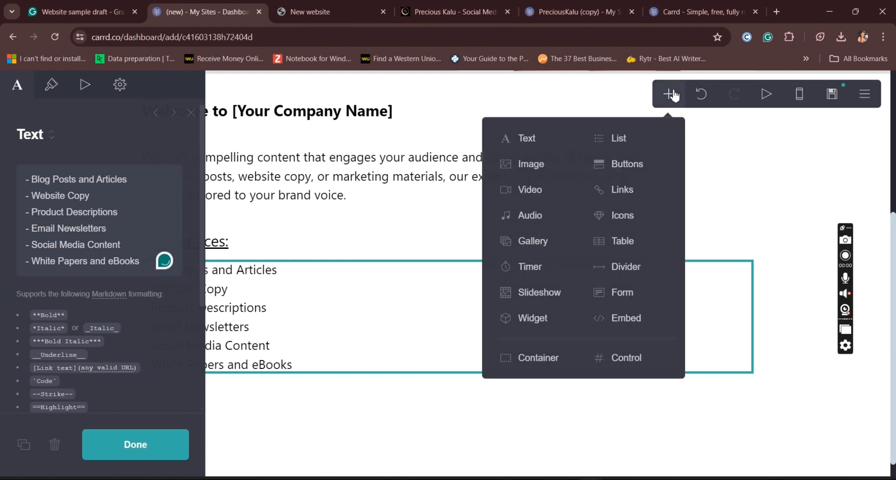
{"action": "left_click", "coordinate": [602, 149]}
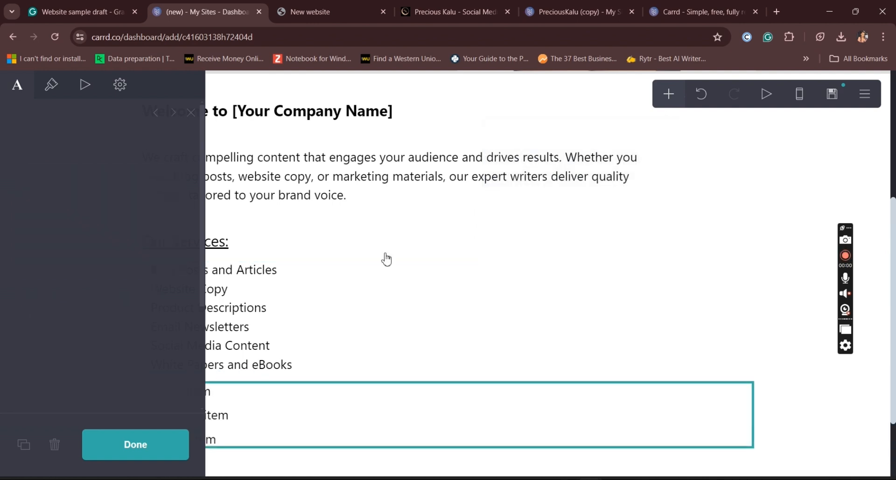
Remove the leading dashes from the "Blog Posts and Articles" and "Website Copy" lines, keeping each on its own line
{"action": "left_click", "coordinate": [244, 241]}
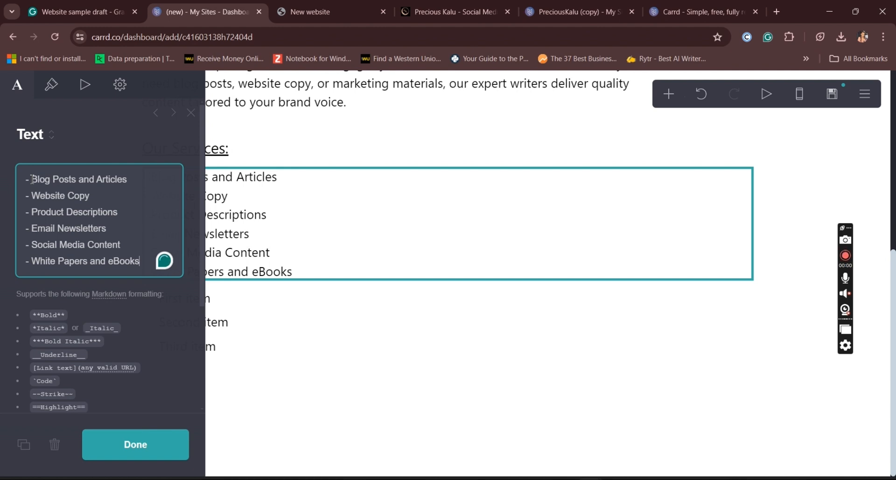
{"action": "left_click", "coordinate": [29, 178]}
{"action": "key", "text": "BackSpace"}
{"action": "key", "text": "BackSpace"}
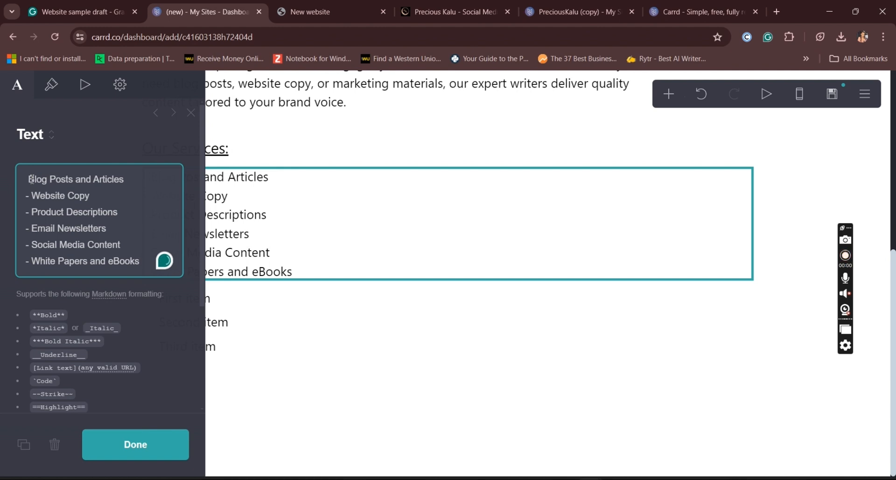
{"action": "key", "text": "BackSpace"}
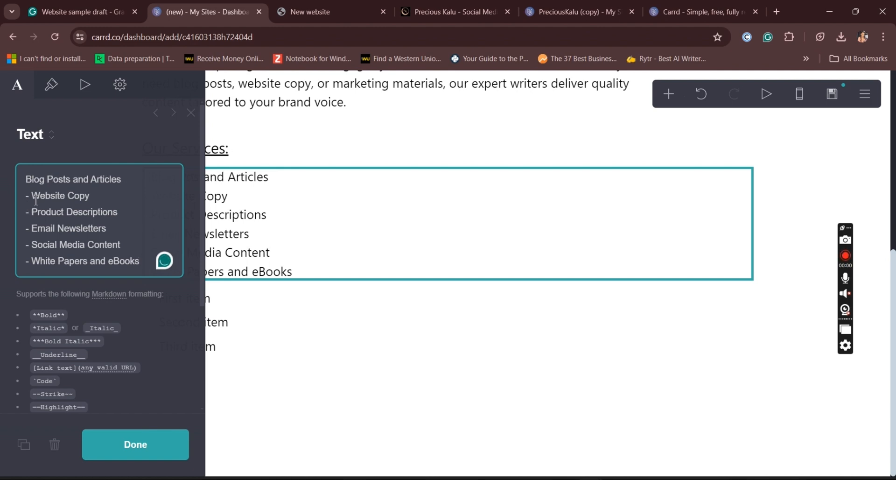
{"action": "left_click", "coordinate": [36, 201]}
{"action": "key", "text": "BackSpace"}
{"action": "key", "text": "BackSpace"}
{"action": "key", "text": "BackSpace"}
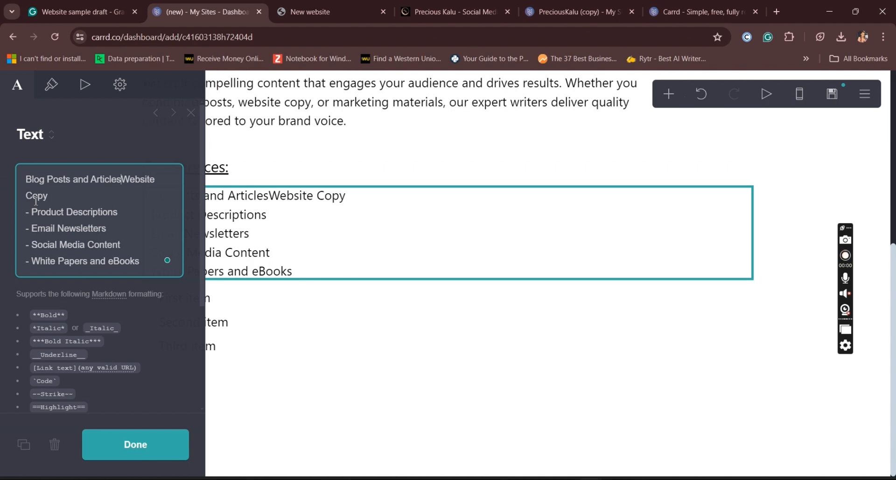
{"action": "key", "text": "Return"}
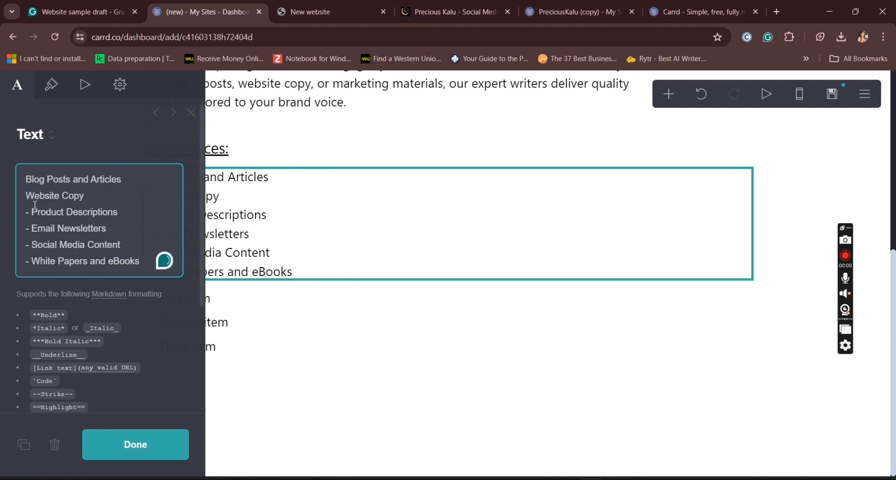
Remove the leading dashes from the Product Descriptions, Email Newsletters, Social Media Content, and White Papers and eBooks lines
{"action": "key", "text": "BackSpace"}
{"action": "key", "text": "BackSpace"}
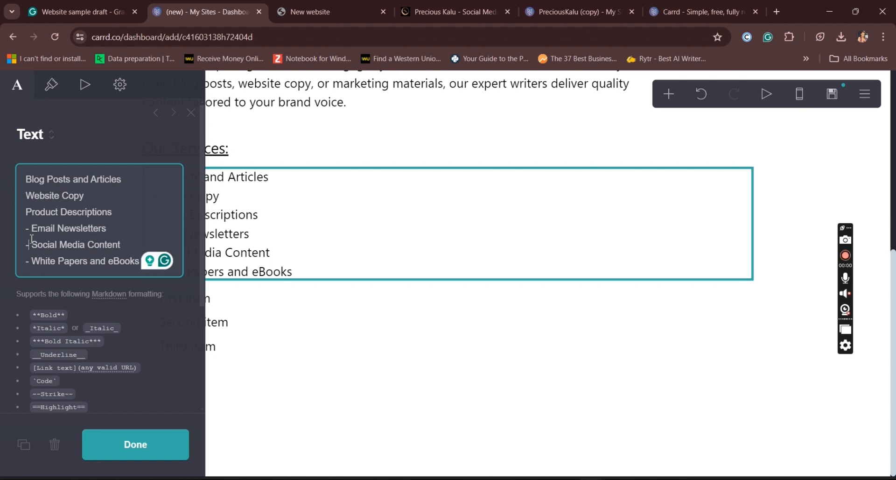
{"action": "key", "text": "BackSpace"}
{"action": "key", "text": "BackSpace"}
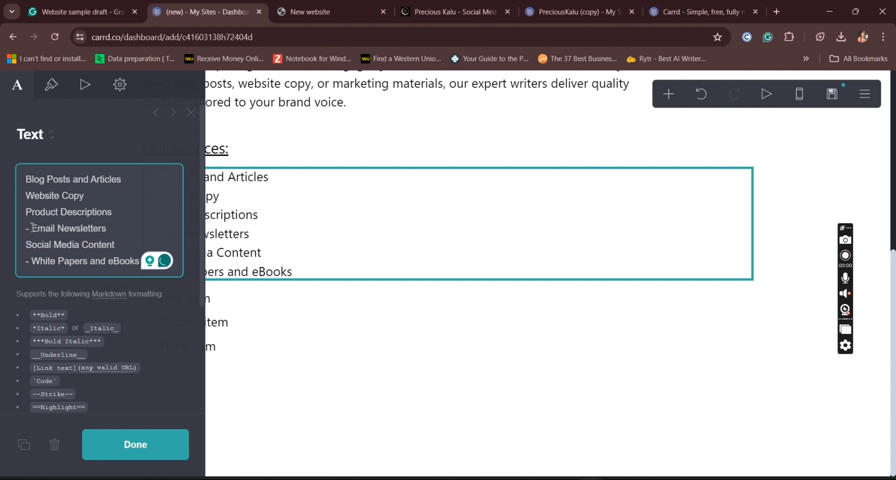
{"action": "key", "text": "BackSpace"}
{"action": "key", "text": "BackSpace"}
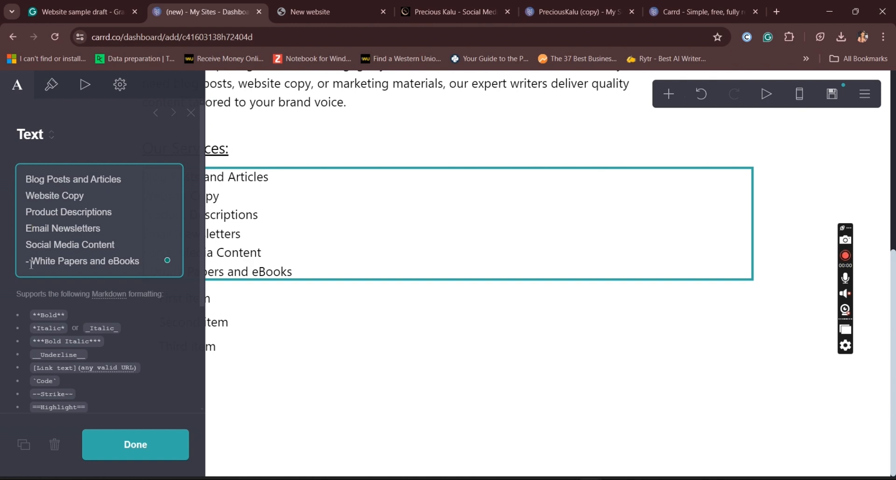
{"action": "left_click", "coordinate": [34, 264]}
{"action": "key", "text": "BackSpace"}
{"action": "key", "text": "BackSpace"}
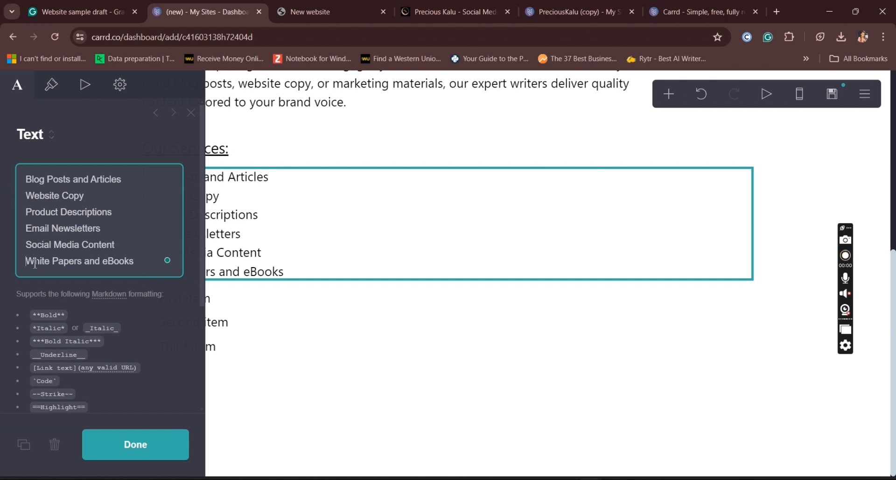
Replace the List element's placeholder items with the six service lines copied from the services text element above it
{"action": "left_click_drag", "start_coordinate": [26, 171], "coordinate": [135, 275]}
{"action": "key", "text": "ctrl+c"}
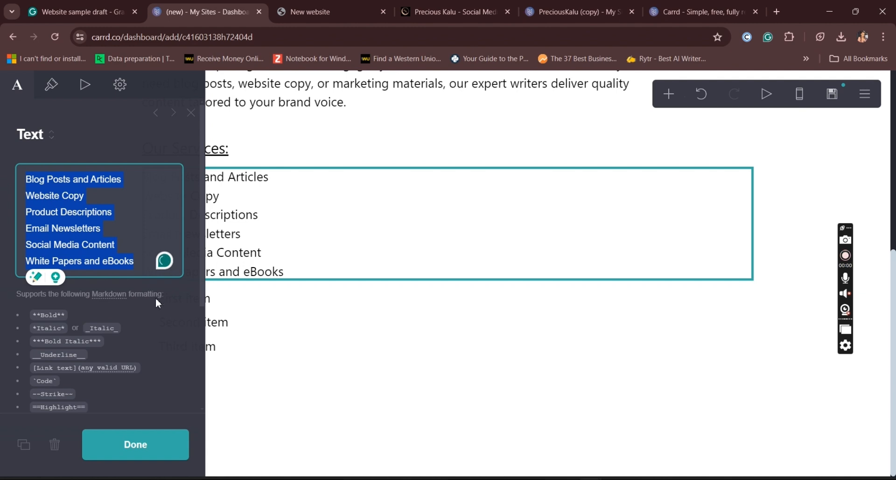
{"action": "left_click", "coordinate": [317, 341]}
{"action": "left_click", "coordinate": [68, 245]}
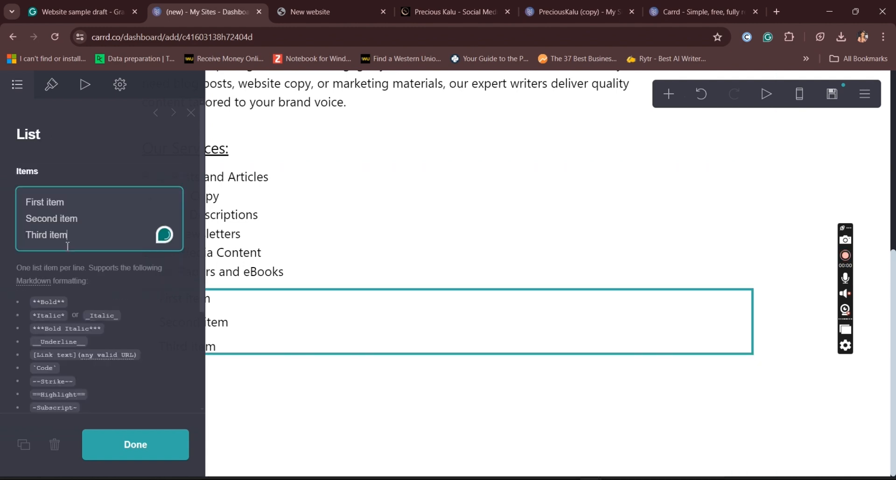
{"action": "left_click_drag", "start_coordinate": [27, 200], "coordinate": [80, 235]}
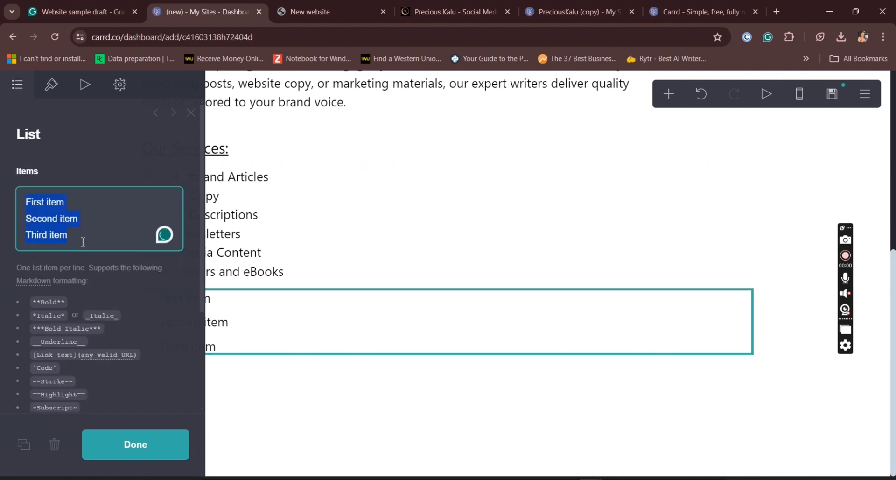
{"action": "key", "text": "ctrl+v"}
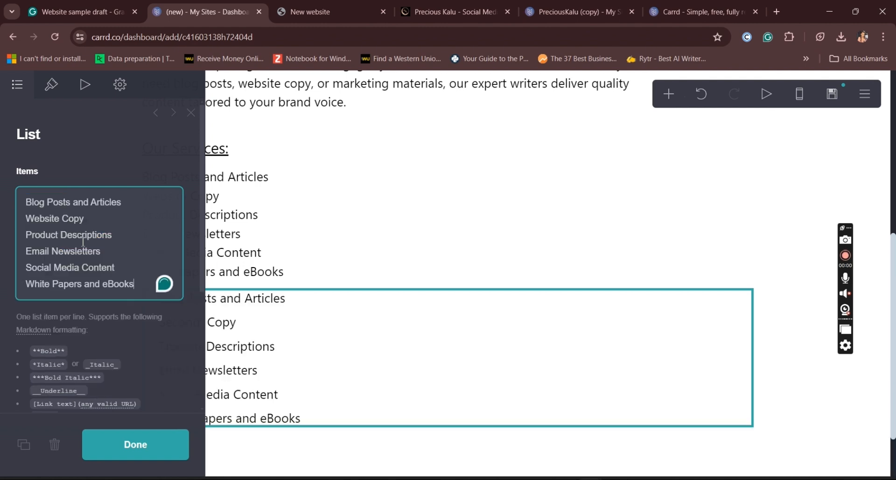
Delete the services text element between the "Our Services:" heading and the List element
{"action": "left_click", "coordinate": [222, 216]}
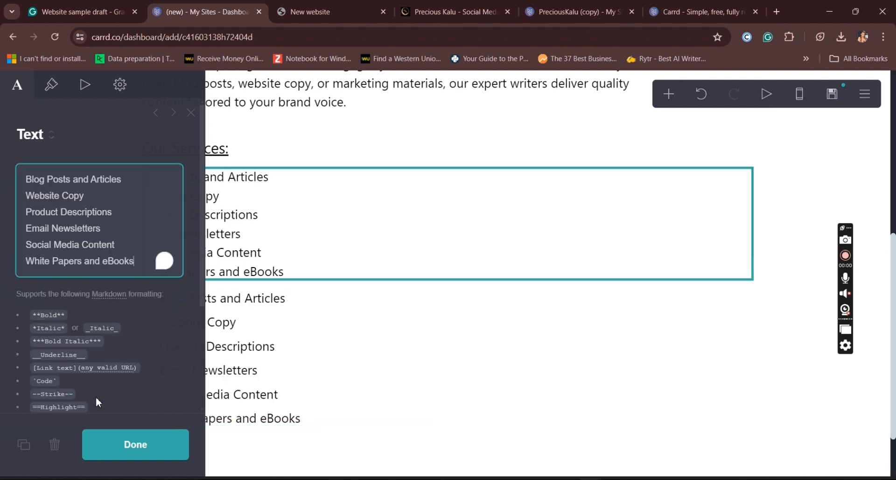
{"action": "left_click", "coordinate": [64, 449]}
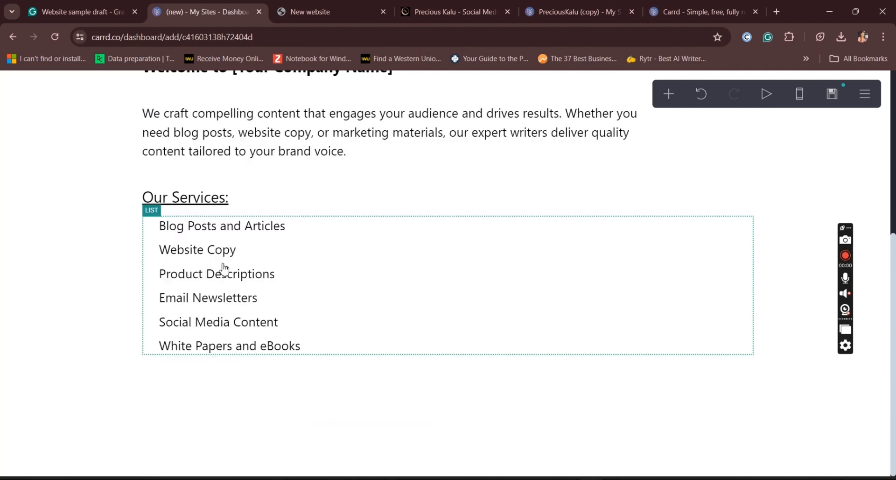
{"action": "left_click", "coordinate": [196, 267]}
{"action": "left_click", "coordinate": [154, 448]}
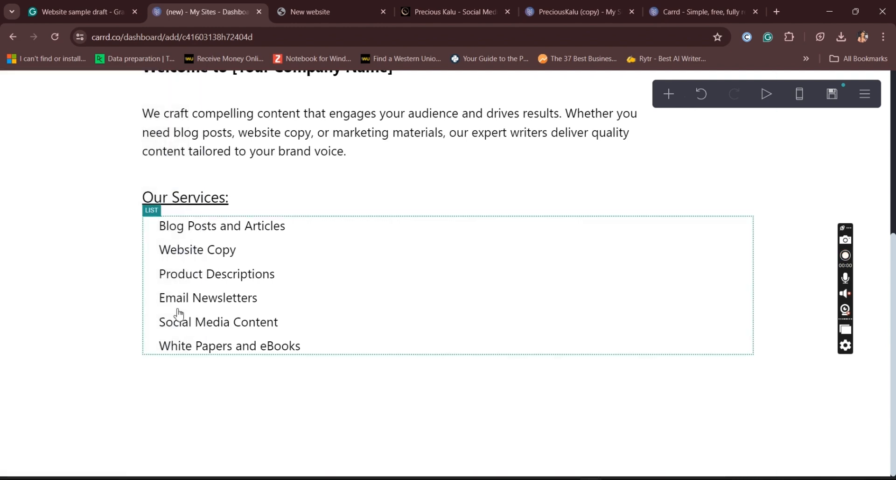
Set the bullet color of the services list to #000000
{"action": "left_click", "coordinate": [177, 313]}
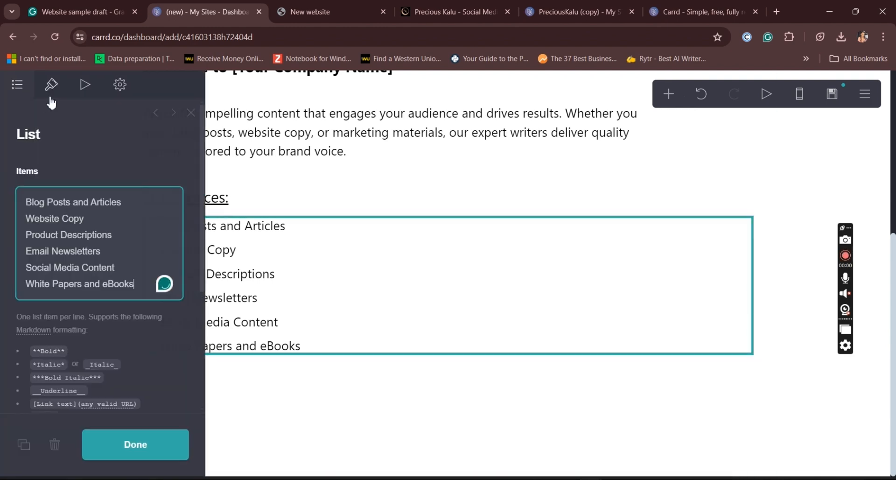
{"action": "left_click", "coordinate": [51, 86]}
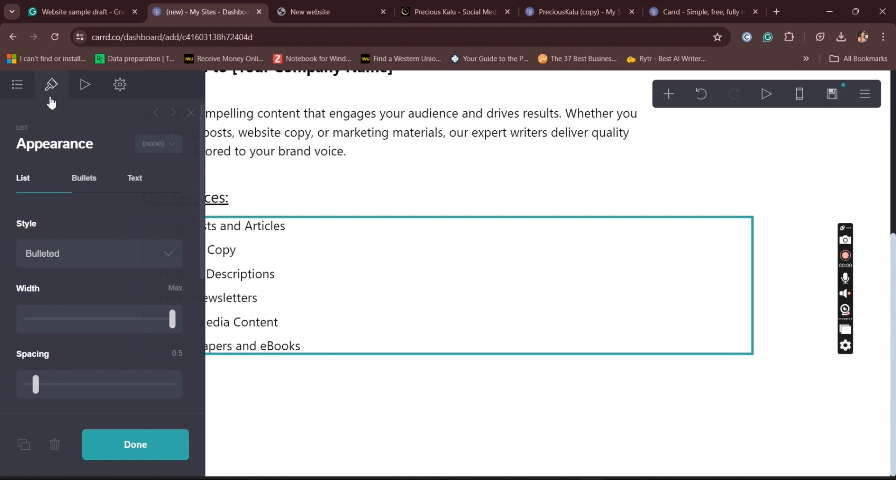
{"action": "left_click", "coordinate": [93, 182]}
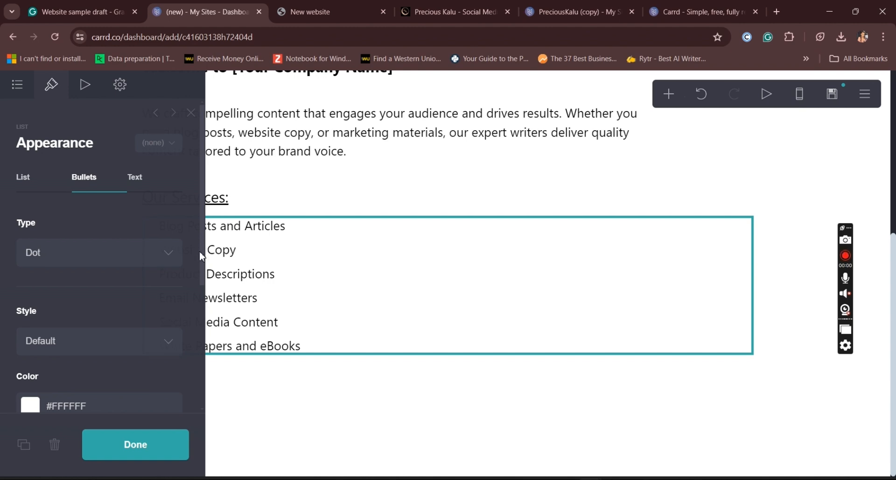
{"action": "scroll", "coordinate": [201, 262], "scroll_direction": "down", "scroll_amount": 1}
{"action": "left_click", "coordinate": [92, 364]}
{"action": "left_click_drag", "start_coordinate": [89, 364], "coordinate": [55, 362]}
{"action": "type", "text": "000000"}
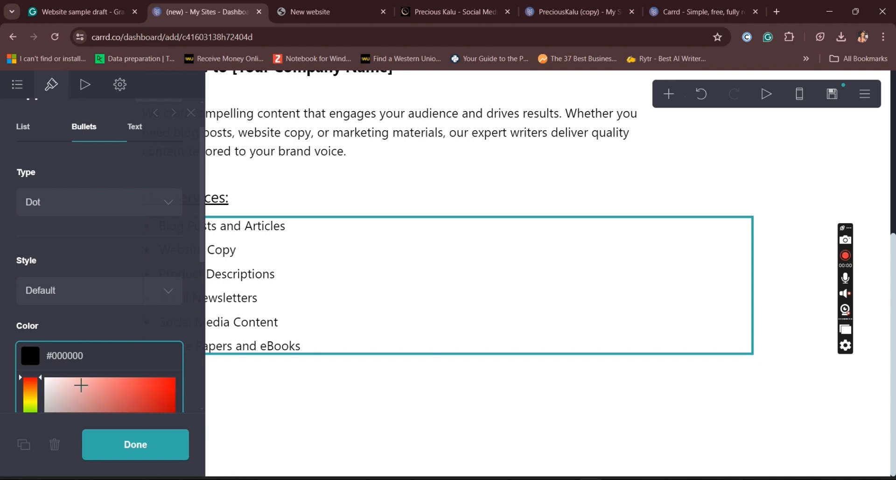
{"action": "left_click", "coordinate": [134, 453]}
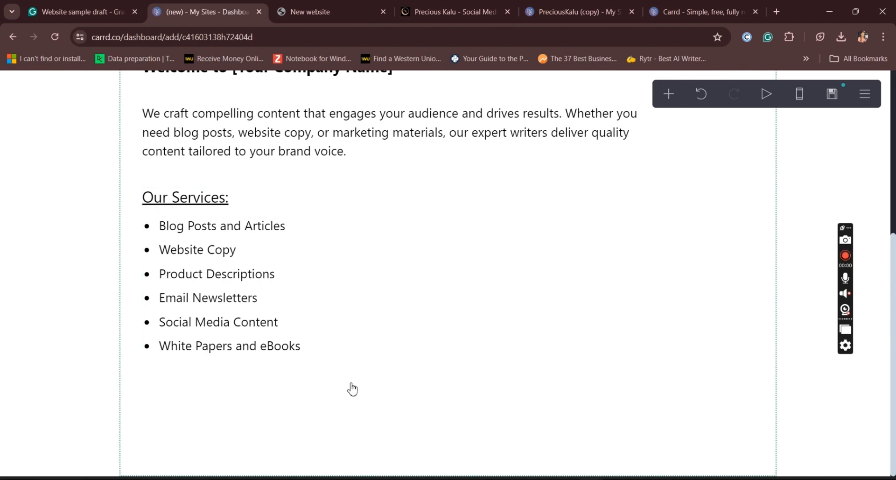
Switch to the Website sample draft in Grammarly and copy "Get Started Today" from the call to action line
{"action": "mouse_move", "coordinate": [894, 290]}
{"action": "left_mouse_down"}
{"action": "mouse_move", "coordinate": [894, 227]}
{"action": "mouse_move", "coordinate": [895, 330]}
{"action": "mouse_move", "coordinate": [892, 187]}
{"action": "mouse_move", "coordinate": [894, 295]}
{"action": "left_mouse_up"}
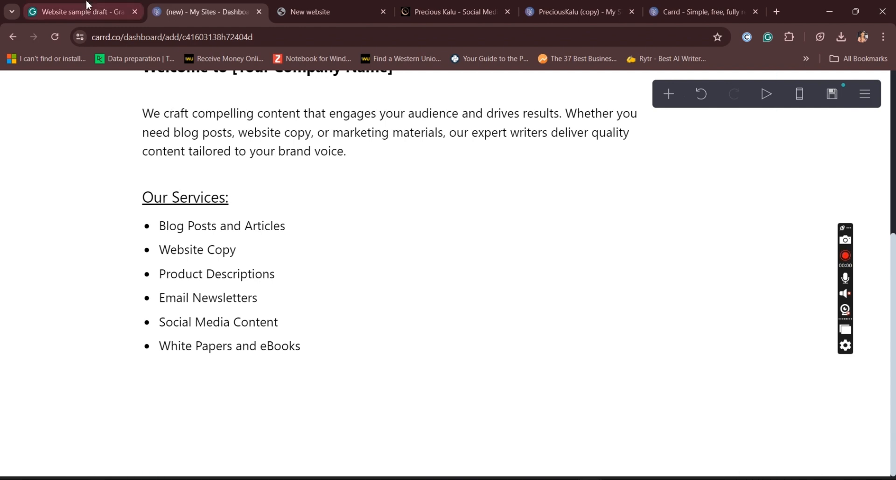
{"action": "left_click", "coordinate": [87, 6]}
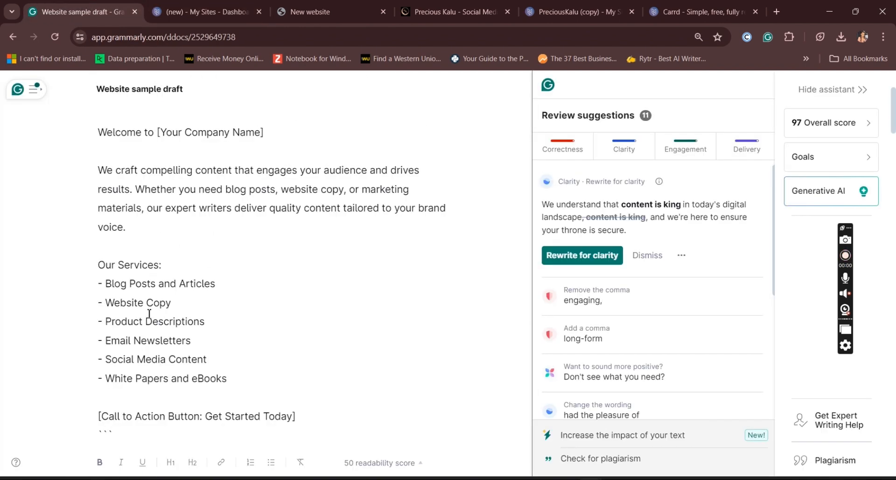
{"action": "scroll", "coordinate": [149, 313], "scroll_direction": "down", "scroll_amount": 3}
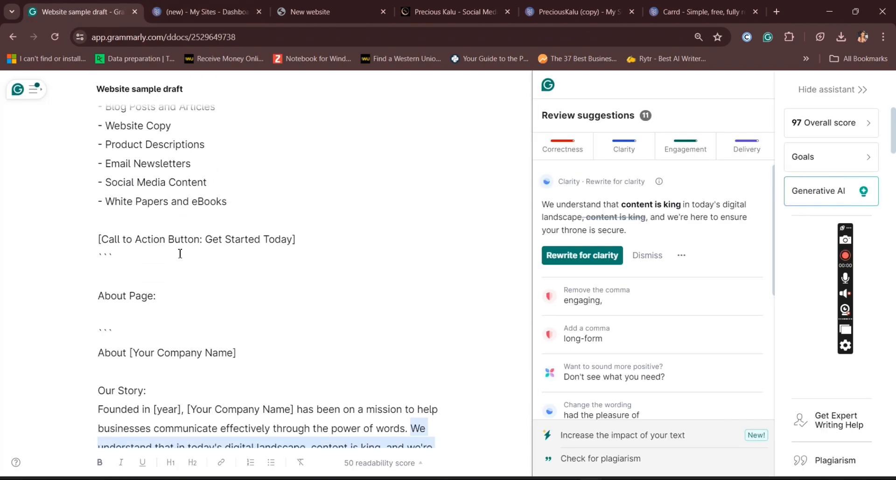
{"action": "left_click_drag", "start_coordinate": [207, 240], "coordinate": [293, 241]}
{"action": "key", "text": "ctrl+c"}
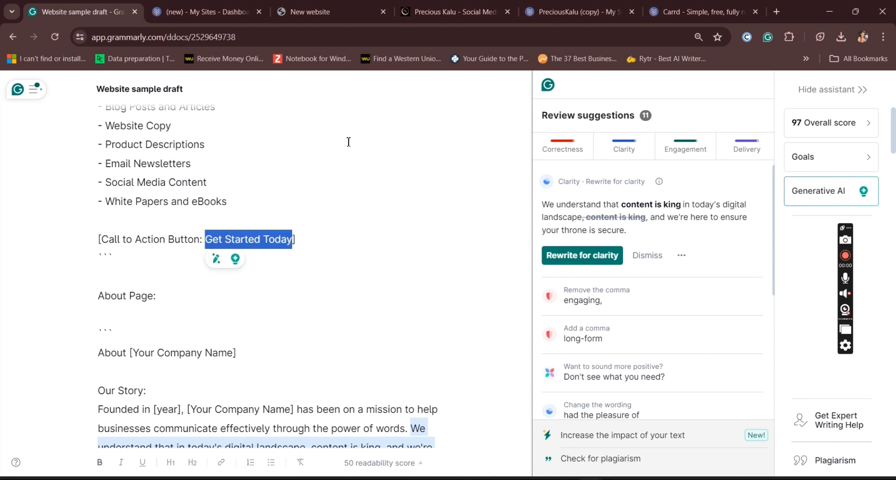
Return to the Carrd editor, add a horizontal Divider below the services list, and duplicate it
{"action": "left_click", "coordinate": [254, 11]}
{"action": "left_click", "coordinate": [338, 340]}
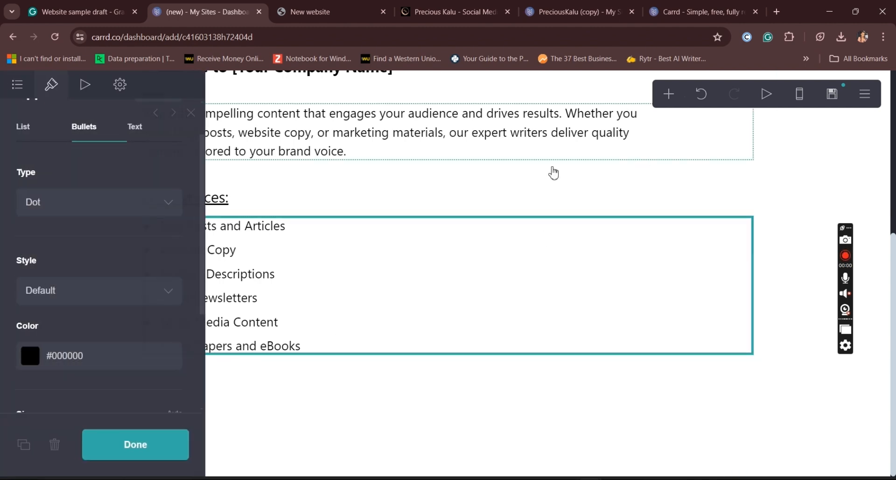
{"action": "left_click", "coordinate": [668, 93]}
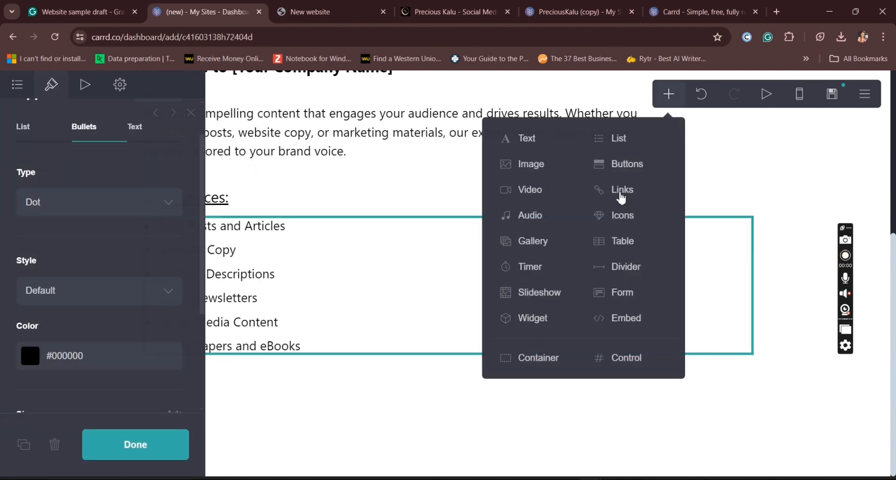
{"action": "left_click", "coordinate": [608, 272]}
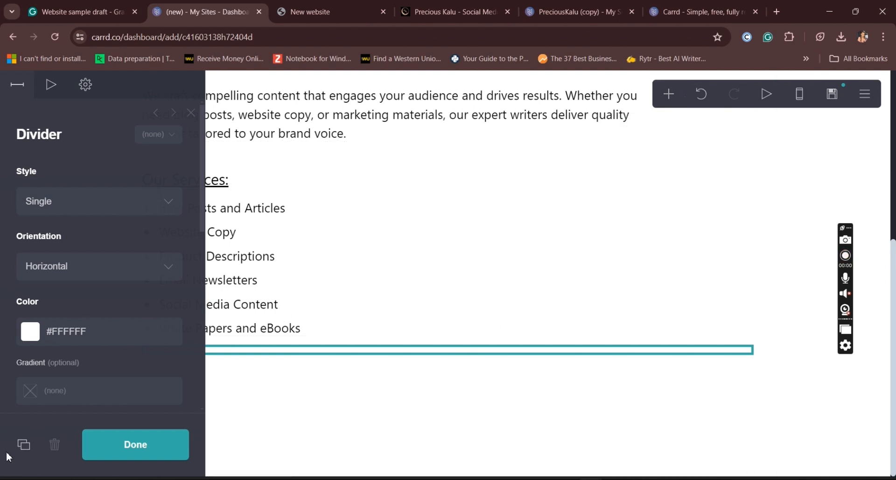
{"action": "left_click", "coordinate": [24, 445]}
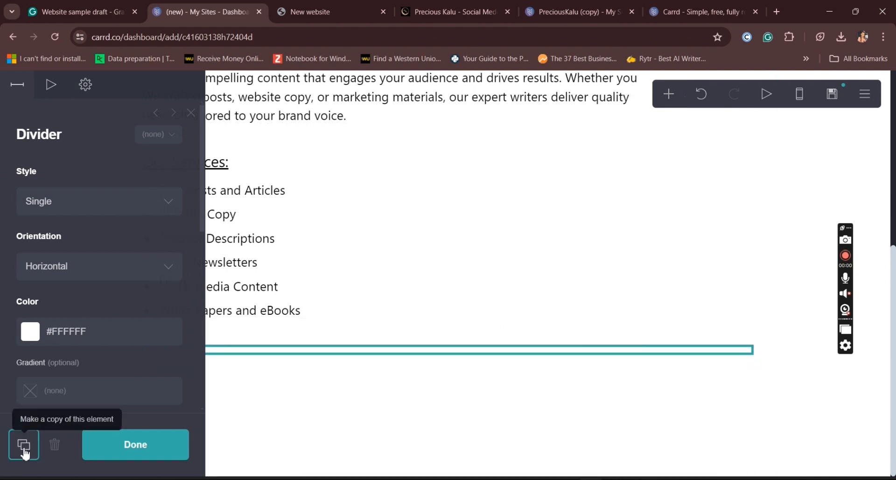
Add a Buttons element below the dividers and set its alignment to Center
{"action": "left_click", "coordinate": [669, 95]}
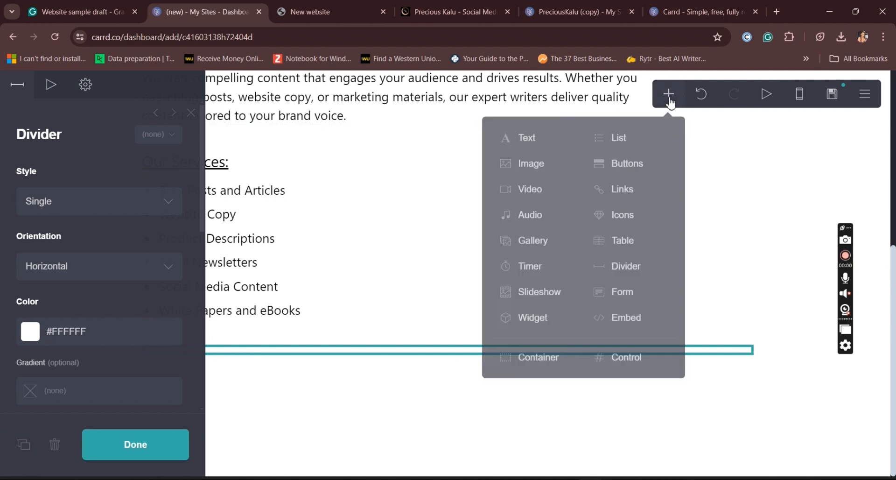
{"action": "left_click", "coordinate": [605, 171]}
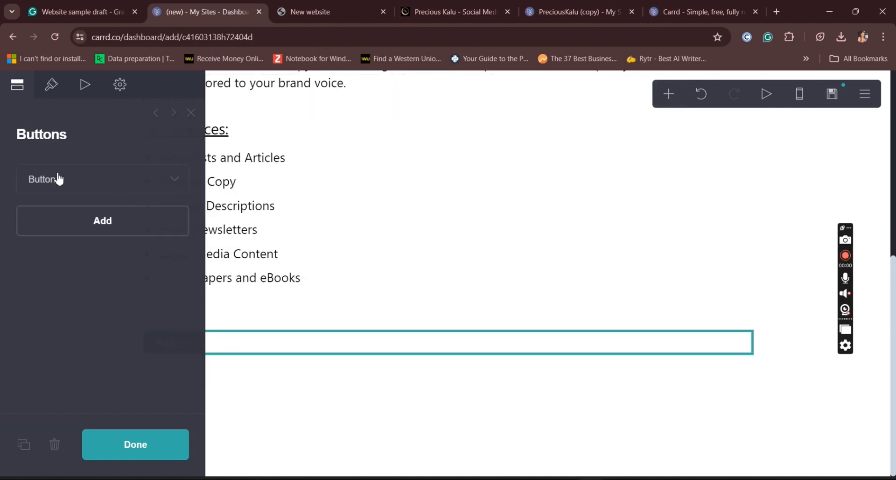
{"action": "left_click", "coordinate": [49, 85]}
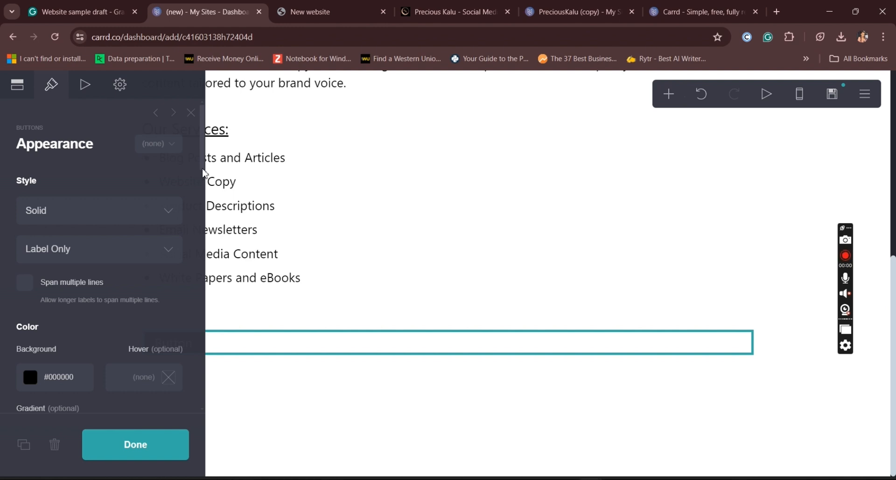
{"action": "scroll", "coordinate": [202, 184], "scroll_direction": "down", "scroll_amount": 3}
{"action": "left_click_drag", "start_coordinate": [203, 216], "coordinate": [213, 397]}
{"action": "scroll", "coordinate": [144, 314], "scroll_direction": "down", "scroll_amount": 1}
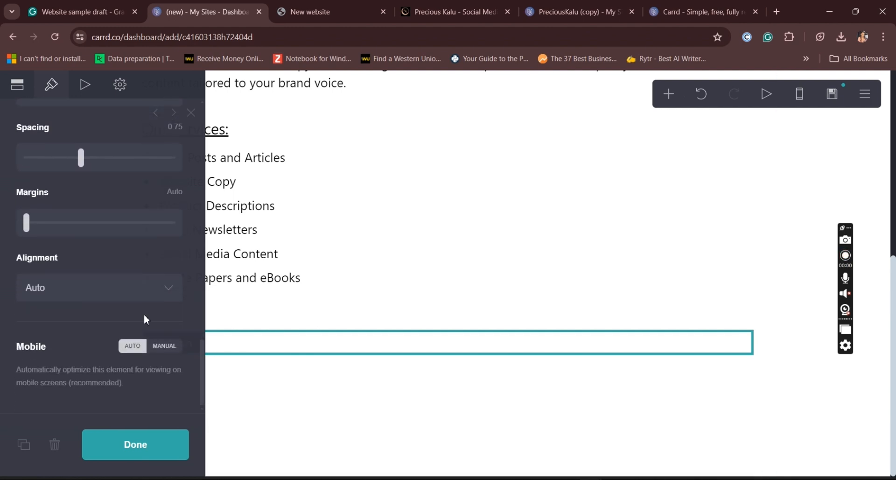
{"action": "left_click", "coordinate": [158, 287]}
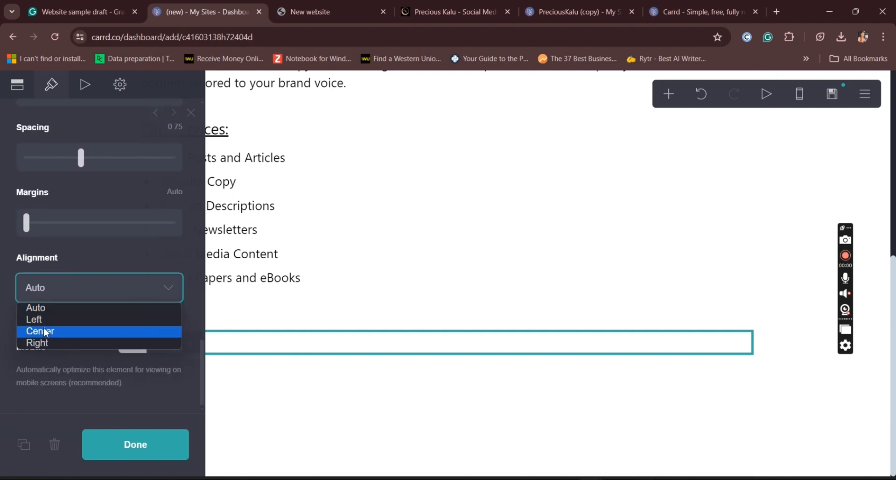
{"action": "left_click", "coordinate": [46, 332]}
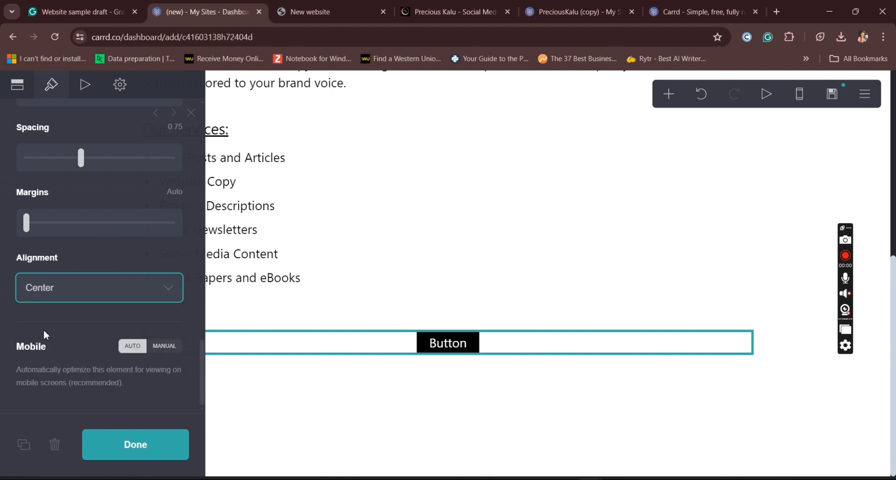
Label the button "Get Started Today!" using the copied call to action text plus an exclamation mark
{"action": "left_click", "coordinate": [17, 85]}
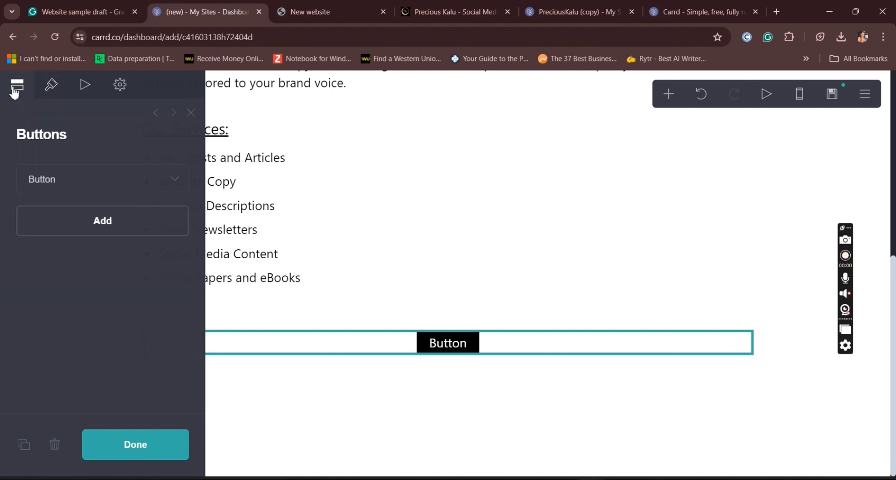
{"action": "left_click", "coordinate": [175, 180]}
{"action": "left_click_drag", "start_coordinate": [112, 251], "coordinate": [35, 245]}
{"action": "key", "text": "ctrl+v"}
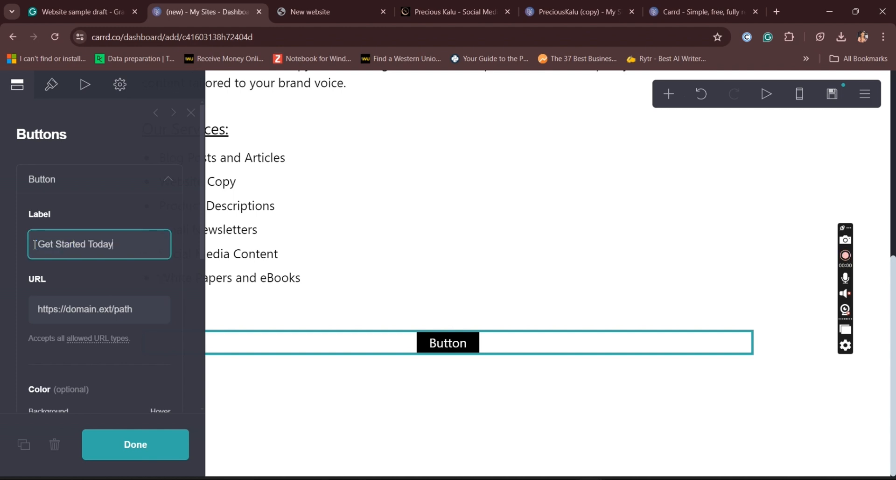
{"action": "key", "text": "ctrl+shift+Tab"}
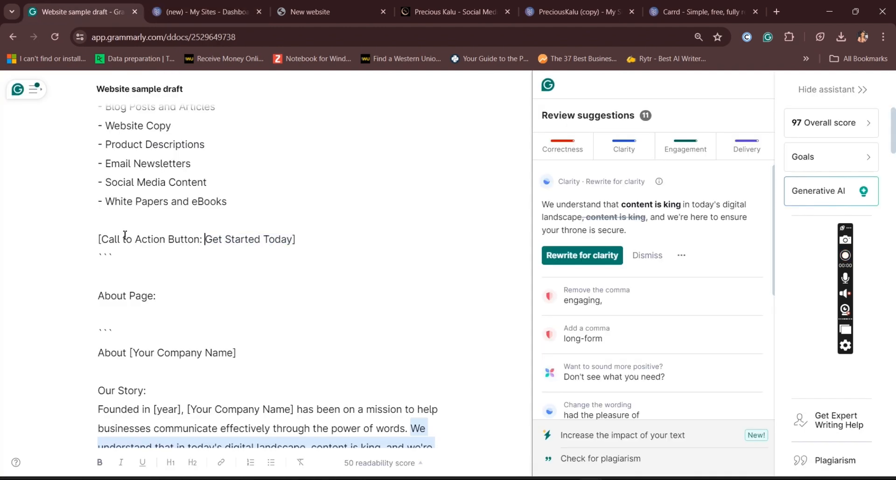
{"action": "left_click", "coordinate": [200, 10]}
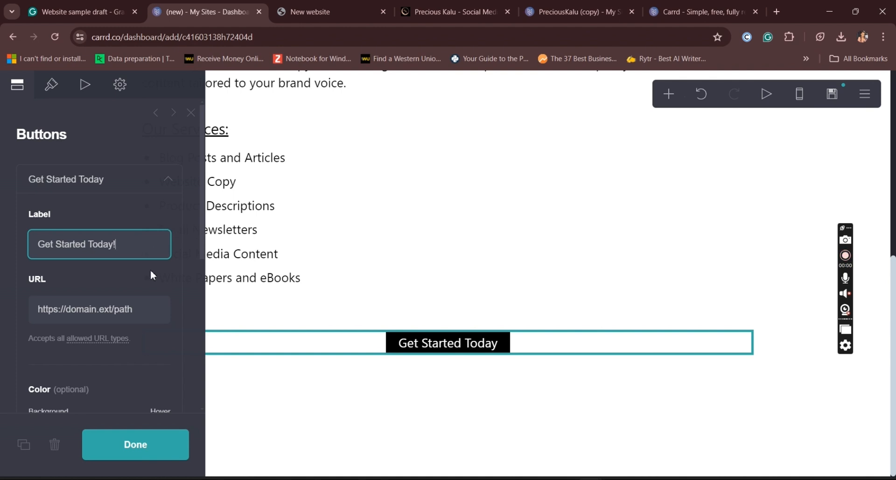
{"action": "left_click", "coordinate": [114, 197]}
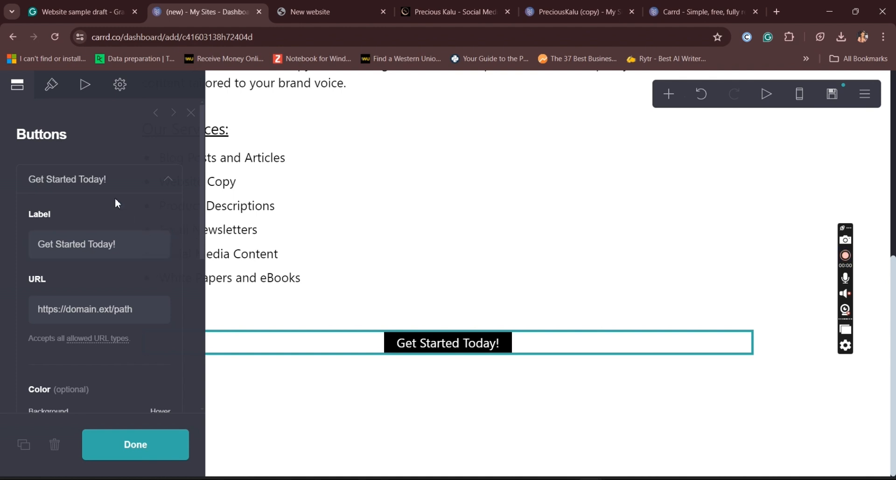
Set the "Get Started Today!" button's corner rounding to 0.75 and its height to 3.125
{"action": "left_click", "coordinate": [51, 85]}
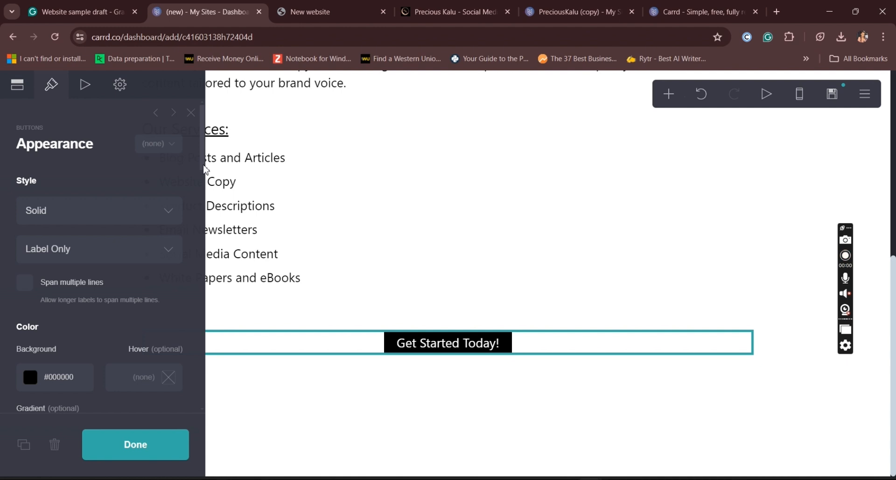
{"action": "scroll", "coordinate": [204, 187], "scroll_direction": "down", "scroll_amount": 5}
{"action": "scroll", "coordinate": [213, 227], "scroll_direction": "down", "scroll_amount": 3}
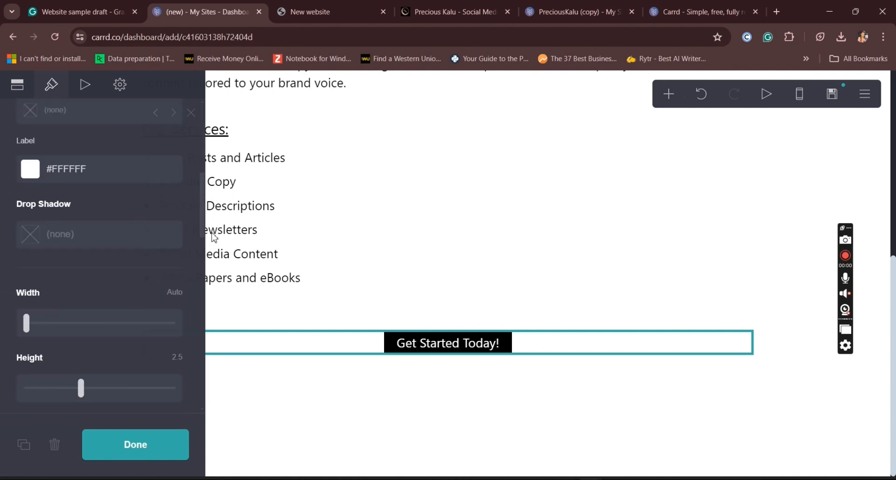
{"action": "scroll", "coordinate": [214, 237], "scroll_direction": "down", "scroll_amount": 3}
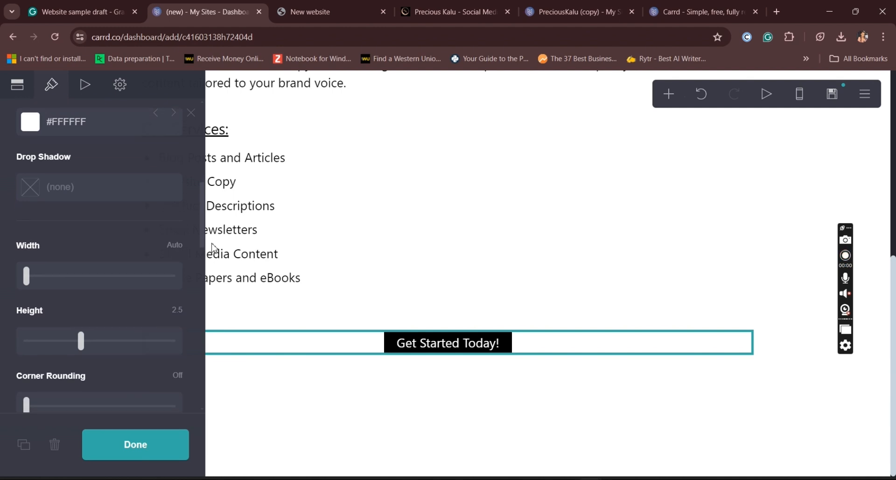
{"action": "scroll", "coordinate": [214, 266], "scroll_direction": "down", "scroll_amount": 2}
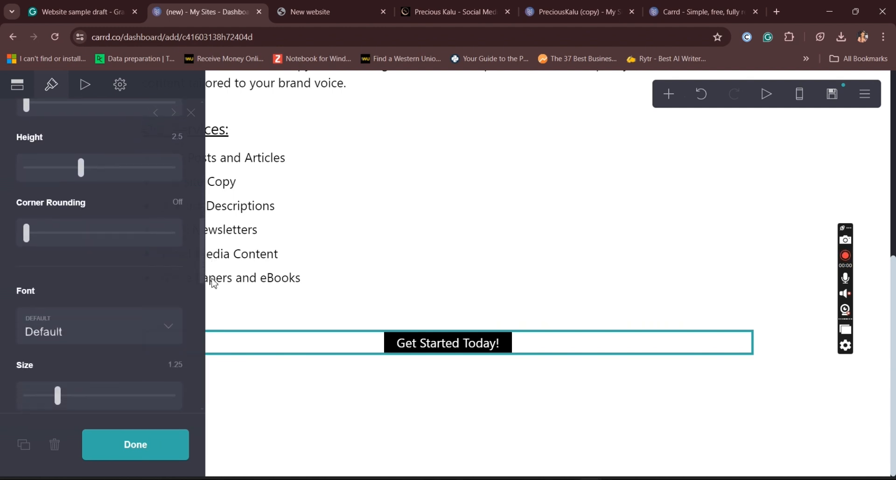
{"action": "left_click_drag", "start_coordinate": [27, 217], "coordinate": [70, 232]}
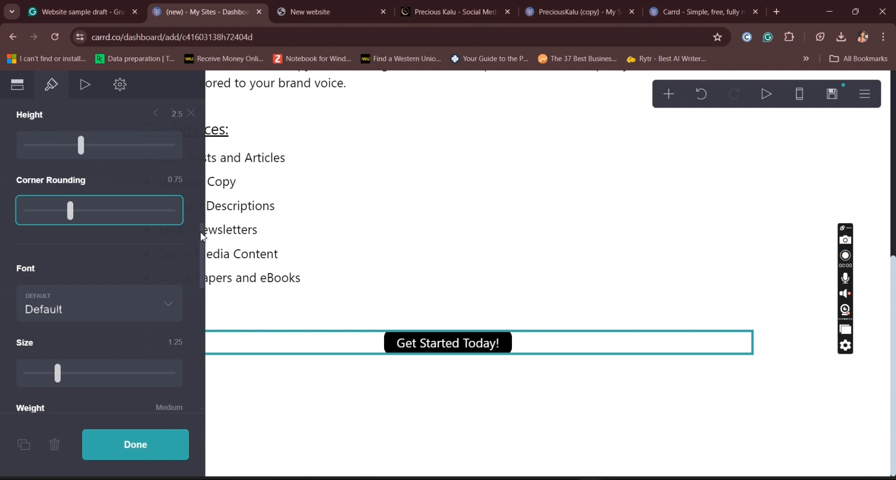
{"action": "scroll", "coordinate": [203, 234], "scroll_direction": "up", "scroll_amount": 3}
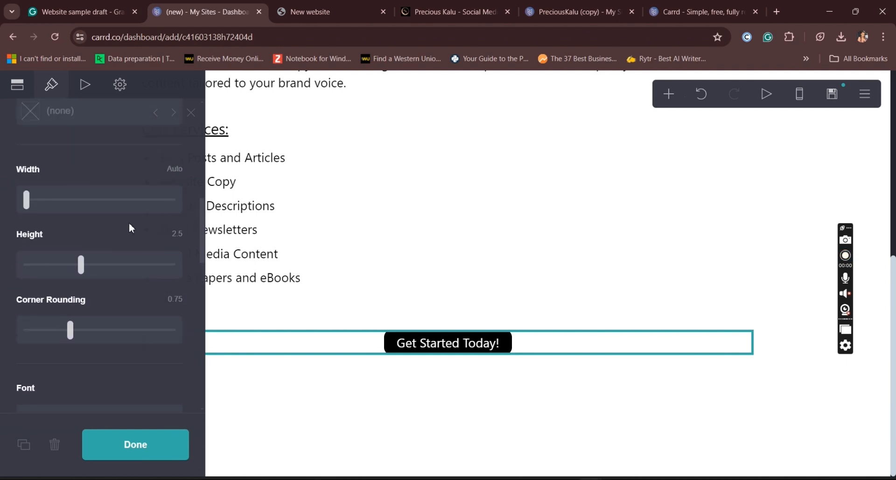
{"action": "left_click_drag", "start_coordinate": [78, 270], "coordinate": [107, 279]}
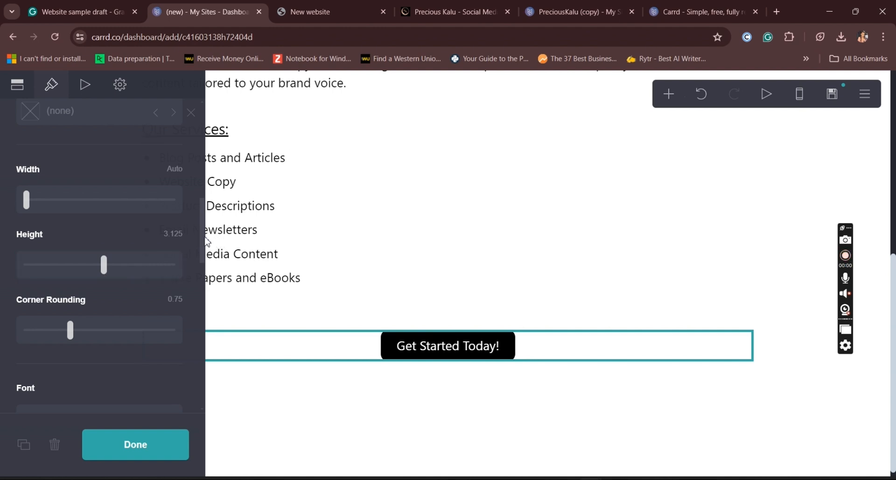
Copy the background color code DEDEDE from the header container's appearance settings and close them
{"action": "scroll", "coordinate": [206, 238], "scroll_direction": "up", "scroll_amount": 2}
{"action": "scroll", "coordinate": [205, 229], "scroll_direction": "up", "scroll_amount": 5}
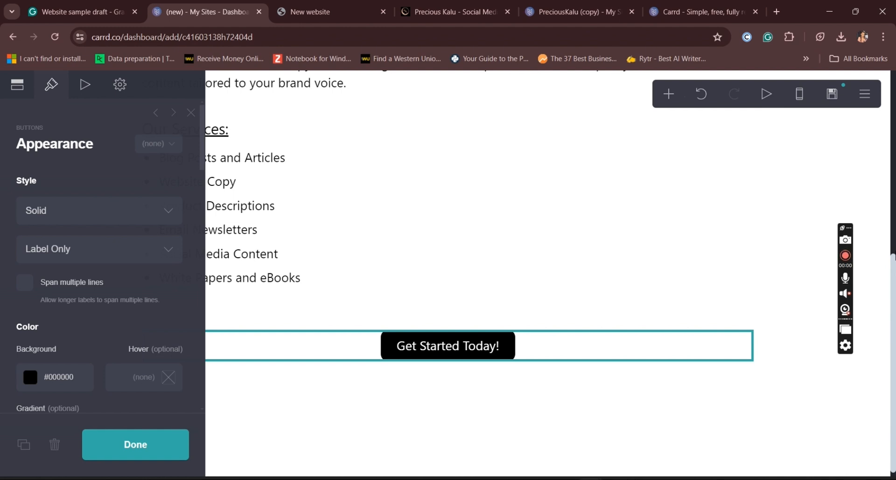
{"action": "left_click_drag", "start_coordinate": [894, 271], "coordinate": [895, 140]}
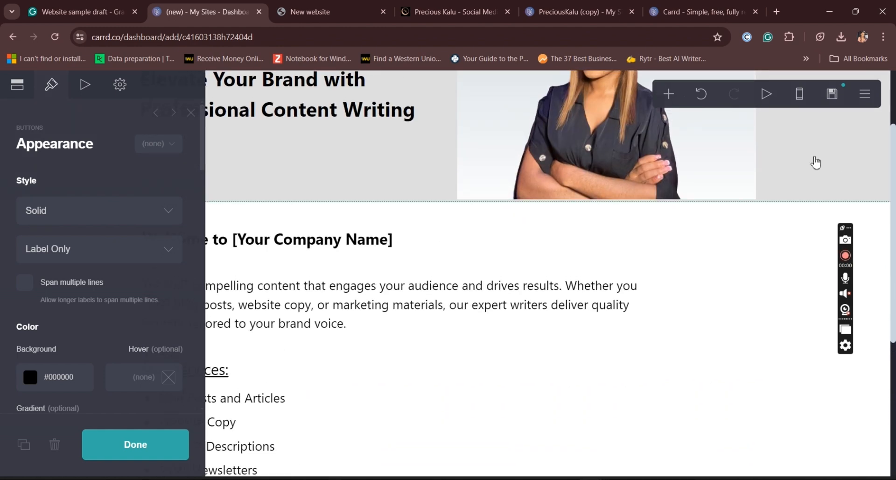
{"action": "left_click", "coordinate": [809, 160]}
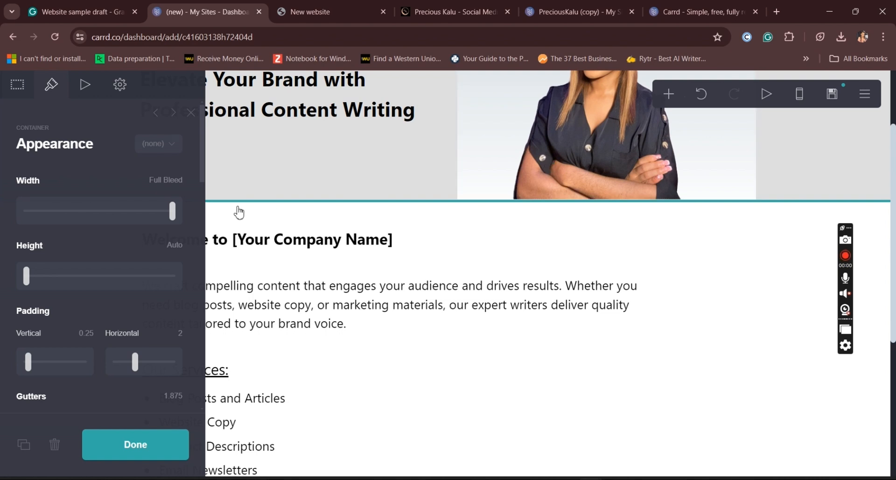
{"action": "left_click_drag", "start_coordinate": [202, 148], "coordinate": [203, 313]}
{"action": "scroll", "coordinate": [118, 237], "scroll_direction": "down", "scroll_amount": 2}
{"action": "left_click_drag", "start_coordinate": [104, 211], "coordinate": [55, 210]}
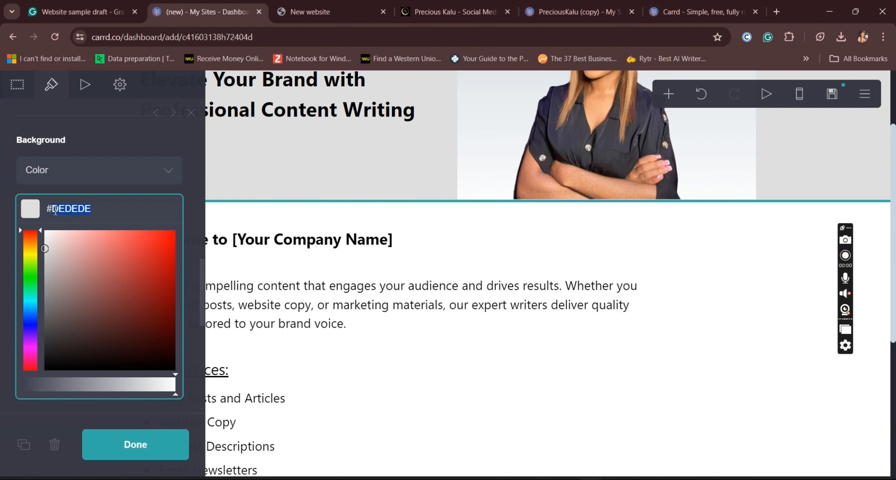
{"action": "left_click", "coordinate": [133, 448]}
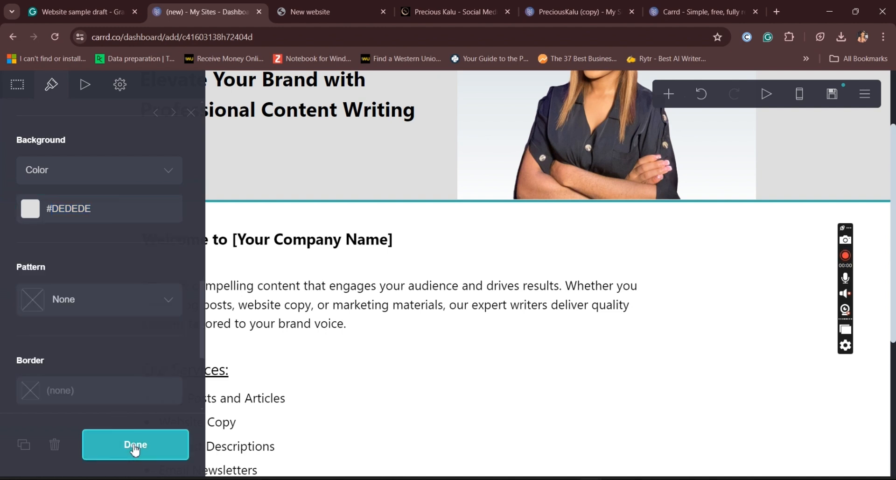
Set the "Get Started Today!" button's background color to #DEDEDE to match the header container
{"action": "left_click_drag", "start_coordinate": [894, 250], "coordinate": [892, 366]}
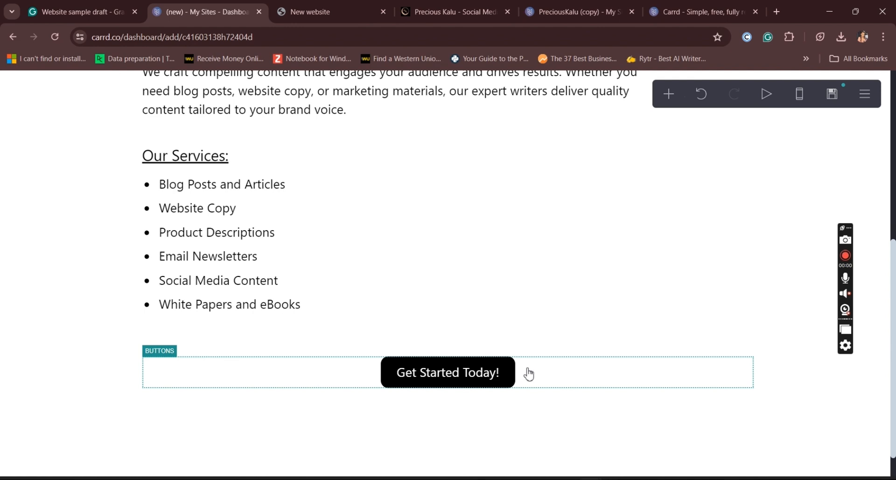
{"action": "left_click", "coordinate": [527, 372]}
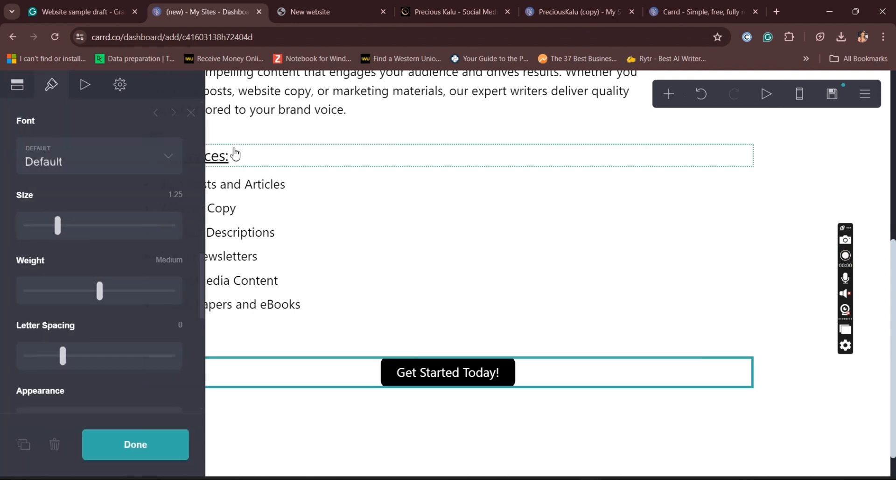
{"action": "scroll", "coordinate": [198, 238], "scroll_direction": "up", "scroll_amount": 10}
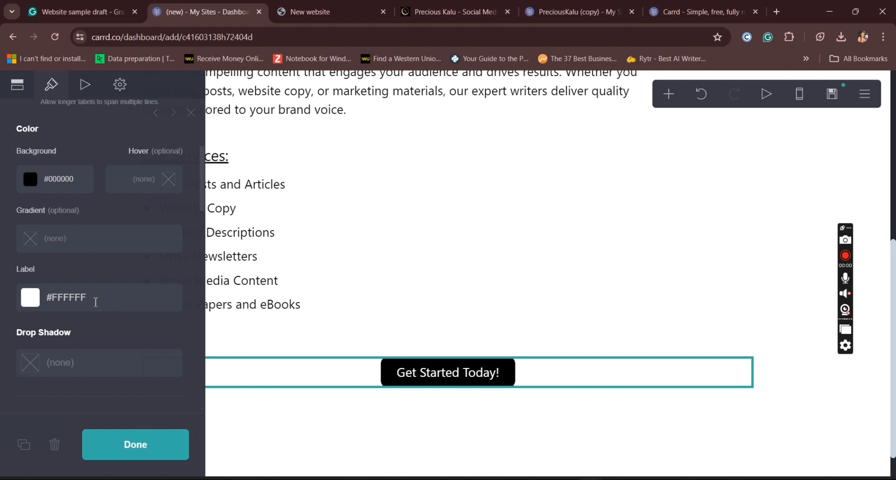
{"action": "left_click_drag", "start_coordinate": [94, 302], "coordinate": [58, 299]}
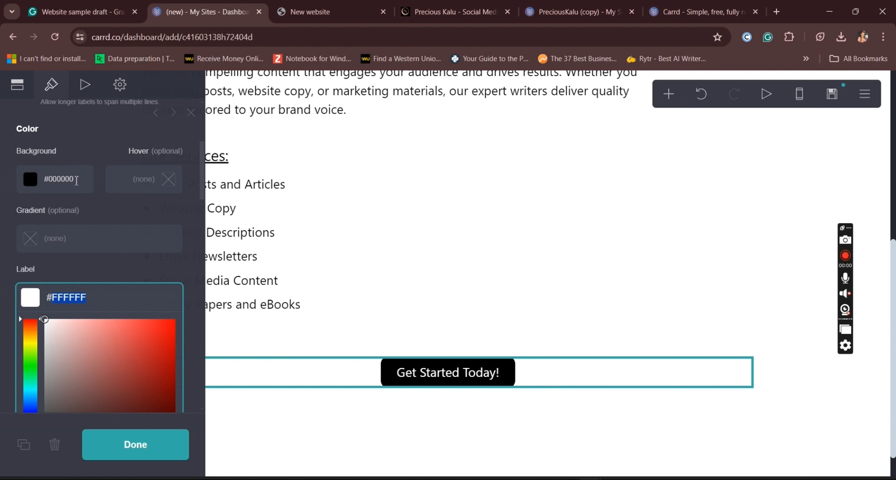
{"action": "left_click", "coordinate": [76, 180]}
{"action": "left_click_drag", "start_coordinate": [91, 180], "coordinate": [59, 180]}
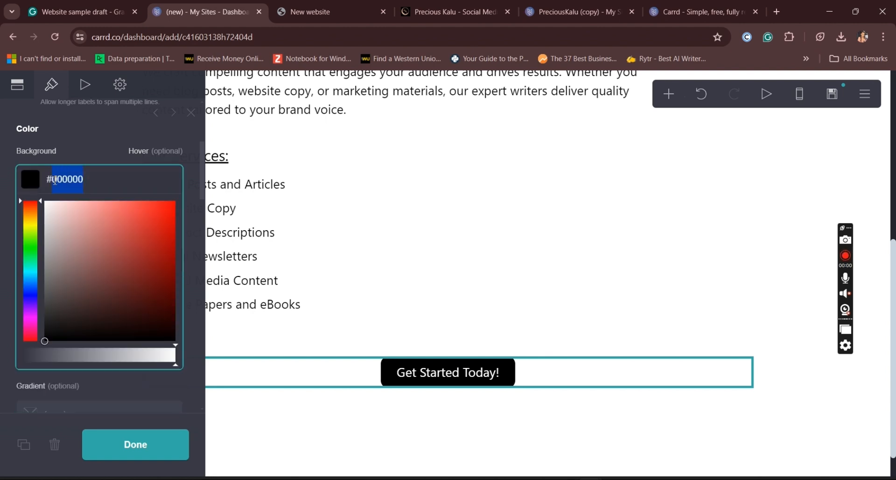
{"action": "type", "text": "DEDEDE"}
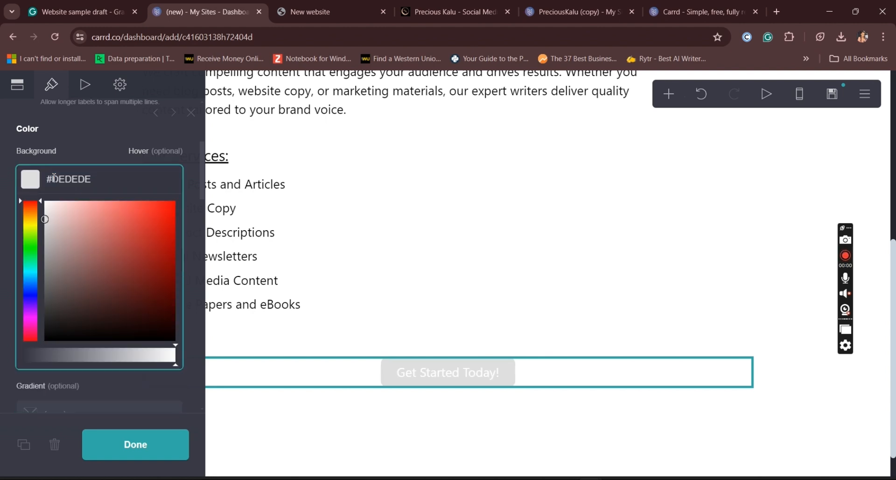
{"action": "left_click", "coordinate": [95, 144]}
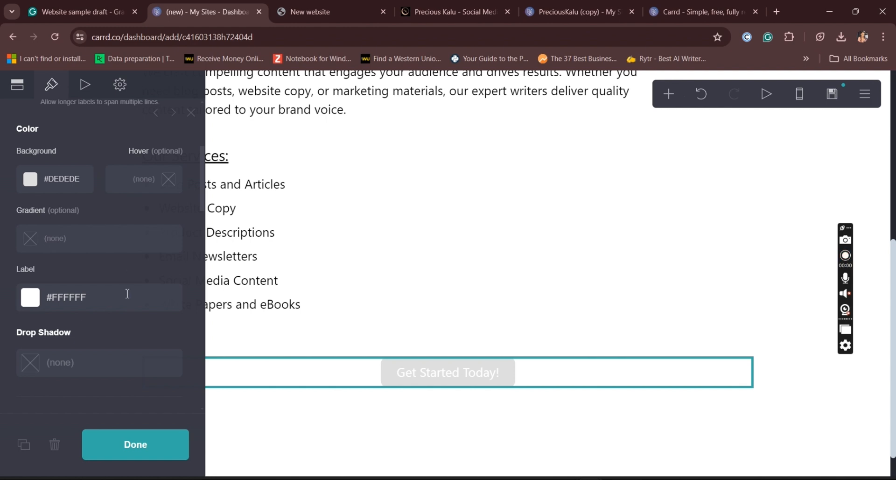
Set the button's label color to #000000 and its font weight to Semi Bold
{"action": "left_click", "coordinate": [93, 303]}
{"action": "left_click_drag", "start_coordinate": [92, 304], "coordinate": [49, 304]}
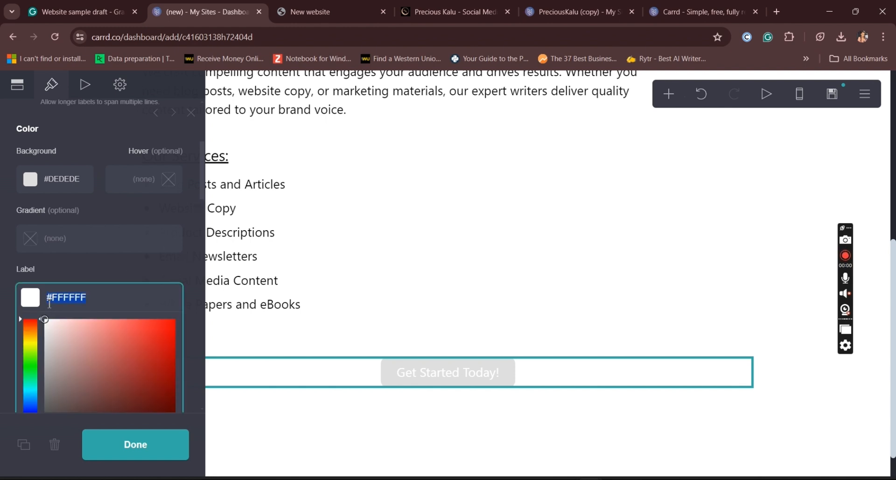
{"action": "type", "text": "000000"}
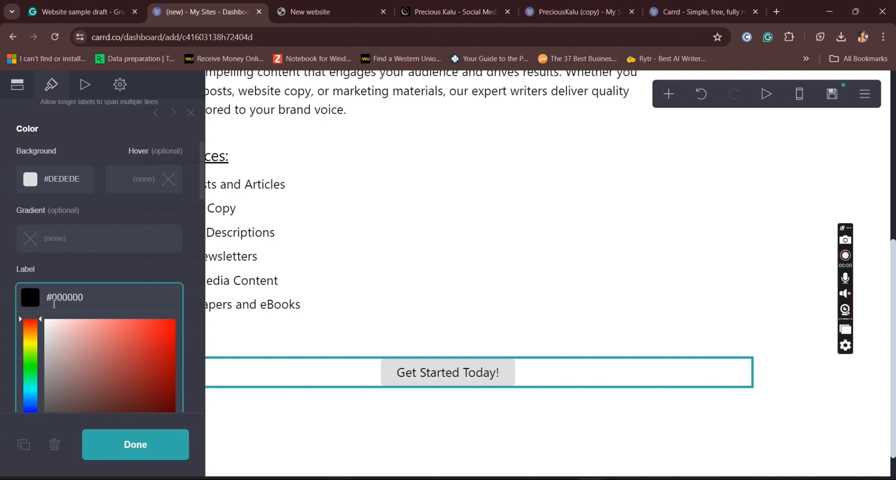
{"action": "left_click", "coordinate": [142, 260]}
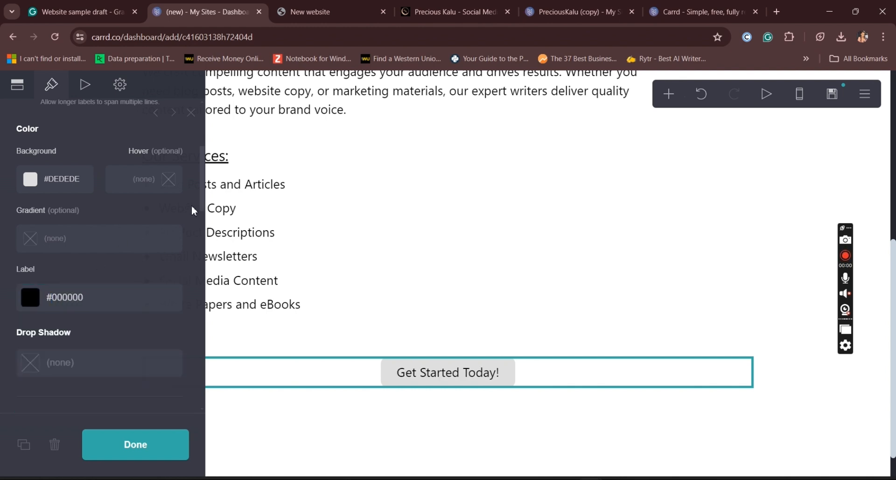
{"action": "left_click_drag", "start_coordinate": [204, 196], "coordinate": [213, 307]}
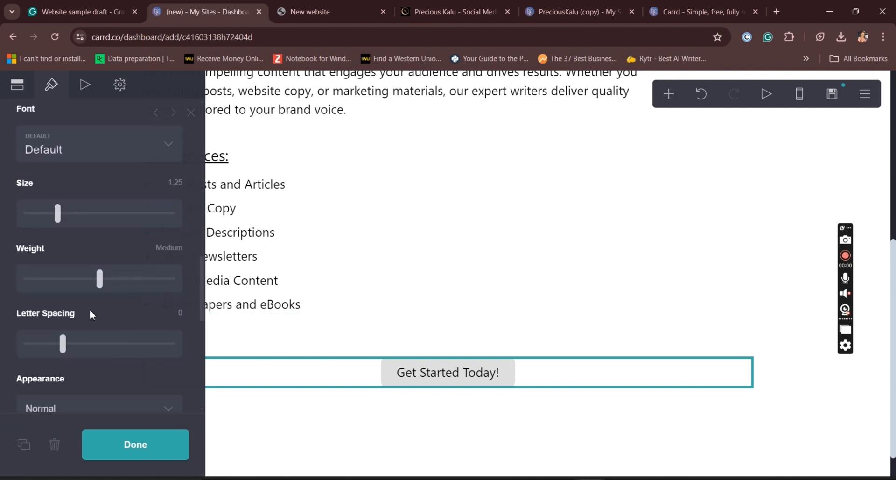
{"action": "left_click_drag", "start_coordinate": [99, 278], "coordinate": [118, 280]}
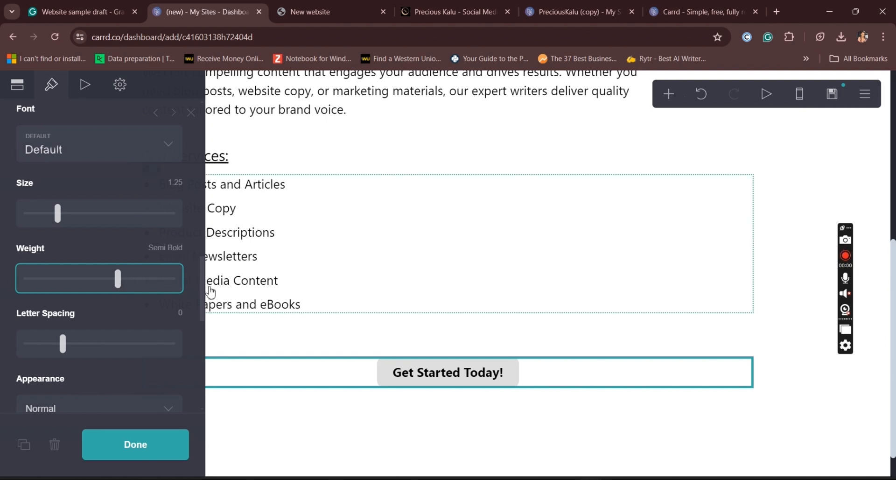
Review the button's font choices, letter spacing, layout and color settings, and close its appearance settings
{"action": "scroll", "coordinate": [133, 265], "scroll_direction": "up", "scroll_amount": 2}
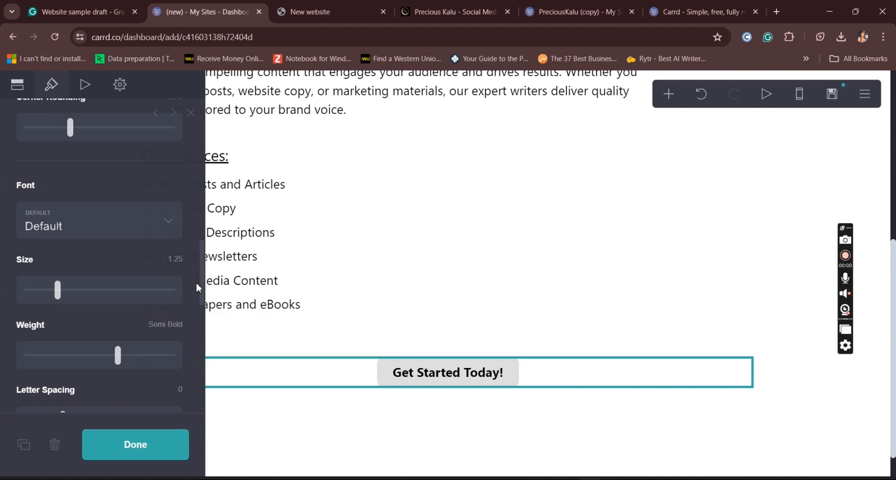
{"action": "left_click", "coordinate": [164, 221]}
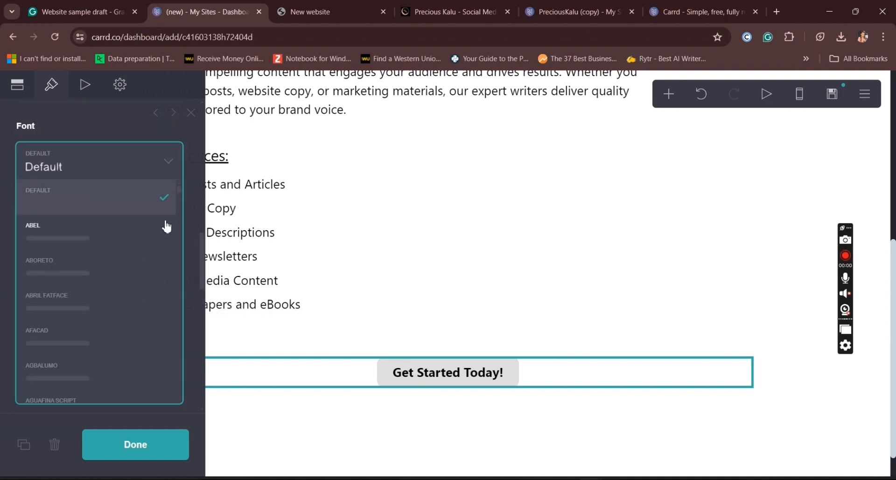
{"action": "left_click", "coordinate": [168, 156]}
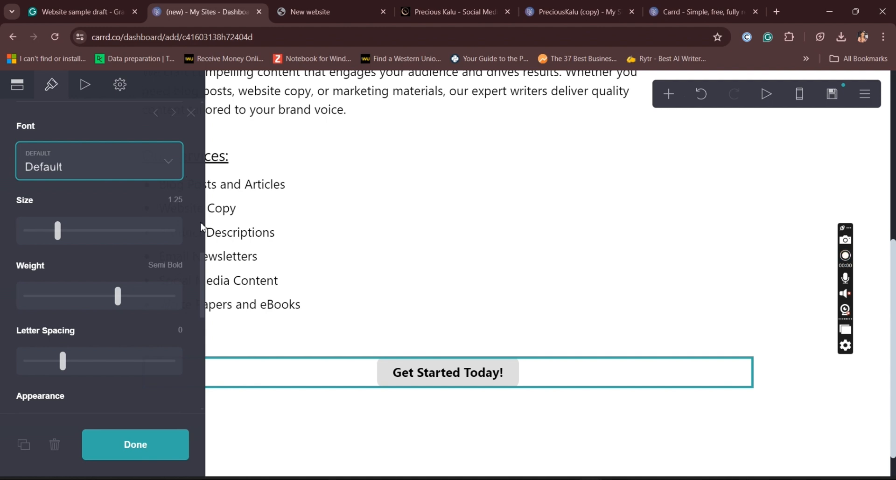
{"action": "scroll", "coordinate": [204, 290], "scroll_direction": "down", "scroll_amount": 4}
{"action": "scroll", "coordinate": [205, 301], "scroll_direction": "down", "scroll_amount": 2}
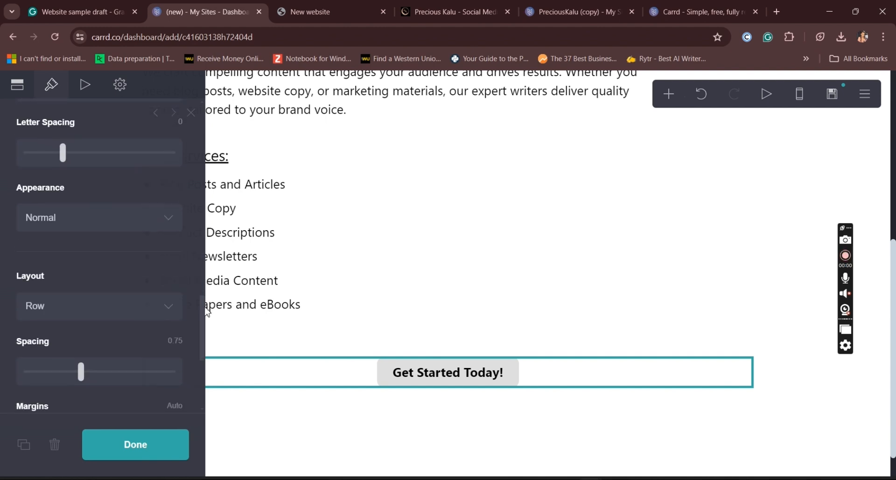
{"action": "scroll", "coordinate": [208, 311], "scroll_direction": "down", "scroll_amount": 5}
{"action": "scroll", "coordinate": [197, 237], "scroll_direction": "up", "scroll_amount": 6}
{"action": "scroll", "coordinate": [197, 237], "scroll_direction": "up", "scroll_amount": 10}
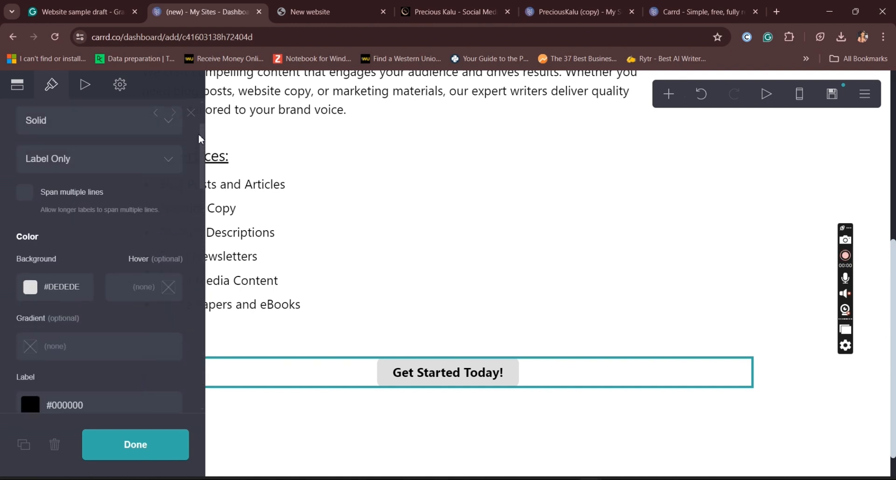
{"action": "left_click", "coordinate": [162, 455]}
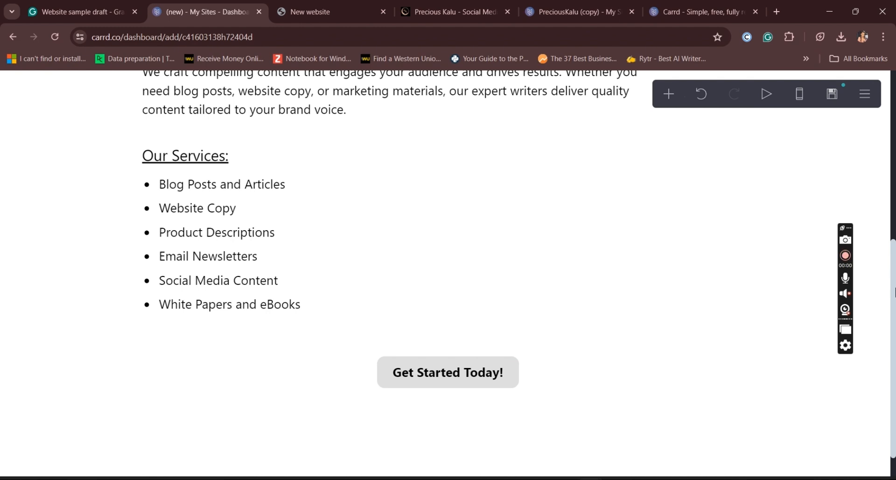
Switch to the Website sample draft in Grammarly and read the About Page content following the call to action line
{"action": "left_click_drag", "start_coordinate": [893, 297], "coordinate": [893, 331]}
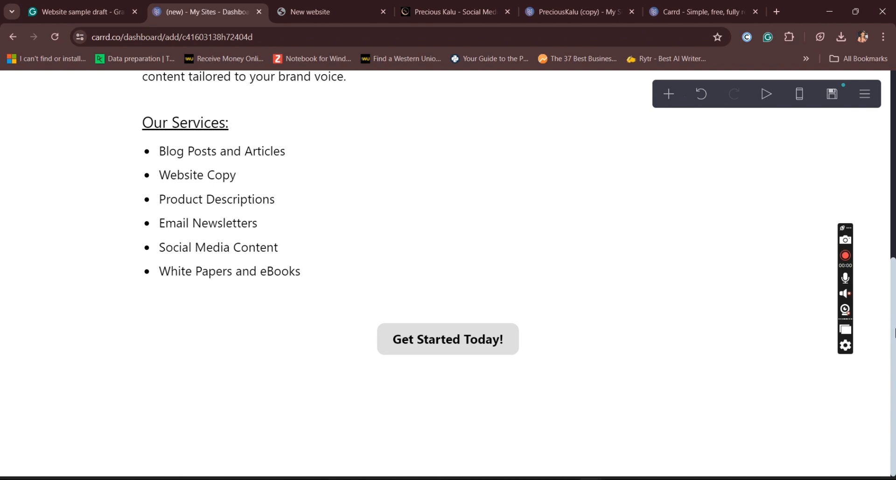
{"action": "left_click", "coordinate": [70, 10]}
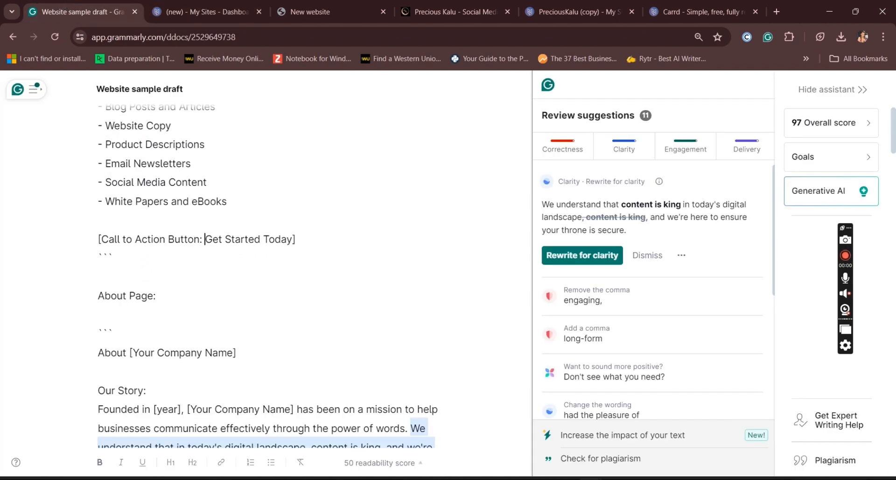
{"action": "scroll", "coordinate": [266, 275], "scroll_direction": "down", "scroll_amount": 4}
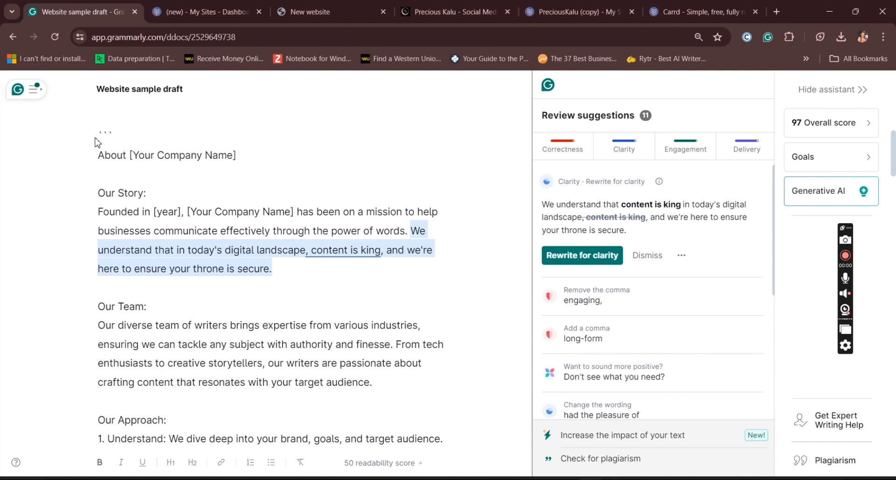
Return to the Carrd site editor, add a divider below the "Get Started Today!" button, and duplicate that divider
{"action": "left_click", "coordinate": [205, 12]}
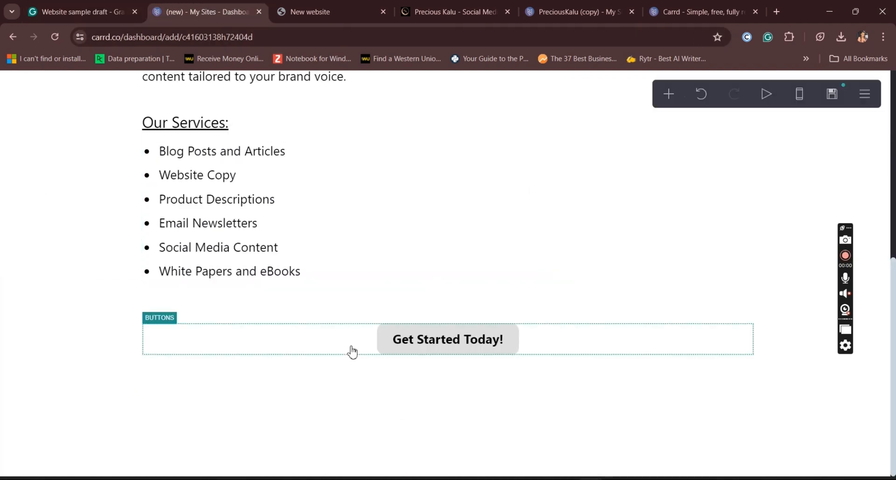
{"action": "left_click", "coordinate": [527, 354]}
{"action": "left_click", "coordinate": [671, 104]}
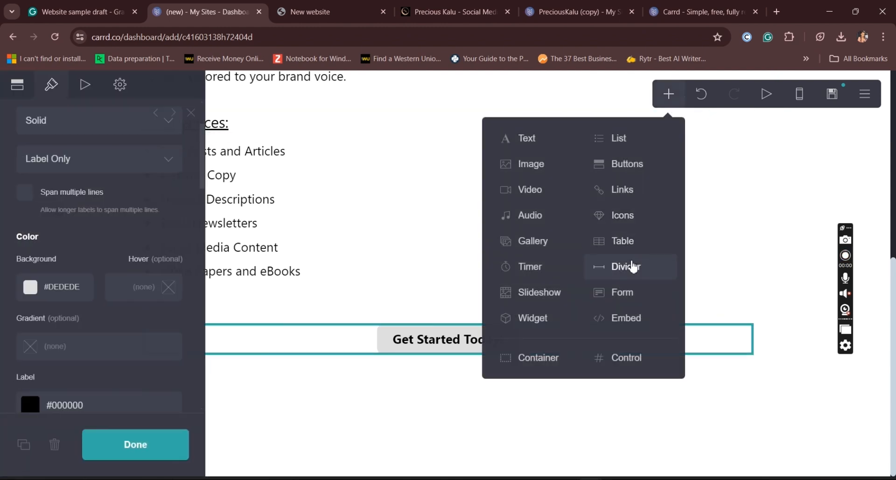
{"action": "left_click", "coordinate": [633, 266]}
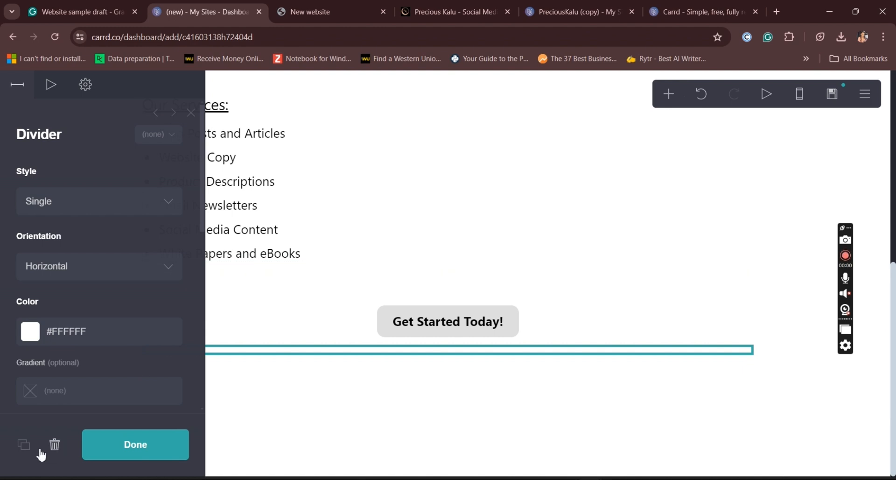
{"action": "left_click", "coordinate": [23, 445]}
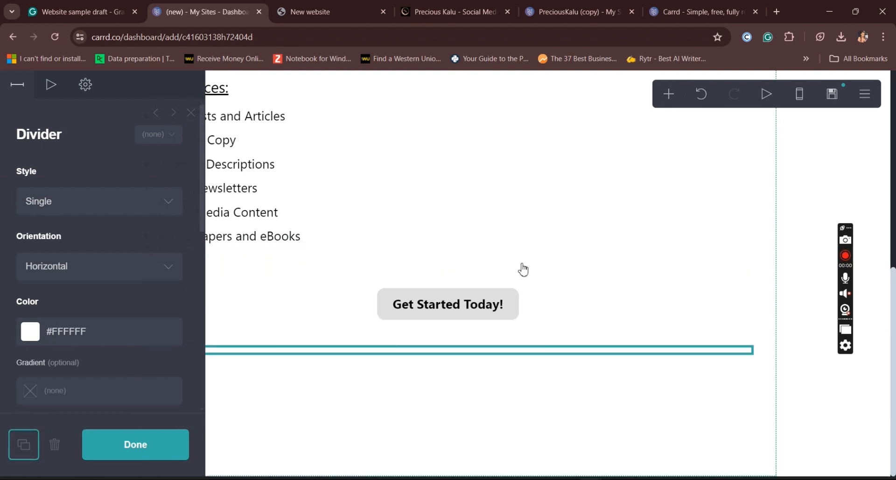
Add a Section Break control below the two dividers and place a single horizontal divider after it
{"action": "left_click", "coordinate": [668, 93]}
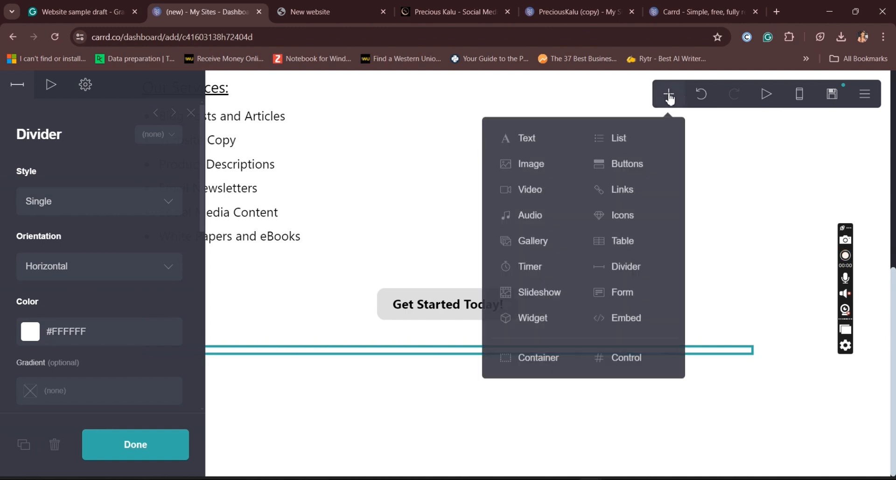
{"action": "left_click", "coordinate": [617, 360]}
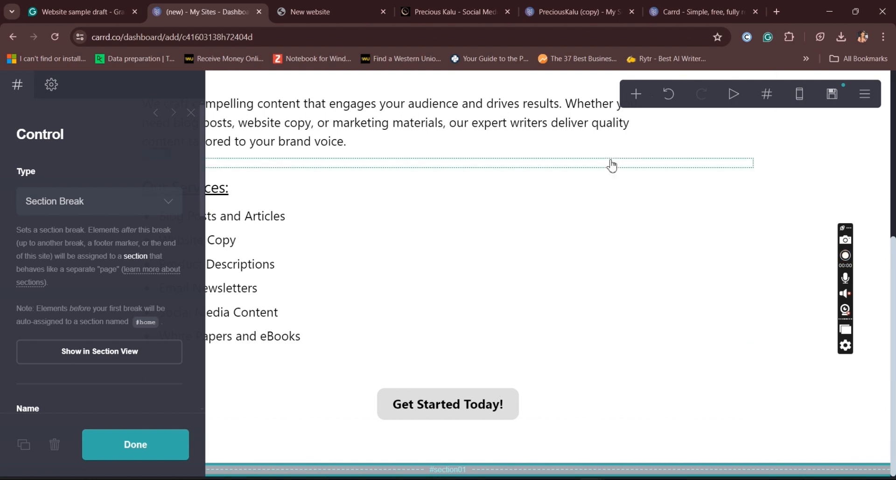
{"action": "left_click", "coordinate": [637, 100]}
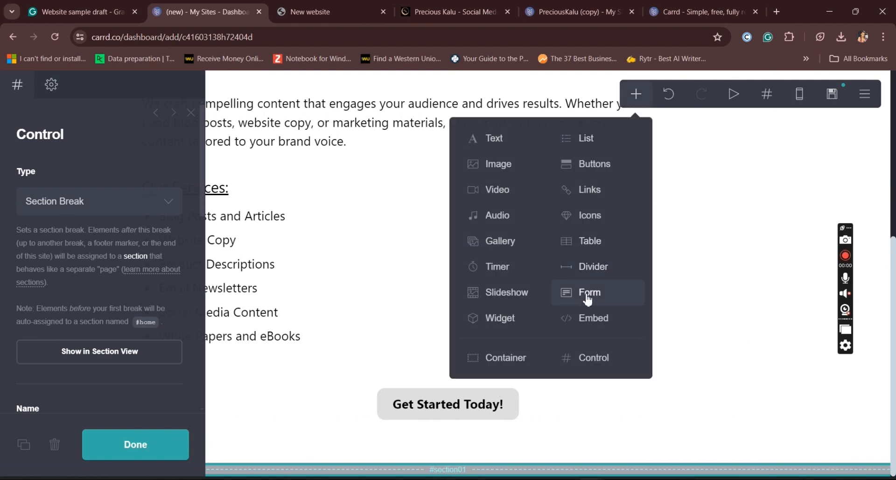
{"action": "left_click", "coordinate": [578, 275]}
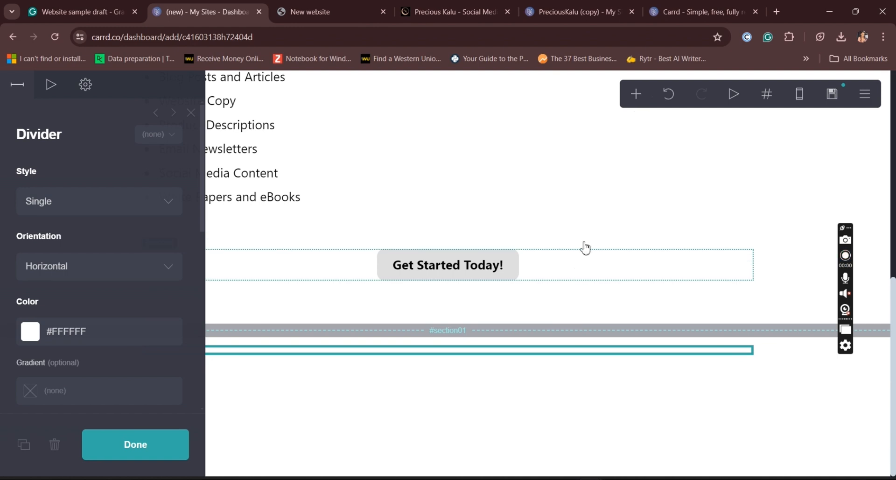
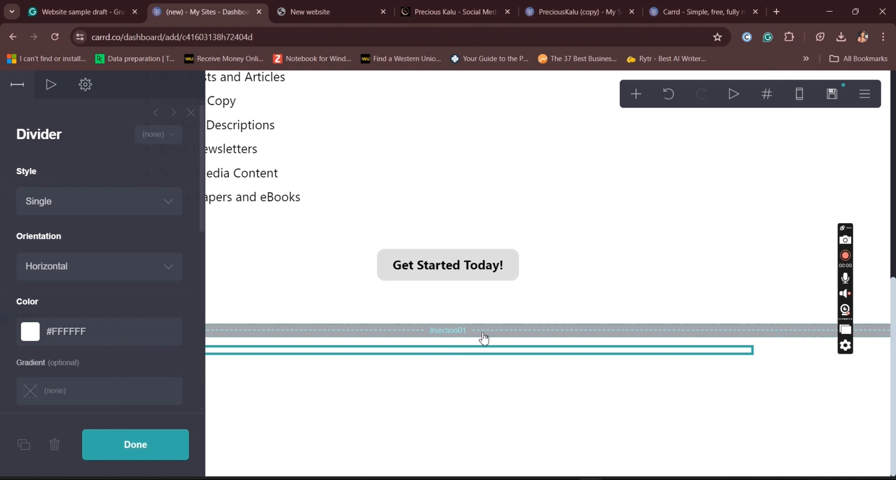
Rename the section that follows the new section break as "about"
{"action": "left_click", "coordinate": [484, 332]}
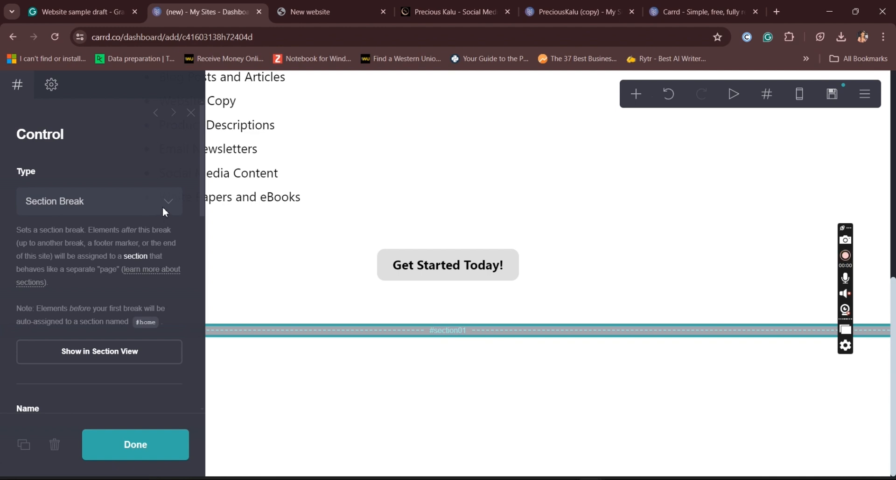
{"action": "left_click", "coordinate": [635, 94]}
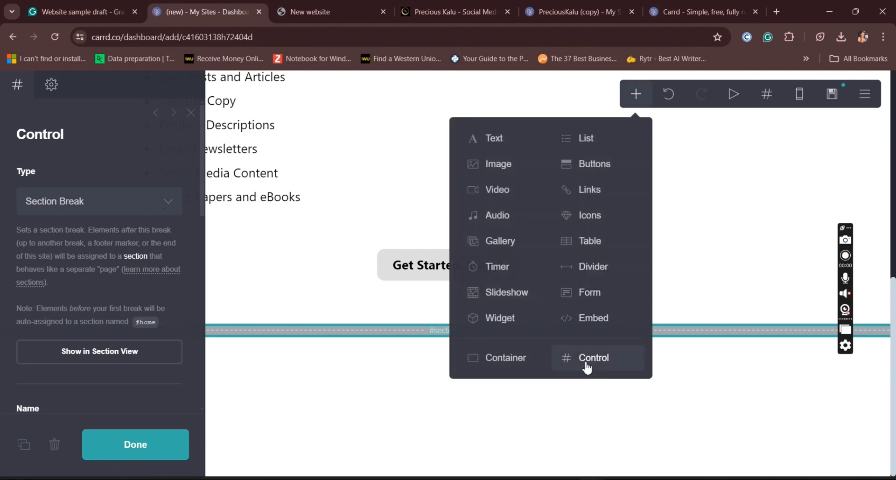
{"action": "left_click", "coordinate": [409, 332]}
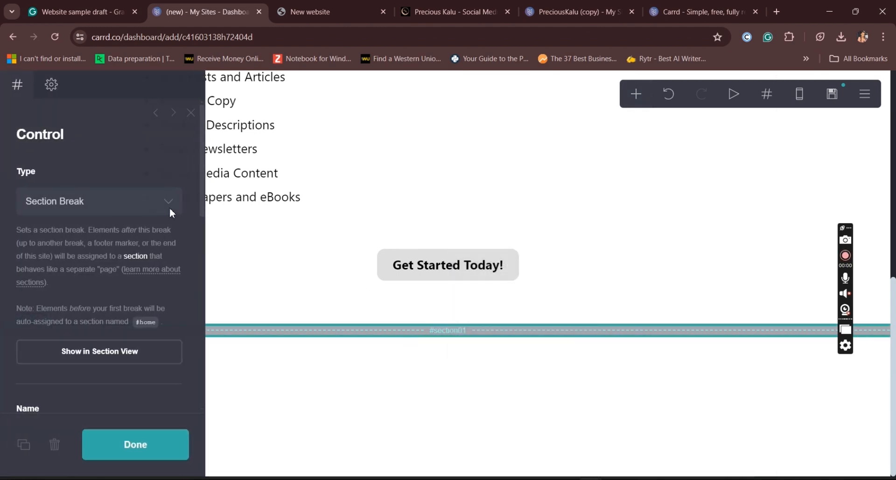
{"action": "scroll", "coordinate": [198, 230], "scroll_direction": "down", "scroll_amount": 5}
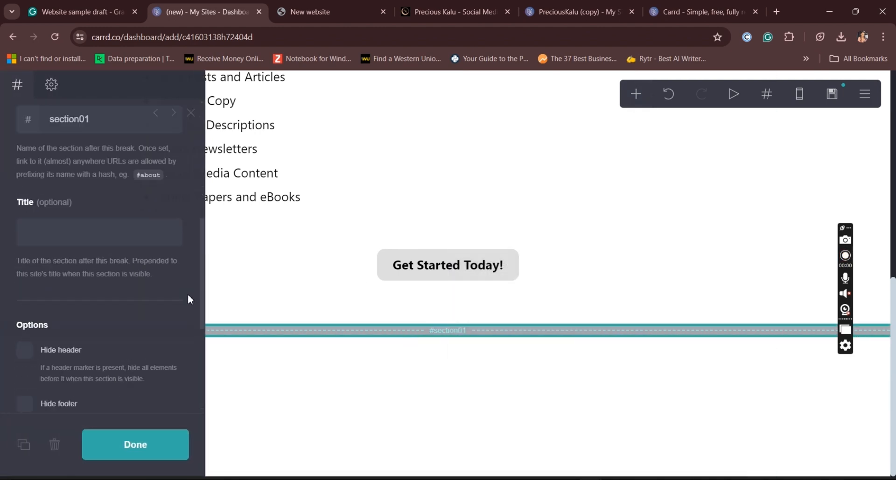
{"action": "scroll", "coordinate": [193, 267], "scroll_direction": "up", "scroll_amount": 1}
{"action": "left_click_drag", "start_coordinate": [96, 217], "coordinate": [48, 216]}
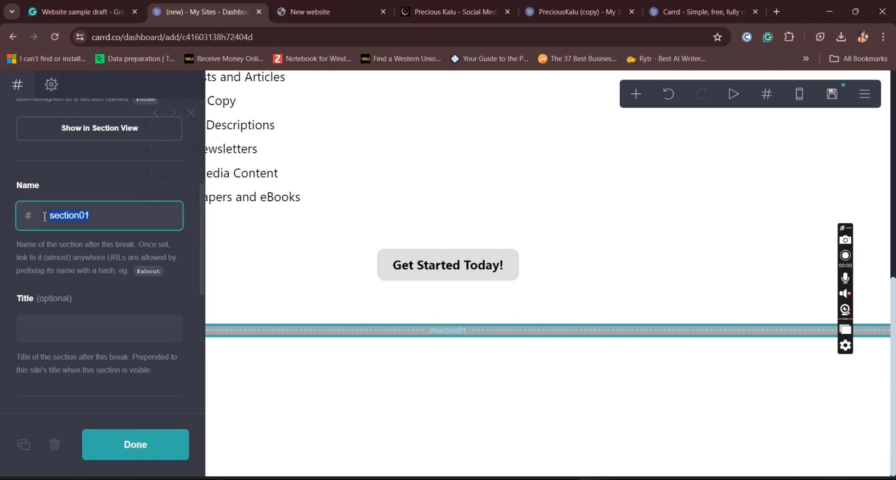
{"action": "type", "text": "A"}
{"action": "key", "text": "BackSpace"}
{"action": "type", "text": "about"}
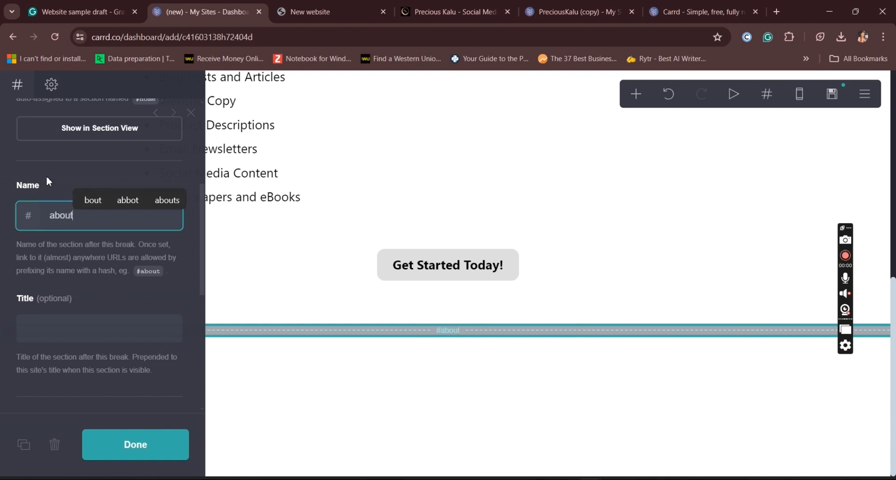
{"action": "left_click", "coordinate": [46, 185]}
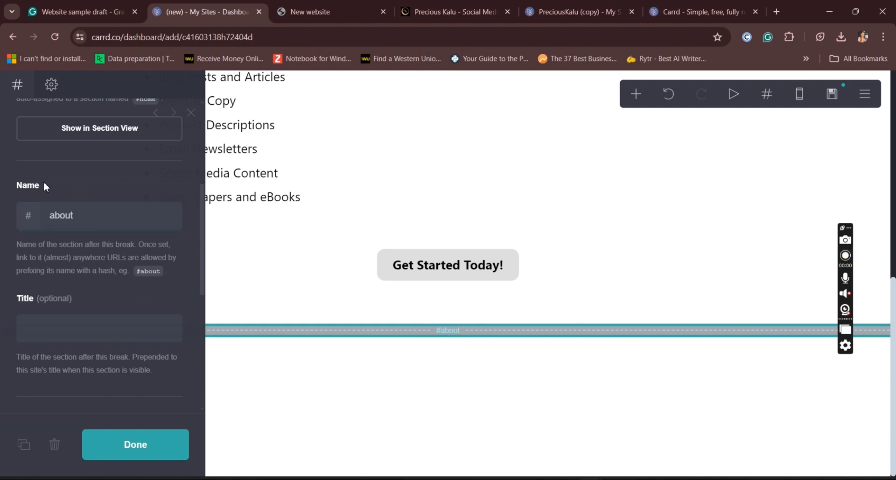
Try adding a container with a divider inside it to the about section, and undo both additions
{"action": "left_click", "coordinate": [398, 356]}
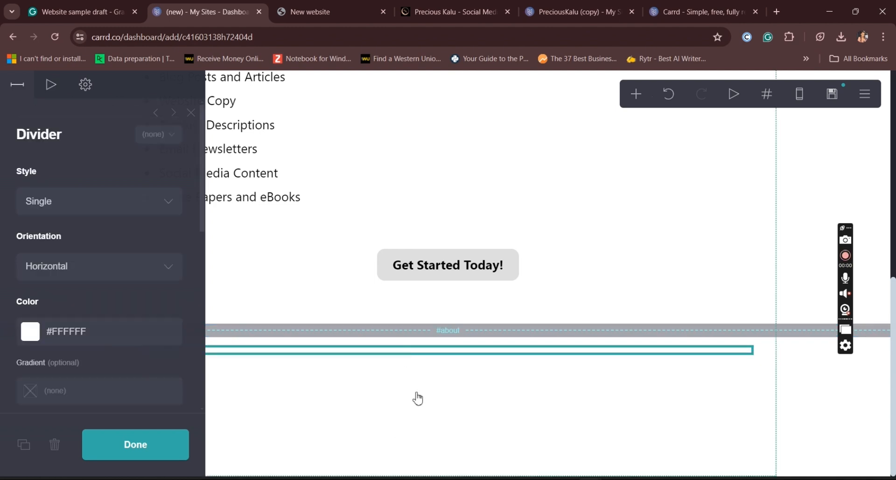
{"action": "left_click", "coordinate": [636, 97]}
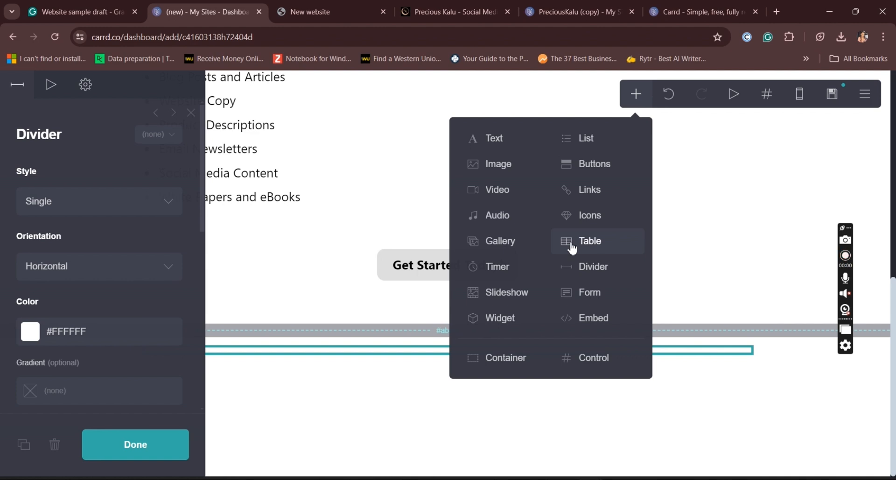
{"action": "left_click", "coordinate": [516, 358]}
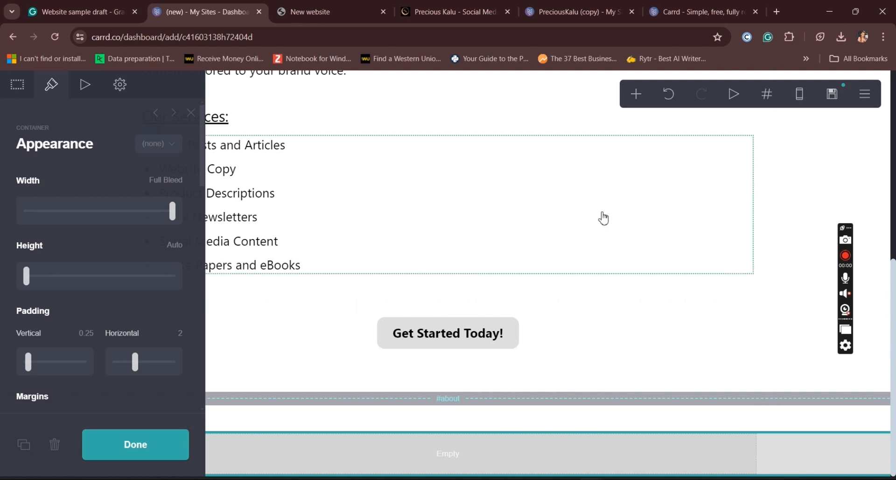
{"action": "left_click", "coordinate": [636, 95]}
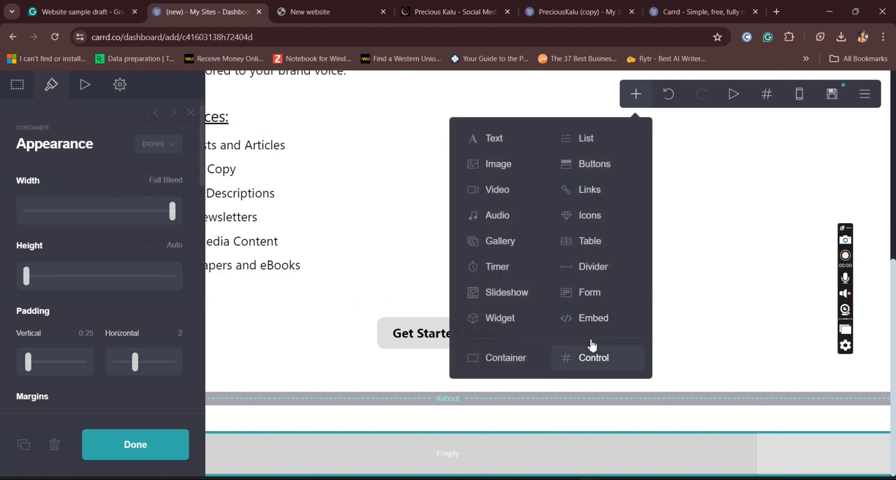
{"action": "left_click", "coordinate": [590, 268]}
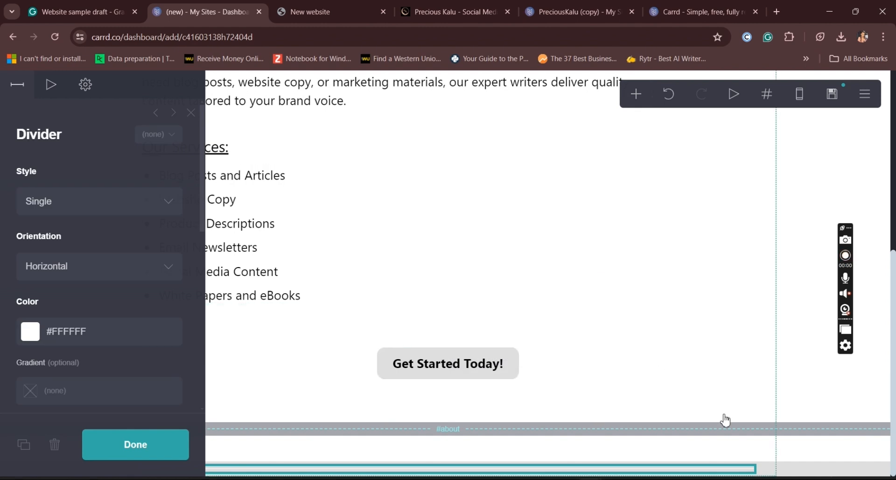
{"action": "left_click", "coordinate": [669, 94]}
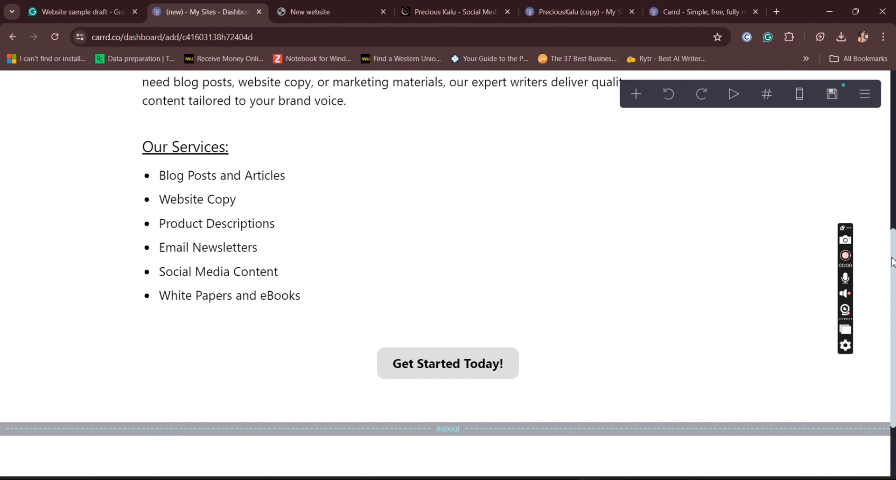
Duplicate the divider below the about section break and insert a container between the two dividers
{"action": "scroll", "coordinate": [893, 262], "scroll_direction": "down", "scroll_amount": 2}
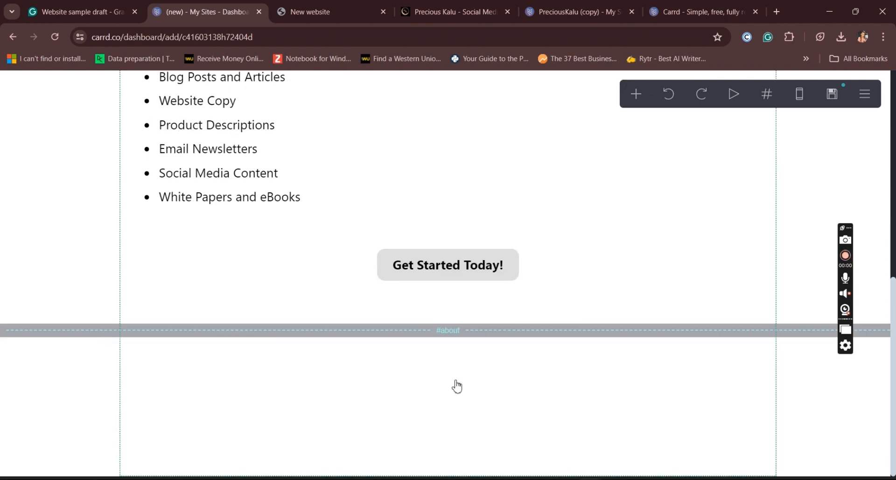
{"action": "left_click", "coordinate": [430, 359]}
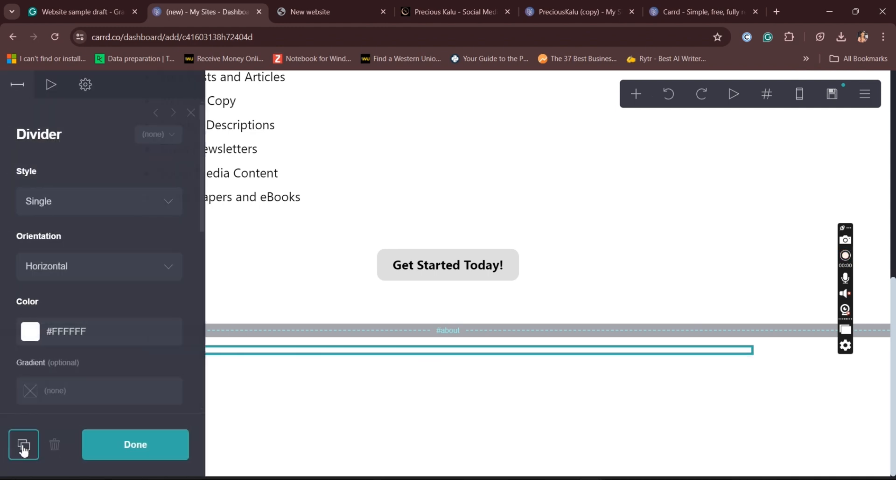
{"action": "left_click", "coordinate": [24, 450]}
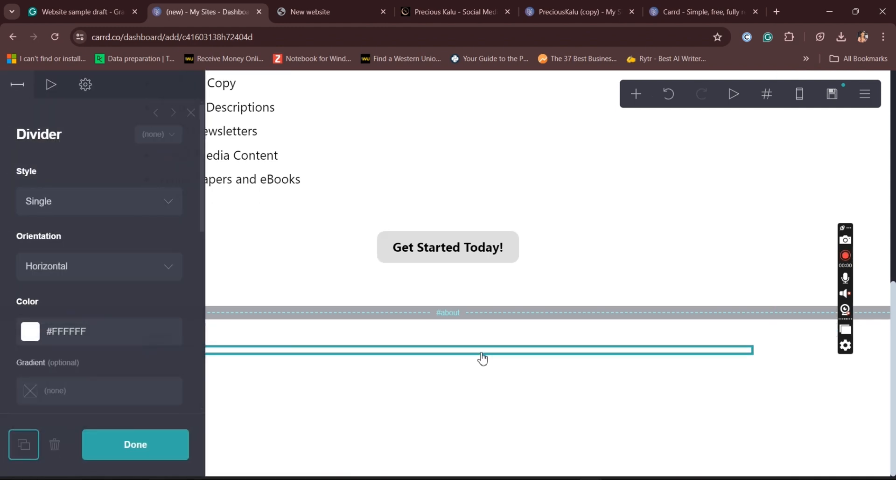
{"action": "left_click", "coordinate": [638, 95]}
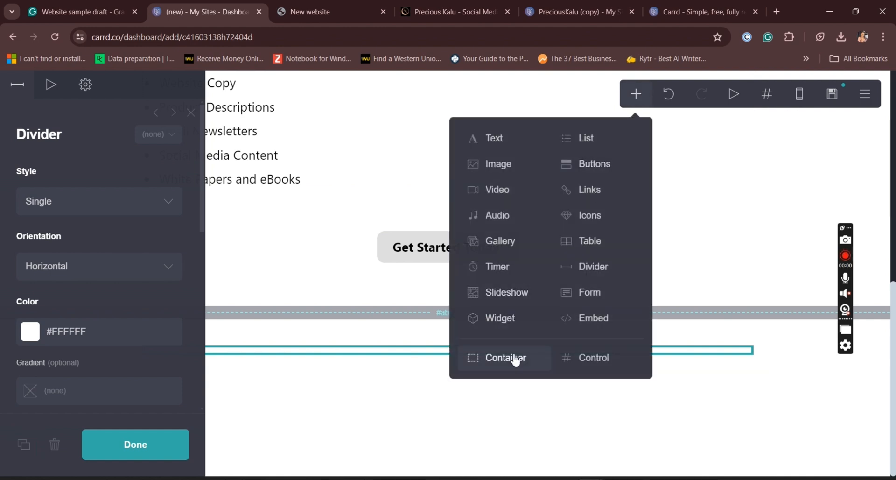
{"action": "left_click", "coordinate": [515, 359]}
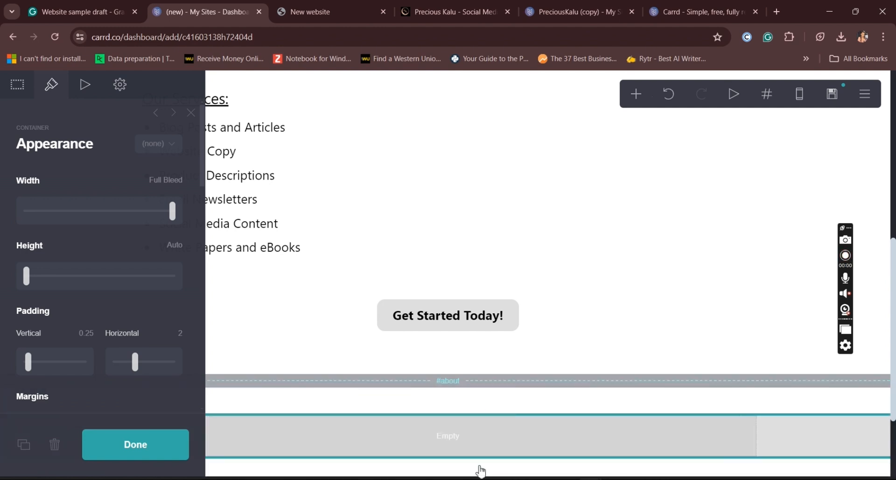
{"action": "left_click", "coordinate": [476, 471]}
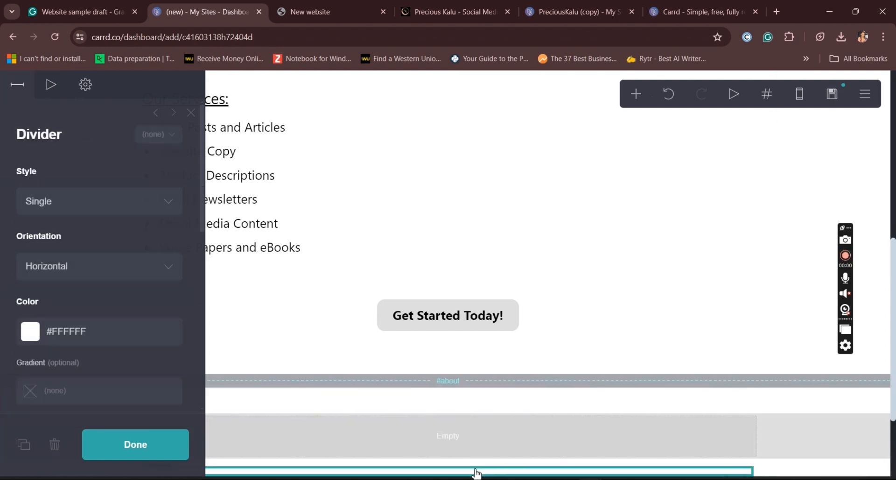
{"action": "scroll", "coordinate": [894, 306], "scroll_direction": "down", "scroll_amount": 3}
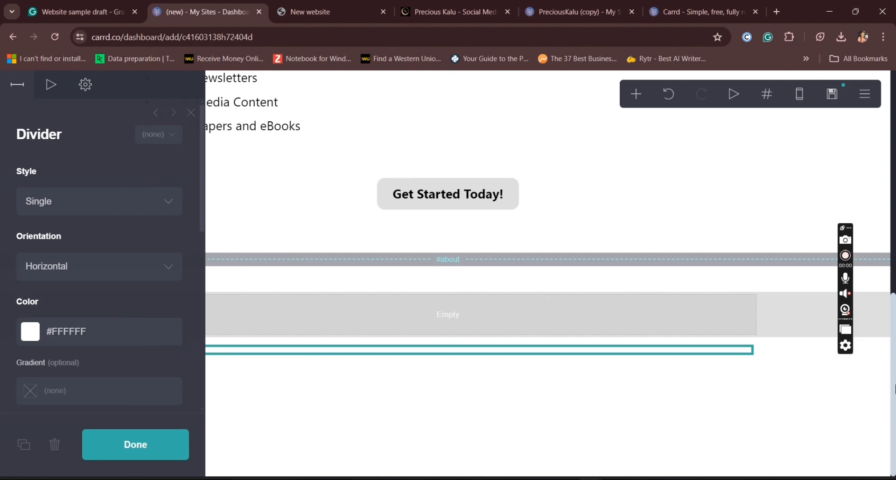
Change the background type of the empty full-bleed container in the about section from a color to an image
{"action": "left_click", "coordinate": [471, 329]}
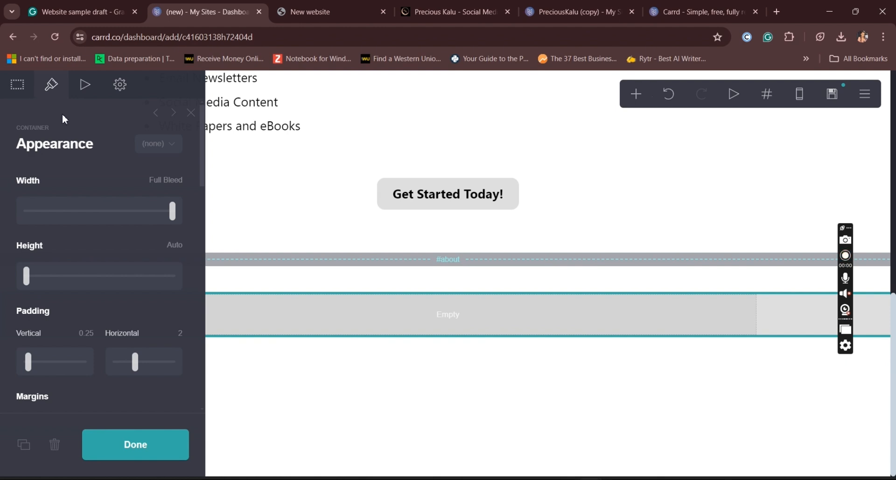
{"action": "left_click_drag", "start_coordinate": [203, 176], "coordinate": [210, 326]}
{"action": "left_click", "coordinate": [147, 227]}
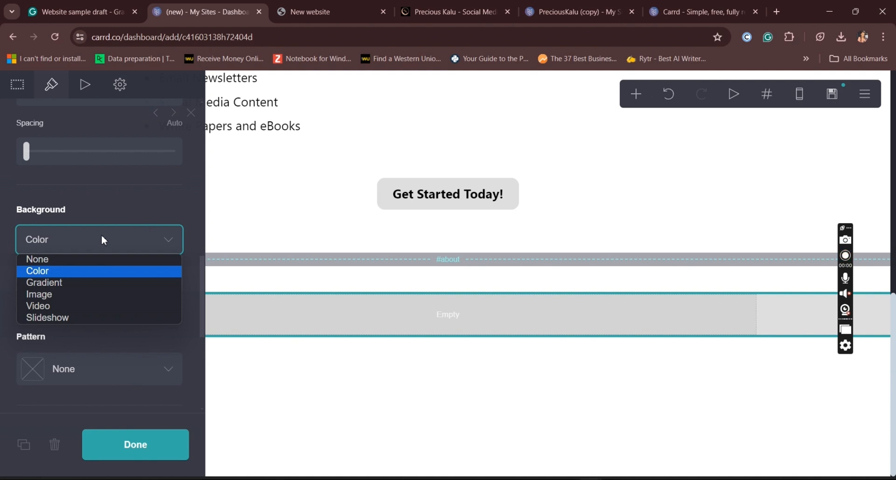
{"action": "left_click", "coordinate": [54, 295]}
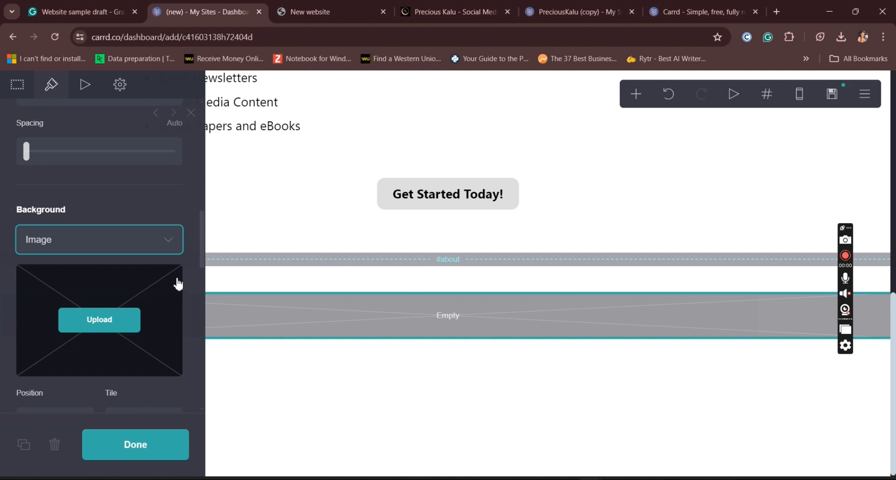
{"action": "mouse_move", "coordinate": [203, 235]}
{"action": "left_mouse_down"}
{"action": "mouse_move", "coordinate": [206, 260]}
{"action": "mouse_move", "coordinate": [206, 240]}
{"action": "left_mouse_up"}
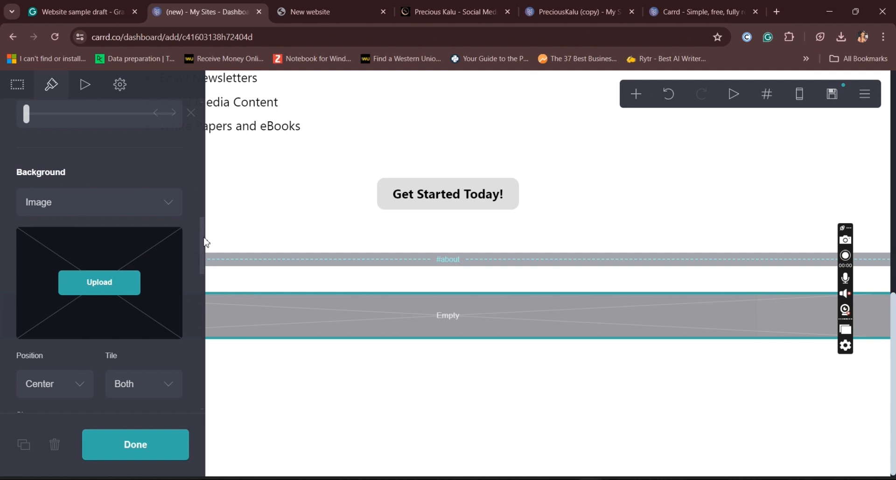
Upload the portrait image "5 (2)" from the Downloads folder as the container's background
{"action": "left_click", "coordinate": [107, 291]}
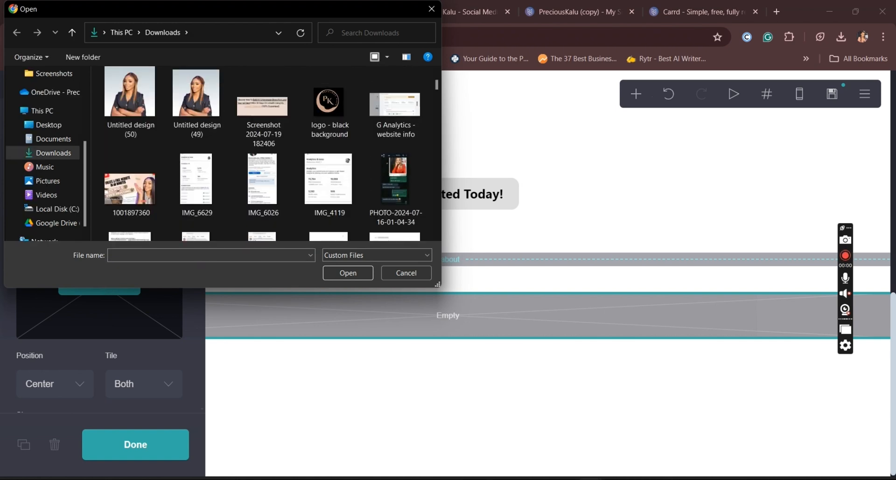
{"action": "scroll", "coordinate": [263, 154], "scroll_direction": "down", "scroll_amount": 3}
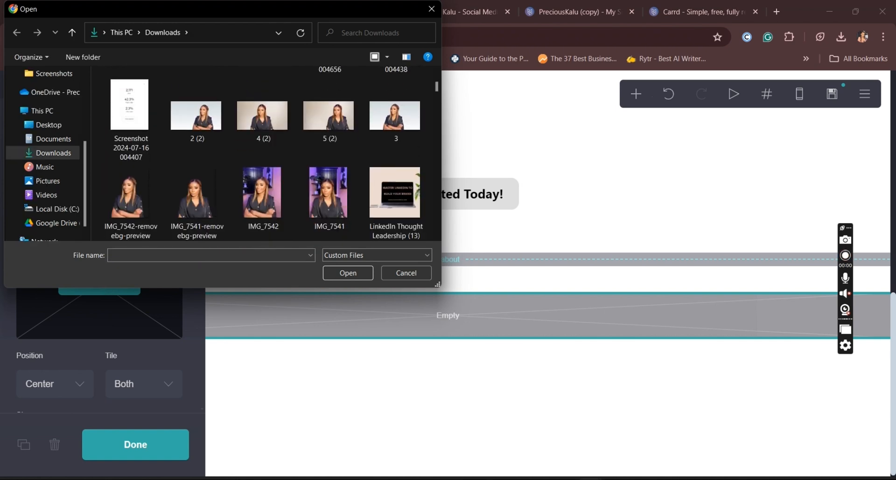
{"action": "left_click", "coordinate": [267, 106]}
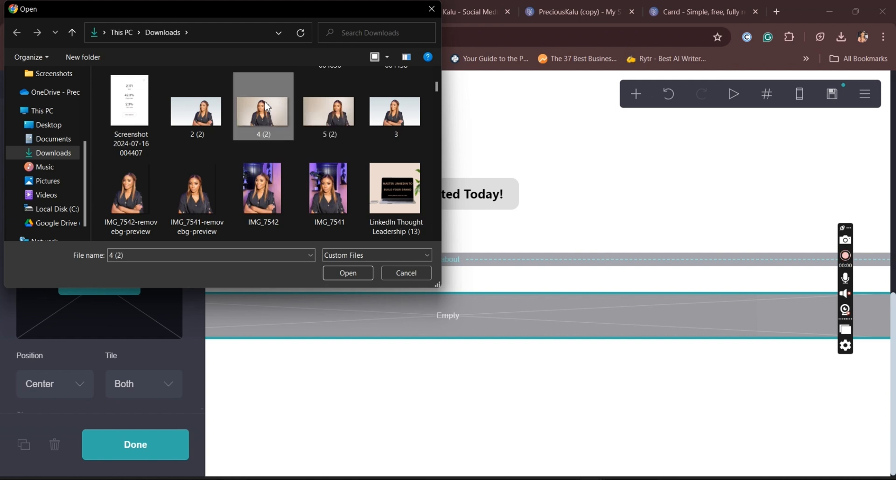
{"action": "left_click", "coordinate": [333, 109]}
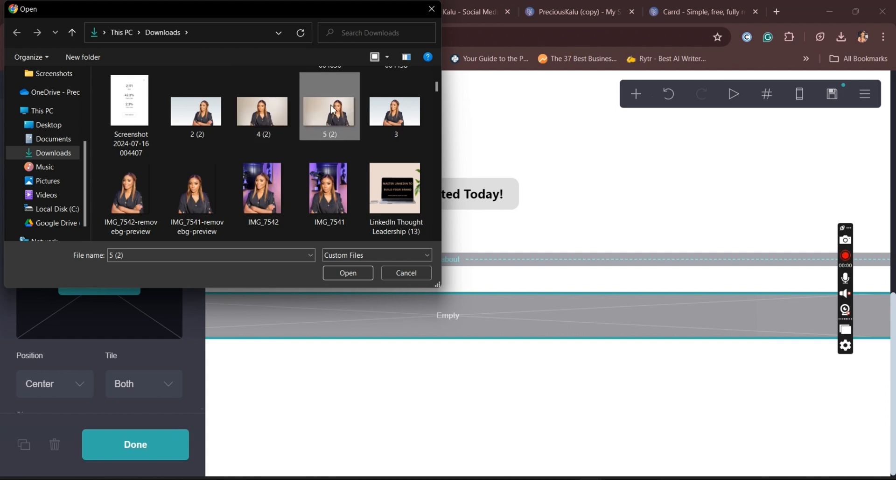
{"action": "double_click", "coordinate": [332, 109]}
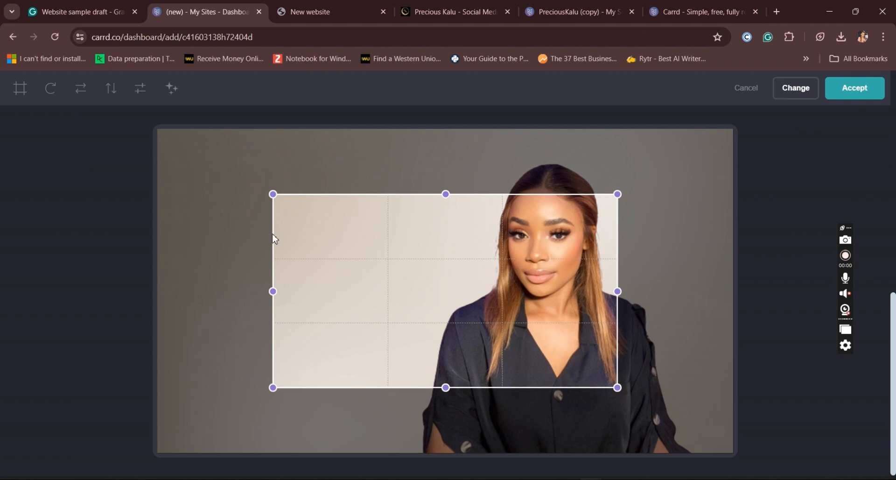
Expand the crop area to cover the whole portrait image and accept the crop
{"action": "left_click_drag", "start_coordinate": [272, 193], "coordinate": [159, 130]}
{"action": "left_click_drag", "start_coordinate": [624, 392], "coordinate": [733, 452]}
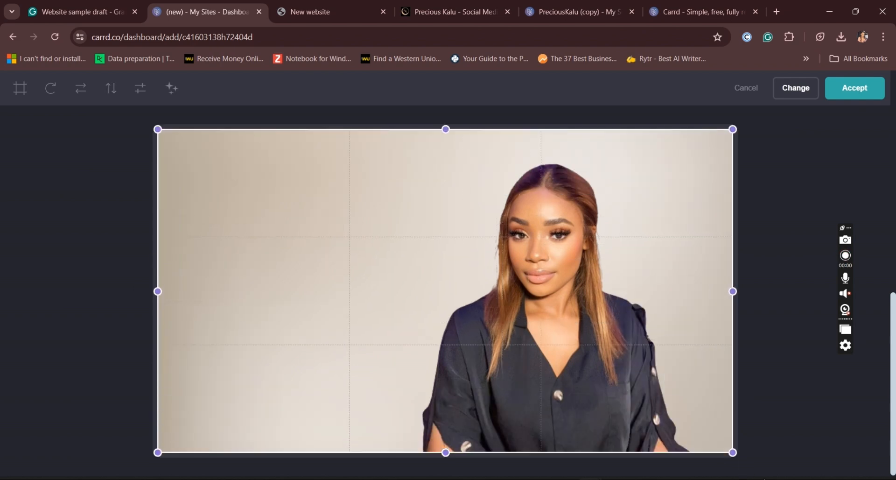
{"action": "left_click", "coordinate": [847, 91]}
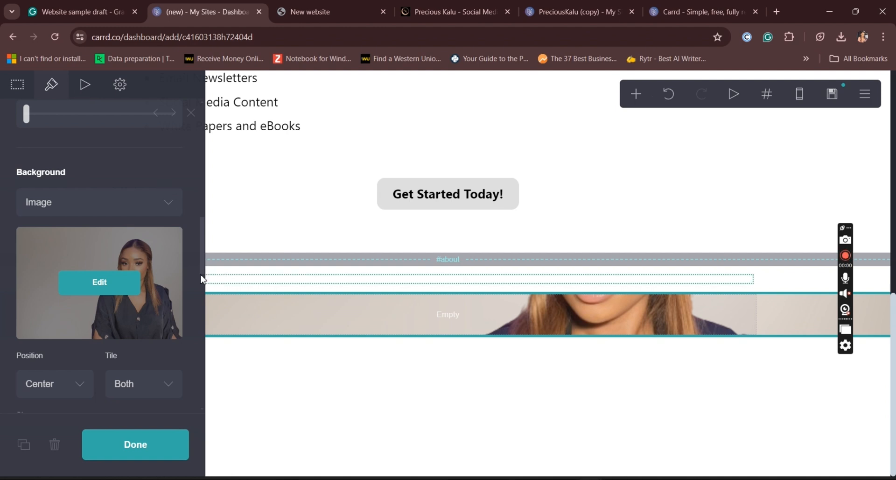
Set the height of the about container to 42
{"action": "left_click_drag", "start_coordinate": [202, 265], "coordinate": [197, 164]}
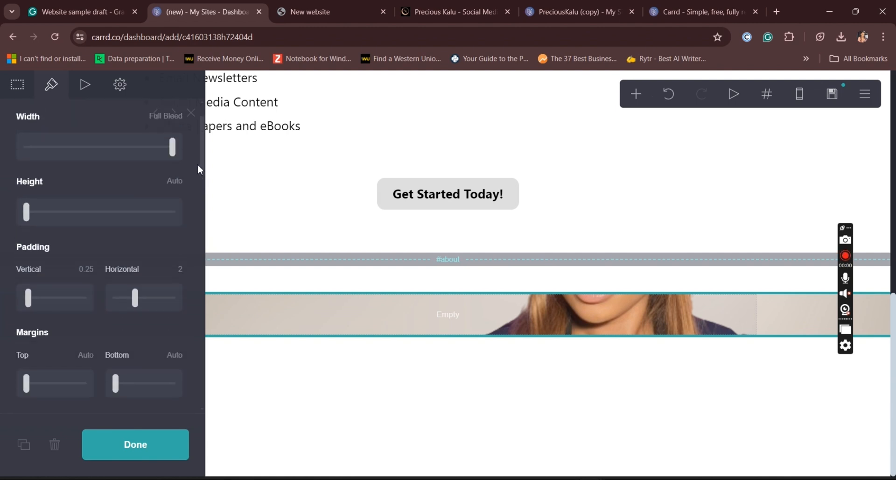
{"action": "left_click_drag", "start_coordinate": [27, 211], "coordinate": [138, 236]}
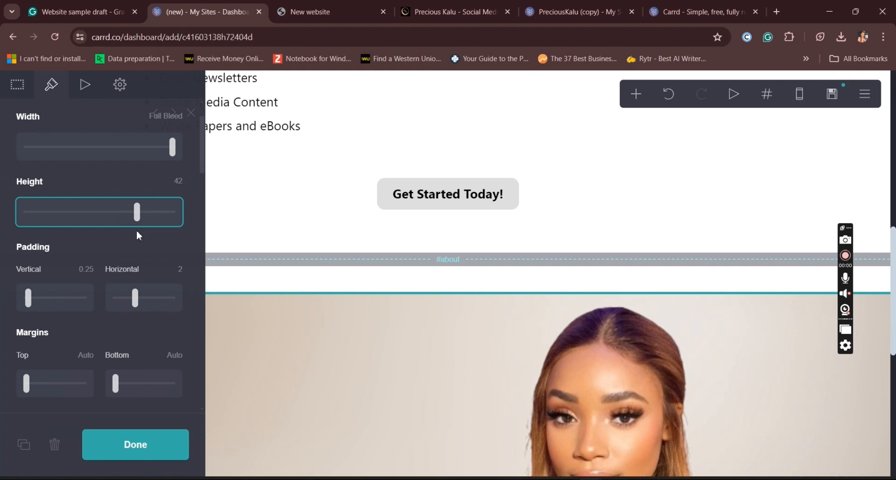
{"action": "left_click_drag", "start_coordinate": [893, 241], "coordinate": [893, 348]}
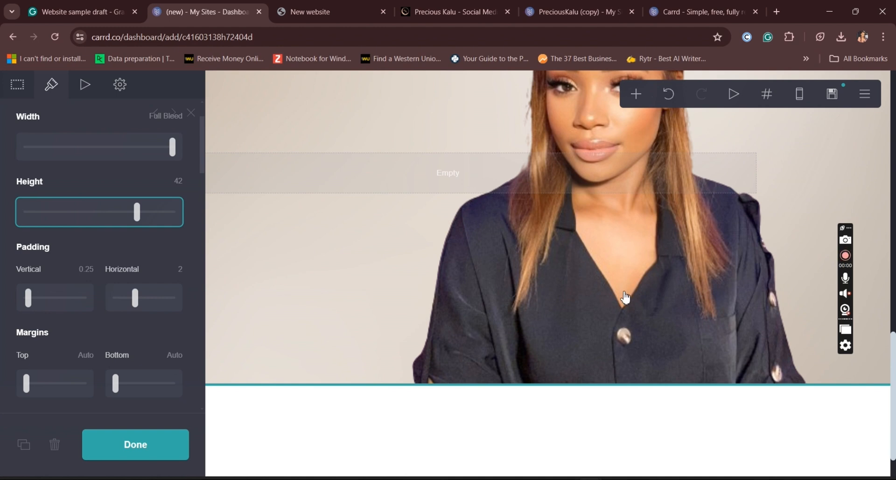
Set the background image's parallax to Very Fast and finish editing the container
{"action": "left_click_drag", "start_coordinate": [201, 164], "coordinate": [213, 309]}
{"action": "left_click", "coordinate": [39, 307]}
{"action": "left_click_drag", "start_coordinate": [39, 306], "coordinate": [55, 308]}
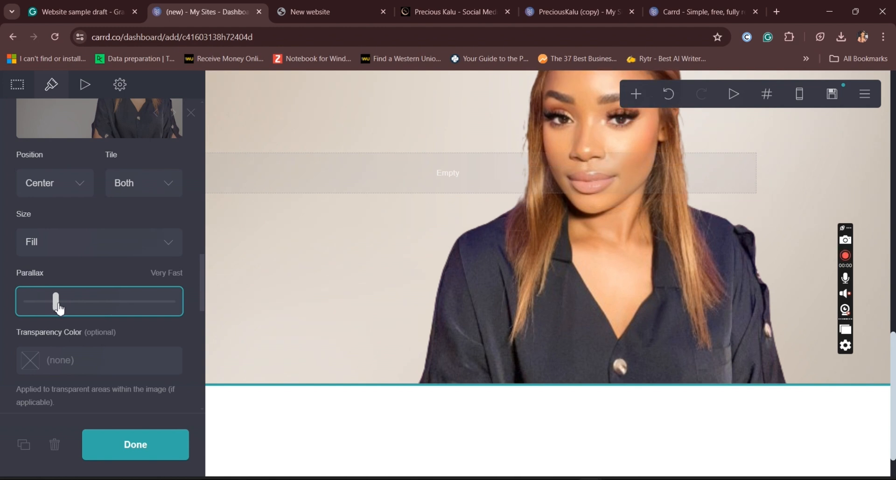
{"action": "left_click", "coordinate": [158, 456]}
Add a text element inside the about container with the portrait background
{"action": "left_click_drag", "start_coordinate": [894, 390], "coordinate": [894, 433]}
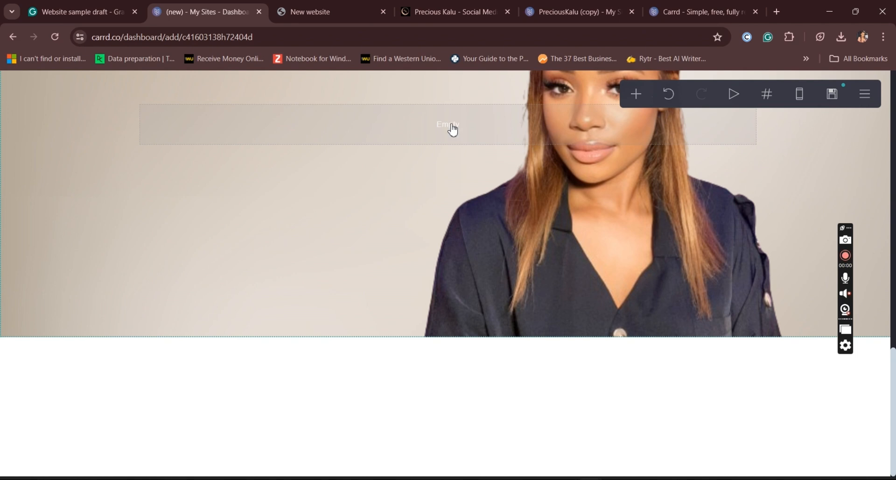
{"action": "left_click", "coordinate": [597, 128]}
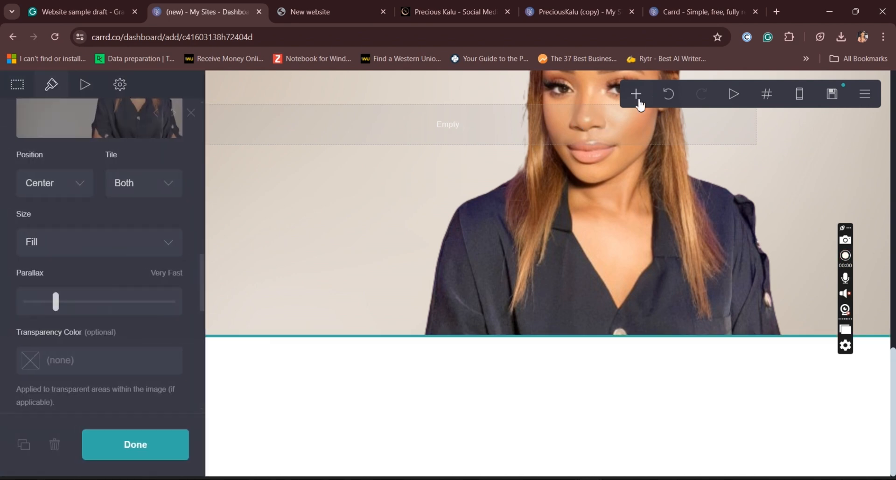
{"action": "left_click", "coordinate": [637, 102]}
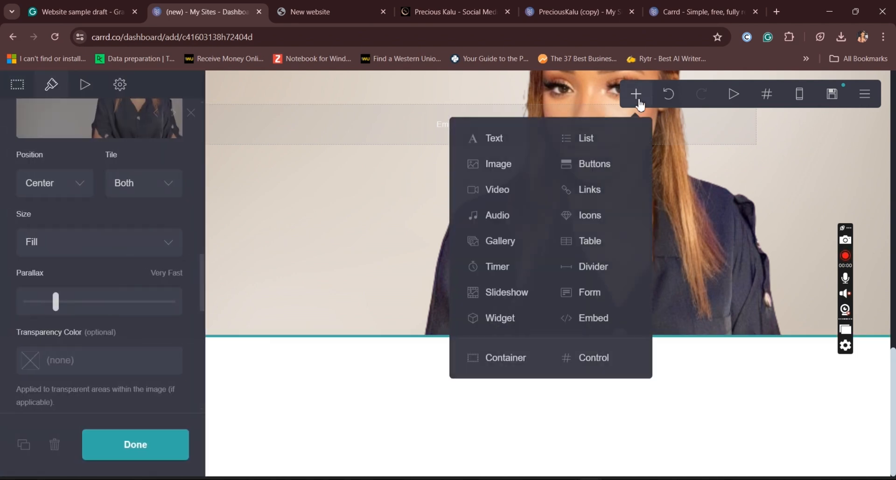
{"action": "left_click", "coordinate": [497, 140]}
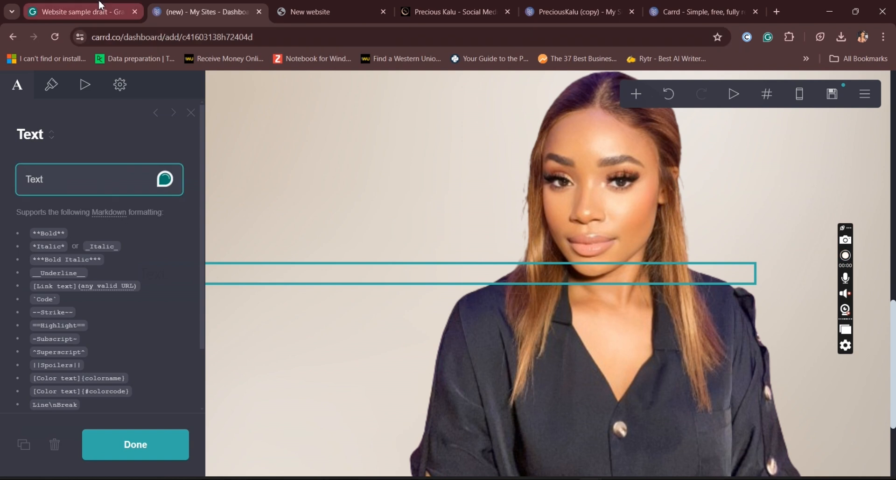
Check the about heading in the Grammarly website draft, return to Carrd and select the new text element's placeholder text for replacement
{"action": "left_click", "coordinate": [100, 6]}
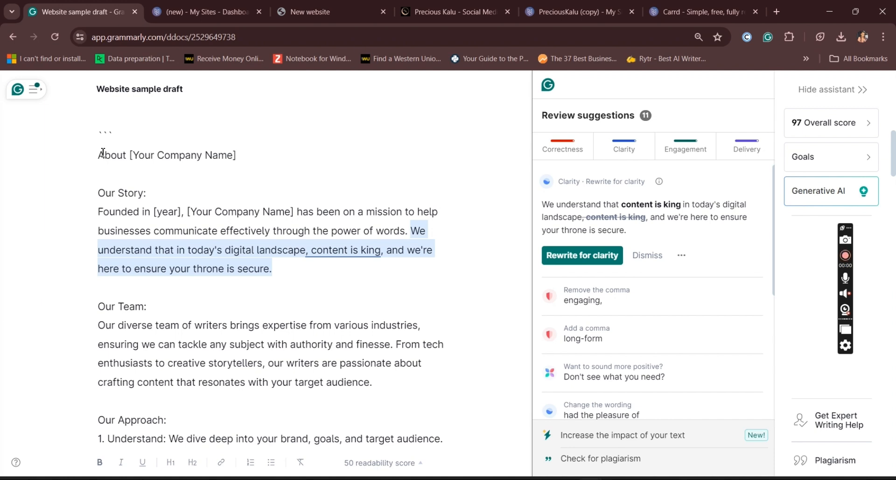
{"action": "left_click", "coordinate": [208, 9]}
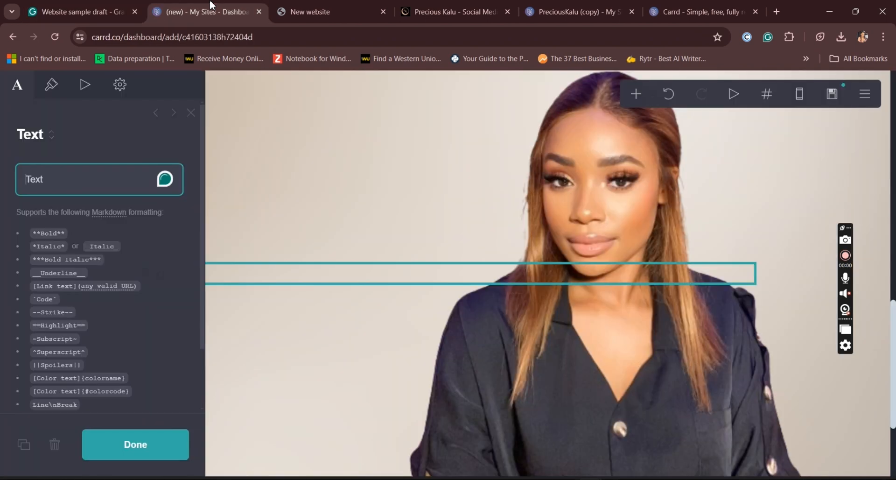
{"action": "double_click", "coordinate": [22, 179]}
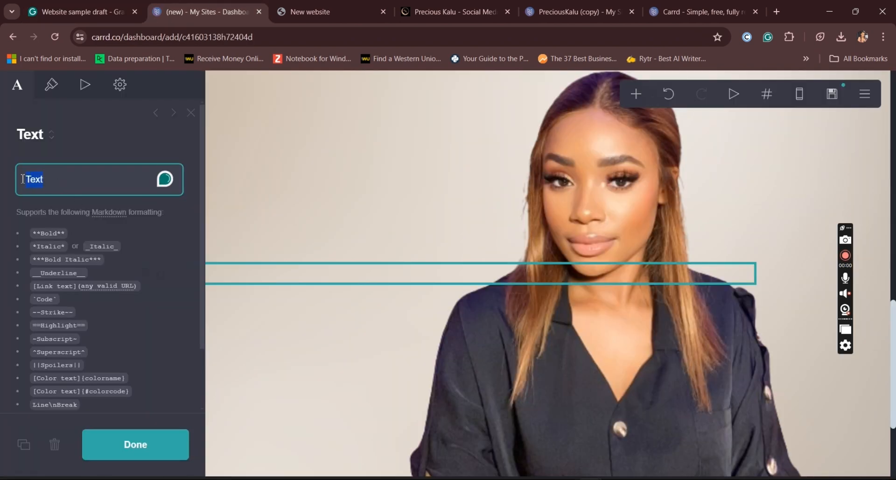
Replace the text element's placeholder with "Welcome to our company where we uphold a good culture" and finish editing
{"action": "type", "text": "Welcome "}
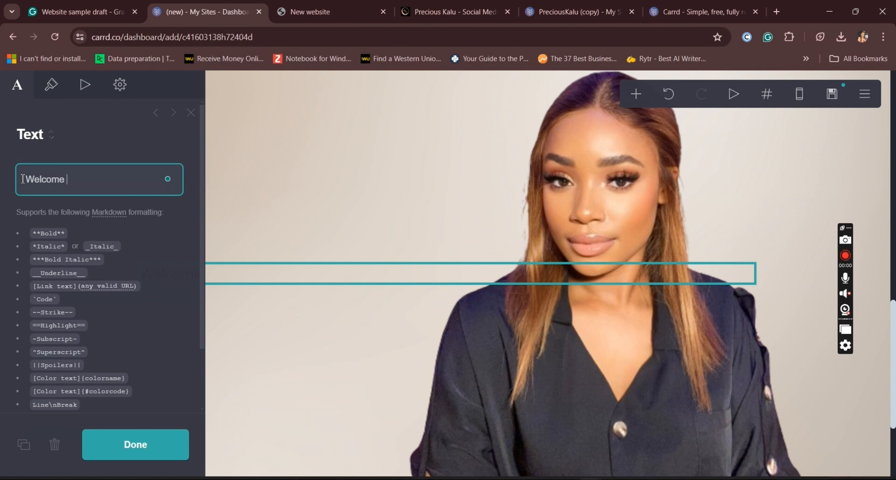
{"action": "type", "text": "to our"}
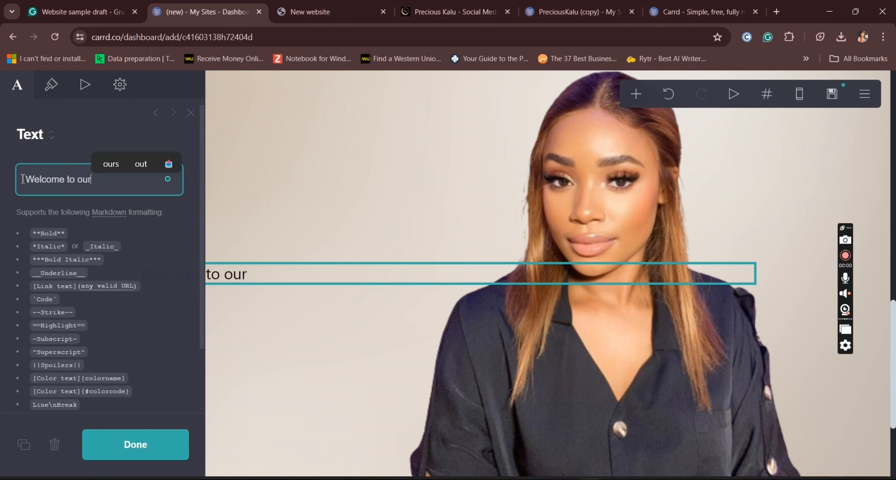
{"action": "type", "text": " compa"}
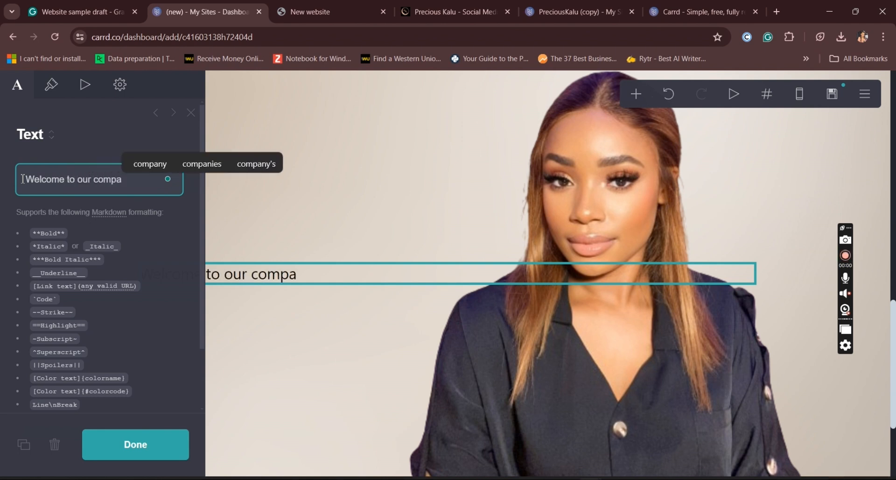
{"action": "type", "text": "ny "}
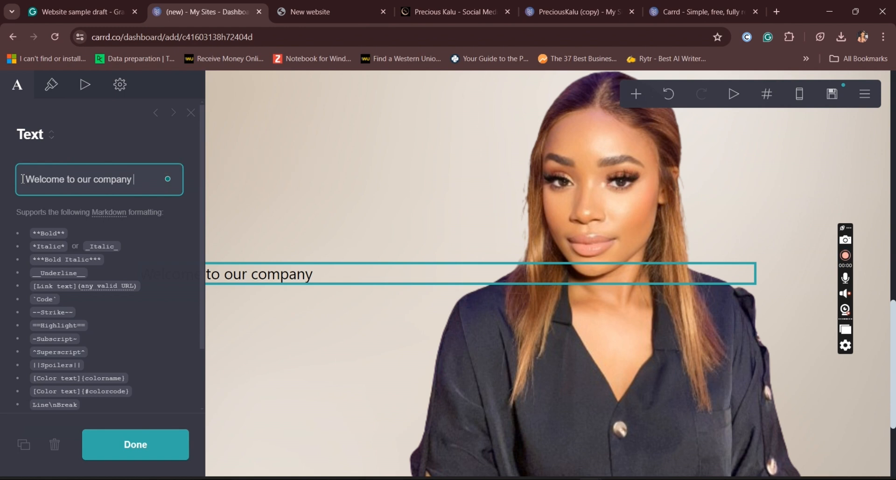
{"action": "type", "text": "where "}
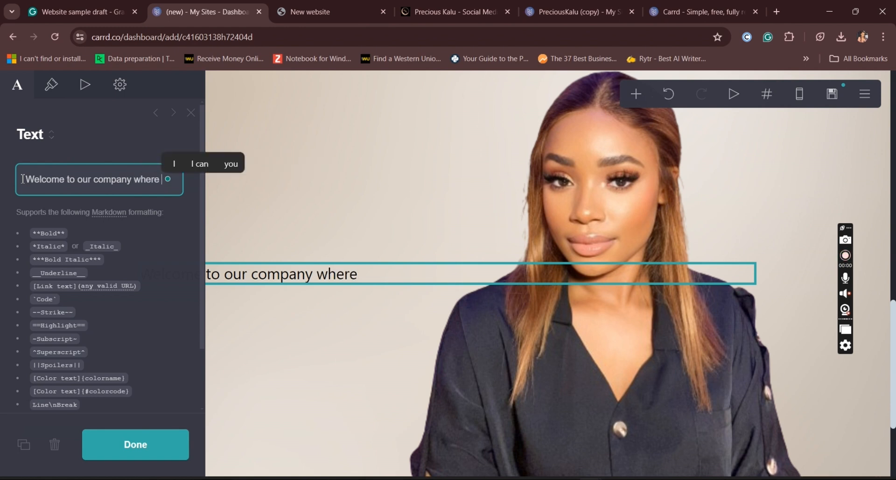
{"action": "type", "text": "di"}
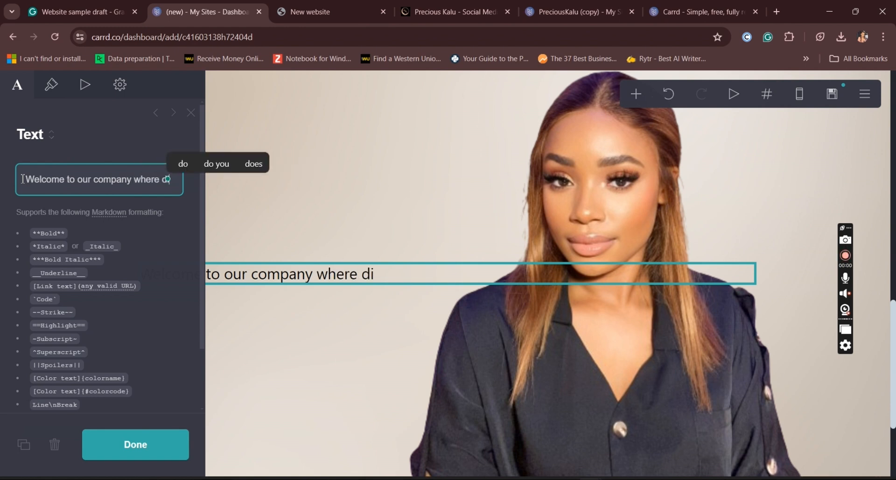
{"action": "type", "text": "veris"}
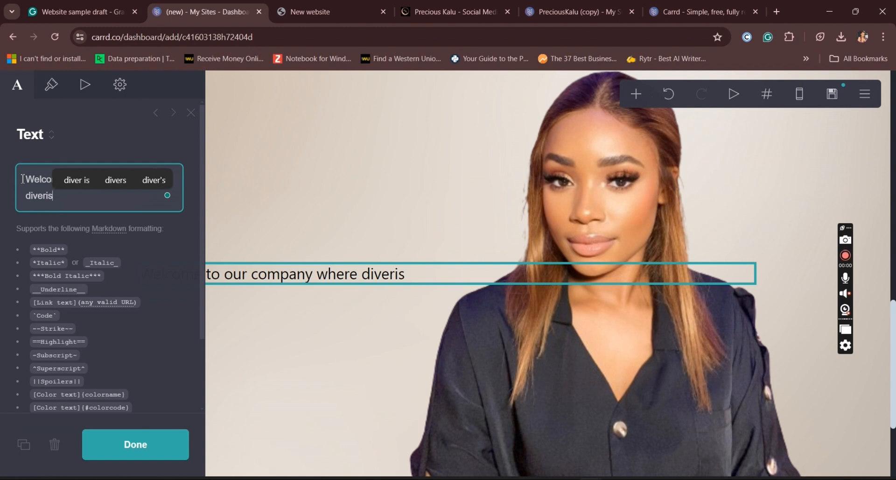
{"action": "key", "text": "BackSpace"}
{"action": "key", "text": "BackSpace"}
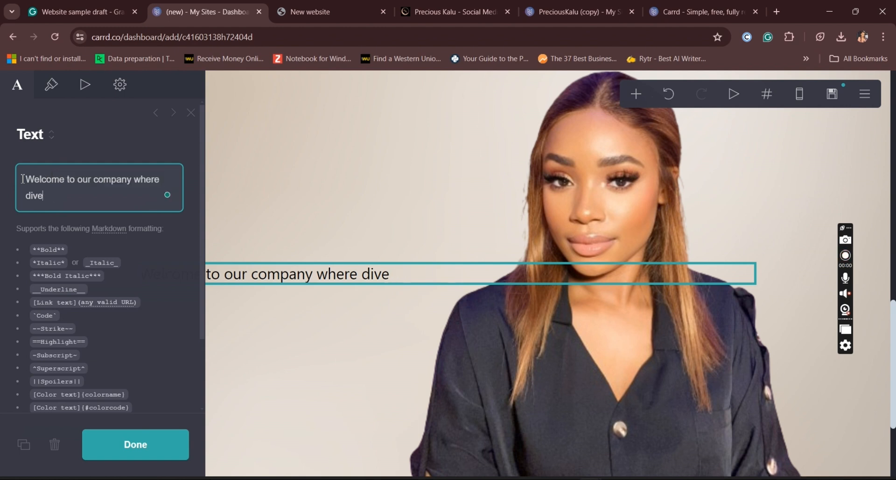
{"action": "key", "text": "BackSpace"}
{"action": "key", "text": "BackSpace"}
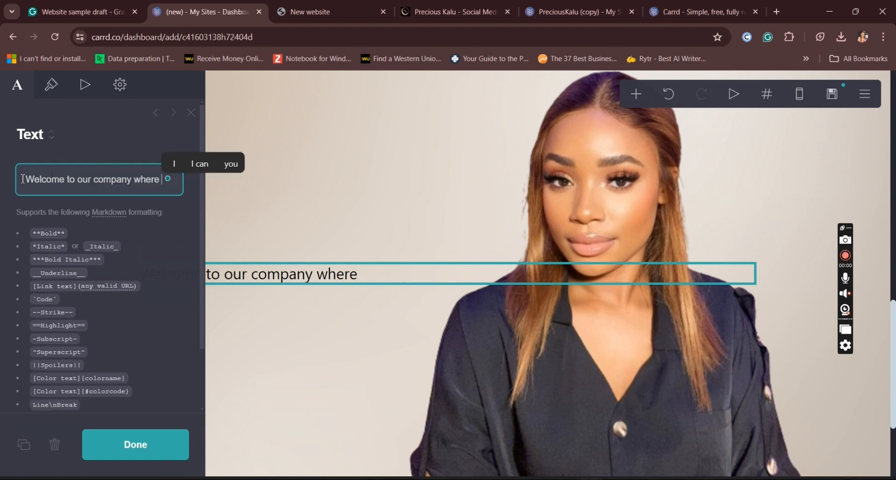
{"action": "type", "text": "equ"}
{"action": "key", "text": "BackSpace"}
{"action": "type", "text": "we u"}
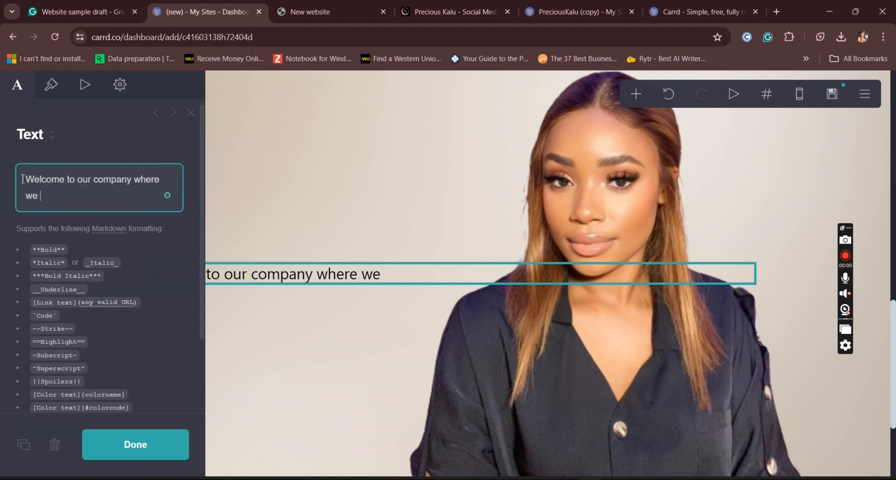
{"action": "type", "text": "phold "}
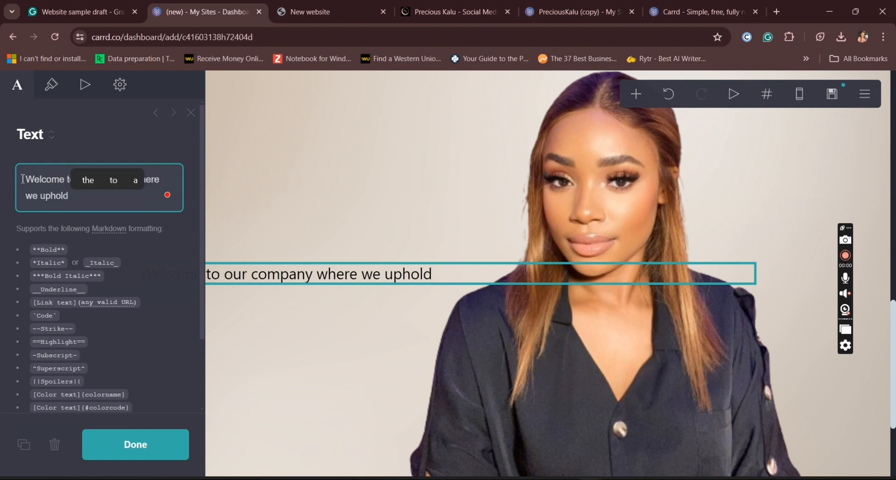
{"action": "type", "text": "a"}
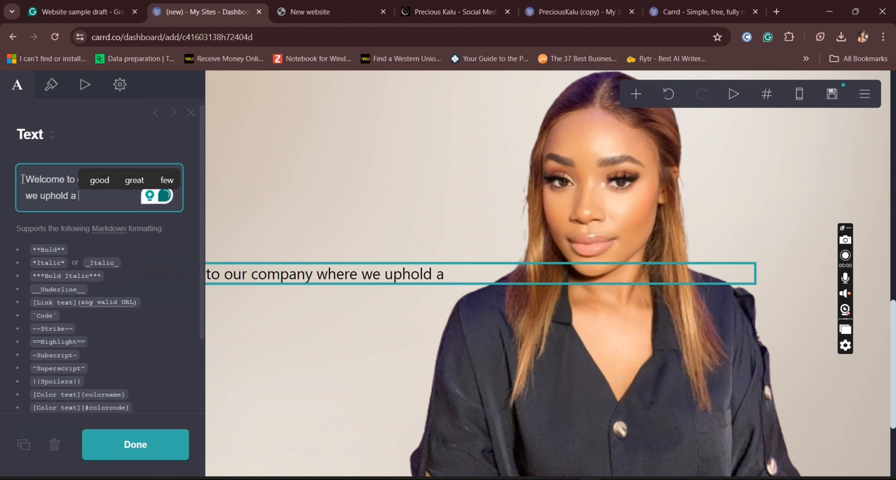
{"action": "type", "text": " go"}
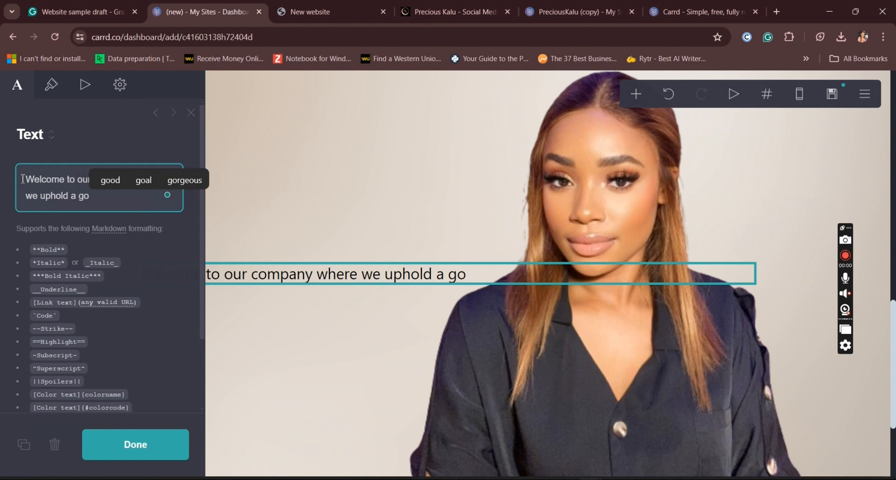
{"action": "type", "text": "od culture"}
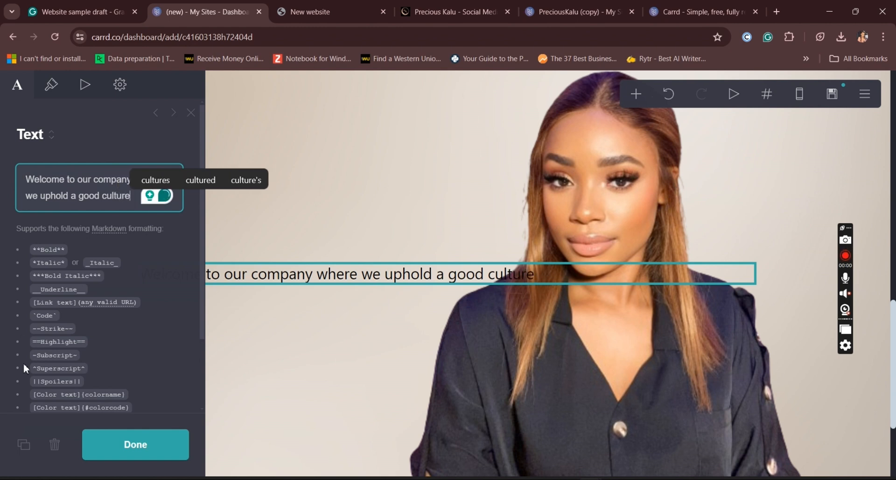
{"action": "left_click", "coordinate": [166, 451]}
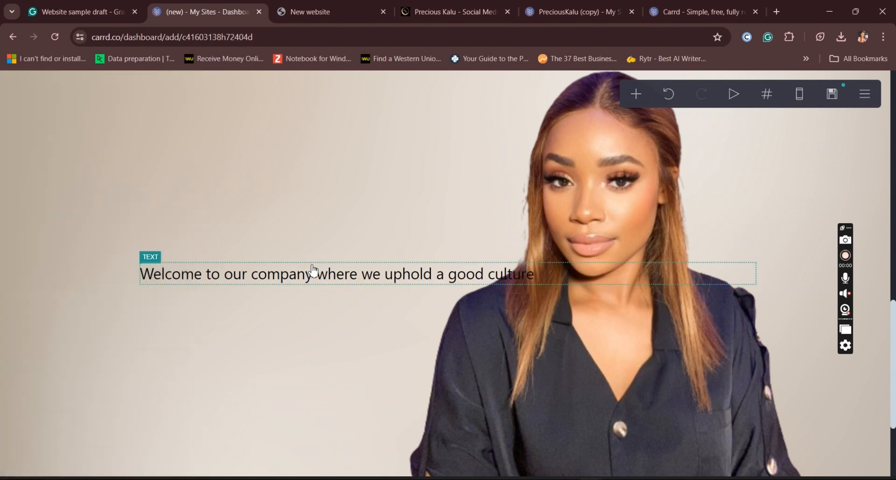
Narrow the welcome text element's width to 33.125 in its appearance settings
{"action": "left_click", "coordinate": [314, 271]}
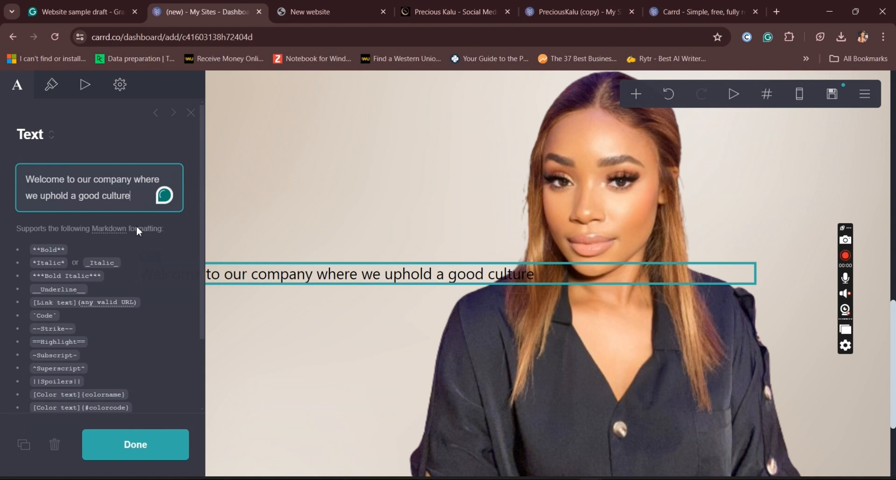
{"action": "left_click", "coordinate": [58, 93]}
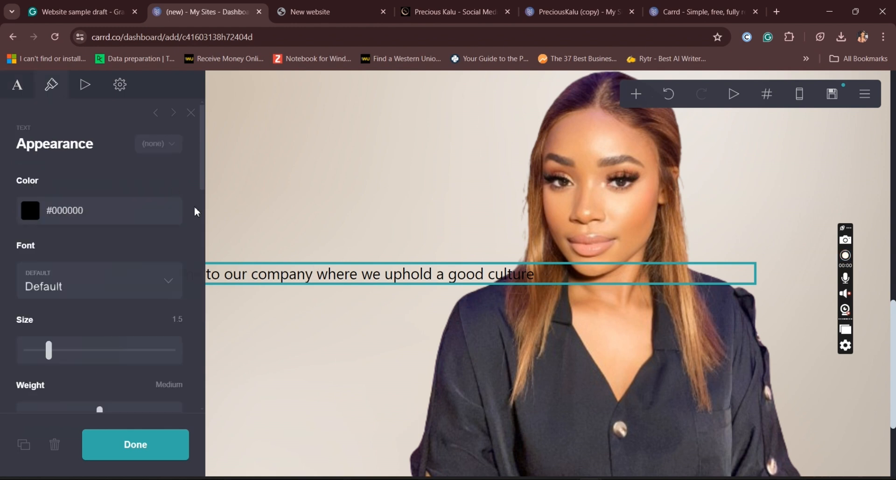
{"action": "left_click_drag", "start_coordinate": [205, 180], "coordinate": [206, 301]}
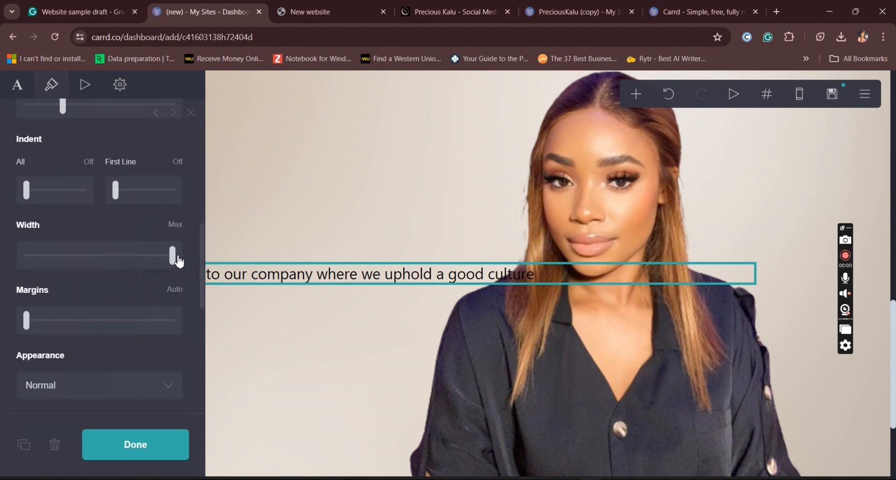
{"action": "left_click_drag", "start_coordinate": [176, 260], "coordinate": [72, 286]}
{"action": "left_click", "coordinate": [164, 446]}
Set the welcome text's line spacing to 1.875 and its weight to Semi Bold
{"action": "left_click", "coordinate": [262, 296]}
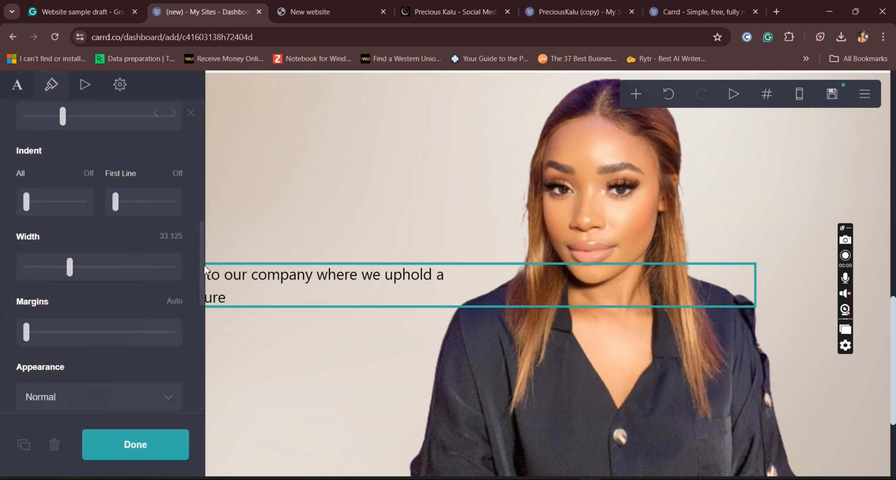
{"action": "left_click_drag", "start_coordinate": [206, 269], "coordinate": [209, 239]}
{"action": "scroll", "coordinate": [120, 237], "scroll_direction": "up", "scroll_amount": 3}
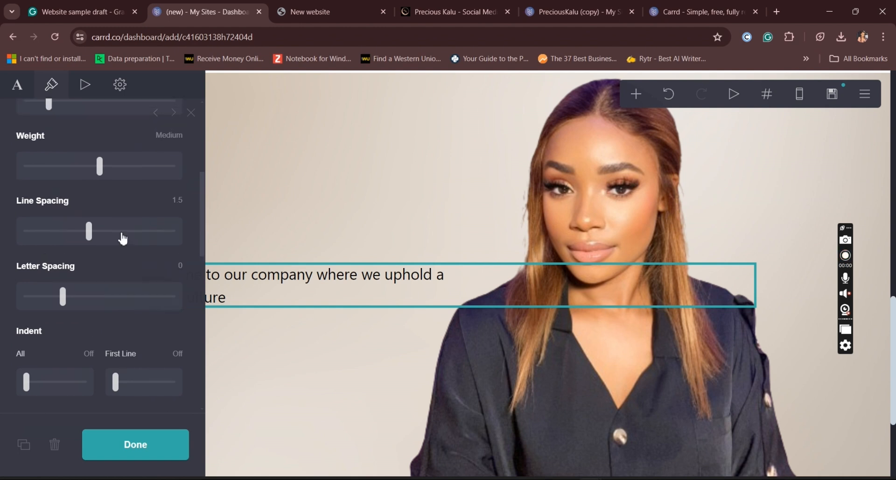
{"action": "left_click_drag", "start_coordinate": [90, 237], "coordinate": [121, 244]}
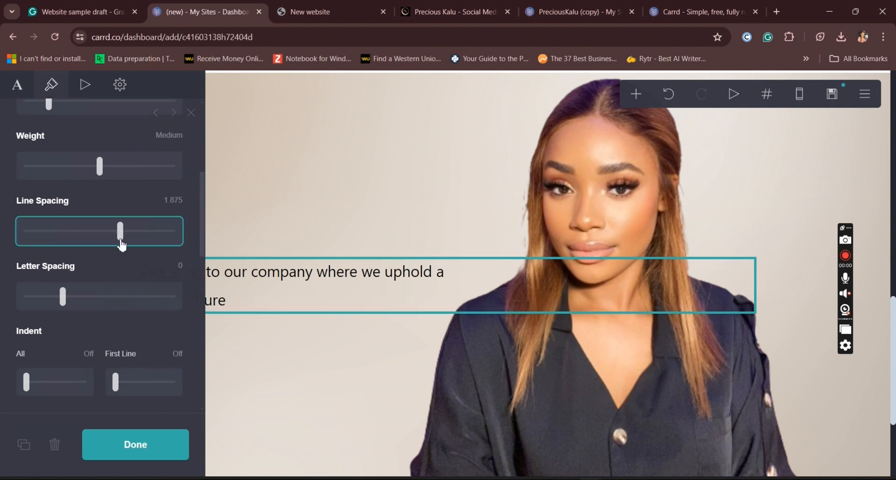
{"action": "left_click_drag", "start_coordinate": [99, 167], "coordinate": [118, 173]}
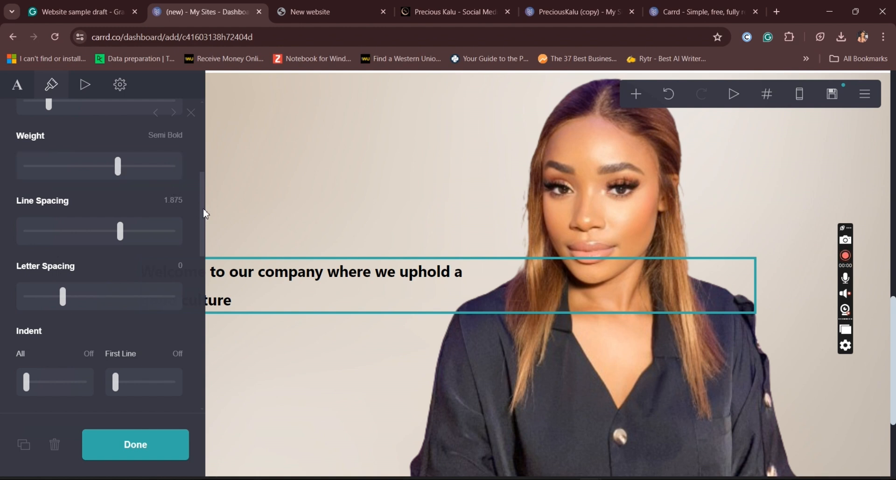
Increase the welcome text's font size to 2.125
{"action": "scroll", "coordinate": [204, 208], "scroll_direction": "up", "scroll_amount": 3}
{"action": "left_click", "coordinate": [50, 241]}
{"action": "left_click_drag", "start_coordinate": [52, 244], "coordinate": [66, 247]}
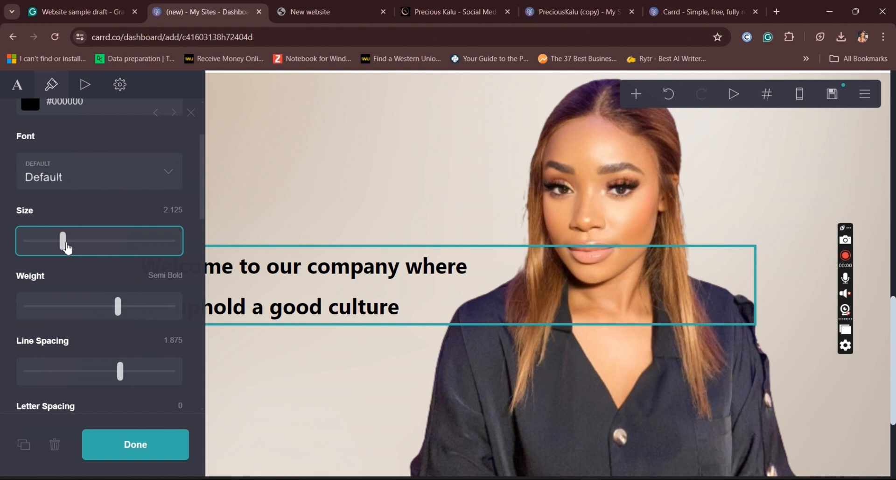
Apply a gradient to the welcome text using the dusty pink colour #BD8C8C
{"action": "left_click_drag", "start_coordinate": [204, 198], "coordinate": [206, 342]}
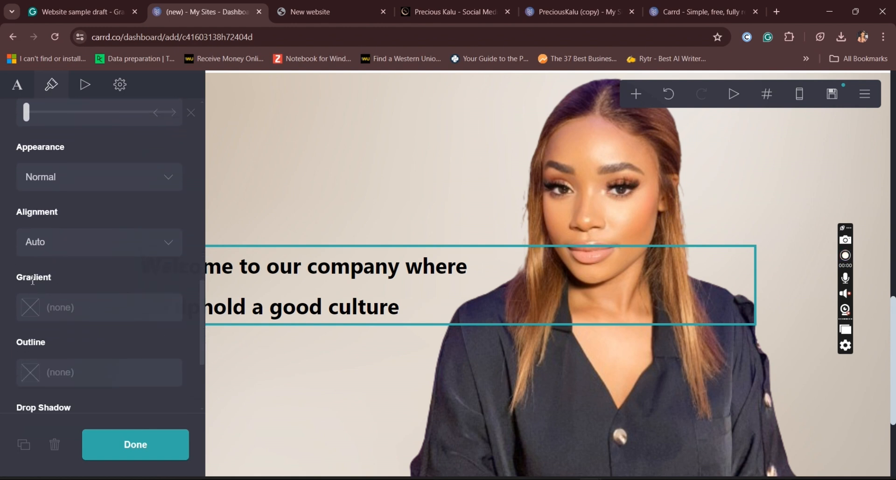
{"action": "left_click", "coordinate": [58, 316]}
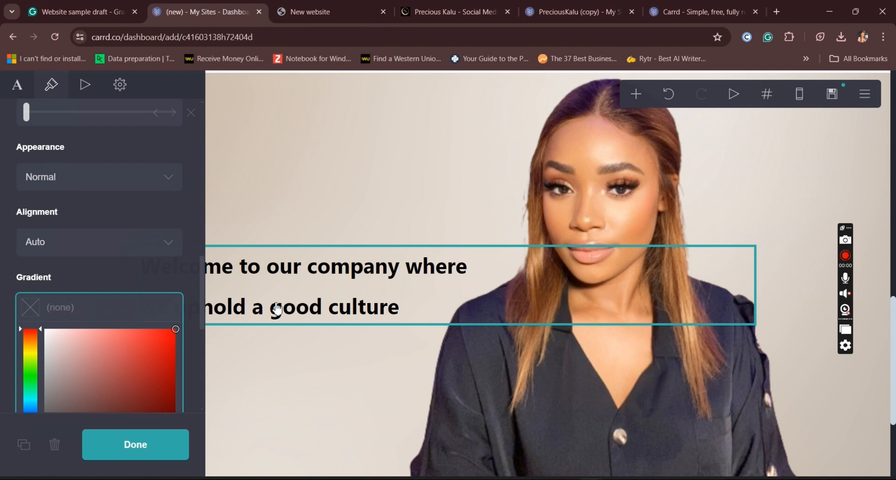
{"action": "left_click", "coordinate": [95, 342]}
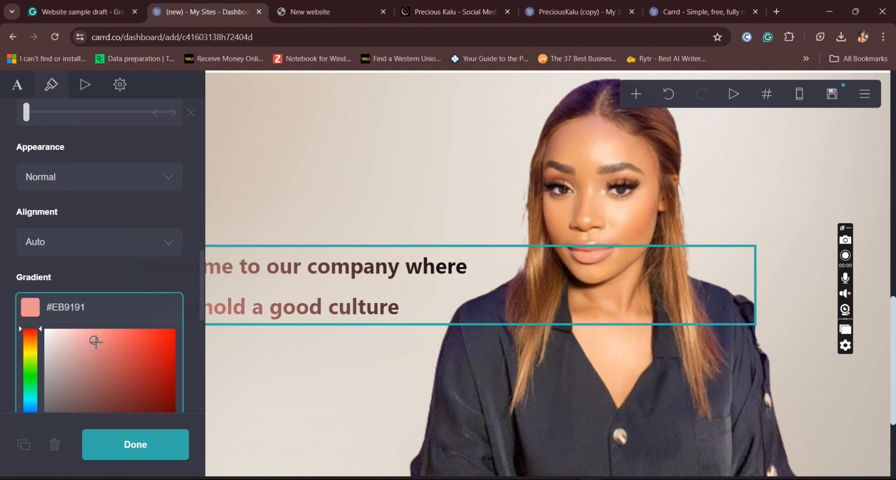
{"action": "left_click", "coordinate": [108, 341]}
{"action": "left_click", "coordinate": [61, 362]}
{"action": "left_click", "coordinate": [79, 366]}
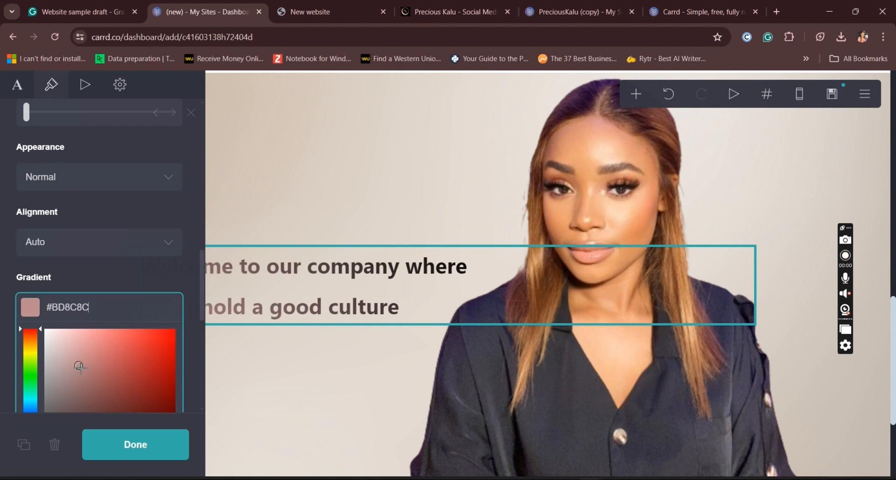
{"action": "left_click", "coordinate": [148, 283]}
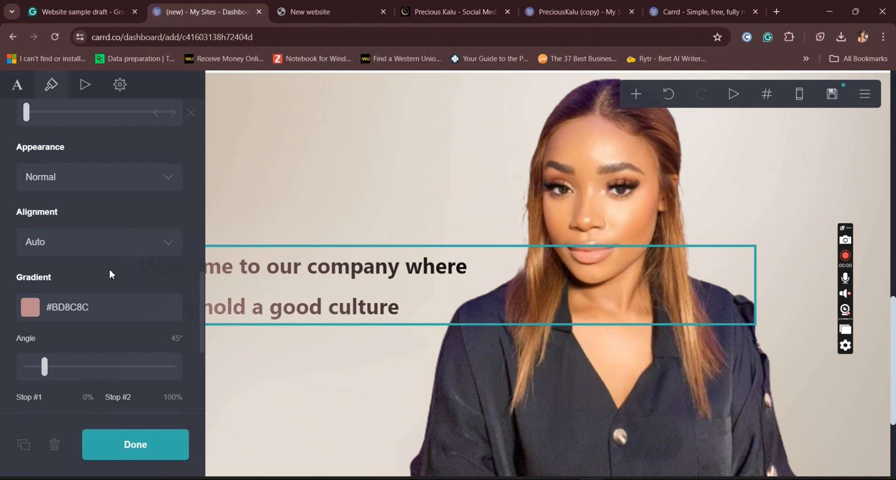
Set the text gradient's Stop #2 to 43% and Stop #1 to 28%
{"action": "scroll", "coordinate": [204, 307], "scroll_direction": "up", "scroll_amount": 8}
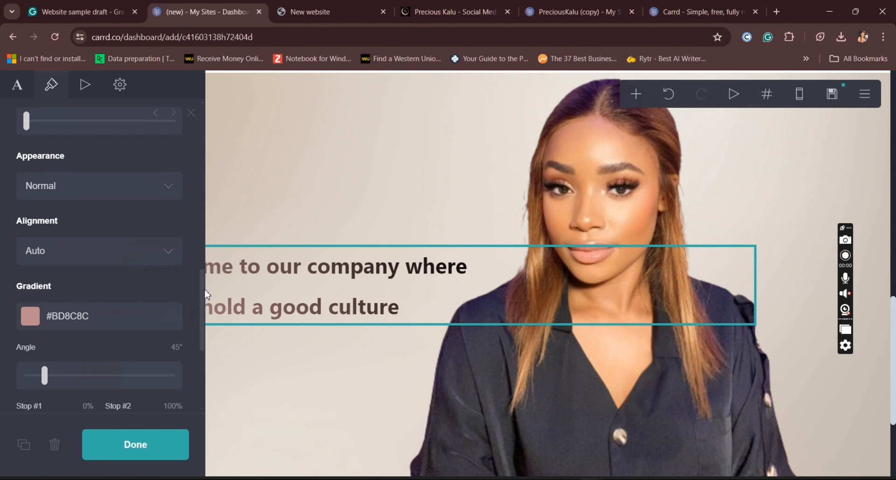
{"action": "scroll", "coordinate": [195, 178], "scroll_direction": "down", "scroll_amount": 8}
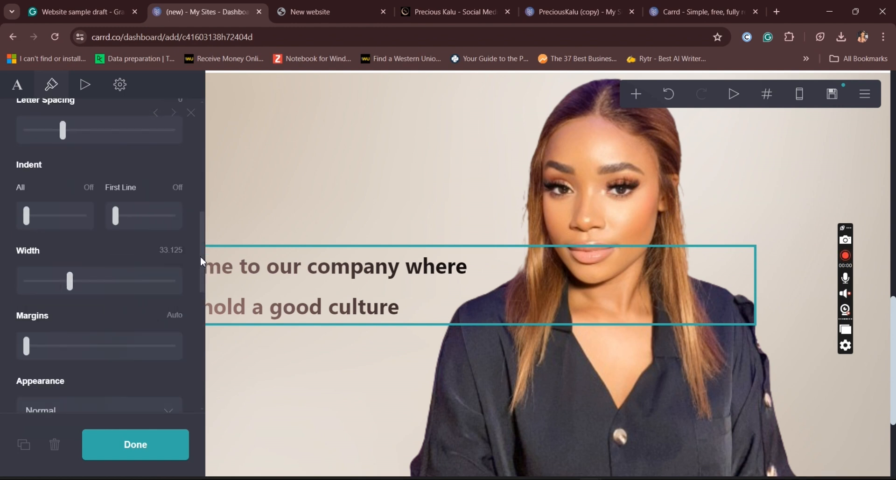
{"action": "left_click_drag", "start_coordinate": [204, 265], "coordinate": [208, 340]}
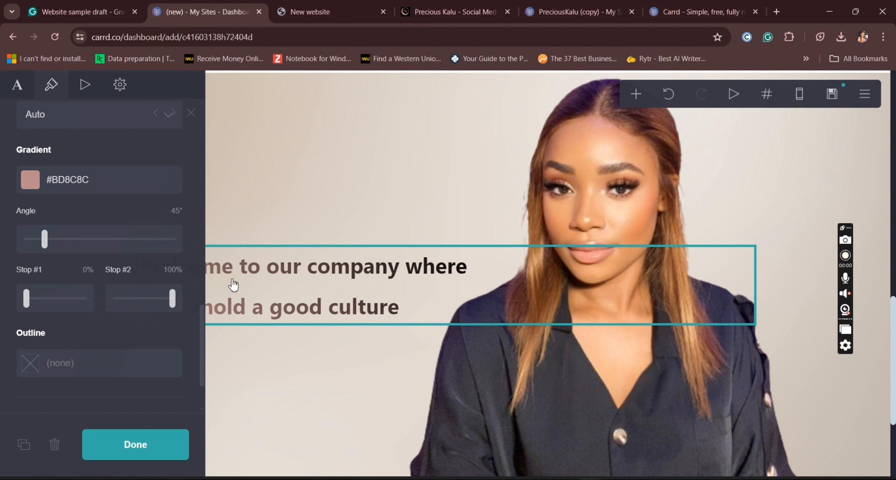
{"action": "mouse_move", "coordinate": [27, 300]}
{"action": "left_mouse_down"}
{"action": "mouse_move", "coordinate": [70, 311]}
{"action": "mouse_move", "coordinate": [24, 309]}
{"action": "left_mouse_up"}
{"action": "left_click_drag", "start_coordinate": [172, 300], "coordinate": [143, 309]}
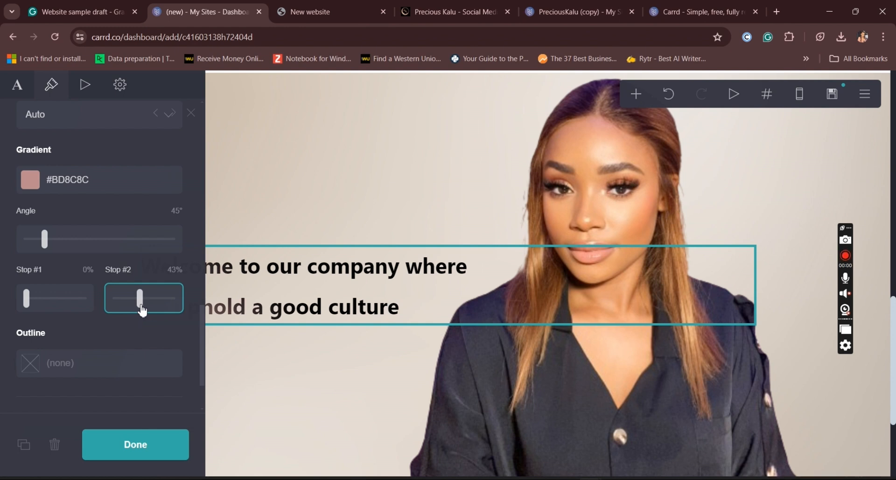
{"action": "left_click", "coordinate": [28, 299]}
{"action": "left_click_drag", "start_coordinate": [40, 301], "coordinate": [45, 303]}
Set the text gradient's angle to 179° and its Stop #2 to 38%
{"action": "left_click_drag", "start_coordinate": [45, 239], "coordinate": [102, 257]}
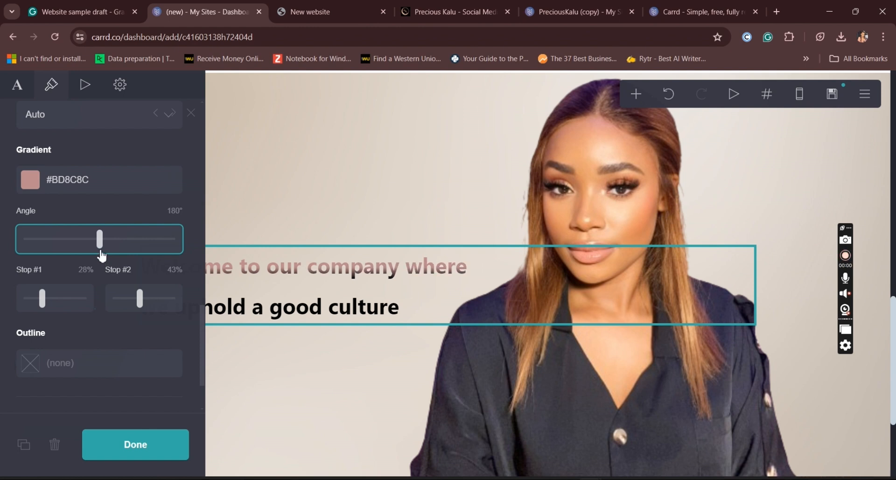
{"action": "mouse_move", "coordinate": [42, 302]}
{"action": "left_mouse_down"}
{"action": "mouse_move", "coordinate": [22, 306]}
{"action": "mouse_move", "coordinate": [82, 315]}
{"action": "mouse_move", "coordinate": [44, 313]}
{"action": "left_mouse_up"}
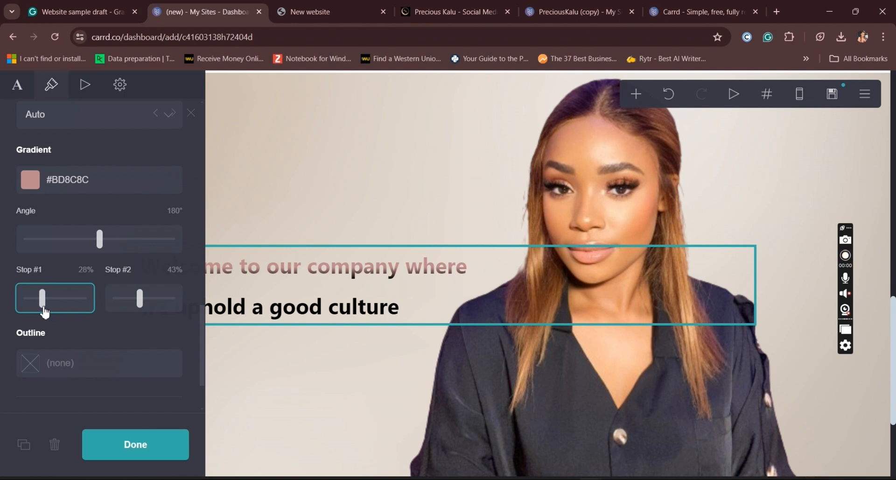
{"action": "left_click_drag", "start_coordinate": [140, 303], "coordinate": [136, 323]}
{"action": "left_click_drag", "start_coordinate": [101, 248], "coordinate": [101, 266]}
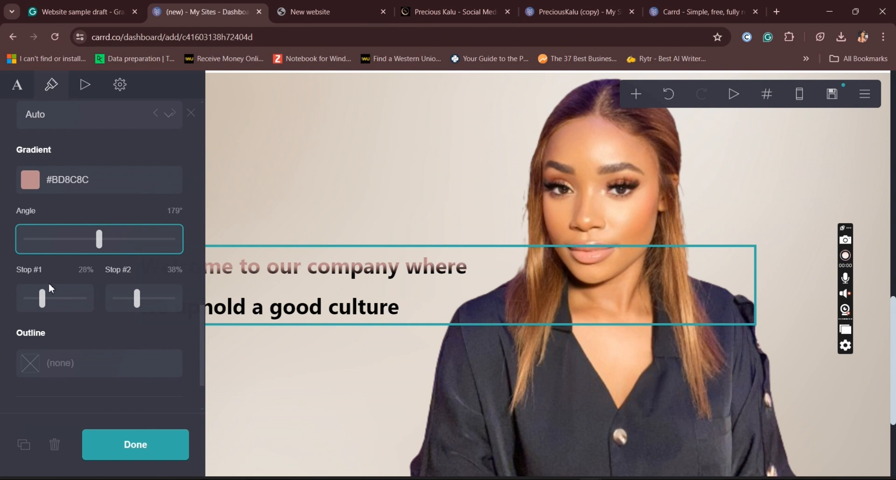
Set the welcome text gradient's Stop #1 to 31% and Stop #2 to 0%, and close its settings
{"action": "mouse_move", "coordinate": [42, 298]}
{"action": "left_mouse_down"}
{"action": "mouse_move", "coordinate": [8, 296]}
{"action": "mouse_move", "coordinate": [70, 309]}
{"action": "mouse_move", "coordinate": [176, 311]}
{"action": "mouse_move", "coordinate": [85, 319]}
{"action": "mouse_move", "coordinate": [68, 302]}
{"action": "mouse_move", "coordinate": [47, 304]}
{"action": "left_mouse_up"}
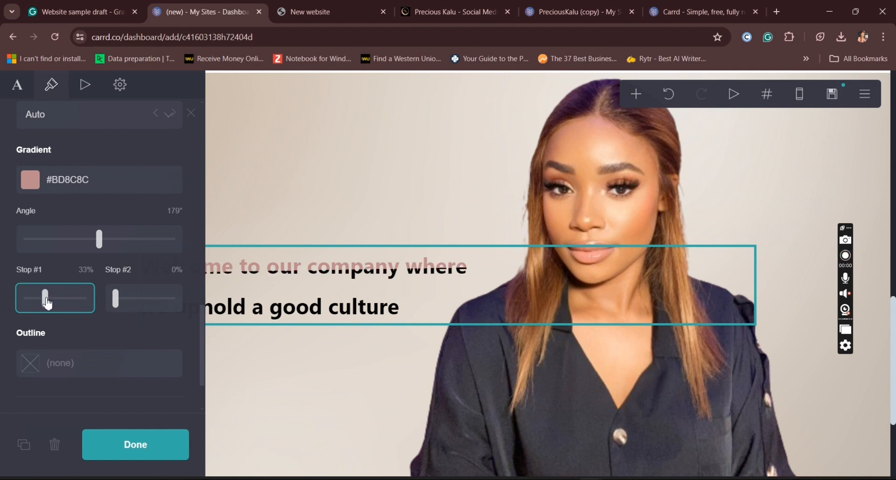
{"action": "left_click", "coordinate": [153, 449]}
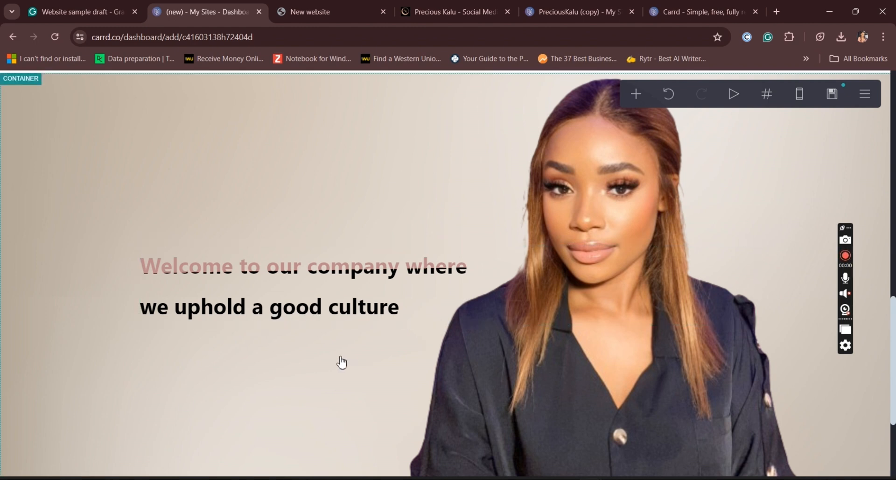
{"action": "left_click", "coordinate": [380, 267]}
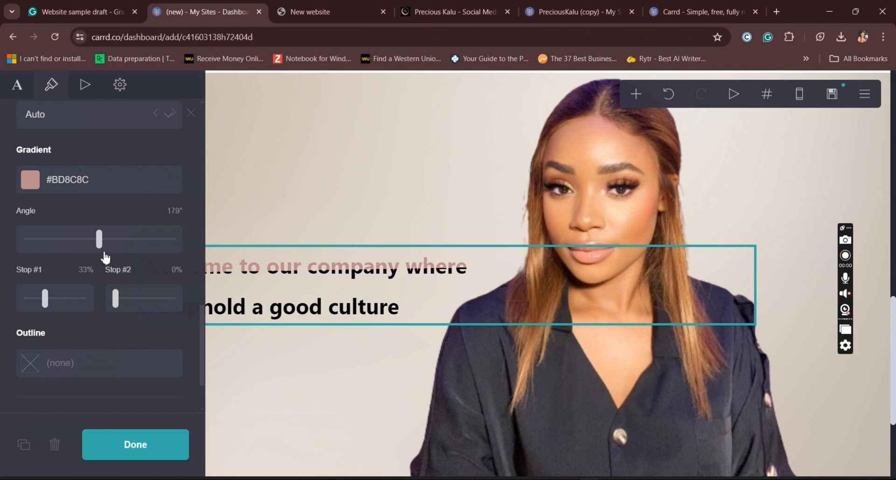
{"action": "left_click_drag", "start_coordinate": [45, 298], "coordinate": [45, 300]}
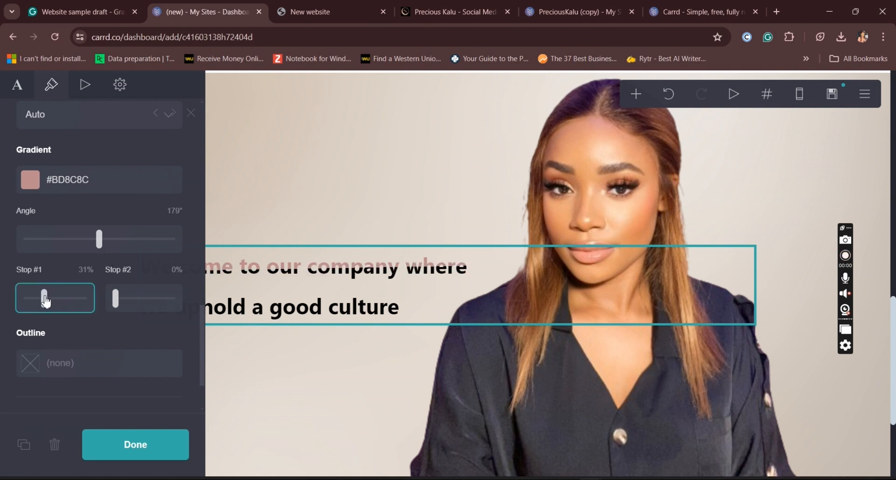
{"action": "left_click", "coordinate": [141, 442]}
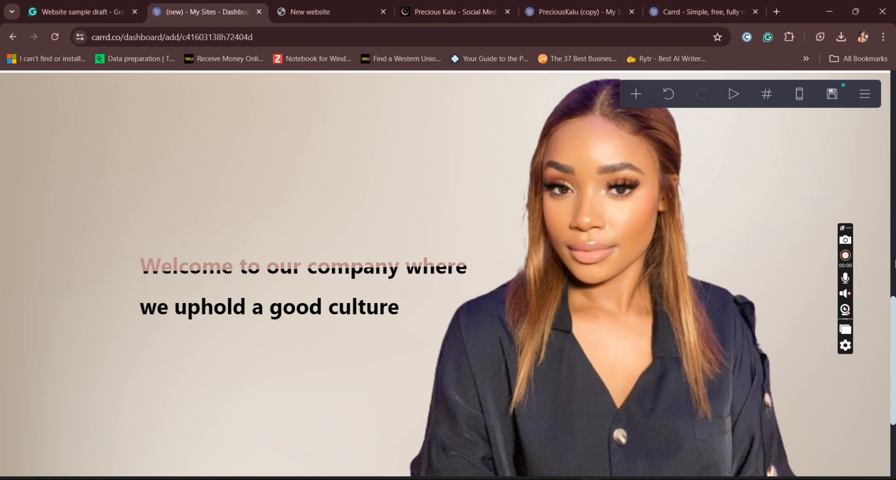
Add a new text element after the divider below the photo section
{"action": "left_click_drag", "start_coordinate": [893, 306], "coordinate": [893, 357]}
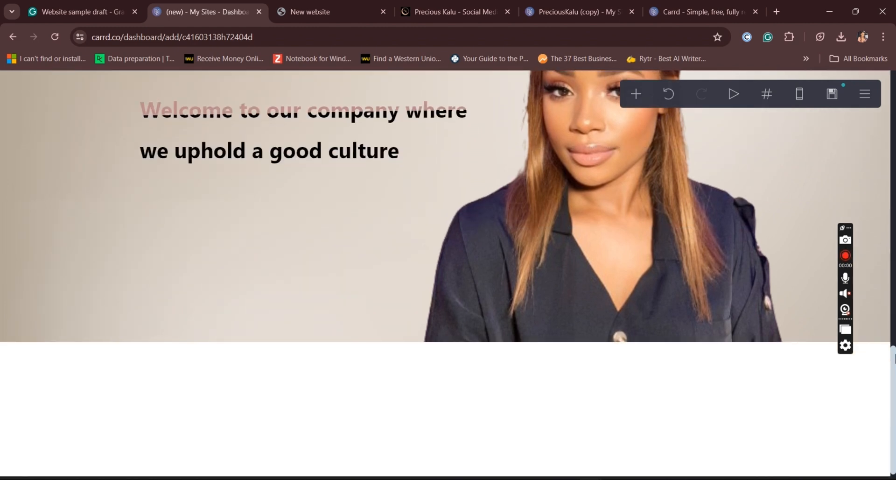
{"action": "left_click", "coordinate": [617, 362]}
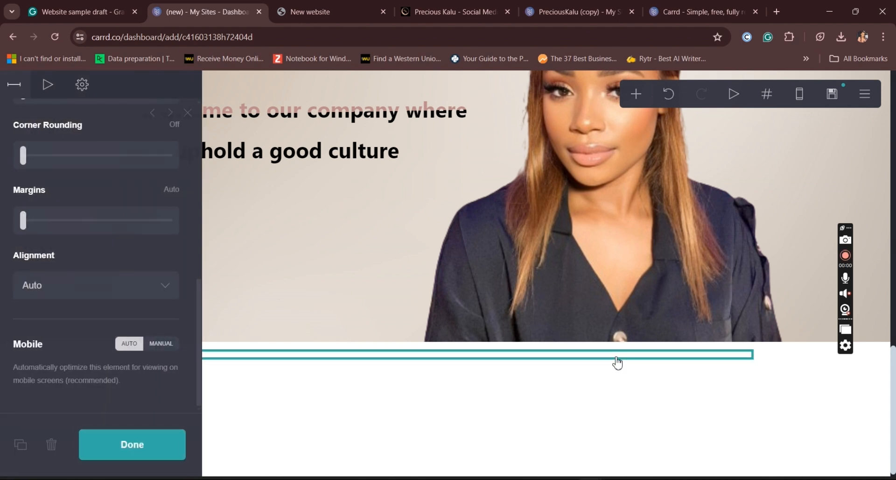
{"action": "left_click", "coordinate": [636, 94]}
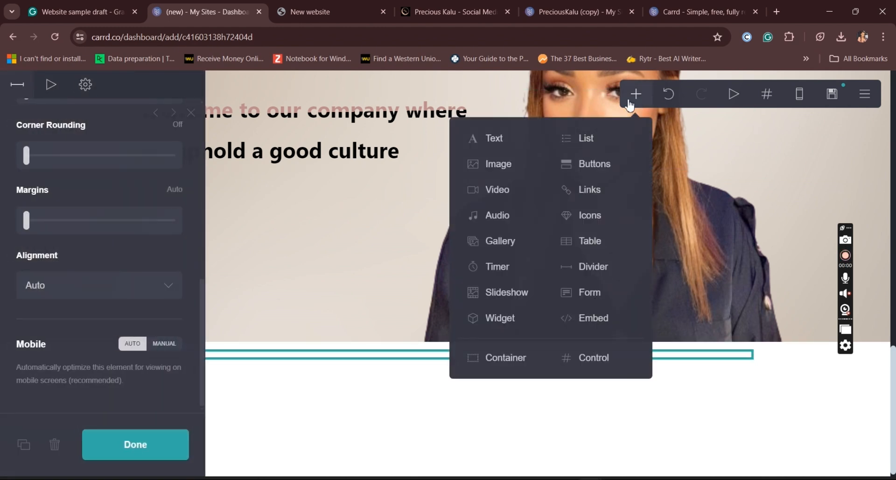
{"action": "left_click", "coordinate": [481, 148]}
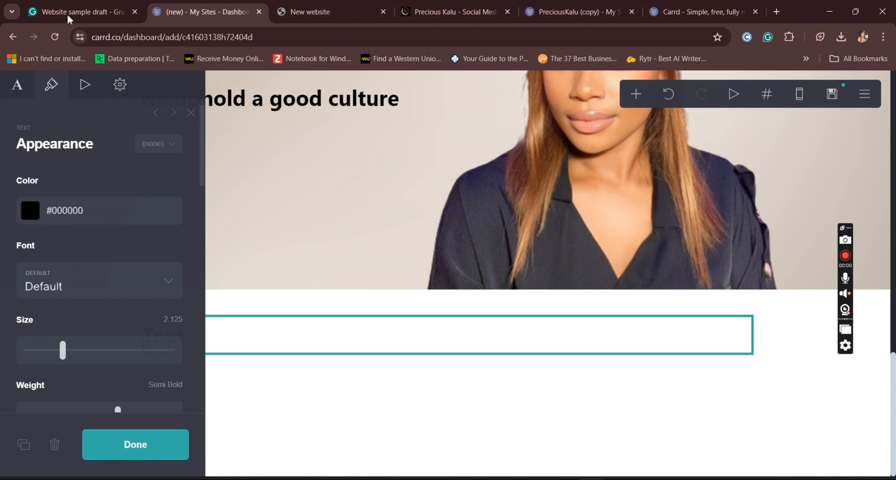
{"action": "left_click", "coordinate": [161, 153]}
{"action": "left_click", "coordinate": [162, 153]}
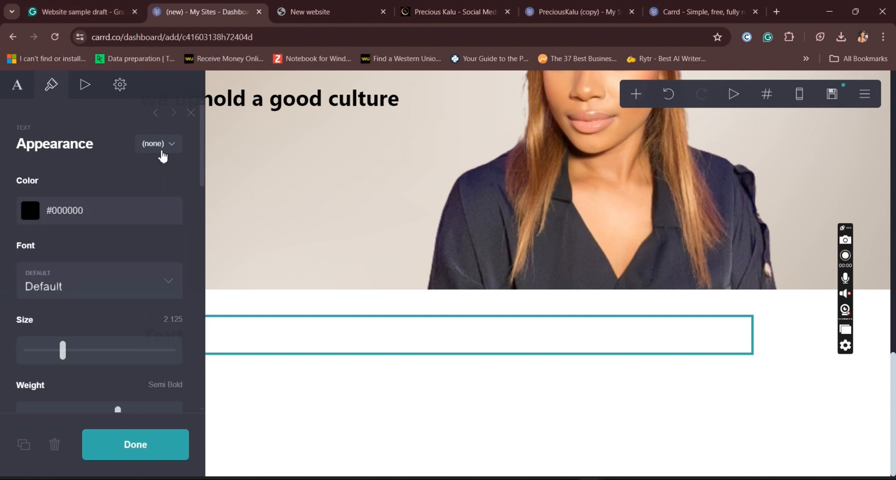
Switch to the Grammarly website draft and copy the "Our Team:" heading with its paragraph
{"action": "left_click", "coordinate": [87, 14]}
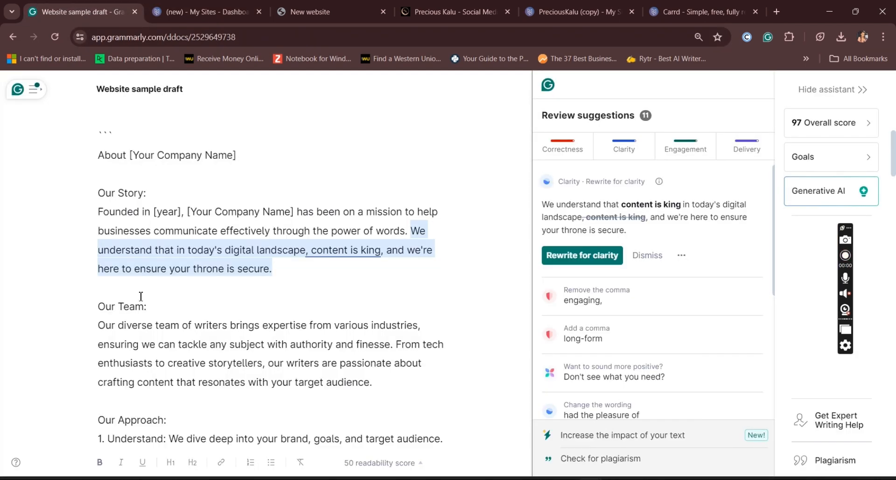
{"action": "left_click_drag", "start_coordinate": [108, 309], "coordinate": [405, 397]}
{"action": "key", "text": "ctrl+c"}
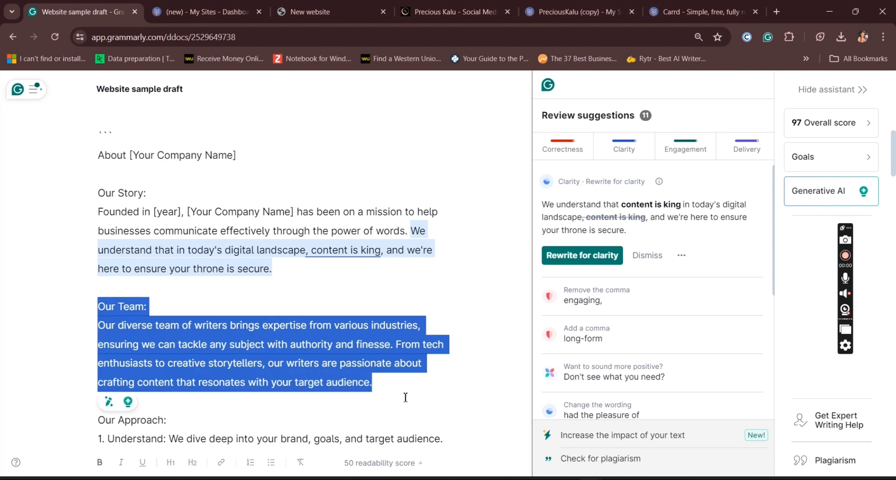
Back in Carrd, replace the new text element's placeholder with the copied team text and delete its "Our Team:" line
{"action": "left_click", "coordinate": [201, 6]}
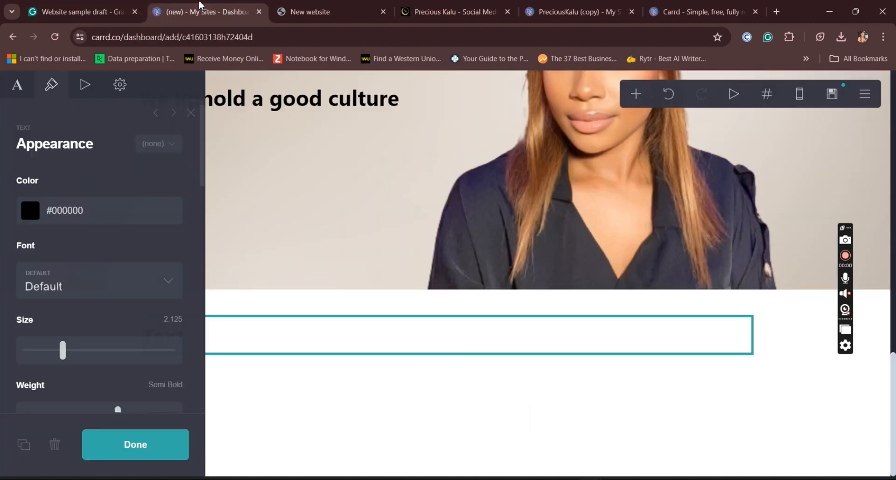
{"action": "left_click", "coordinate": [24, 95]}
{"action": "left_click_drag", "start_coordinate": [55, 183], "coordinate": [24, 176]}
{"action": "key", "text": "BackSpace"}
{"action": "key", "text": "ctrl+v"}
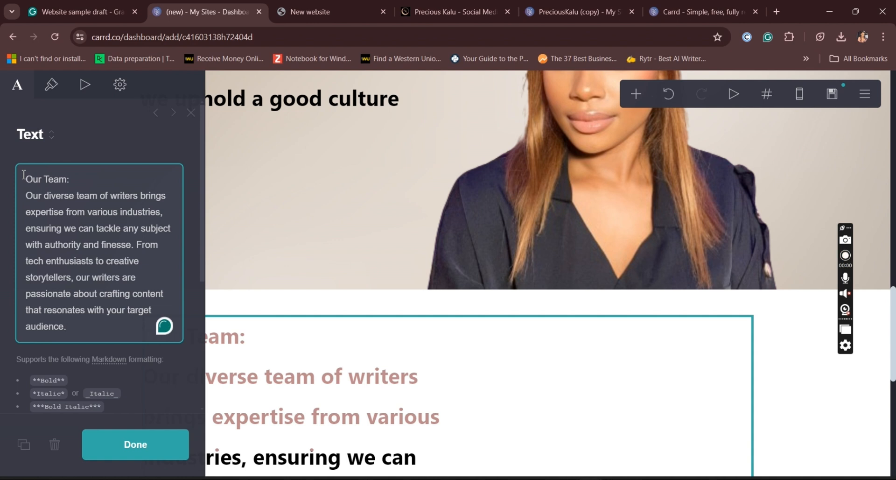
{"action": "left_click_drag", "start_coordinate": [78, 182], "coordinate": [27, 173]}
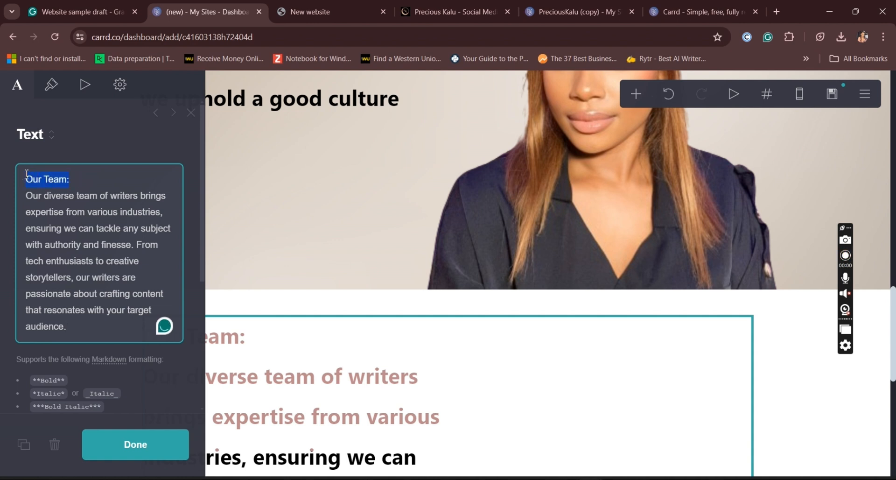
{"action": "key", "text": "BackSpace"}
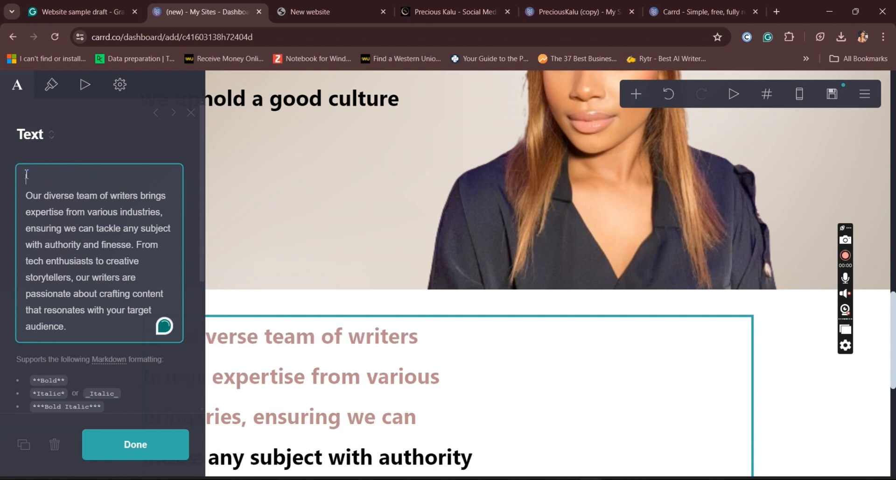
Remove the #BD8C8C gradient from the team paragraph
{"action": "left_click", "coordinate": [46, 94]}
{"action": "left_click_drag", "start_coordinate": [202, 181], "coordinate": [202, 345]}
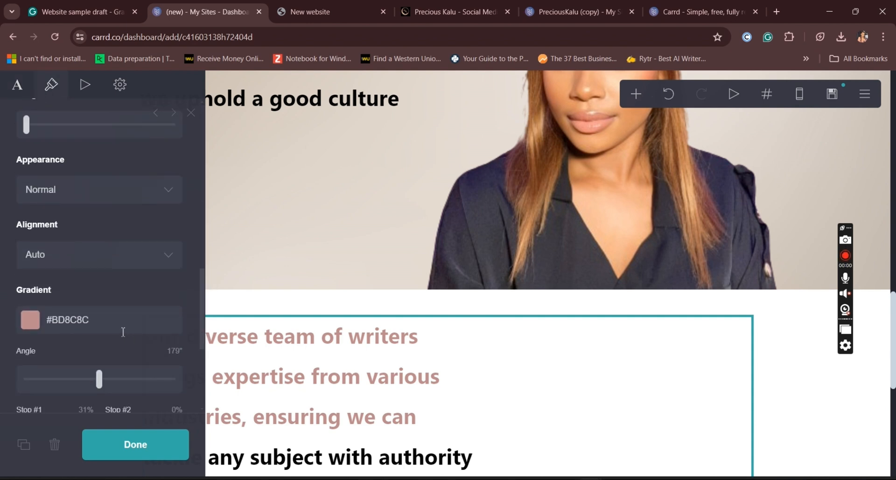
{"action": "left_click", "coordinate": [106, 324]}
{"action": "left_click_drag", "start_coordinate": [106, 324], "coordinate": [52, 316]}
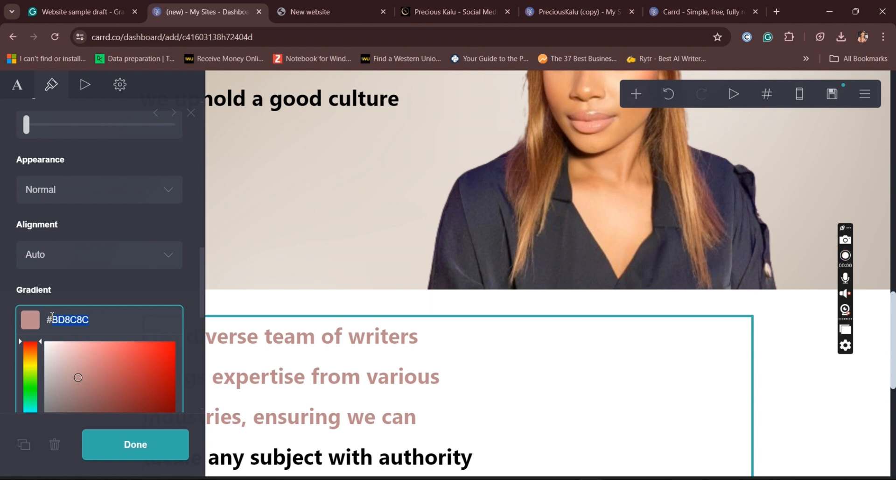
{"action": "key", "text": "BackSpace"}
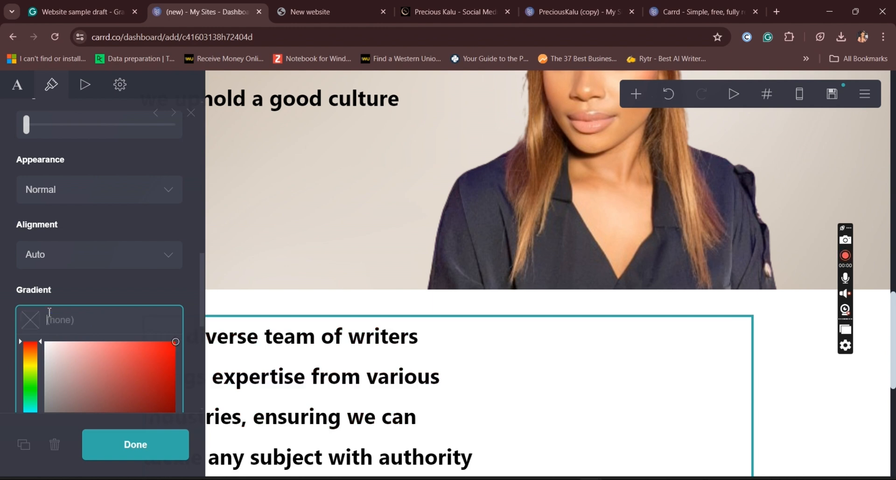
{"action": "left_click", "coordinate": [90, 287]}
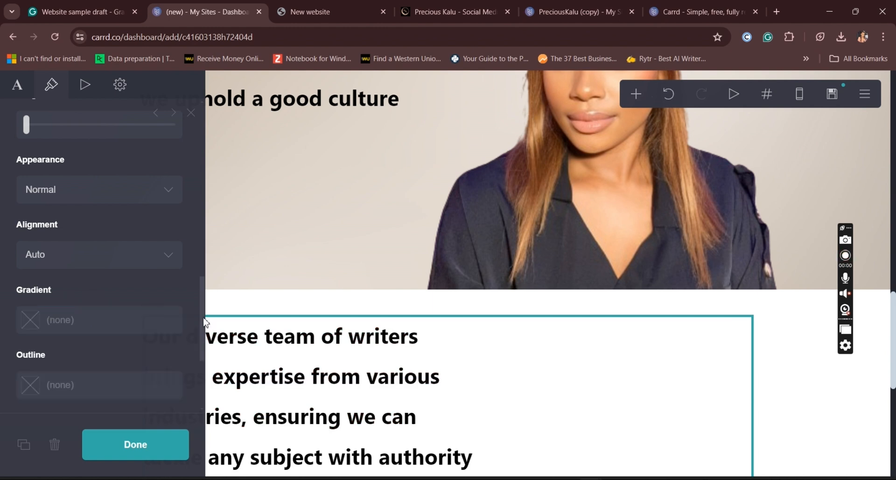
Set the team paragraph's weight to Medium, its size to 1.25 and its line spacing to 1.5
{"action": "scroll", "coordinate": [209, 298], "scroll_direction": "up", "scroll_amount": 4}
{"action": "scroll", "coordinate": [217, 238], "scroll_direction": "up", "scroll_amount": 7}
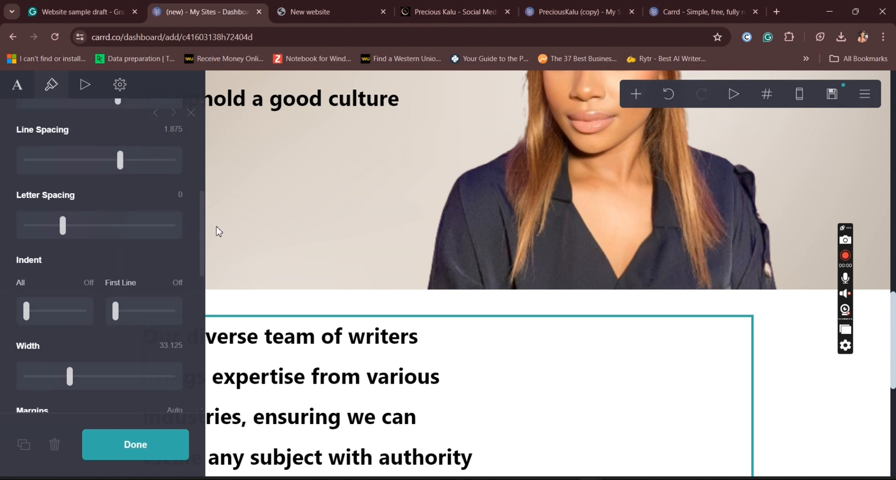
{"action": "left_click_drag", "start_coordinate": [117, 296], "coordinate": [95, 297]}
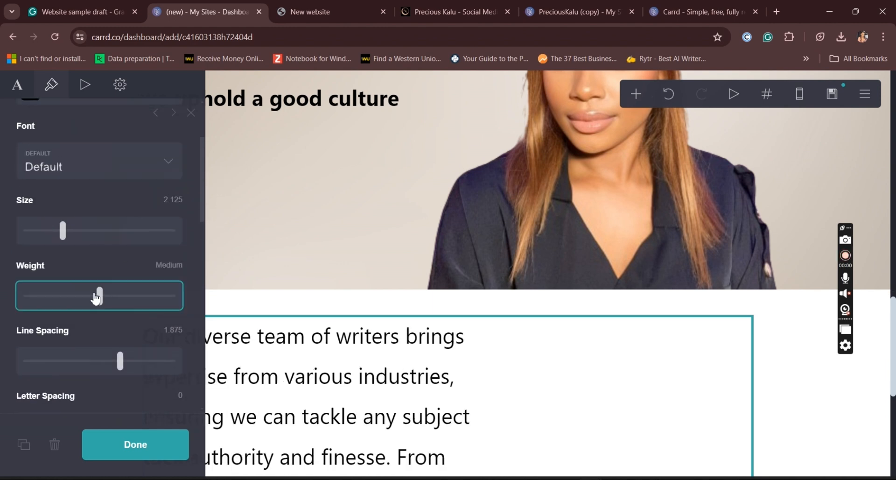
{"action": "left_click_drag", "start_coordinate": [64, 233], "coordinate": [45, 239]}
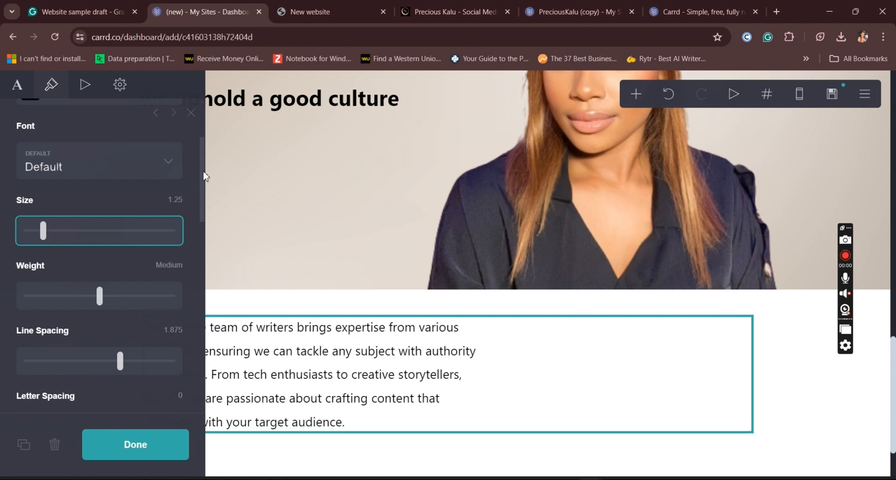
{"action": "scroll", "coordinate": [204, 176], "scroll_direction": "down", "scroll_amount": 2}
{"action": "scroll", "coordinate": [208, 201], "scroll_direction": "down", "scroll_amount": 1}
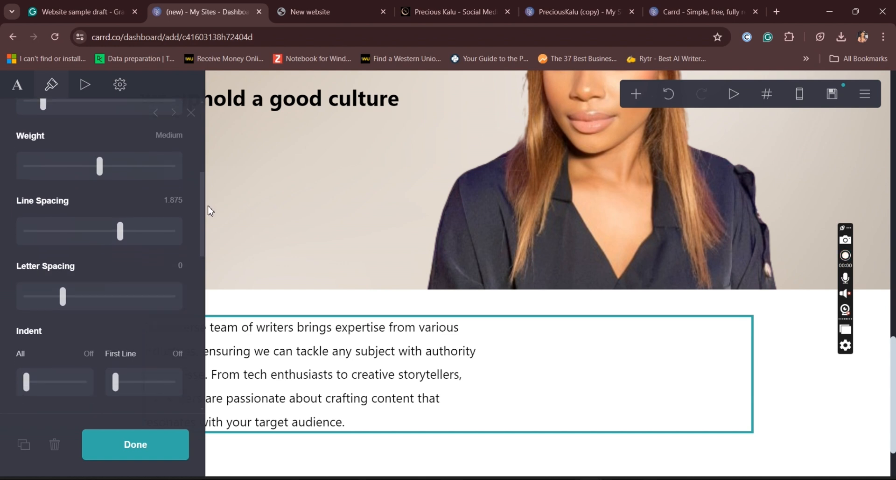
{"action": "left_click_drag", "start_coordinate": [120, 216], "coordinate": [102, 221]}
{"action": "left_click_drag", "start_coordinate": [96, 222], "coordinate": [93, 222]}
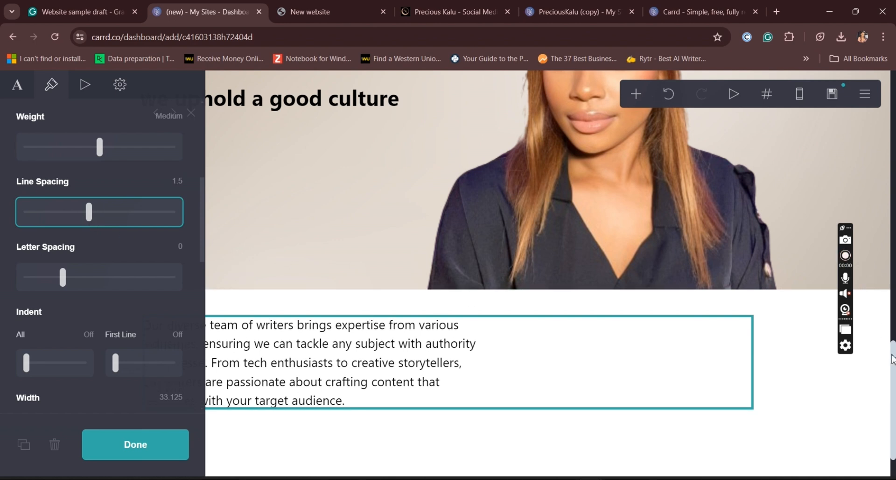
Check the introductory paragraph's text size against the team paragraph's, and close the settings
{"action": "left_click_drag", "start_coordinate": [895, 385], "coordinate": [894, 178]}
{"action": "left_click", "coordinate": [400, 192]}
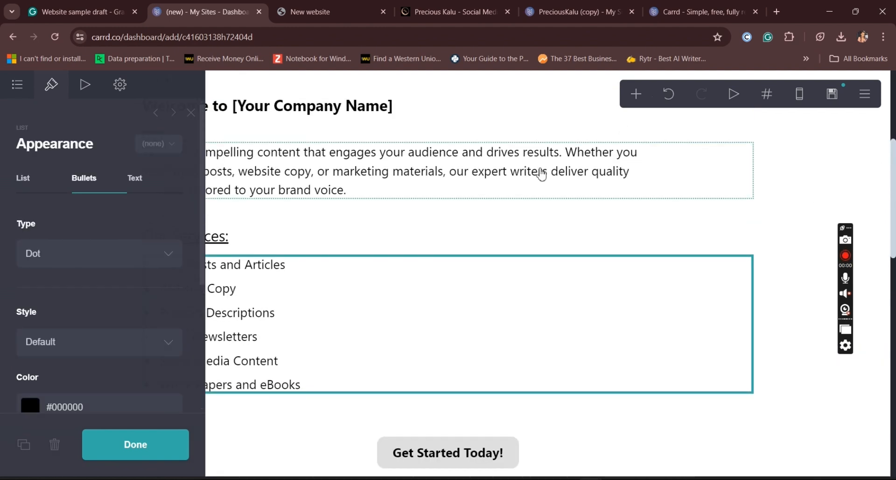
{"action": "left_click", "coordinate": [541, 174]}
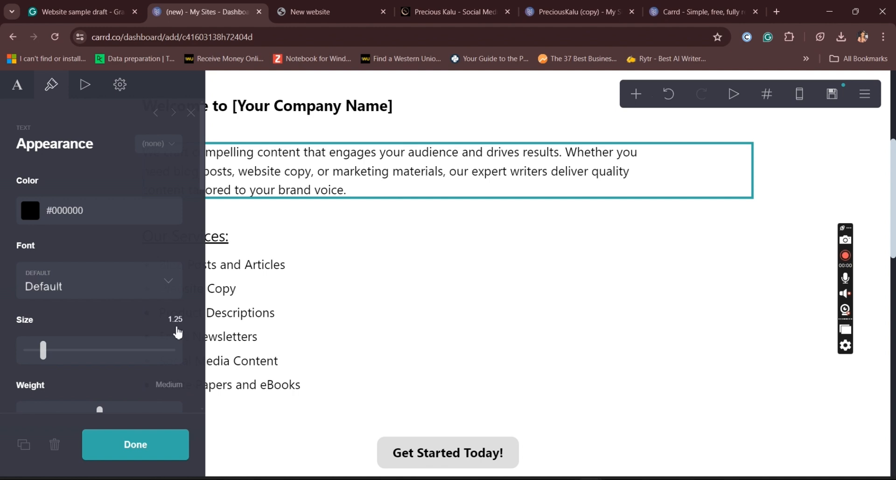
{"action": "left_click_drag", "start_coordinate": [895, 233], "coordinate": [895, 454]}
{"action": "left_click", "coordinate": [495, 314]}
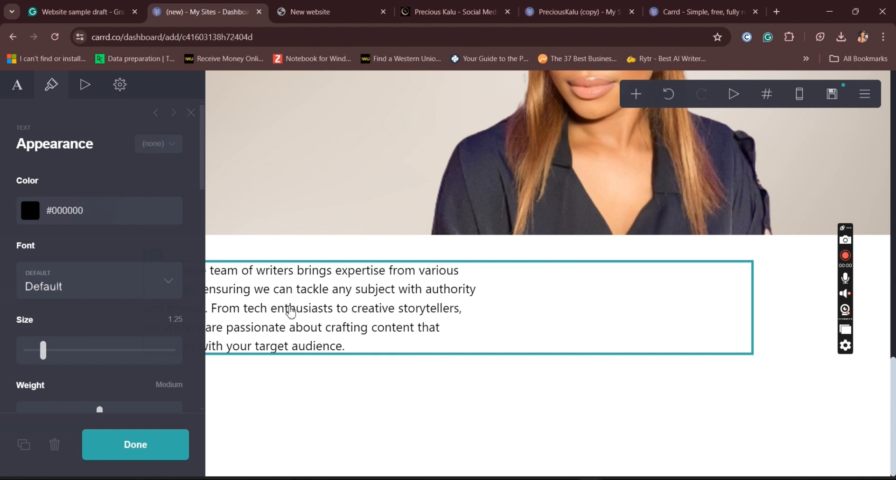
{"action": "left_click", "coordinate": [176, 447]}
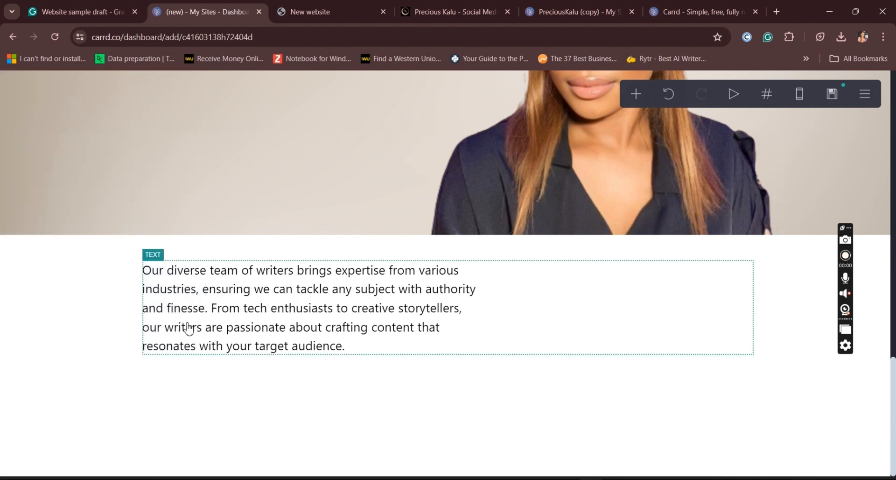
Duplicate the team paragraph and replace the upper copy's text with "Our Team:"
{"action": "left_click", "coordinate": [189, 328]}
{"action": "left_click", "coordinate": [24, 444]}
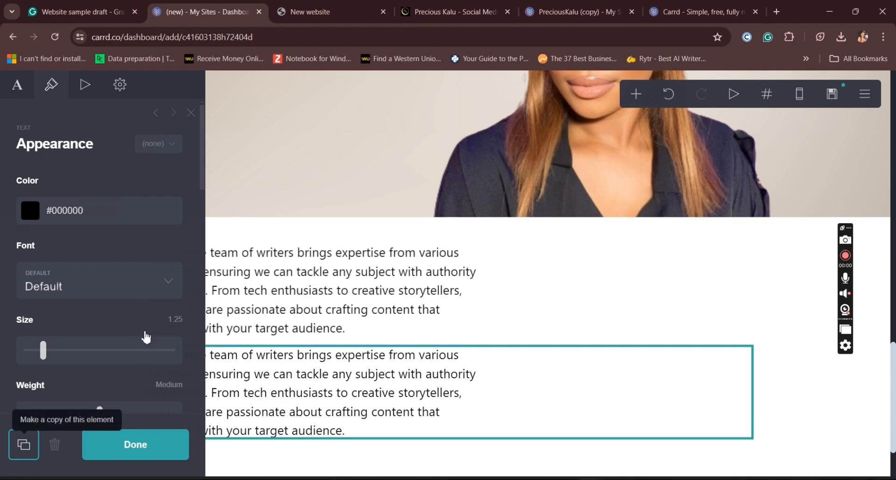
{"action": "scroll", "coordinate": [289, 229], "scroll_direction": "down", "scroll_amount": 2}
{"action": "left_click", "coordinate": [289, 230]}
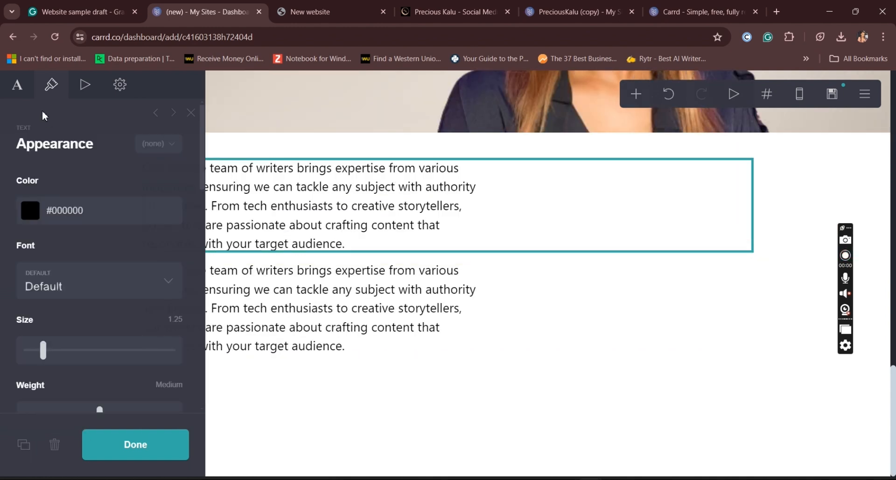
{"action": "left_click", "coordinate": [17, 87]}
{"action": "left_click_drag", "start_coordinate": [25, 179], "coordinate": [102, 331]}
{"action": "type", "text": "Our Team:"}
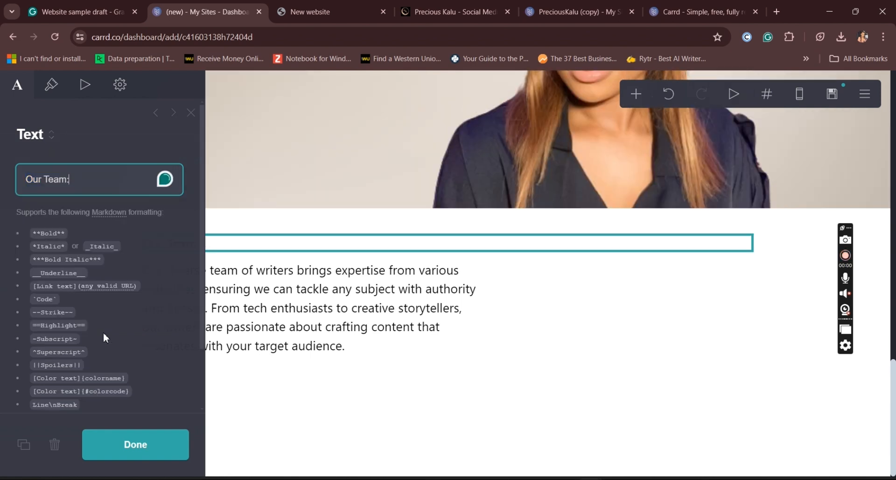
Set the "Our Team:" heading's font size to 1.625
{"action": "left_click", "coordinate": [51, 85]}
{"action": "left_click_drag", "start_coordinate": [44, 363], "coordinate": [53, 359]}
{"action": "left_click_drag", "start_coordinate": [202, 191], "coordinate": [208, 241]}
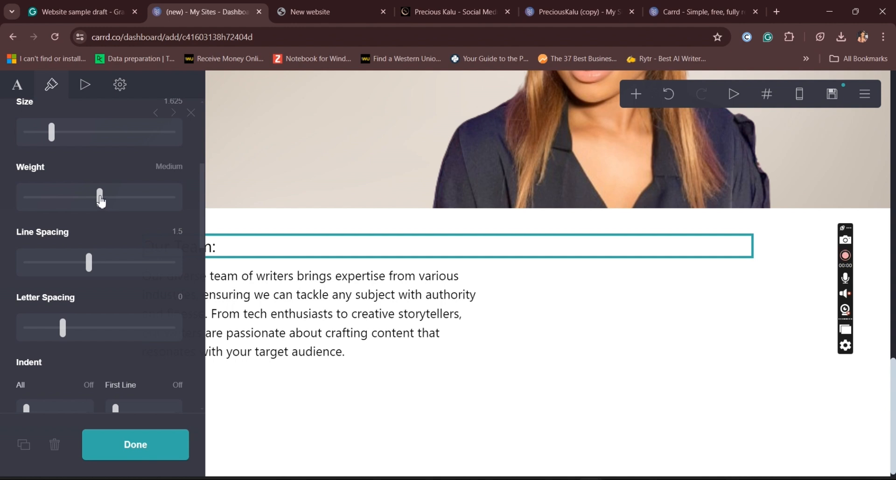
{"action": "left_click_drag", "start_coordinate": [207, 198], "coordinate": [211, 134]}
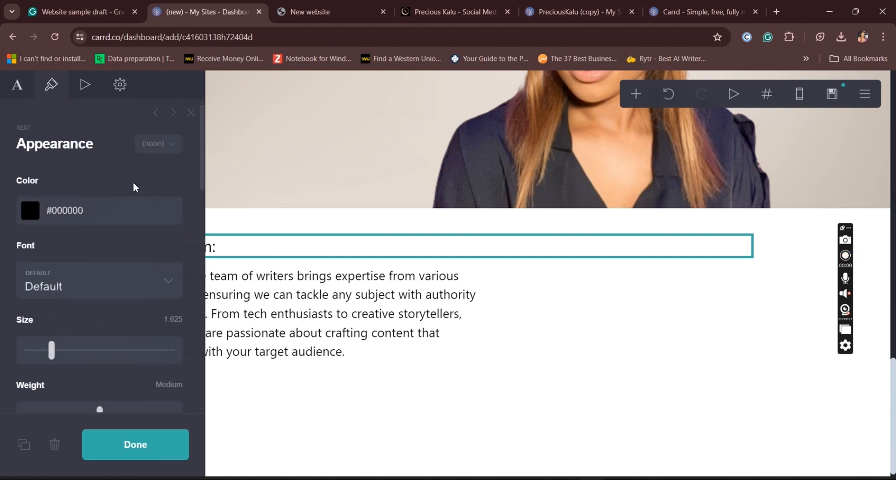
Make the "Our Team:" heading bold with Markdown double asterisks and insert a divider directly below it
{"action": "left_click", "coordinate": [24, 92]}
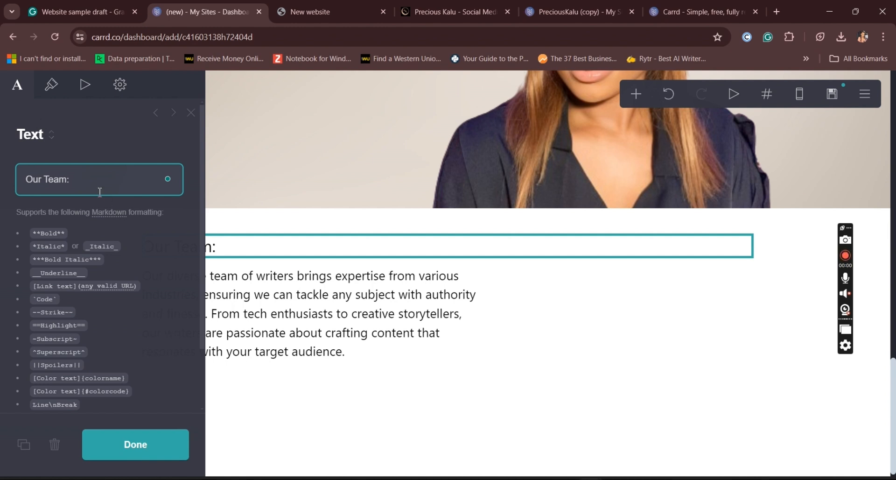
{"action": "type", "text": "*"}
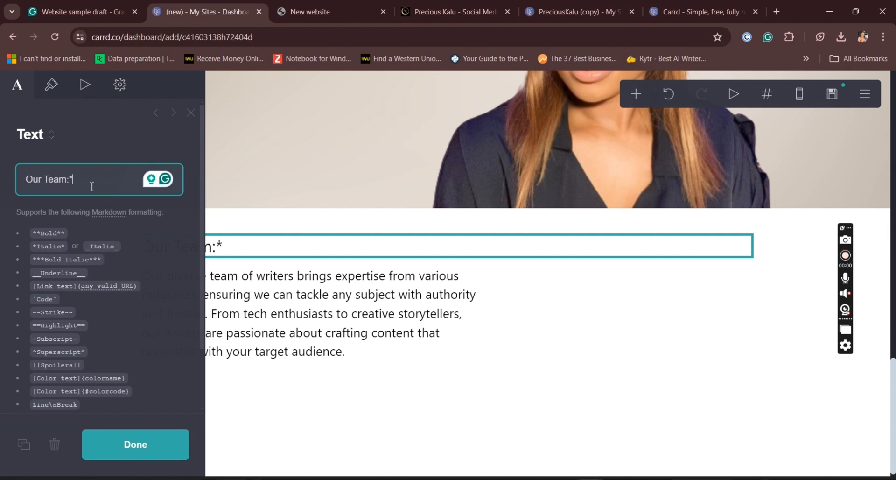
{"action": "type", "text": "*"}
{"action": "type", "text": "**"}
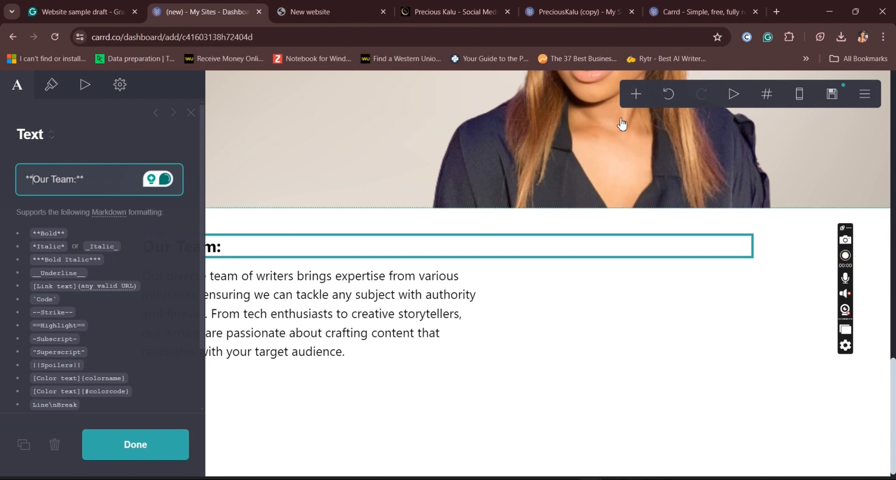
{"action": "left_click", "coordinate": [636, 94]}
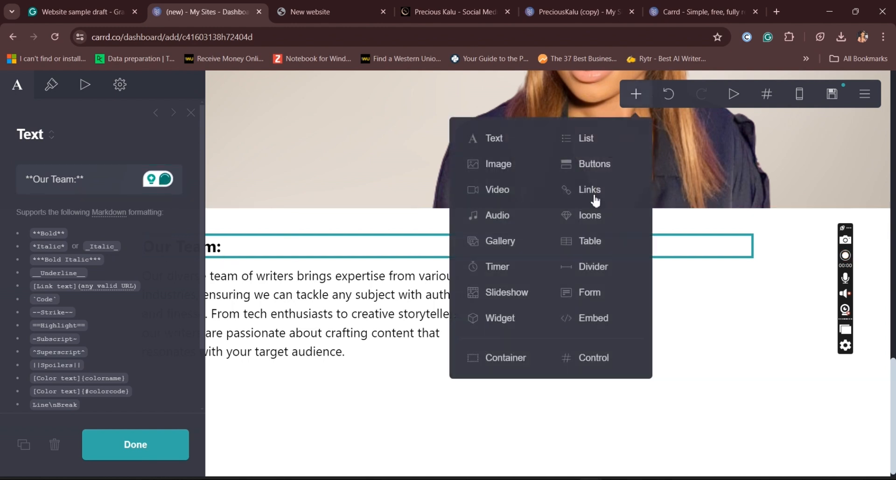
{"action": "left_click", "coordinate": [581, 274]}
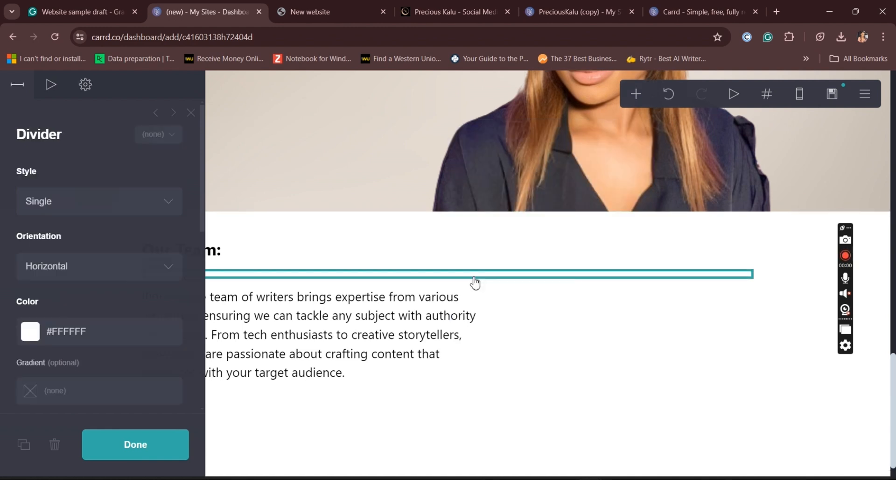
{"action": "left_click", "coordinate": [374, 254]}
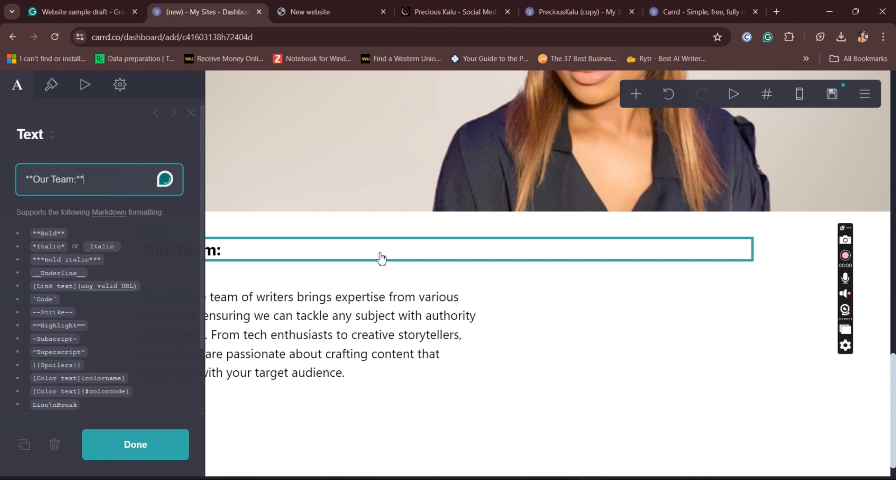
{"action": "left_click", "coordinate": [636, 94]}
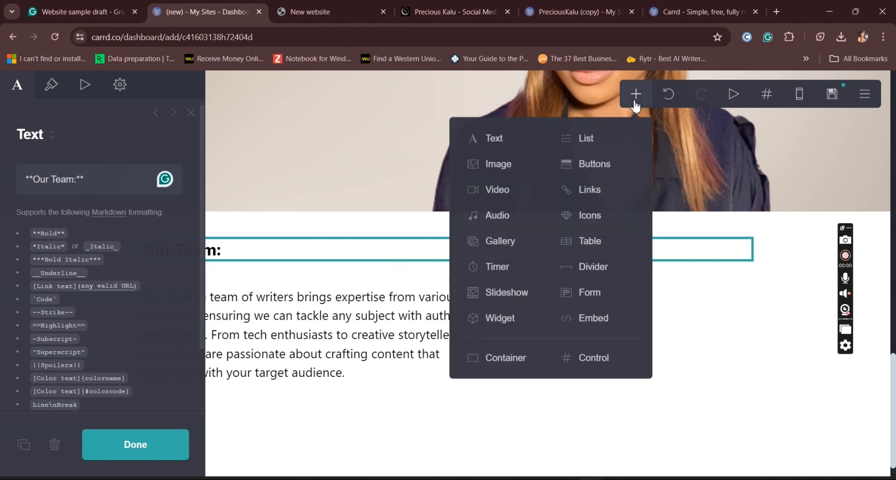
{"action": "left_click", "coordinate": [589, 266]}
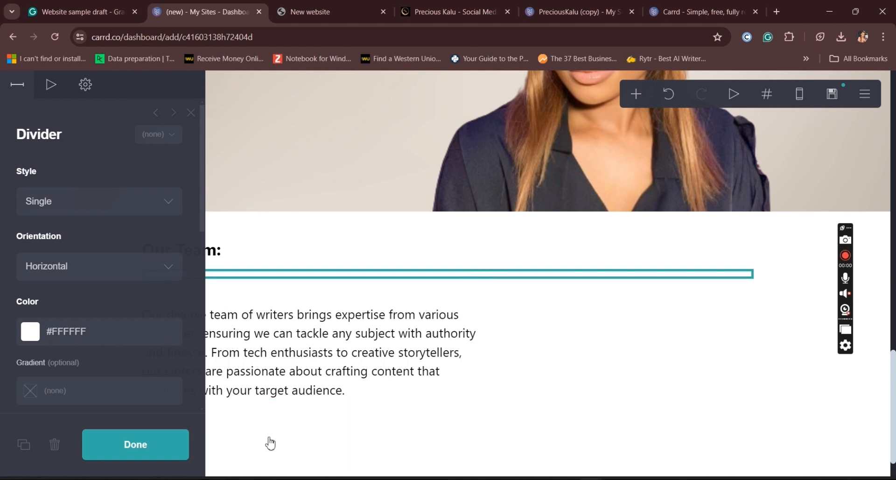
{"action": "left_click", "coordinate": [55, 452]}
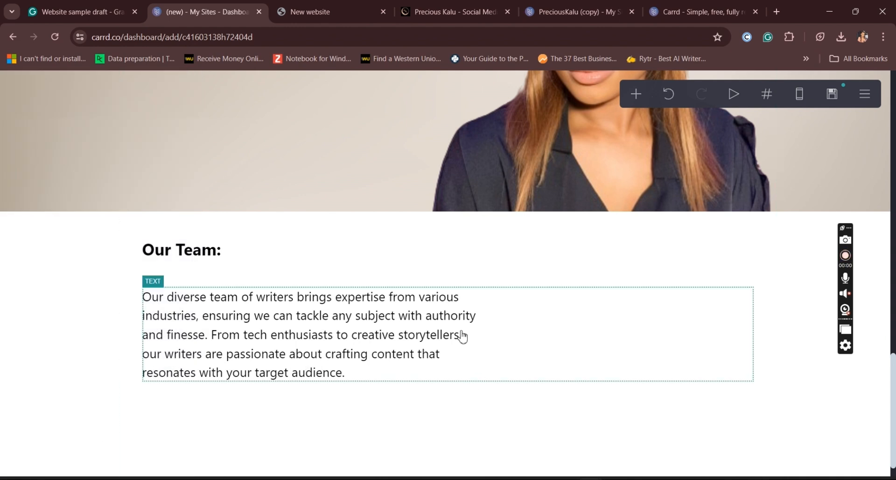
Switch to the Grammarly draft and copy the paragraph under "Our Story:"
{"action": "left_click", "coordinate": [346, 306]}
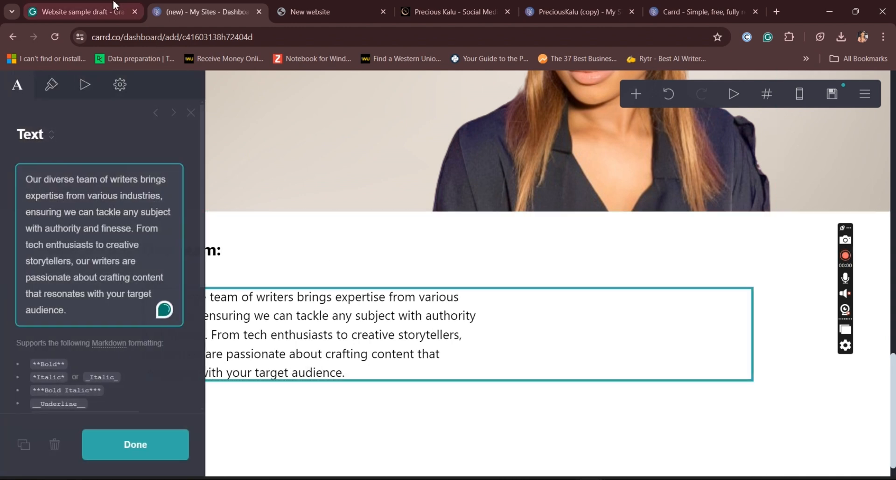
{"action": "left_click", "coordinate": [116, 6]}
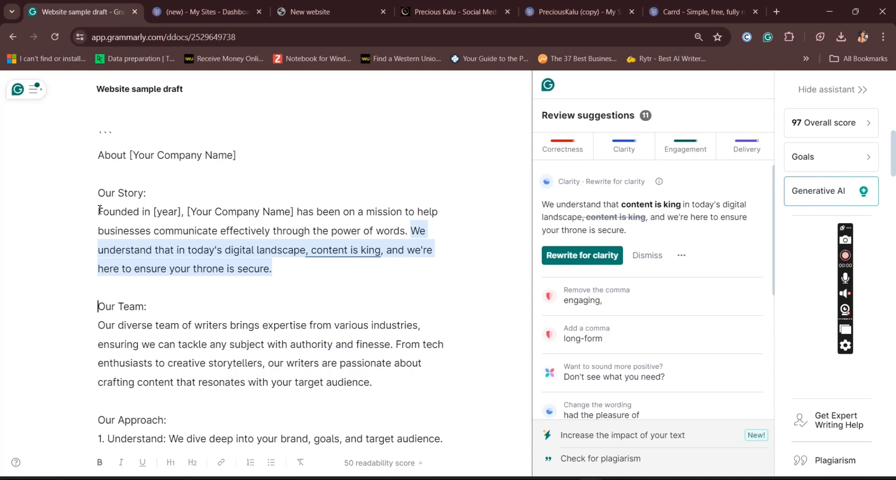
{"action": "triple_click", "coordinate": [156, 244]}
{"action": "key", "text": "ctrl+c"}
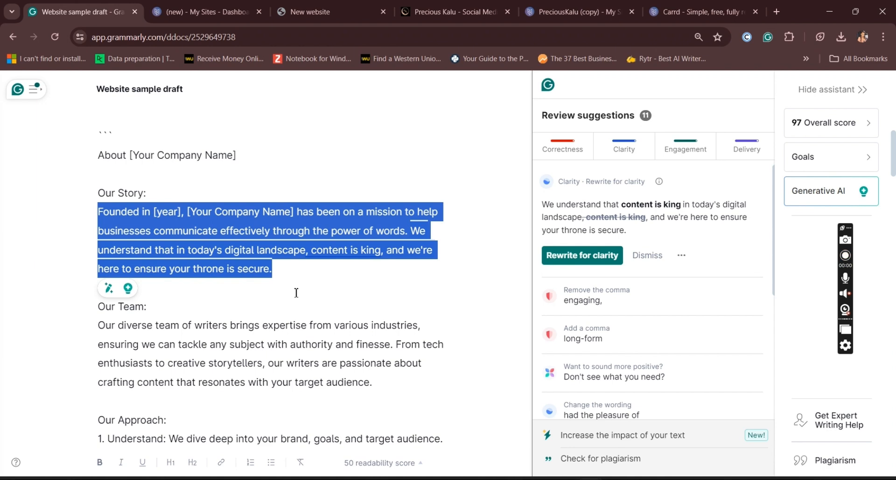
Return to Carrd, duplicate the team paragraph and replace the upper copy's text with the copied "Our Story" paragraph
{"action": "left_click", "coordinate": [210, 9]}
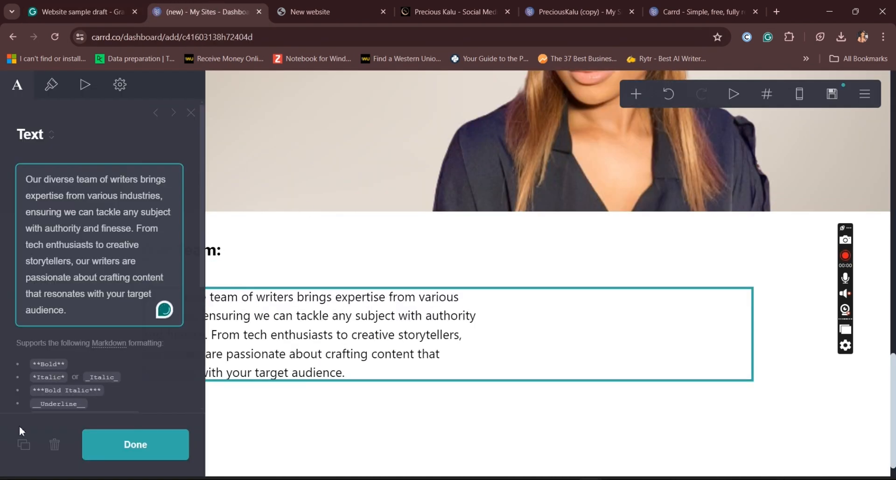
{"action": "left_click", "coordinate": [23, 444]}
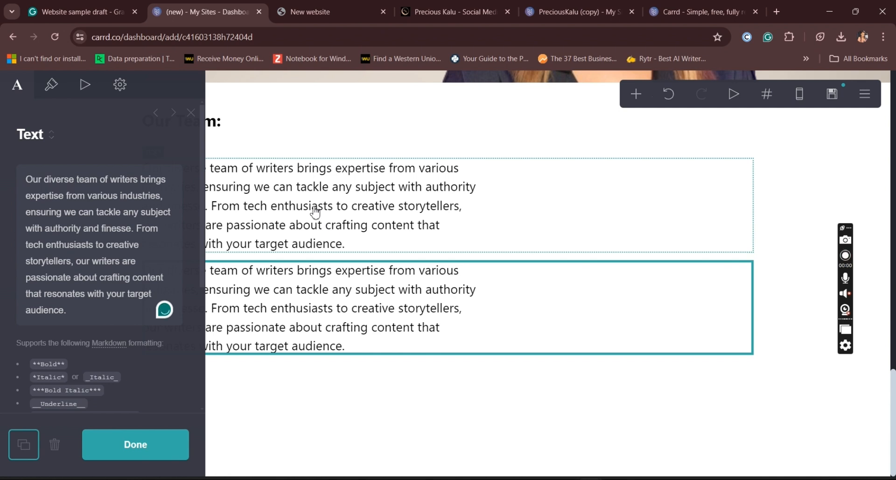
{"action": "left_click", "coordinate": [315, 212]}
{"action": "left_click_drag", "start_coordinate": [27, 177], "coordinate": [111, 309]}
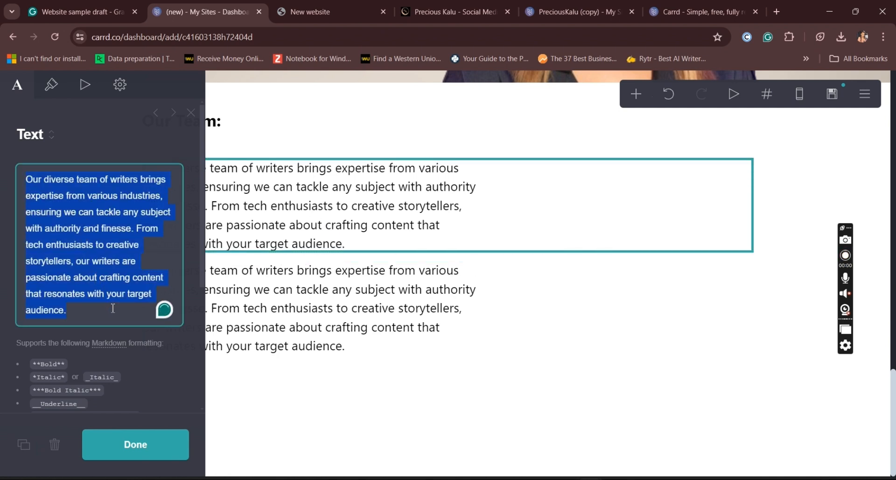
{"action": "key", "text": "ctrl+v"}
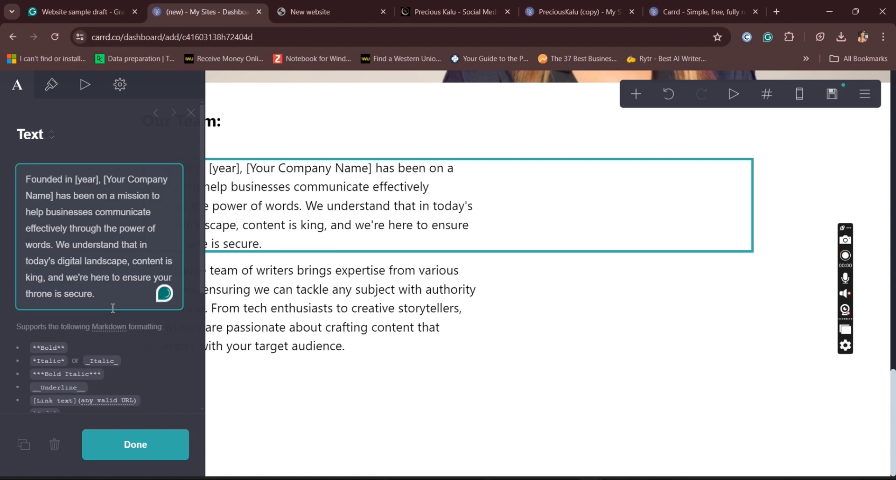
Duplicate the "Our Team:" heading in Carrd and change the upper copy to "Our Story:", taken from the Grammarly draft, keeping the bold markers
{"action": "left_click", "coordinate": [79, 12]}
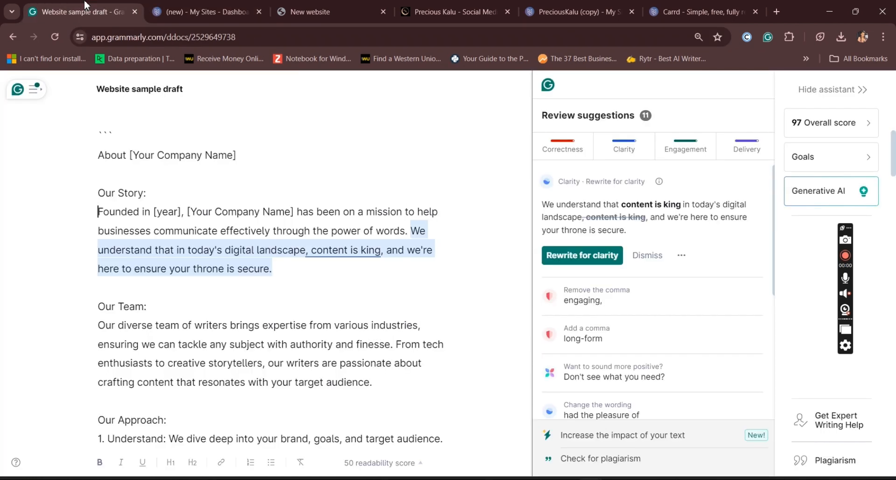
{"action": "left_click_drag", "start_coordinate": [147, 194], "coordinate": [99, 189]}
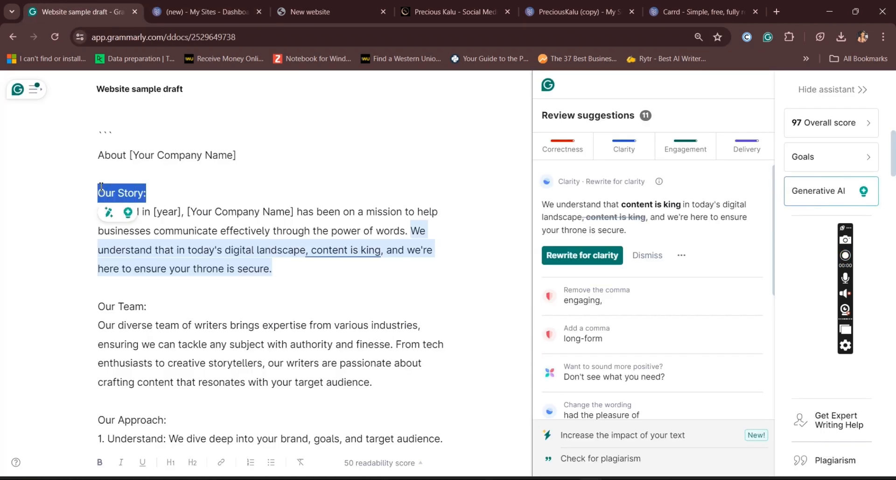
{"action": "left_click", "coordinate": [201, 7]}
{"action": "left_click", "coordinate": [240, 124]}
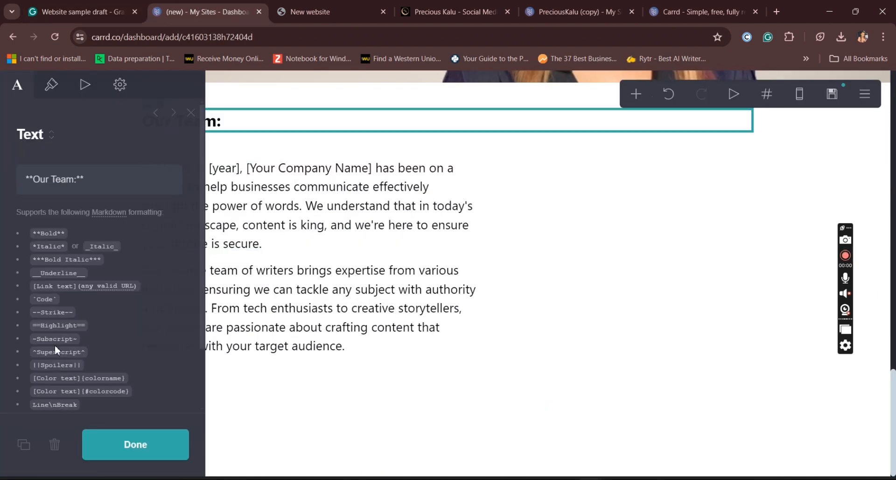
{"action": "left_click", "coordinate": [24, 443]}
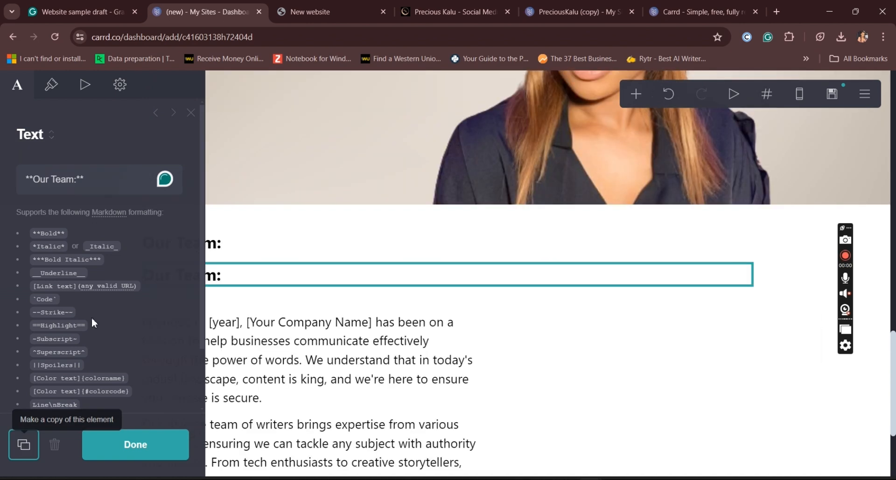
{"action": "left_click", "coordinate": [232, 253]}
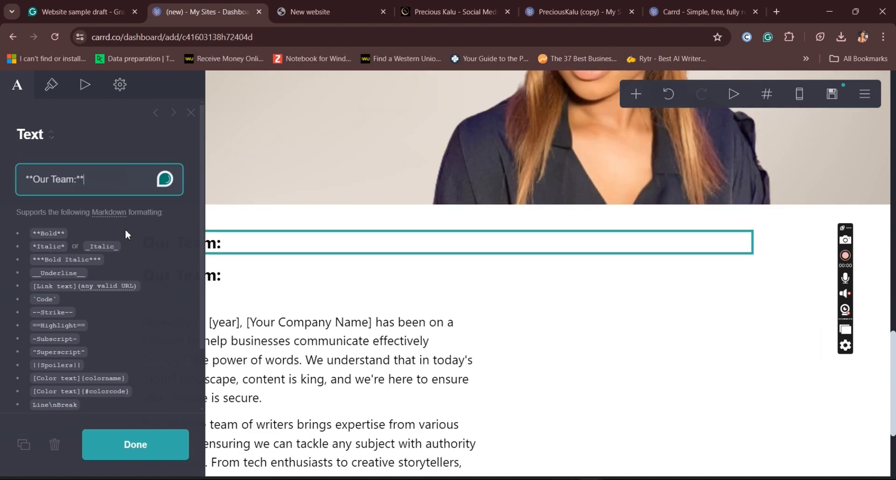
{"action": "left_click_drag", "start_coordinate": [65, 181], "coordinate": [41, 181]}
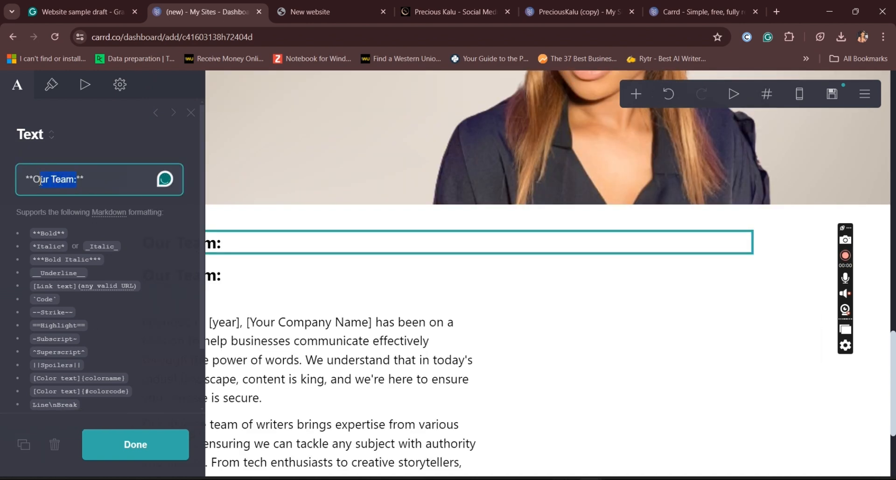
{"action": "type", "text": "Our Story:"}
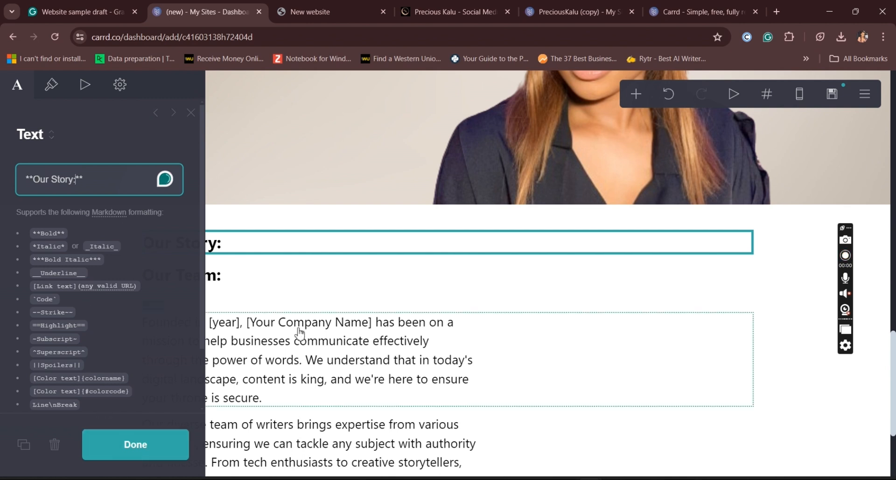
Move the "Our Team:" heading below the story paragraph and insert a divider between them
{"action": "left_click", "coordinate": [268, 288]}
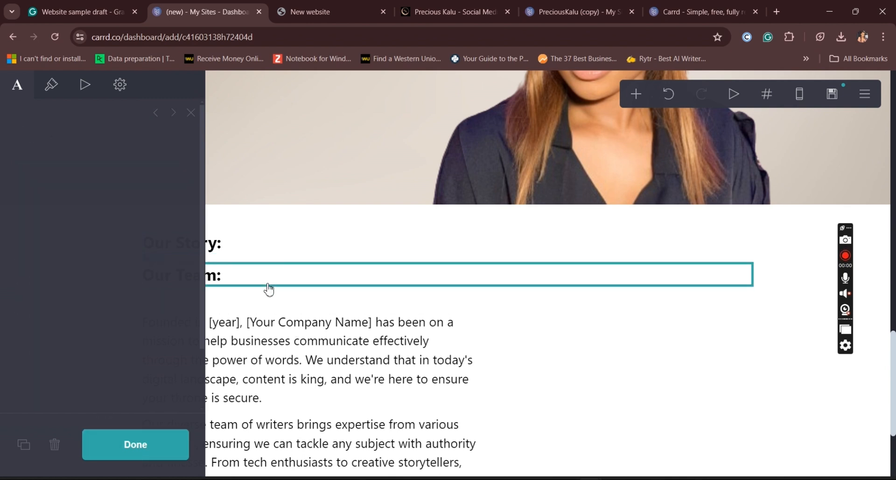
{"action": "left_click_drag", "start_coordinate": [294, 325], "coordinate": [329, 410]}
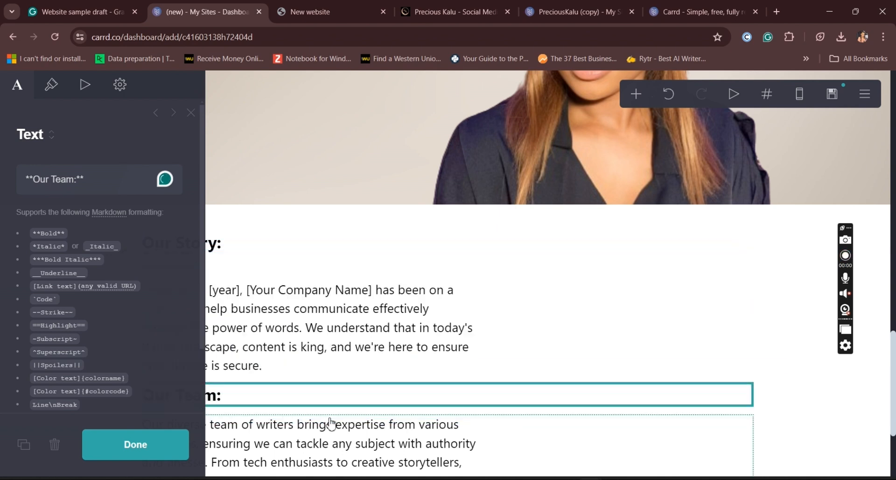
{"action": "left_click", "coordinate": [314, 360]}
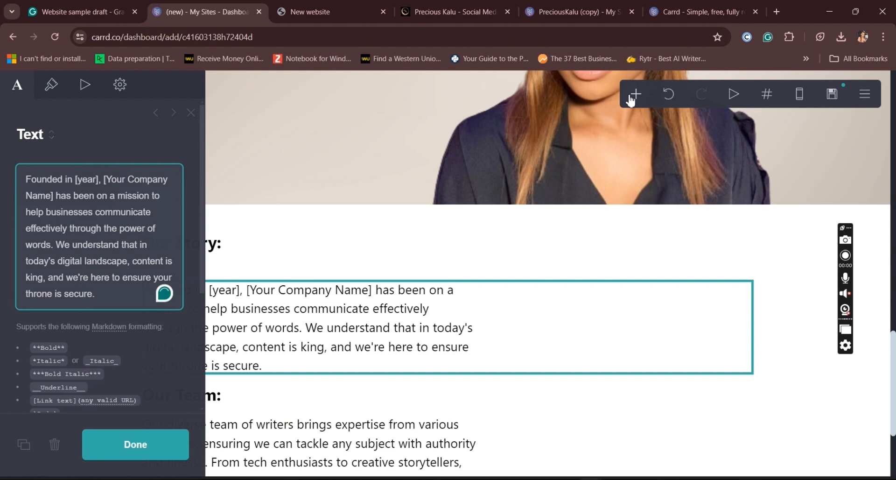
{"action": "left_click", "coordinate": [634, 94]}
{"action": "left_click", "coordinate": [588, 274]}
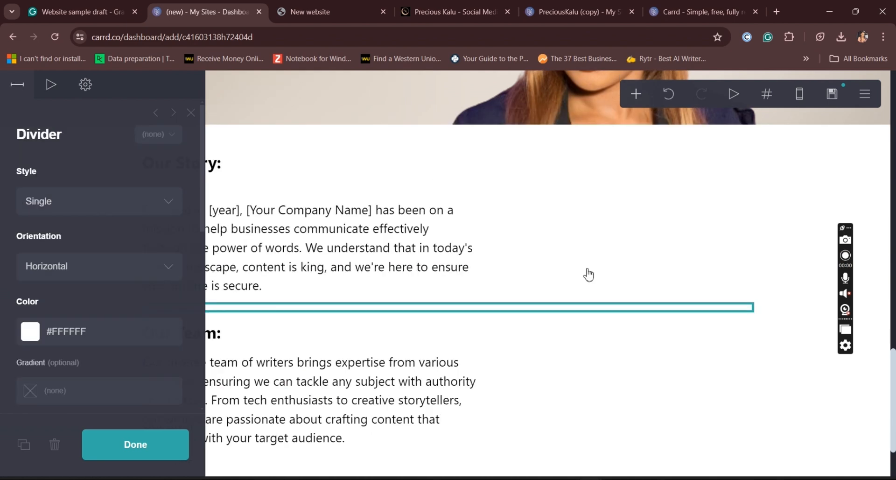
{"action": "left_click", "coordinate": [117, 455]}
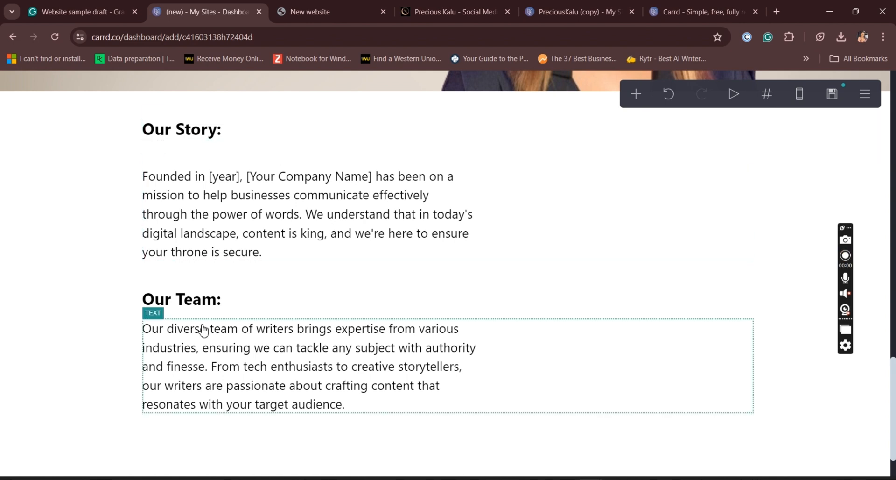
Insert a divider between the "Our Team:" heading and the team paragraph
{"action": "left_click", "coordinate": [243, 295]}
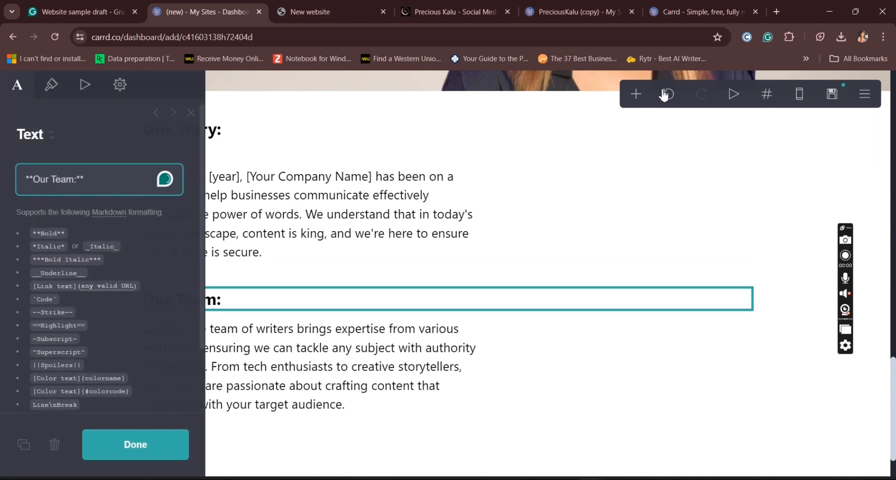
{"action": "left_click", "coordinate": [636, 95]}
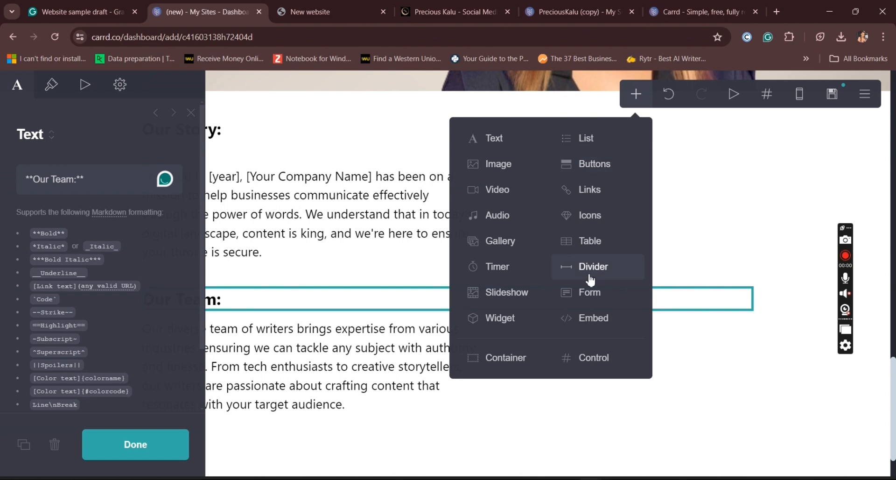
{"action": "left_click", "coordinate": [590, 277]}
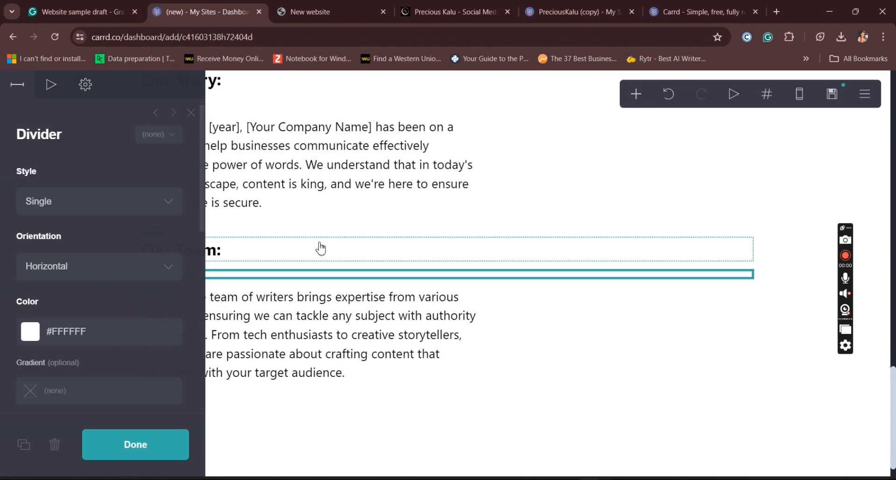
Switch to the Grammarly draft, select the paragraph under "Our Team:", and return to the Carrd page
{"action": "left_click", "coordinate": [109, 5]}
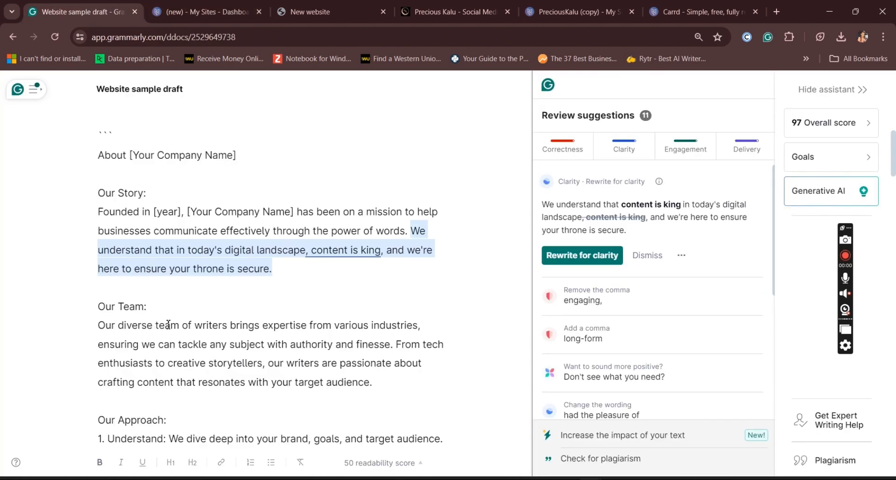
{"action": "scroll", "coordinate": [168, 324], "scroll_direction": "down", "scroll_amount": 3}
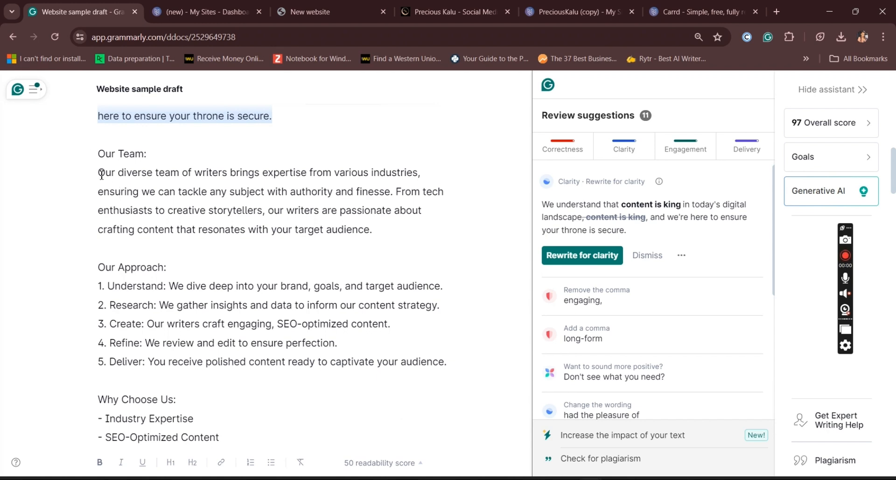
{"action": "left_click_drag", "start_coordinate": [101, 172], "coordinate": [396, 222]}
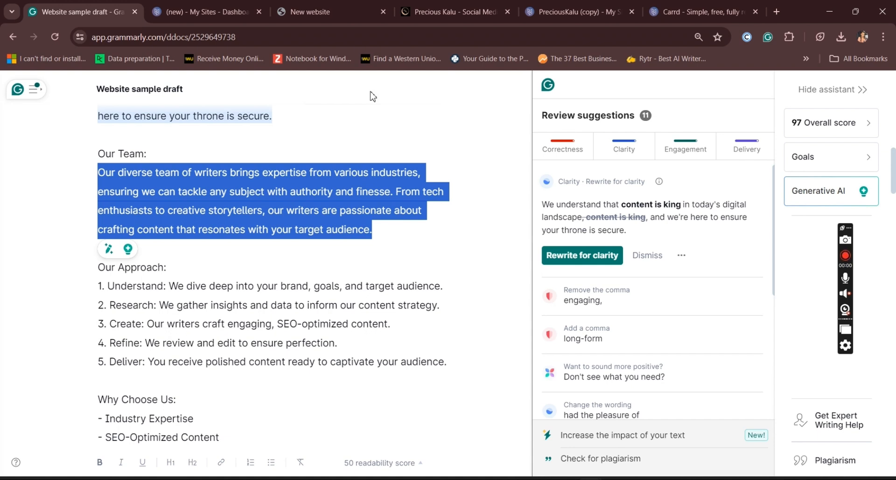
{"action": "left_click", "coordinate": [205, 11]}
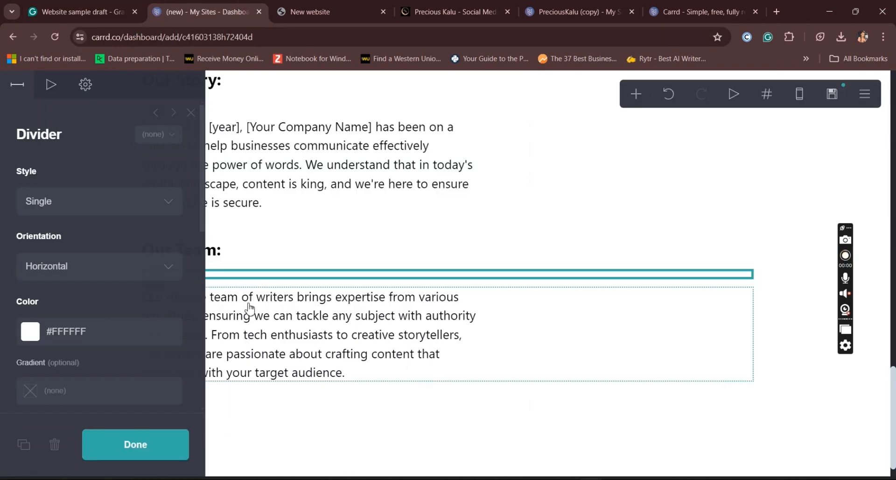
Duplicate the "Our Team:" heading
{"action": "left_click", "coordinate": [219, 252]}
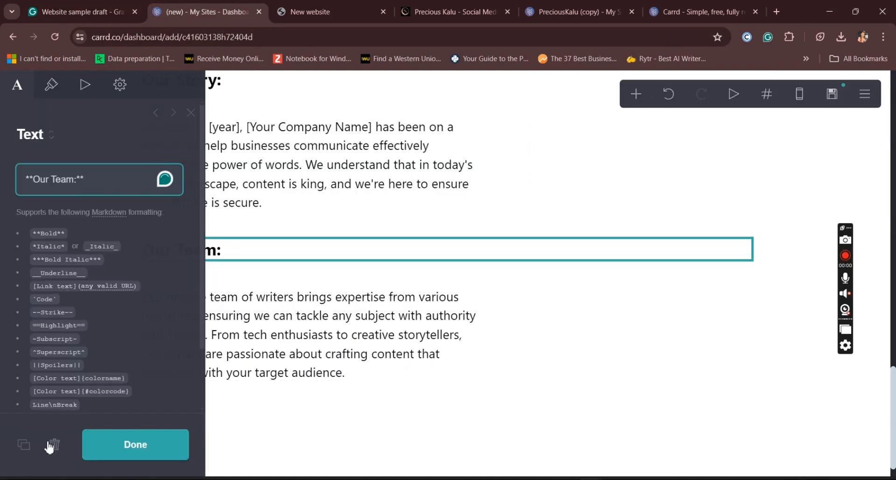
{"action": "left_click", "coordinate": [27, 449]}
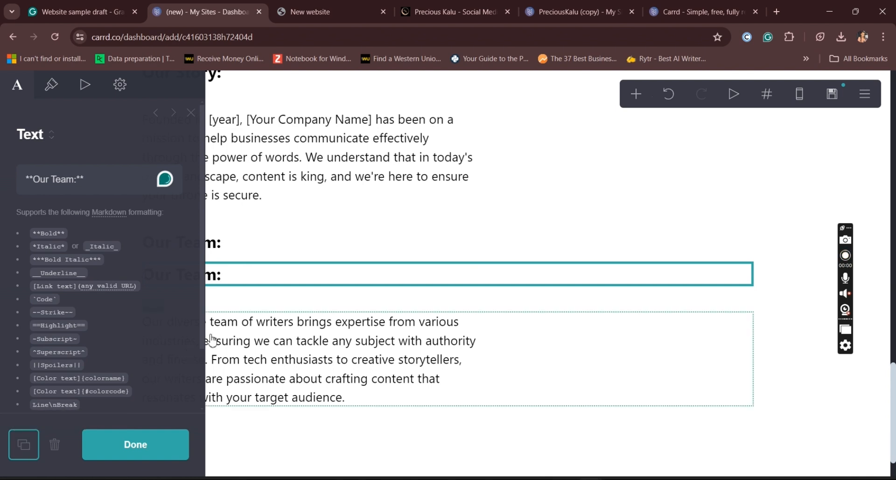
Switch to the Grammarly draft, copy the five items under "Our Approach:" without the first number, and return to the Carrd page
{"action": "left_click", "coordinate": [99, 5]}
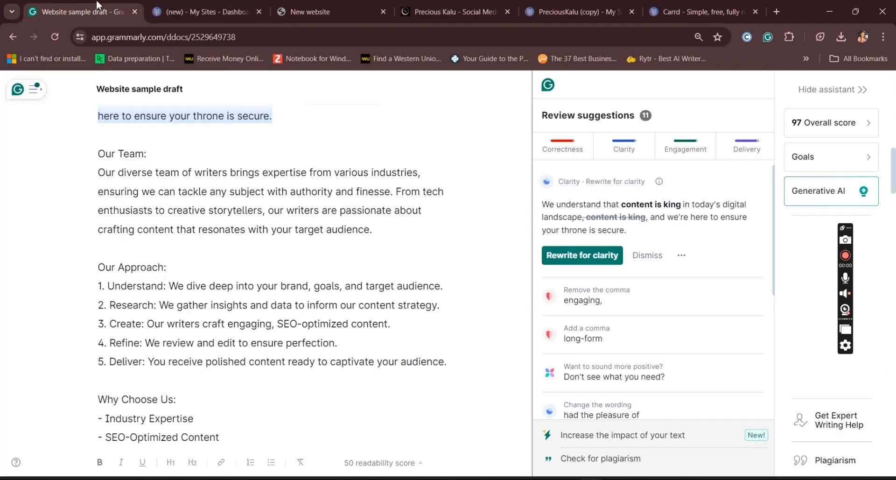
{"action": "scroll", "coordinate": [117, 211], "scroll_direction": "up", "scroll_amount": 3}
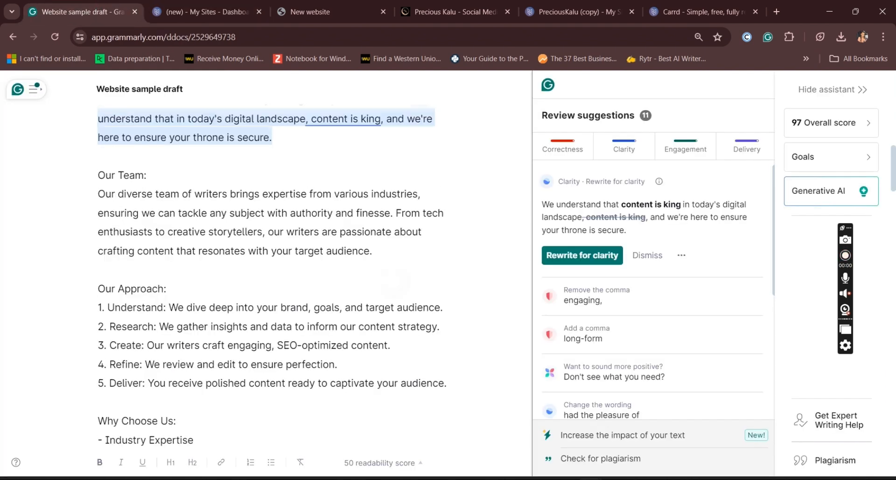
{"action": "scroll", "coordinate": [117, 211], "scroll_direction": "down", "scroll_amount": 5}
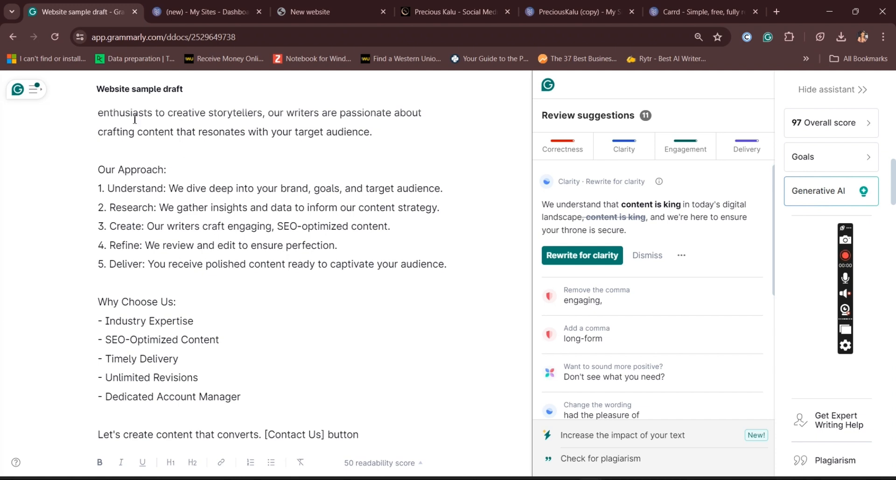
{"action": "left_click_drag", "start_coordinate": [105, 188], "coordinate": [477, 275]}
{"action": "key", "text": "ctrl+c"}
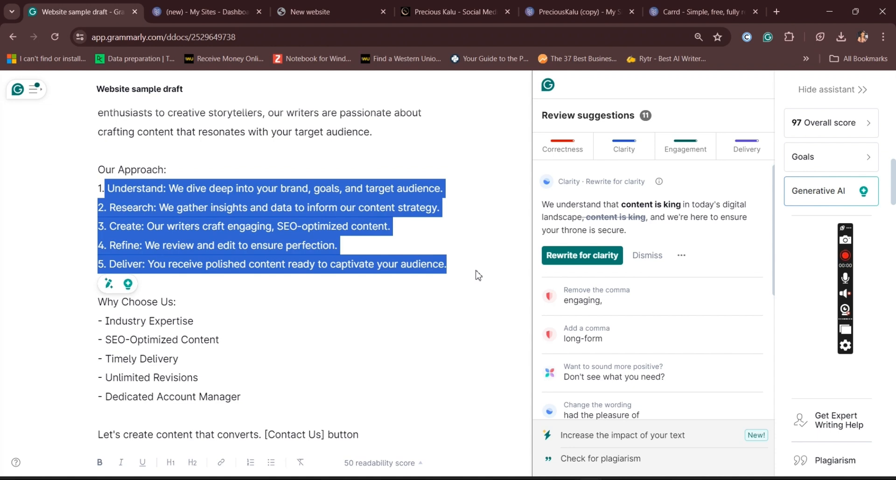
{"action": "left_click", "coordinate": [205, 12]}
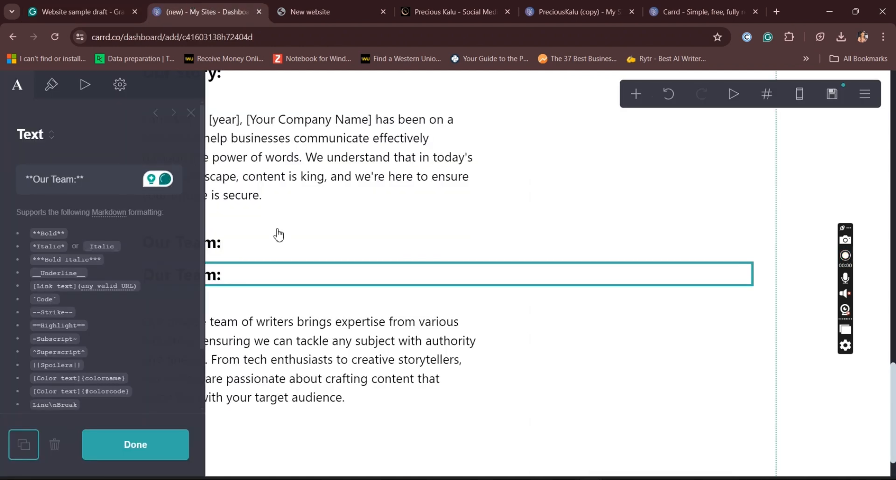
Change the text of the duplicated heading to "Our Approach:", keeping the bold markers
{"action": "left_click", "coordinate": [77, 181]}
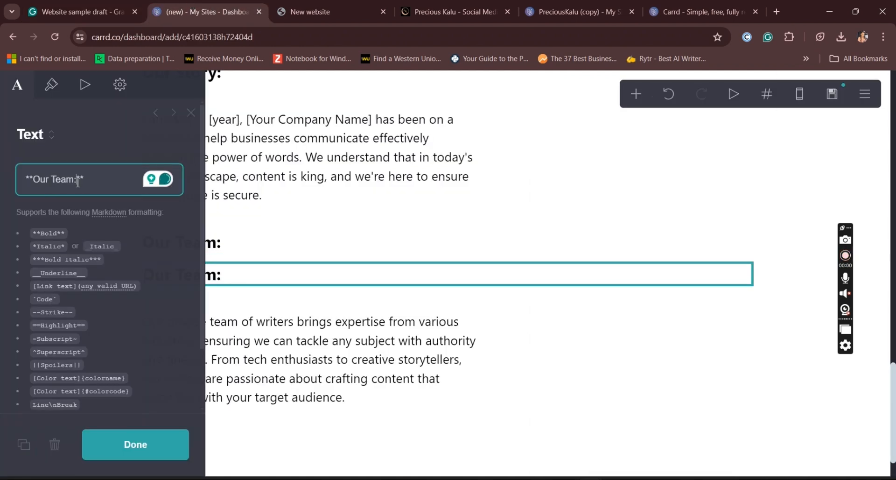
{"action": "key", "text": "BackSpace"}
{"action": "key", "text": "BackSpace"}
{"action": "key", "text": "BackSpace"}
{"action": "key", "text": "BackSpace"}
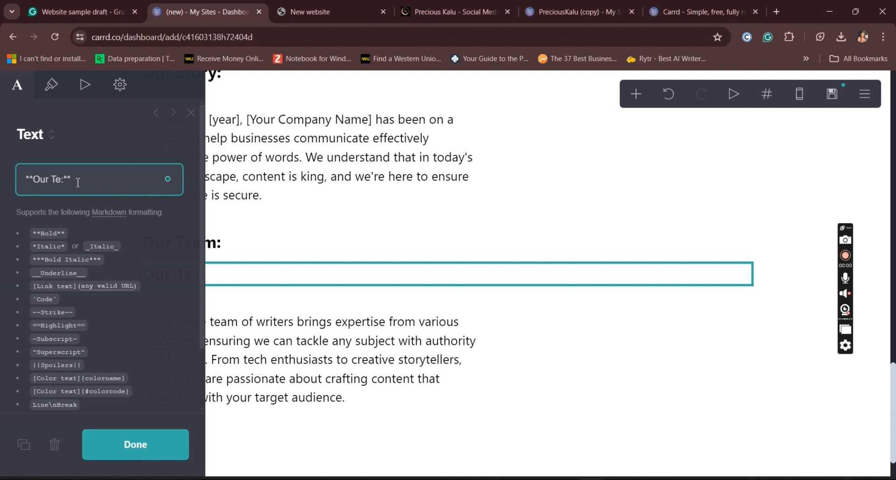
{"action": "type", "text": "A"}
{"action": "type", "text": "pproa"}
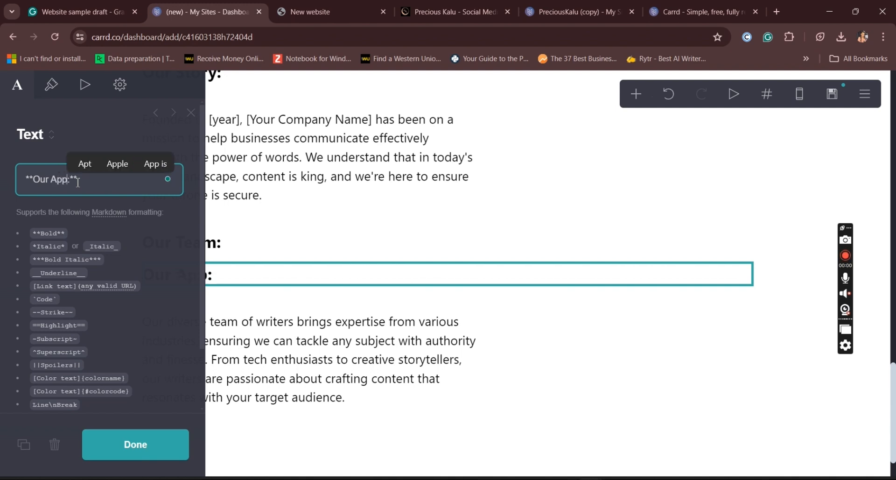
{"action": "type", "text": "ch"}
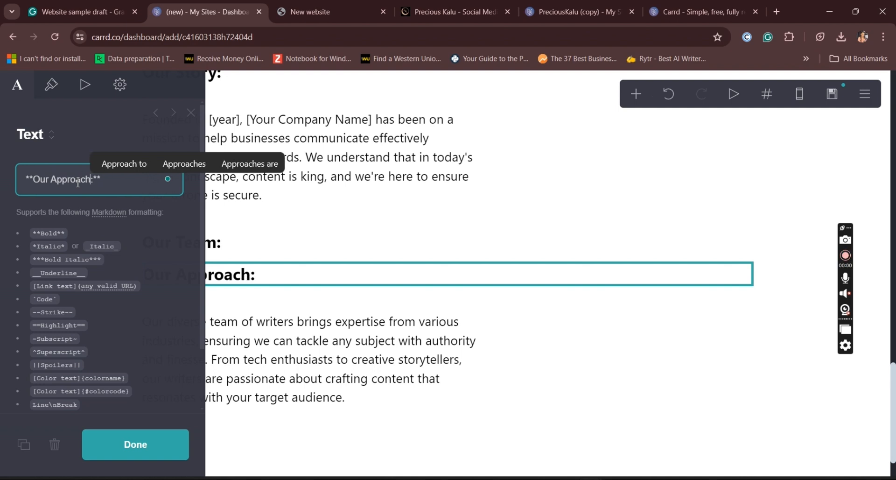
Move the "Our Approach:" heading below the team paragraph and insert a divider between them
{"action": "left_click", "coordinate": [304, 353]}
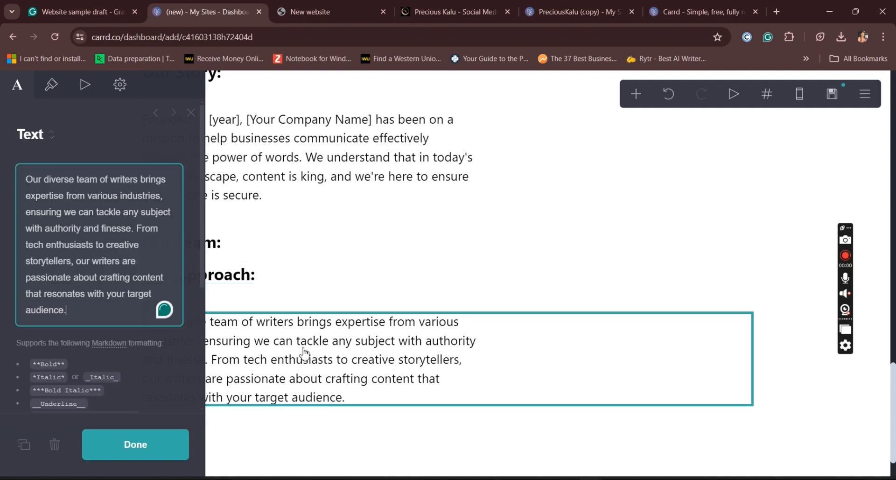
{"action": "left_click_drag", "start_coordinate": [262, 280], "coordinate": [280, 395]}
{"action": "left_click_drag", "start_coordinate": [254, 277], "coordinate": [308, 409]}
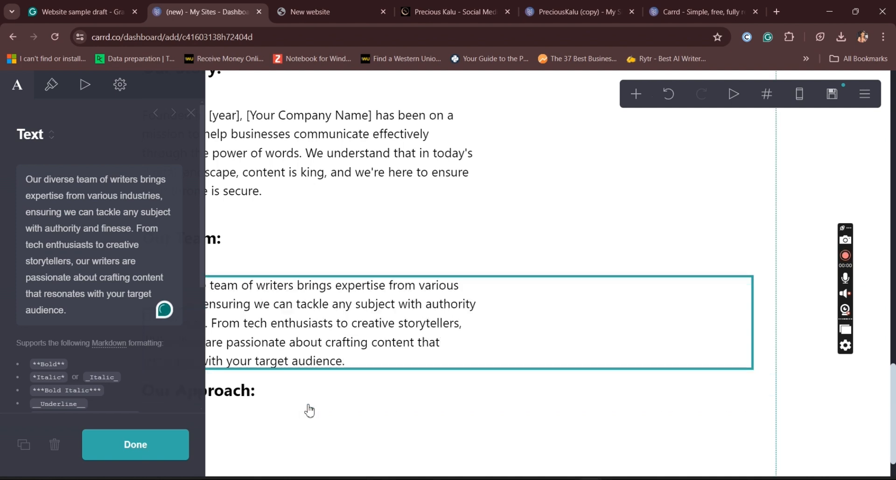
{"action": "left_click", "coordinate": [633, 99]}
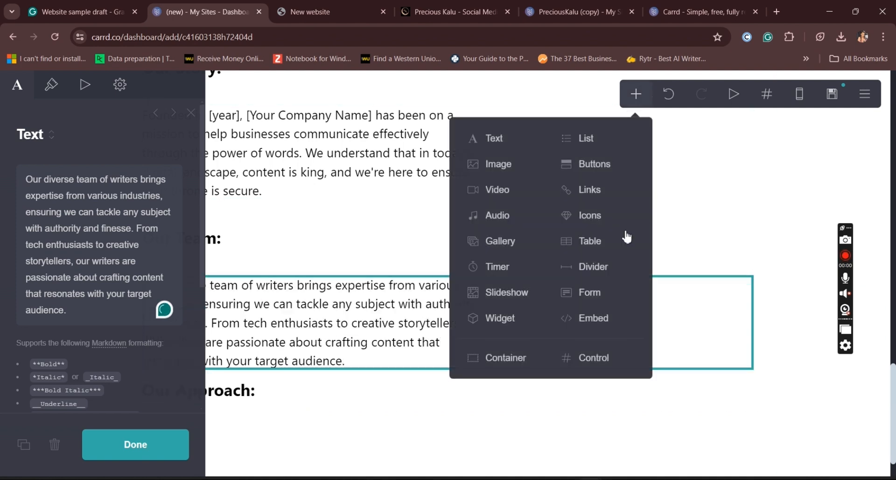
{"action": "left_click", "coordinate": [594, 267]}
Add a list element below the "Our Approach:" heading and paste the copied approach items into it
{"action": "left_click", "coordinate": [279, 354]}
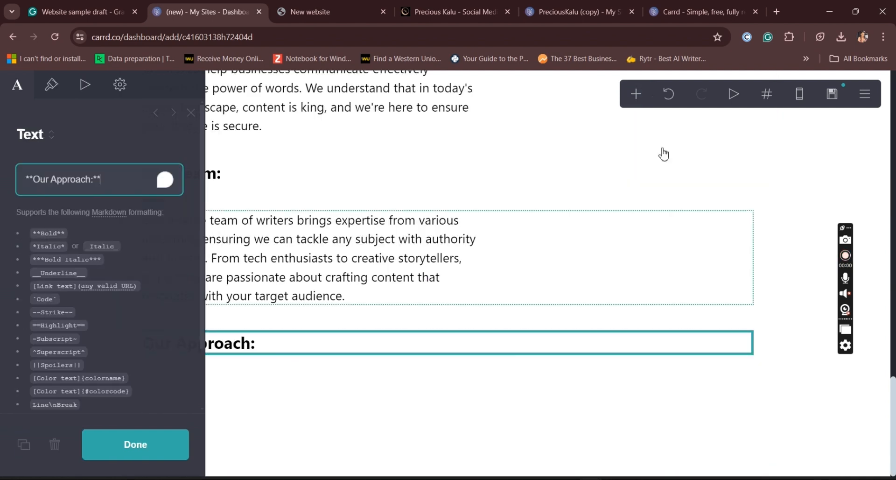
{"action": "left_click", "coordinate": [636, 99]}
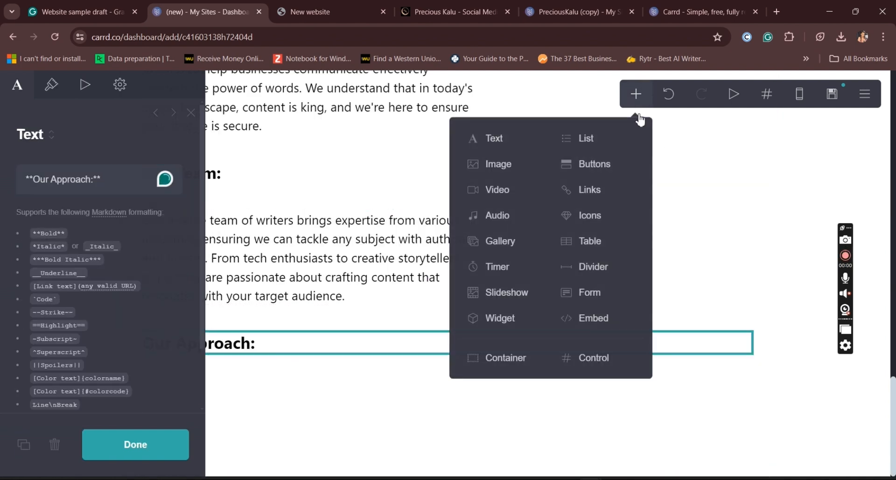
{"action": "left_click", "coordinate": [599, 149]}
{"action": "type", "text": "V"}
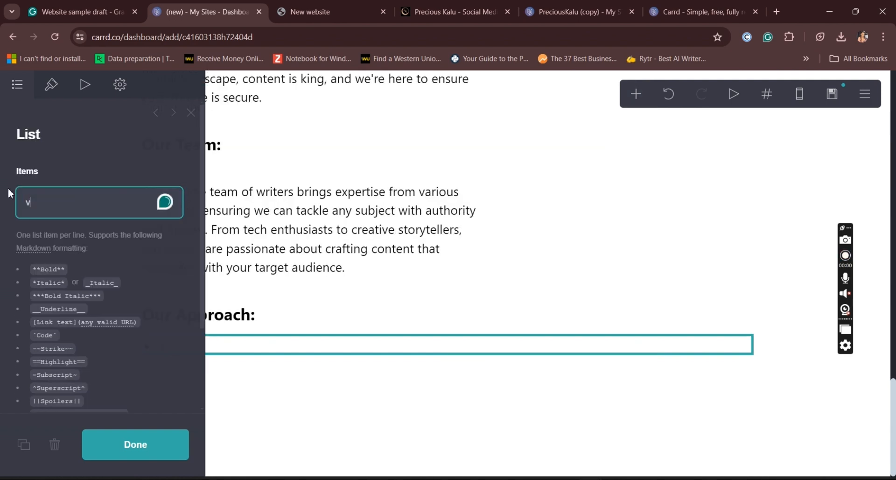
{"action": "key", "text": "BackSpace"}
{"action": "key", "text": "ctrl+v"}
Remove the leading numbers 2 to 5 from the Research, Create, Refine and Deliver list items
{"action": "left_click", "coordinate": [38, 251]}
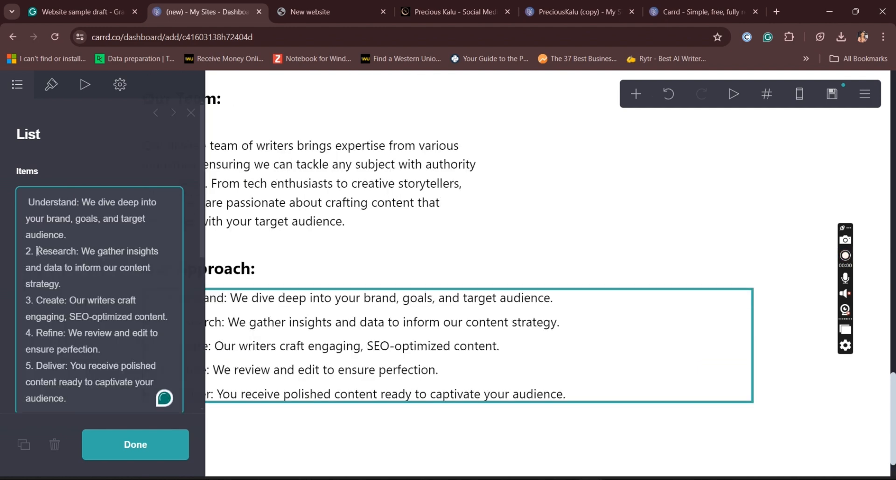
{"action": "key", "text": "BackSpace"}
{"action": "key", "text": "BackSpace"}
{"action": "key", "text": "BackSpace"}
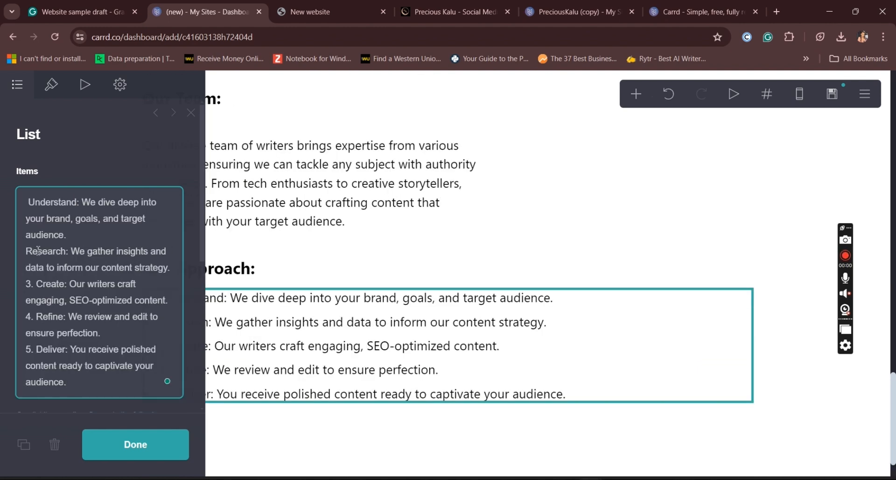
{"action": "left_click", "coordinate": [39, 282]}
{"action": "key", "text": "BackSpace"}
{"action": "key", "text": "BackSpace"}
{"action": "key", "text": "BackSpace"}
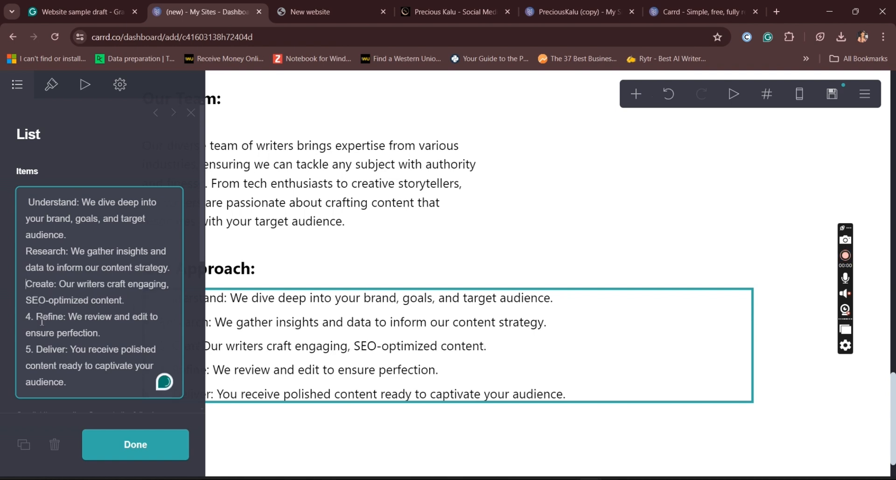
{"action": "key", "text": "BackSpace"}
{"action": "key", "text": "BackSpace"}
{"action": "key", "text": "BackSpace"}
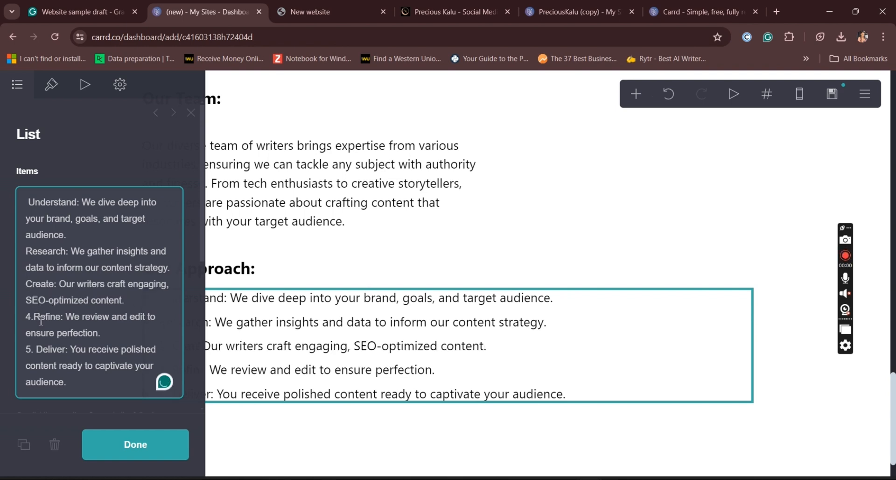
{"action": "left_click", "coordinate": [38, 351]}
{"action": "key", "text": "BackSpace"}
{"action": "key", "text": "BackSpace"}
{"action": "key", "text": "BackSpace"}
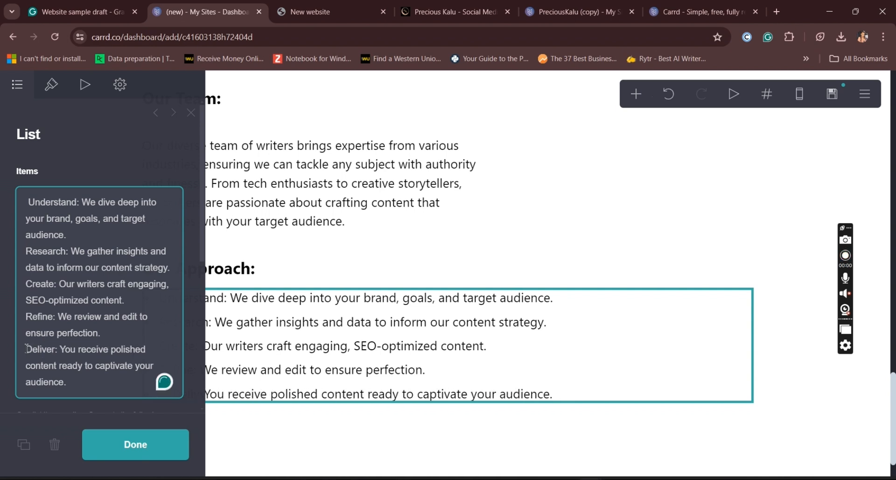
Bold the "Deliver:" label in the list with ** markers and finish editing the list
{"action": "type", "text": "**"}
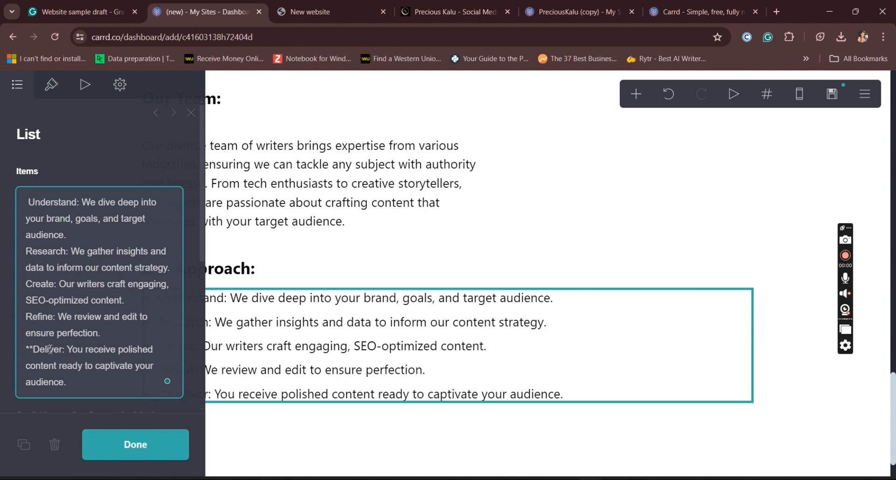
{"action": "type", "text": "**"}
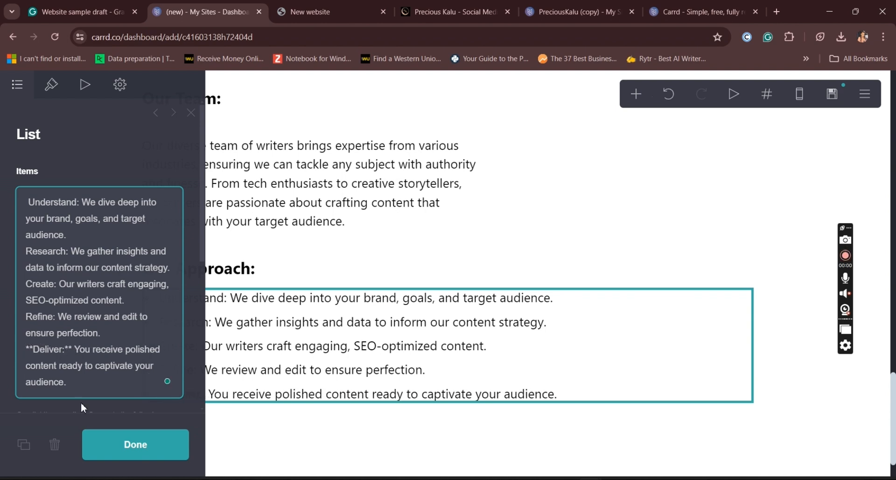
{"action": "left_click", "coordinate": [118, 444]}
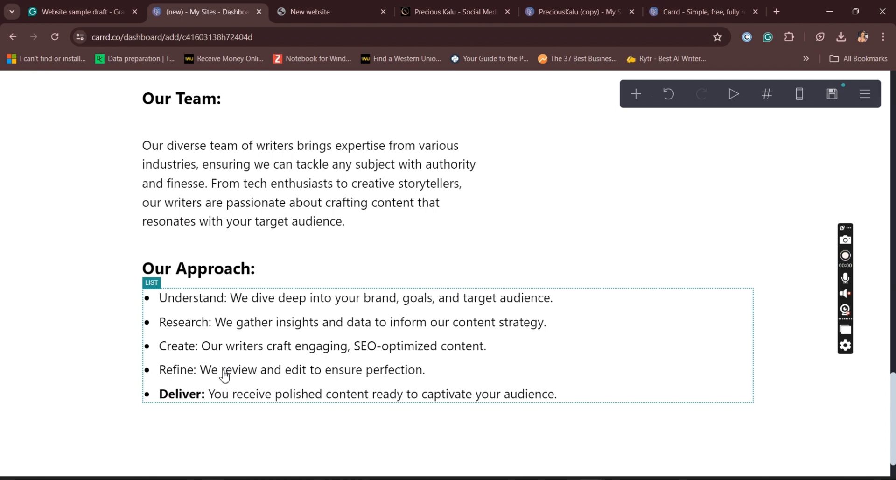
Reopen the approach list for editing and bold its "Refine:" label with ** markers
{"action": "left_click", "coordinate": [225, 375]}
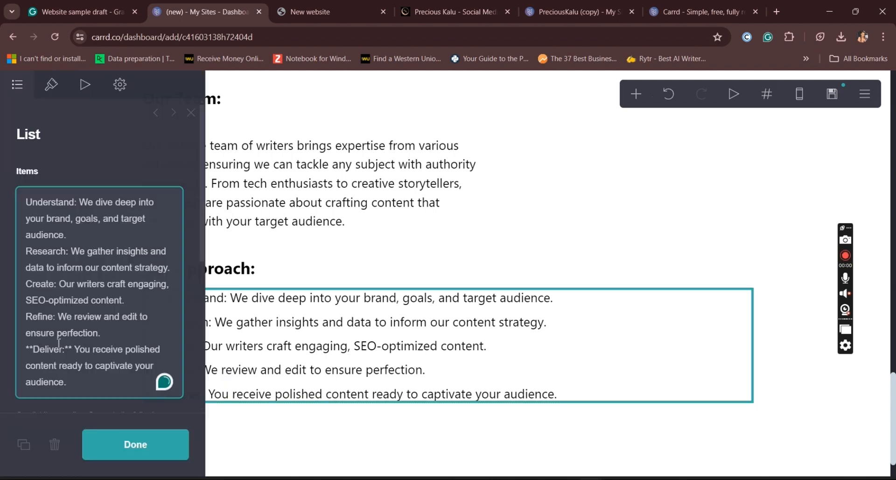
{"action": "left_click", "coordinate": [56, 316]}
{"action": "left_click", "coordinate": [197, 163]}
{"action": "scroll", "coordinate": [198, 172], "scroll_direction": "down", "scroll_amount": 1}
{"action": "left_click_drag", "start_coordinate": [199, 177], "coordinate": [202, 285]}
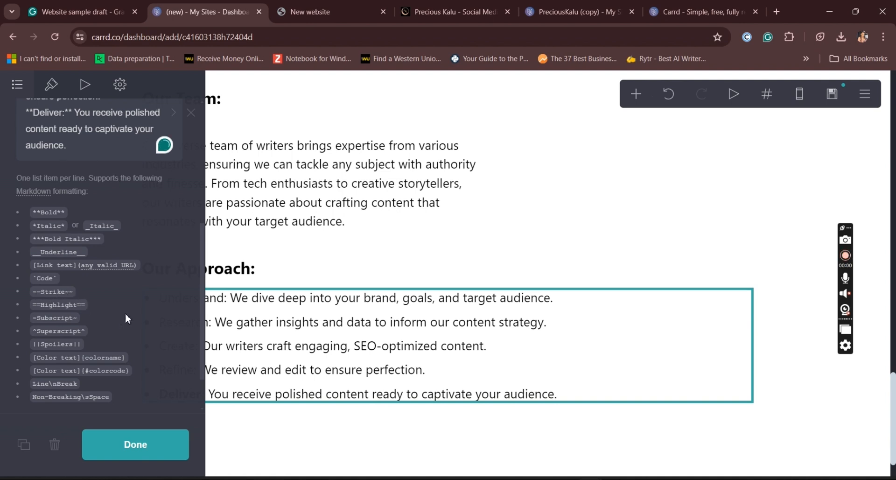
{"action": "scroll", "coordinate": [140, 233], "scroll_direction": "up", "scroll_amount": 1}
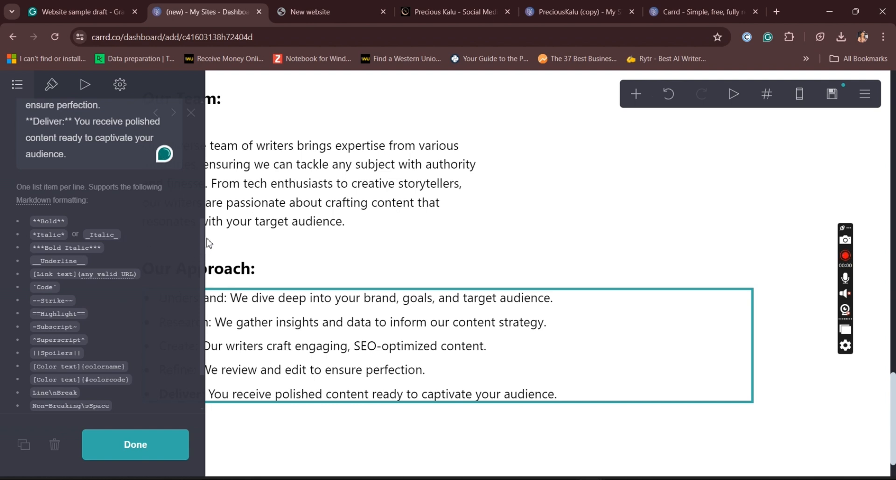
{"action": "scroll", "coordinate": [191, 182], "scroll_direction": "up", "scroll_amount": 3}
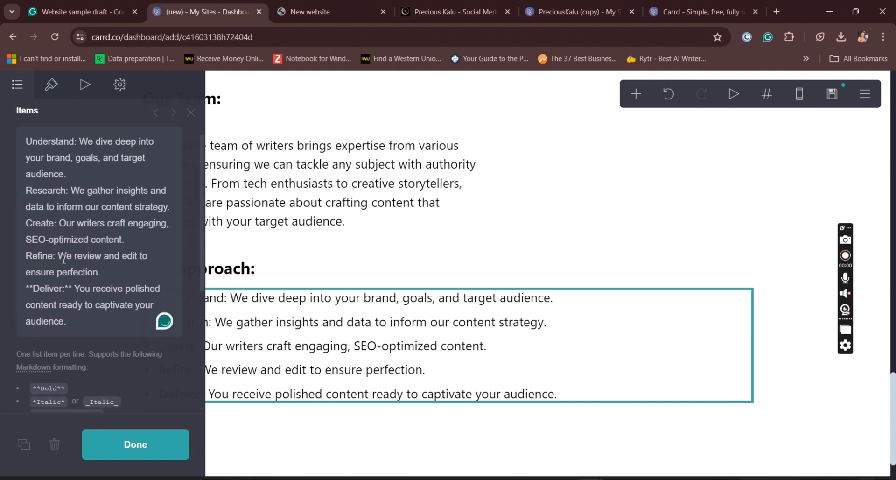
{"action": "left_click", "coordinate": [57, 255]}
{"action": "left_click", "coordinate": [56, 255]}
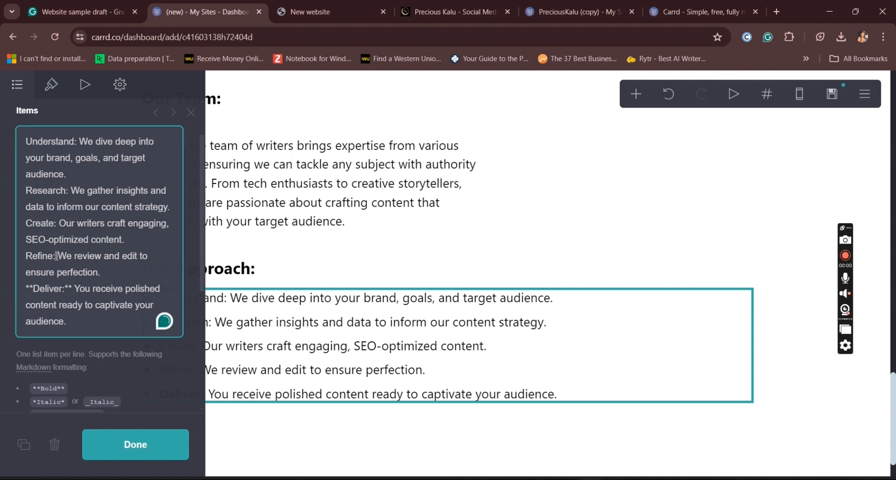
{"action": "type", "text": "**"}
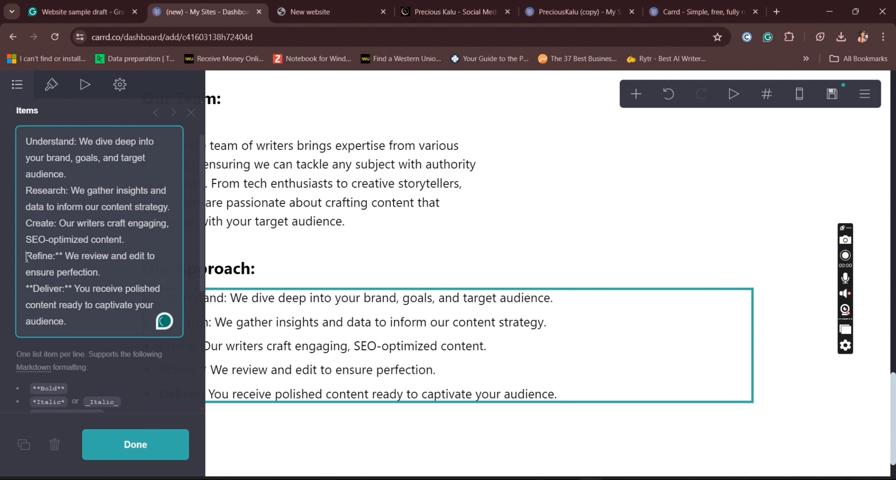
{"action": "left_click", "coordinate": [26, 256]}
{"action": "type", "text": "**"}
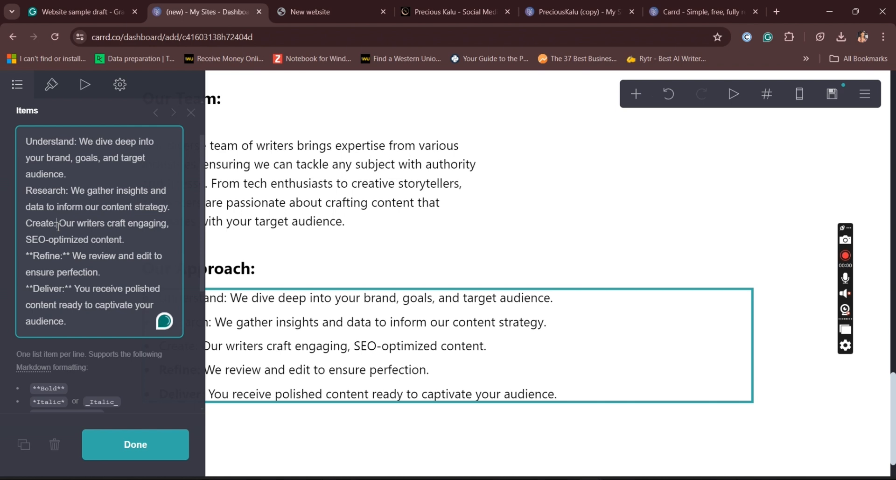
Bold the "Create:" and "Research:" labels in the approach list with ** markers
{"action": "left_click", "coordinate": [58, 223]}
{"action": "type", "text": "**"}
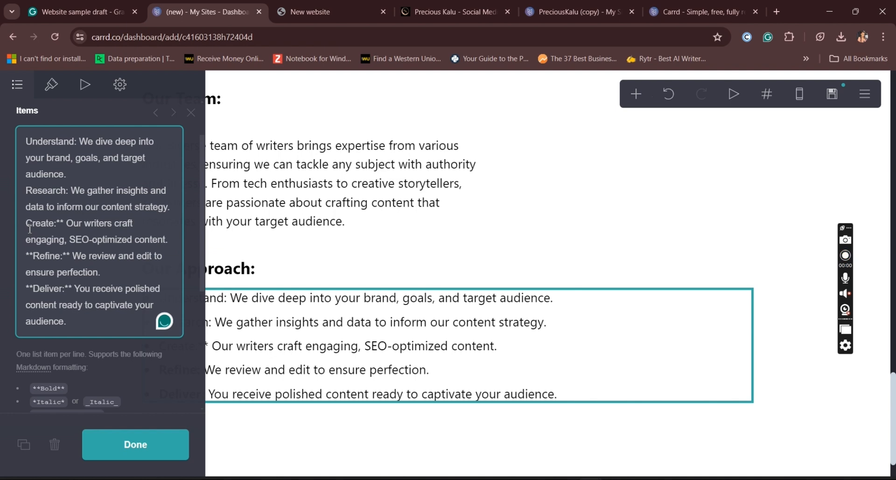
{"action": "left_click", "coordinate": [29, 227]}
{"action": "type", "text": "**"}
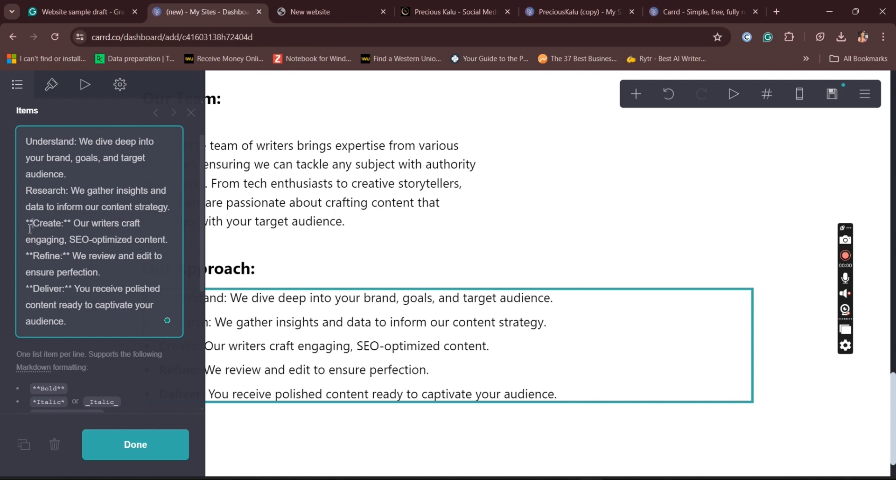
{"action": "left_click", "coordinate": [71, 191]}
{"action": "type", "text": "**"}
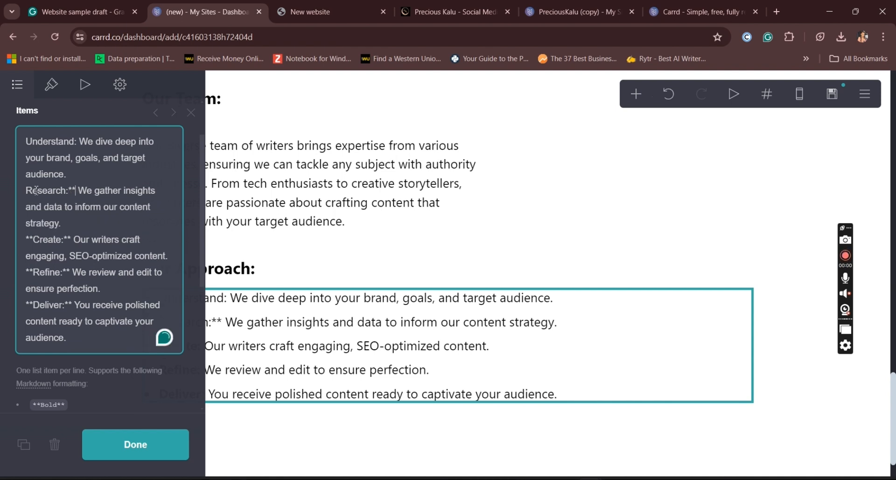
{"action": "left_click", "coordinate": [26, 192]}
{"action": "type", "text": "**"}
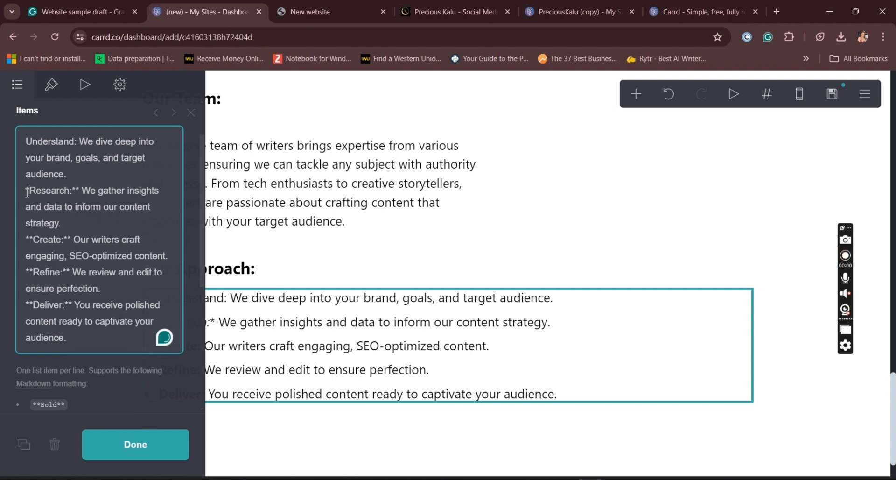
Bold the "Understand:" label in the approach list with ** markers and finish editing the list
{"action": "left_click", "coordinate": [27, 138]}
{"action": "type", "text": "**"}
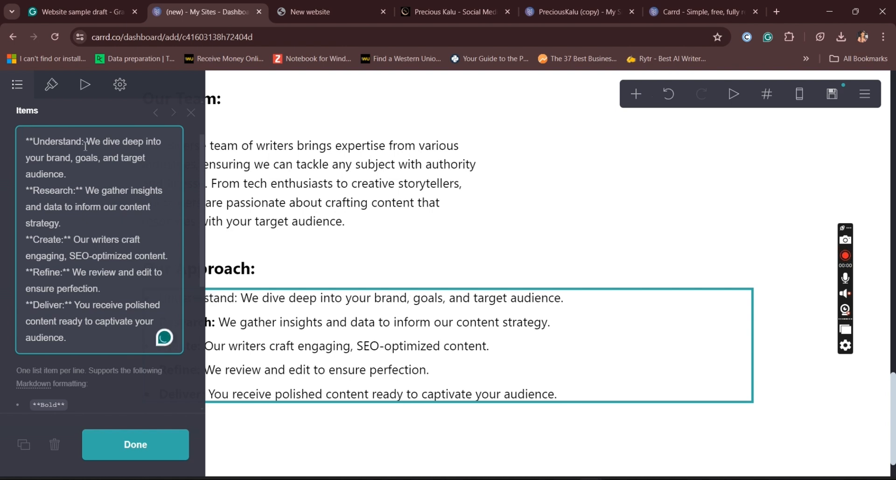
{"action": "type", "text": "**"}
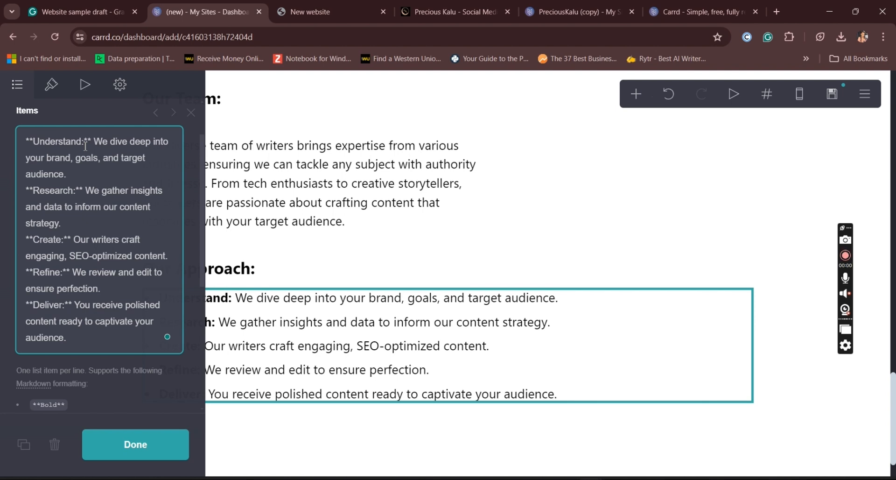
{"action": "left_click", "coordinate": [137, 442]}
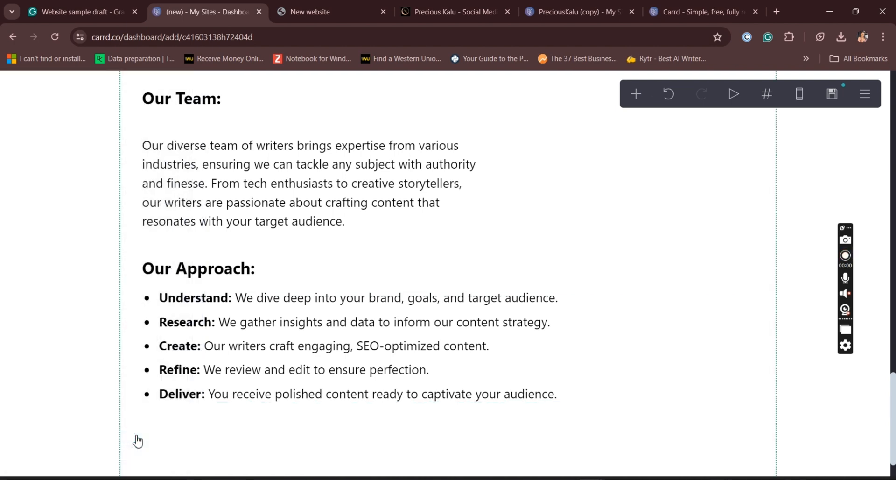
Add a divider between the "Our Approach:" heading and the list below it
{"action": "left_click", "coordinate": [279, 269]}
{"action": "left_click", "coordinate": [635, 94]}
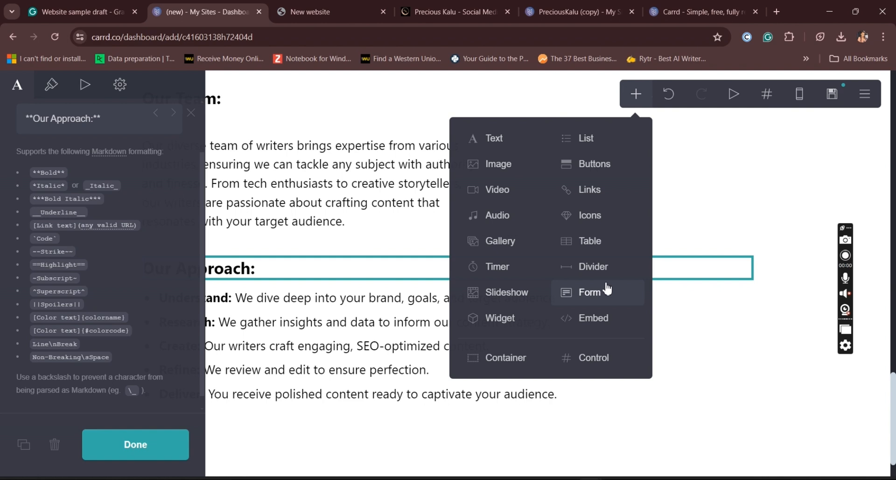
{"action": "left_click", "coordinate": [581, 270]}
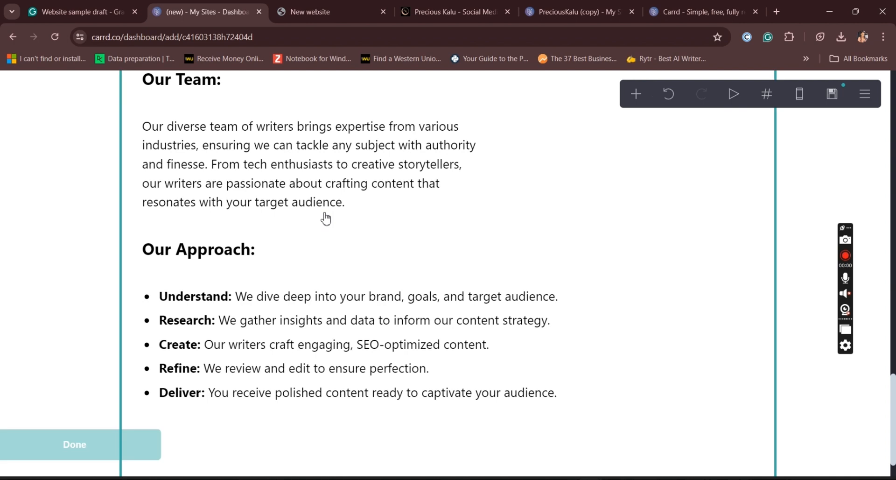
Add a divider below the "Our Team:" paragraph and finish editing it
{"action": "left_click", "coordinate": [345, 203]}
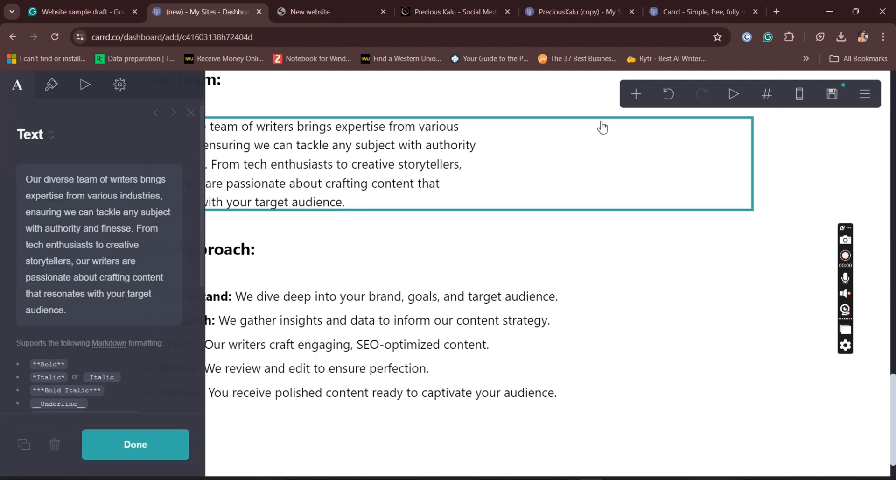
{"action": "left_click", "coordinate": [636, 94]}
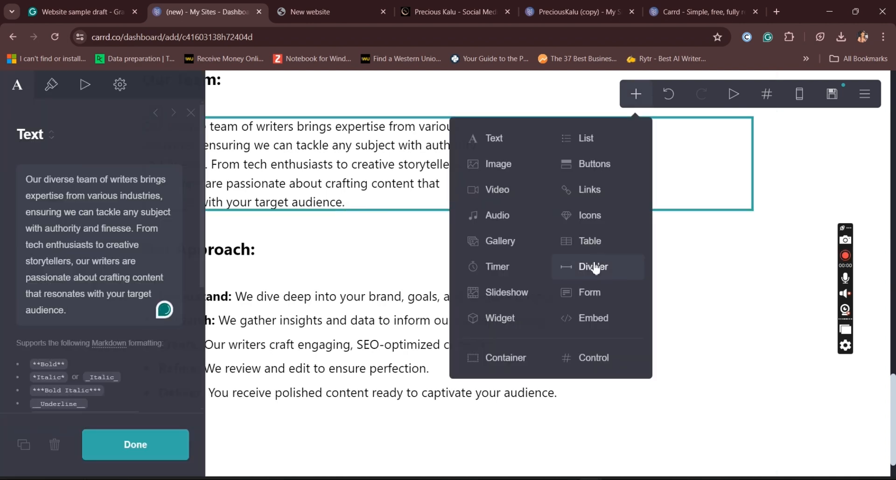
{"action": "left_click", "coordinate": [595, 267]}
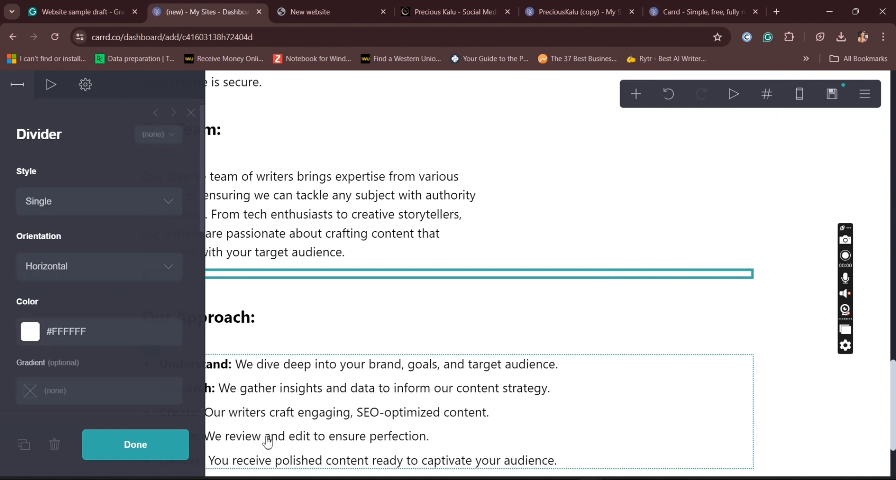
{"action": "left_click", "coordinate": [152, 456]}
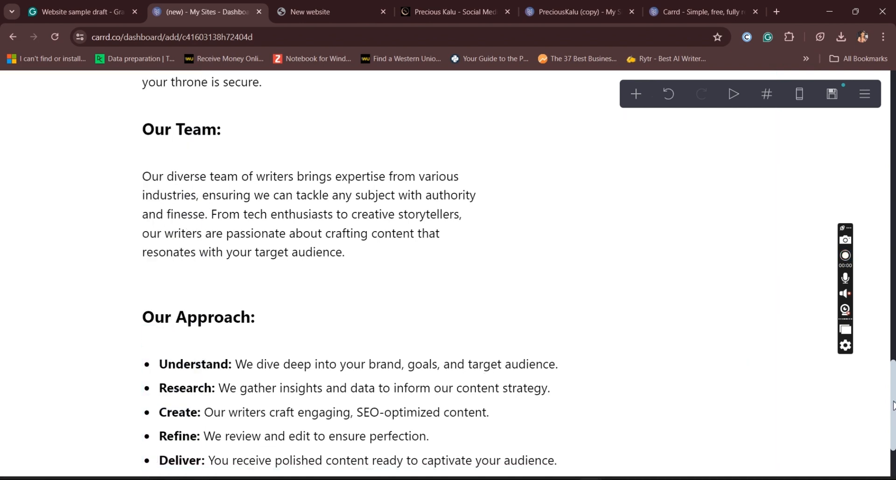
Insert a container below the divider that follows the "Our Team:" paragraph
{"action": "left_click_drag", "start_coordinate": [892, 405], "coordinate": [895, 348]}
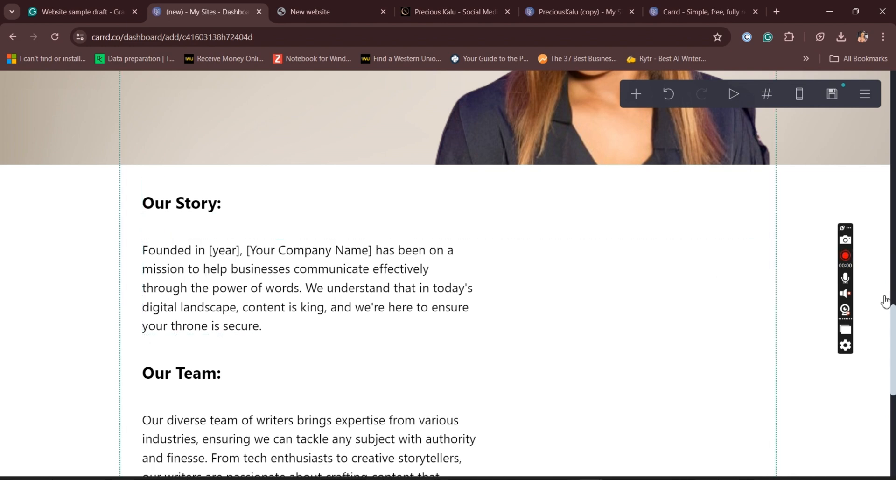
{"action": "scroll", "coordinate": [894, 357], "scroll_direction": "down", "scroll_amount": 1}
{"action": "scroll", "coordinate": [894, 357], "scroll_direction": "down", "scroll_amount": 6}
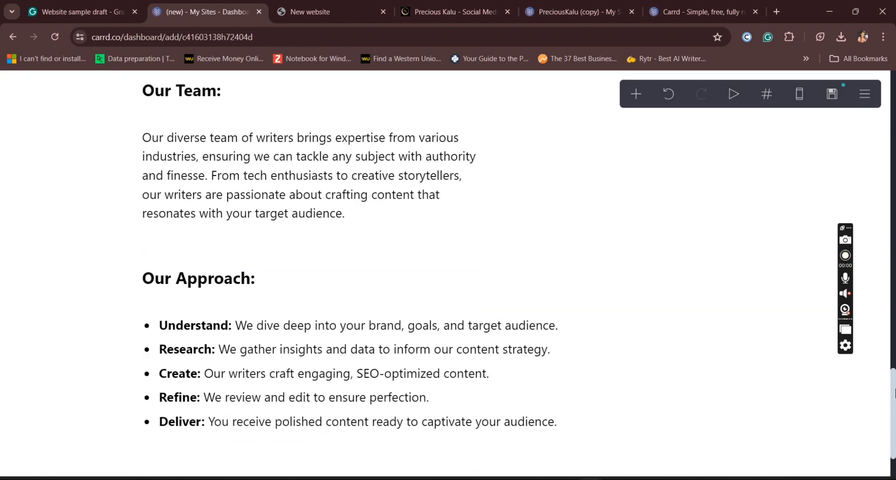
{"action": "left_click", "coordinate": [334, 218]}
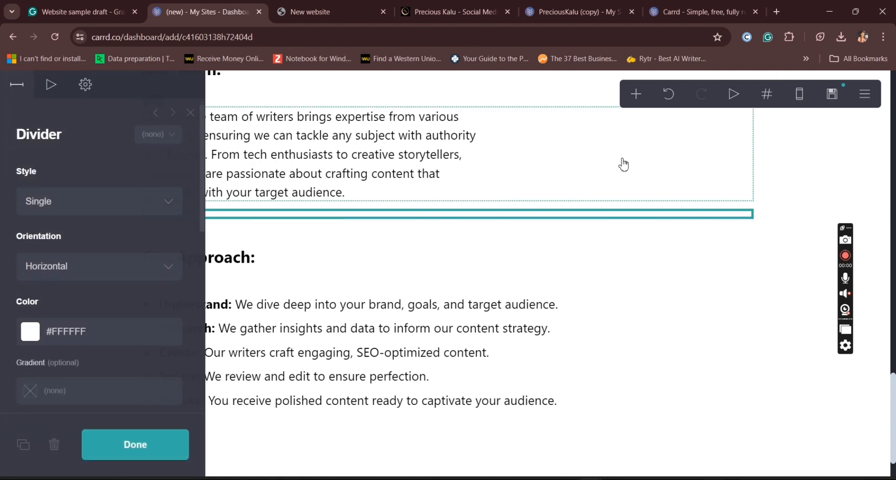
{"action": "left_click", "coordinate": [636, 95]}
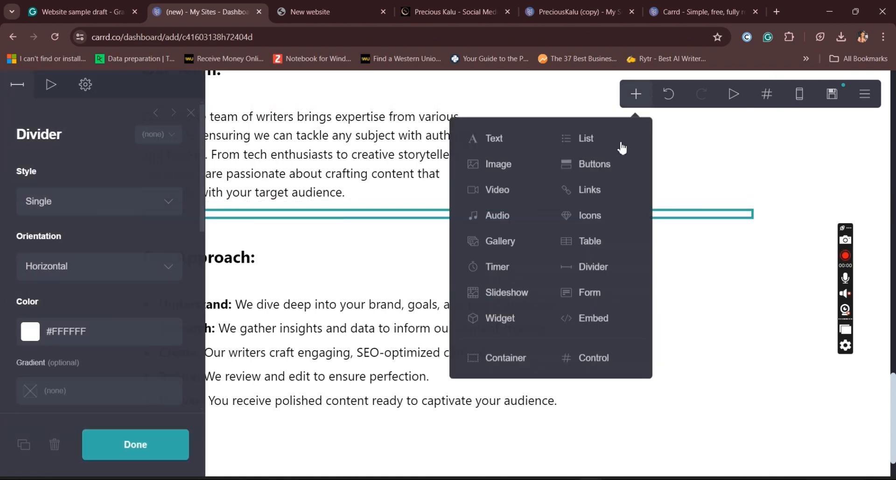
{"action": "left_click", "coordinate": [502, 366]}
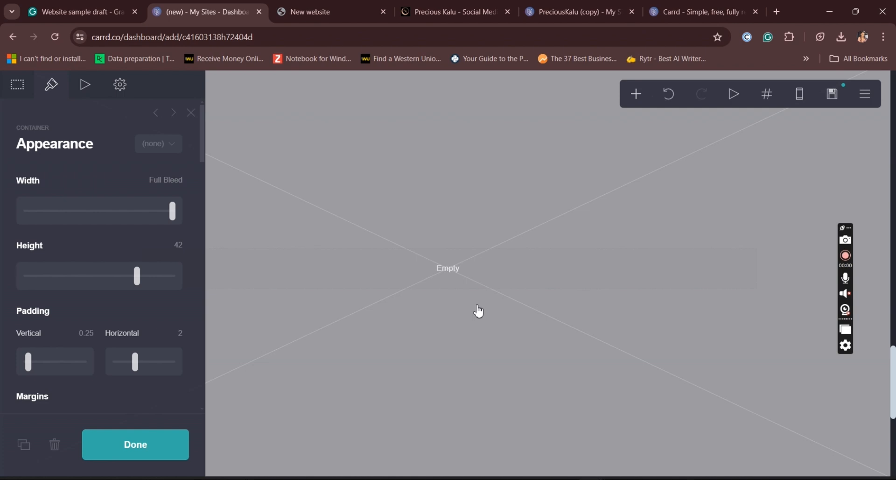
Switch the new container's background to the solid color #DEDEDE and set its height to 19
{"action": "left_click_drag", "start_coordinate": [202, 150], "coordinate": [159, 233]}
{"action": "left_click", "coordinate": [157, 233]}
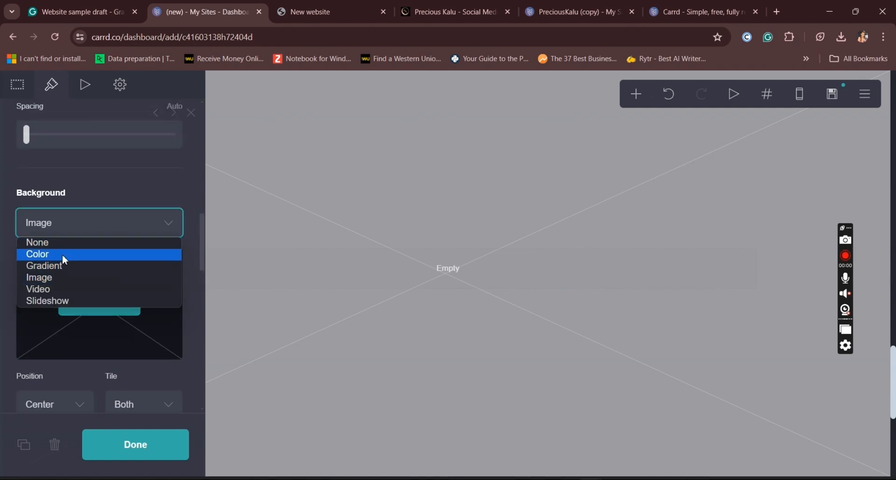
{"action": "left_click", "coordinate": [62, 253]}
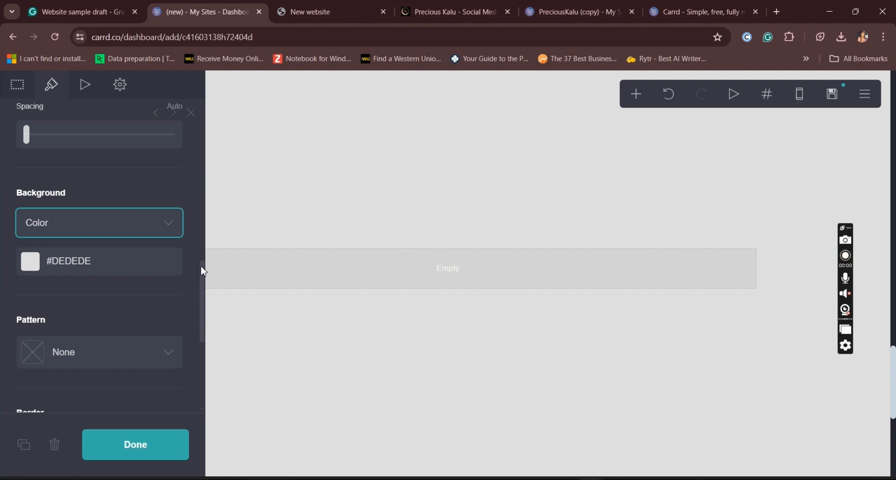
{"action": "left_click_drag", "start_coordinate": [202, 277], "coordinate": [198, 145]}
{"action": "left_click_drag", "start_coordinate": [136, 199], "coordinate": [46, 202]}
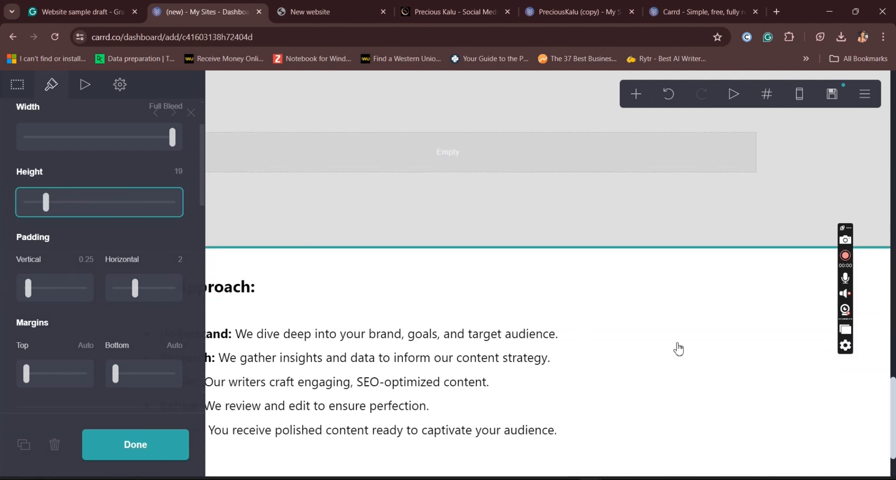
Move the "Our Approach:" heading and the approach list into the empty grey container, with the heading above the list
{"action": "scroll", "coordinate": [893, 400], "scroll_direction": "up", "scroll_amount": 3}
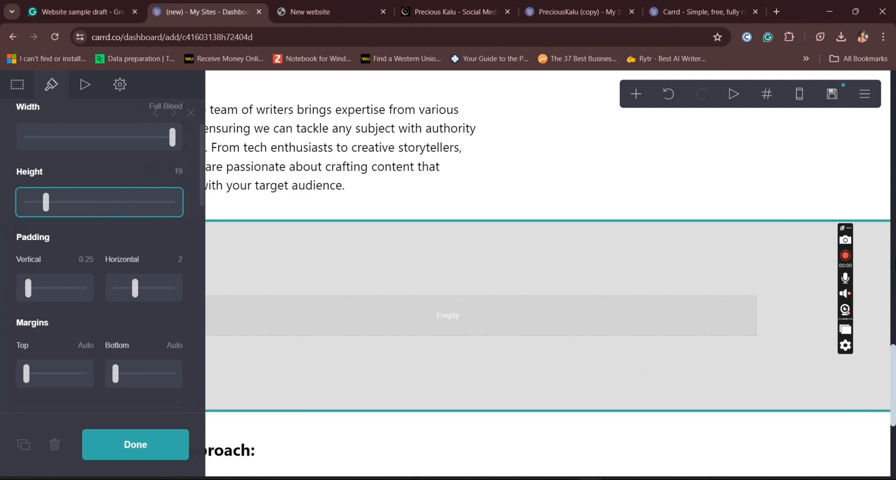
{"action": "scroll", "coordinate": [893, 376], "scroll_direction": "up", "scroll_amount": 3}
{"action": "scroll", "coordinate": [893, 377], "scroll_direction": "down", "scroll_amount": 2}
{"action": "scroll", "coordinate": [893, 378], "scroll_direction": "down", "scroll_amount": 2}
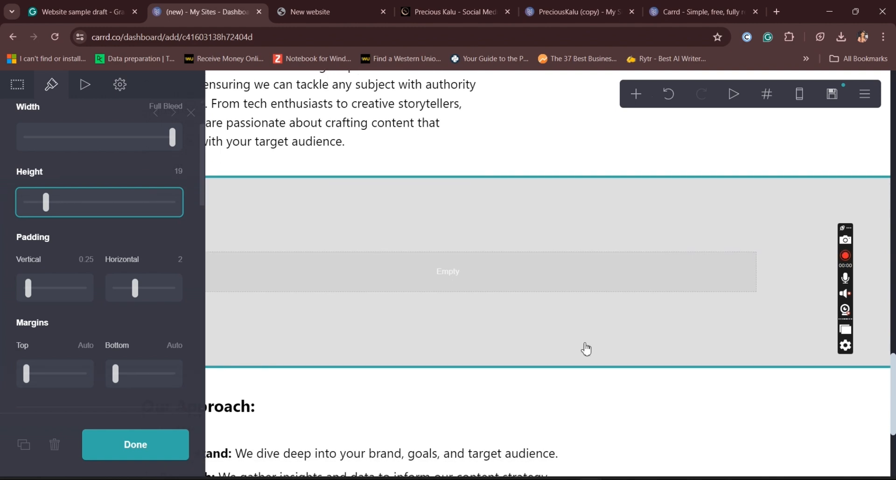
{"action": "left_click_drag", "start_coordinate": [269, 407], "coordinate": [357, 269]}
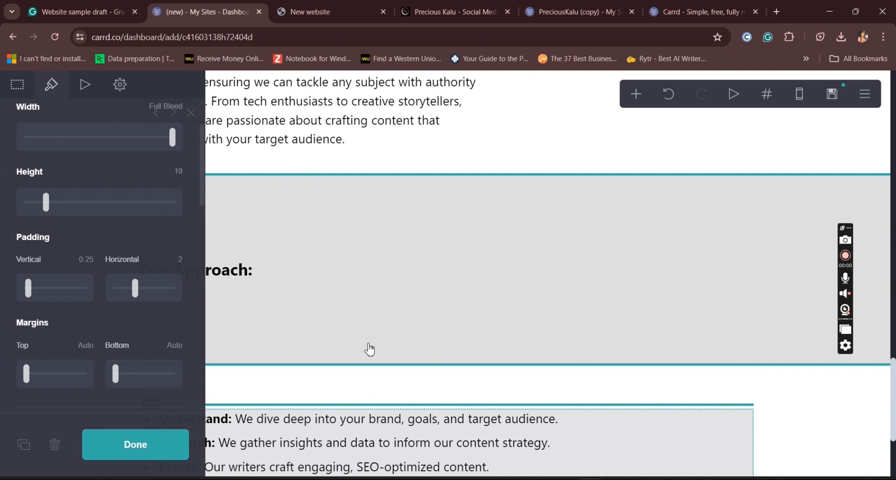
{"action": "left_click_drag", "start_coordinate": [352, 441], "coordinate": [335, 280]}
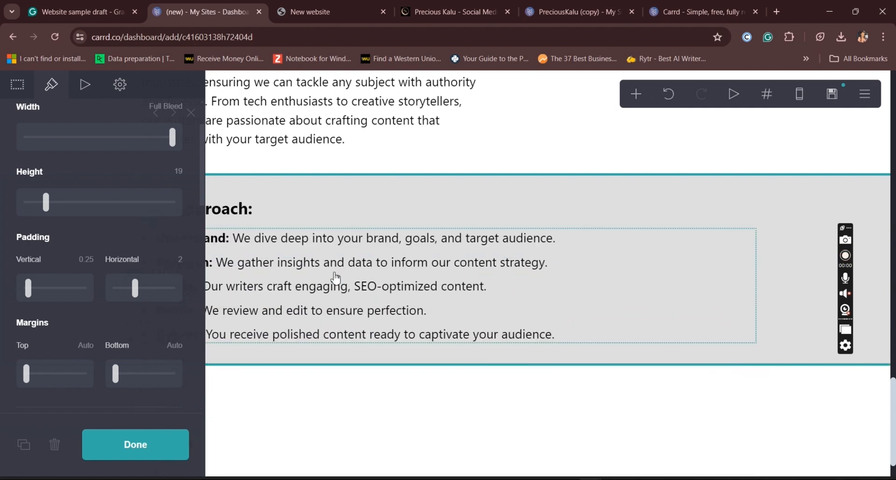
Add a divider below the "Our Approach:" heading inside the grey container
{"action": "left_click", "coordinate": [251, 218]}
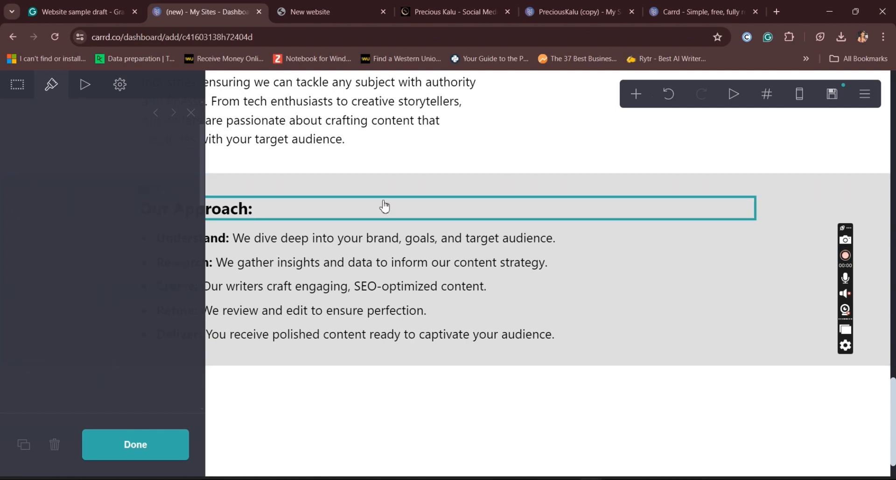
{"action": "left_click", "coordinate": [636, 96]}
{"action": "left_click", "coordinate": [598, 262]}
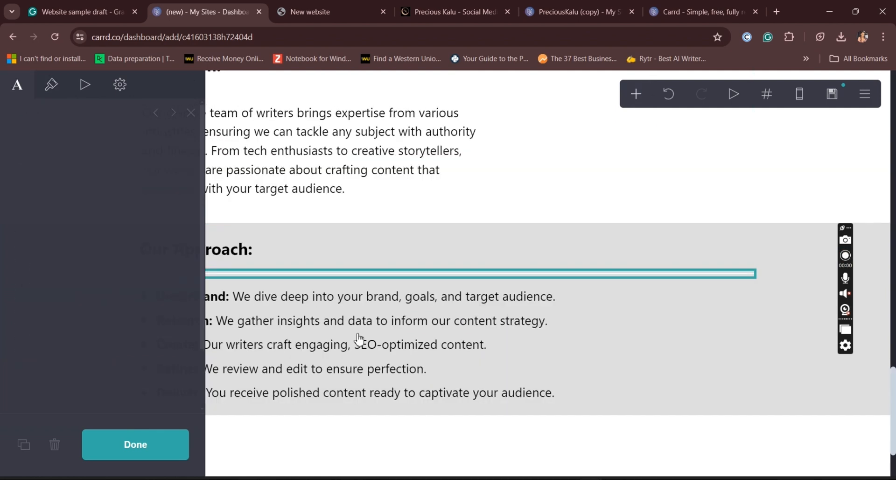
Set the color of the divider inside the grey container to the container's background color #DEDEDE and finish editing
{"action": "left_click", "coordinate": [307, 254]}
{"action": "left_click", "coordinate": [295, 236]}
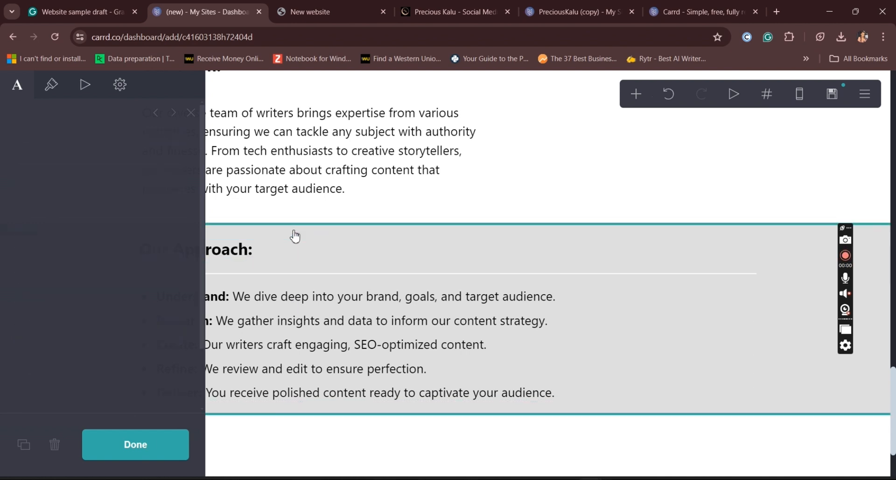
{"action": "left_click_drag", "start_coordinate": [202, 166], "coordinate": [192, 343]}
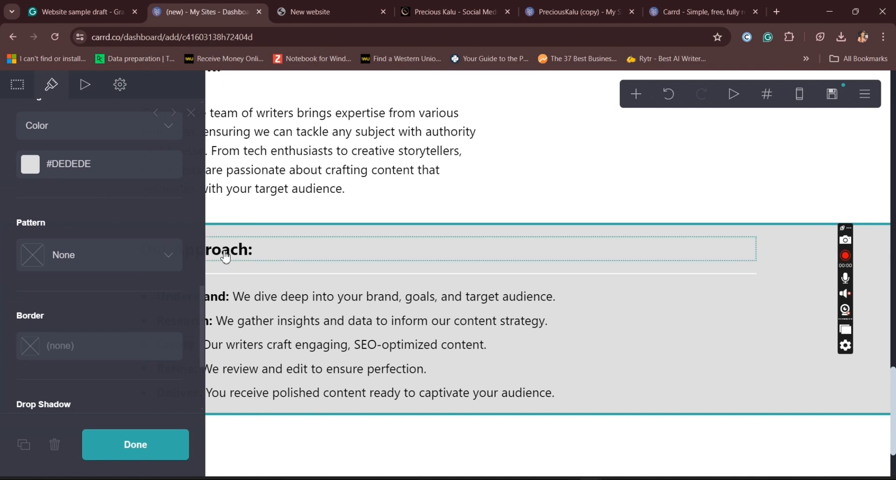
{"action": "left_click", "coordinate": [226, 274]}
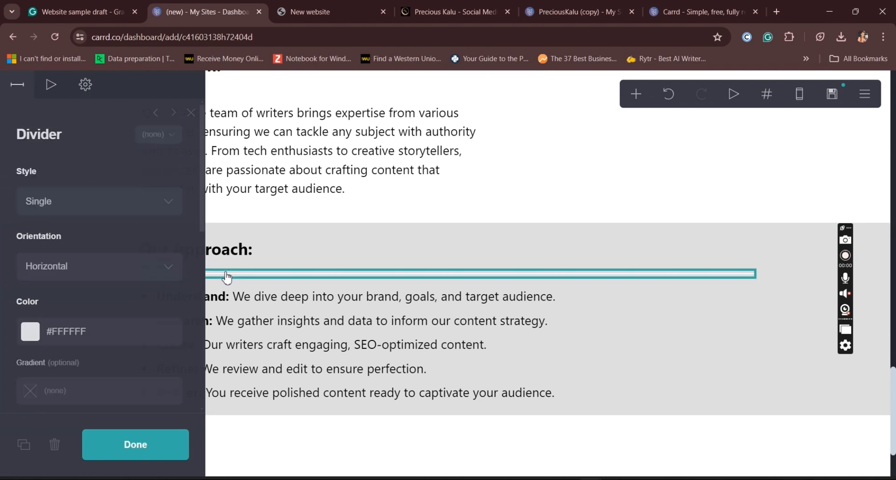
{"action": "left_click", "coordinate": [98, 331]}
{"action": "left_click_drag", "start_coordinate": [98, 331], "coordinate": [55, 335]}
{"action": "type", "text": "DEDEDE"}
{"action": "left_click", "coordinate": [140, 459]}
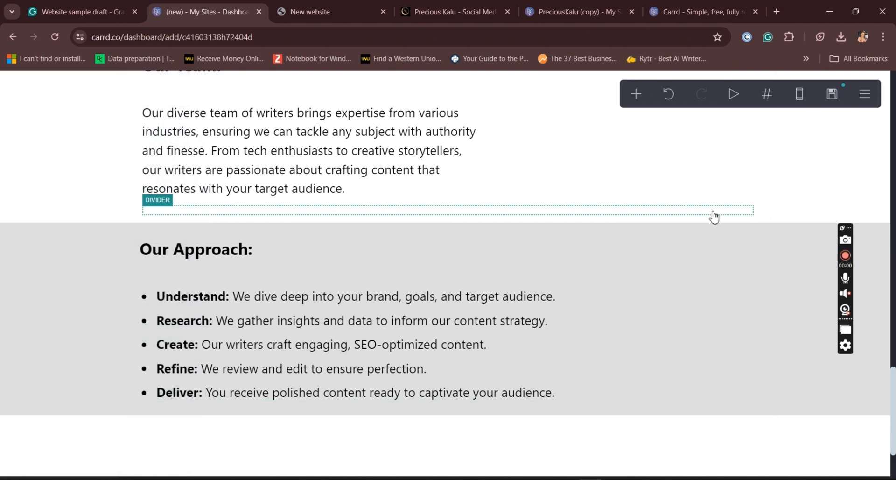
Select the divider directly below the grey approach container
{"action": "scroll", "coordinate": [448, 263], "scroll_direction": "up", "scroll_amount": 1}
{"action": "left_click_drag", "start_coordinate": [894, 379], "coordinate": [894, 412]}
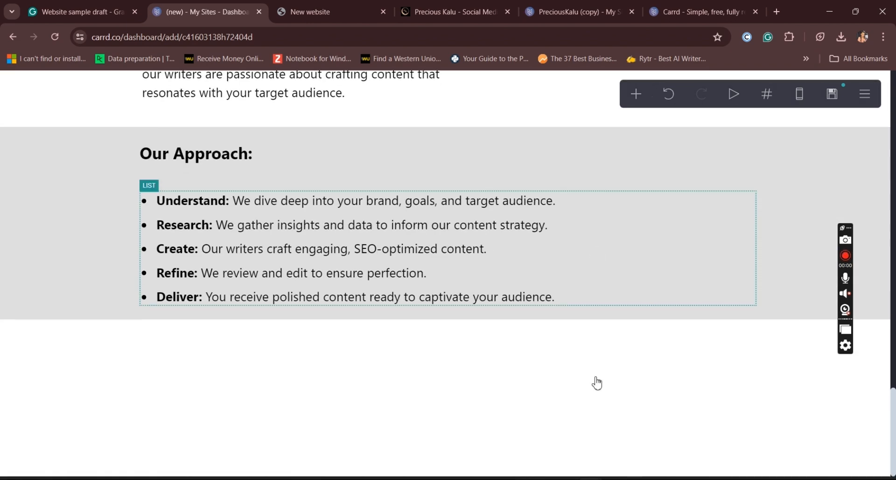
{"action": "left_click", "coordinate": [632, 335]}
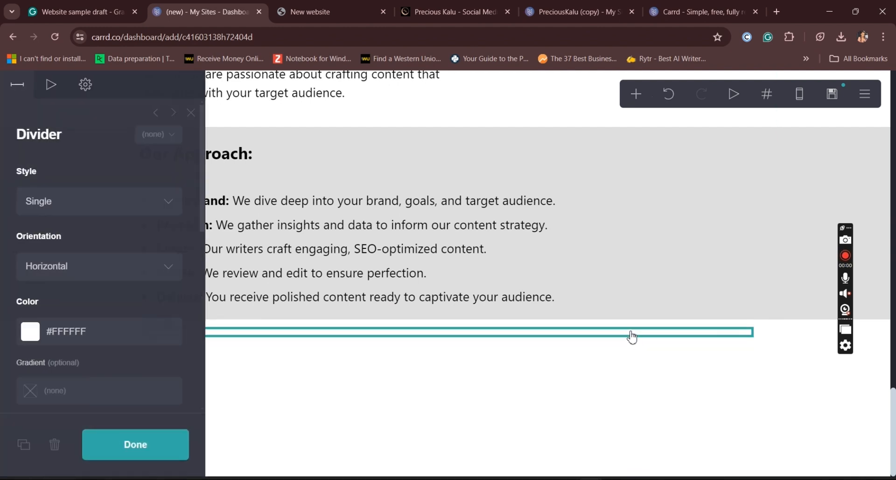
Check the content following the approach items in the Grammarly draft, and switch to the live portfolio website for reference
{"action": "left_click", "coordinate": [89, 10]}
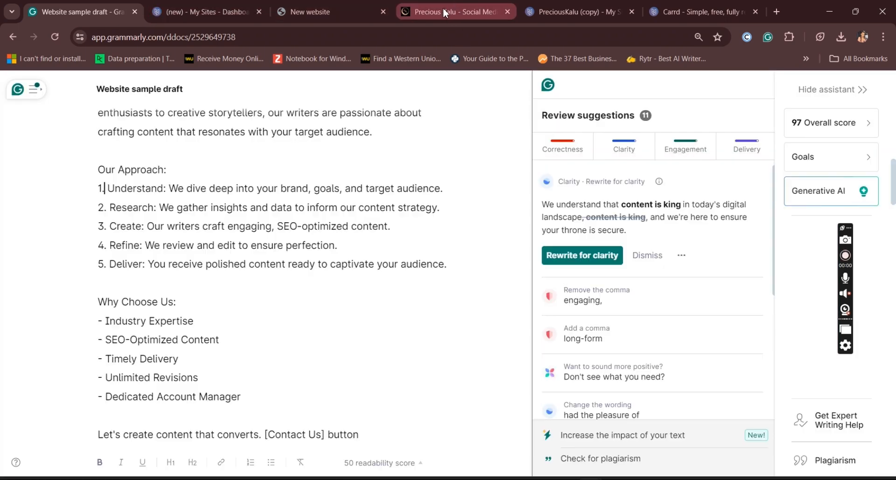
{"action": "left_click", "coordinate": [444, 10]}
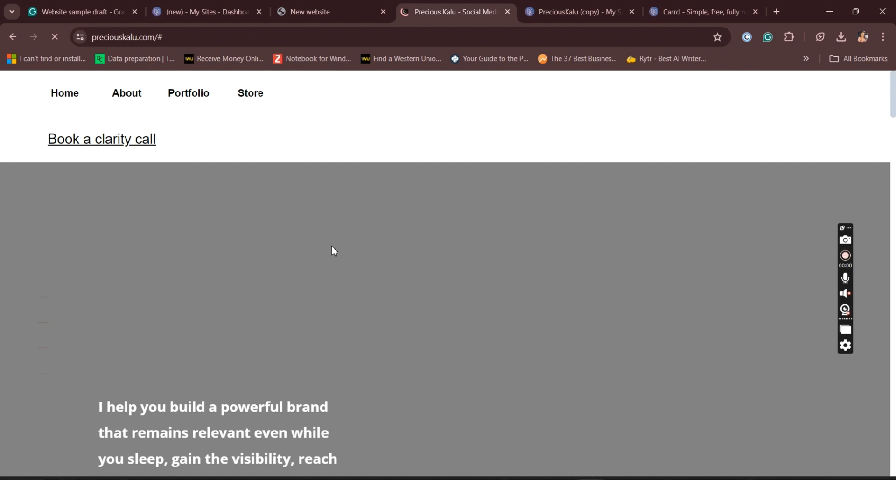
Look through the service sections on the live portfolio website, and return to the Carrd editor
{"action": "scroll", "coordinate": [333, 251], "scroll_direction": "down", "scroll_amount": 10}
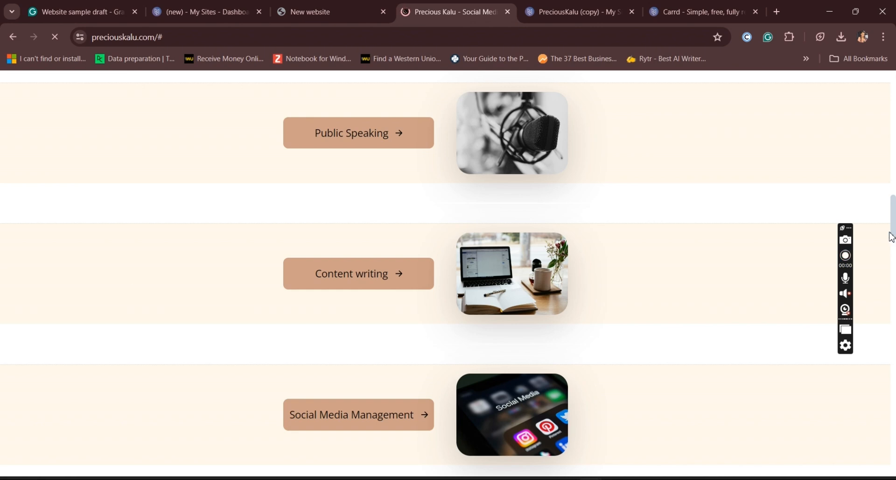
{"action": "left_click", "coordinate": [190, 6]}
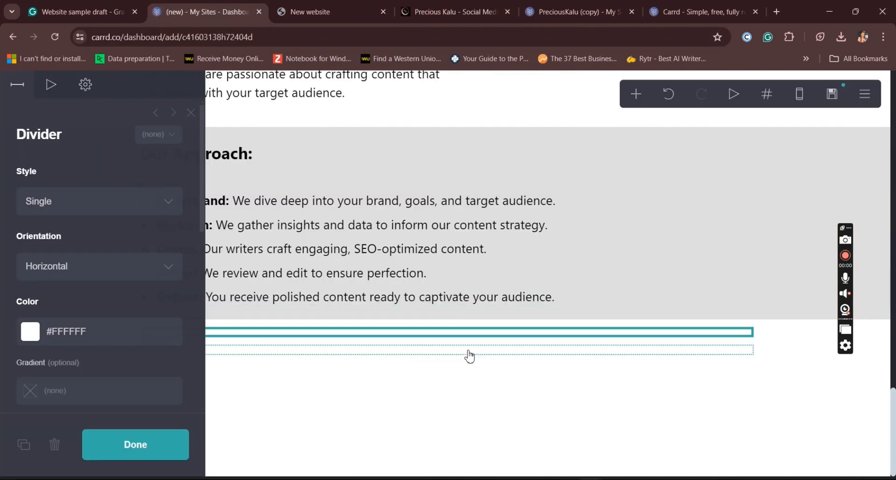
Copy the "Why Choose Us" heading text from the Grammarly draft and return to the Carrd editor
{"action": "left_click", "coordinate": [99, 5]}
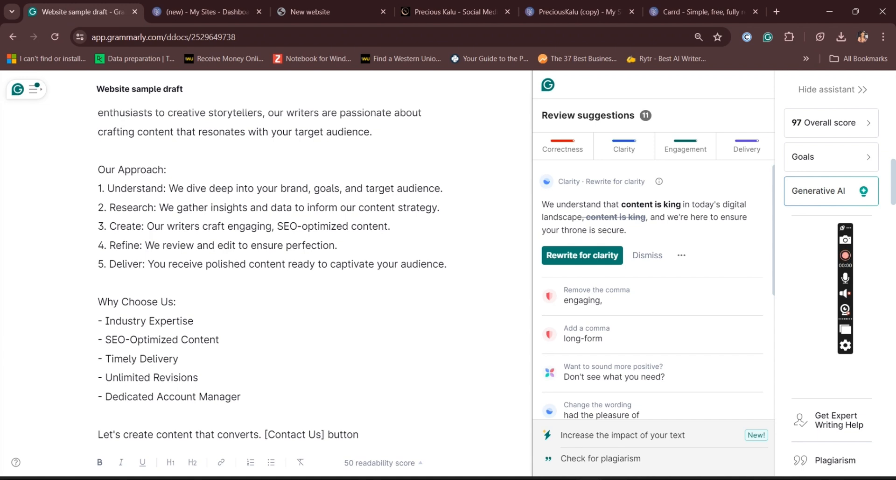
{"action": "scroll", "coordinate": [271, 261], "scroll_direction": "down", "scroll_amount": 3}
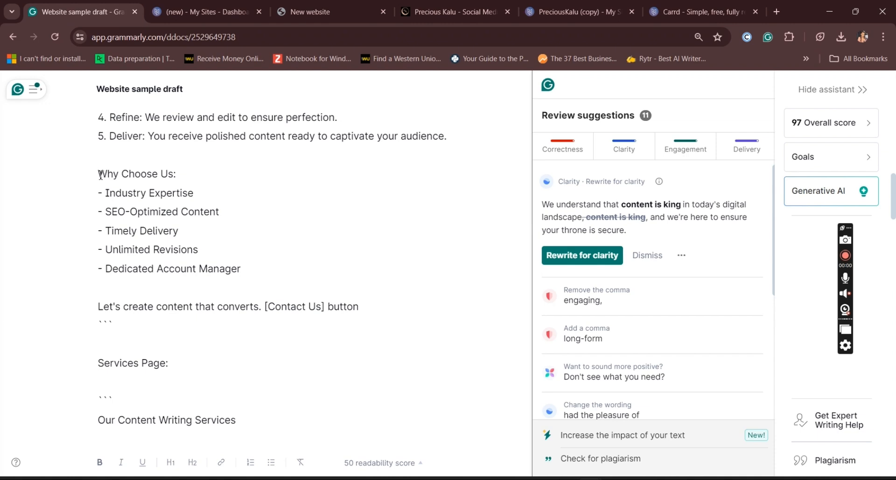
{"action": "left_click_drag", "start_coordinate": [98, 175], "coordinate": [173, 179]}
{"action": "key", "text": "ctrl+c"}
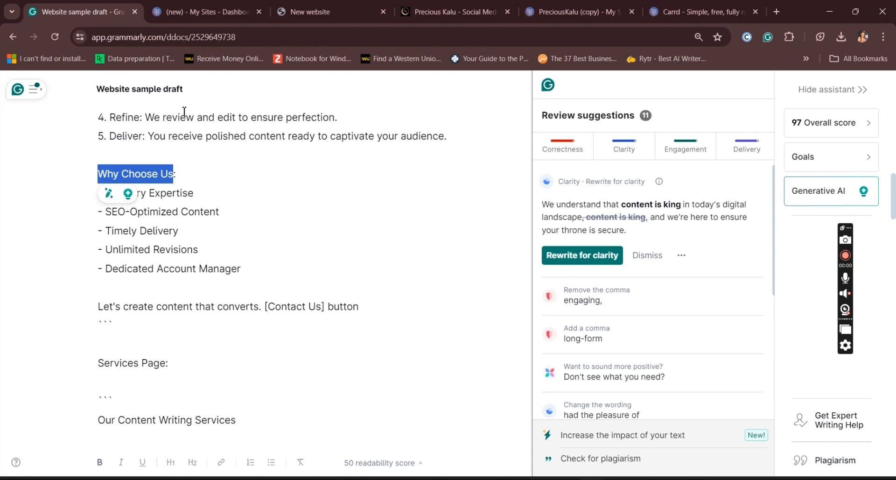
{"action": "left_click", "coordinate": [201, 11]}
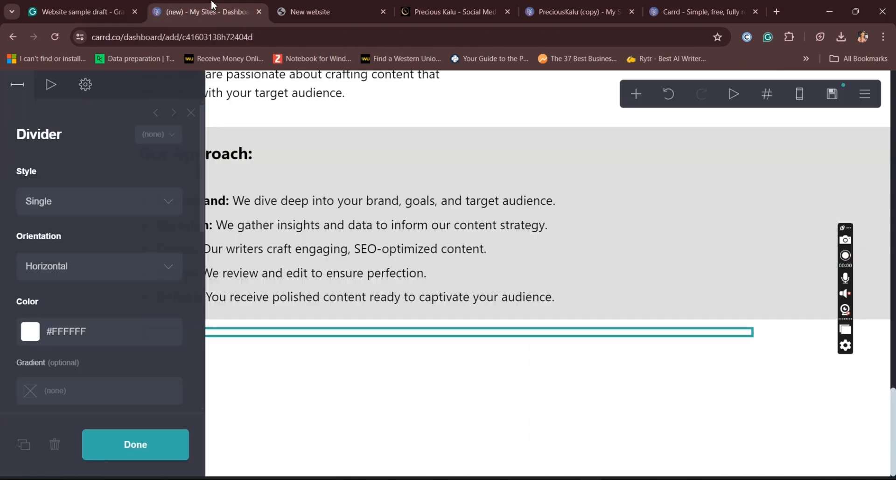
Duplicate the entire grey "Our Approach:" container, including its heading and list
{"action": "left_click", "coordinate": [256, 165]}
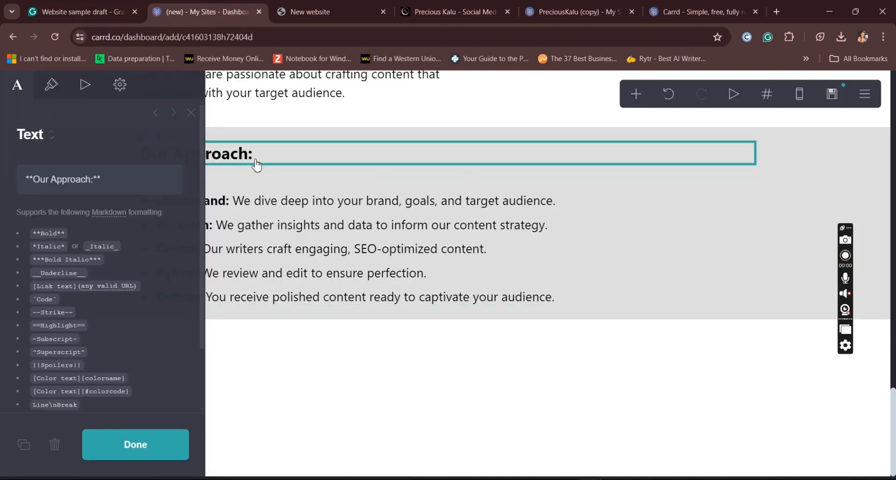
{"action": "left_click", "coordinate": [334, 138]}
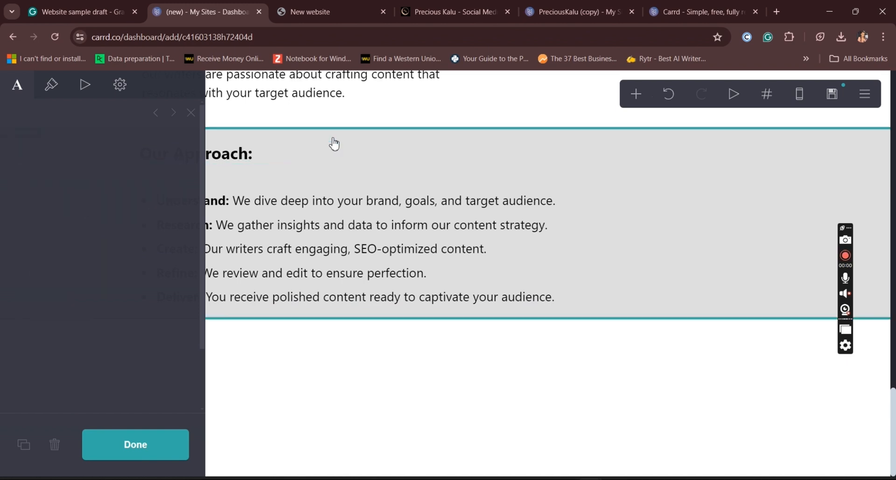
{"action": "left_click", "coordinate": [24, 446]}
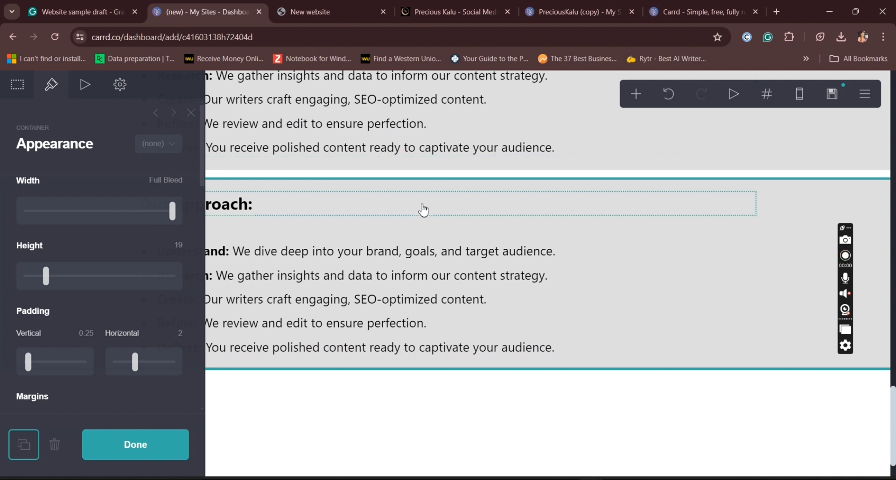
Add a divider and position it between the original grey approach container and its duplicate
{"action": "left_click", "coordinate": [441, 176]}
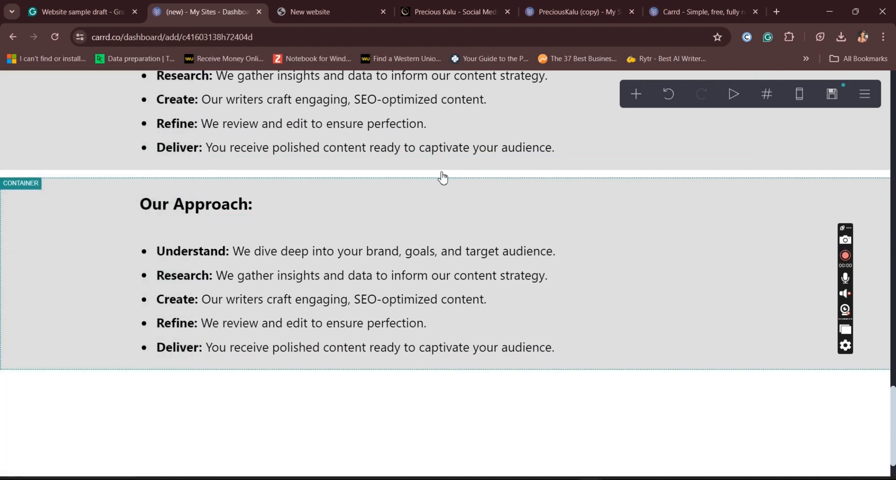
{"action": "left_click", "coordinate": [535, 171]}
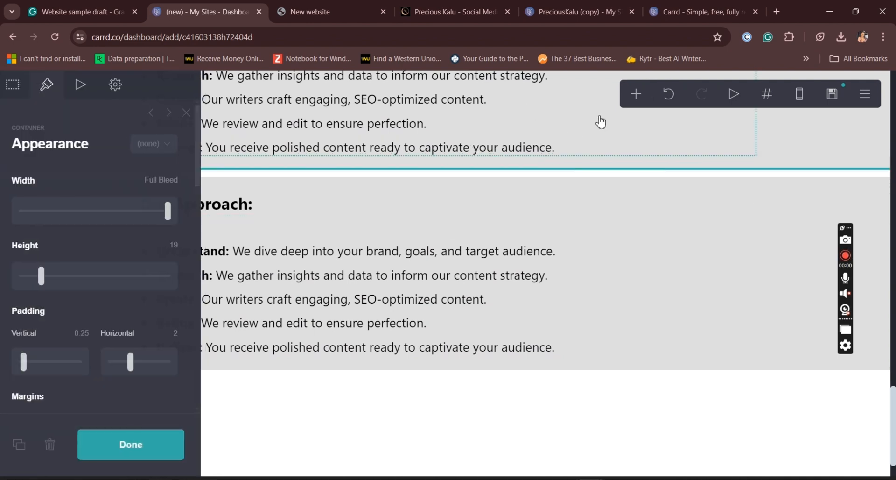
{"action": "left_click", "coordinate": [637, 96]}
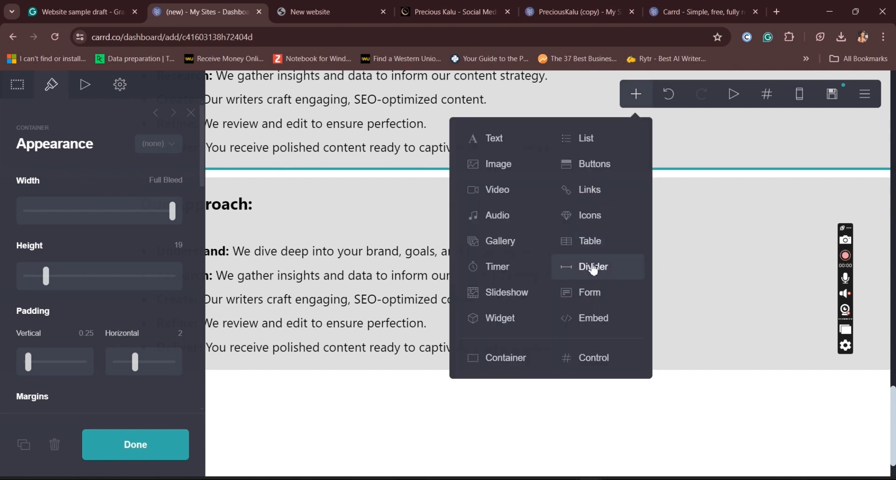
{"action": "left_click", "coordinate": [593, 266]}
{"action": "left_click_drag", "start_coordinate": [453, 274], "coordinate": [455, 290]}
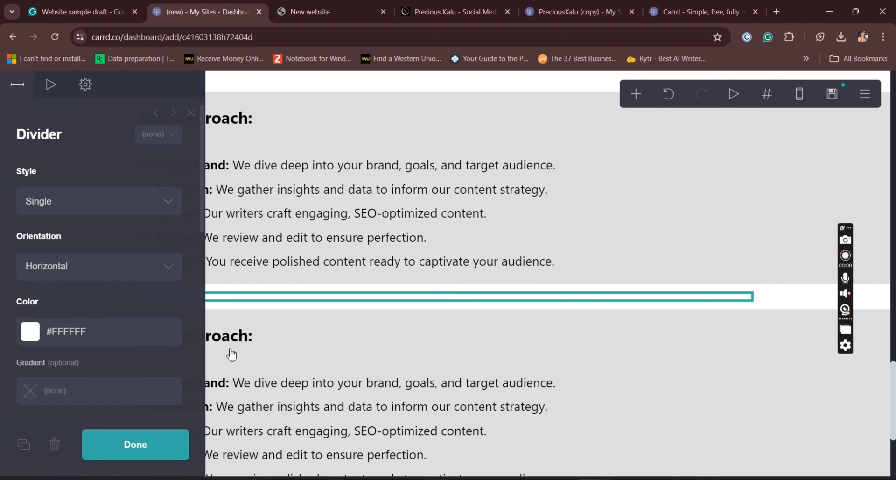
Replace the heading text in the duplicated container with the copied "Why Choose Us", keeping the bold formatting
{"action": "left_click", "coordinate": [246, 341]}
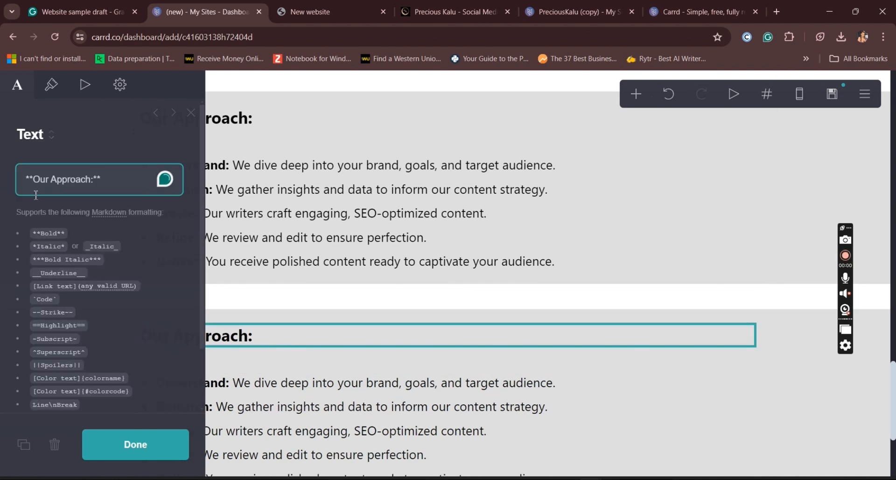
{"action": "left_click_drag", "start_coordinate": [33, 179], "coordinate": [93, 179]}
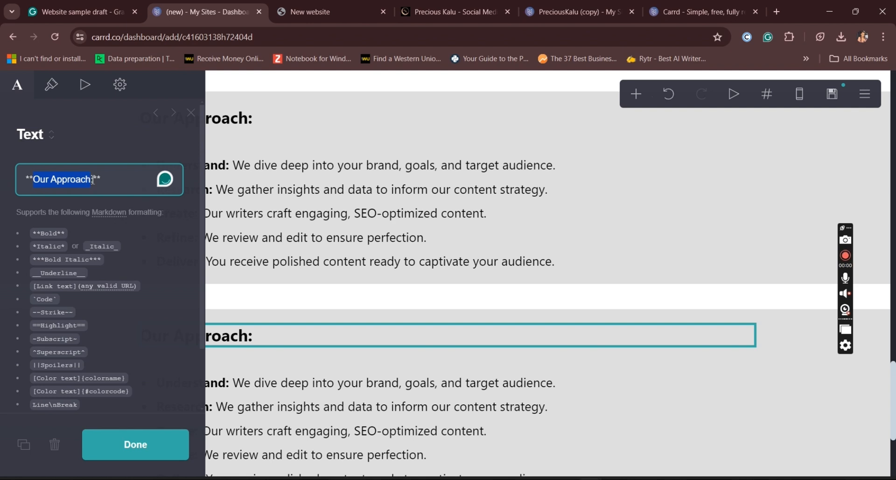
{"action": "key", "text": "ctrl+v"}
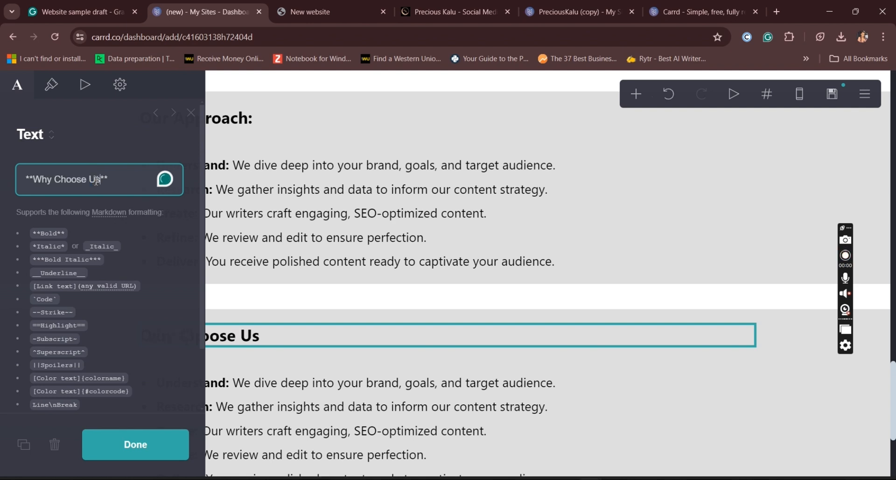
Replace the duplicated container's list items with the five "Why Choose Us" points copied from the Grammarly draft
{"action": "left_click", "coordinate": [81, 6]}
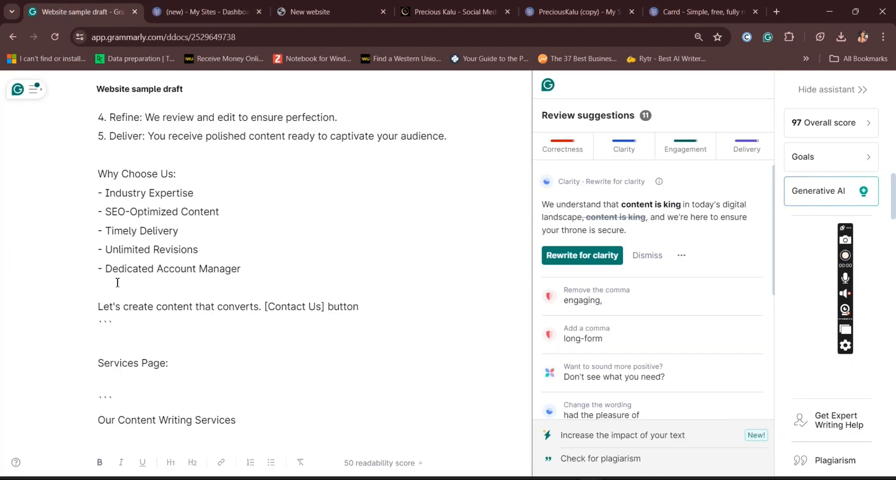
{"action": "left_click_drag", "start_coordinate": [105, 195], "coordinate": [248, 275]}
{"action": "key", "text": "ctrl+c"}
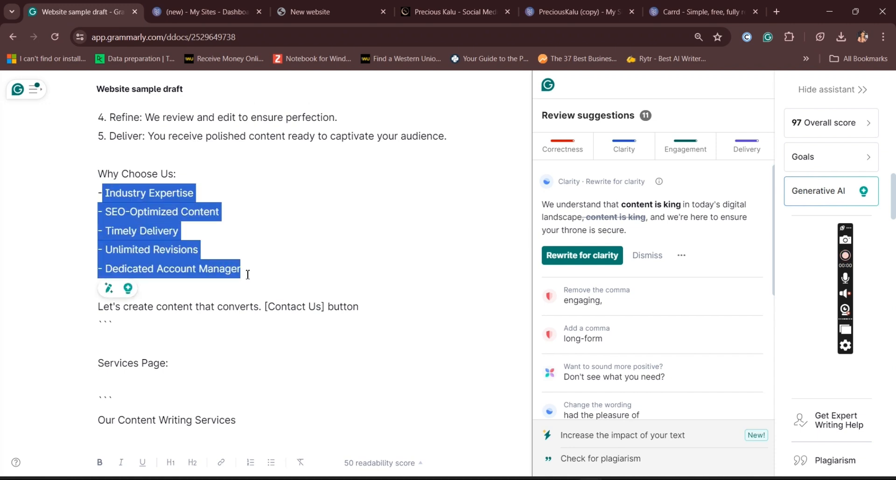
{"action": "left_click", "coordinate": [212, 7]}
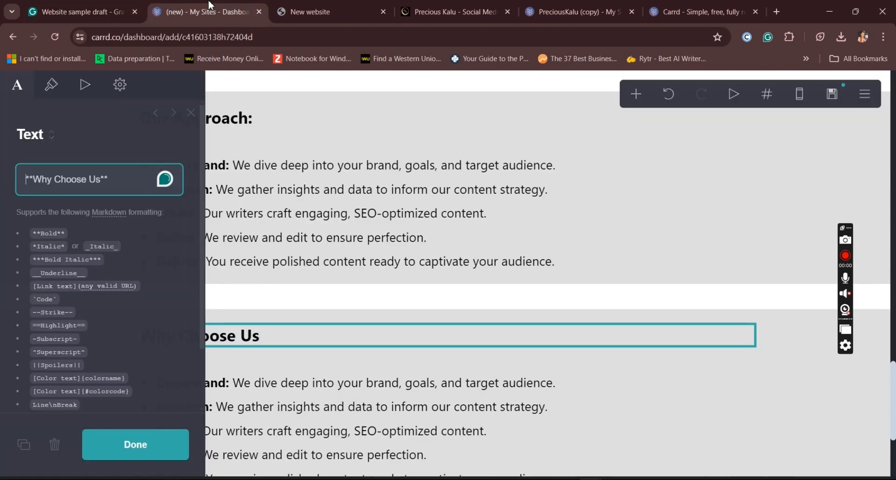
{"action": "left_click", "coordinate": [281, 394]}
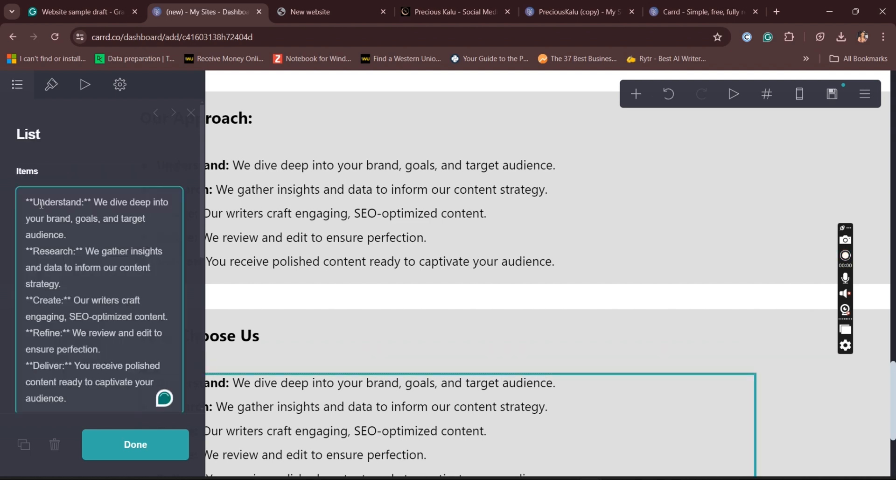
{"action": "left_click_drag", "start_coordinate": [28, 199], "coordinate": [126, 399]}
{"action": "key", "text": "ctrl+v"}
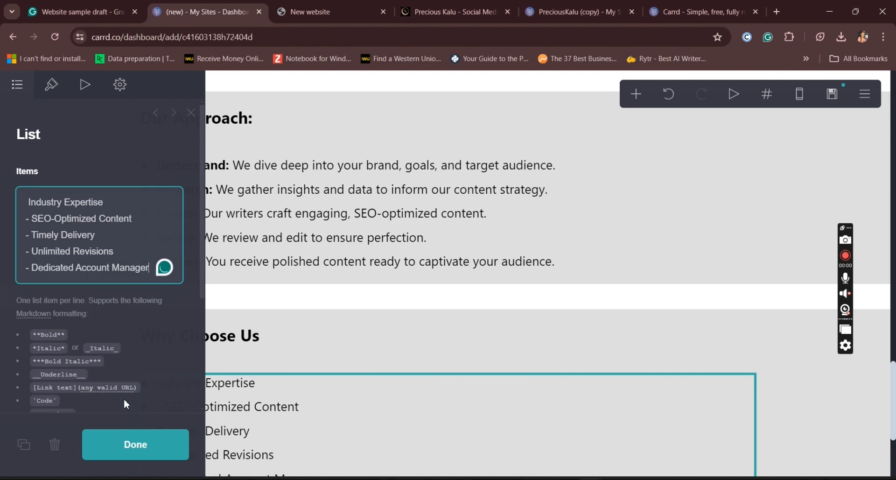
Remove the leading dashes and spaces from the "Why Choose Us" list items and finish editing the list
{"action": "key", "text": "BackSpace"}
{"action": "key", "text": "BackSpace"}
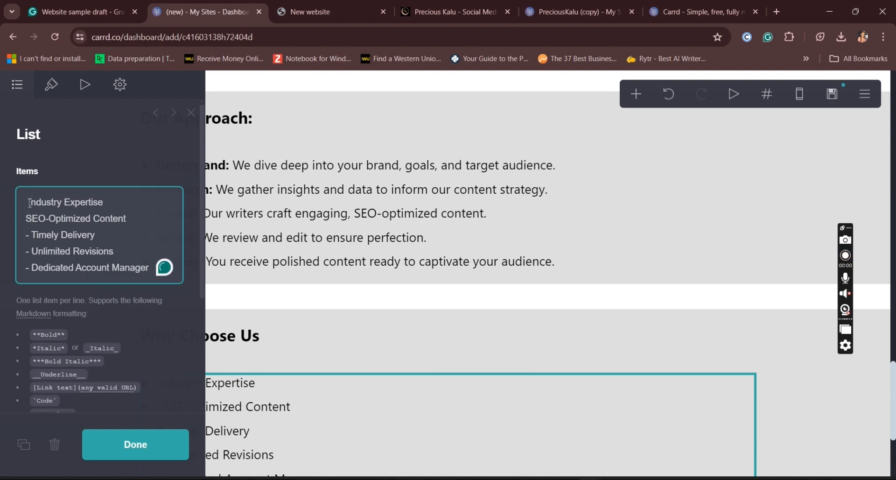
{"action": "left_click", "coordinate": [29, 202]}
{"action": "key", "text": "BackSpace"}
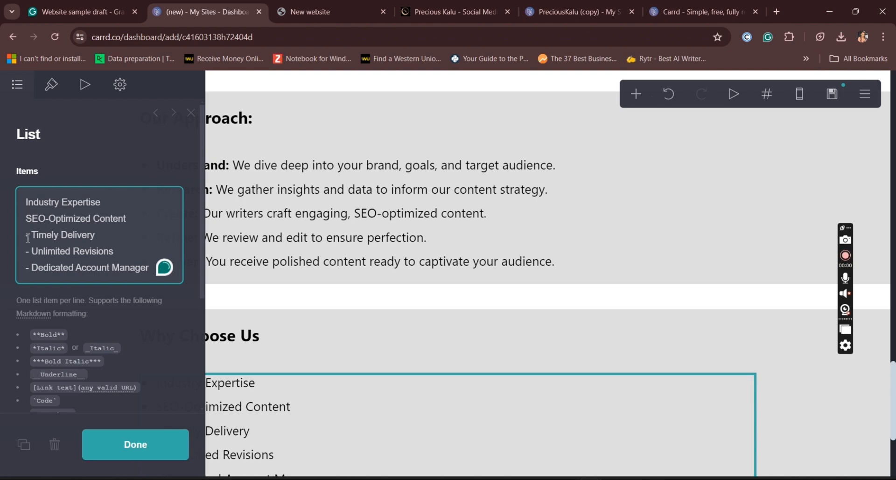
{"action": "key", "text": "BackSpace"}
{"action": "key", "text": "BackSpace"}
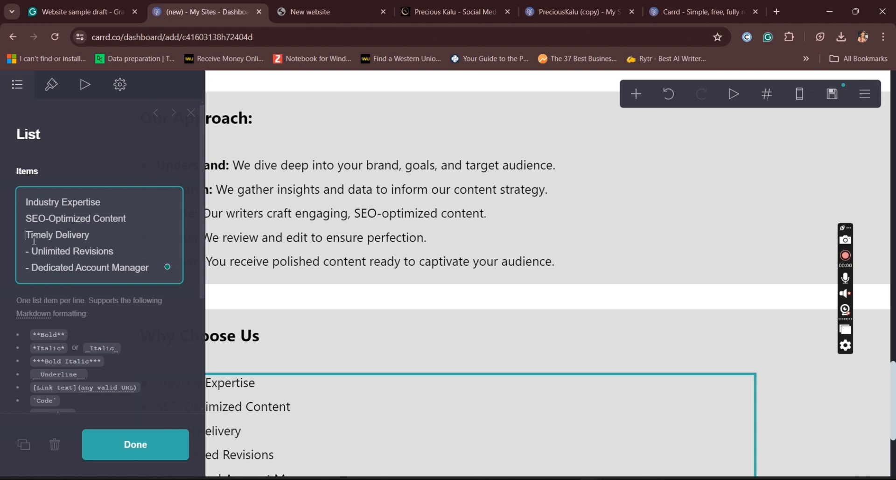
{"action": "left_click", "coordinate": [34, 246]}
{"action": "key", "text": "BackSpace"}
{"action": "key", "text": "BackSpace"}
{"action": "left_click", "coordinate": [34, 270]}
{"action": "key", "text": "BackSpace"}
{"action": "key", "text": "BackSpace"}
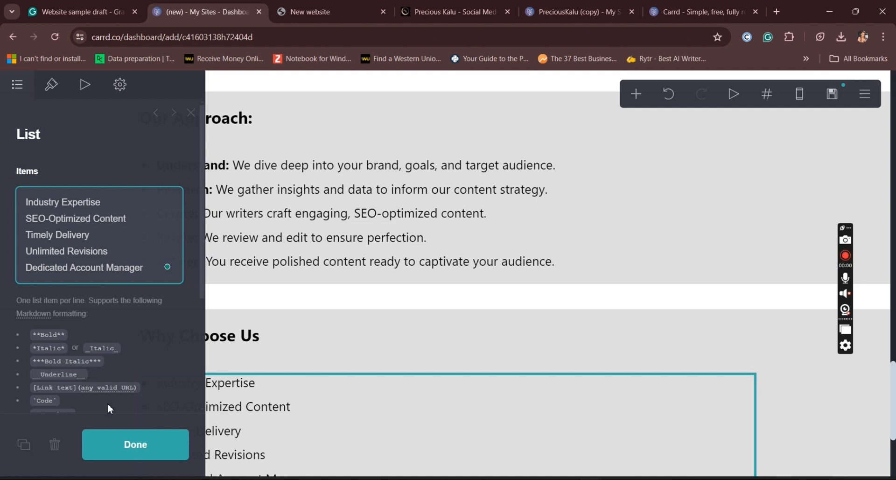
{"action": "left_click", "coordinate": [124, 451]}
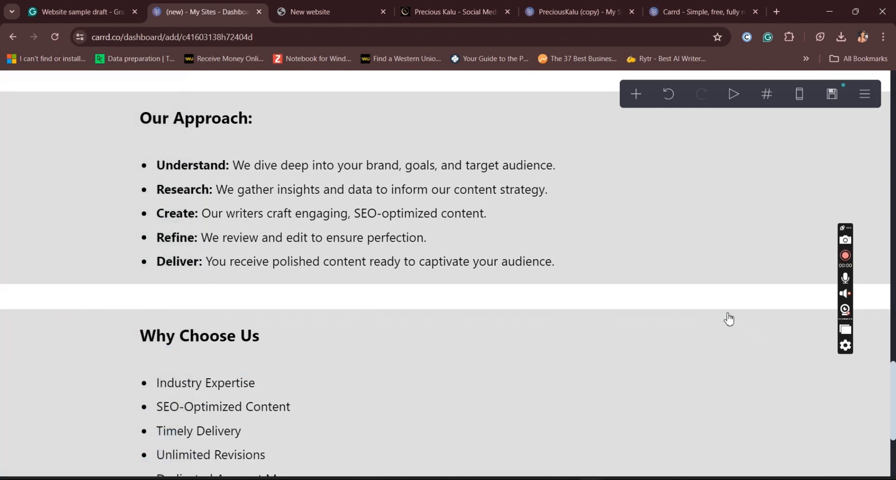
Add a Buttons element after the last divider below the "Why Choose Us" container
{"action": "scroll", "coordinate": [893, 379], "scroll_direction": "down", "scroll_amount": 4}
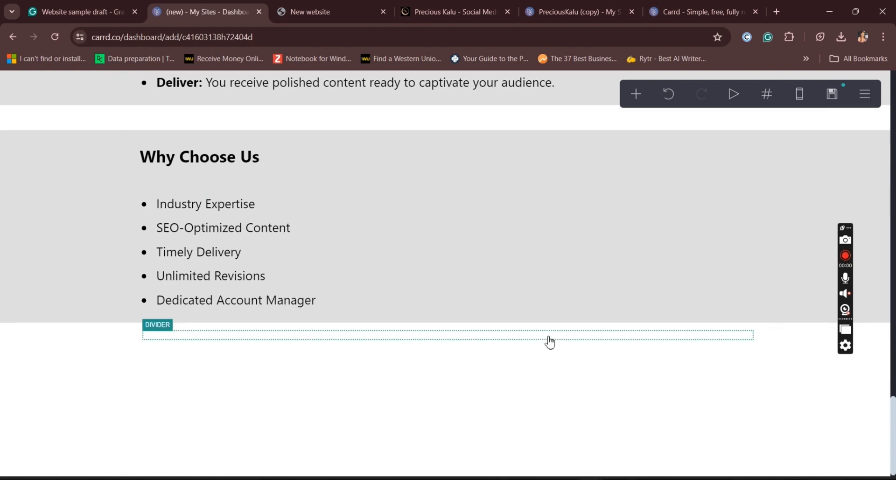
{"action": "left_click", "coordinate": [544, 360]}
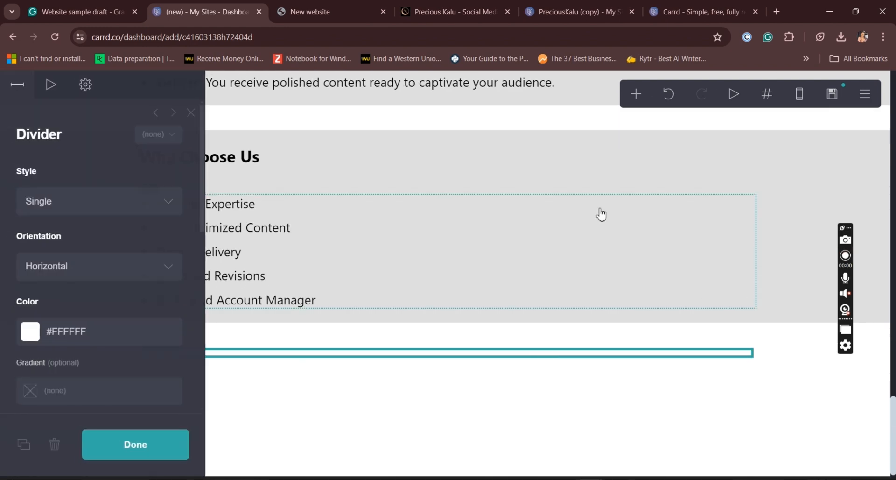
{"action": "left_click", "coordinate": [637, 93]}
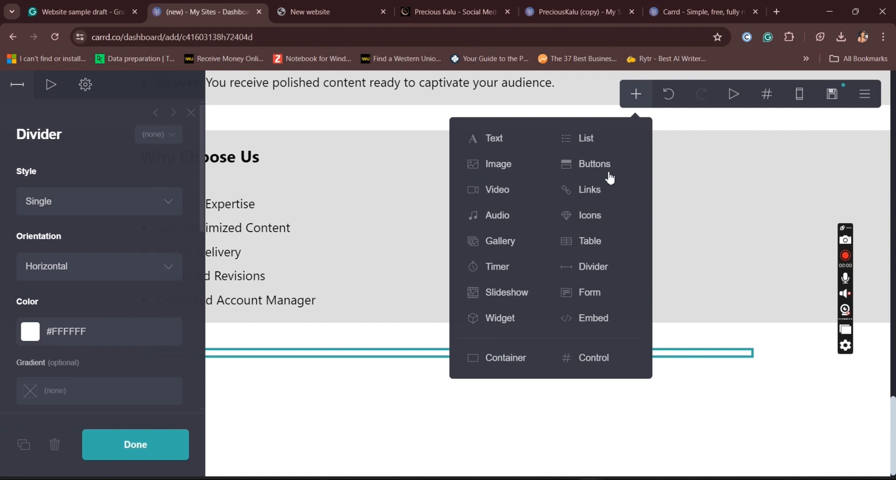
{"action": "left_click", "coordinate": [578, 175]}
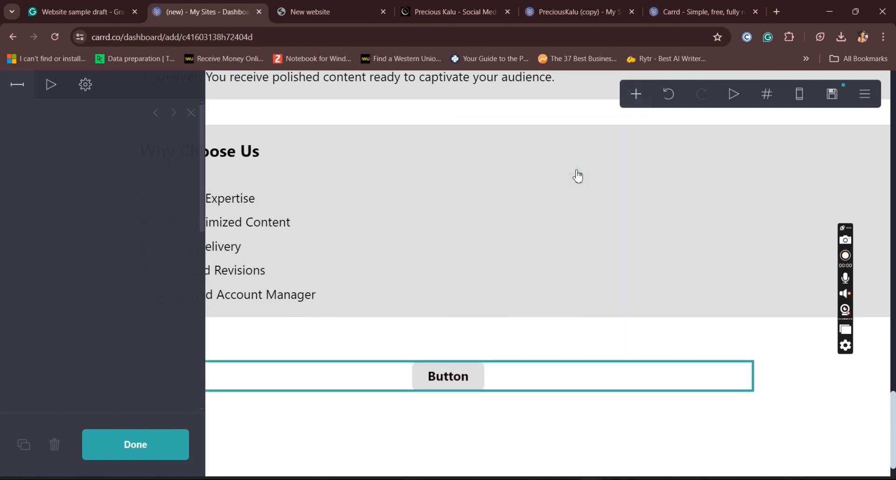
Label the new button "Contact Us", copying the text from the Grammarly draft, and finish editing the button
{"action": "left_click", "coordinate": [96, 13]}
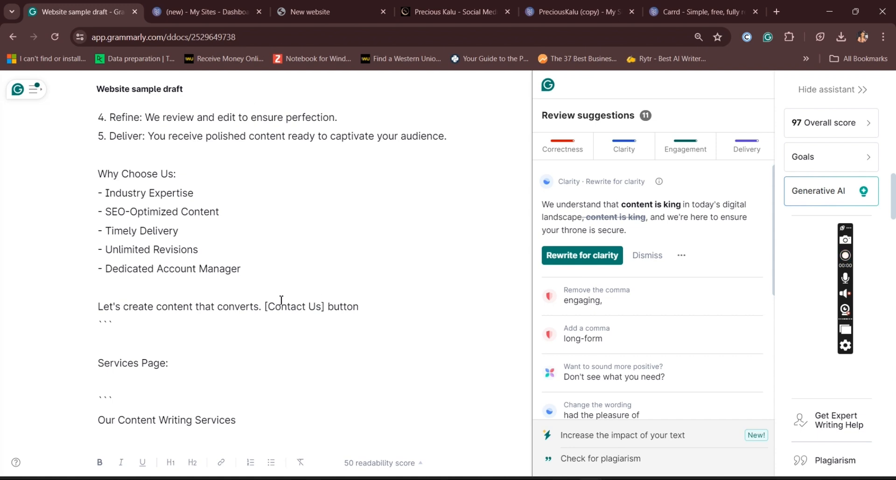
{"action": "left_click_drag", "start_coordinate": [268, 306], "coordinate": [322, 312]}
{"action": "key", "text": "ctrl+c"}
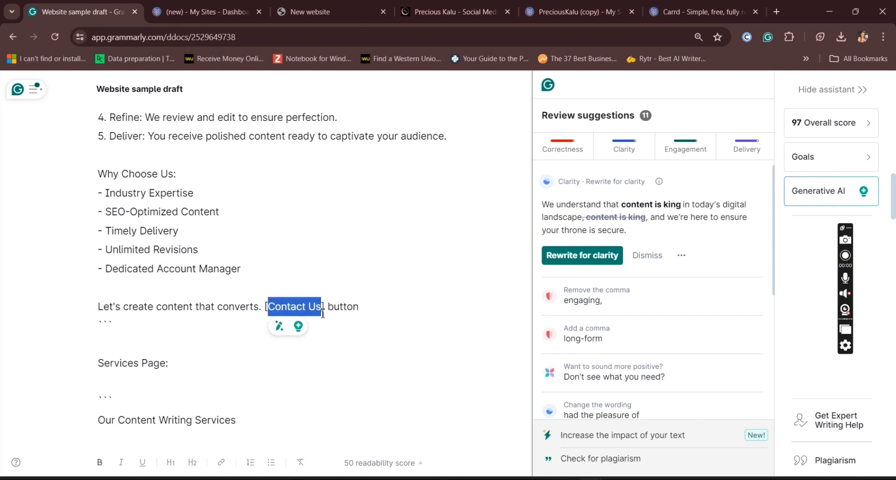
{"action": "left_click", "coordinate": [200, 17]}
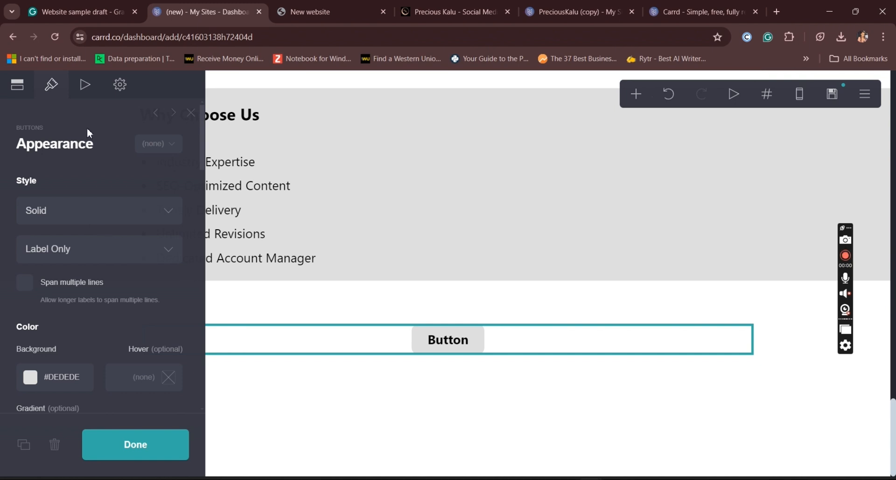
{"action": "left_click", "coordinate": [21, 86]}
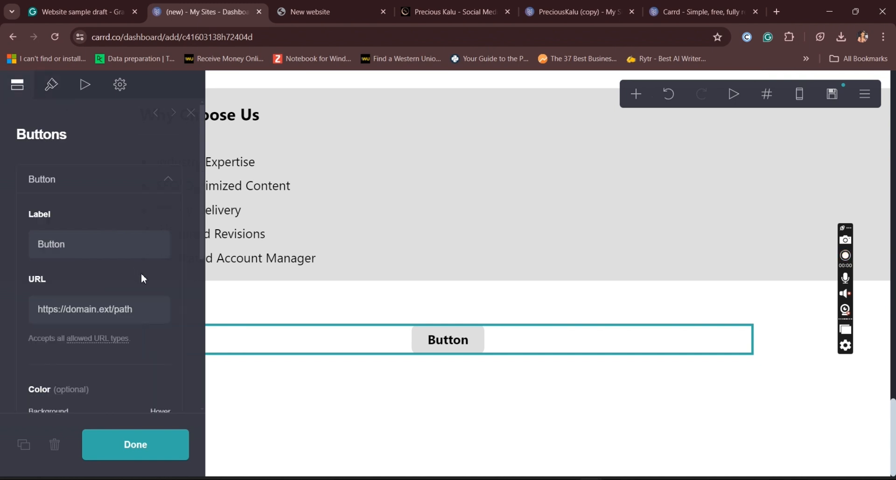
{"action": "left_click_drag", "start_coordinate": [70, 243], "coordinate": [36, 243]}
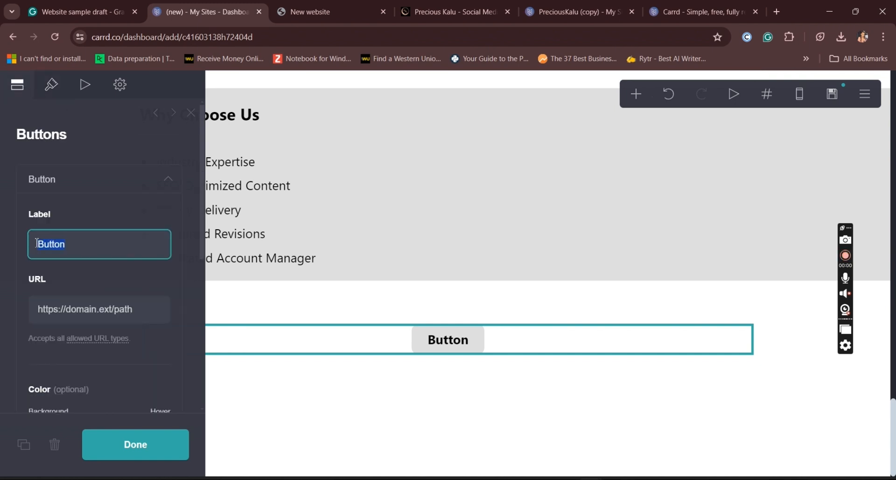
{"action": "key", "text": "ctrl+v"}
{"action": "left_click", "coordinate": [116, 216]}
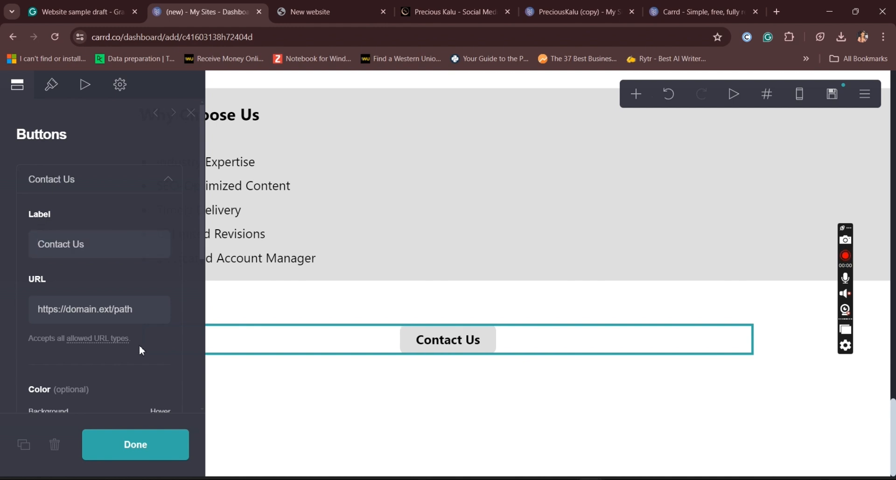
{"action": "left_click", "coordinate": [144, 308]}
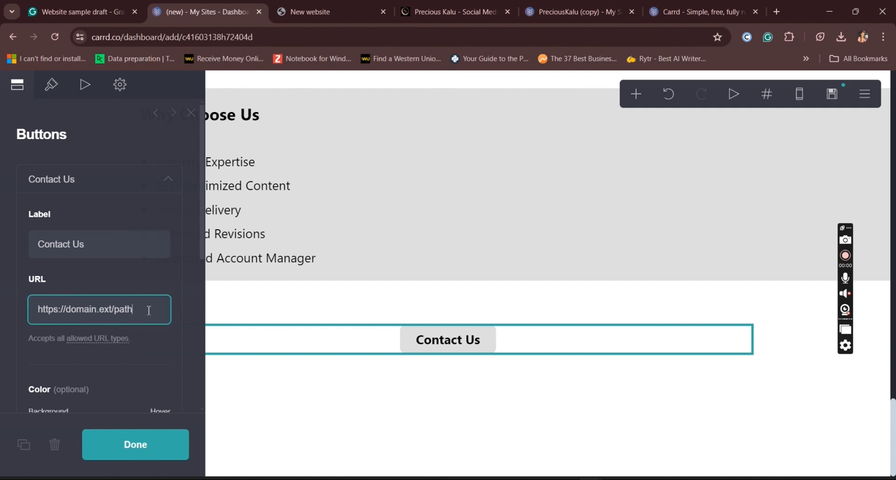
{"action": "left_click", "coordinate": [118, 274]}
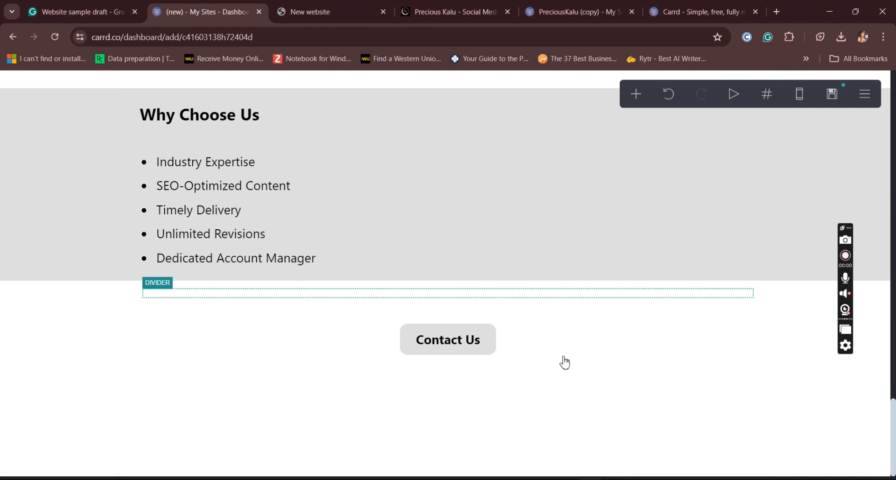
Examine the services and portfolio page text in the Grammarly draft for the content of the next section
{"action": "scroll", "coordinate": [893, 411], "scroll_direction": "up", "scroll_amount": 10}
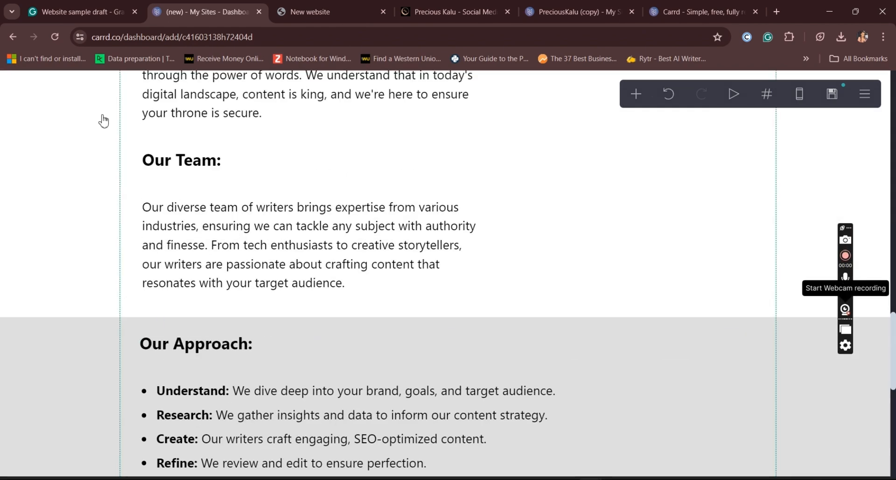
{"action": "left_click", "coordinate": [96, 9]}
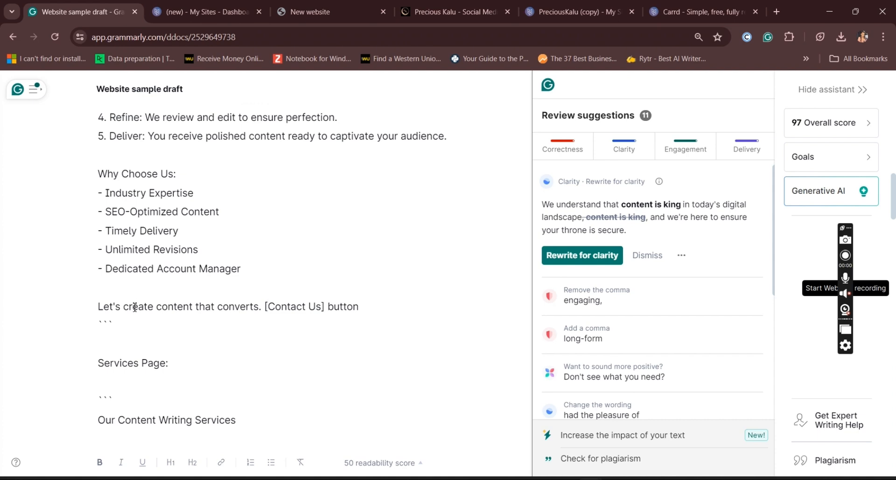
{"action": "scroll", "coordinate": [135, 306], "scroll_direction": "down", "scroll_amount": 6}
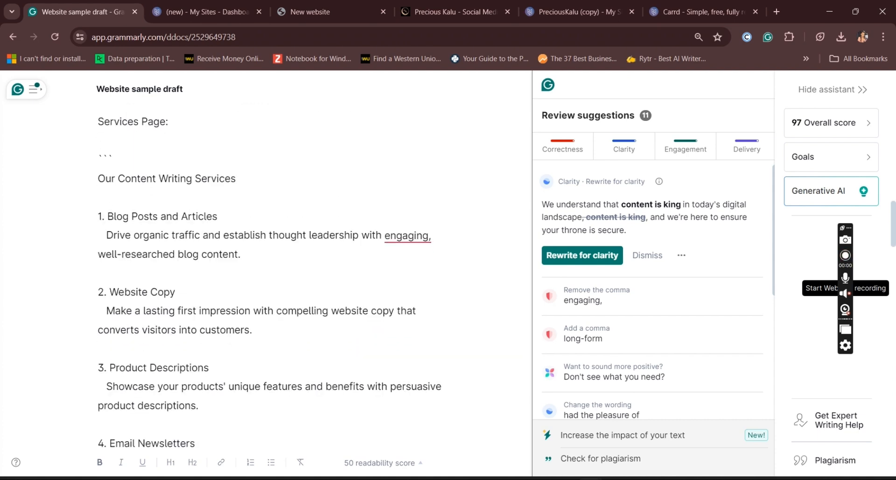
{"action": "scroll", "coordinate": [135, 307], "scroll_direction": "down", "scroll_amount": 7}
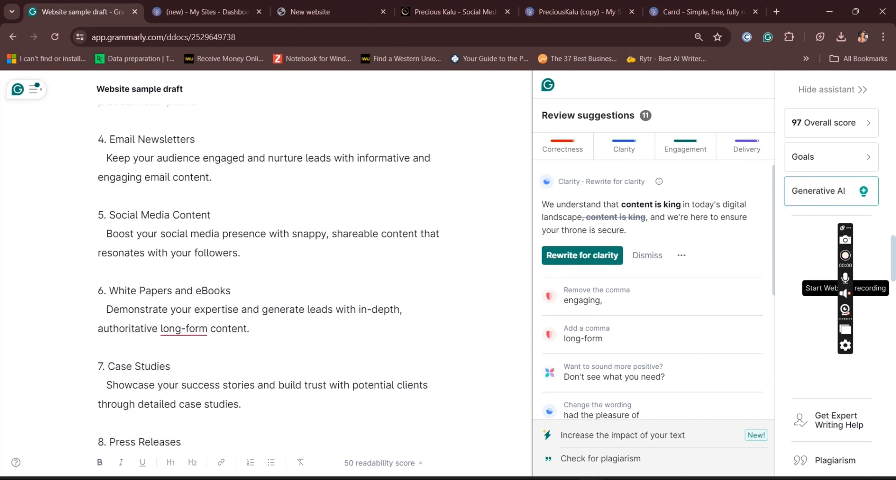
{"action": "scroll", "coordinate": [269, 267], "scroll_direction": "down", "scroll_amount": 6}
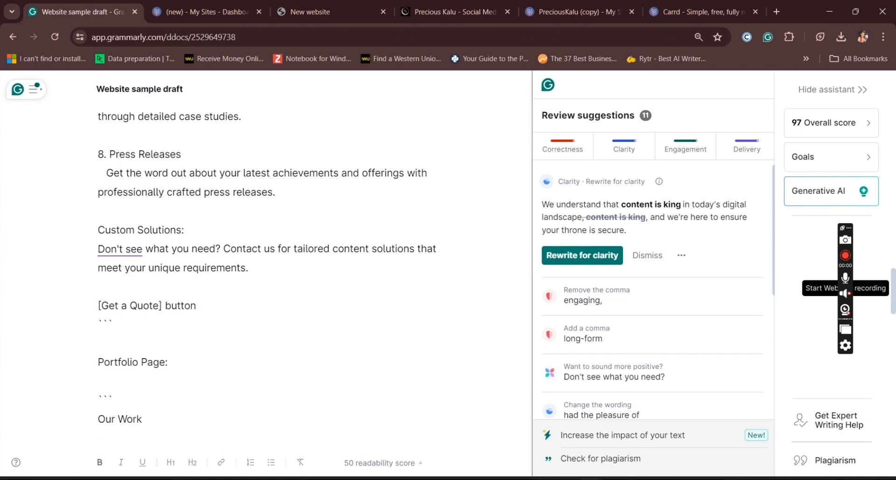
{"action": "scroll", "coordinate": [269, 266], "scroll_direction": "down", "scroll_amount": 3}
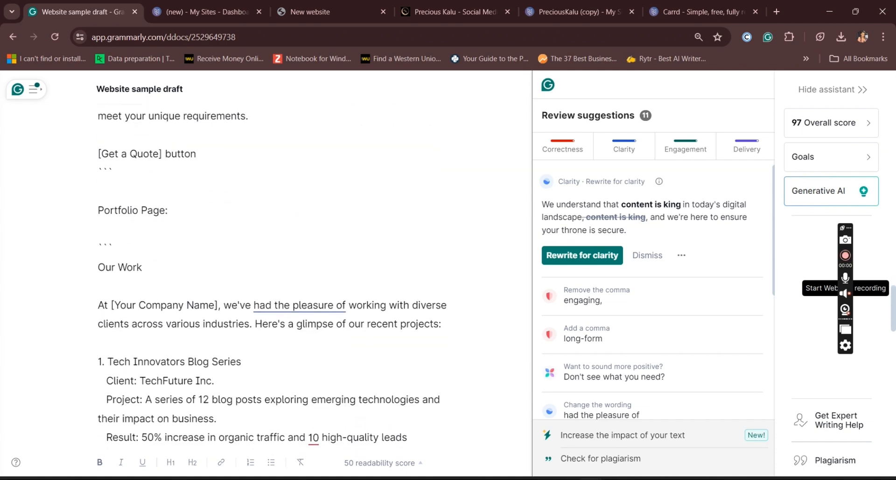
{"action": "scroll", "coordinate": [269, 266], "scroll_direction": "down", "scroll_amount": 4}
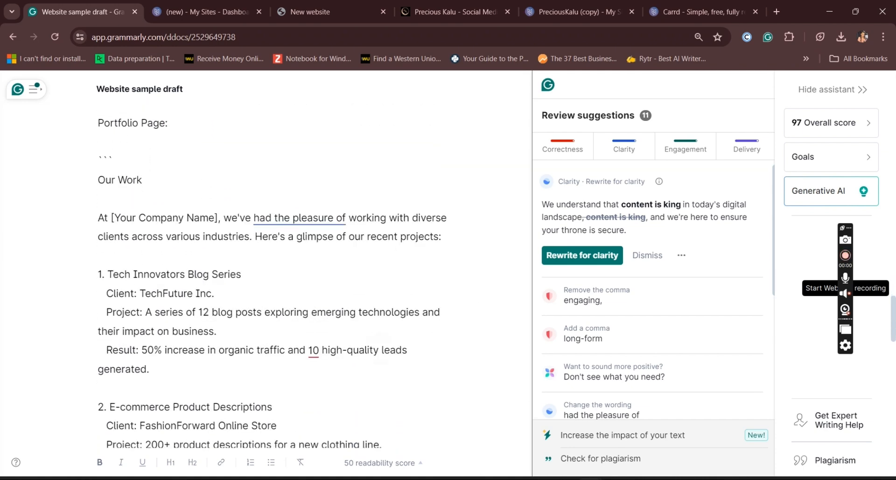
{"action": "scroll", "coordinate": [269, 266], "scroll_direction": "up", "scroll_amount": 18}
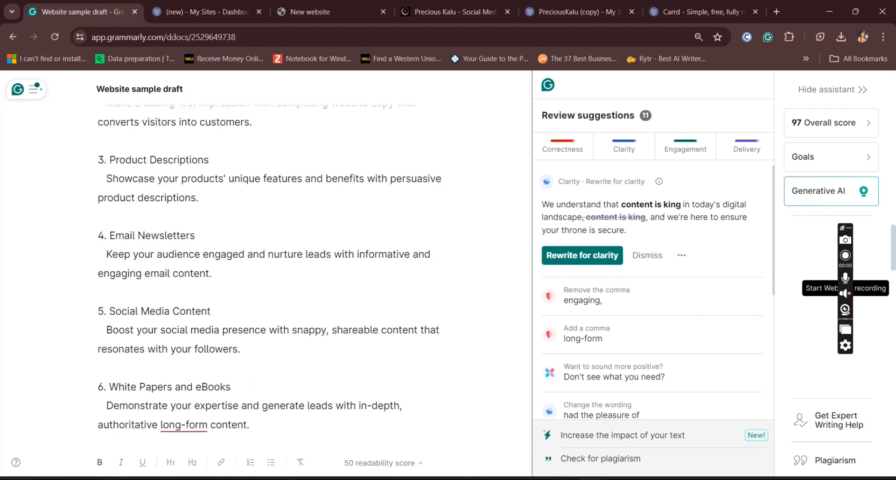
{"action": "scroll", "coordinate": [269, 266], "scroll_direction": "up", "scroll_amount": 4}
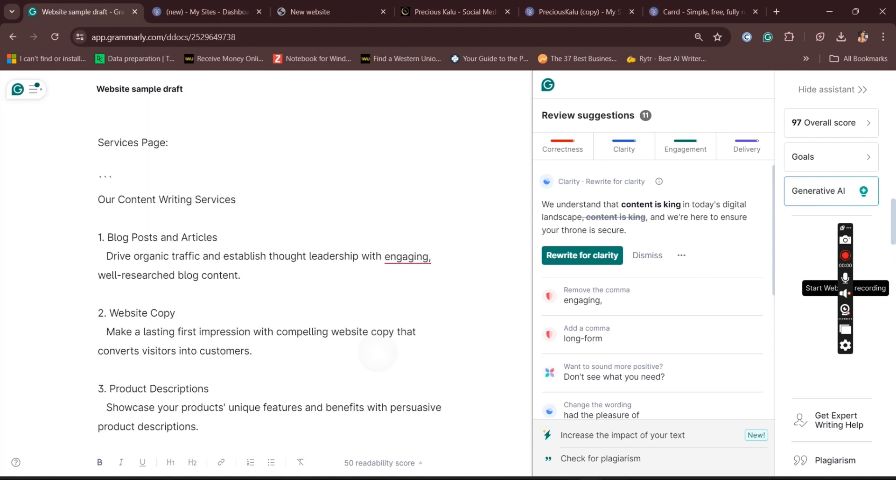
{"action": "scroll", "coordinate": [267, 137], "scroll_direction": "up", "scroll_amount": 1}
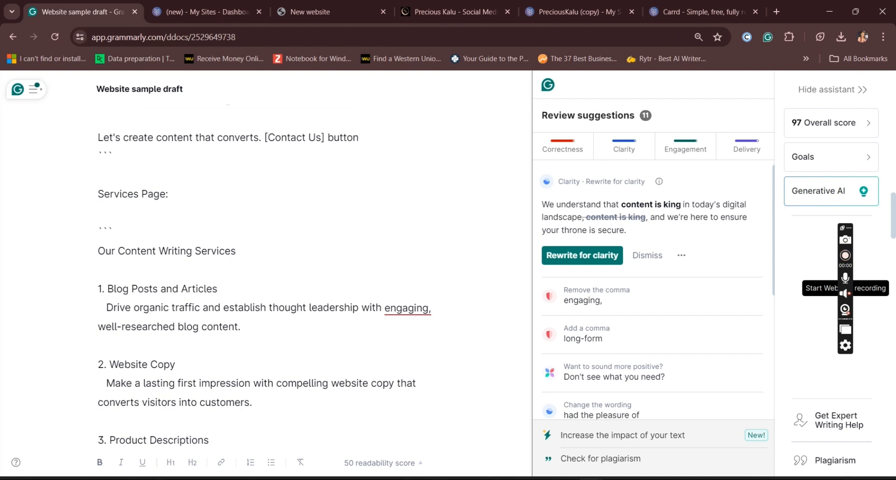
{"action": "left_click_drag", "start_coordinate": [98, 195], "coordinate": [139, 199]}
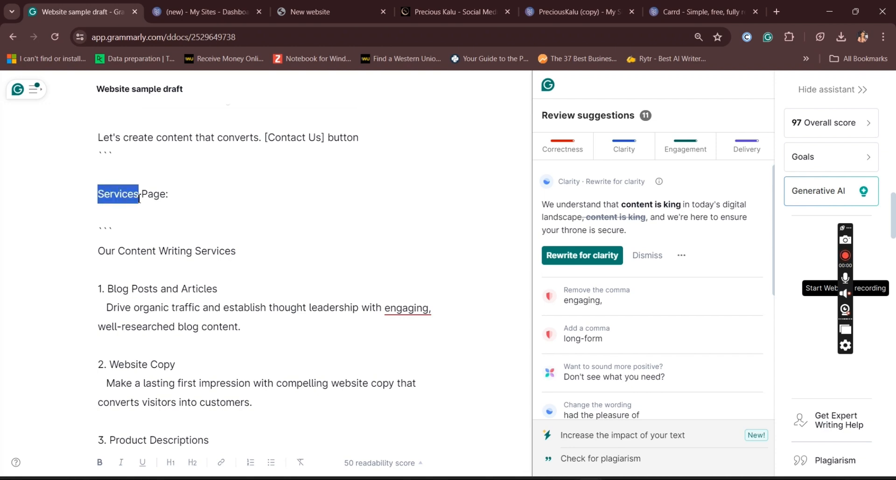
Return to the Carrd page, add a divider below the "Contact Us" button and duplicate it
{"action": "left_click", "coordinate": [205, 12]}
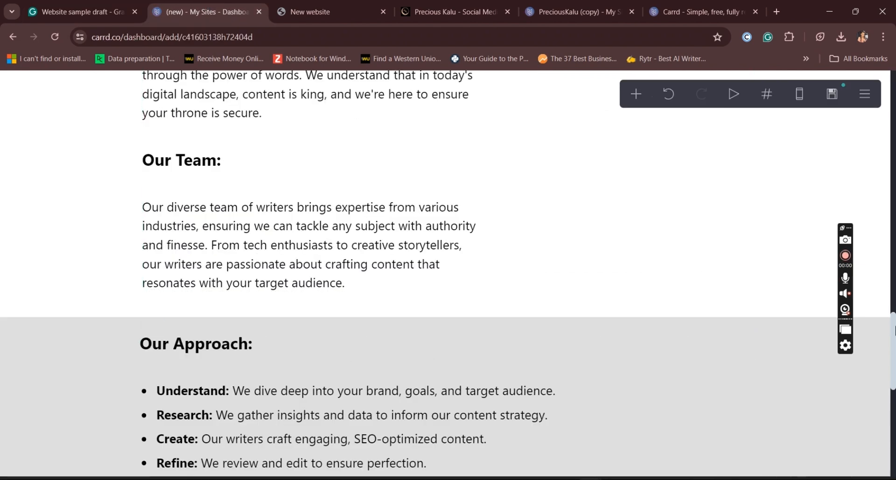
{"action": "scroll", "coordinate": [607, 383], "scroll_direction": "down", "scroll_amount": 10}
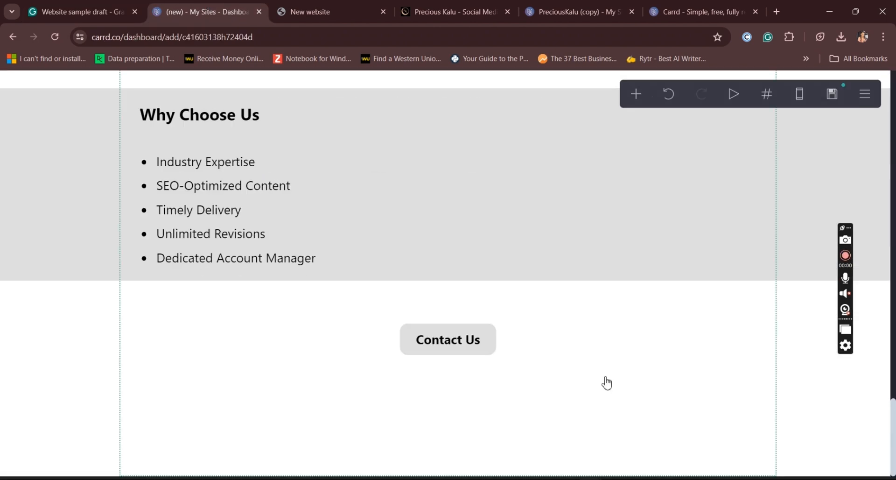
{"action": "left_click", "coordinate": [523, 352]}
{"action": "left_click", "coordinate": [637, 96]}
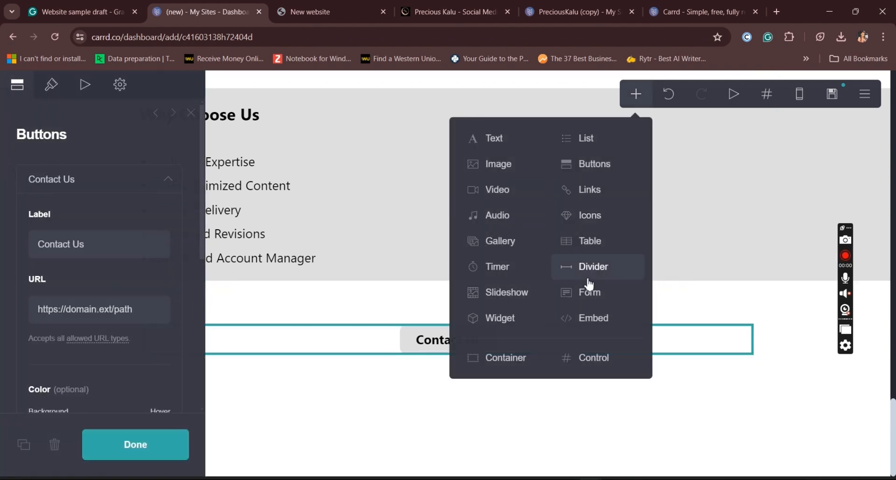
{"action": "left_click", "coordinate": [588, 280]}
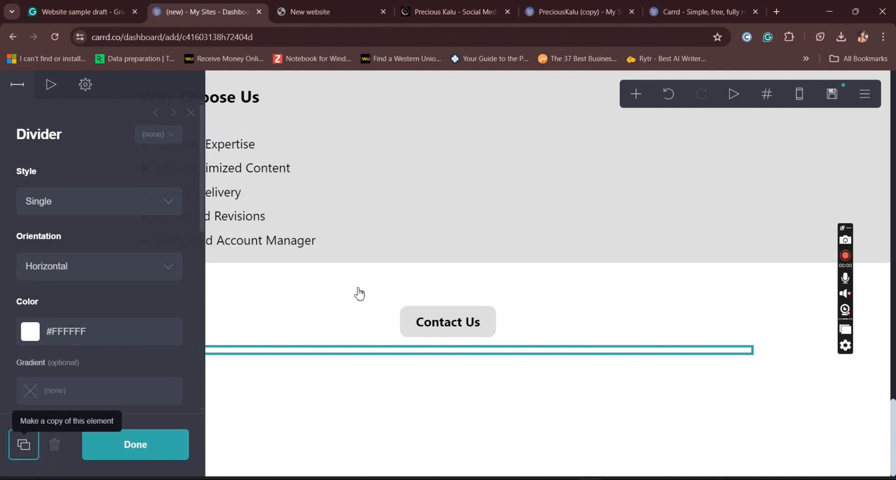
Add a section break control below the duplicated divider, followed by another divider
{"action": "left_click", "coordinate": [635, 94]}
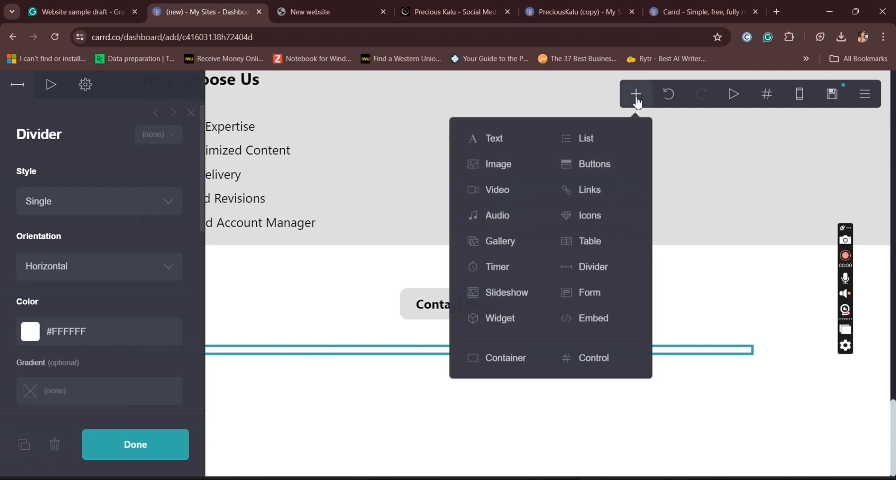
{"action": "left_click", "coordinate": [587, 370]}
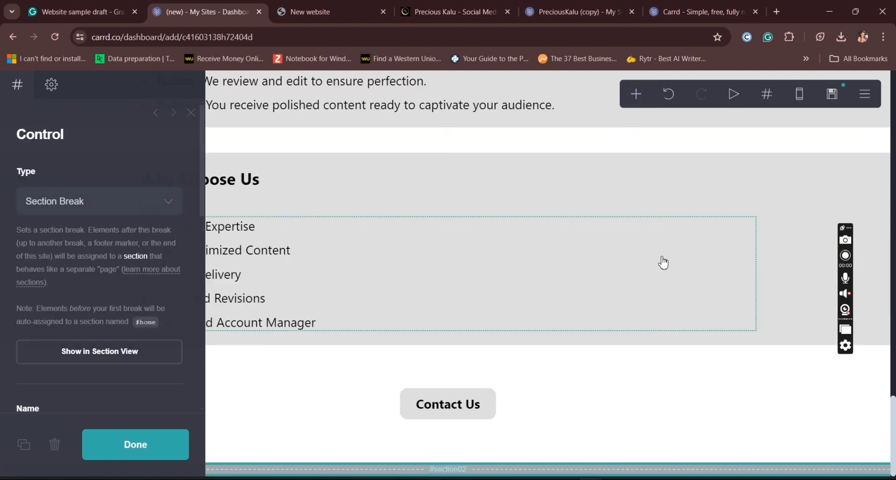
{"action": "left_click", "coordinate": [635, 94]}
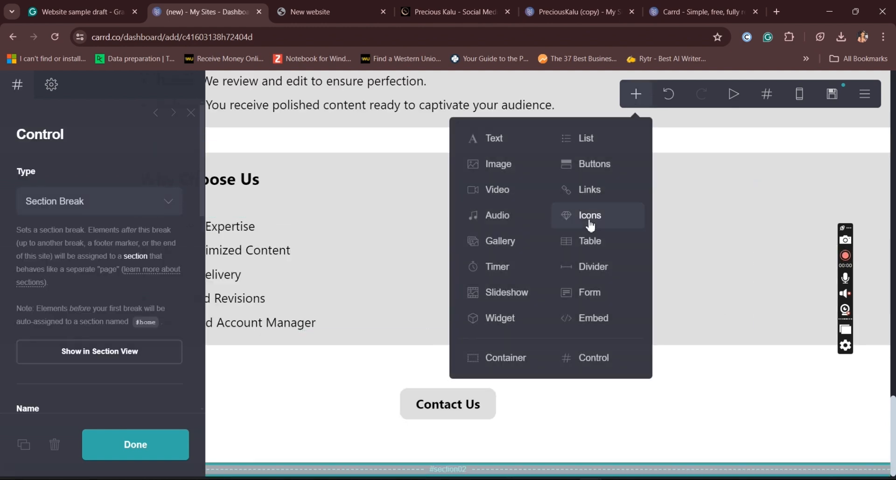
{"action": "left_click", "coordinate": [587, 264]}
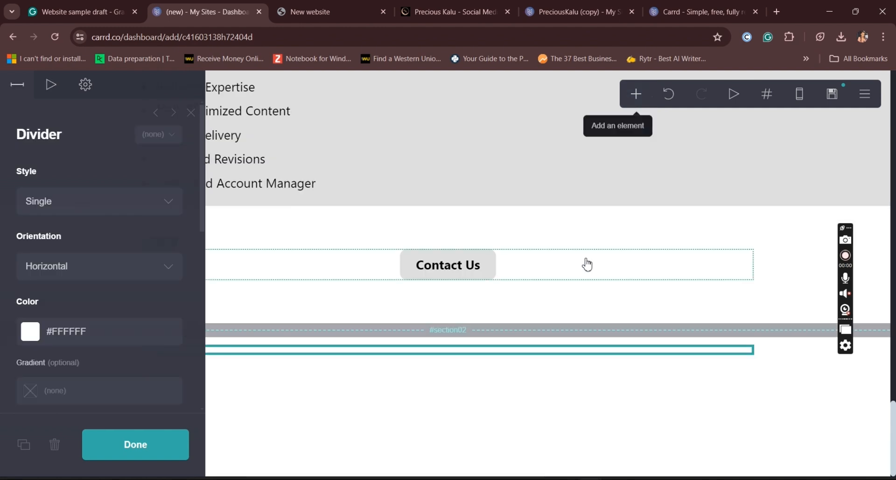
Name the new section break "services"
{"action": "left_click", "coordinate": [275, 335]}
{"action": "left_click_drag", "start_coordinate": [197, 168], "coordinate": [194, 260]}
{"action": "left_click_drag", "start_coordinate": [89, 177], "coordinate": [61, 181]}
{"action": "type", "text": "services"}
{"action": "key", "text": "BackSpace"}
{"action": "left_click", "coordinate": [139, 154]}
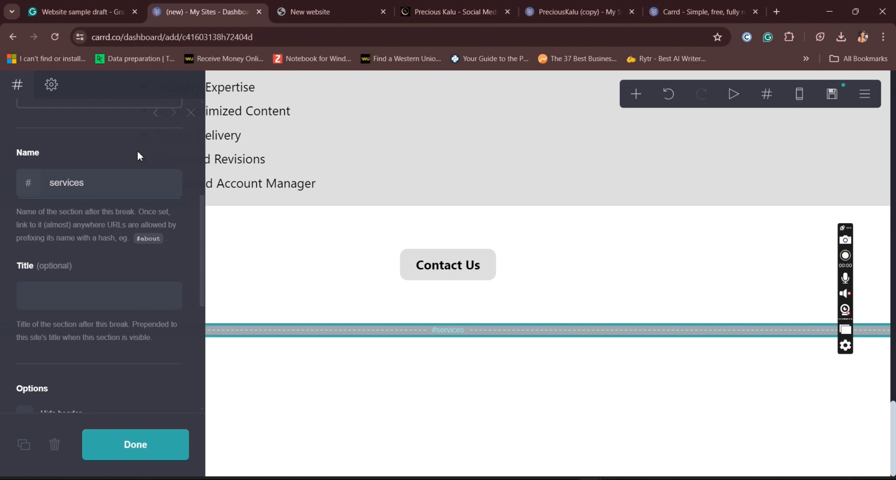
Copy "Blog Posts" from the Grammarly draft, check the services layout on the reference website, and return to the Carrd page
{"action": "left_click", "coordinate": [271, 357]}
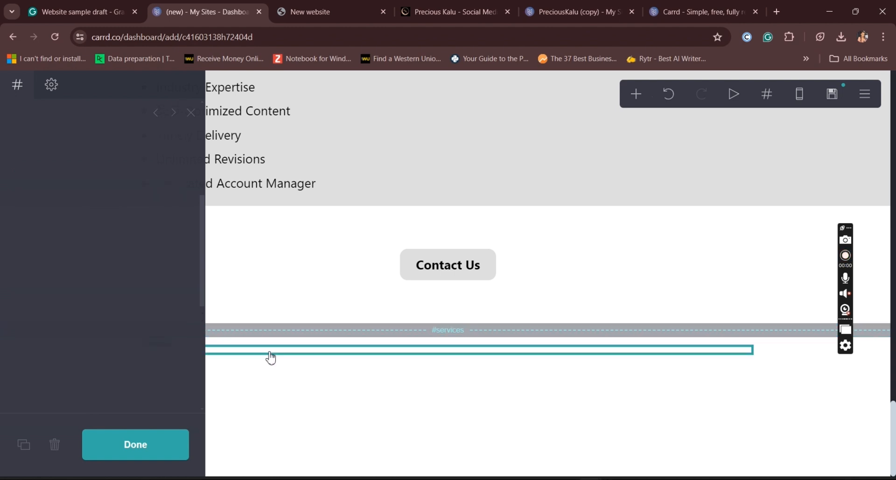
{"action": "left_click", "coordinate": [74, 11]}
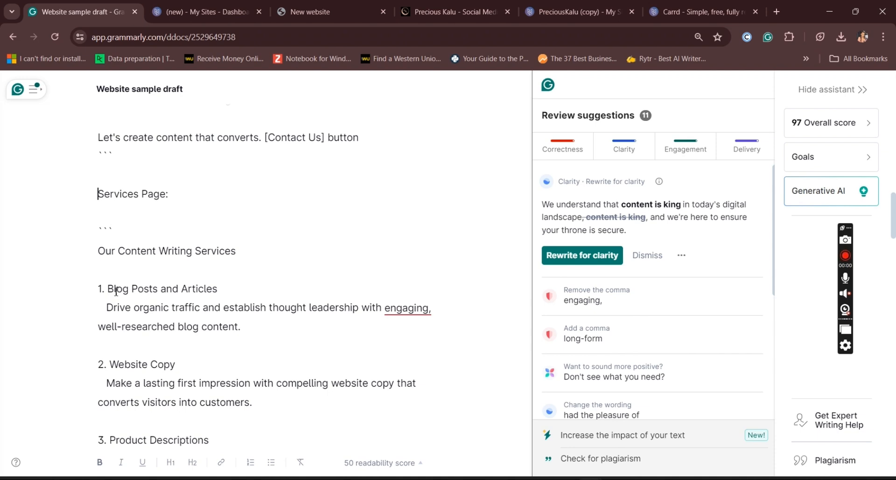
{"action": "left_click_drag", "start_coordinate": [110, 292], "coordinate": [160, 292]}
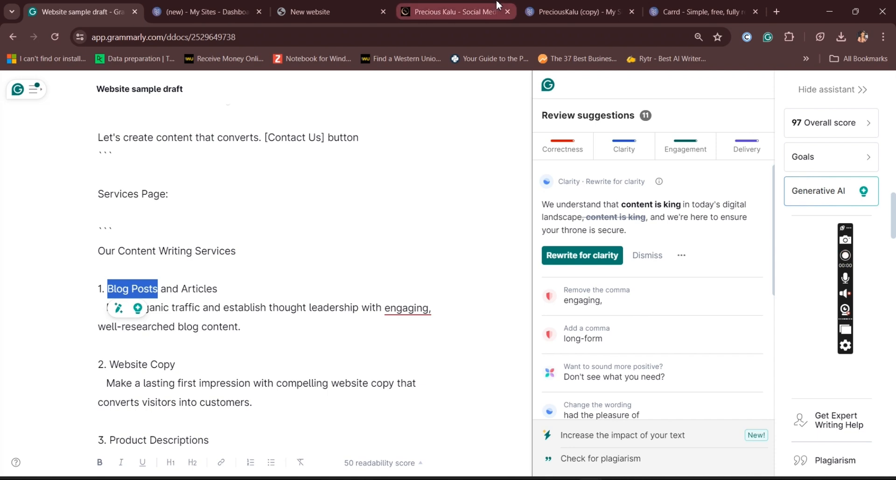
{"action": "left_click", "coordinate": [474, 5]}
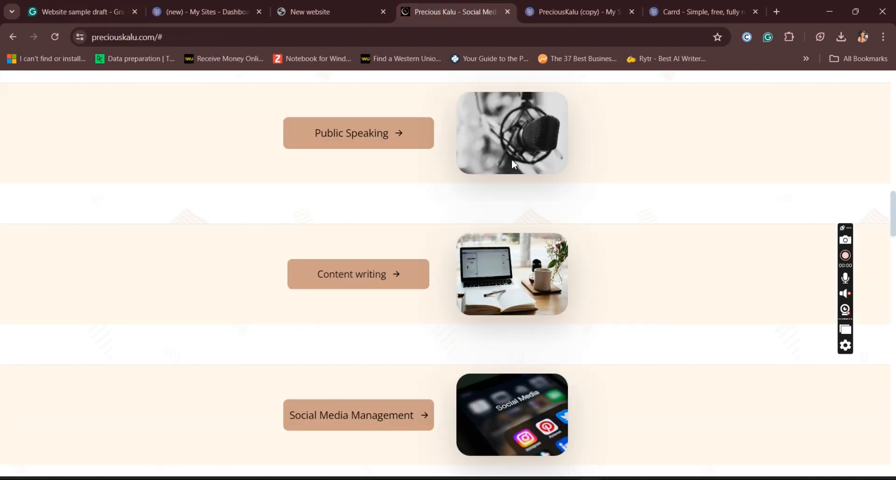
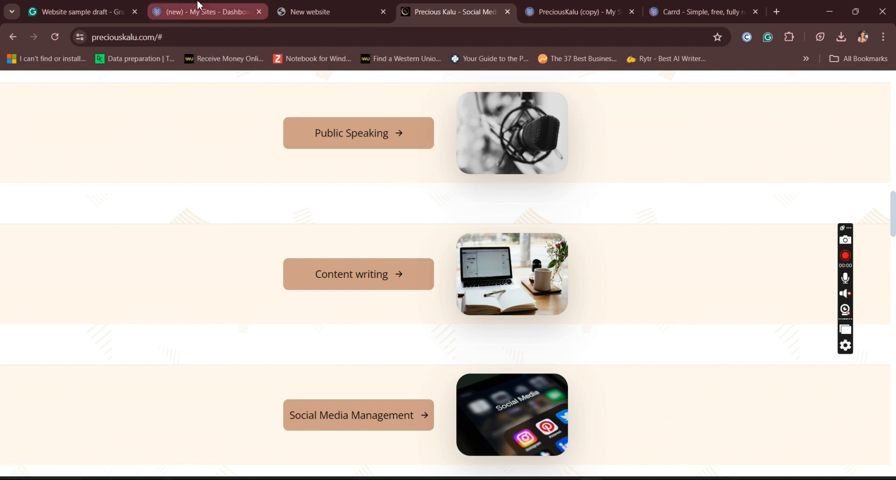
{"action": "left_click", "coordinate": [196, 11]}
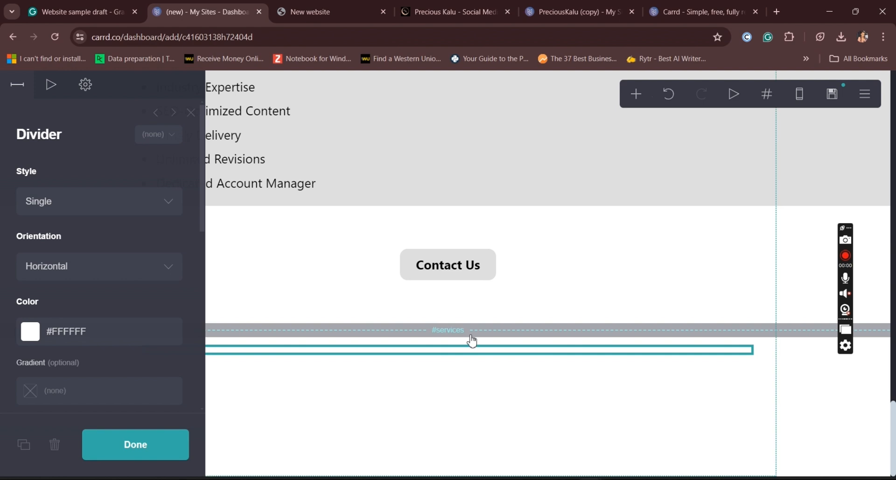
Add a container below the services section's divider, insert a divider into it and try to move that divider beneath the container
{"action": "left_click", "coordinate": [637, 95]}
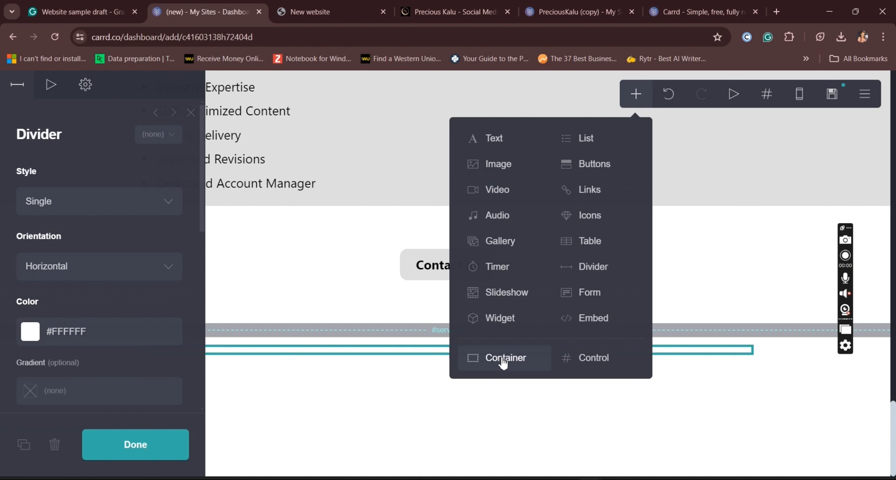
{"action": "left_click", "coordinate": [503, 359]}
{"action": "left_click", "coordinate": [636, 95]}
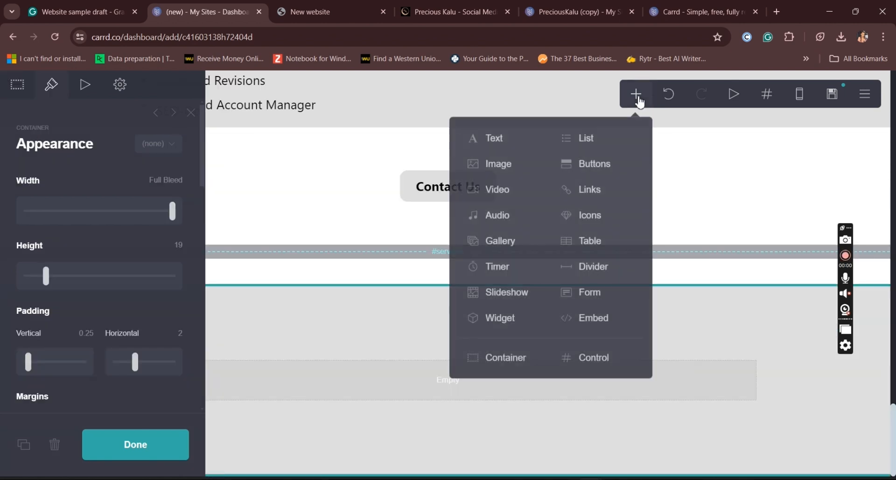
{"action": "left_click", "coordinate": [584, 266]}
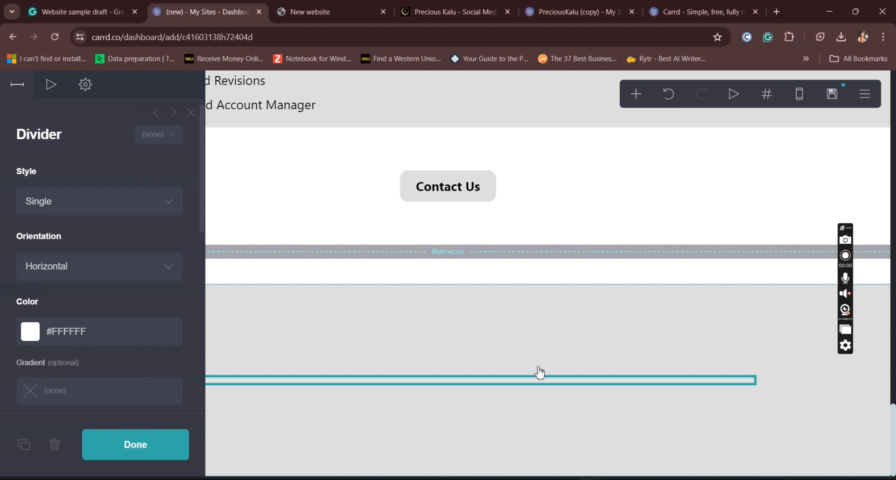
{"action": "left_click_drag", "start_coordinate": [536, 390], "coordinate": [526, 477]}
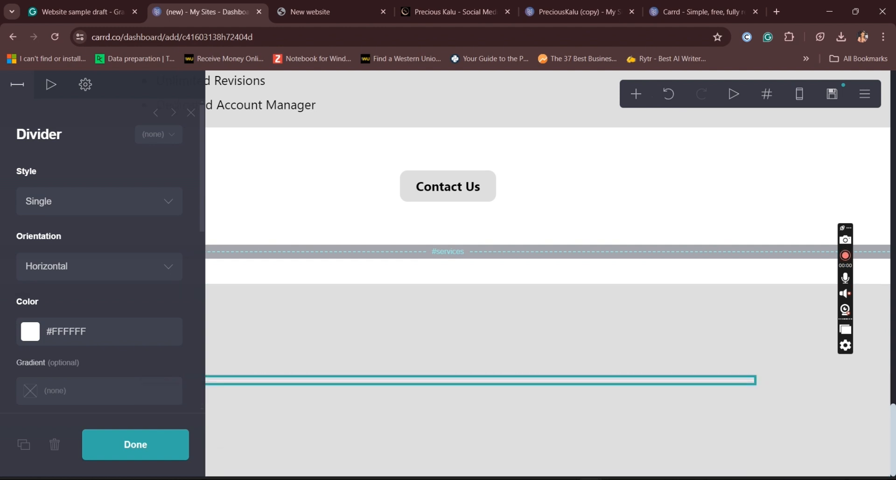
Move the container directly below the "services" section break and add a new divider between the two
{"action": "left_click_drag", "start_coordinate": [490, 339], "coordinate": [486, 269]}
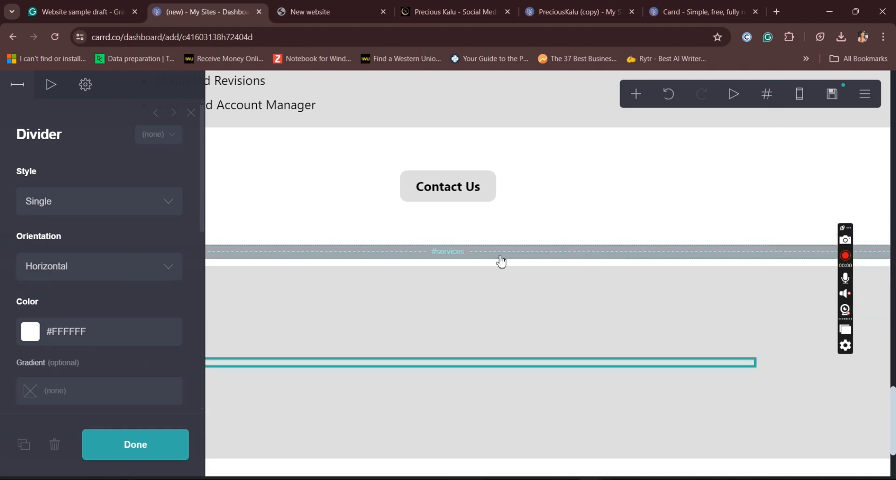
{"action": "left_click", "coordinate": [502, 258]}
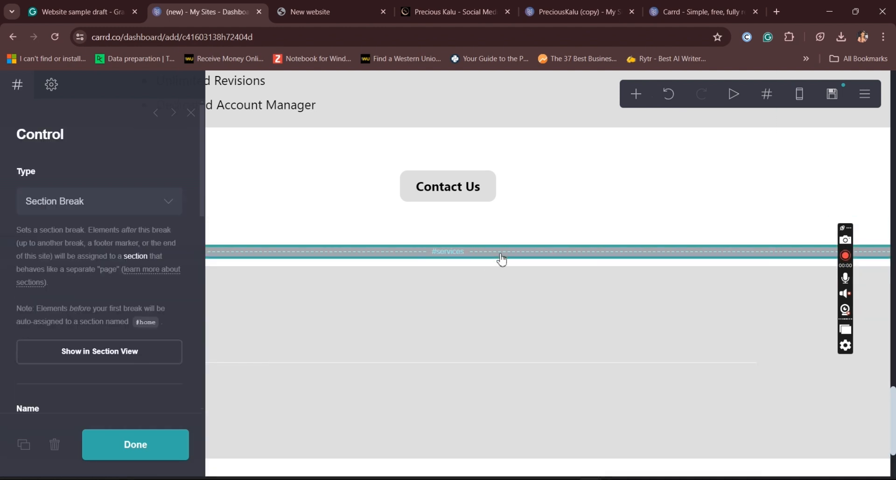
{"action": "left_click", "coordinate": [635, 96]}
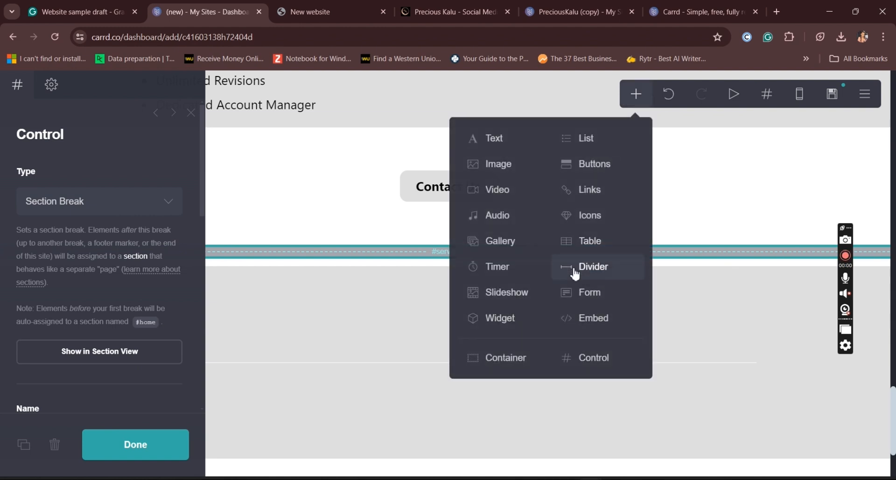
{"action": "left_click", "coordinate": [575, 273]}
Delete the divider inside the new container and change the container type to Columns
{"action": "left_click", "coordinate": [570, 384]}
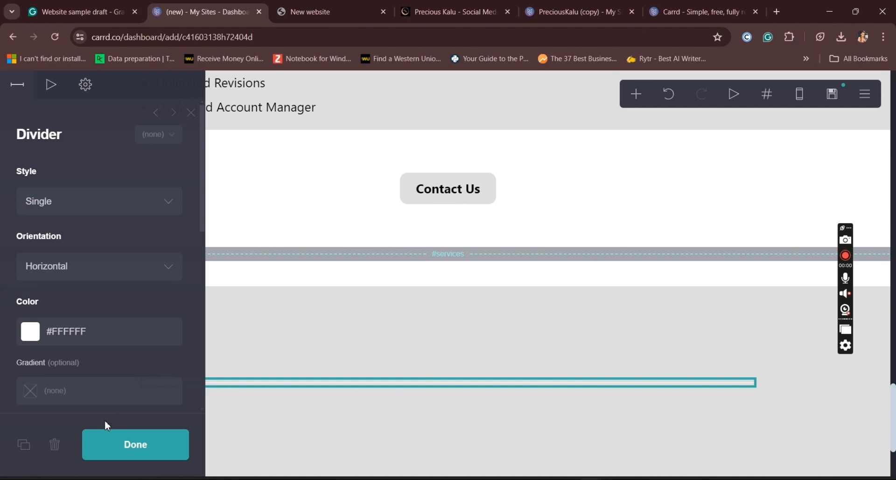
{"action": "left_click", "coordinate": [55, 445]}
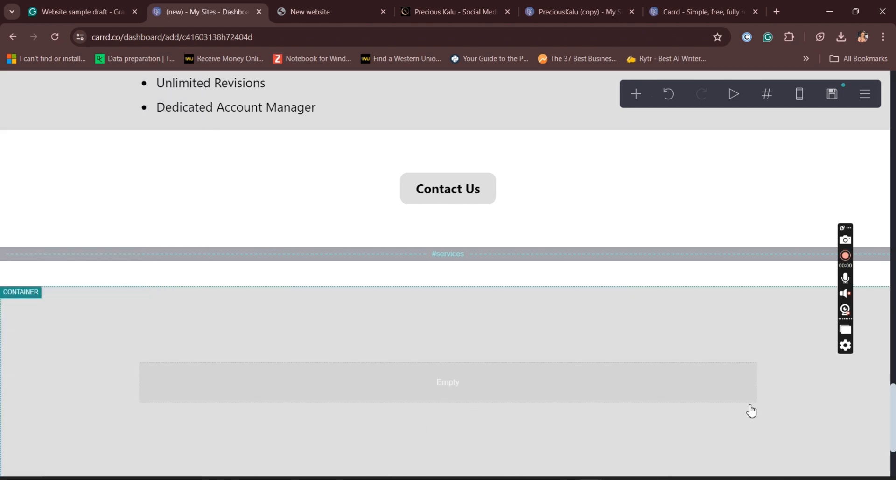
{"action": "scroll", "coordinate": [893, 410], "scroll_direction": "down", "scroll_amount": 3}
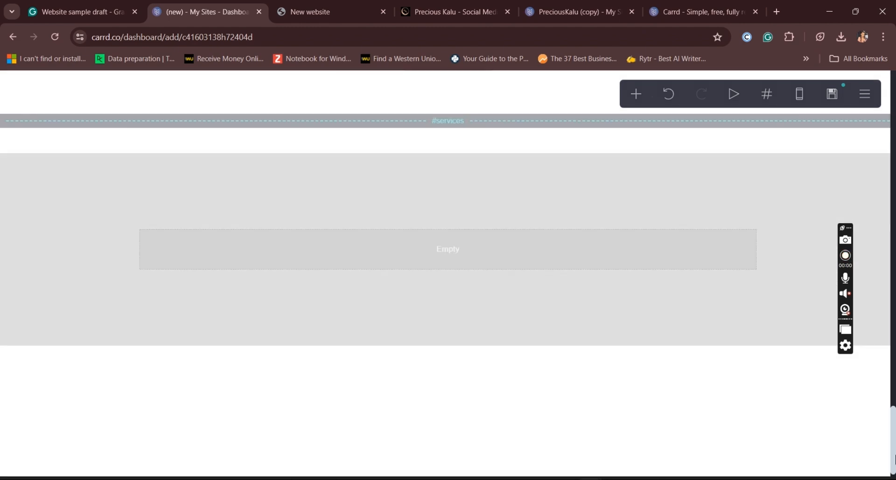
{"action": "left_click", "coordinate": [555, 269]}
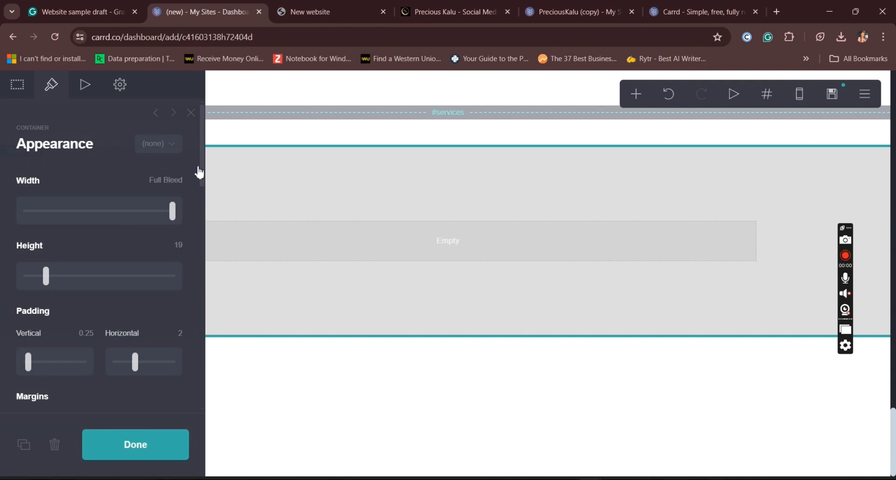
{"action": "left_click", "coordinate": [18, 95]}
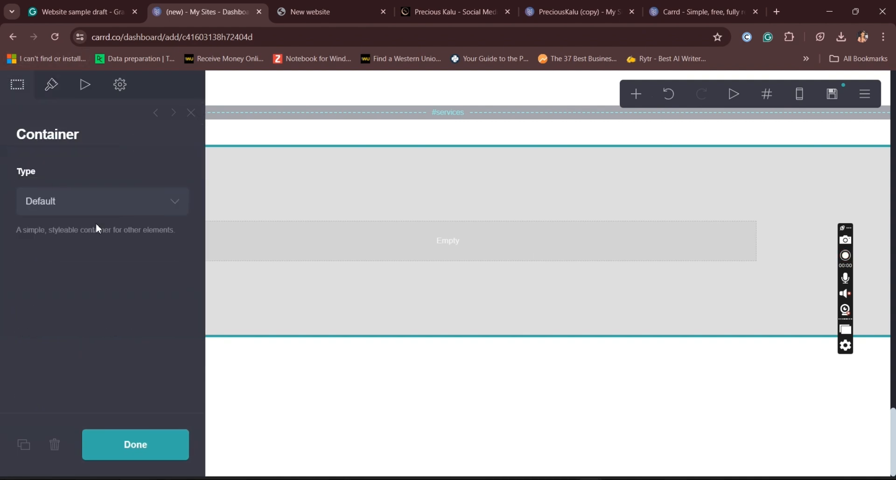
{"action": "left_click", "coordinate": [116, 204]}
{"action": "left_click", "coordinate": [76, 237]}
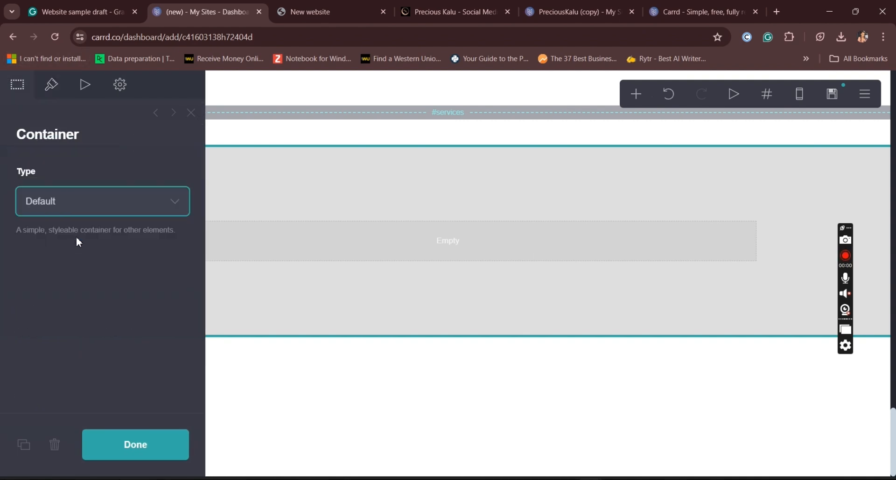
{"action": "left_click", "coordinate": [363, 245]}
{"action": "left_click", "coordinate": [364, 245]}
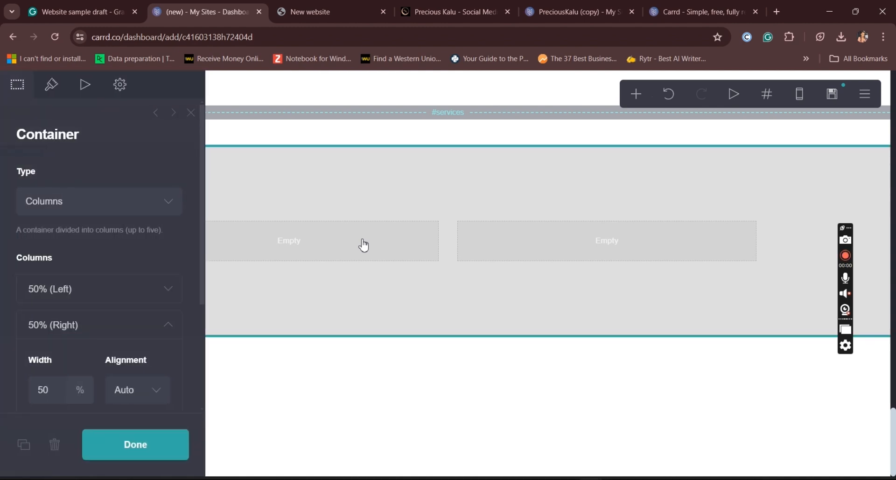
Add a text element to the left column of the container and place an image element in the right column
{"action": "left_click", "coordinate": [637, 95]}
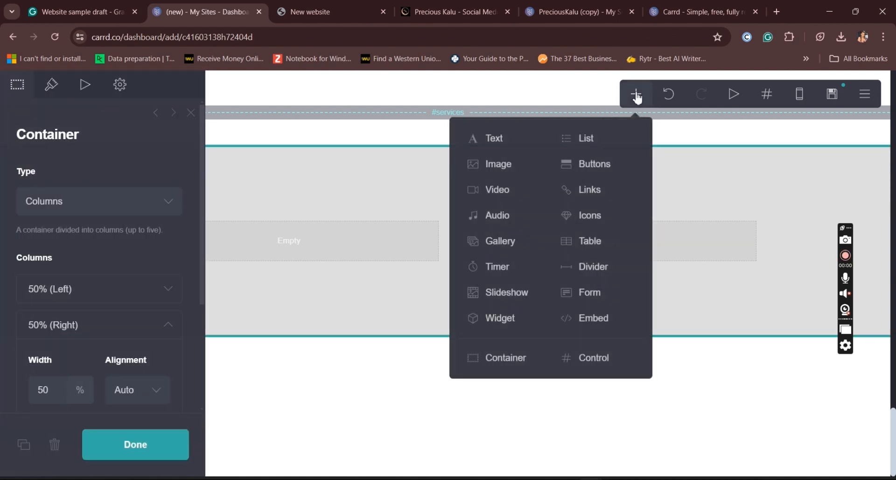
{"action": "left_click", "coordinate": [508, 147]}
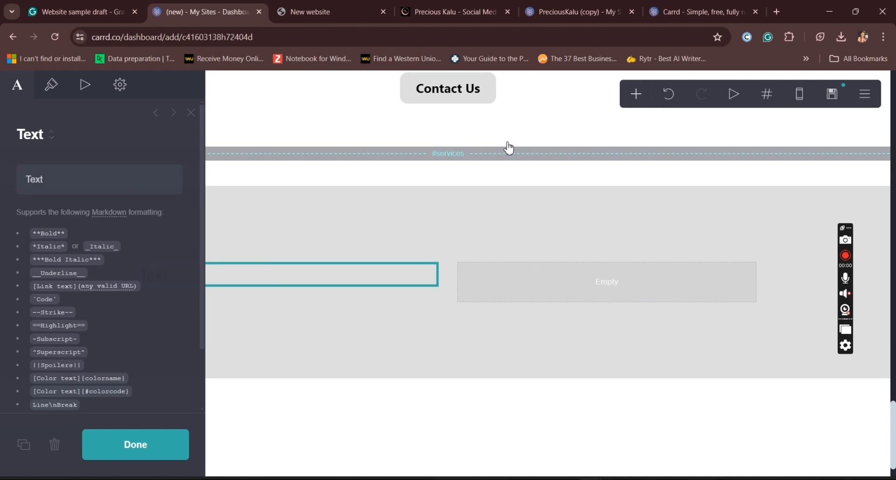
{"action": "left_click", "coordinate": [535, 278]}
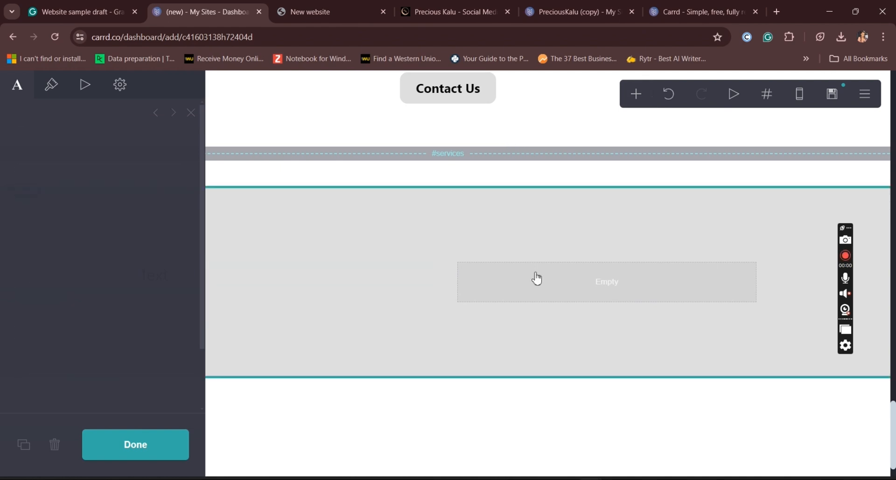
{"action": "left_click", "coordinate": [637, 95]}
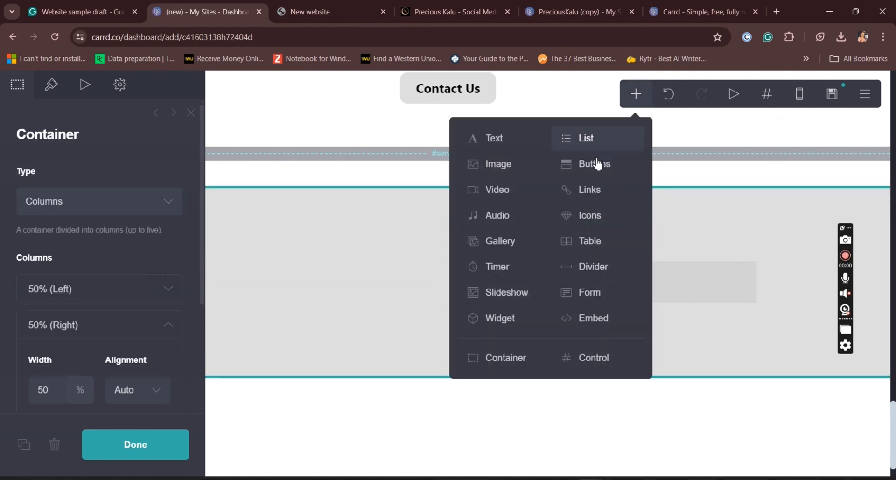
{"action": "left_click", "coordinate": [512, 167]}
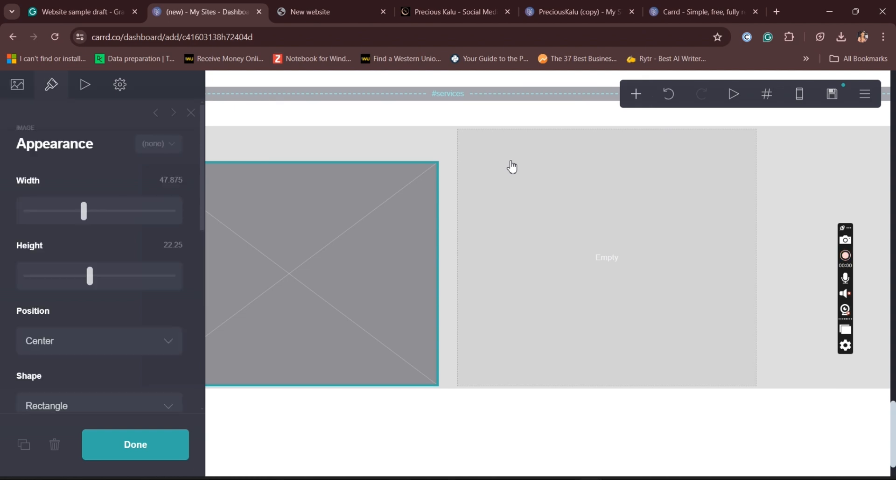
{"action": "left_click_drag", "start_coordinate": [367, 218], "coordinate": [670, 201]}
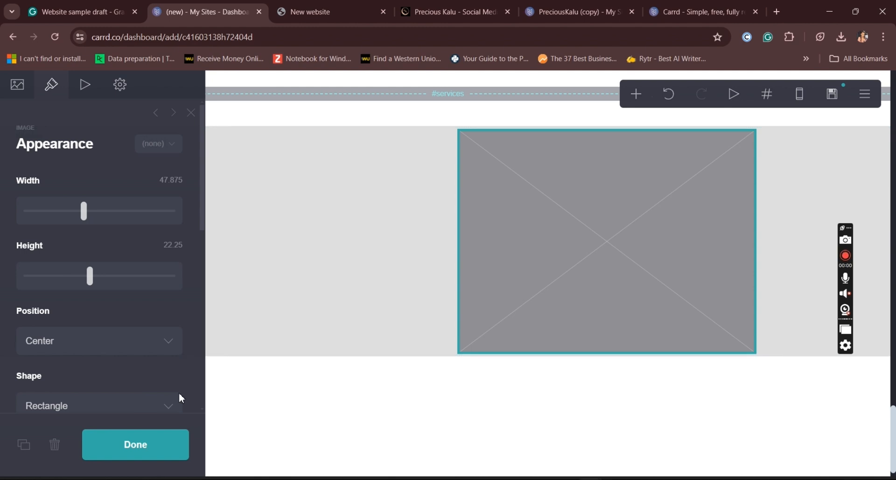
Replace the placeholder text in the left column with the copied "Blog Posts"
{"action": "left_click", "coordinate": [166, 457]}
{"action": "left_click", "coordinate": [155, 143]}
{"action": "double_click", "coordinate": [31, 172]}
{"action": "key", "text": "ctrl+v"}
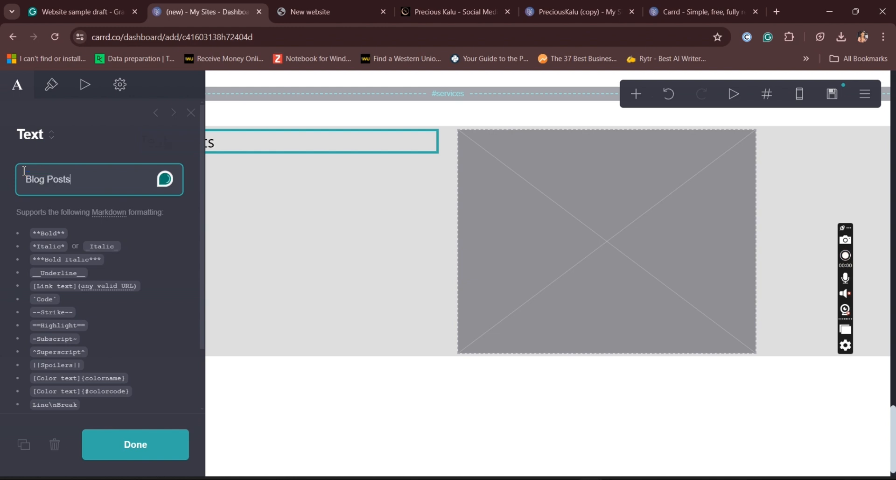
{"action": "left_click", "coordinate": [132, 455]}
Check the columns container's appearance settings, then delete the "Blog Posts" text element from the left column
{"action": "left_click", "coordinate": [238, 337]}
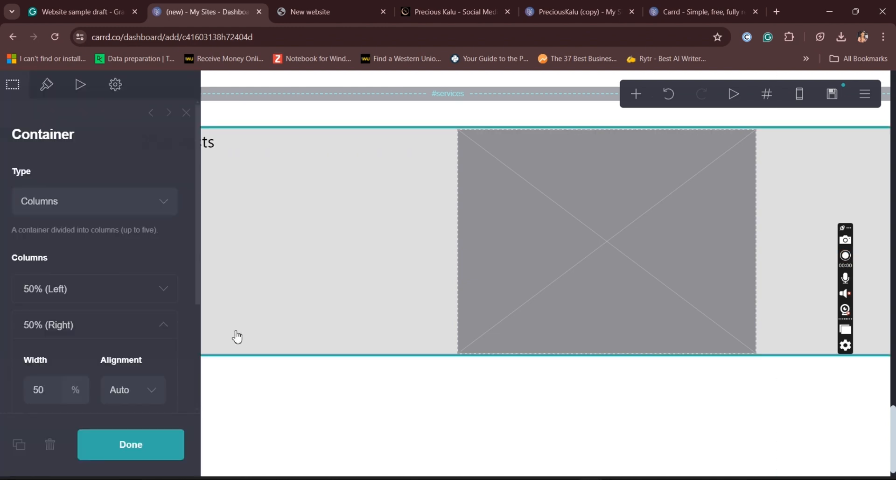
{"action": "left_click", "coordinate": [56, 88]}
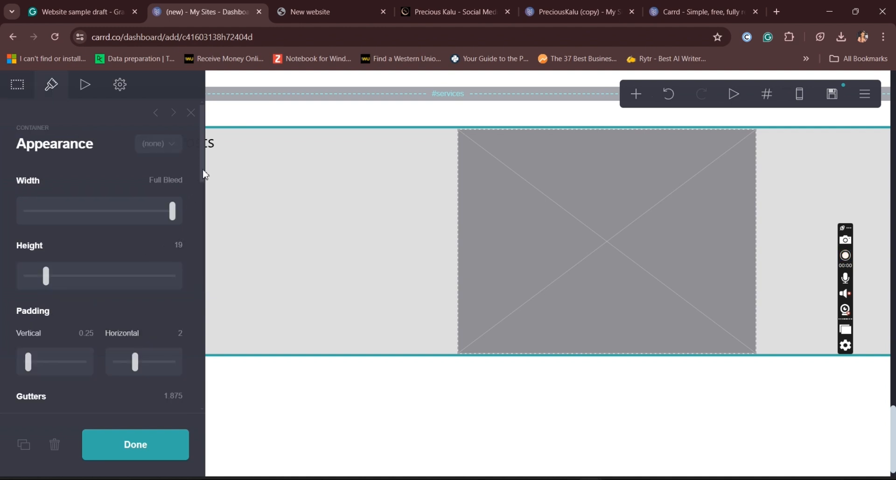
{"action": "left_click", "coordinate": [151, 446]}
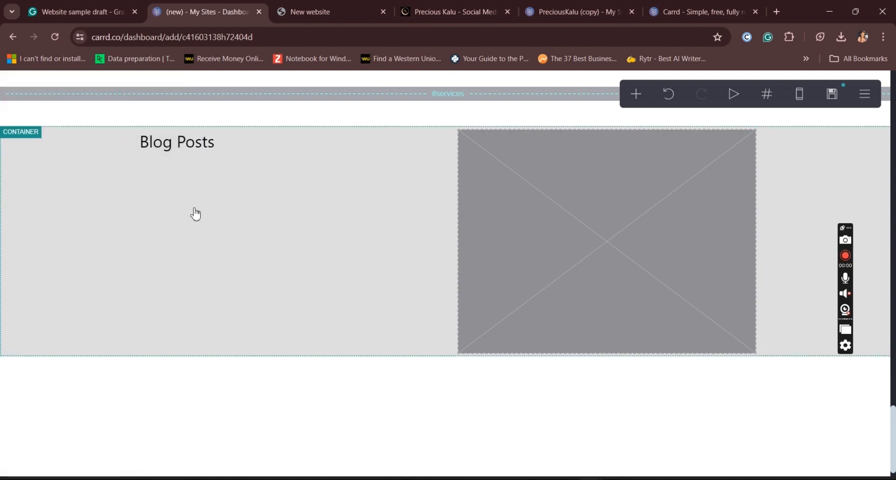
{"action": "left_click", "coordinate": [218, 155]}
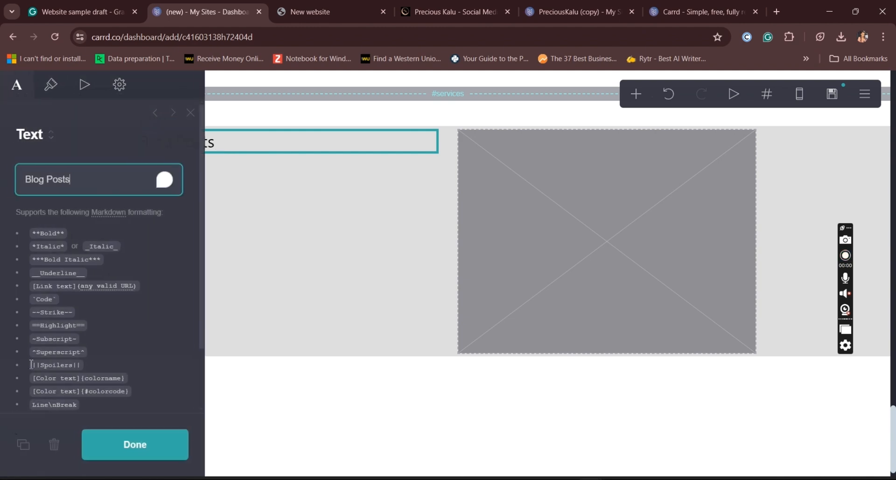
{"action": "left_click", "coordinate": [55, 444]}
Add a buttons element to the services columns container
{"action": "left_click", "coordinate": [635, 94]}
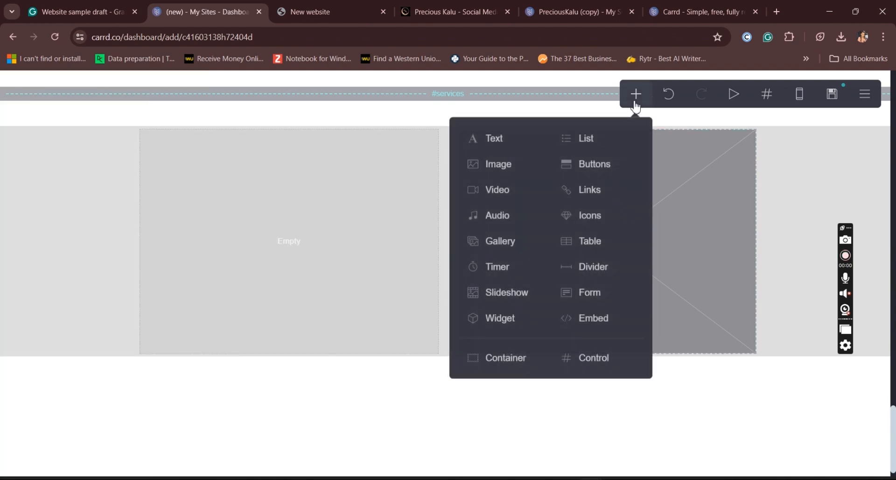
{"action": "left_click", "coordinate": [374, 228]}
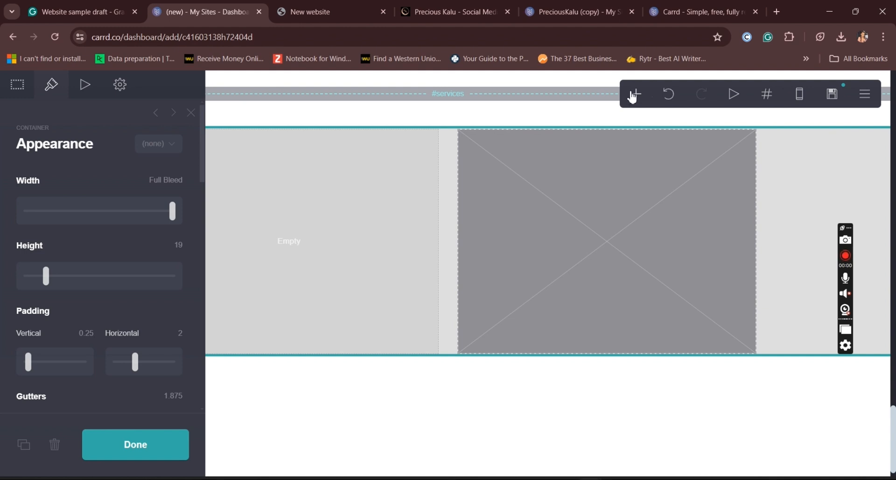
{"action": "left_click", "coordinate": [639, 97]}
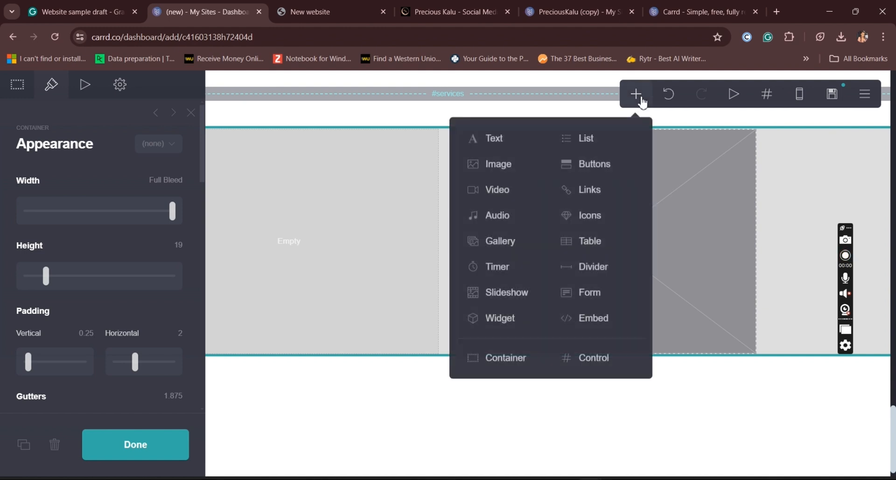
{"action": "left_click", "coordinate": [602, 168]}
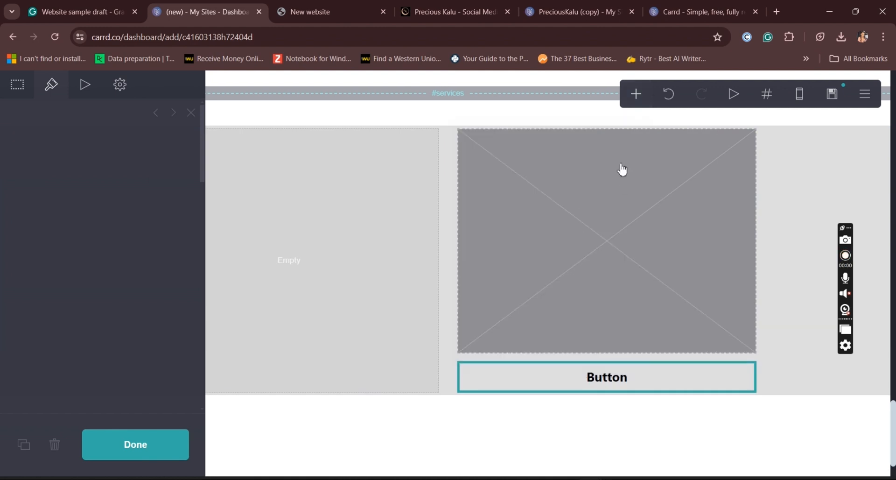
Move the new buttons element from under the image into the left column of the services container
{"action": "left_click", "coordinate": [567, 323]}
{"action": "left_click_drag", "start_coordinate": [565, 325], "coordinate": [246, 147]}
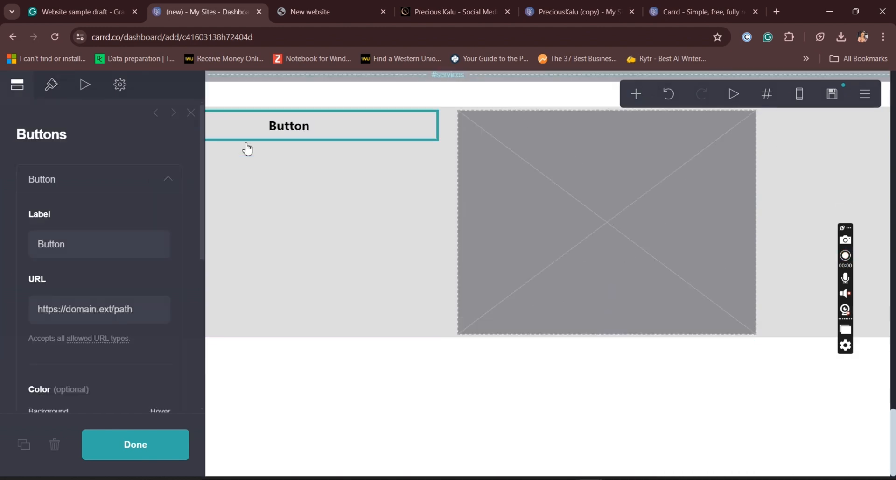
{"action": "left_click", "coordinate": [319, 125]}
{"action": "left_click", "coordinate": [319, 125]}
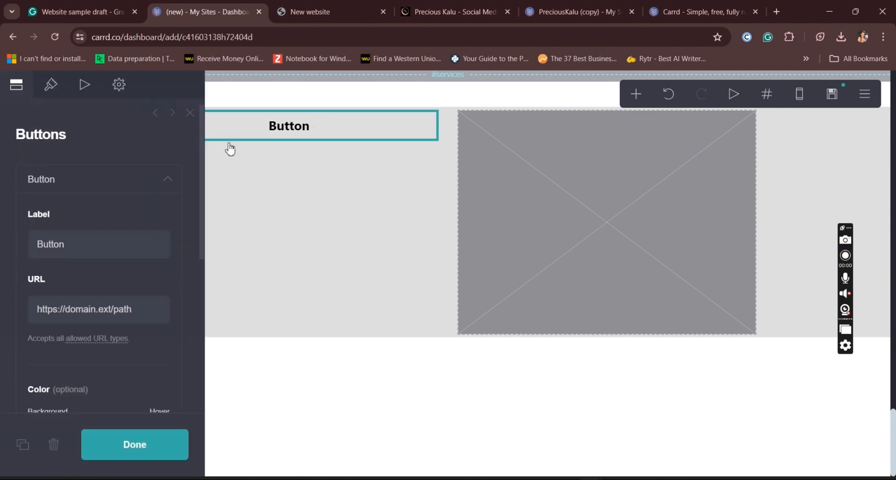
Set the background color of the left-column button to #000000
{"action": "left_click", "coordinate": [52, 85]}
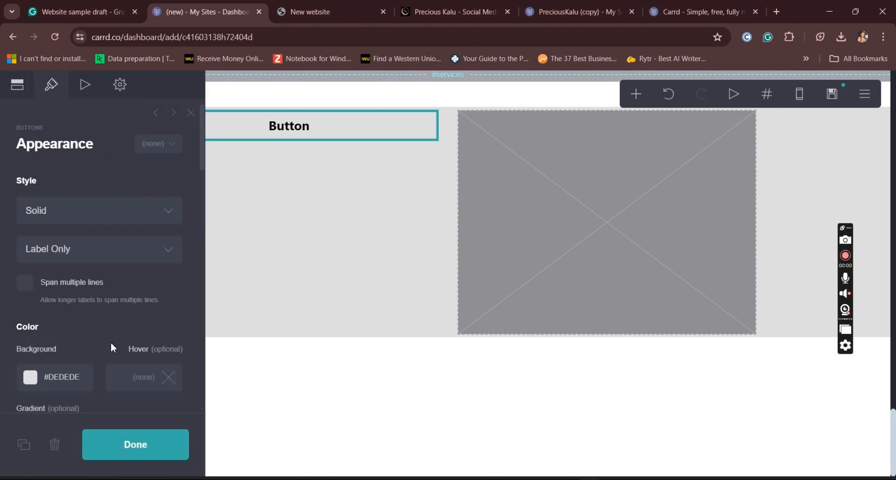
{"action": "left_click", "coordinate": [84, 378]}
{"action": "left_click_drag", "start_coordinate": [101, 375], "coordinate": [53, 374]}
{"action": "type", "text": "0000"}
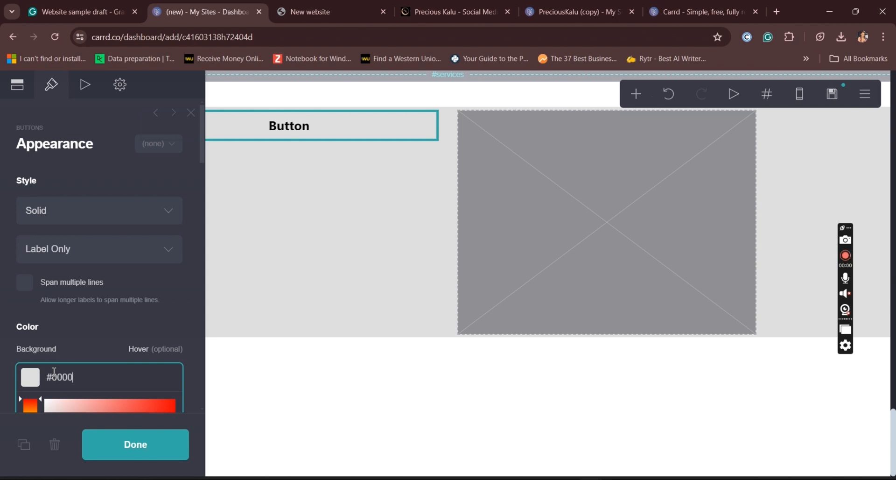
{"action": "type", "text": "00"}
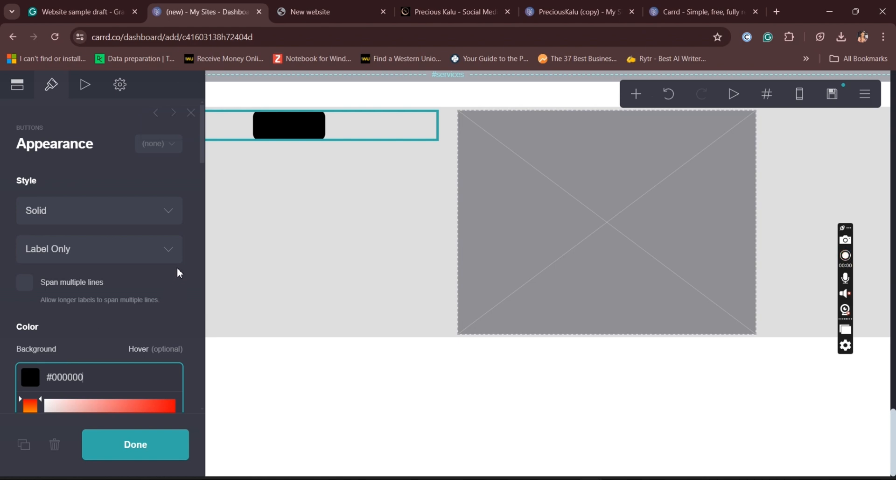
Set the button's label color to #FFFFFF
{"action": "left_click_drag", "start_coordinate": [203, 147], "coordinate": [206, 184]}
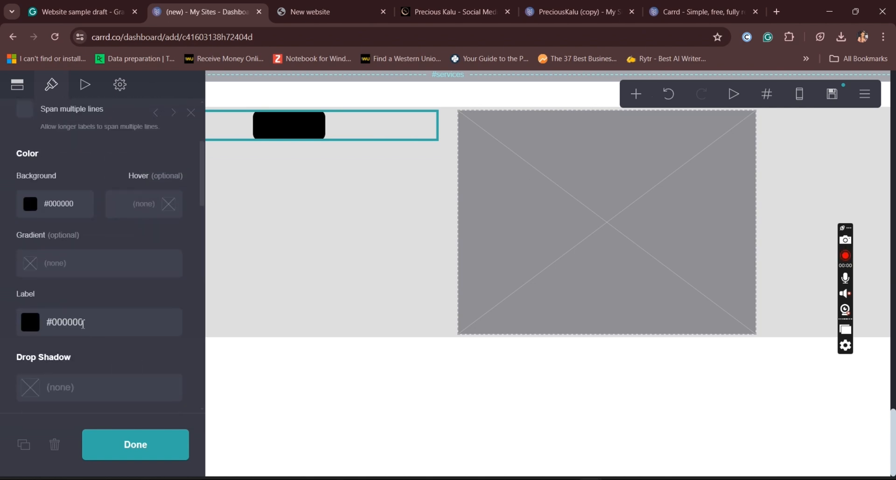
{"action": "left_click_drag", "start_coordinate": [83, 322], "coordinate": [57, 325]}
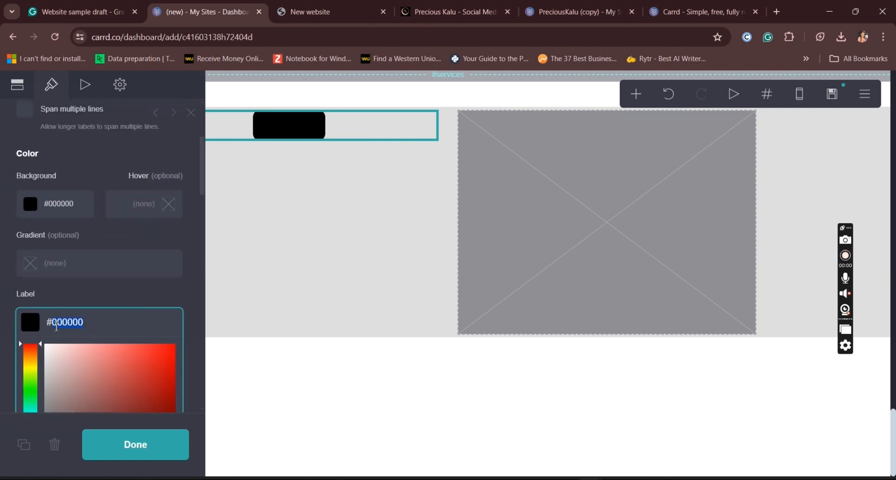
{"action": "type", "text": "FFFF"}
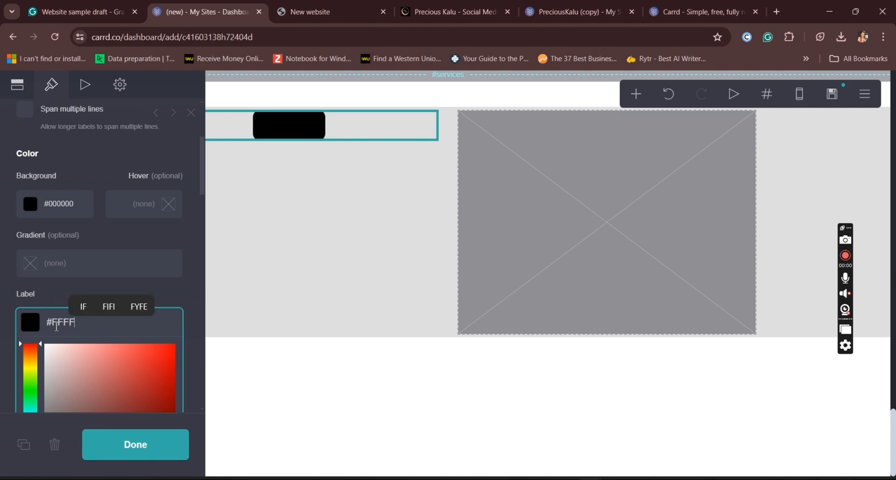
{"action": "type", "text": "FF"}
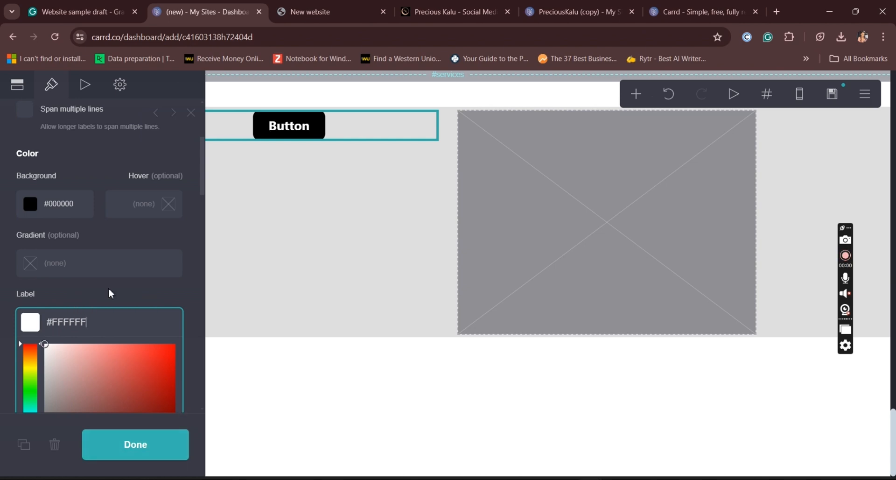
Change the button's label text to "Blog Posts"
{"action": "left_click", "coordinate": [23, 93]}
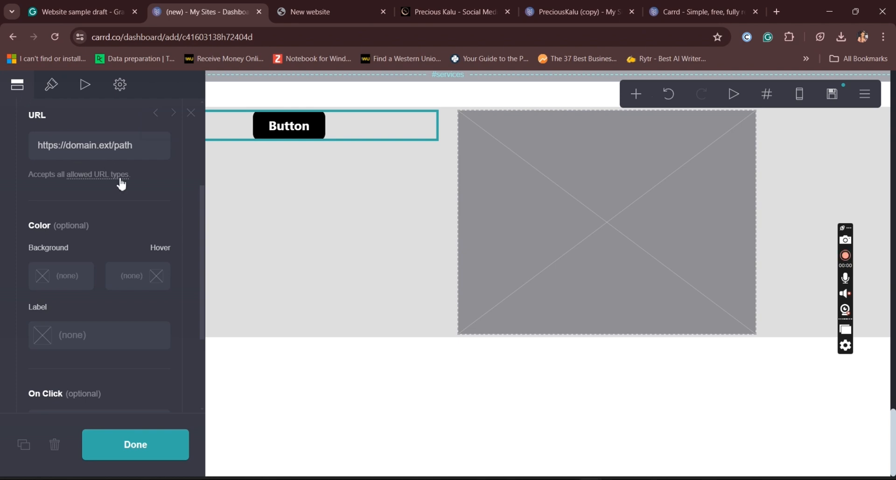
{"action": "scroll", "coordinate": [203, 201], "scroll_direction": "up", "scroll_amount": 3}
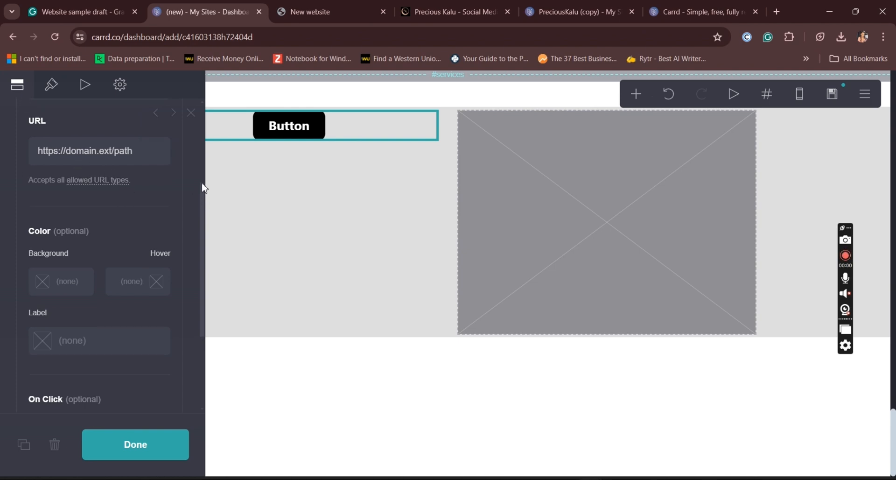
{"action": "left_click_drag", "start_coordinate": [73, 222], "coordinate": [23, 220]}
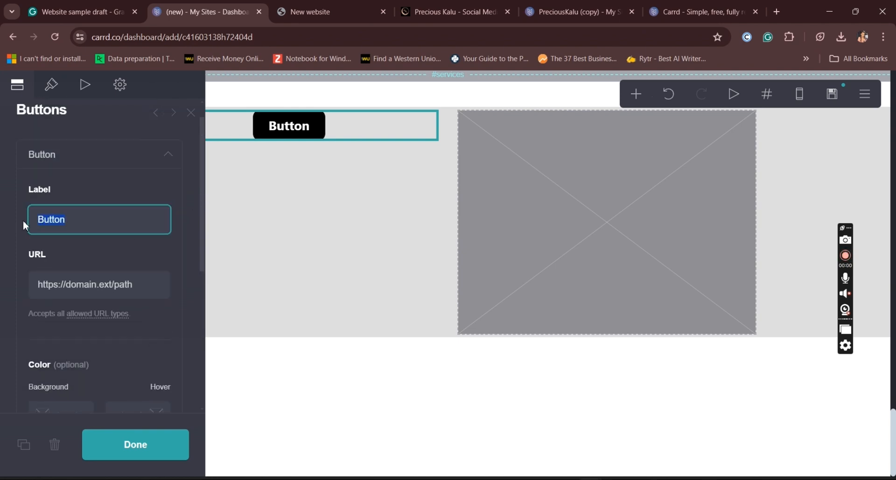
{"action": "type", "text": "Blog Posts"}
{"action": "left_click", "coordinate": [125, 169]}
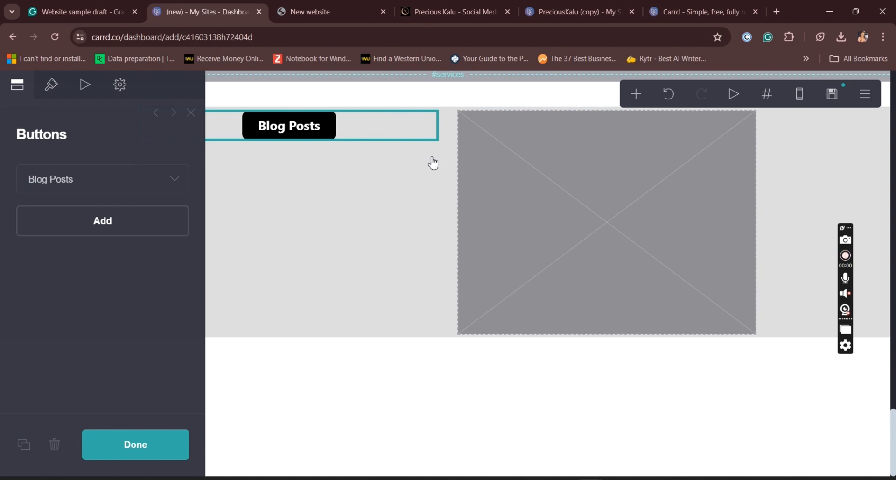
Add a divider element and place it above the "Blog Posts" button in the left column
{"action": "left_click", "coordinate": [634, 94]}
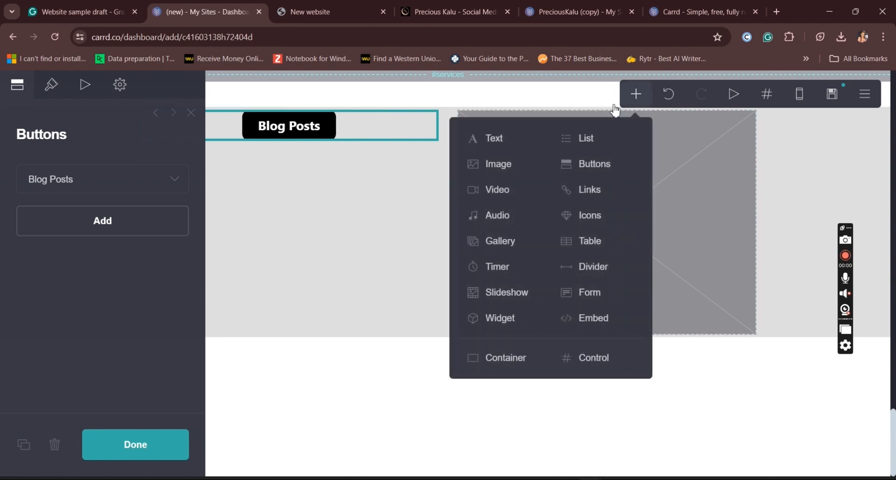
{"action": "left_click", "coordinate": [596, 262]}
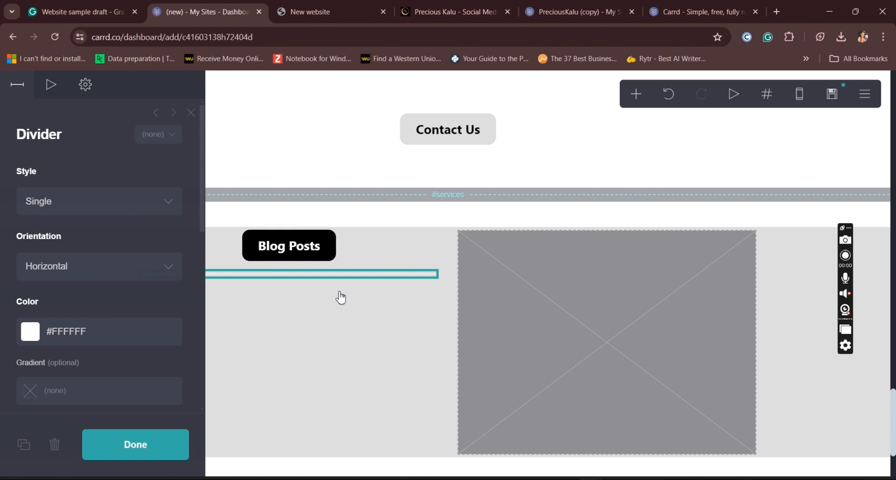
{"action": "left_click_drag", "start_coordinate": [316, 272], "coordinate": [318, 239]}
Set the divider's color to #DEDEDE and duplicate it several times above the "Blog Posts" button as spacing
{"action": "left_click", "coordinate": [108, 331]}
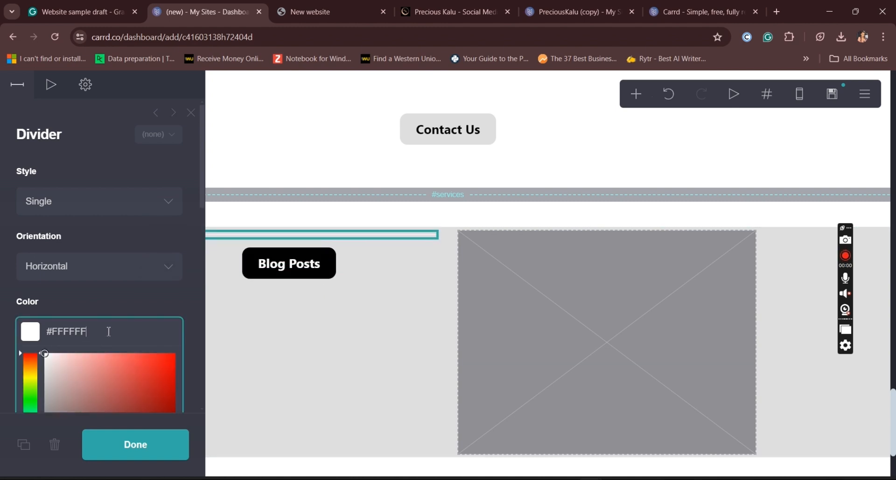
{"action": "left_click_drag", "start_coordinate": [69, 334], "coordinate": [58, 334]}
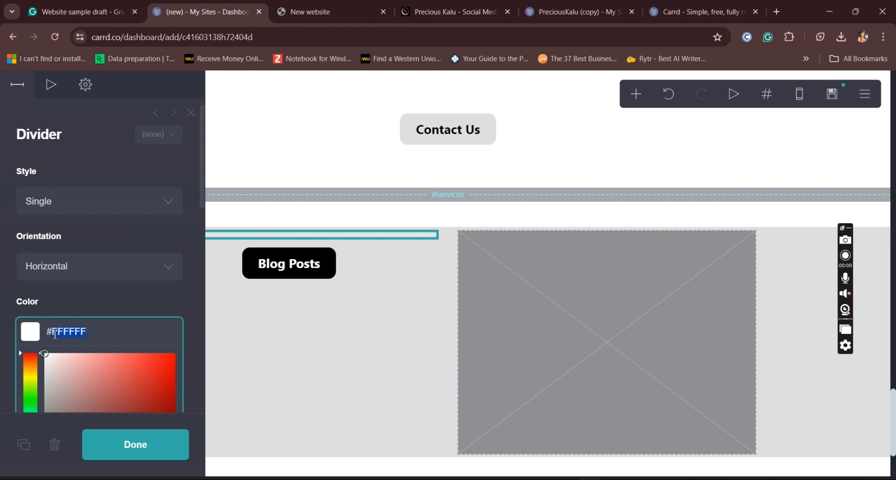
{"action": "type", "text": "DEDE"}
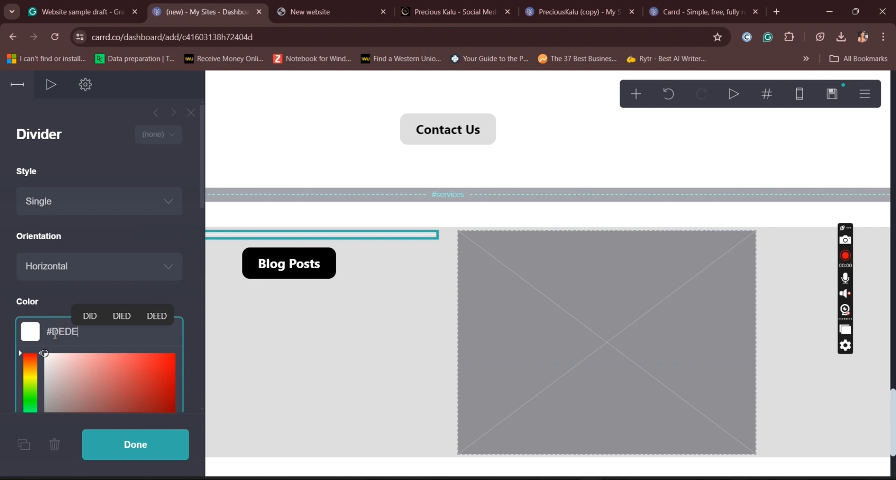
{"action": "type", "text": "DE"}
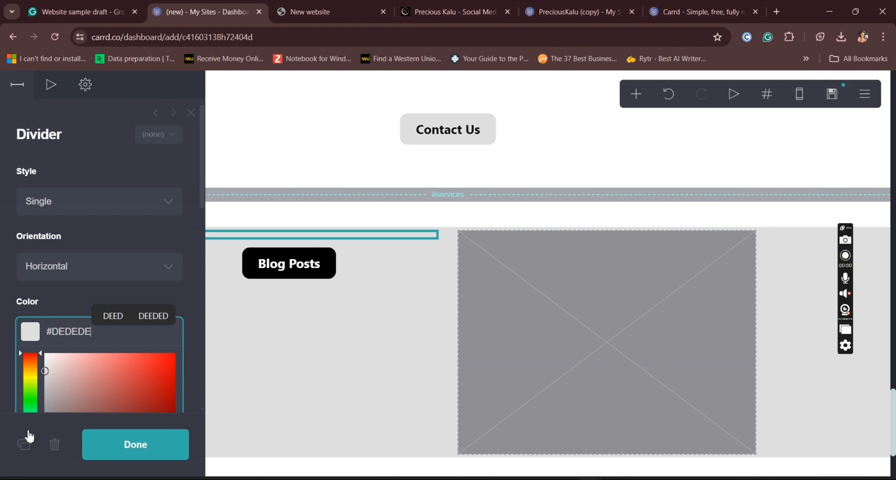
{"action": "left_click", "coordinate": [24, 445]}
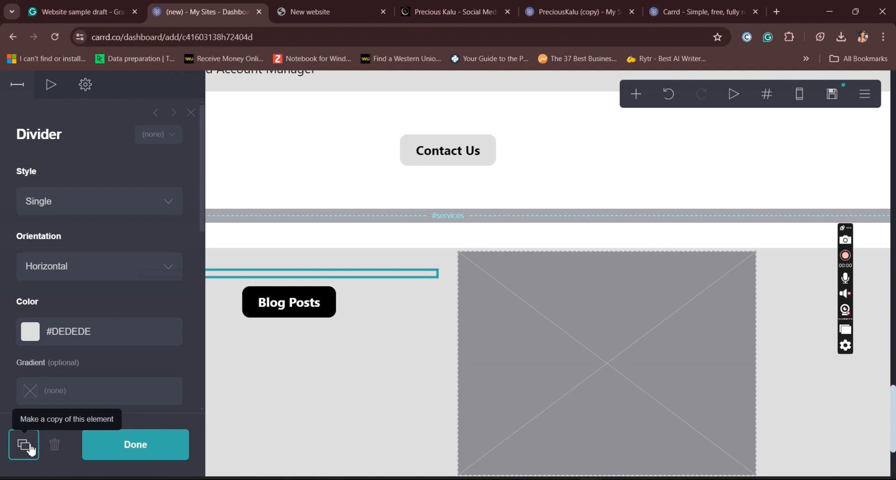
{"action": "left_click", "coordinate": [30, 448]}
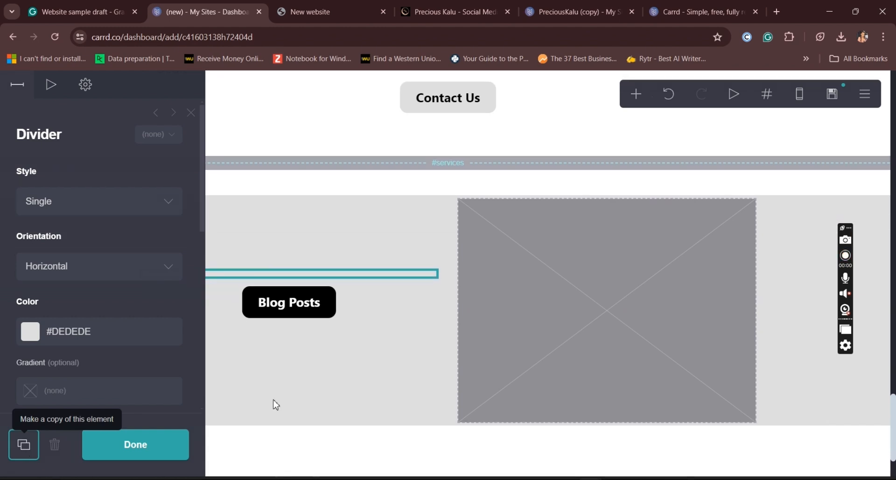
Widen the "Blog Posts" button to a width of 17.5 in its appearance settings
{"action": "left_click", "coordinate": [332, 306]}
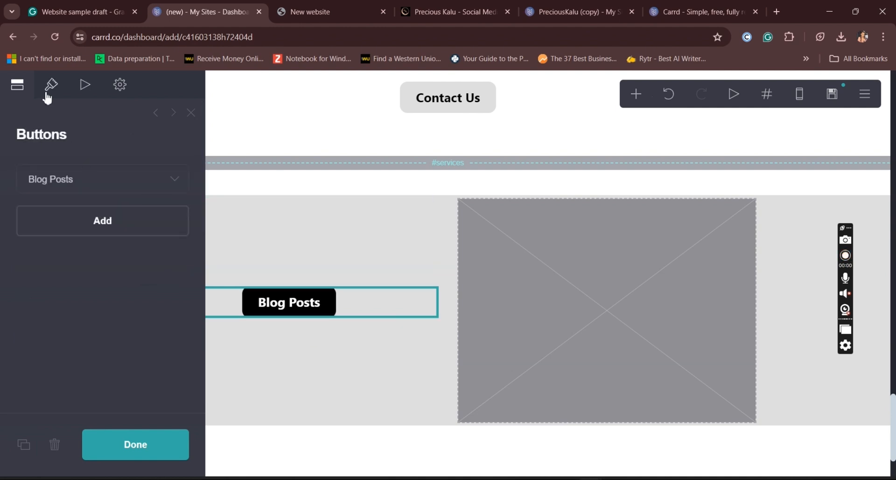
{"action": "left_click", "coordinate": [50, 91]}
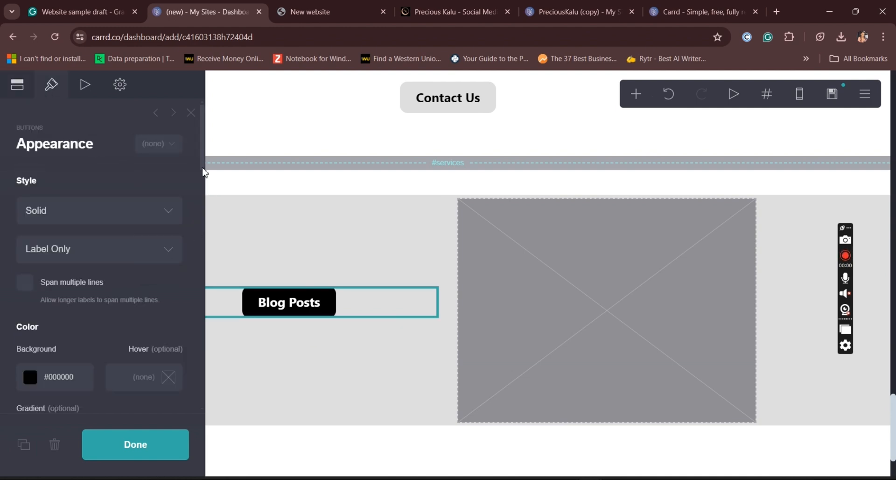
{"action": "scroll", "coordinate": [206, 196], "scroll_direction": "down", "scroll_amount": 8}
{"action": "left_click_drag", "start_coordinate": [208, 256], "coordinate": [207, 274]}
{"action": "left_click_drag", "start_coordinate": [26, 156], "coordinate": [108, 170]}
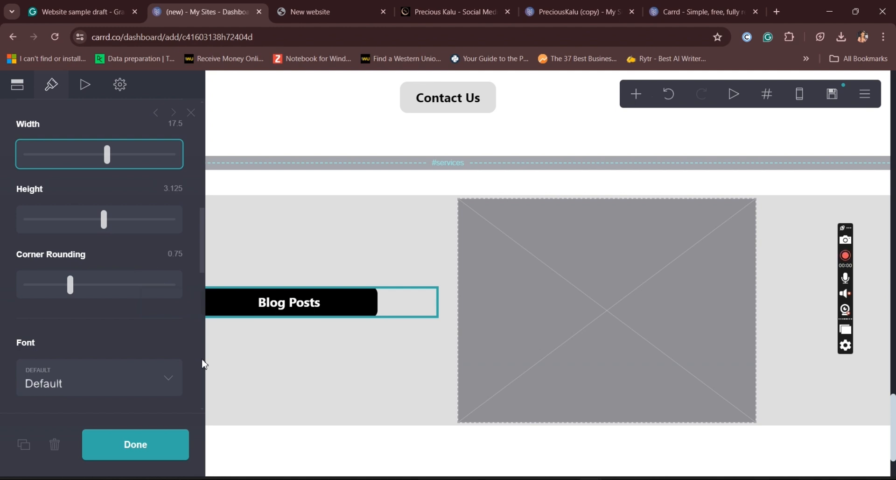
{"action": "scroll", "coordinate": [202, 362], "scroll_direction": "down", "scroll_amount": 6}
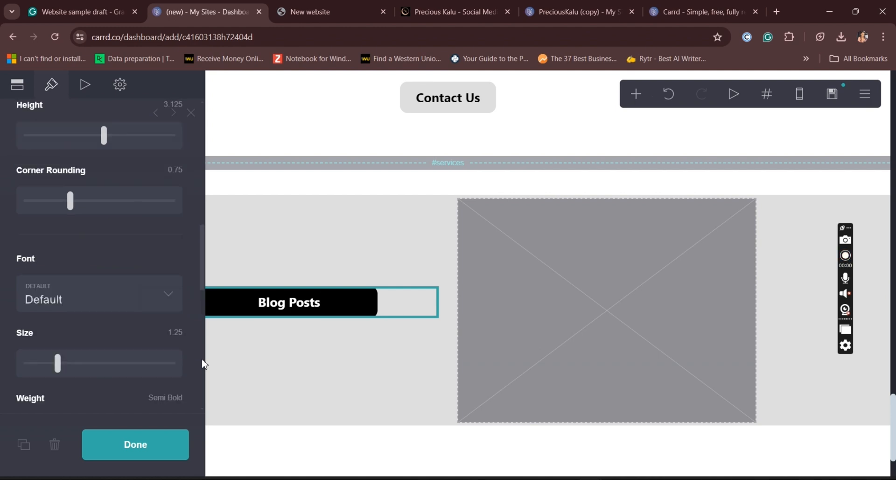
Set the services container's height to Auto and the right-column image's height to 19
{"action": "left_click", "coordinate": [254, 362]}
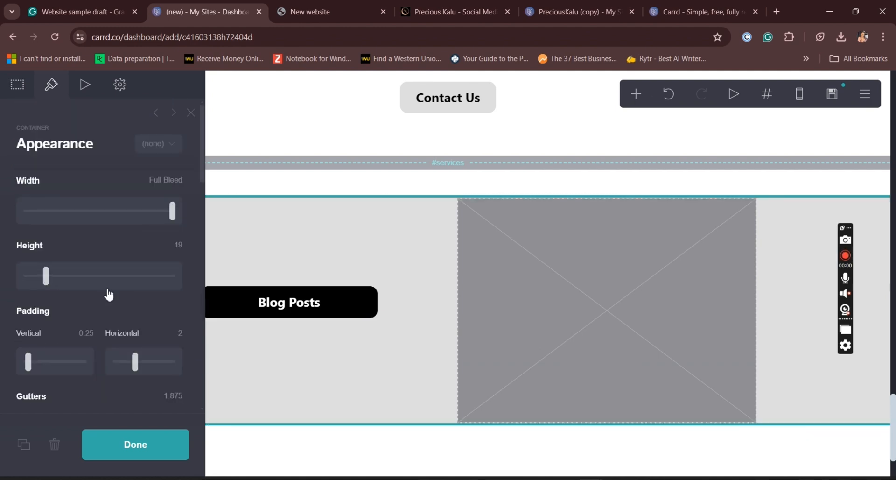
{"action": "left_click_drag", "start_coordinate": [46, 286], "coordinate": [24, 280]}
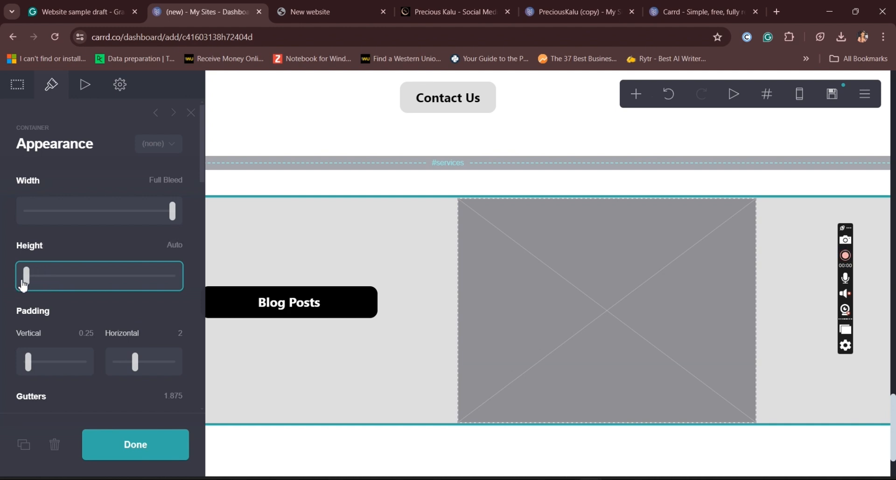
{"action": "left_click", "coordinate": [536, 279]}
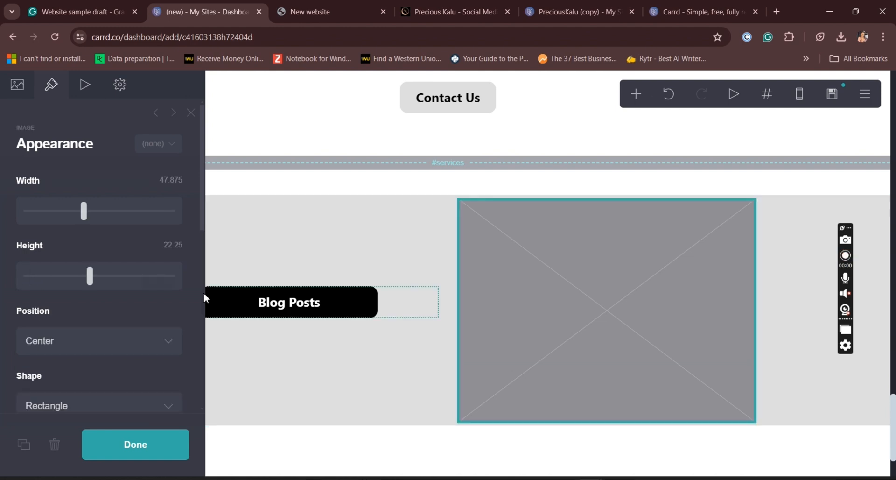
{"action": "mouse_move", "coordinate": [88, 285]}
{"action": "left_mouse_down"}
{"action": "mouse_move", "coordinate": [58, 281]}
{"action": "mouse_move", "coordinate": [82, 294]}
{"action": "left_mouse_up"}
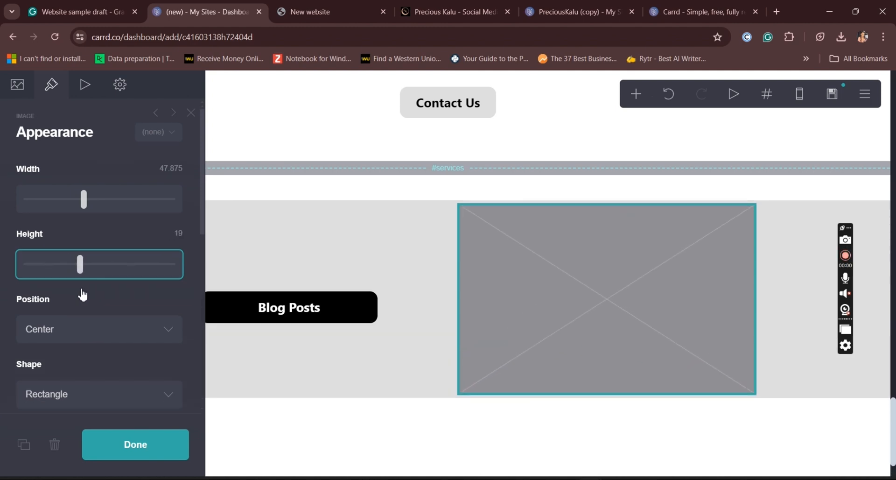
Delete one of the dividers above the "Blog Posts" button
{"action": "left_click", "coordinate": [313, 262]}
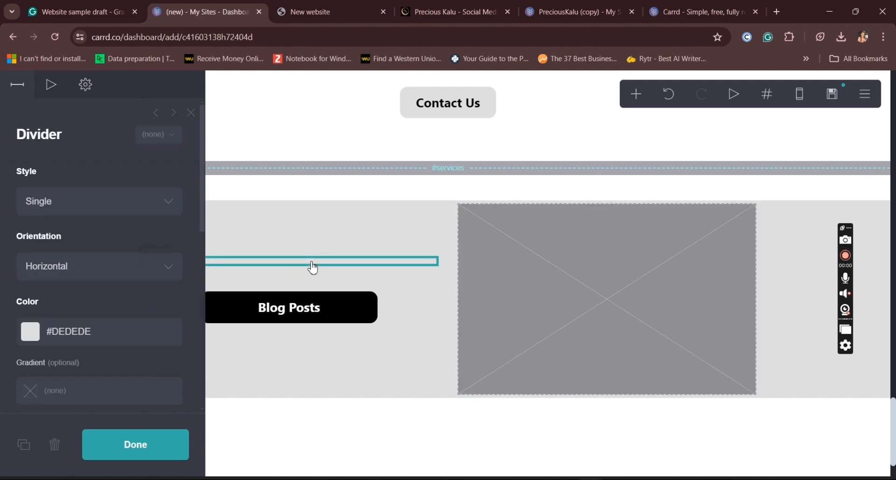
{"action": "left_click", "coordinate": [55, 444]}
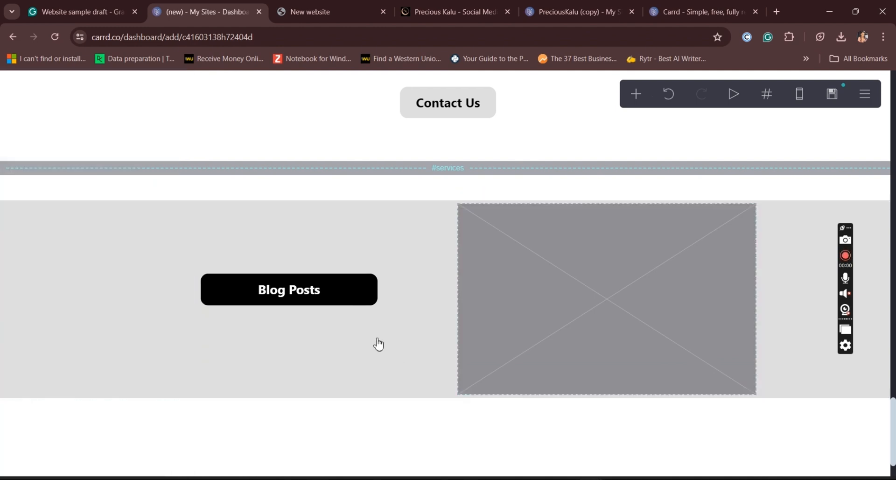
Upload the image file "4 (2)" from Downloads into the empty image placeholder beside the "Blog Posts" button
{"action": "left_click", "coordinate": [590, 275]}
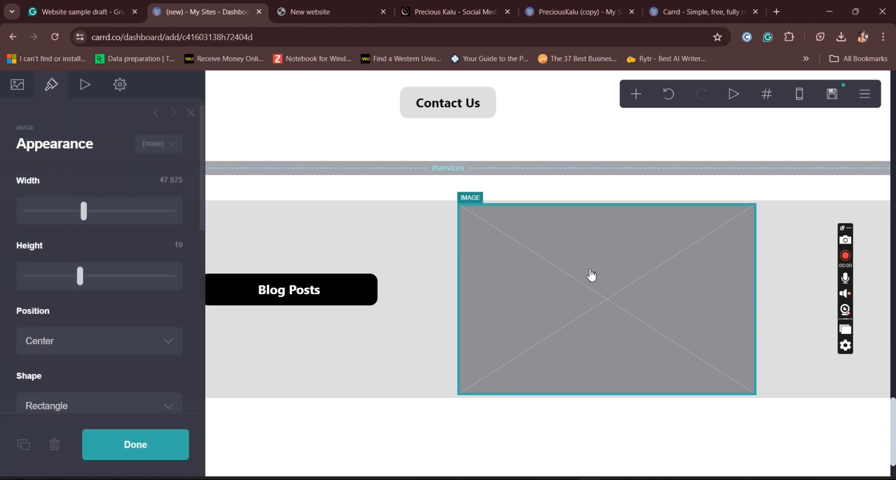
{"action": "left_click", "coordinate": [13, 95]}
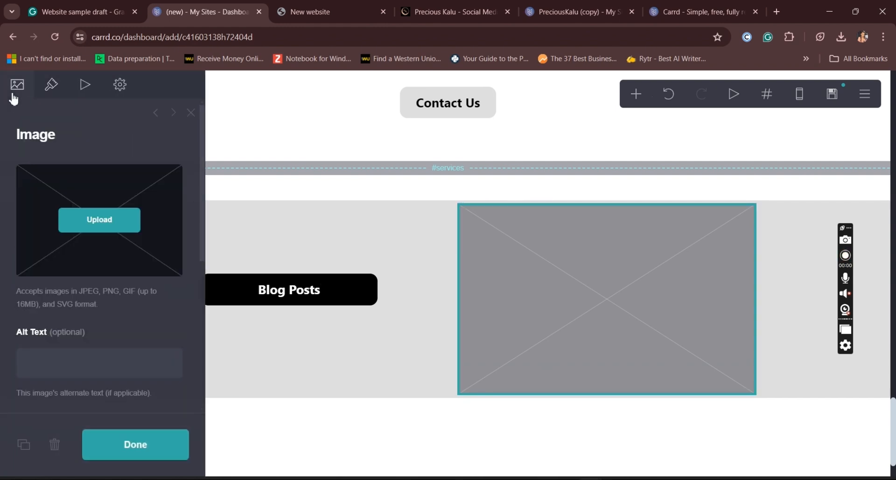
{"action": "left_click", "coordinate": [101, 228]}
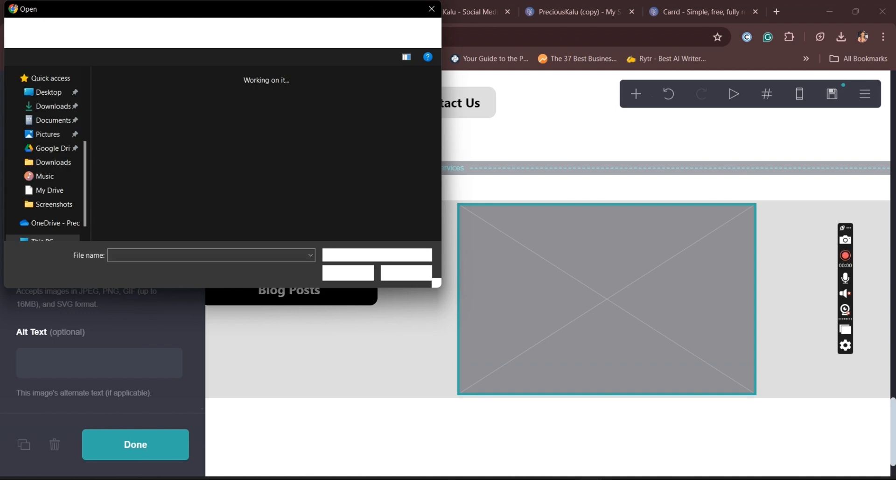
{"action": "scroll", "coordinate": [263, 154], "scroll_direction": "down", "scroll_amount": 3}
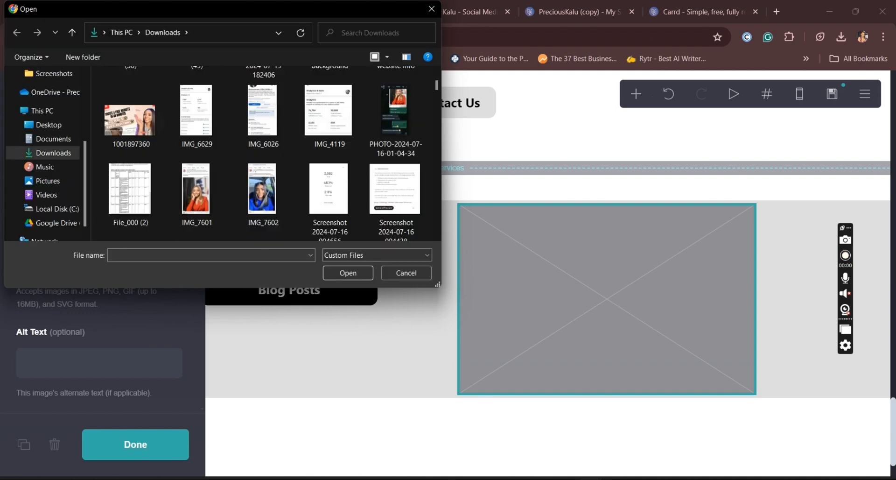
{"action": "scroll", "coordinate": [264, 154], "scroll_direction": "down", "scroll_amount": 5}
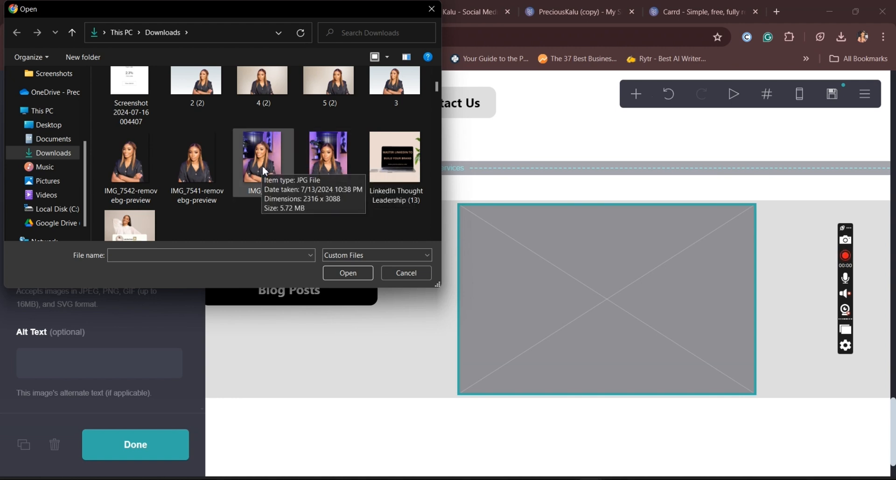
{"action": "left_click", "coordinate": [263, 85]}
{"action": "double_click", "coordinate": [263, 84]}
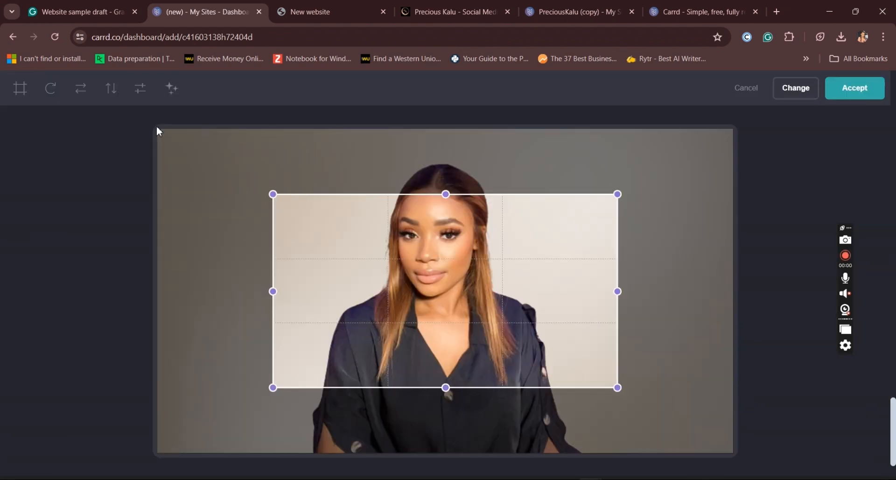
Expand the crop area to cover the whole uploaded image, accept the crop and finish editing the image
{"action": "left_click_drag", "start_coordinate": [273, 195], "coordinate": [126, 120]}
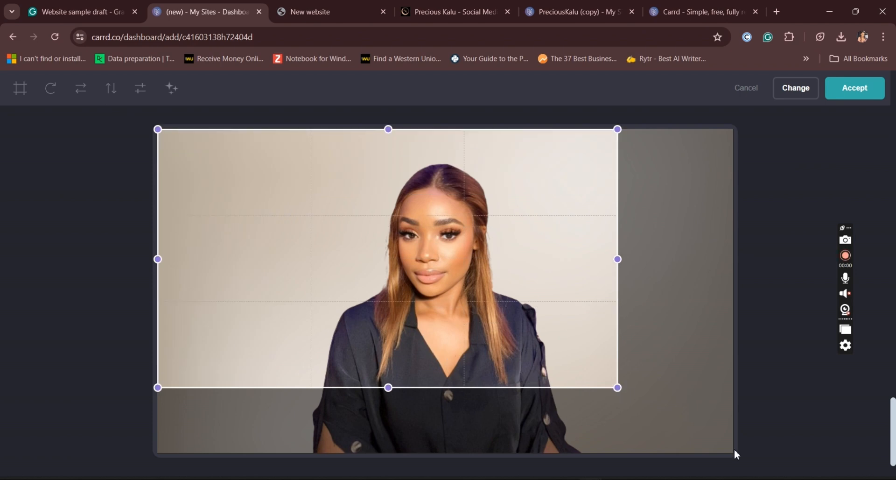
{"action": "left_click_drag", "start_coordinate": [618, 387], "coordinate": [765, 465]}
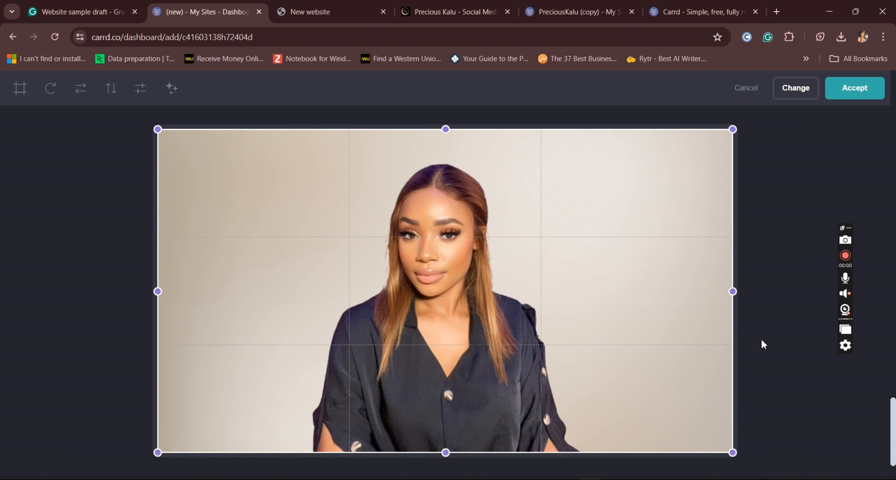
{"action": "left_click", "coordinate": [851, 100]}
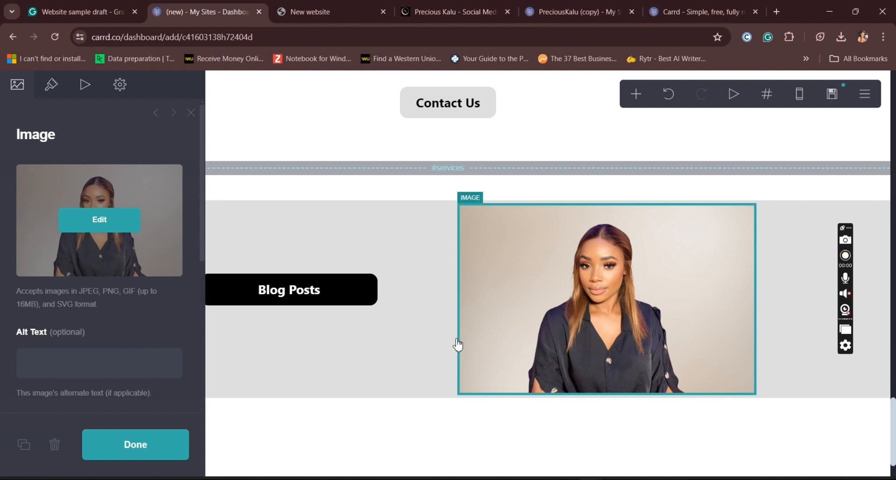
{"action": "left_click", "coordinate": [155, 452]}
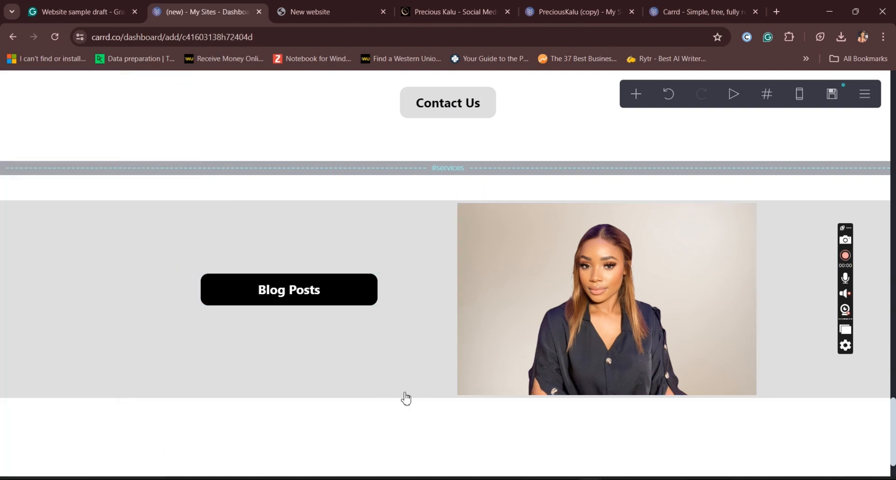
Duplicate the services container with the "Blog Posts" button and image twice
{"action": "left_click", "coordinate": [369, 241]}
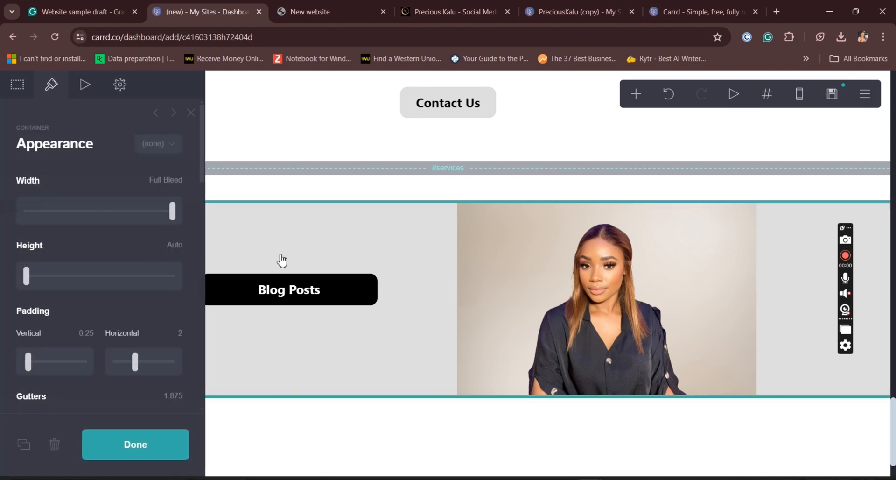
{"action": "left_click", "coordinate": [24, 446]}
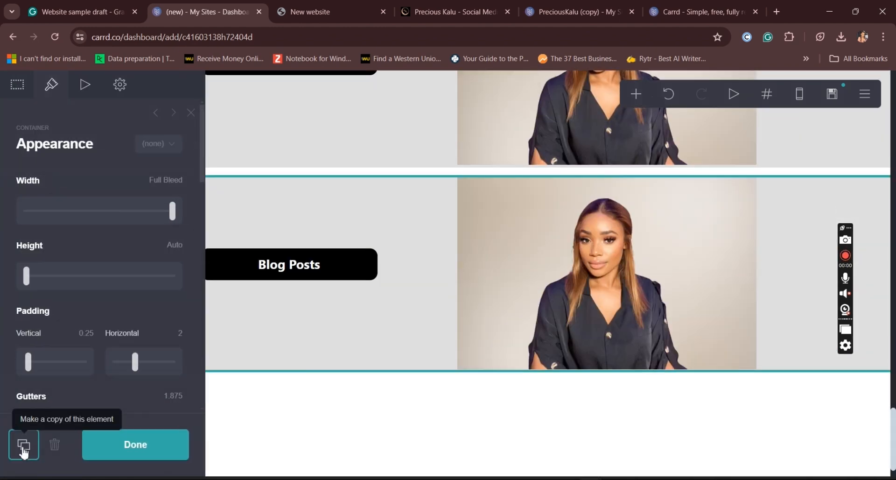
{"action": "left_click", "coordinate": [23, 448]}
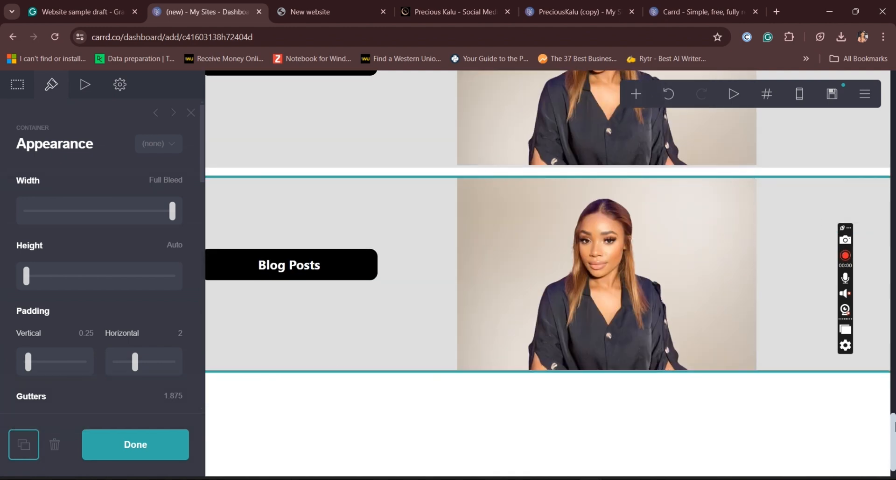
Check the "Blog Posts and Articles" description in the Grammarly draft and return to the Carrd editor
{"action": "left_click_drag", "start_coordinate": [893, 430], "coordinate": [893, 379]}
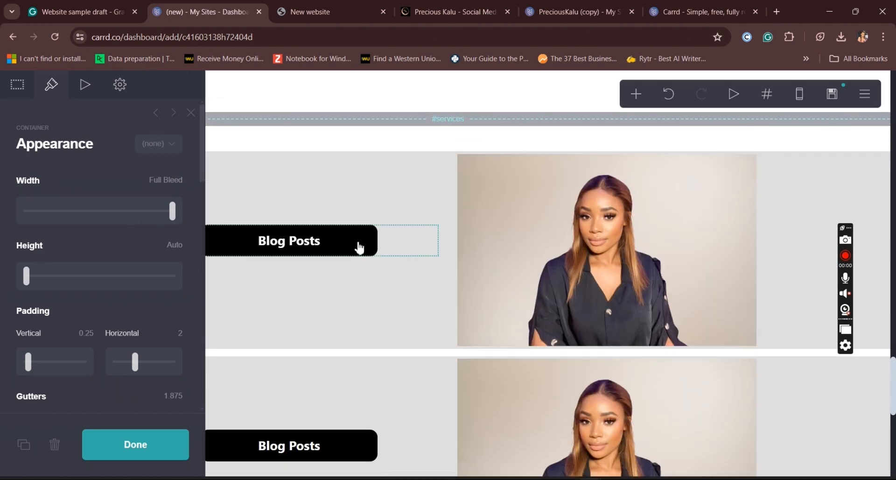
{"action": "left_click", "coordinate": [103, 5]}
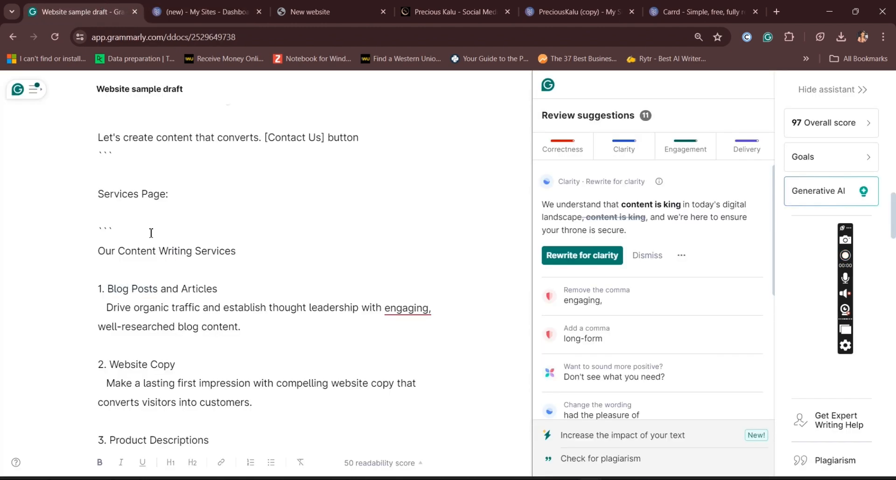
{"action": "triple_click", "coordinate": [204, 331]}
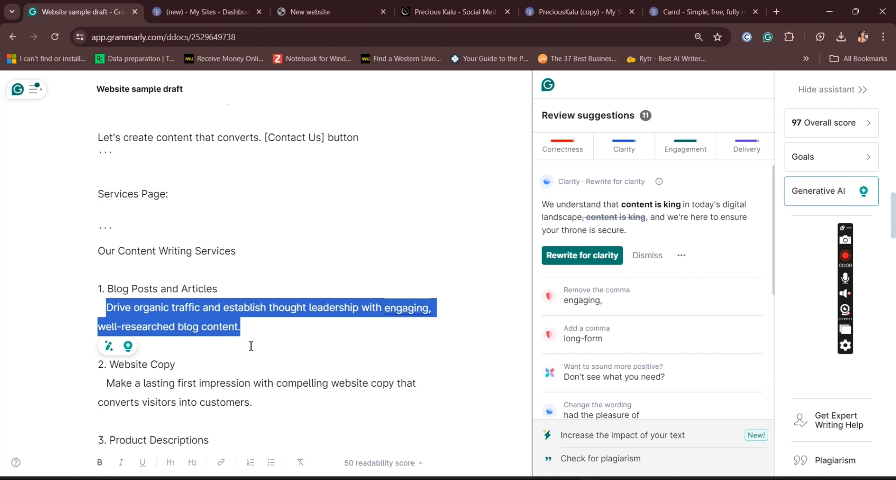
{"action": "left_click", "coordinate": [211, 6]}
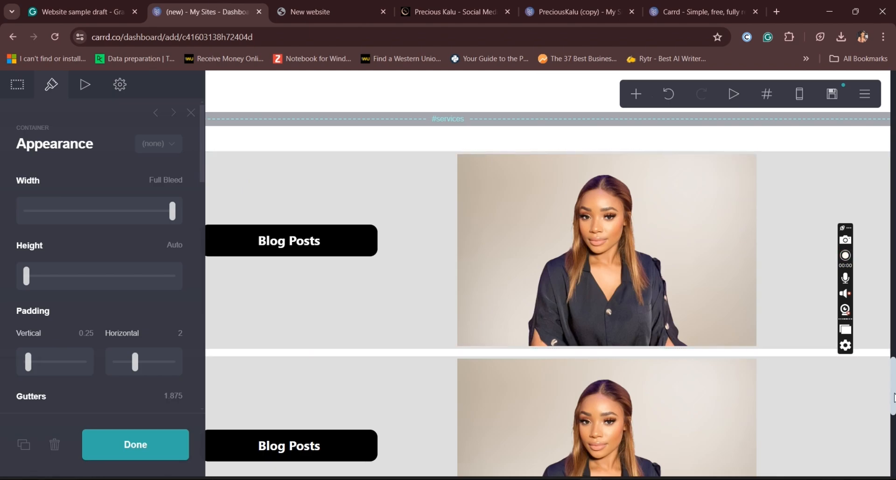
Duplicate the white divider below the last services container
{"action": "scroll", "coordinate": [773, 416], "scroll_direction": "down", "scroll_amount": 5}
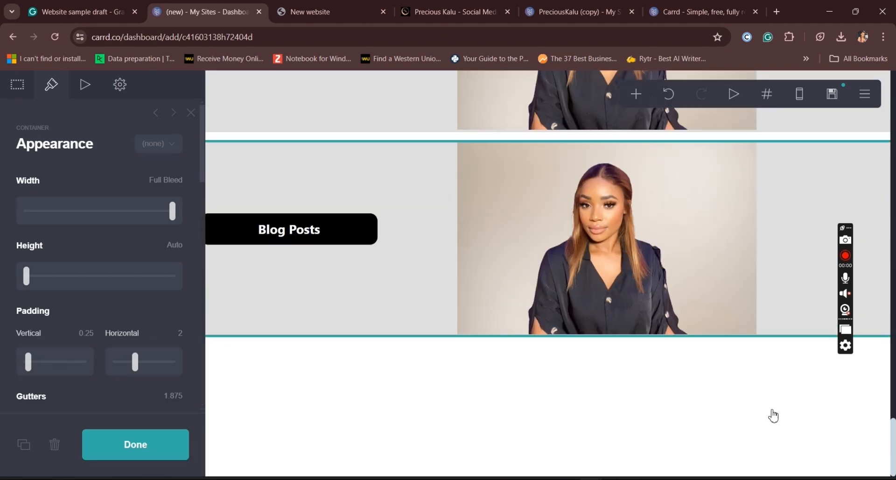
{"action": "left_click", "coordinate": [592, 353]}
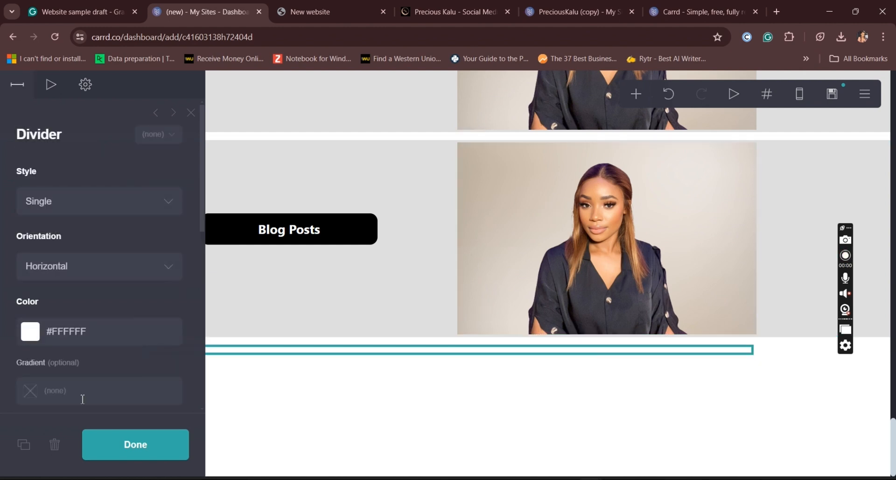
{"action": "left_click", "coordinate": [22, 449]}
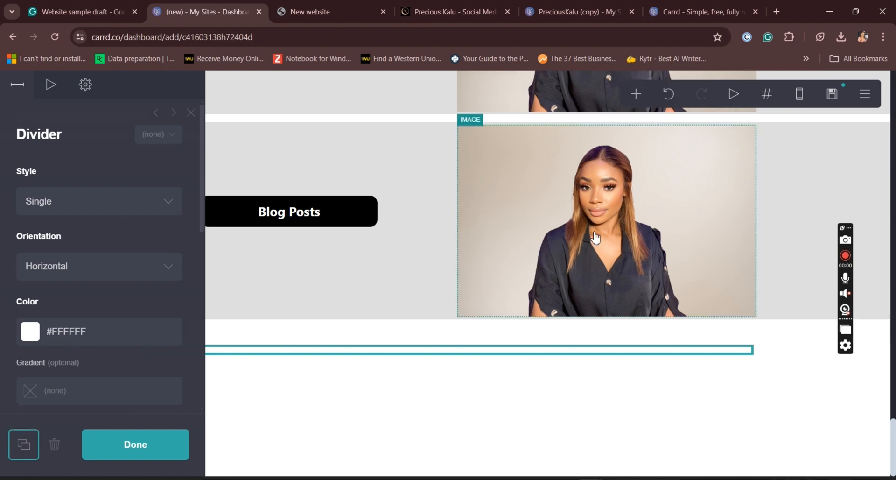
Add a Section Break control at the end of the page and move it up closer to the last services container
{"action": "left_click", "coordinate": [639, 95]}
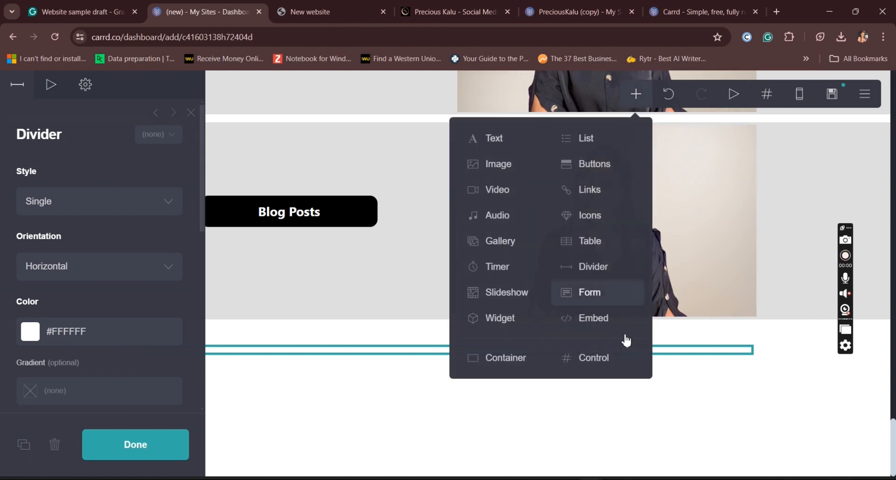
{"action": "left_click", "coordinate": [607, 366]}
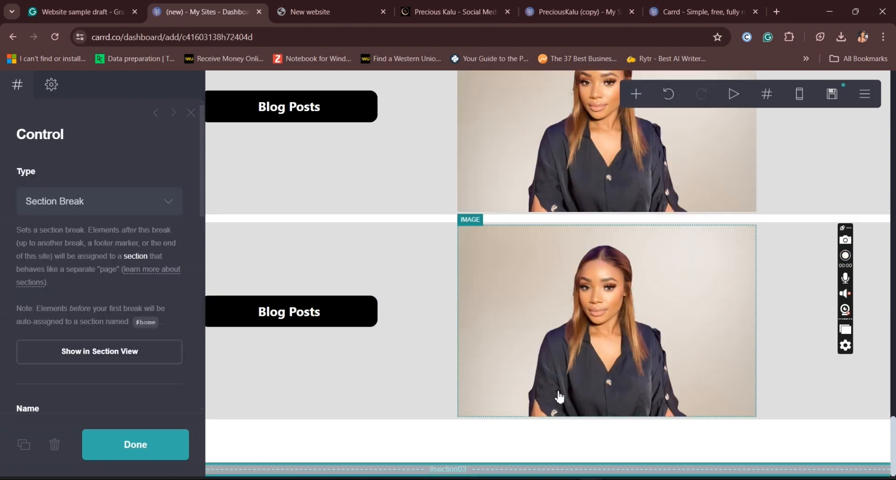
{"action": "left_click_drag", "start_coordinate": [550, 469], "coordinate": [552, 449]}
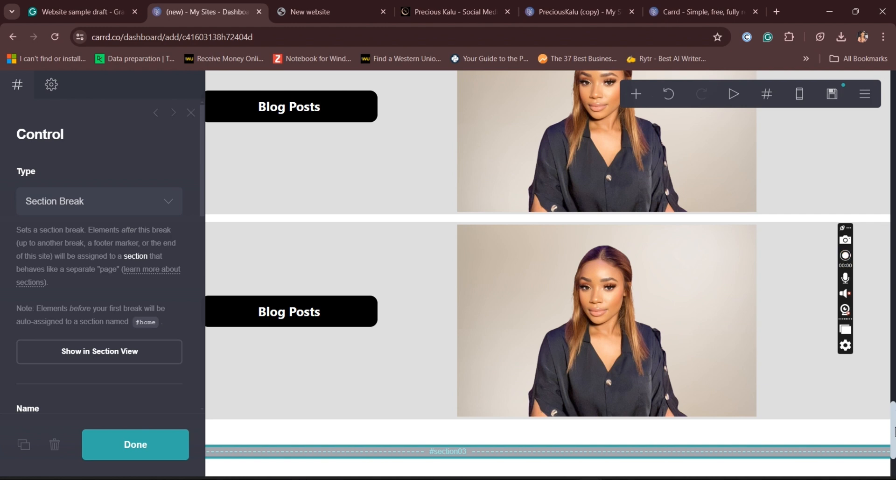
{"action": "left_click_drag", "start_coordinate": [892, 430], "coordinate": [893, 447]}
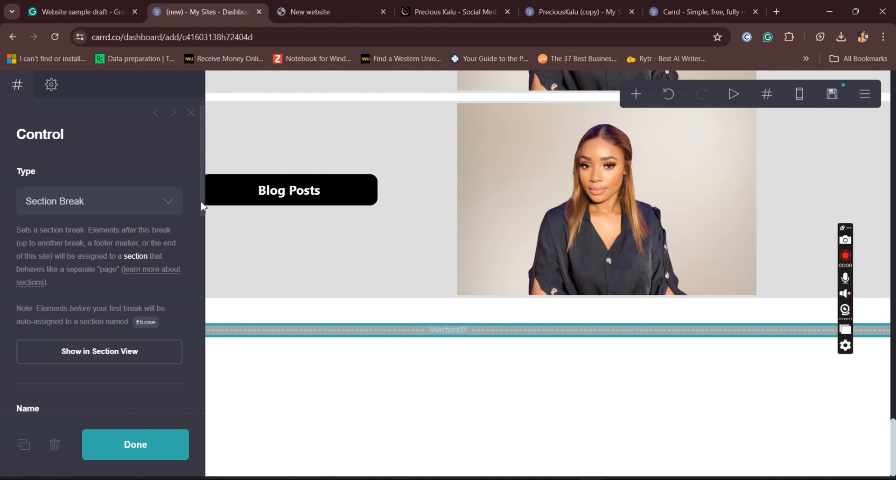
Open the new section break's name for editing
{"action": "left_click_drag", "start_coordinate": [199, 198], "coordinate": [205, 221]}
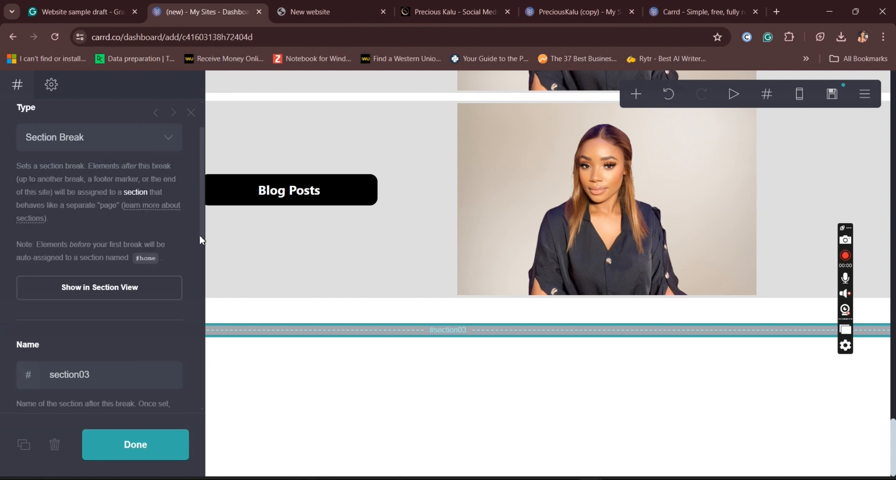
{"action": "scroll", "coordinate": [128, 278], "scroll_direction": "down", "scroll_amount": 2}
{"action": "left_click", "coordinate": [104, 287]}
{"action": "left_click_drag", "start_coordinate": [103, 286], "coordinate": [54, 289]}
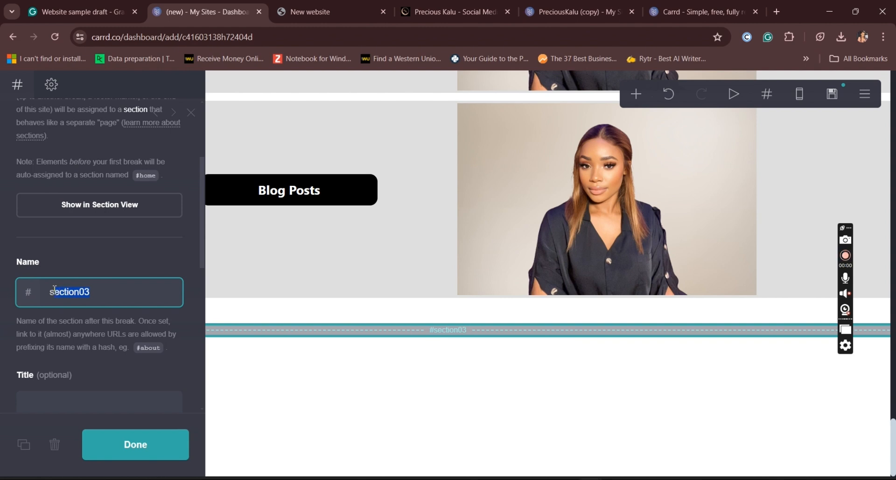
Name the section that follows the last section break "blogposts"
{"action": "type", "text": "blogpost"}
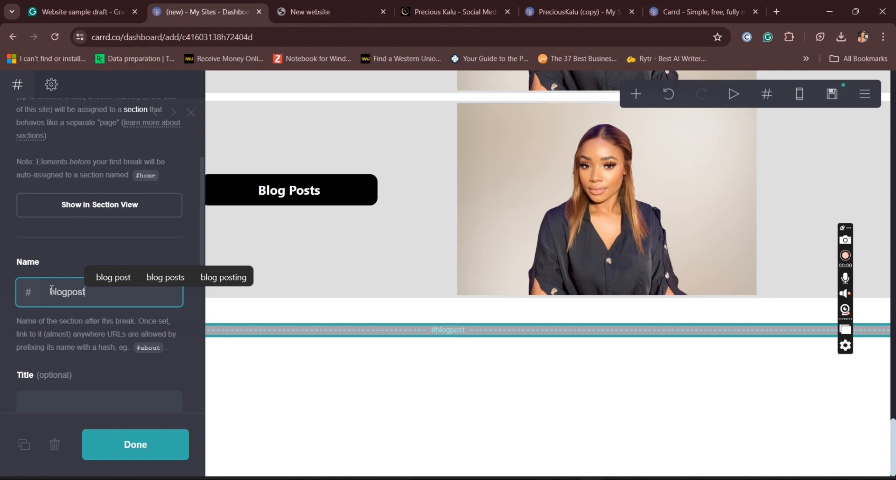
{"action": "type", "text": "s"}
{"action": "left_click", "coordinate": [164, 452]}
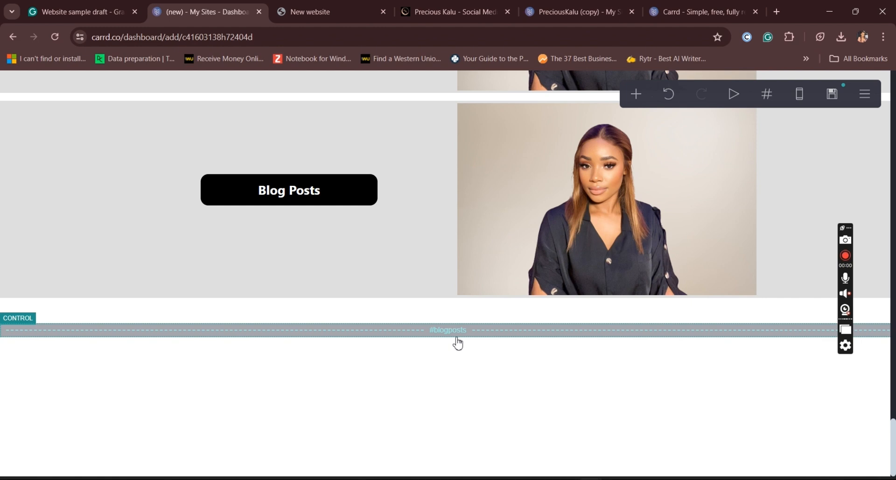
Add a text element under the #blogposts break reading "BLOG POST", underlined with Markdown formatting
{"action": "left_click", "coordinate": [457, 339]}
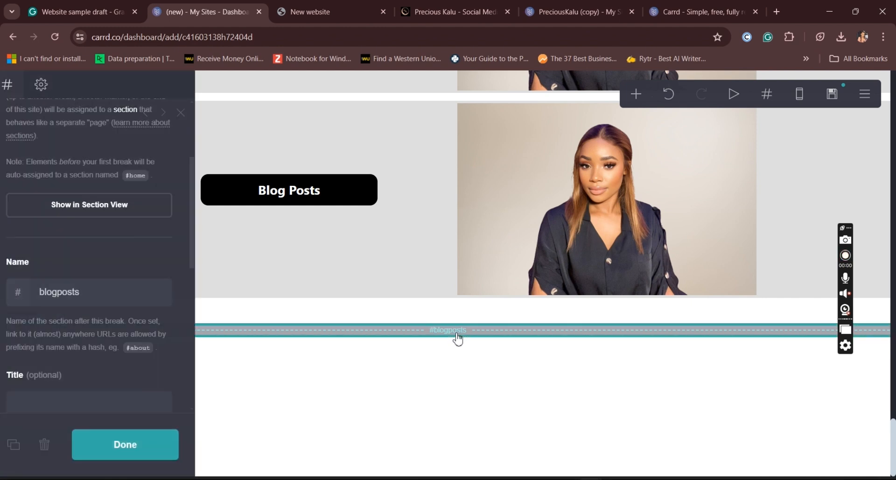
{"action": "left_click", "coordinate": [635, 92]}
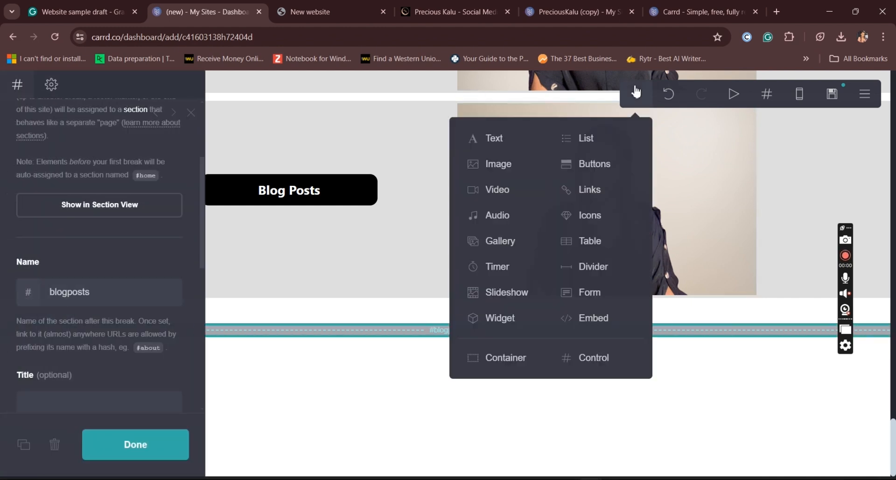
{"action": "left_click", "coordinate": [516, 140]}
{"action": "left_click_drag", "start_coordinate": [65, 186], "coordinate": [20, 182]}
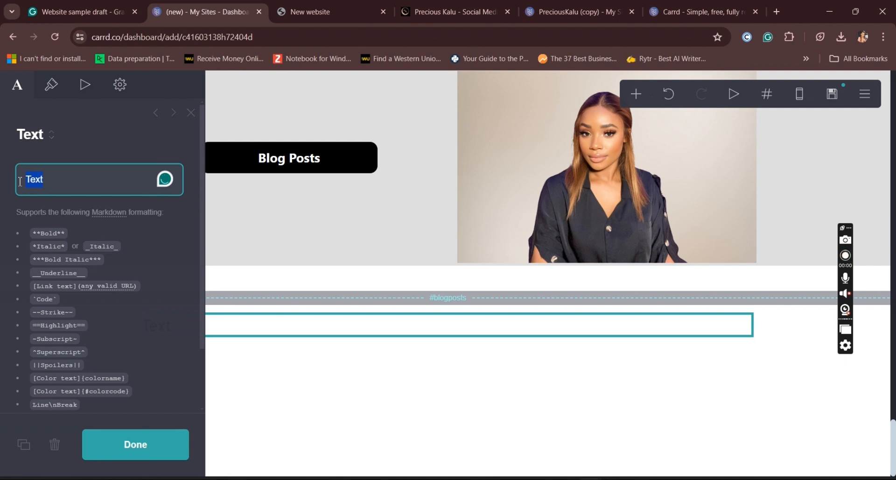
{"action": "type", "text": "BLOG POST"}
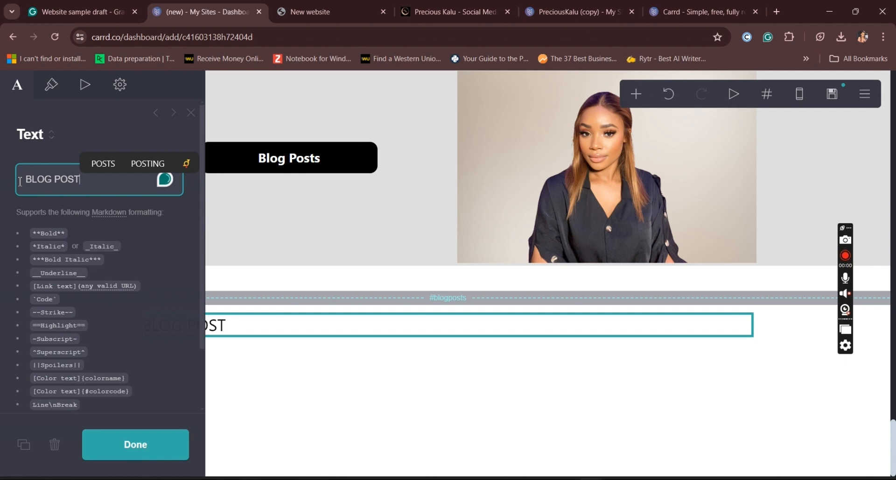
{"action": "type", "text": "__"}
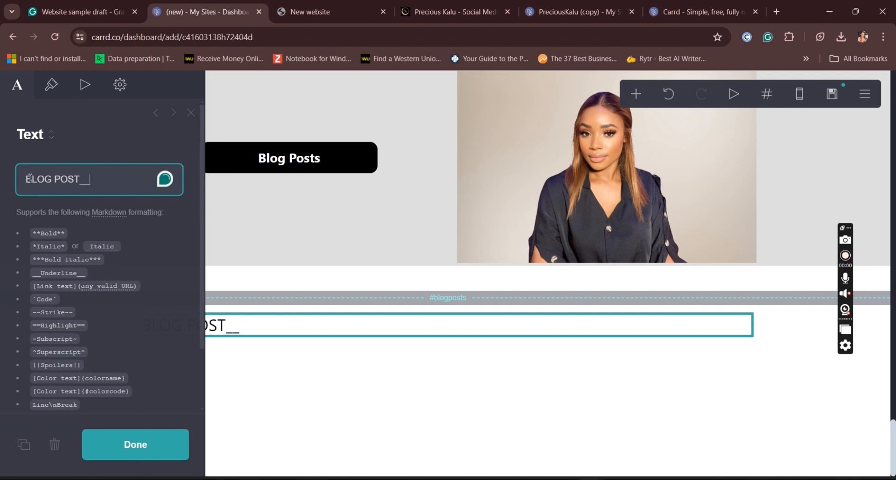
{"action": "left_click", "coordinate": [28, 179]}
{"action": "type", "text": "__"}
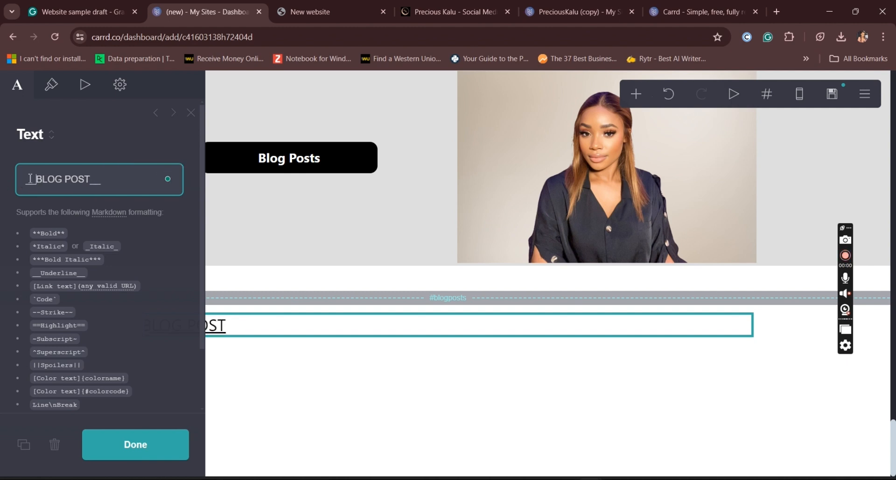
Set the alignment of the "BLOG POST" heading to Center
{"action": "left_click", "coordinate": [51, 86]}
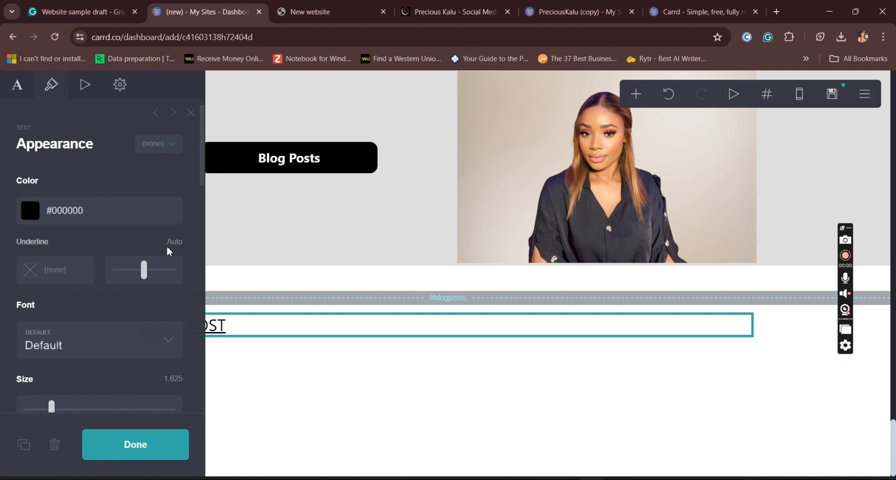
{"action": "left_click_drag", "start_coordinate": [202, 176], "coordinate": [209, 341]}
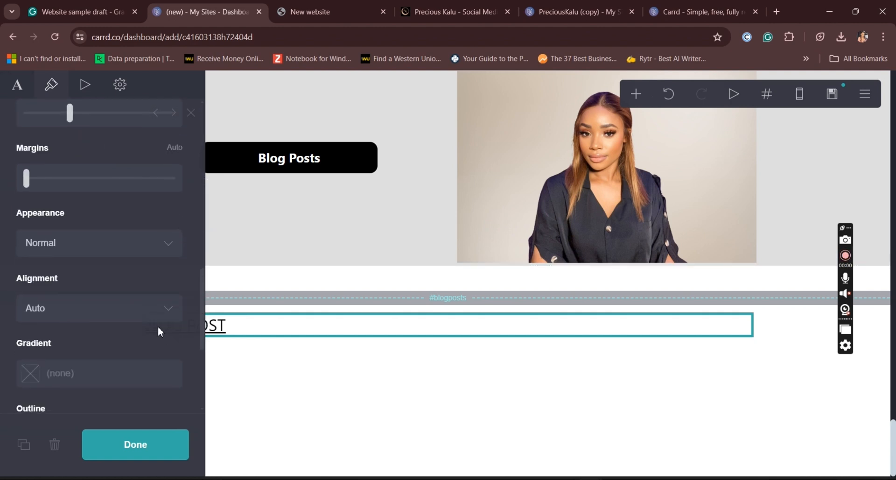
{"action": "left_click", "coordinate": [147, 312]}
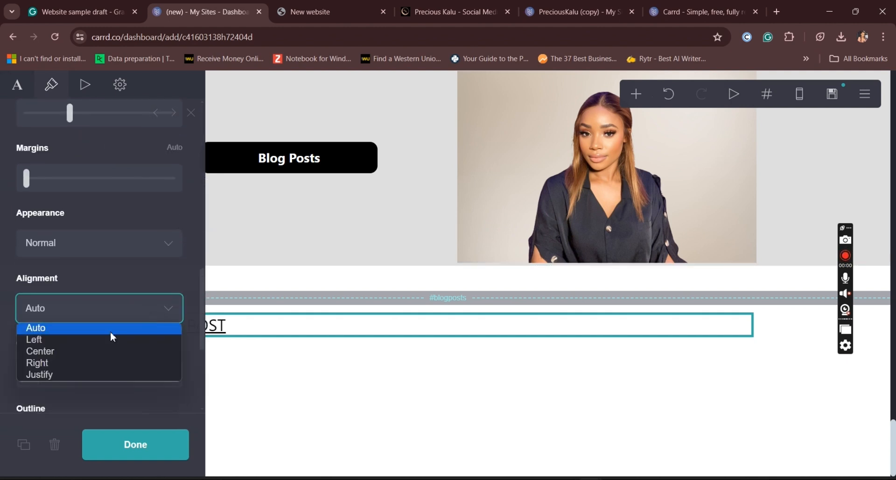
{"action": "left_click", "coordinate": [68, 352]}
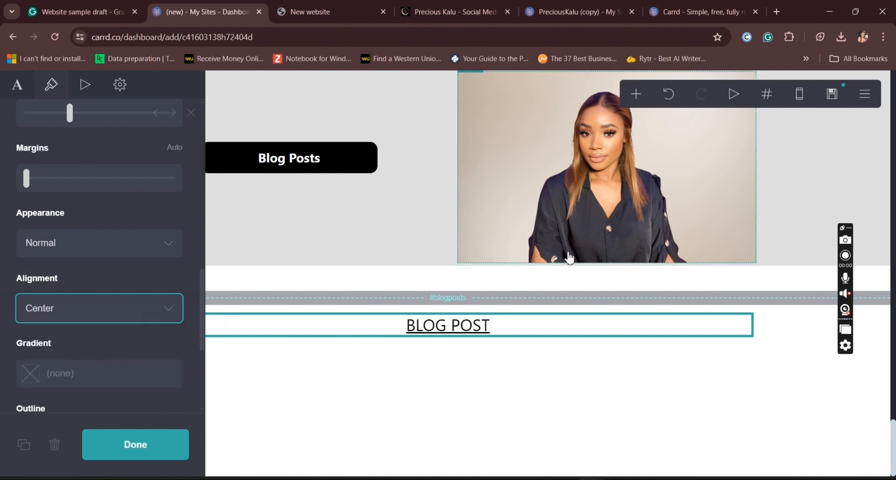
Below the heading, add a divider and a text reading "Drive organic traffic and establish thought leadership with engaging, well-researched blog content."
{"action": "left_click", "coordinate": [635, 96]}
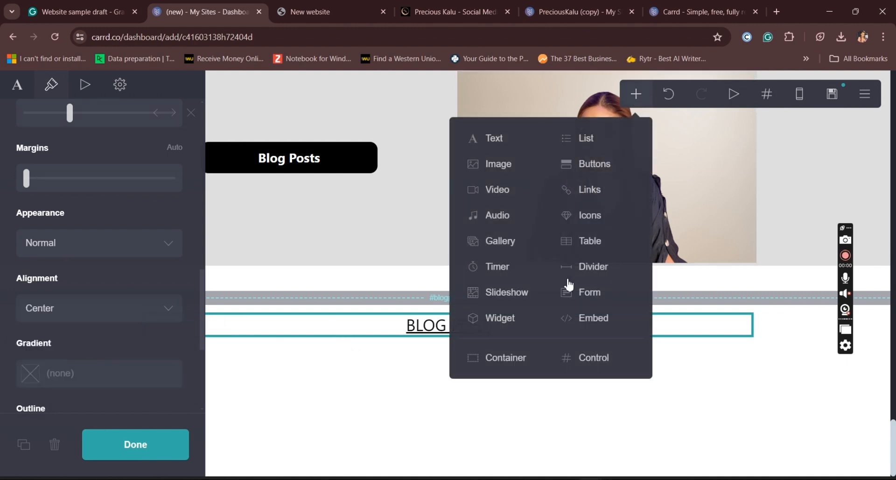
{"action": "left_click", "coordinate": [582, 277]}
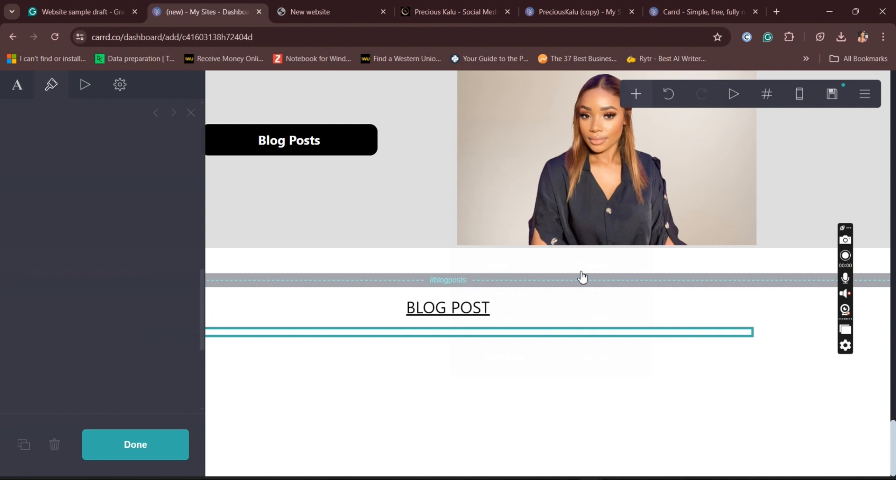
{"action": "left_click", "coordinate": [646, 98]}
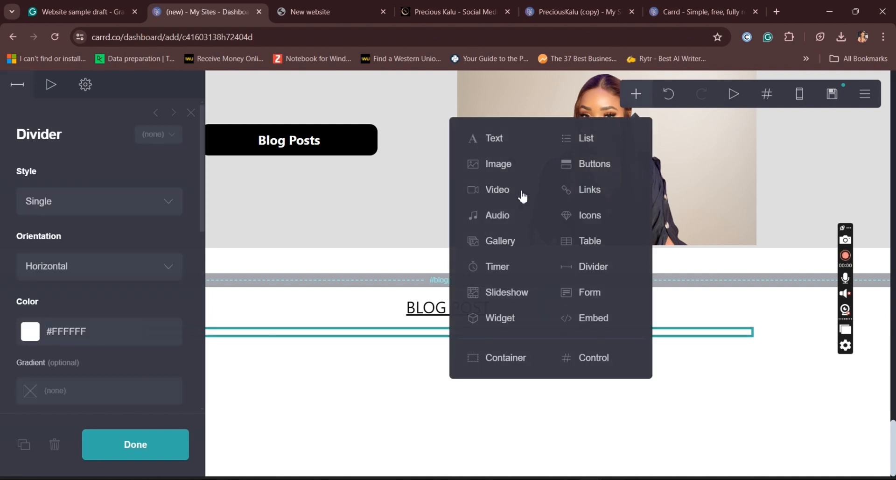
{"action": "left_click", "coordinate": [485, 140]}
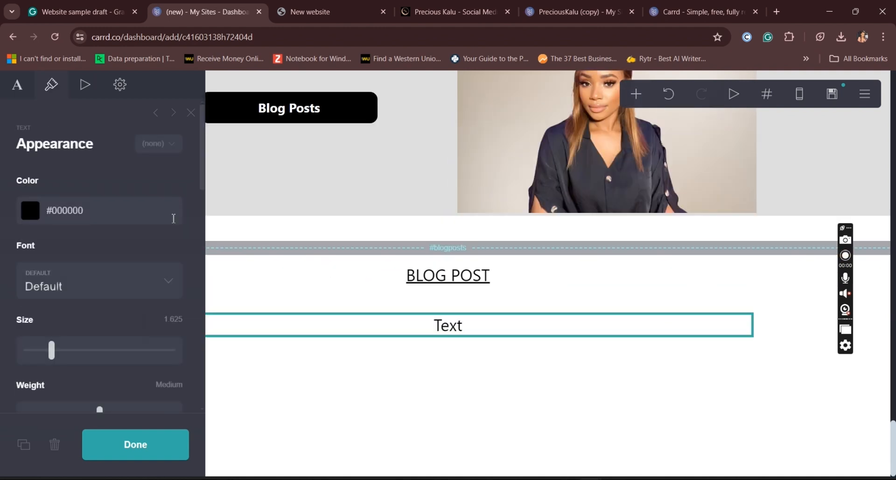
{"action": "left_click", "coordinate": [17, 86]}
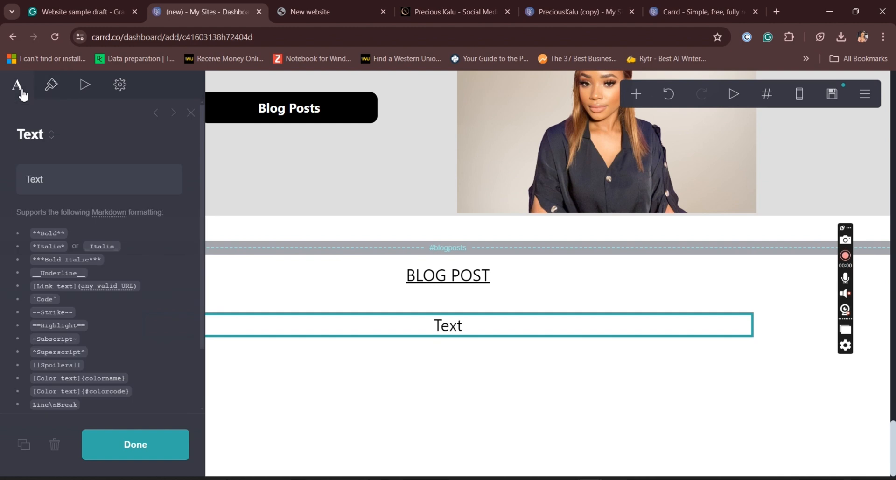
{"action": "left_click_drag", "start_coordinate": [52, 188], "coordinate": [16, 173]}
{"action": "type", "text": "Drive organic traffic and establish thought leadership with engaging, well-researched blog content."}
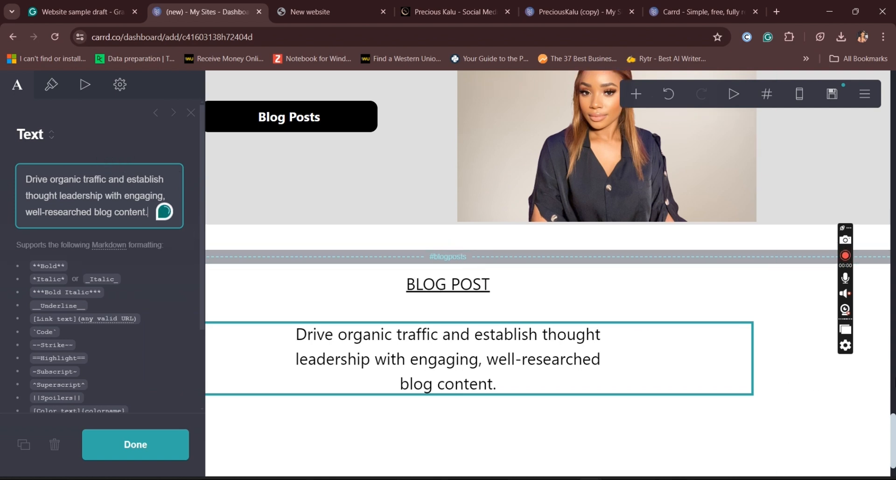
Link the Blog Posts button in the services section to #blogposts
{"action": "scroll", "coordinate": [548, 274], "scroll_direction": "up", "scroll_amount": 10}
{"action": "scroll", "coordinate": [378, 419], "scroll_direction": "up", "scroll_amount": 5}
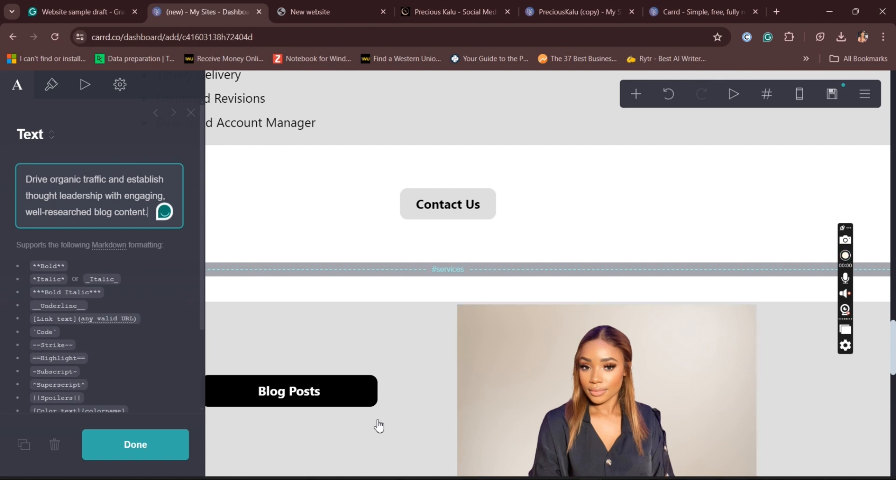
{"action": "left_click", "coordinate": [335, 405]}
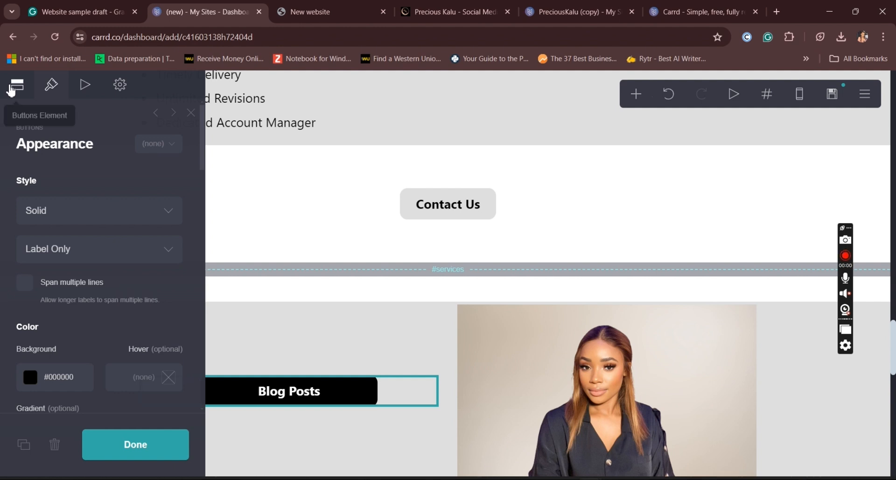
{"action": "left_click", "coordinate": [12, 85]}
{"action": "left_click", "coordinate": [160, 184]}
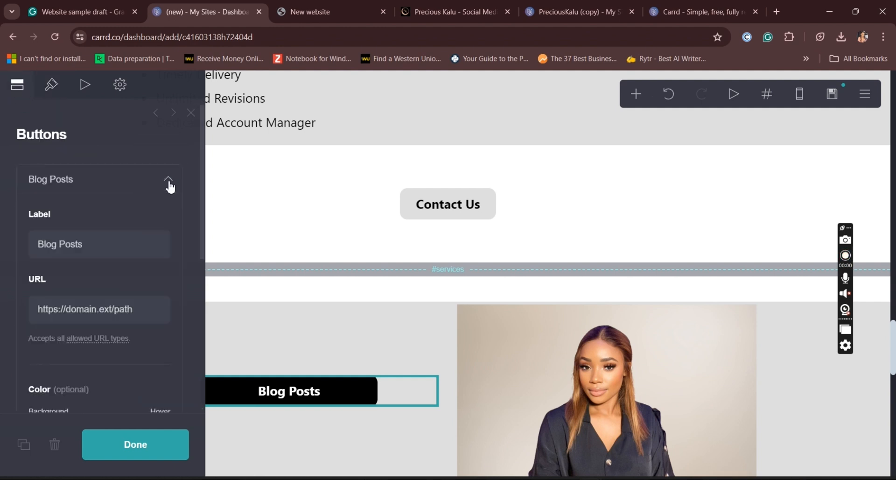
{"action": "left_click_drag", "start_coordinate": [141, 311], "coordinate": [18, 313]}
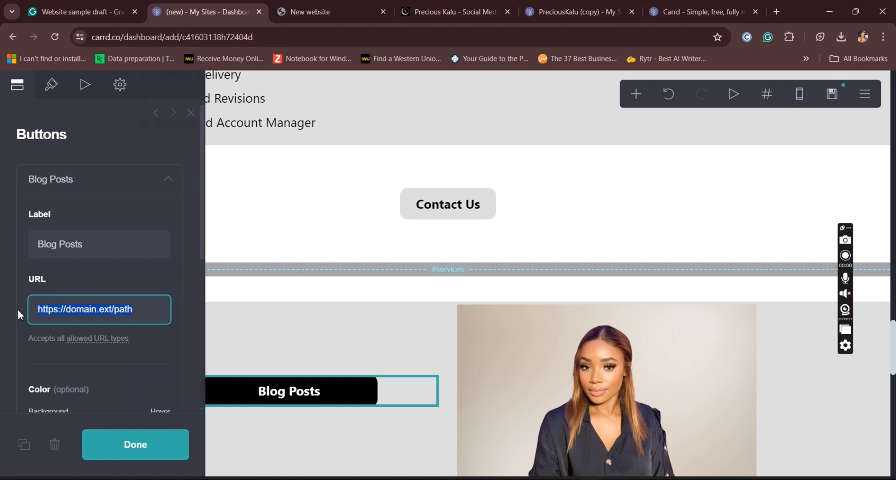
{"action": "type", "text": "#"}
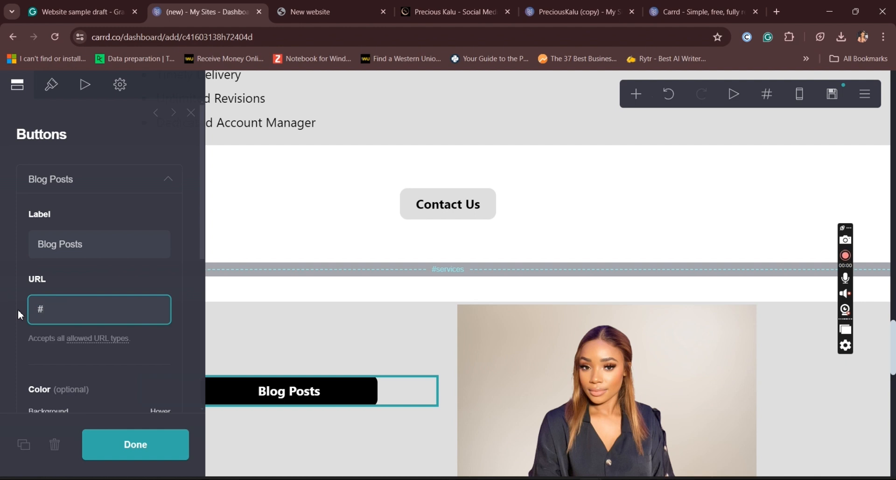
{"action": "type", "text": "blogposts"}
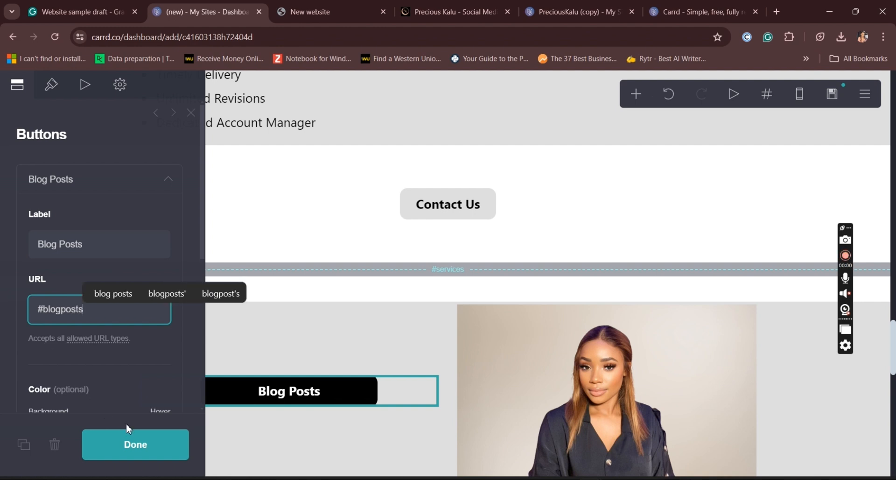
{"action": "left_click", "coordinate": [140, 447]}
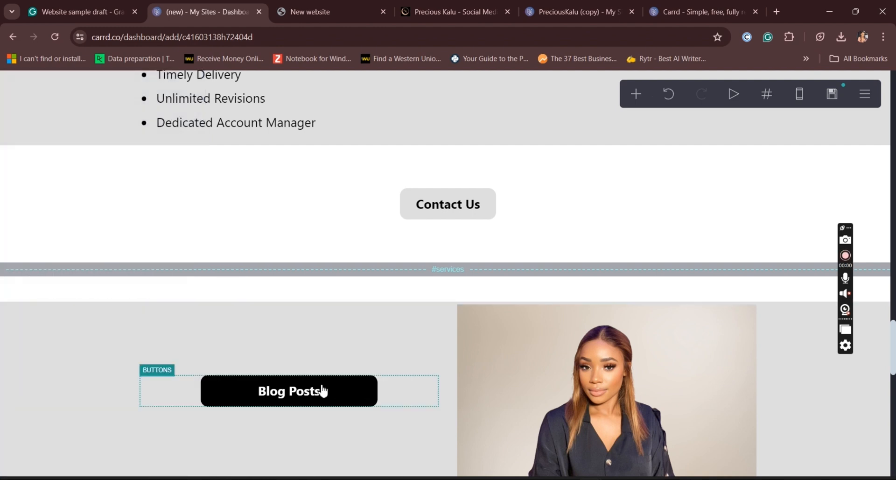
{"action": "left_click", "coordinate": [322, 390]}
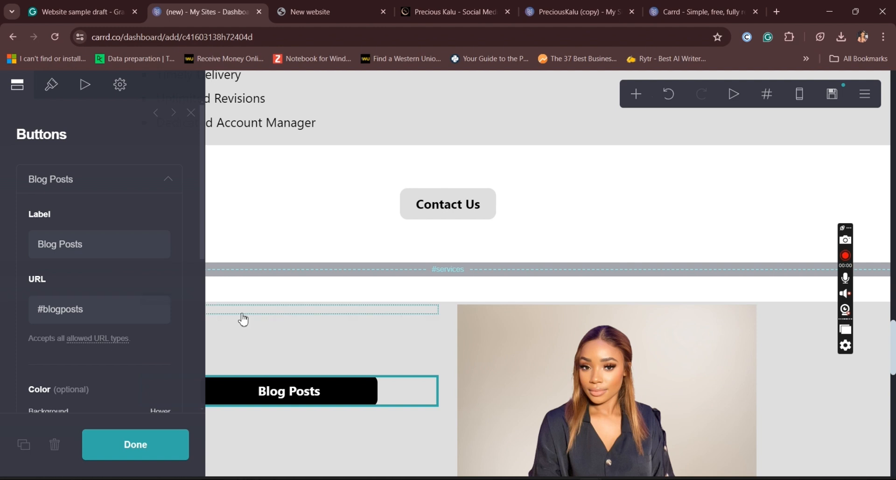
{"action": "left_click", "coordinate": [145, 454]}
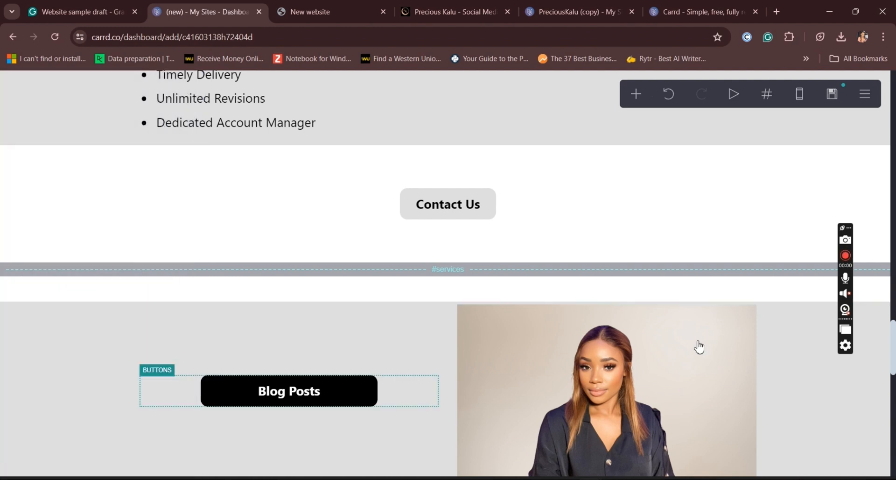
Add a button labelled "Contact Us" after the divider beneath the blog content description
{"action": "scroll", "coordinate": [699, 347], "scroll_direction": "down", "scroll_amount": 6}
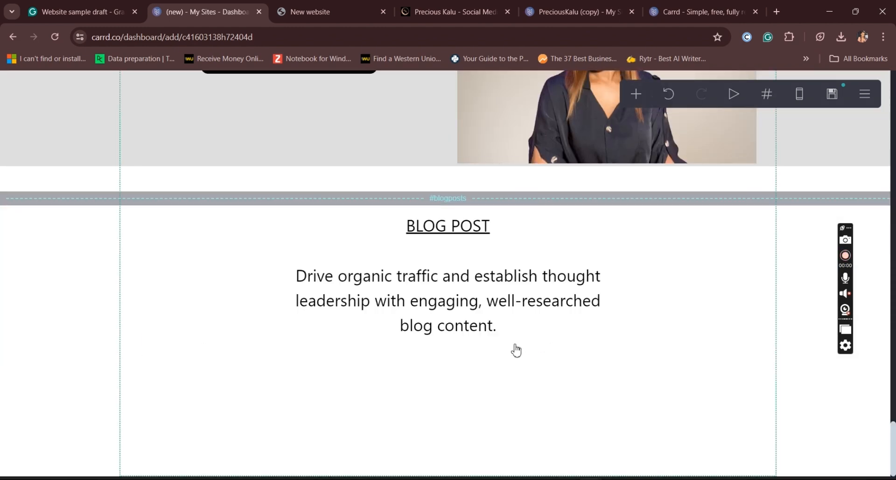
{"action": "left_click", "coordinate": [502, 353]}
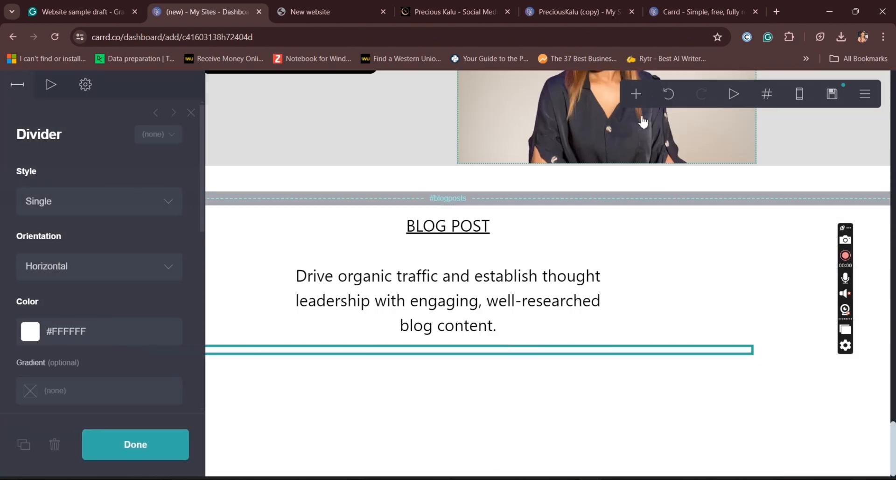
{"action": "left_click", "coordinate": [636, 95]}
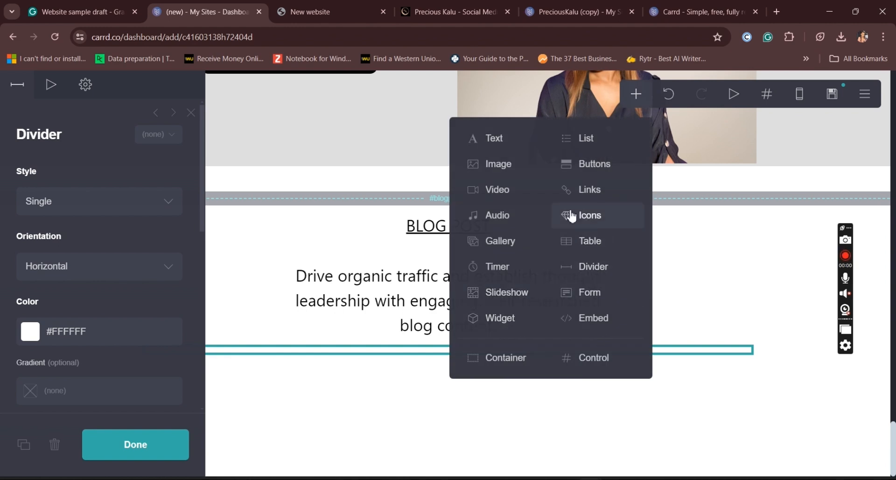
{"action": "left_click", "coordinate": [583, 166]}
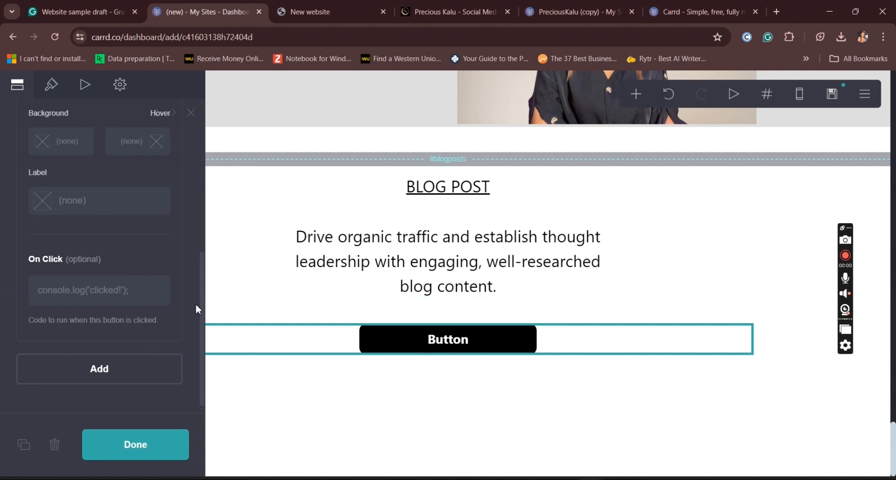
{"action": "left_click_drag", "start_coordinate": [202, 309], "coordinate": [207, 155]}
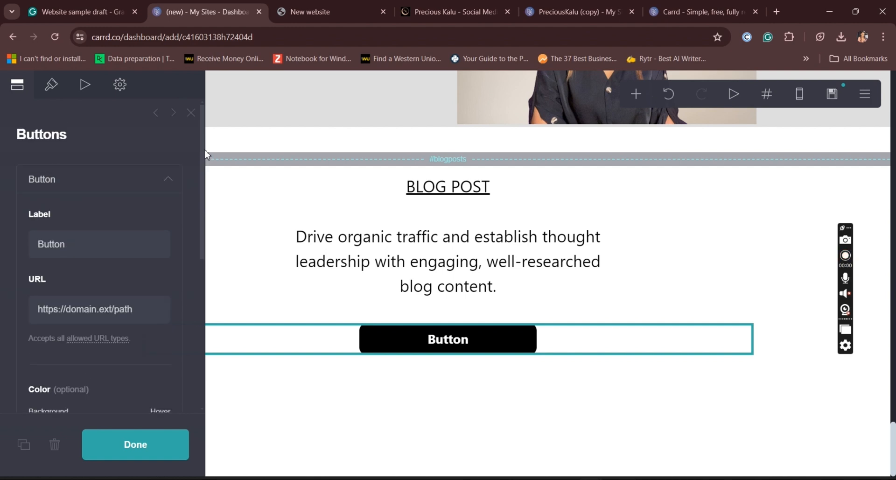
{"action": "left_click_drag", "start_coordinate": [77, 247], "coordinate": [27, 240]}
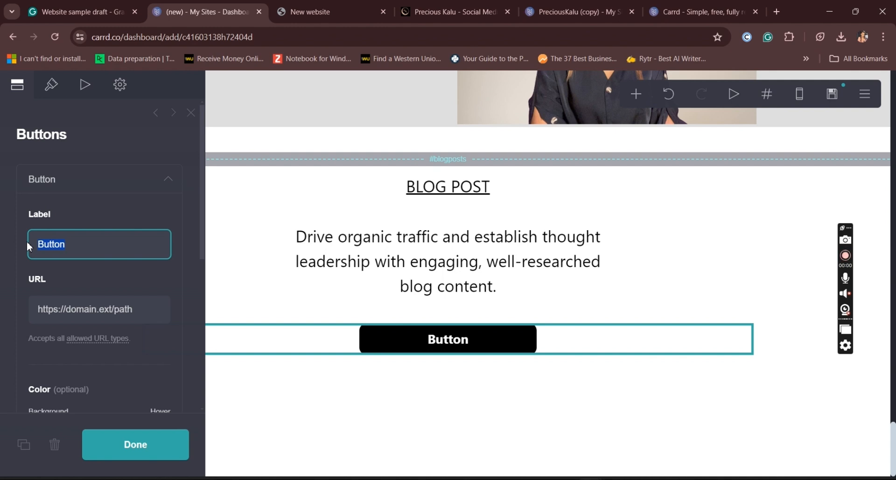
{"action": "type", "text": "C"}
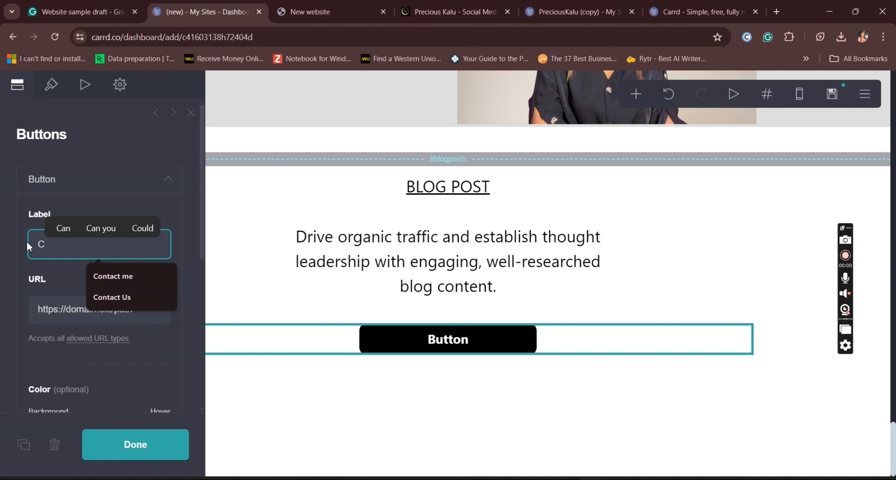
{"action": "left_click", "coordinate": [116, 296]}
{"action": "left_click", "coordinate": [136, 283]}
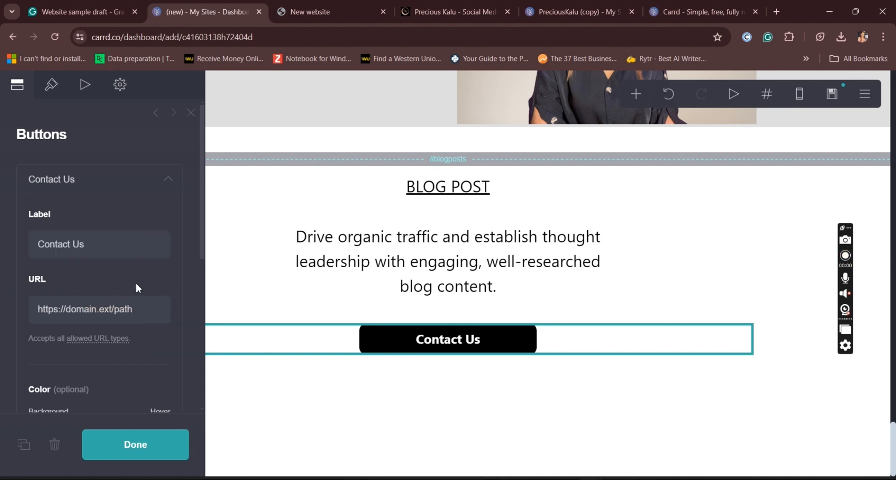
Add a horizontal single-line divider in #FFFFFF between the #blogposts section break and the "BLOG POST" heading
{"action": "left_click", "coordinate": [136, 449]}
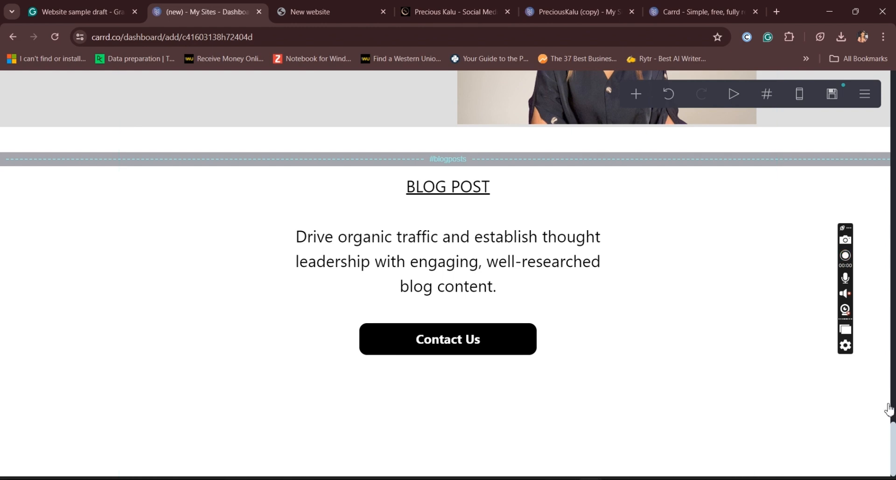
{"action": "scroll", "coordinate": [893, 438], "scroll_direction": "up", "scroll_amount": 3}
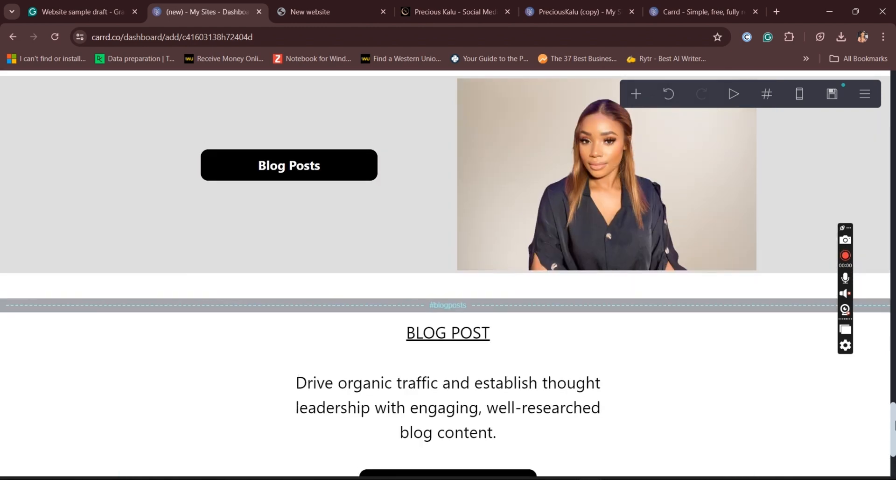
{"action": "left_click", "coordinate": [551, 312]}
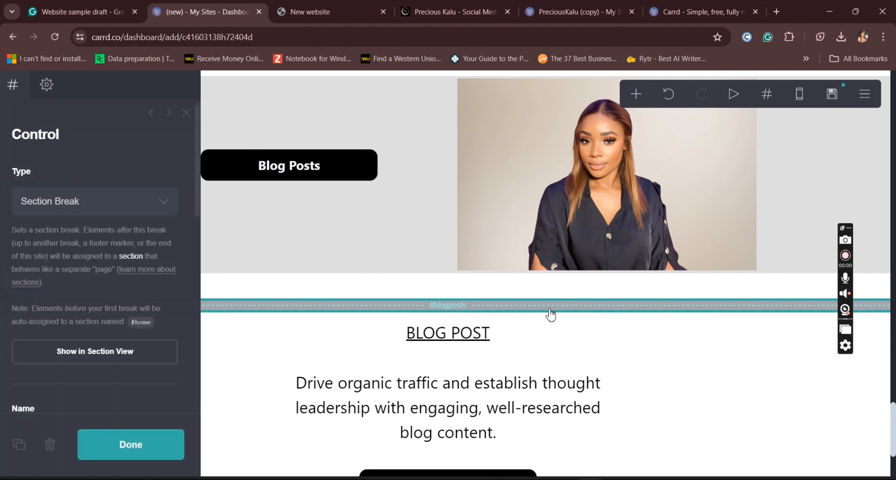
{"action": "left_click", "coordinate": [635, 93]}
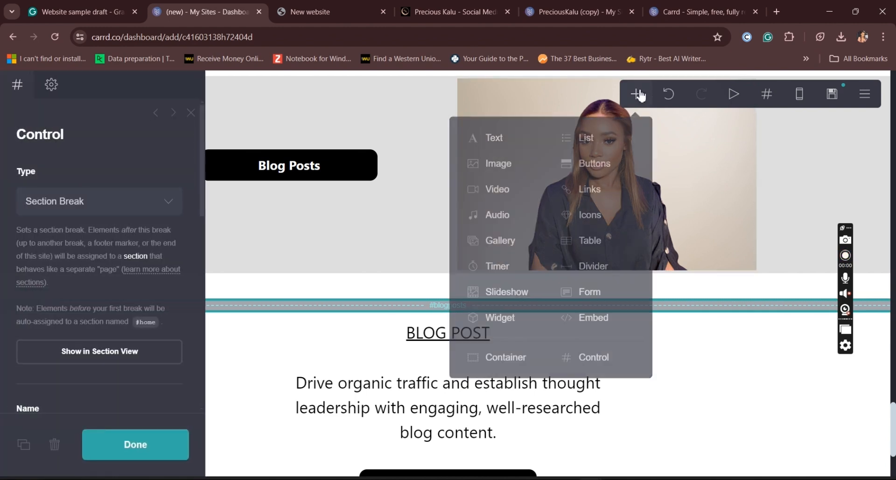
{"action": "left_click", "coordinate": [570, 267]}
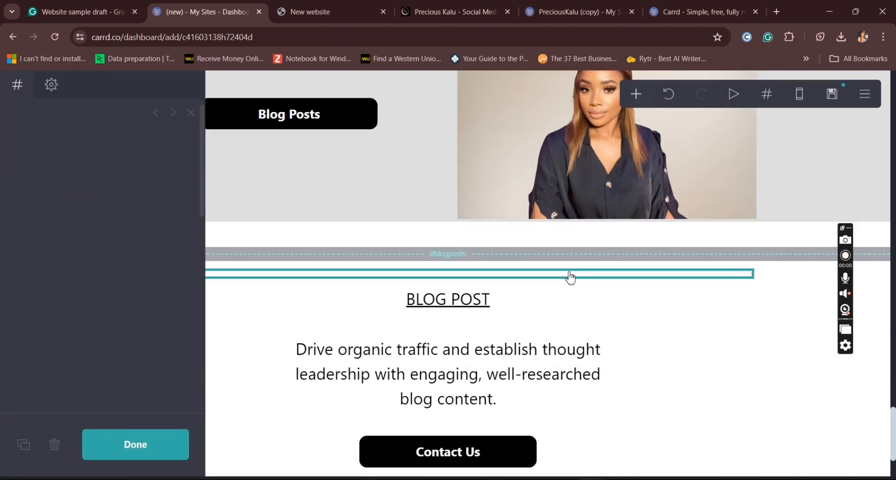
{"action": "left_click", "coordinate": [635, 93]}
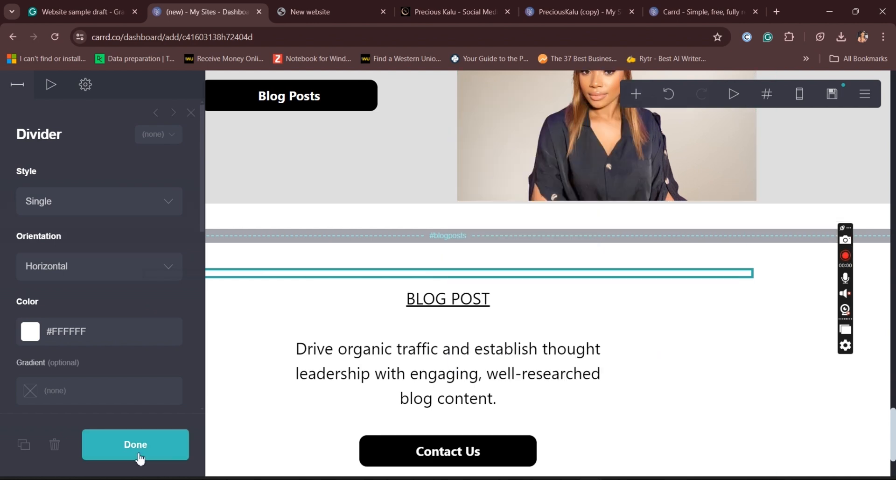
{"action": "left_click", "coordinate": [140, 456]}
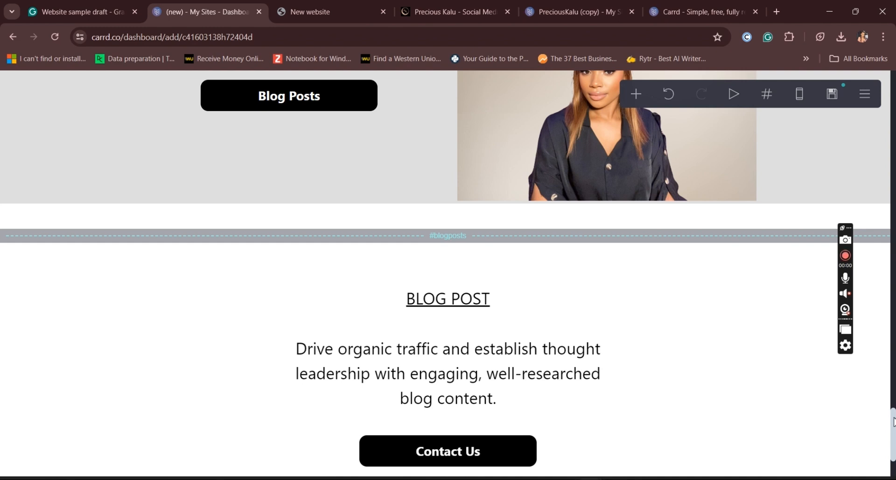
{"action": "scroll", "coordinate": [893, 421], "scroll_direction": "down", "scroll_amount": 2}
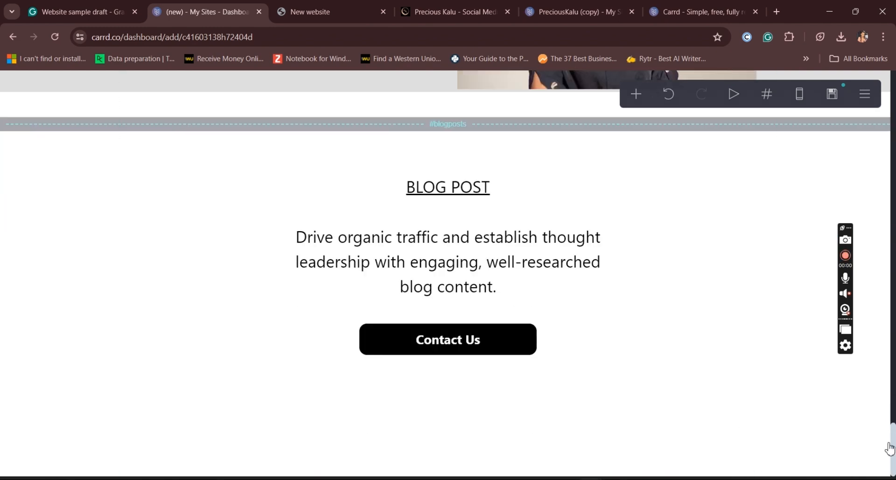
Duplicate the white divider above the Welcome heading and move the hero container below one of the two dividers
{"action": "left_click_drag", "start_coordinate": [895, 437], "coordinate": [895, 86]}
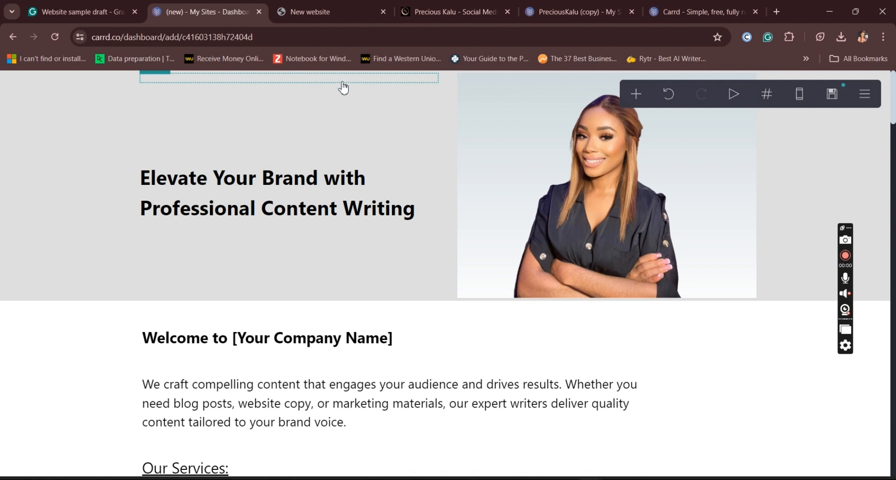
{"action": "left_click", "coordinate": [340, 81]}
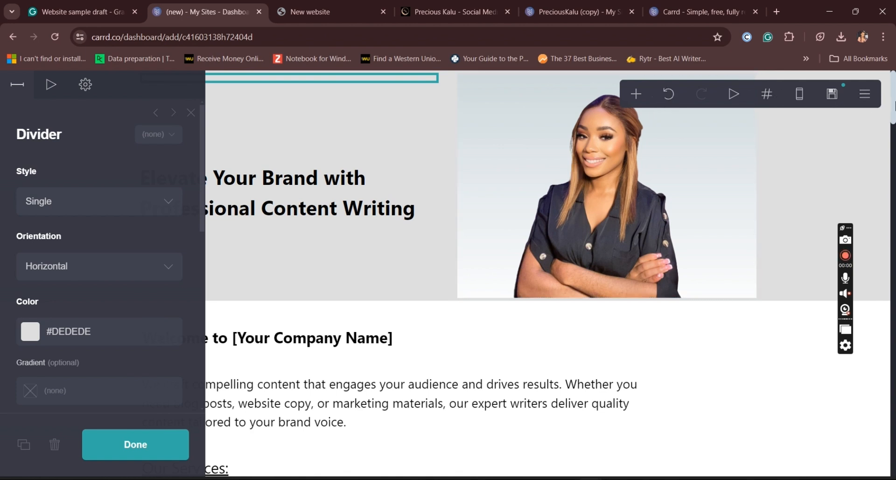
{"action": "scroll", "coordinate": [746, 187], "scroll_direction": "down", "scroll_amount": 3}
{"action": "scroll", "coordinate": [587, 256], "scroll_direction": "up", "scroll_amount": 3}
{"action": "left_click", "coordinate": [415, 320]}
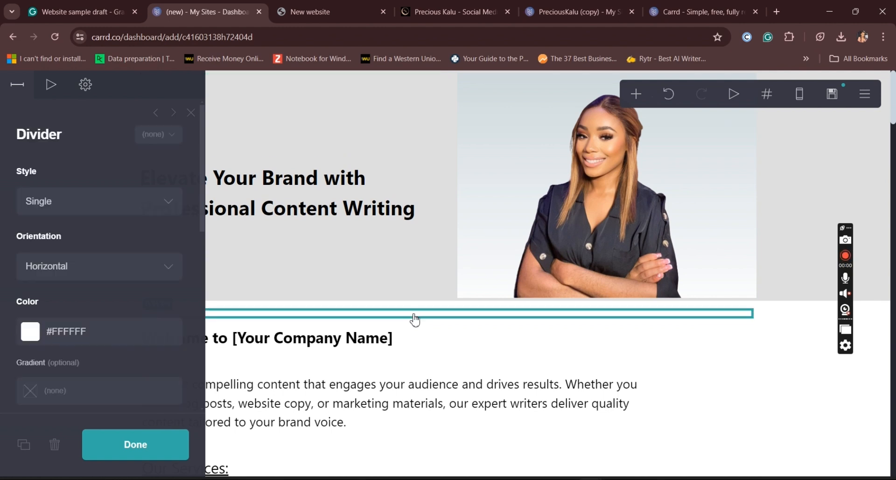
{"action": "left_click", "coordinate": [25, 449]}
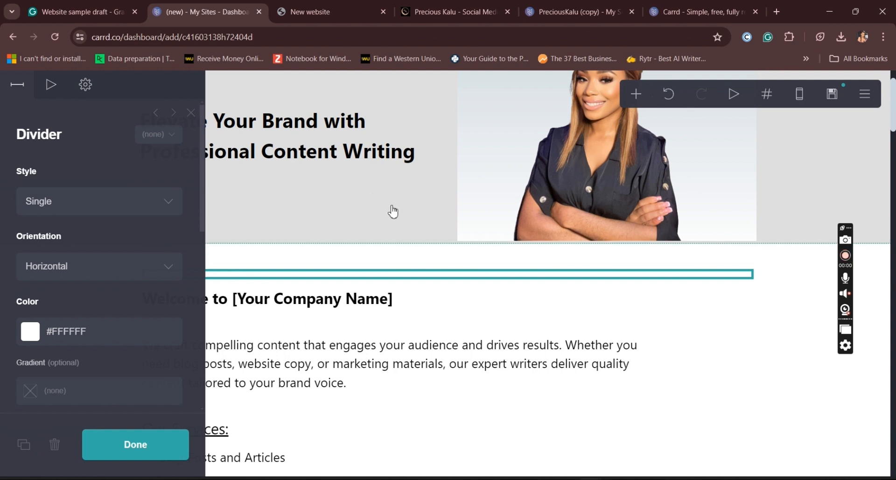
{"action": "left_click", "coordinate": [379, 220]}
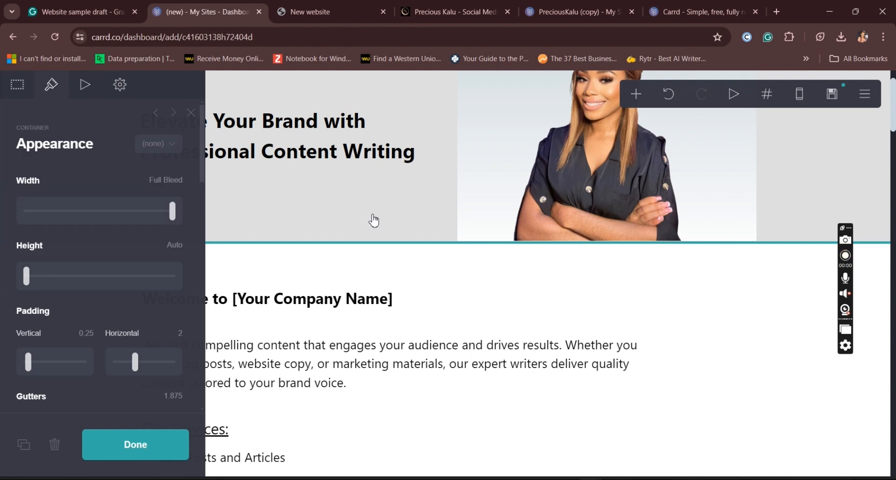
{"action": "left_click_drag", "start_coordinate": [379, 242], "coordinate": [379, 273]}
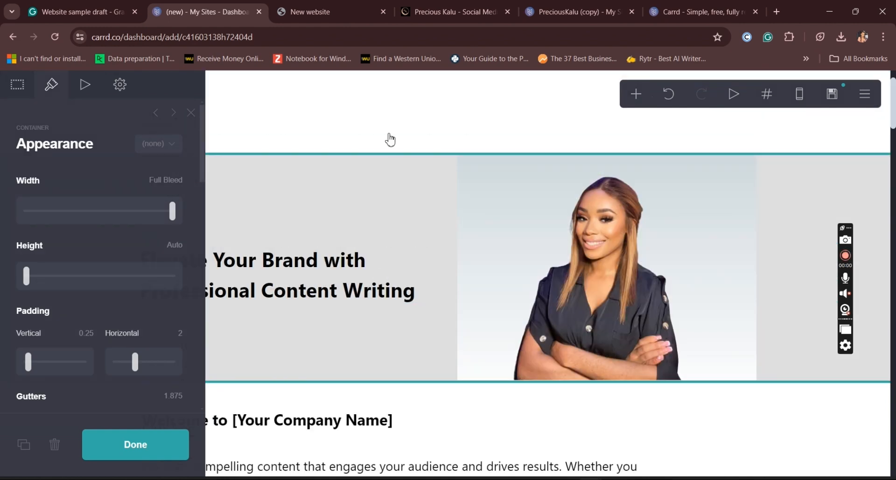
Add a Buttons element at the end of the page, below the Contact Us button
{"action": "left_click", "coordinate": [358, 117]}
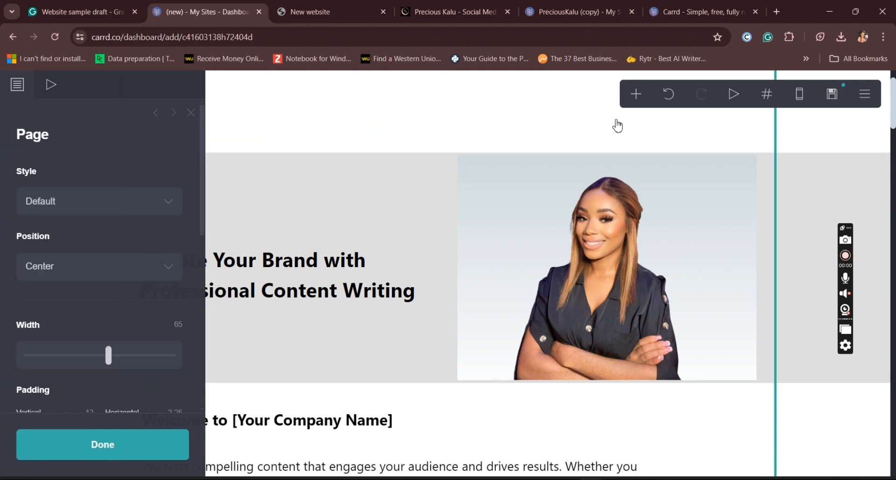
{"action": "left_click", "coordinate": [634, 97]}
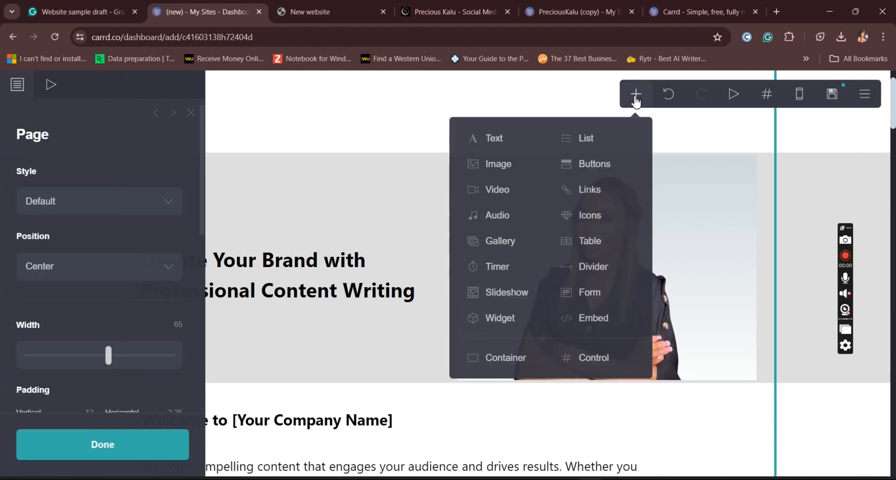
{"action": "left_click", "coordinate": [603, 167]}
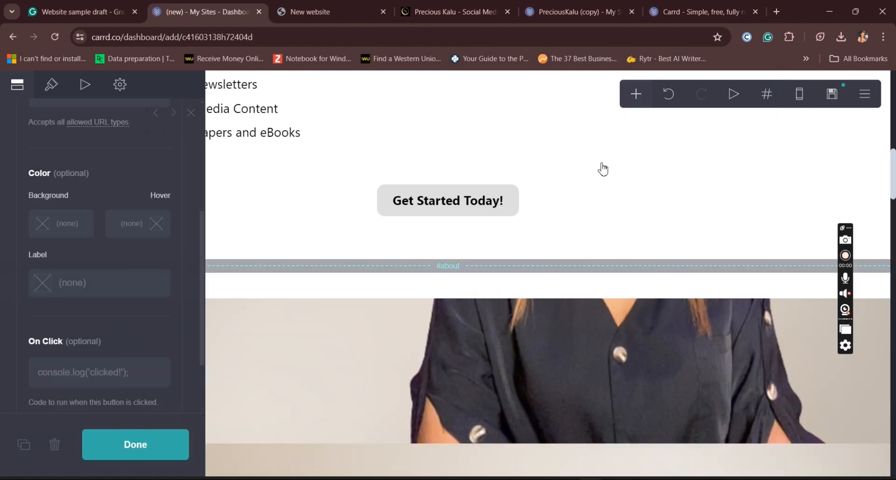
{"action": "mouse_move", "coordinate": [502, 351]}
{"action": "left_mouse_down"}
{"action": "mouse_move", "coordinate": [500, 233]}
{"action": "mouse_move", "coordinate": [503, 363]}
{"action": "left_mouse_up"}
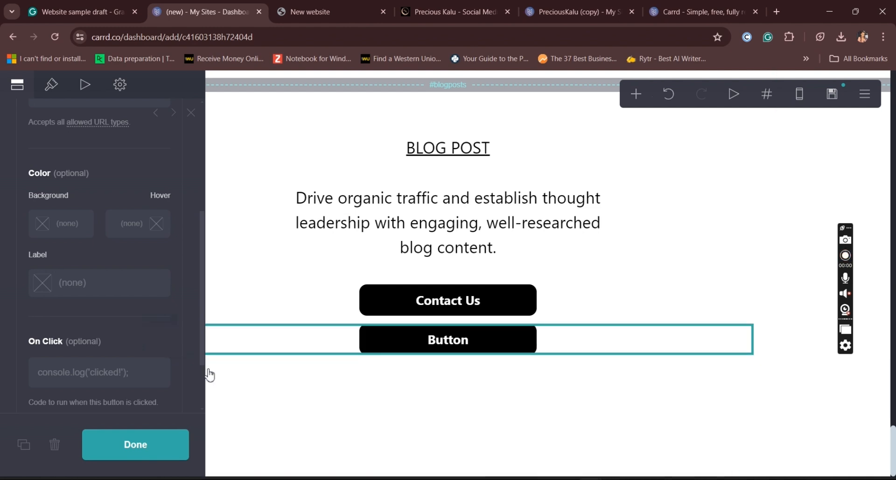
Set the width of the new Buttons element's buttons to 8.625
{"action": "left_click", "coordinate": [51, 91]}
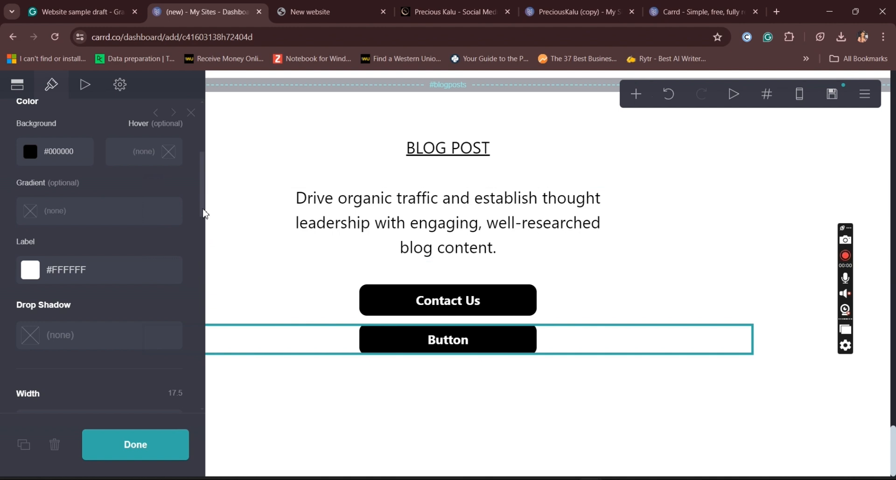
{"action": "scroll", "coordinate": [200, 193], "scroll_direction": "up", "scroll_amount": 1}
{"action": "scroll", "coordinate": [200, 194], "scroll_direction": "up", "scroll_amount": 3}
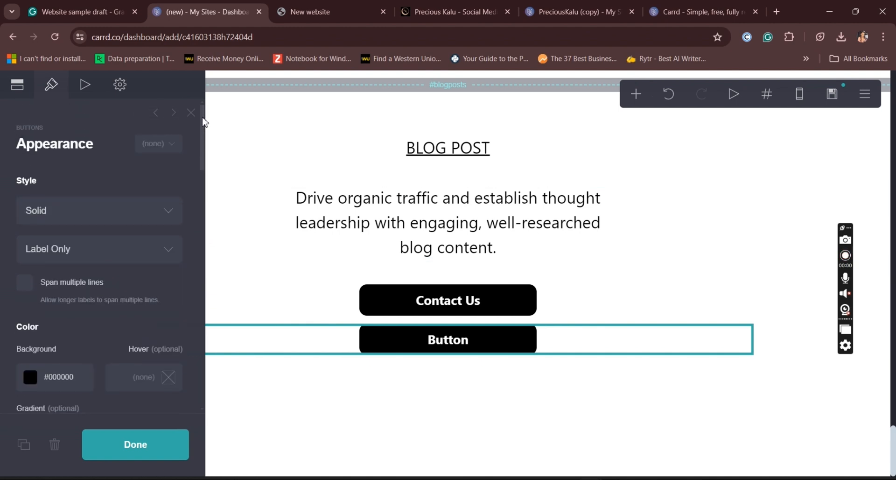
{"action": "scroll", "coordinate": [195, 222], "scroll_direction": "down", "scroll_amount": 3}
{"action": "scroll", "coordinate": [195, 221], "scroll_direction": "down", "scroll_amount": 2}
{"action": "scroll", "coordinate": [194, 226], "scroll_direction": "down", "scroll_amount": 4}
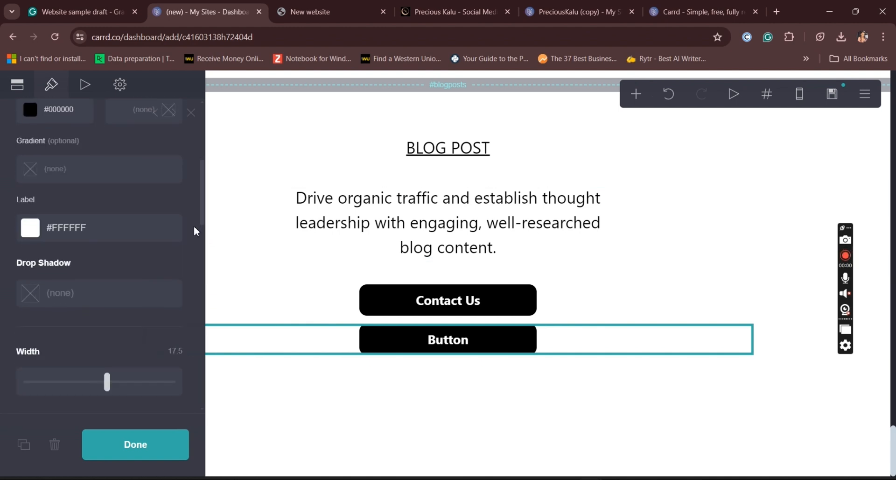
{"action": "left_click_drag", "start_coordinate": [107, 230], "coordinate": [64, 237]}
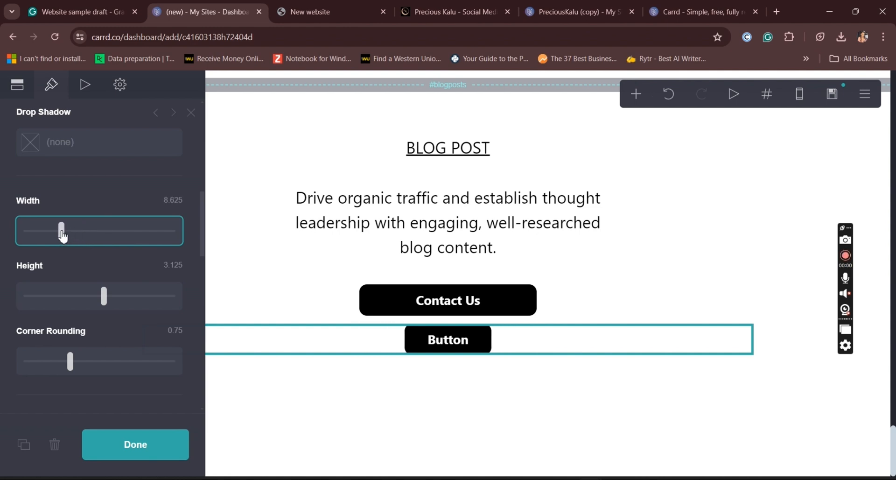
Add two more buttons to the new Buttons element for a row of three
{"action": "left_click", "coordinate": [17, 84]}
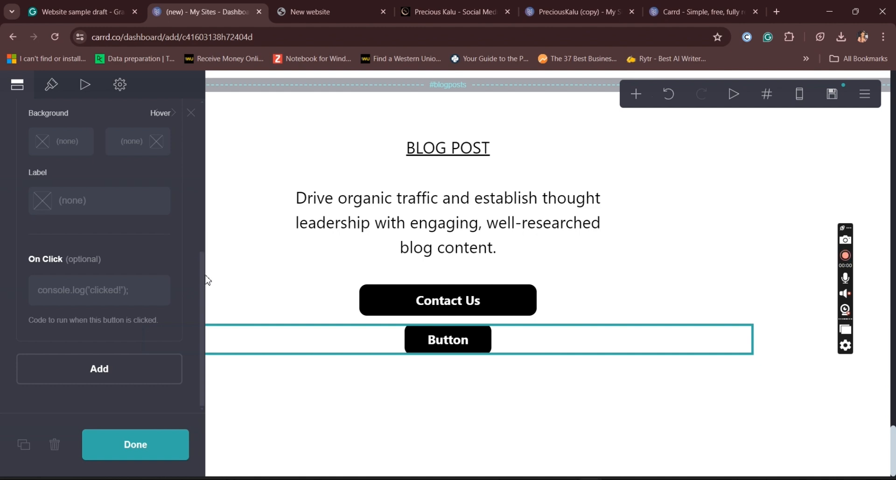
{"action": "left_click_drag", "start_coordinate": [203, 275], "coordinate": [196, 143]}
{"action": "left_click", "coordinate": [171, 149]}
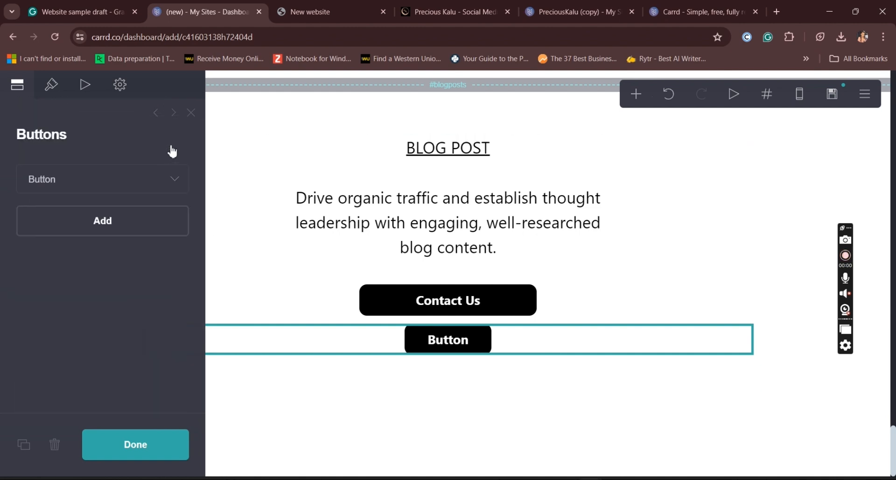
{"action": "left_click", "coordinate": [126, 220]}
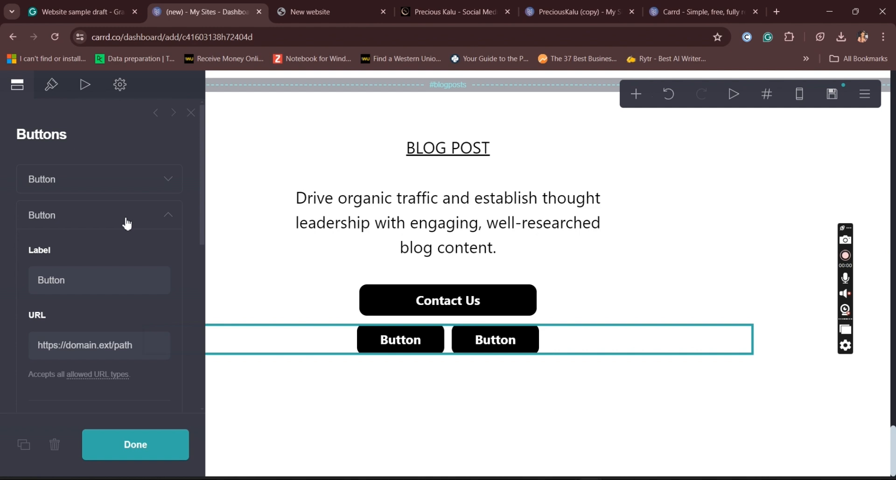
{"action": "left_click", "coordinate": [170, 219]}
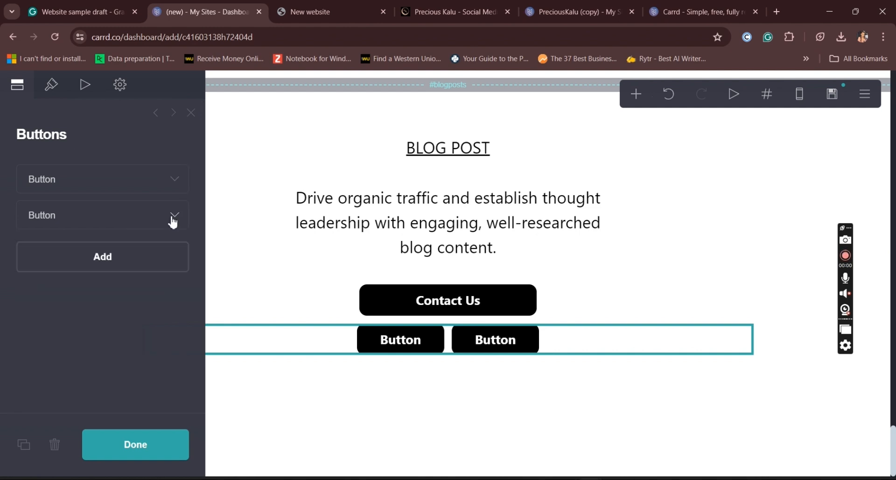
{"action": "left_click", "coordinate": [142, 264]}
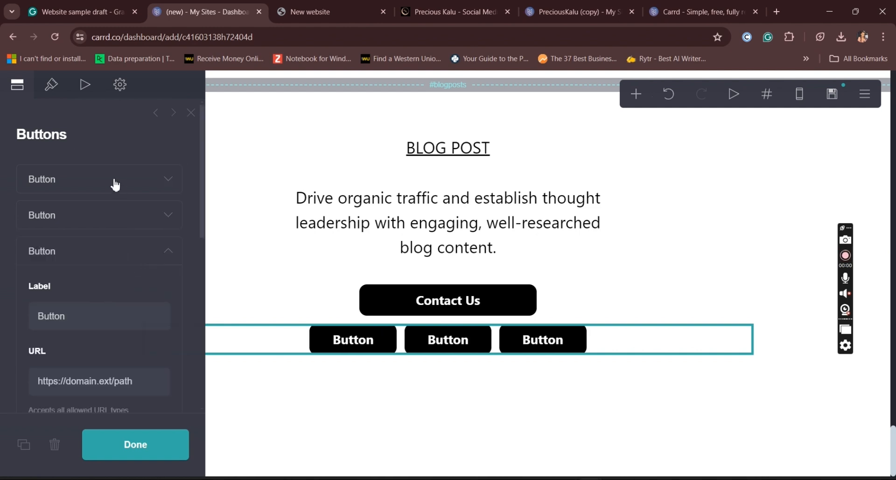
Label the first button in the three-button row "Home"
{"action": "scroll", "coordinate": [113, 184], "scroll_direction": "down", "scroll_amount": 2}
{"action": "left_click_drag", "start_coordinate": [75, 244], "coordinate": [32, 241]}
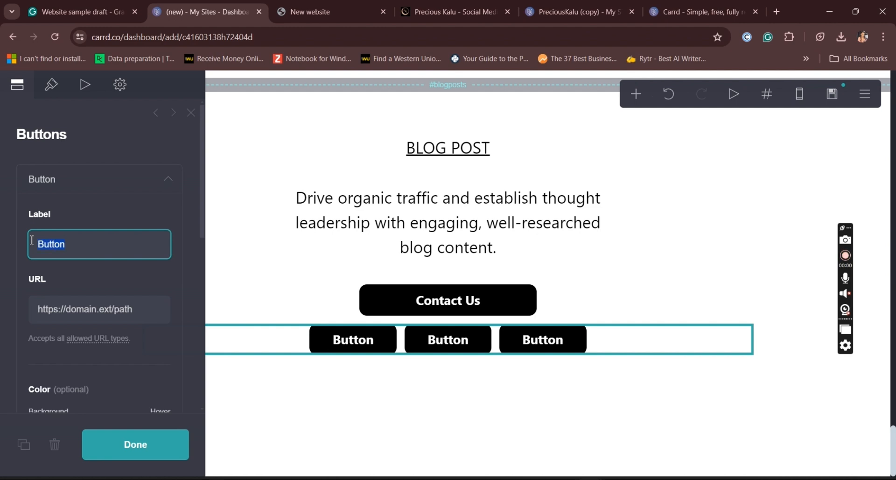
{"action": "type", "text": "h"}
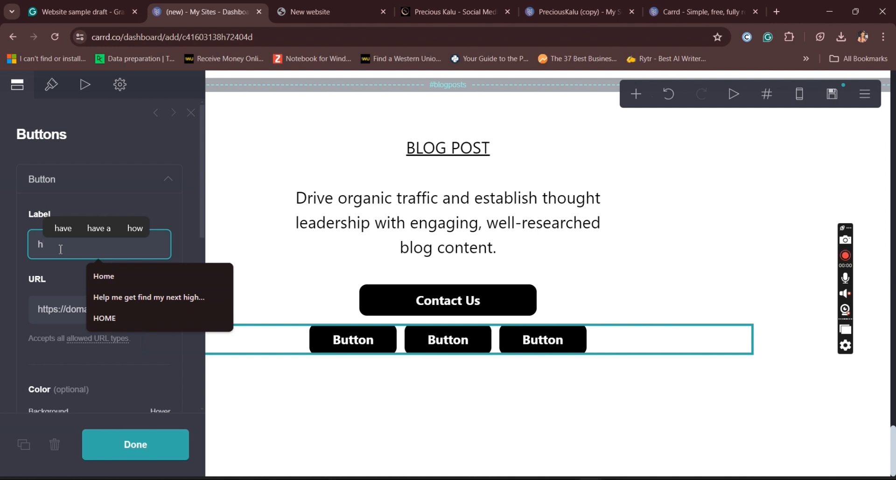
{"action": "left_click", "coordinate": [111, 276]}
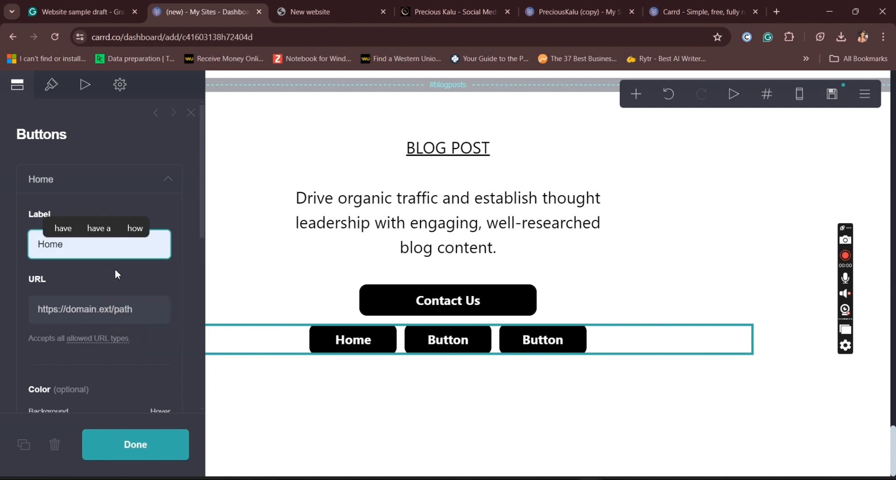
{"action": "left_click", "coordinate": [115, 268]}
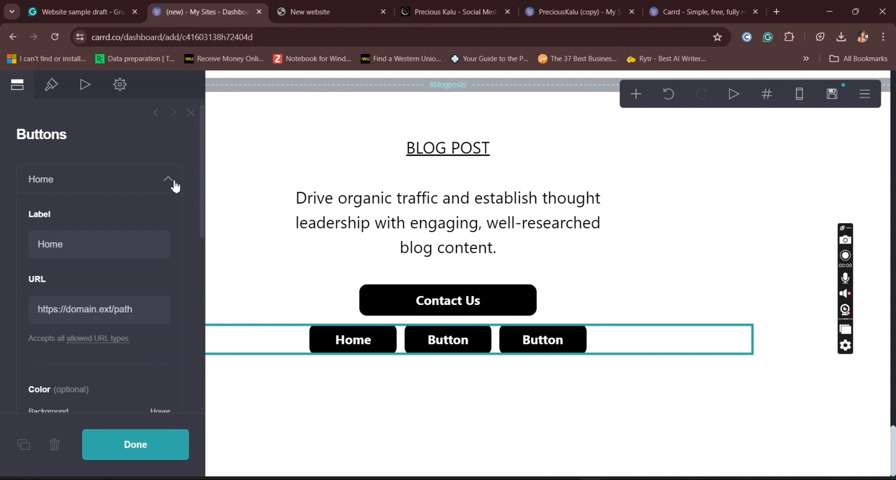
{"action": "left_click", "coordinate": [175, 186]}
Label the second button in the three-button row "About"
{"action": "left_click_drag", "start_coordinate": [111, 277], "coordinate": [28, 273]}
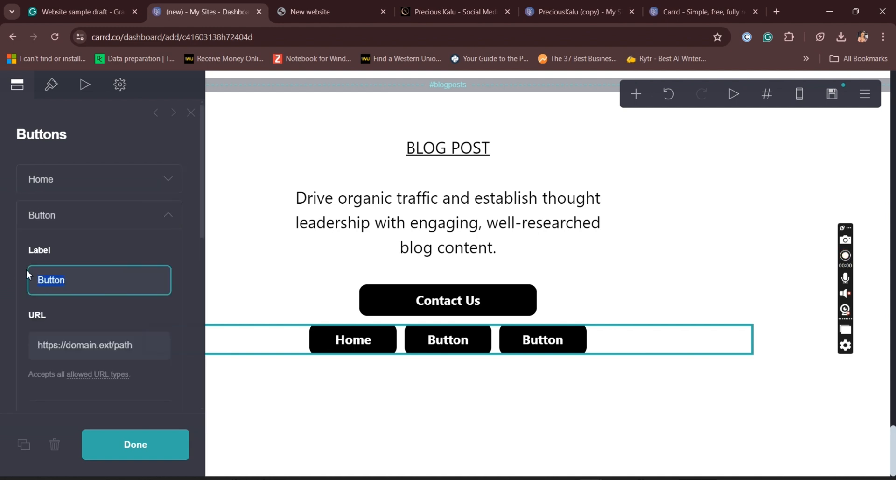
{"action": "type", "text": "About"}
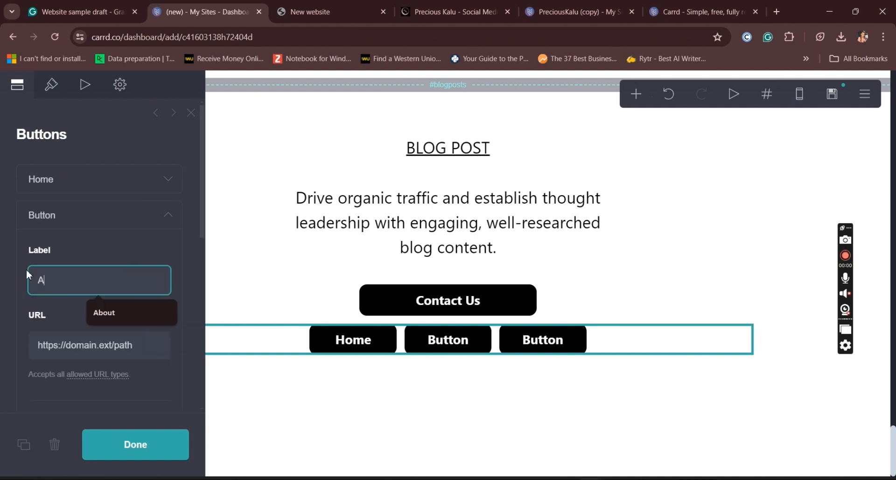
{"action": "left_click", "coordinate": [124, 313]}
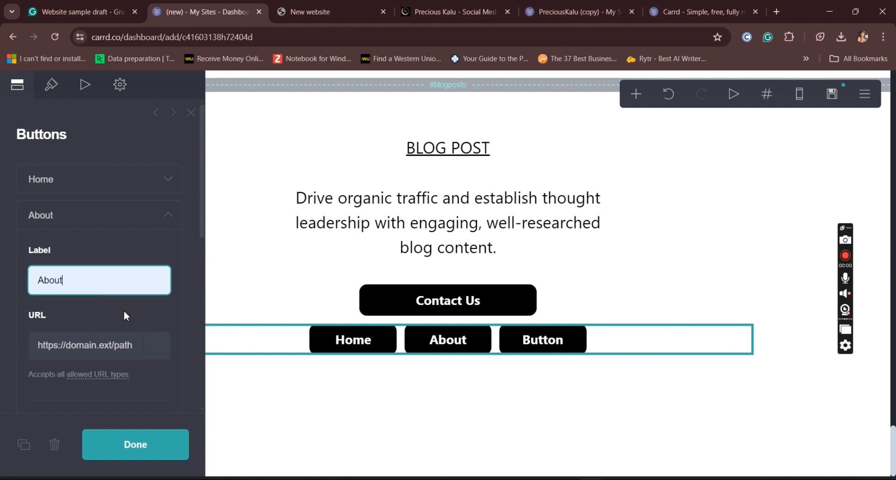
{"action": "left_click", "coordinate": [164, 248]}
{"action": "left_click", "coordinate": [169, 219]}
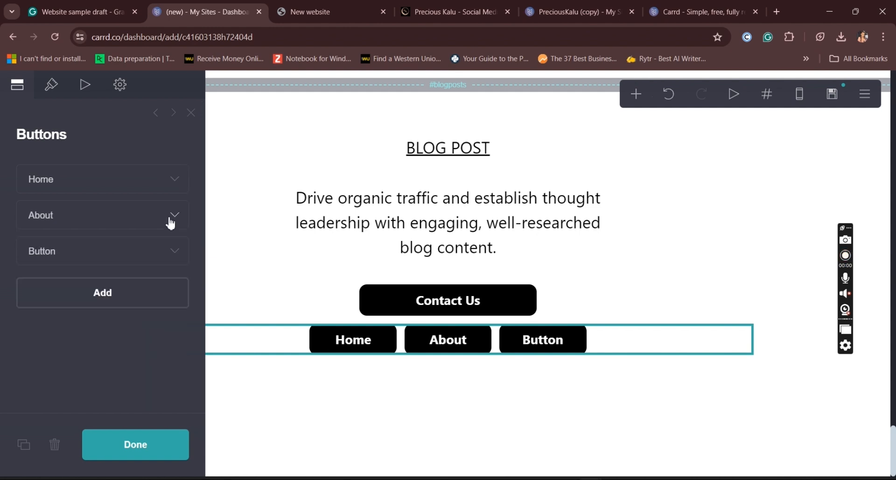
Label the third button in the three-button row "Services" and link it to #services
{"action": "left_click", "coordinate": [169, 252]}
{"action": "left_click_drag", "start_coordinate": [99, 314], "coordinate": [21, 315]}
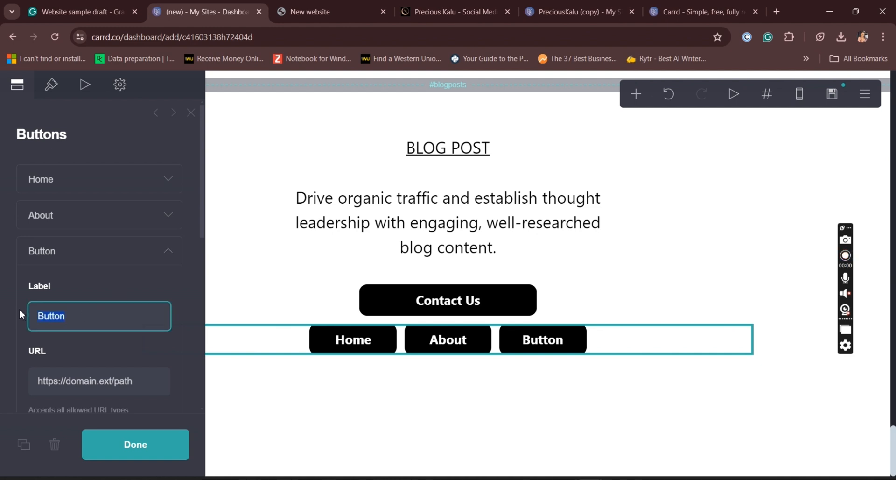
{"action": "type", "text": "Ser"}
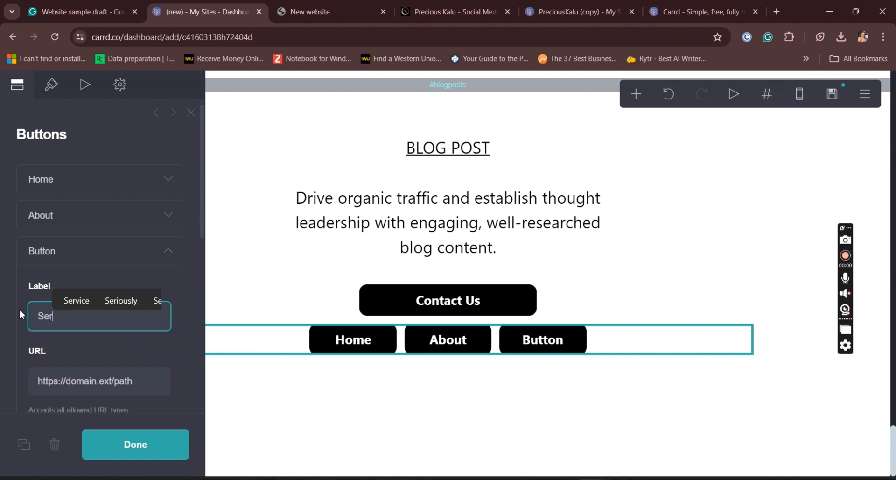
{"action": "type", "text": "vices"}
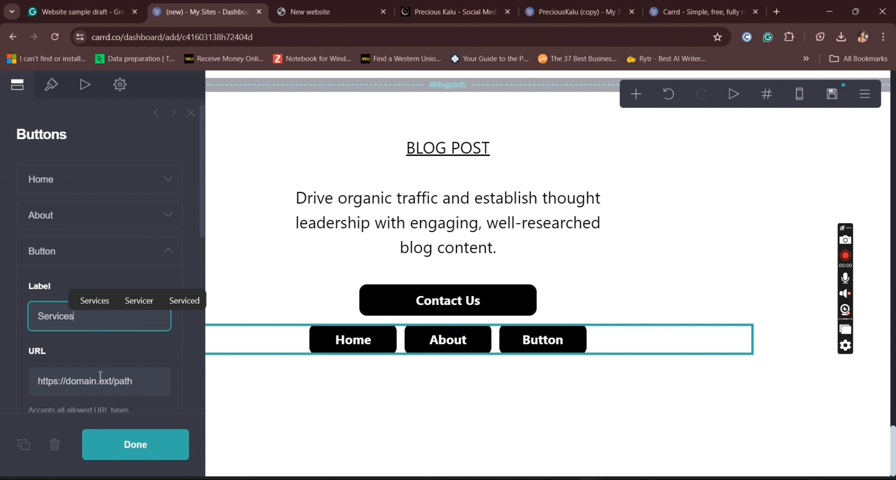
{"action": "key", "text": "Tab"}
{"action": "type", "text": "#"}
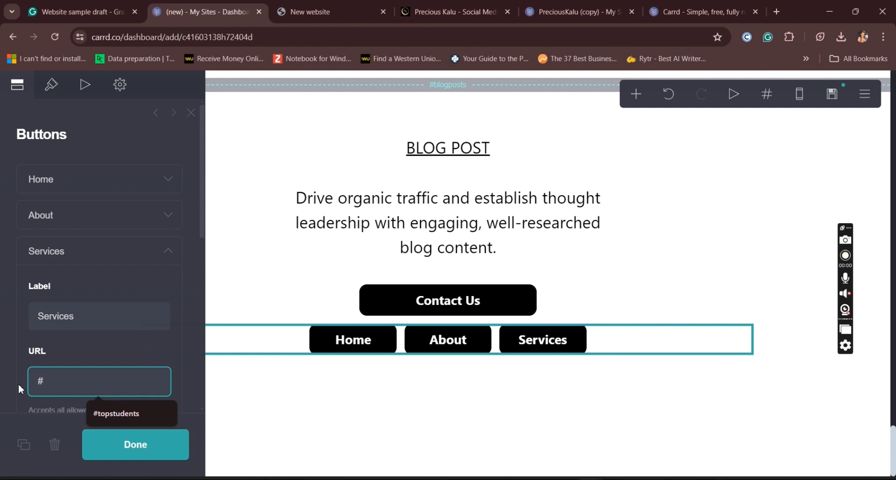
{"action": "type", "text": "se"}
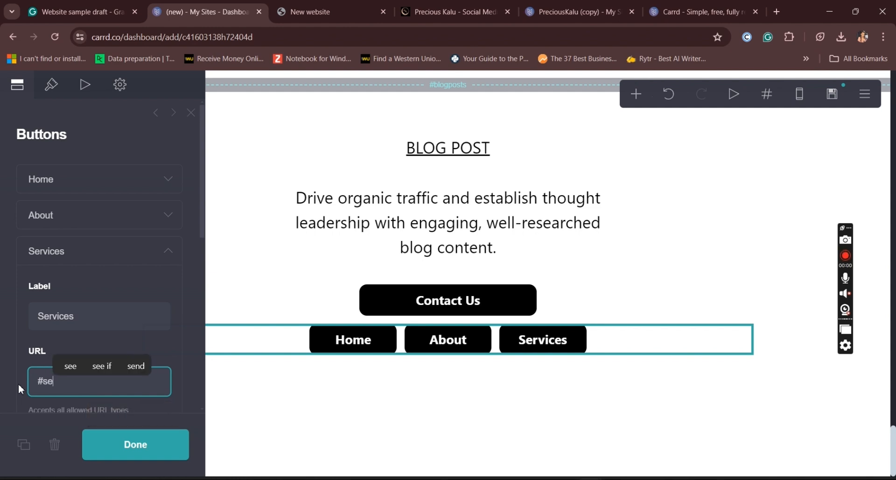
{"action": "type", "text": "rvices"}
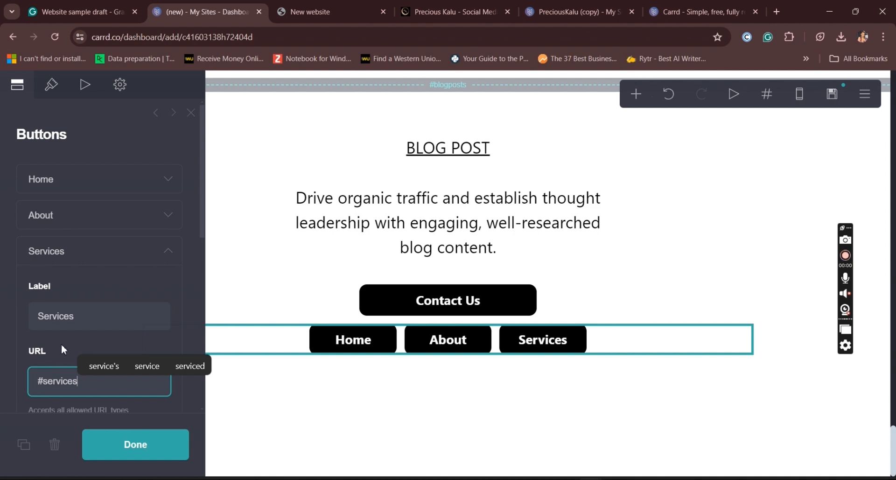
{"action": "left_click", "coordinate": [172, 251]}
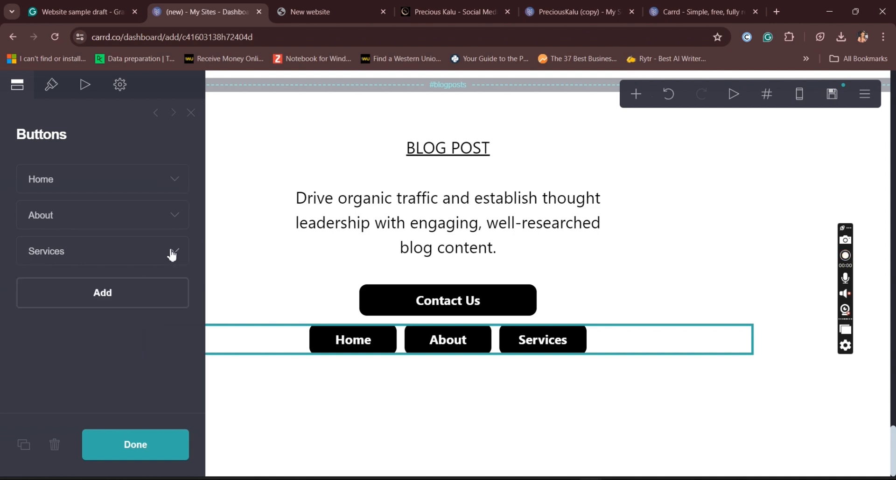
Link the About button in the three-button row to #about
{"action": "left_click", "coordinate": [174, 216]}
{"action": "left_click_drag", "start_coordinate": [133, 346], "coordinate": [40, 340]}
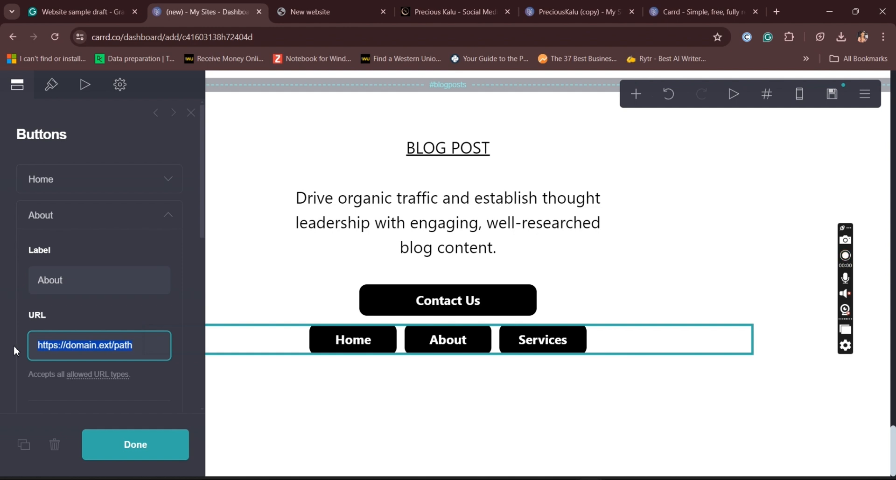
{"action": "type", "text": "#"}
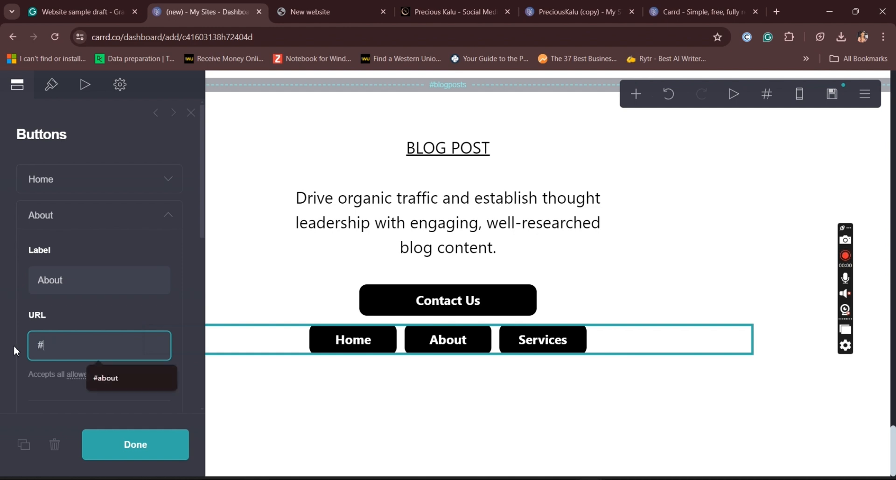
{"action": "left_click", "coordinate": [126, 386]}
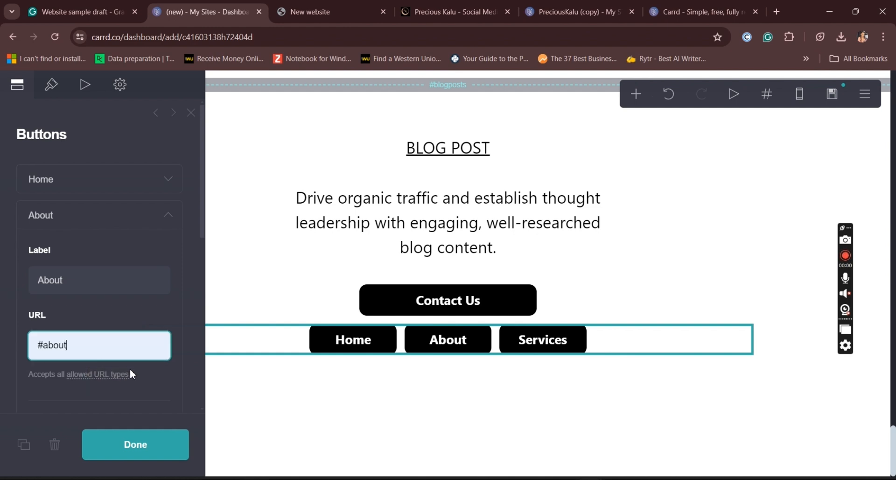
{"action": "left_click", "coordinate": [113, 312]}
{"action": "left_click", "coordinate": [169, 216]}
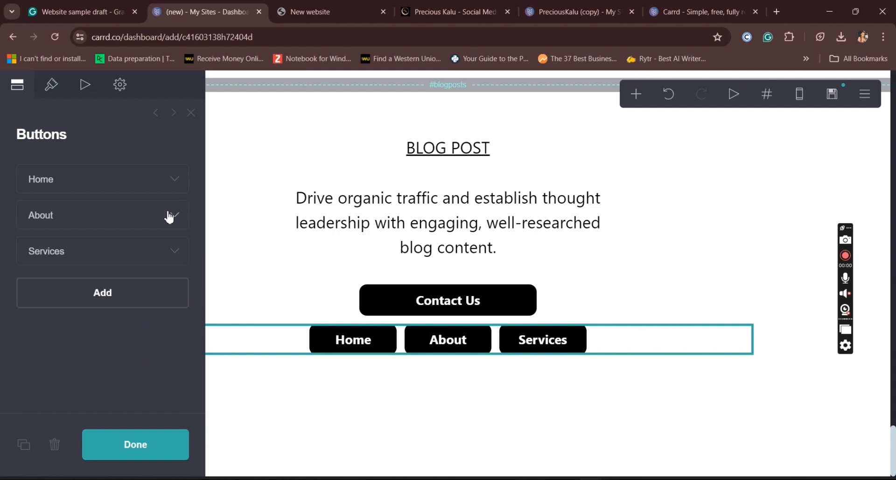
Link the Home button to #home and finish editing the row's button entries
{"action": "left_click", "coordinate": [178, 182]}
{"action": "left_click_drag", "start_coordinate": [139, 309], "coordinate": [20, 317]}
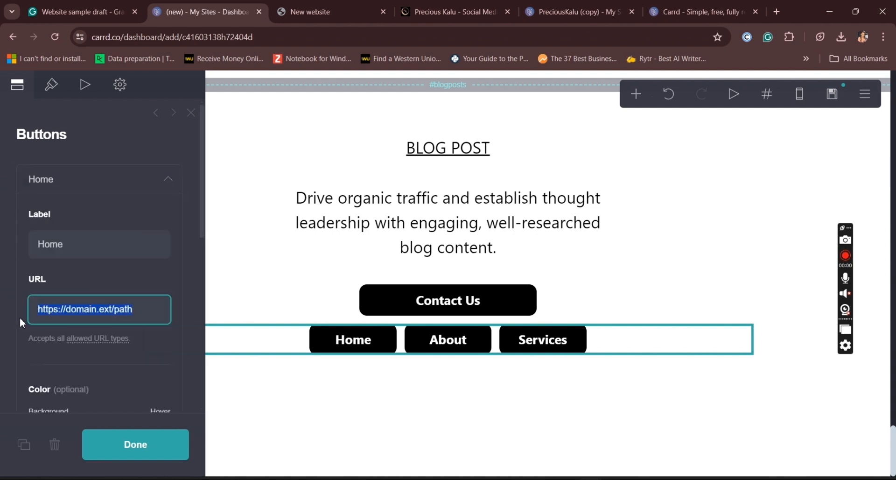
{"action": "type", "text": "#"}
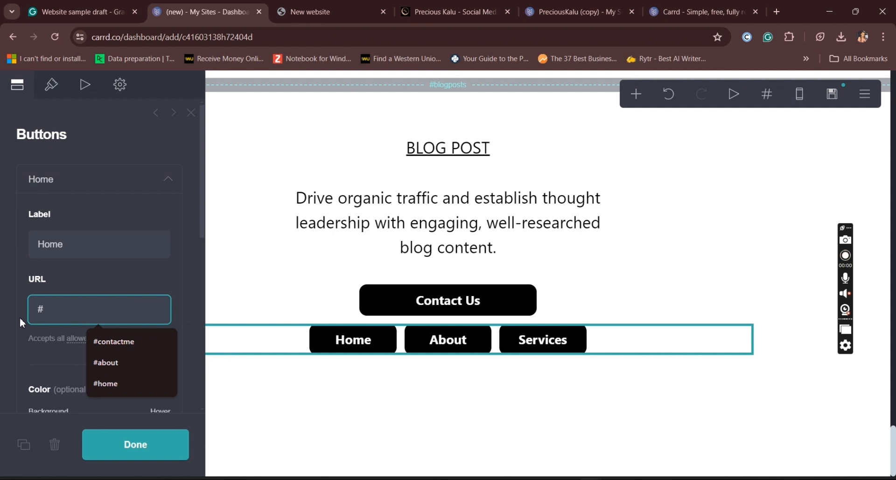
{"action": "left_click", "coordinate": [124, 382]}
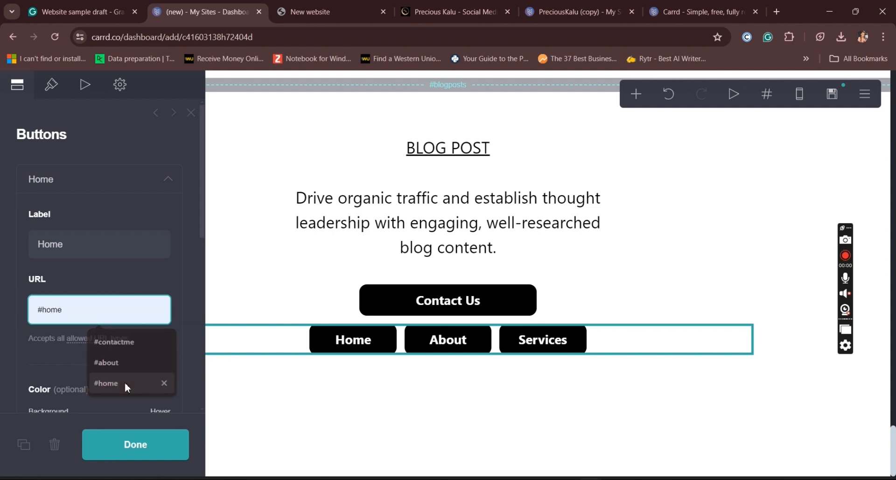
{"action": "left_click", "coordinate": [143, 450]}
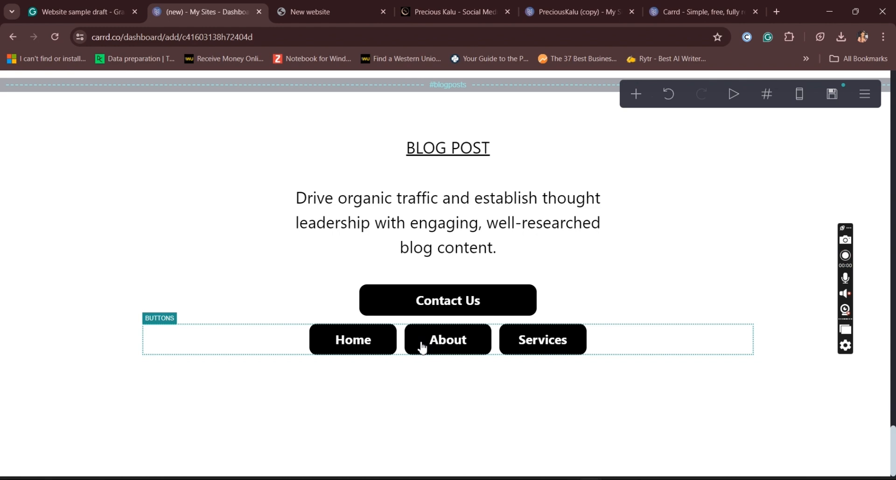
Set the background color of the Home, About and Services buttons to #DEDEDE
{"action": "left_click", "coordinate": [474, 345]}
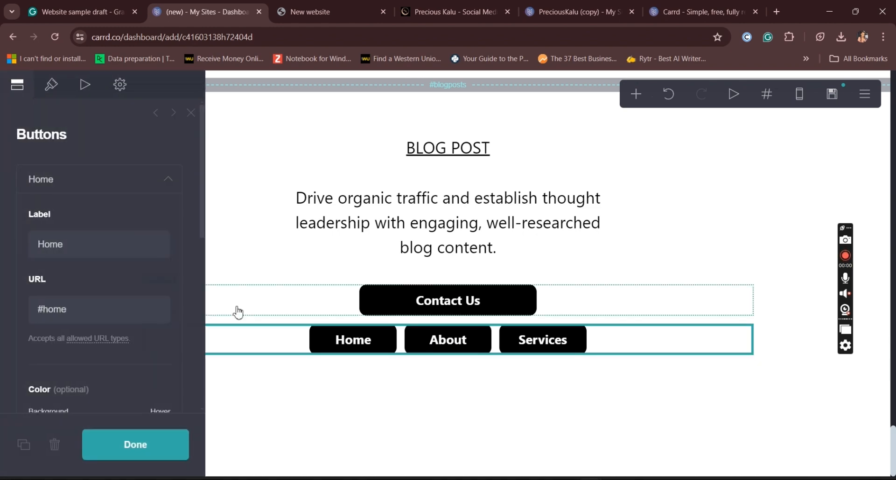
{"action": "left_click", "coordinate": [51, 84]}
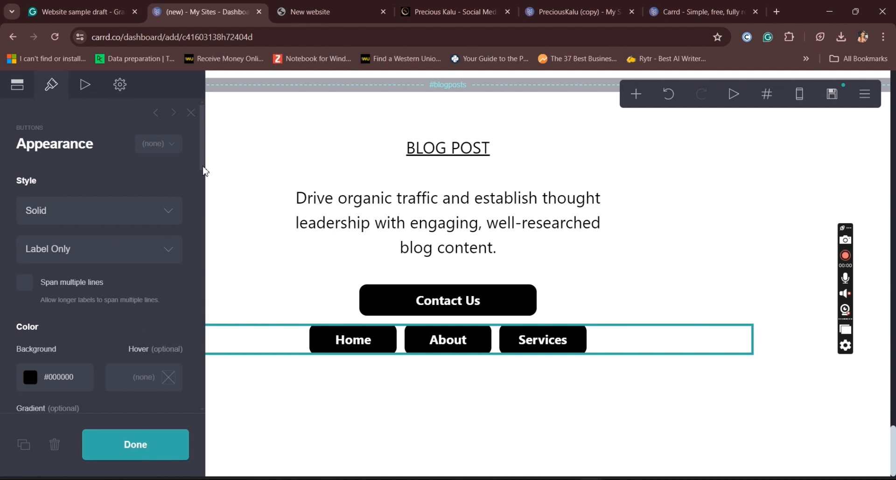
{"action": "scroll", "coordinate": [202, 177], "scroll_direction": "down", "scroll_amount": 3}
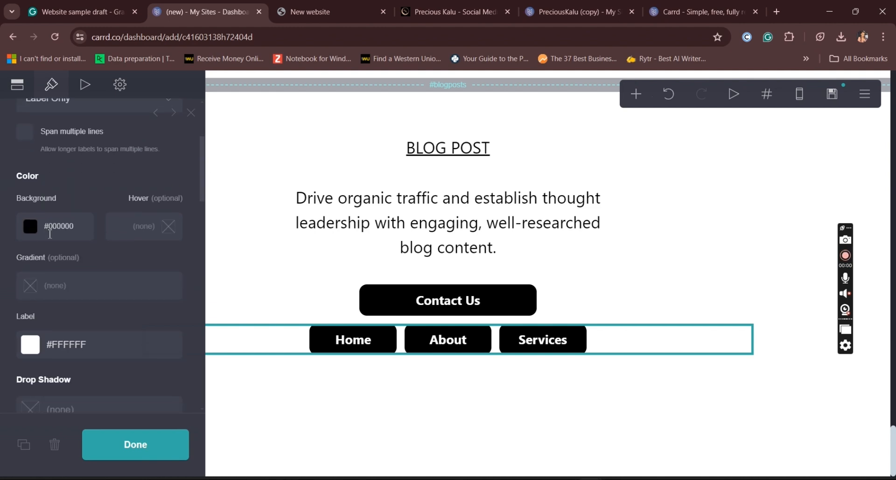
{"action": "left_click", "coordinate": [82, 227]}
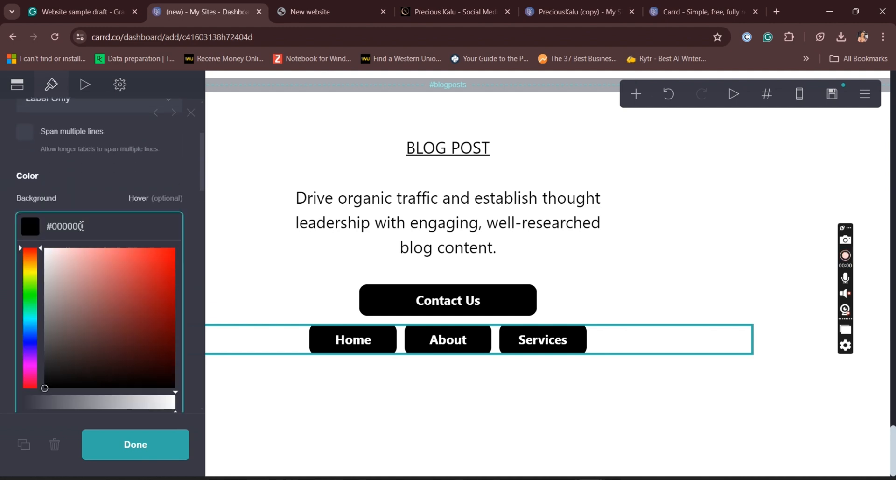
{"action": "left_click_drag", "start_coordinate": [91, 226], "coordinate": [56, 232]}
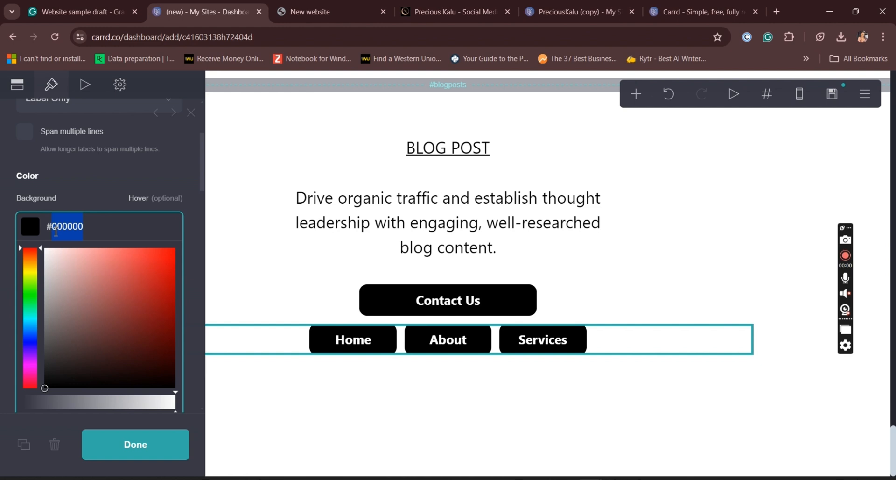
{"action": "type", "text": "DED"}
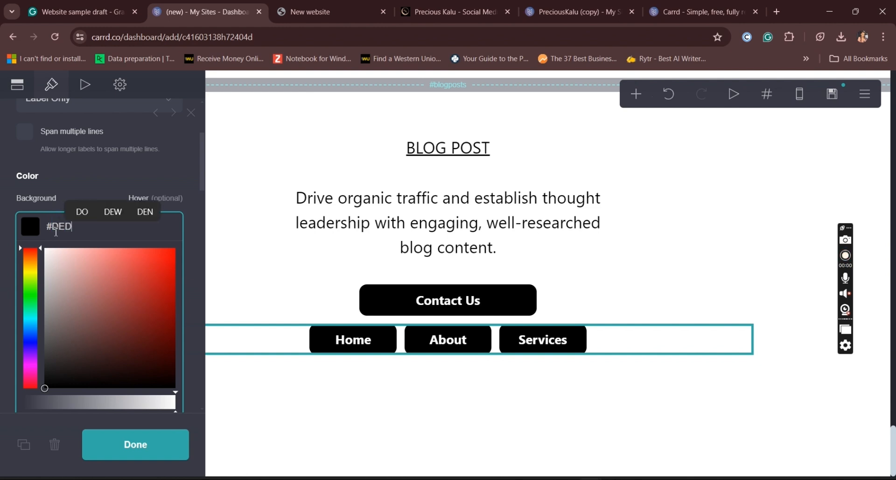
{"action": "type", "text": "ED"}
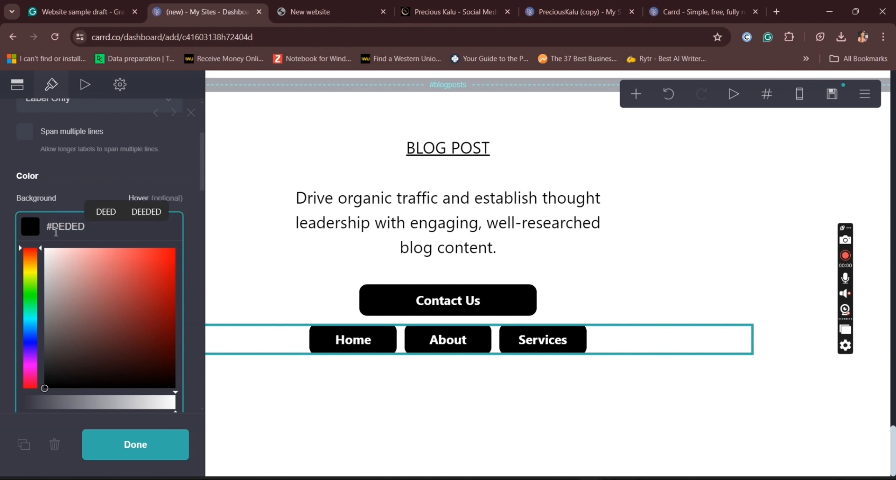
{"action": "type", "text": "E"}
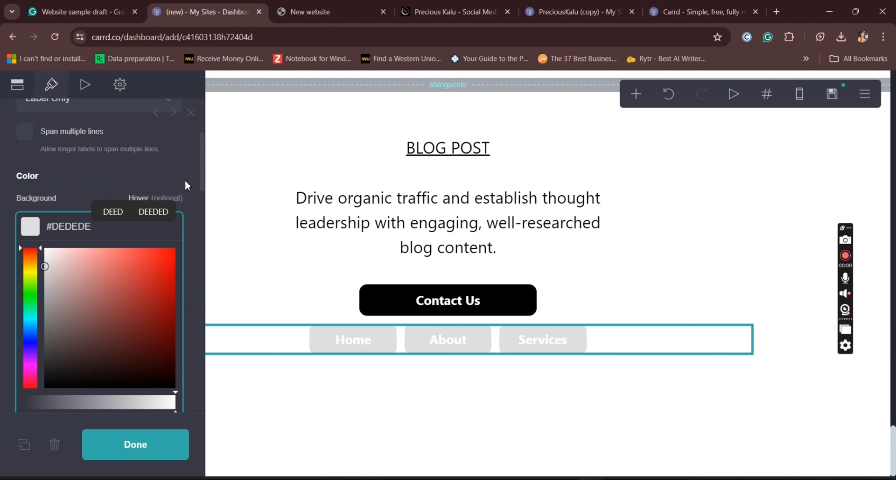
Set the label color of the three-button row to #000000
{"action": "left_click_drag", "start_coordinate": [203, 183], "coordinate": [201, 215]}
{"action": "left_click_drag", "start_coordinate": [102, 172], "coordinate": [57, 173]}
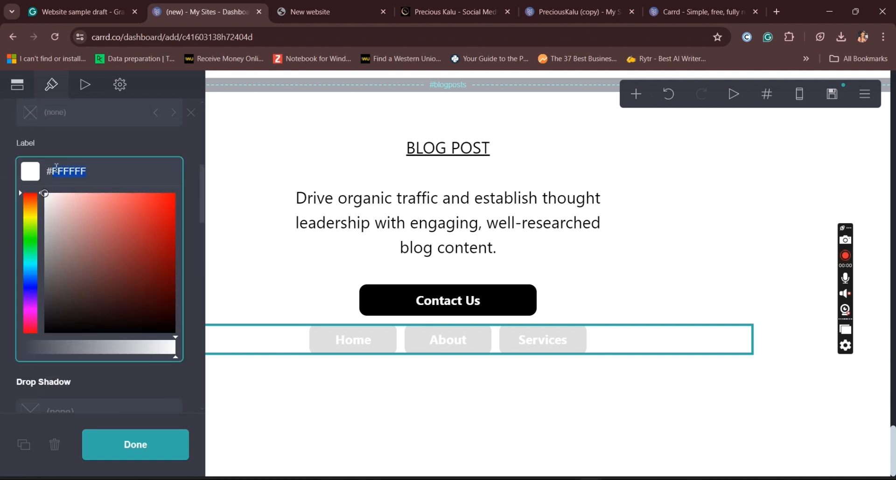
{"action": "type", "text": "000000"}
{"action": "left_click", "coordinate": [137, 136]}
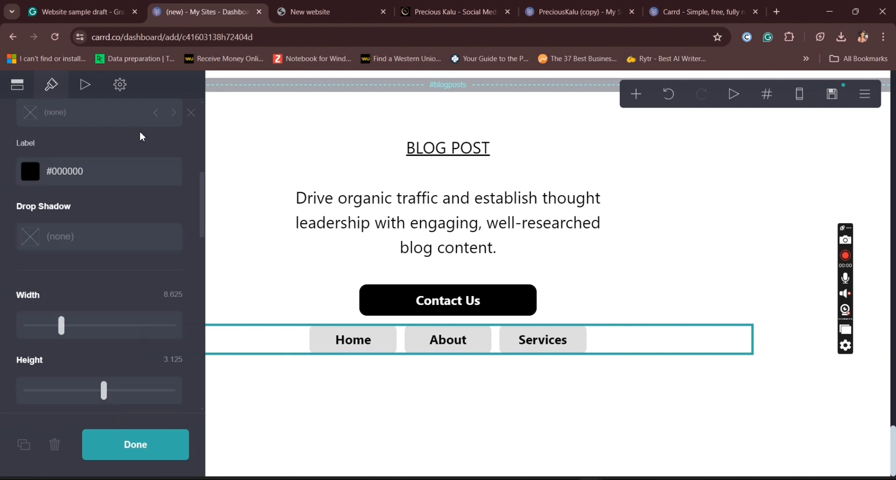
Add a #000000 gradient color to the background of the Home, About and Services buttons
{"action": "mouse_move", "coordinate": [205, 192]}
{"action": "left_mouse_down"}
{"action": "mouse_move", "coordinate": [208, 316]}
{"action": "mouse_move", "coordinate": [214, 180]}
{"action": "left_mouse_up"}
{"action": "left_click", "coordinate": [101, 183]}
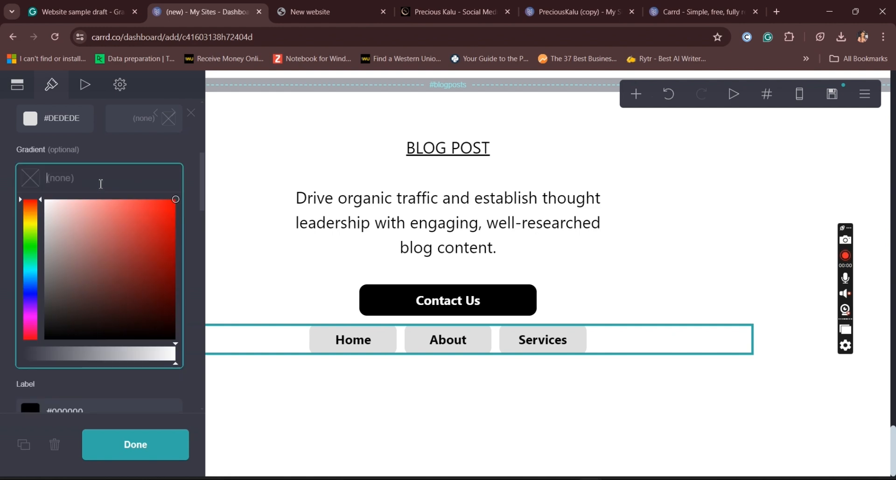
{"action": "type", "text": "000000000"}
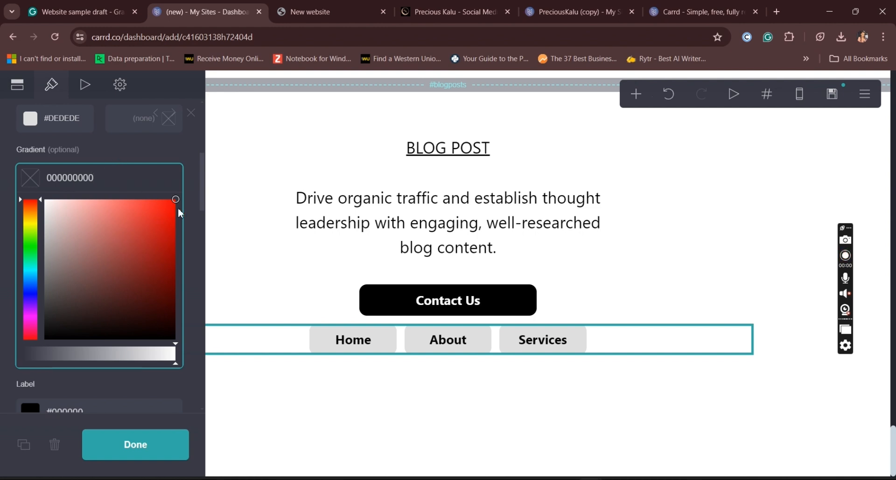
{"action": "left_click", "coordinate": [48, 330]}
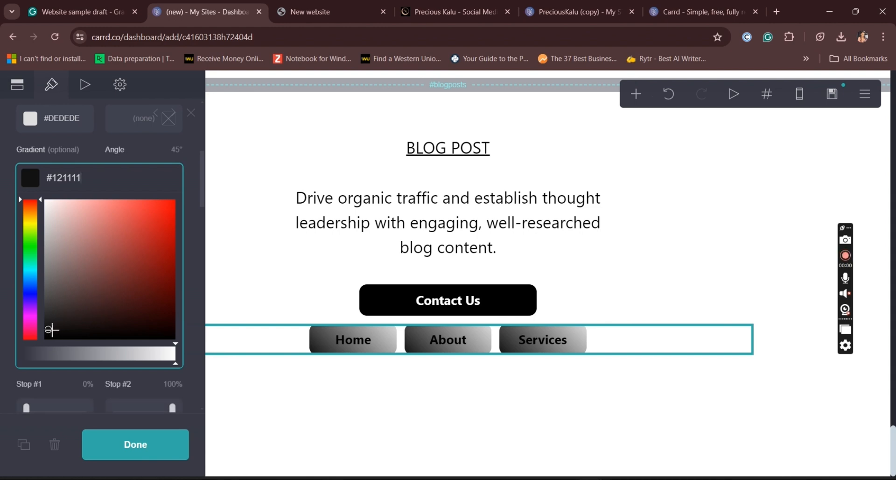
{"action": "left_click_drag", "start_coordinate": [48, 330], "coordinate": [45, 347]}
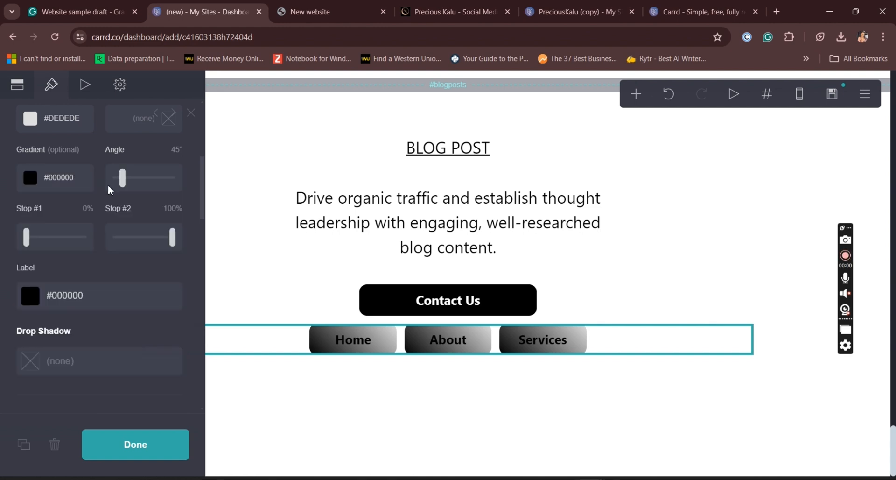
Try a 182° gradient angle on the three buttons, testing the second stop at 47% before returning it to 100%
{"action": "left_click", "coordinate": [123, 183]}
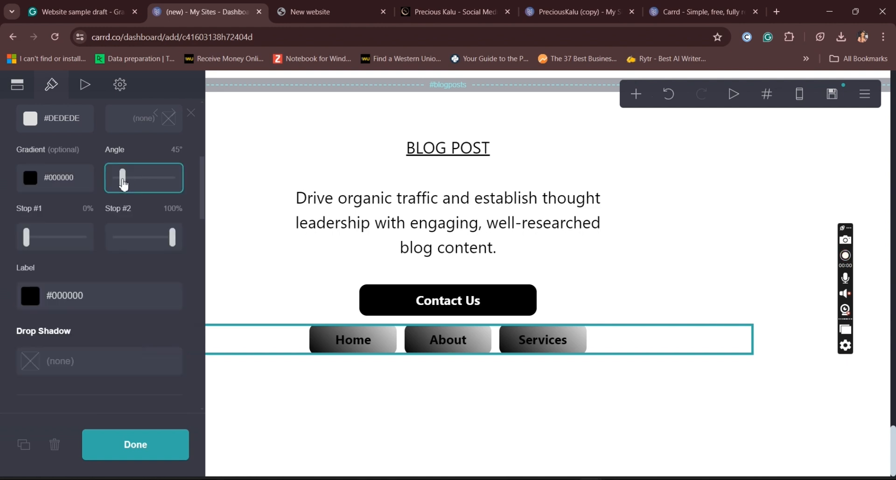
{"action": "left_click_drag", "start_coordinate": [123, 184], "coordinate": [146, 184]}
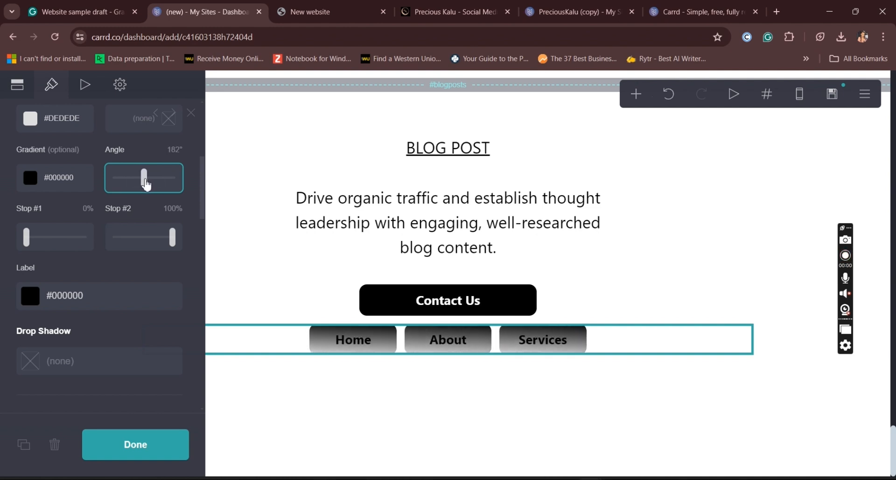
{"action": "left_click_drag", "start_coordinate": [172, 238], "coordinate": [143, 243]}
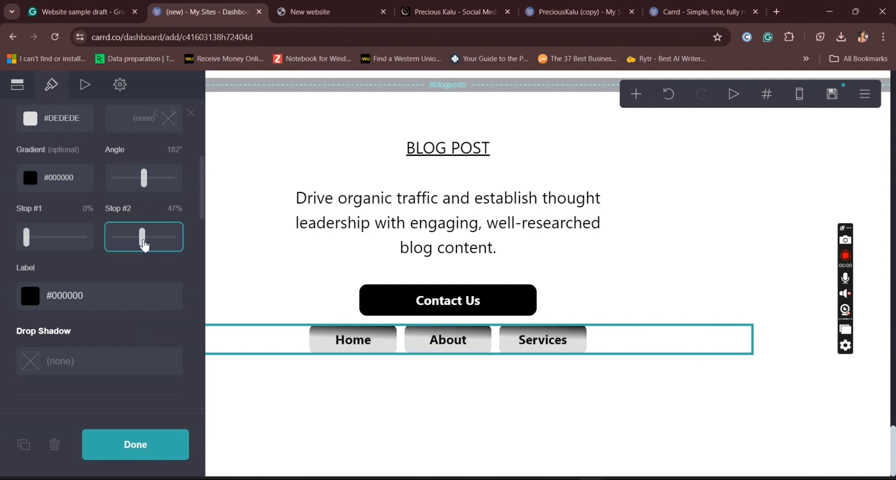
{"action": "left_click_drag", "start_coordinate": [144, 245], "coordinate": [175, 237]}
{"action": "mouse_move", "coordinate": [27, 239]}
{"action": "left_mouse_down"}
{"action": "mouse_move", "coordinate": [75, 240]}
{"action": "mouse_move", "coordinate": [21, 245]}
{"action": "left_mouse_up"}
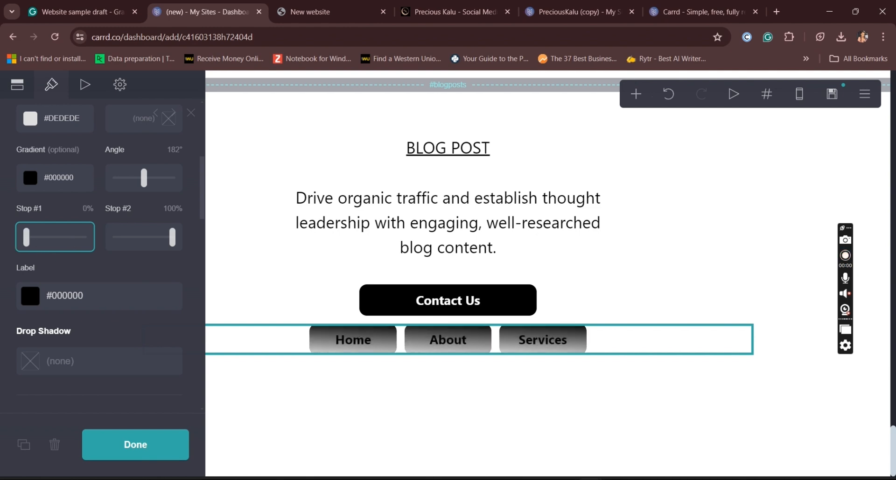
Set the buttons' second gradient stop to 43% and the gradient angle to 0°
{"action": "left_click_drag", "start_coordinate": [172, 237], "coordinate": [142, 243]}
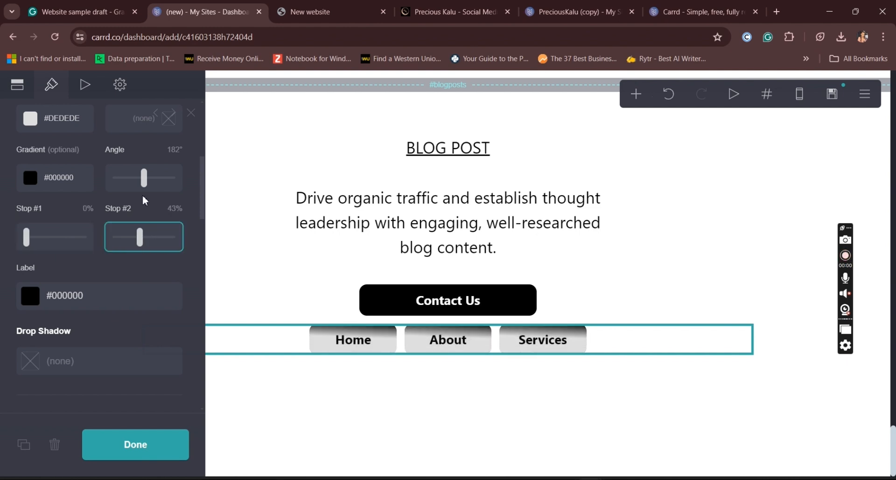
{"action": "left_click_drag", "start_coordinate": [144, 183], "coordinate": [112, 184]}
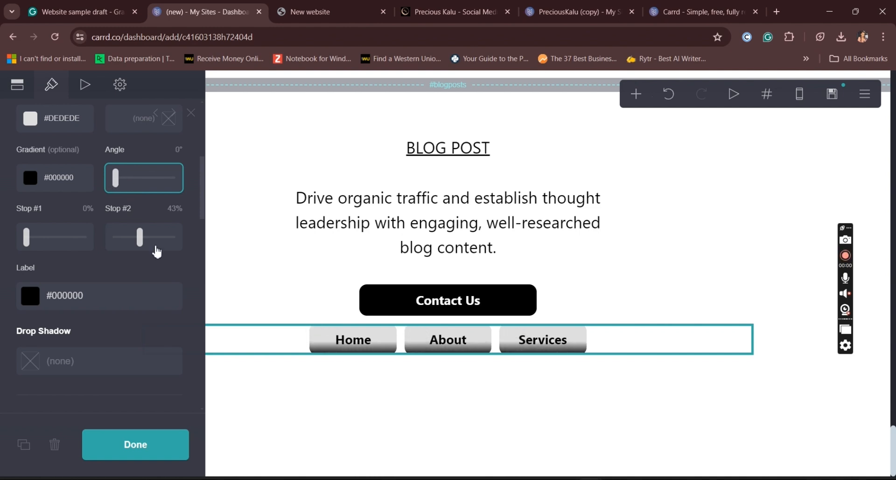
Set the buttons' second gradient stop to 34% and move the button row to the top of the page, above the "Elevate Your Brand" banner
{"action": "mouse_move", "coordinate": [139, 242]}
{"action": "left_mouse_down"}
{"action": "mouse_move", "coordinate": [128, 239]}
{"action": "mouse_move", "coordinate": [137, 241]}
{"action": "left_mouse_up"}
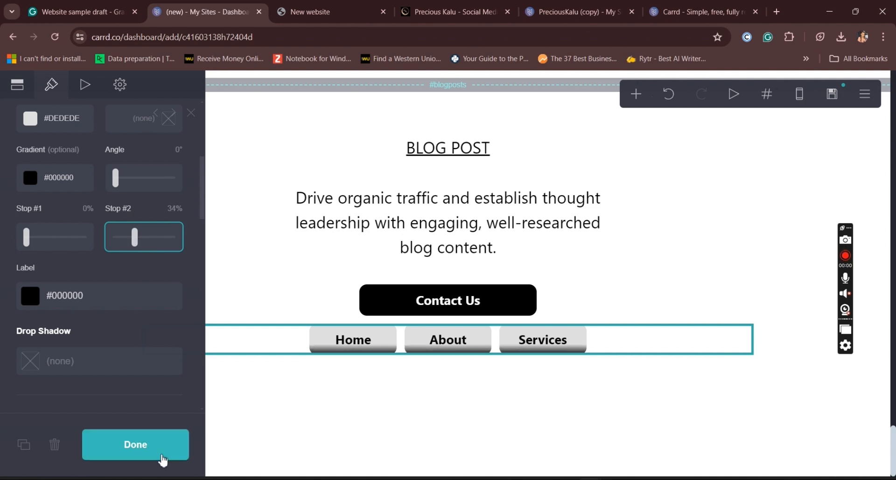
{"action": "left_click", "coordinate": [161, 444]}
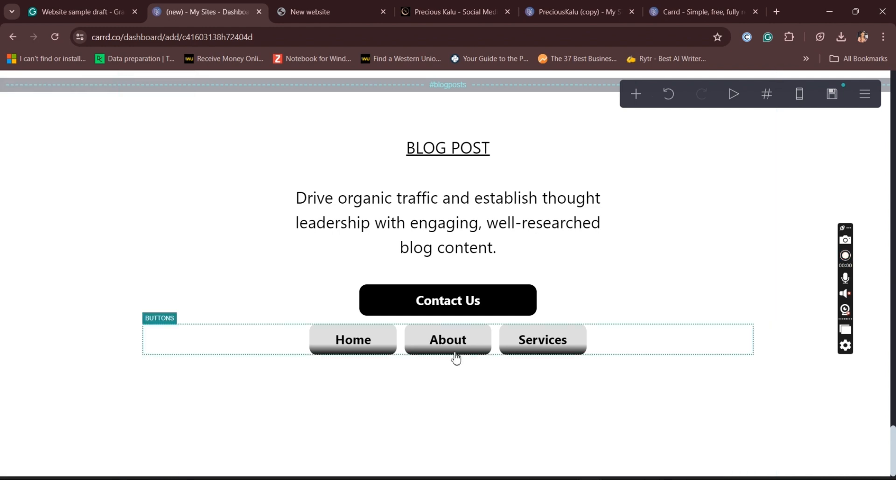
{"action": "left_click", "coordinate": [549, 348]}
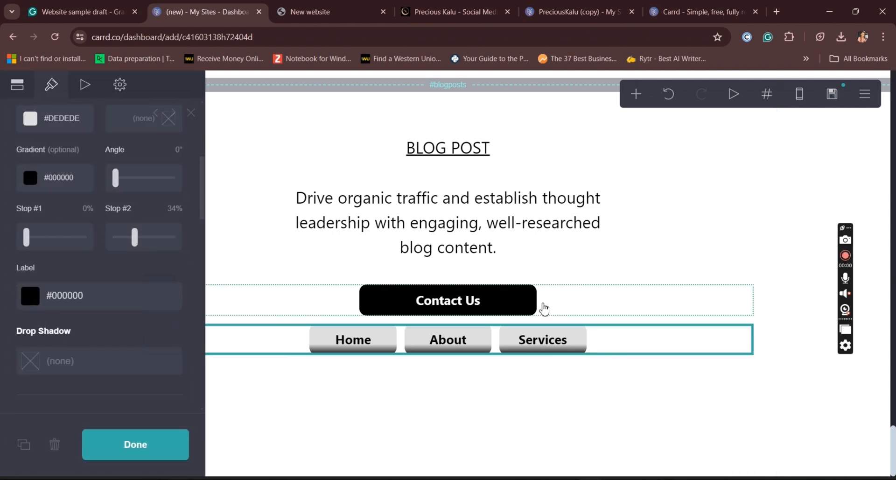
{"action": "left_click_drag", "start_coordinate": [525, 343], "coordinate": [392, 200]}
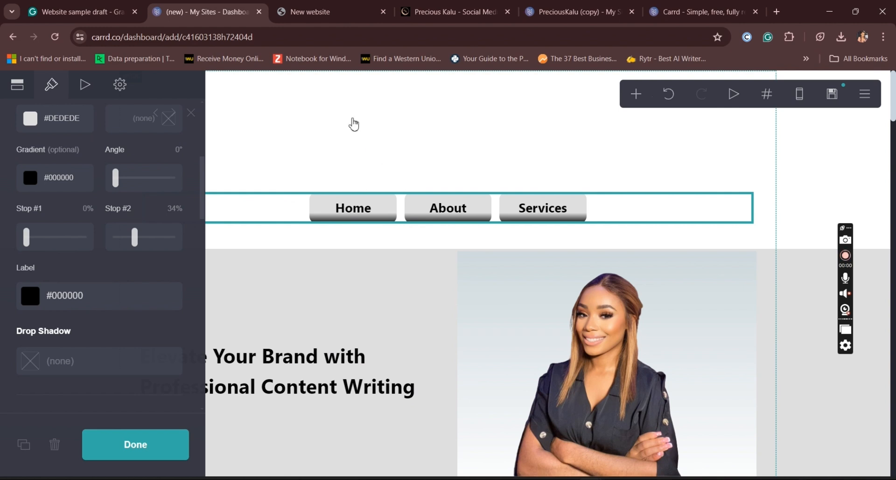
{"action": "left_click", "coordinate": [332, 165]}
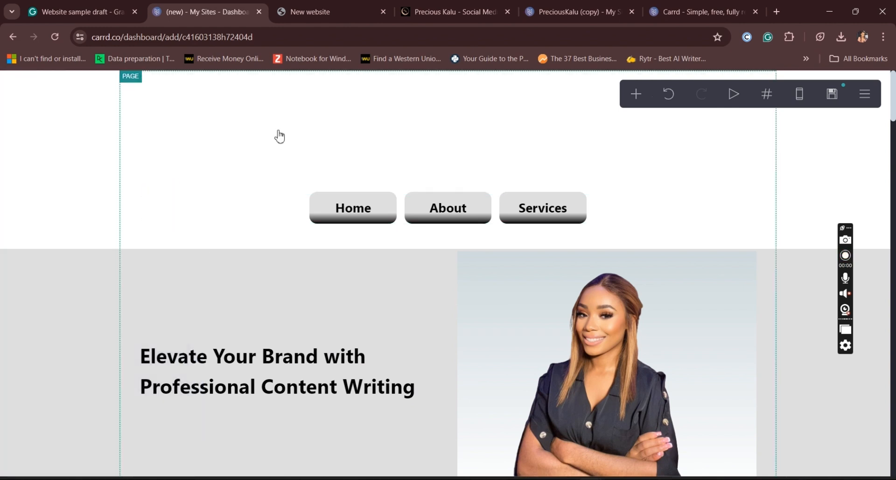
Set the width of the Home, About and Services buttons to 8.75
{"action": "left_click", "coordinate": [356, 210]}
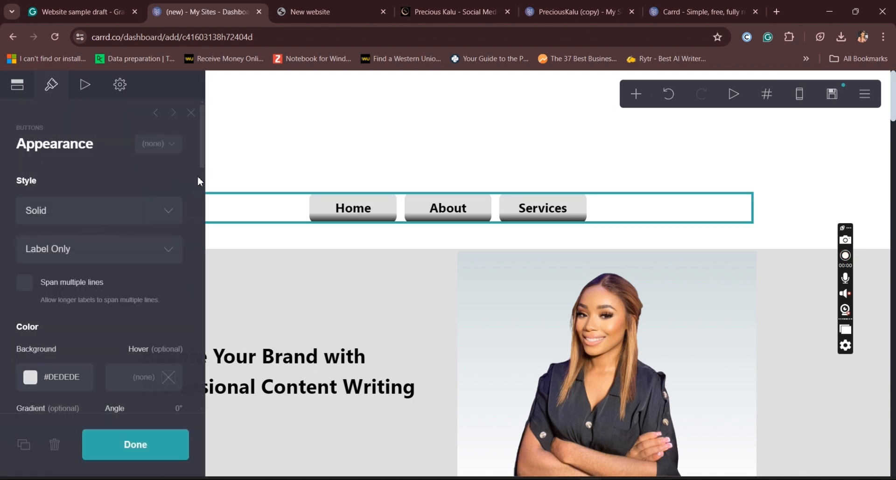
{"action": "left_click_drag", "start_coordinate": [202, 149], "coordinate": [203, 253]}
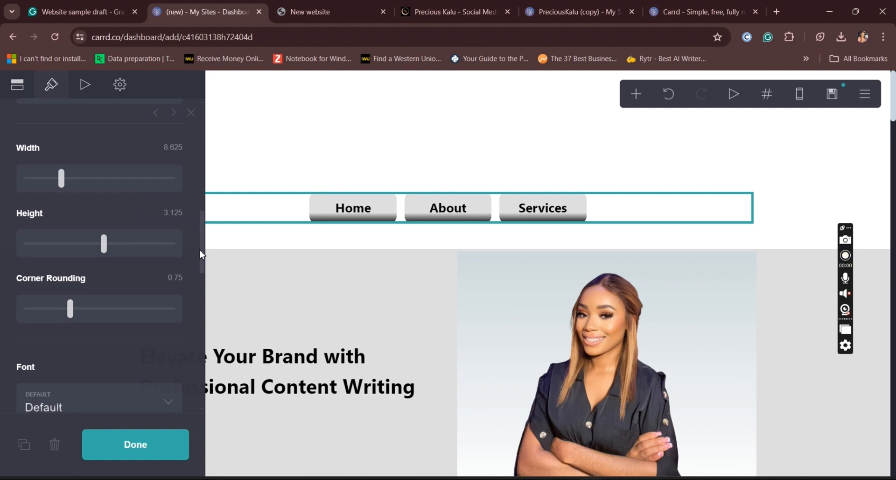
{"action": "mouse_move", "coordinate": [65, 186]}
{"action": "left_mouse_down"}
{"action": "mouse_move", "coordinate": [57, 186]}
{"action": "mouse_move", "coordinate": [64, 190]}
{"action": "left_mouse_up"}
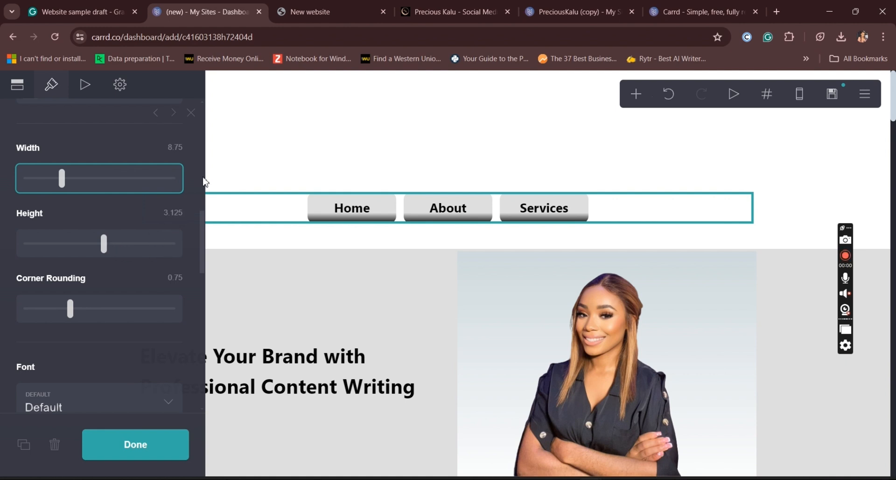
Set the alignment of the Home, About and Services button row to Left, keeping the Normal label appearance
{"action": "left_click_drag", "start_coordinate": [202, 231], "coordinate": [199, 309]}
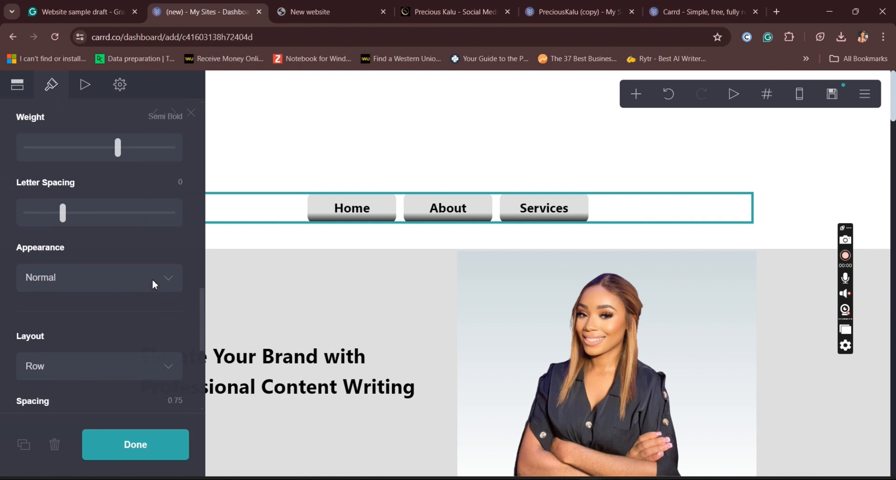
{"action": "left_click", "coordinate": [117, 287]}
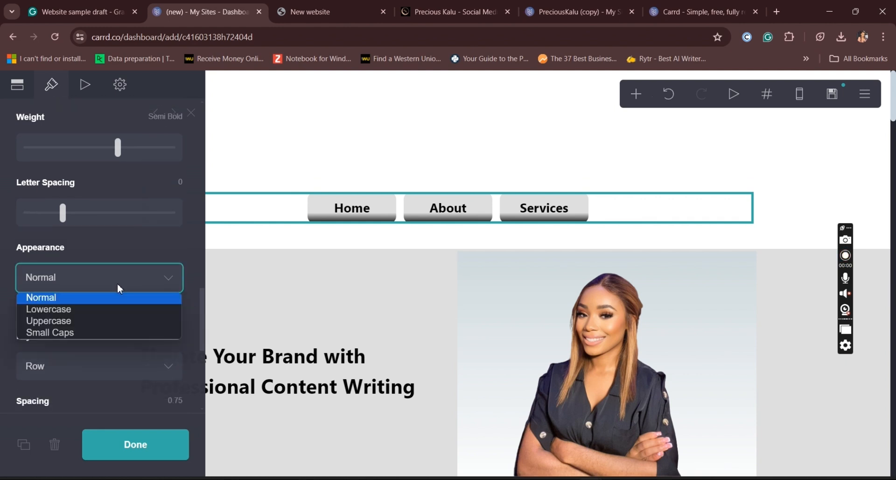
{"action": "left_click", "coordinate": [88, 261]}
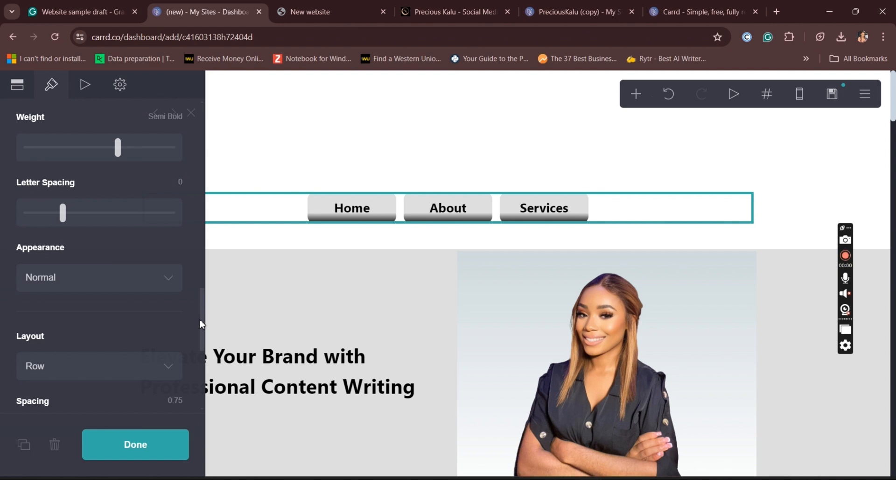
{"action": "scroll", "coordinate": [127, 332], "scroll_direction": "down", "scroll_amount": 5}
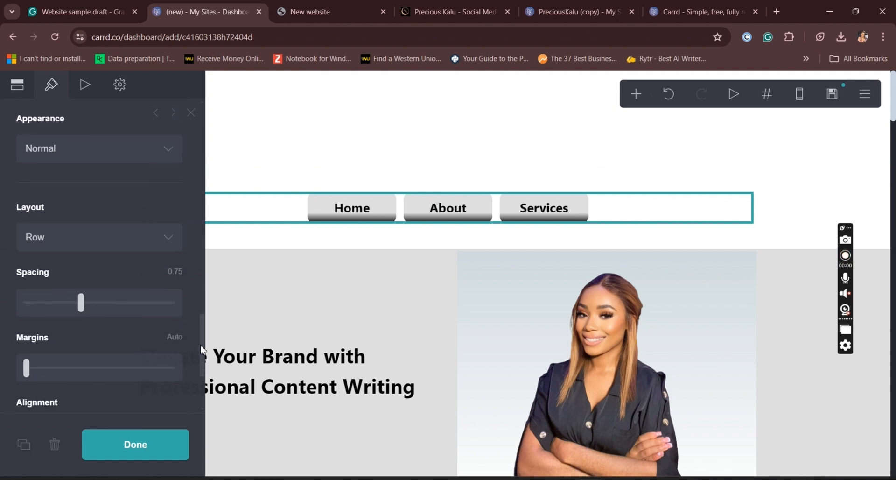
{"action": "left_click", "coordinate": [125, 329]}
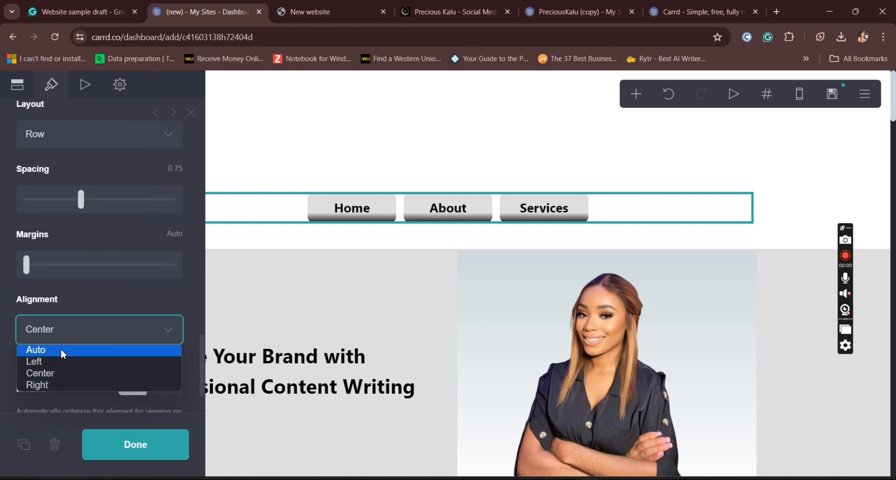
{"action": "left_click", "coordinate": [43, 361]}
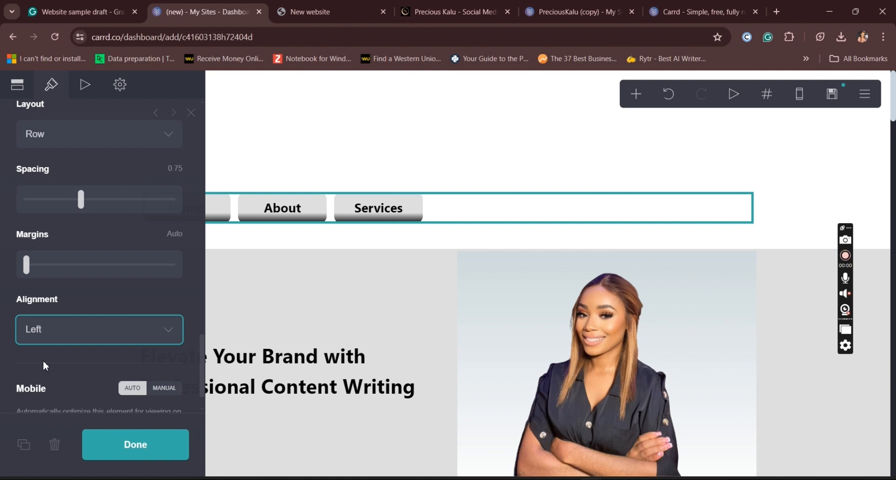
{"action": "left_click", "coordinate": [133, 451]}
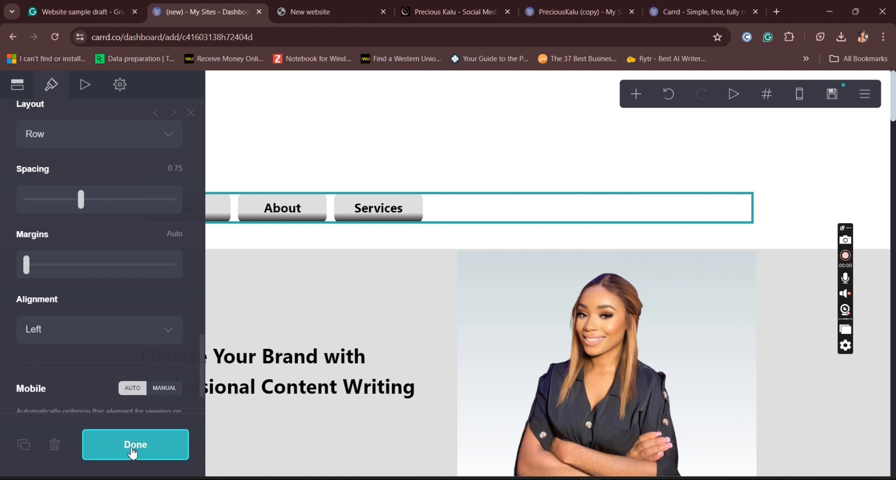
Duplicate the navigation button row and move the copy below the "Get Started Today!" button, just above the #about section break
{"action": "left_click", "coordinate": [445, 218]}
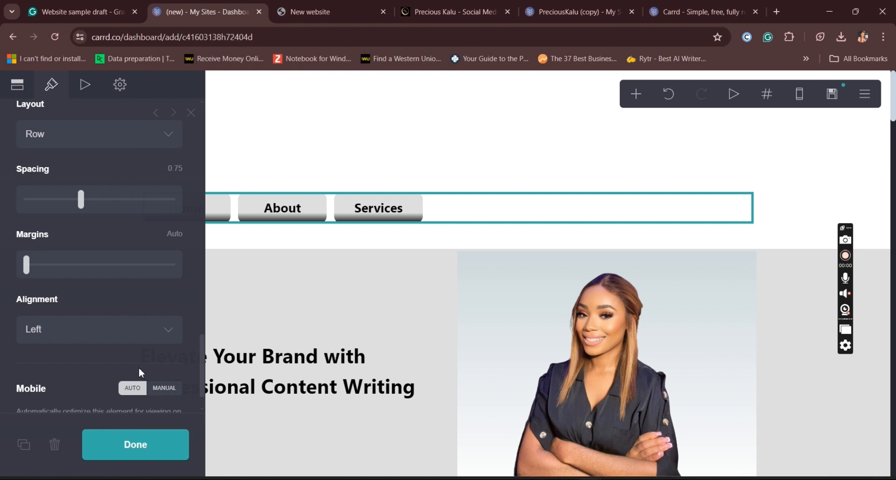
{"action": "left_click", "coordinate": [22, 447]}
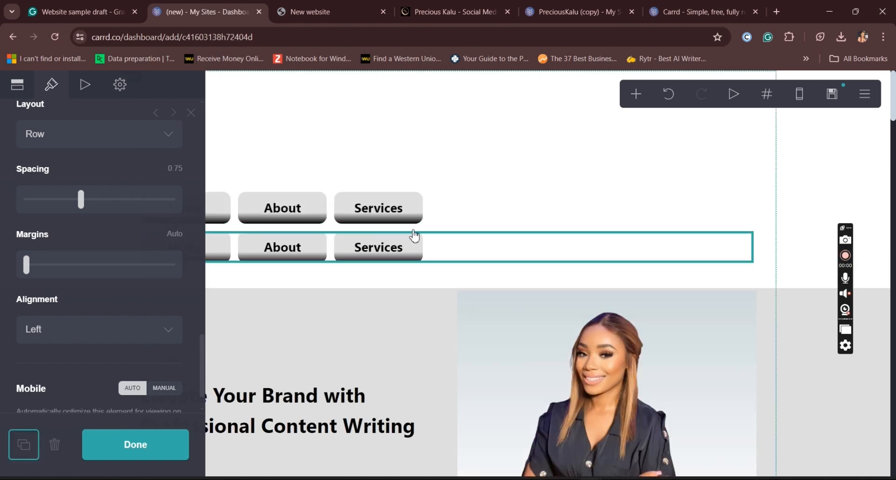
{"action": "left_click_drag", "start_coordinate": [412, 245], "coordinate": [456, 216]}
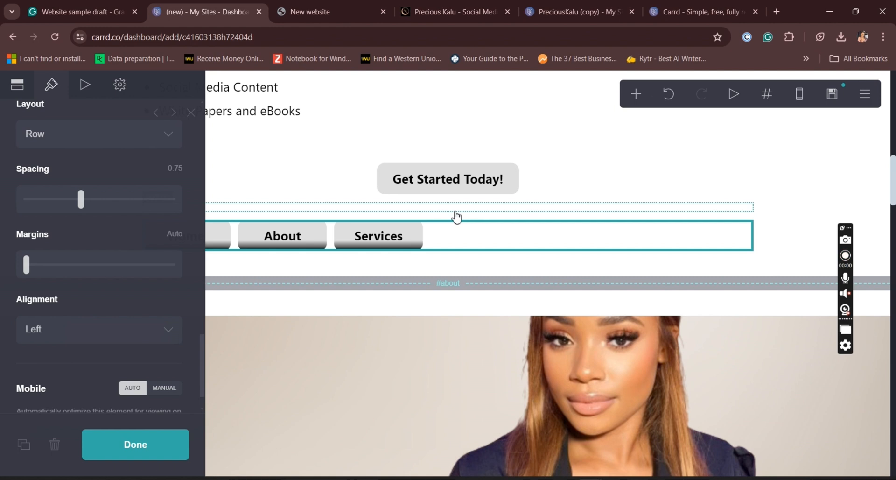
Duplicate the divider between the "Get Started Today!" button and the copied navigation buttons
{"action": "left_click", "coordinate": [456, 211]}
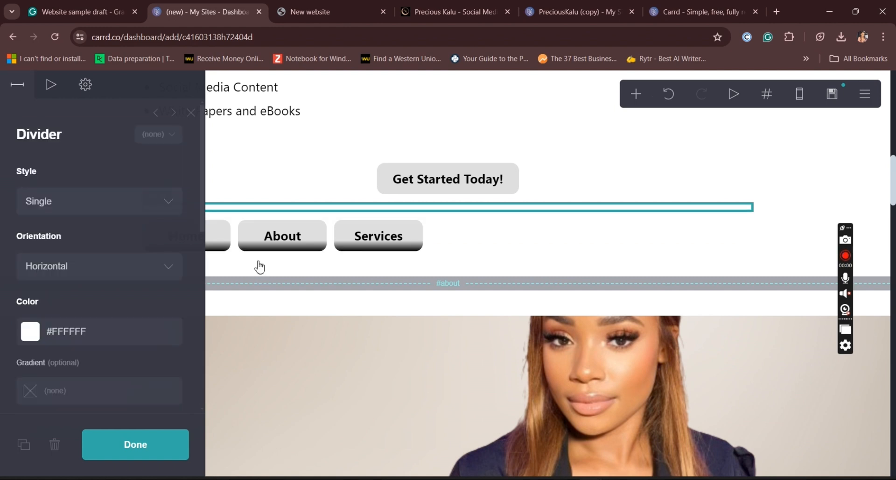
{"action": "left_click", "coordinate": [23, 445]}
{"action": "scroll", "coordinate": [297, 279], "scroll_direction": "up", "scroll_amount": 1}
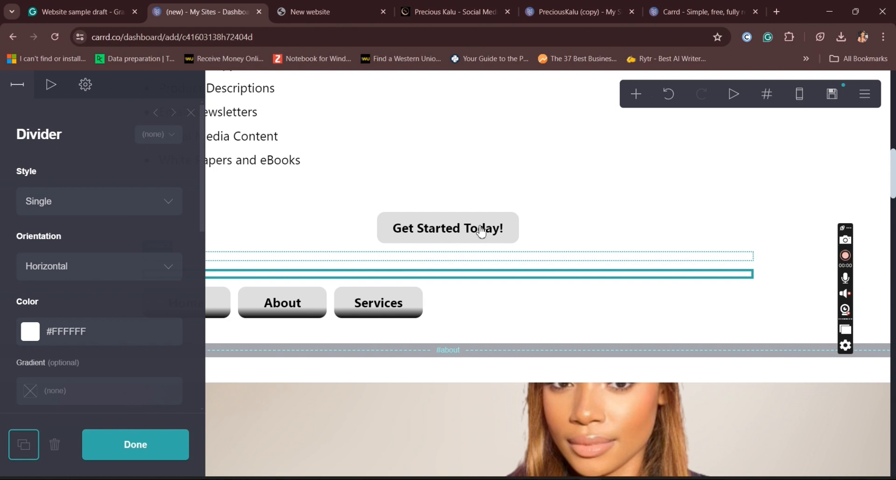
Add a Section Break control below the duplicated divider, above the copied navigation buttons
{"action": "left_click", "coordinate": [634, 94]}
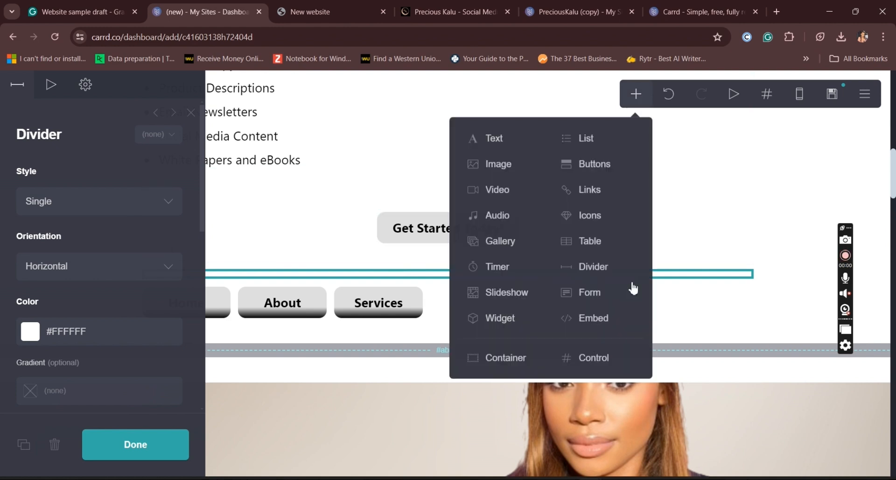
{"action": "left_click", "coordinate": [602, 357]}
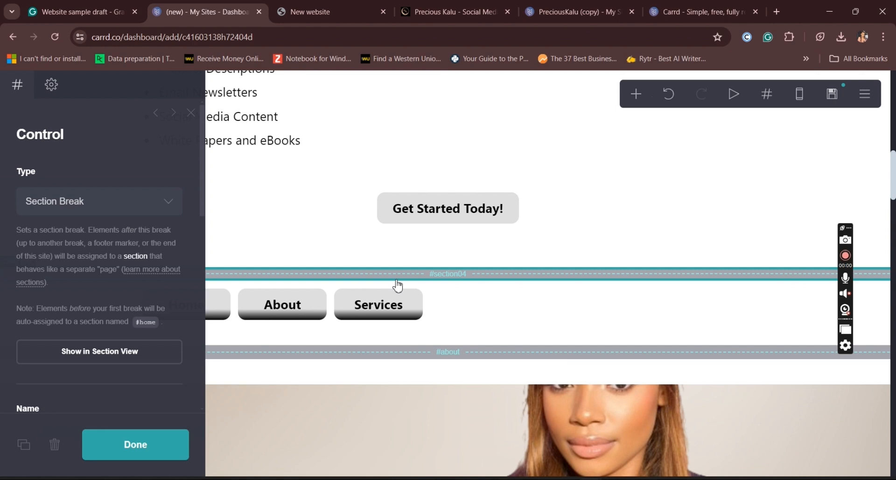
{"action": "key", "text": "Escape"}
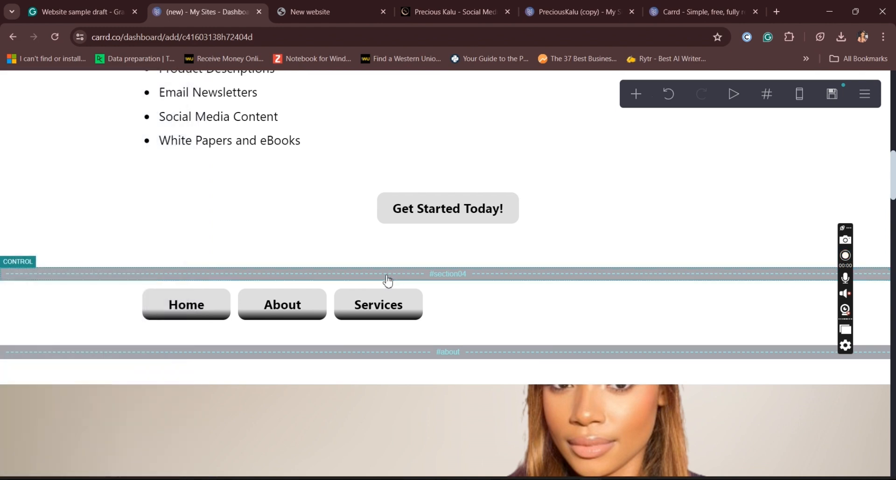
Add a divider between the new section break and the copied Home, About and Services buttons
{"action": "left_click", "coordinate": [382, 274]}
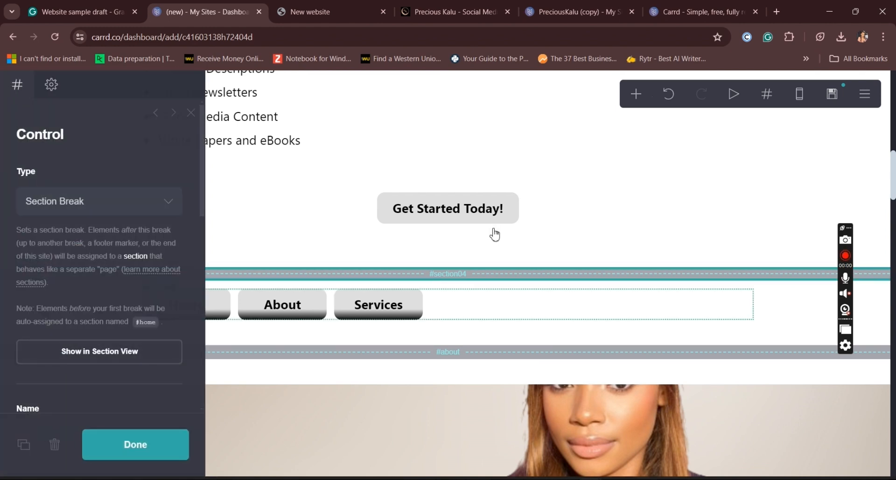
{"action": "left_click", "coordinate": [635, 95]}
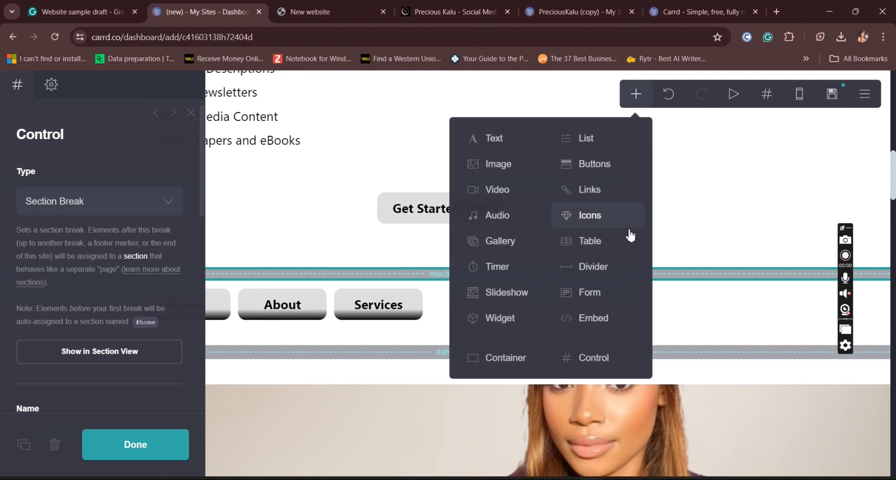
{"action": "left_click", "coordinate": [583, 274]}
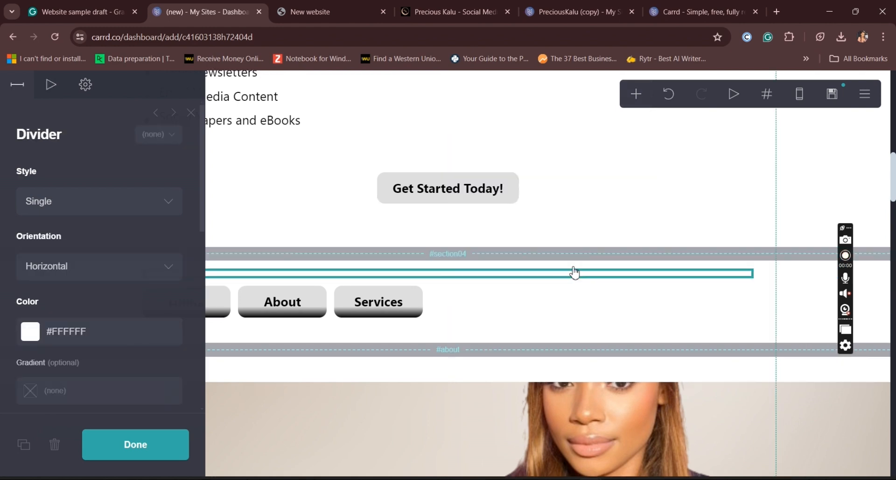
Switch the editor to the mobile view to check the copied navigation buttons
{"action": "left_click", "coordinate": [295, 303]}
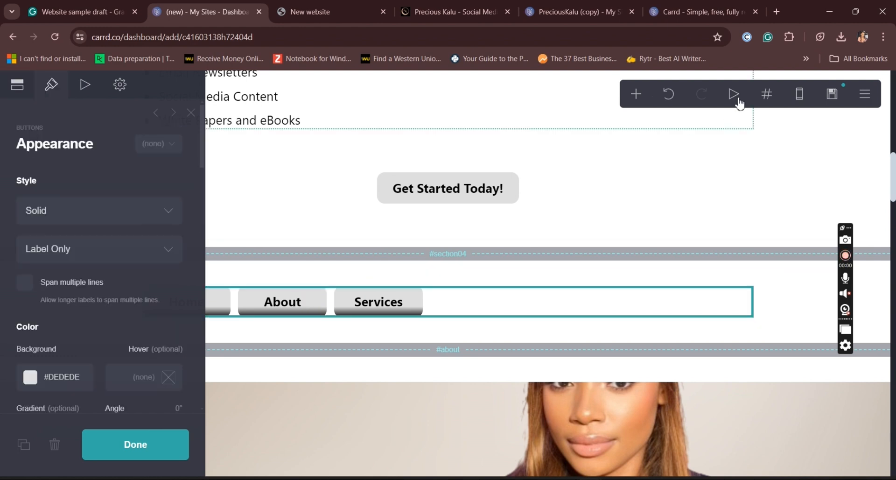
{"action": "left_click", "coordinate": [799, 96]}
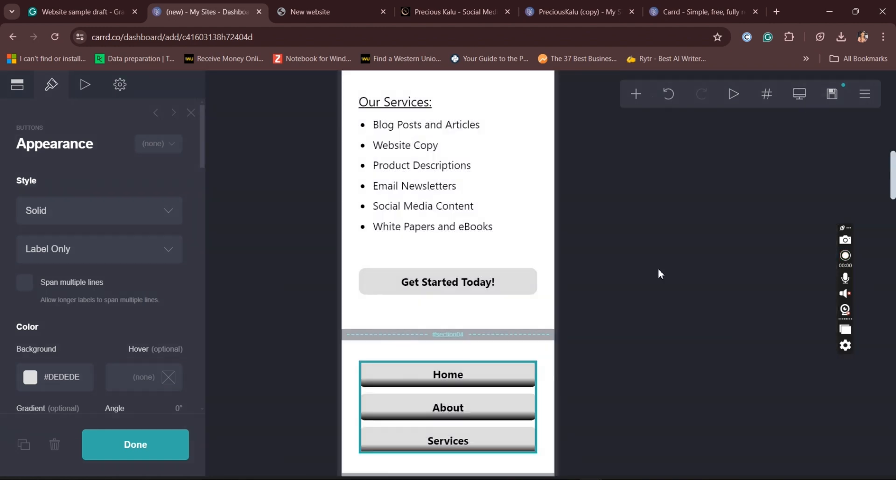
{"action": "scroll", "coordinate": [658, 268], "scroll_direction": "down", "scroll_amount": 3}
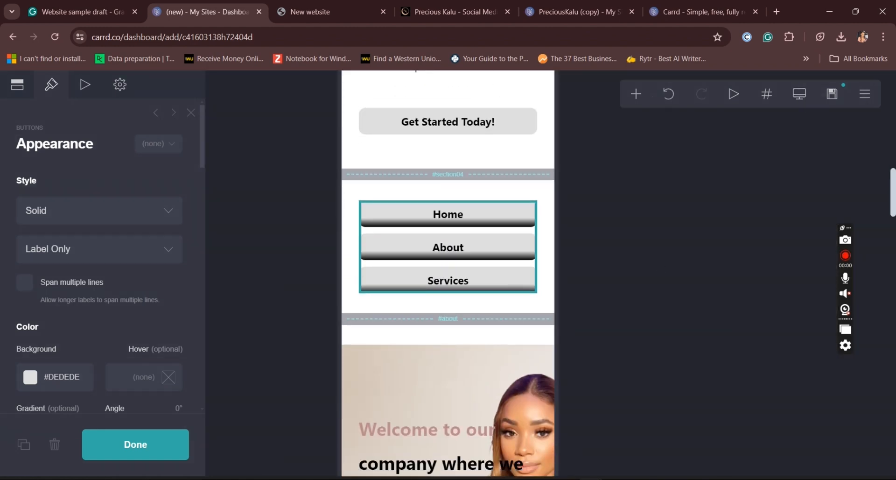
Name the section break above the copied navigation buttons "menu" and finish editing the control
{"action": "left_click", "coordinate": [376, 176]}
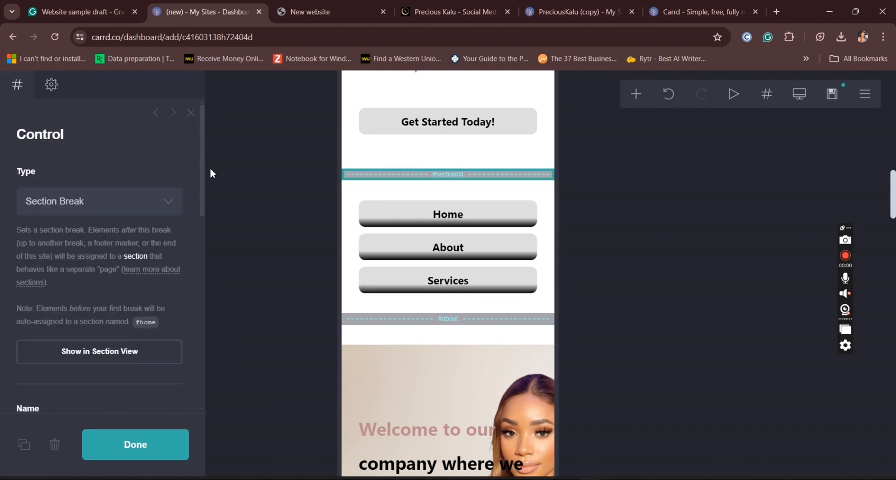
{"action": "left_click_drag", "start_coordinate": [200, 166], "coordinate": [54, 233]}
{"action": "type", "text": "menu"}
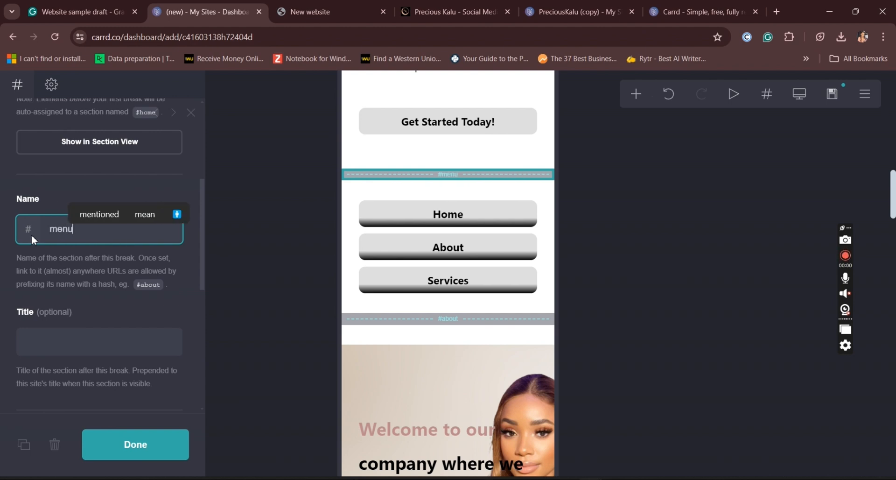
{"action": "left_click", "coordinate": [44, 194]}
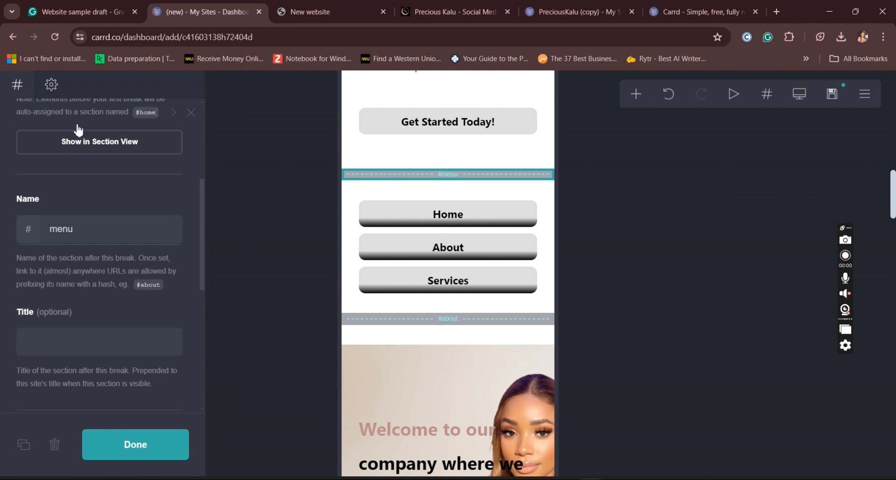
{"action": "left_click", "coordinate": [51, 85]}
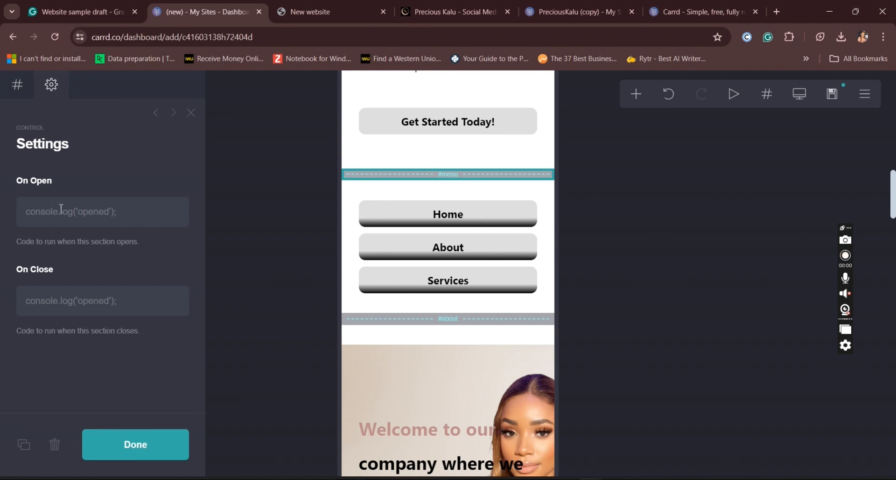
{"action": "left_click", "coordinate": [17, 86]}
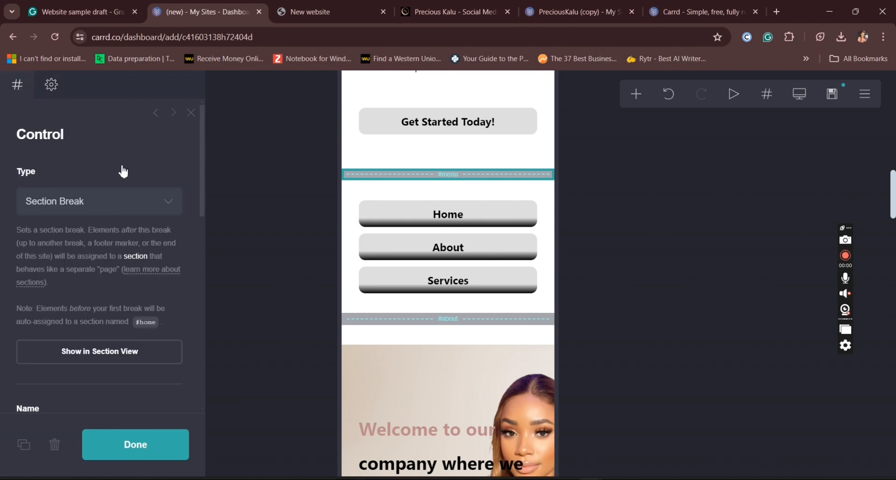
{"action": "left_click", "coordinate": [160, 456]}
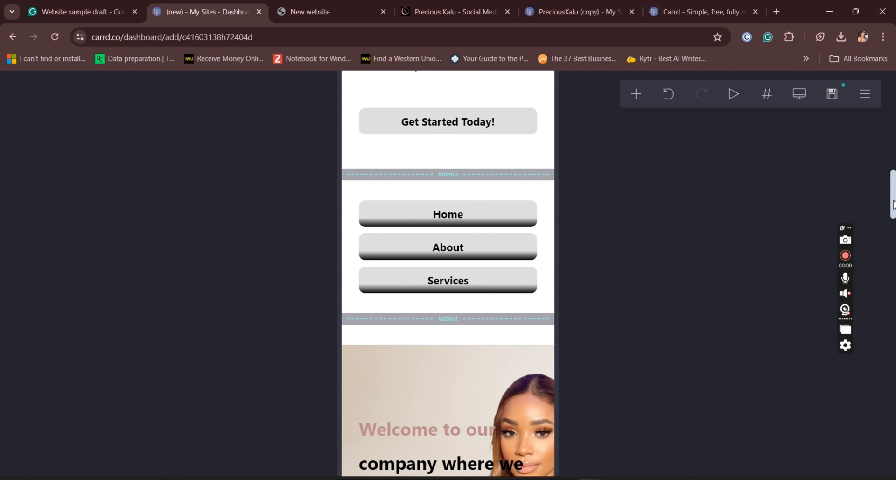
Review the page's mobile layout from the menu section down to the blog post section, and return to the desktop view
{"action": "scroll", "coordinate": [894, 204], "scroll_direction": "down", "scroll_amount": 3}
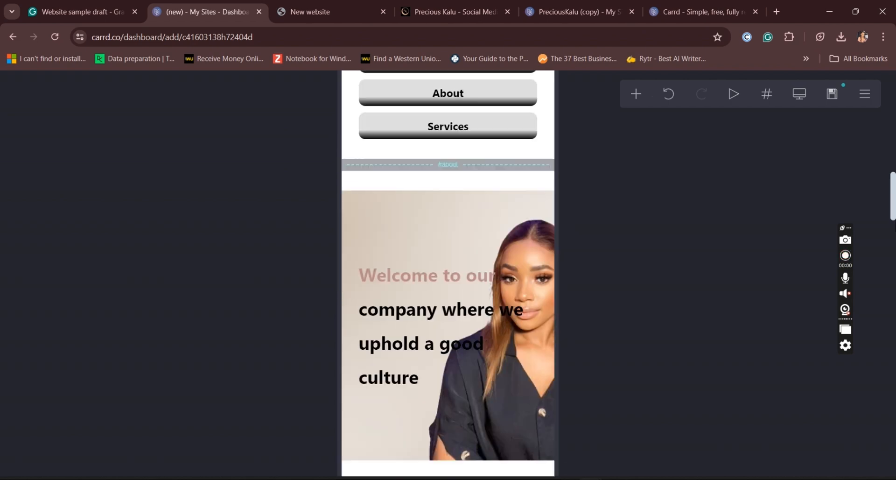
{"action": "scroll", "coordinate": [893, 204], "scroll_direction": "down", "scroll_amount": 7}
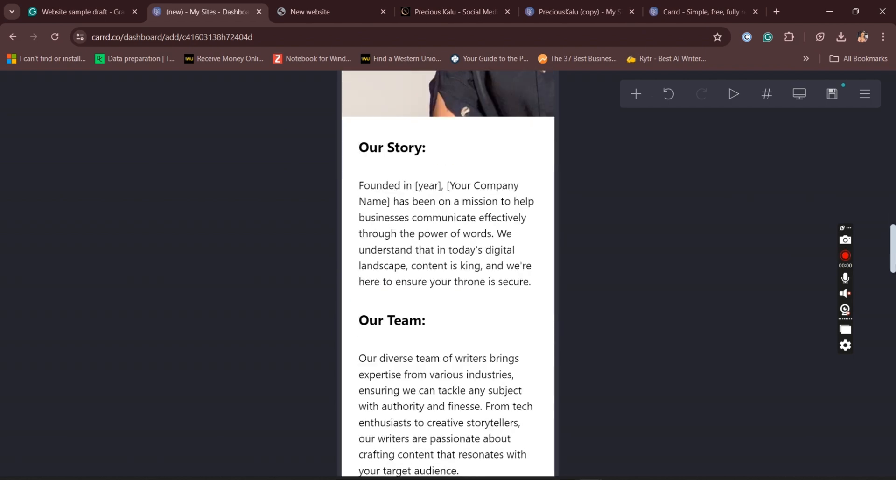
{"action": "scroll", "coordinate": [448, 275], "scroll_direction": "down", "scroll_amount": 11}
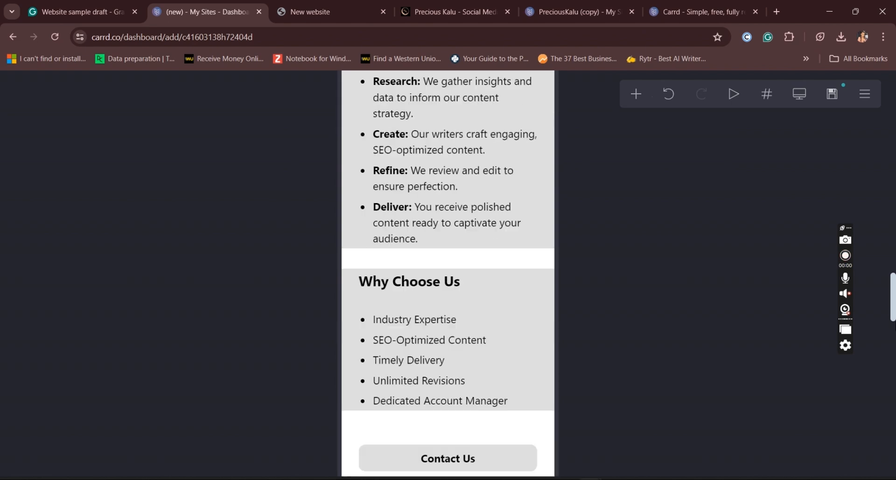
{"action": "scroll", "coordinate": [448, 275], "scroll_direction": "down", "scroll_amount": 10}
{"action": "scroll", "coordinate": [448, 276], "scroll_direction": "down", "scroll_amount": 5}
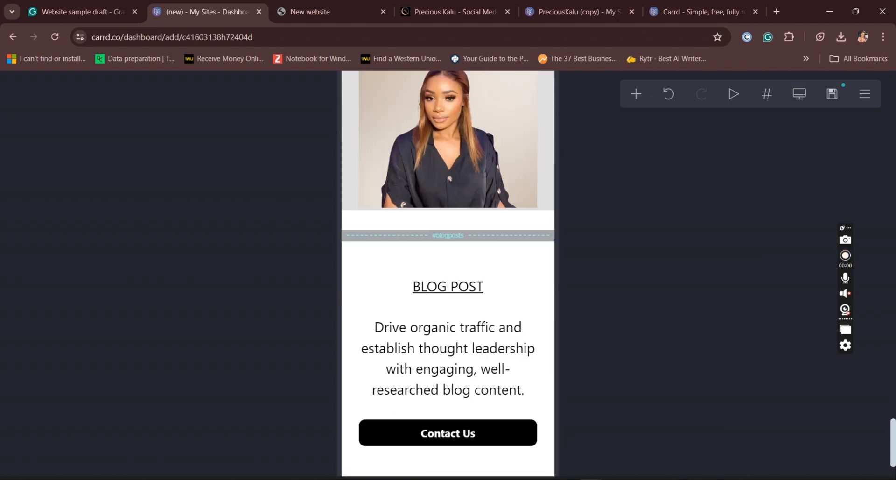
{"action": "scroll", "coordinate": [880, 254], "scroll_direction": "up", "scroll_amount": 20}
{"action": "left_click_drag", "start_coordinate": [895, 150], "coordinate": [895, 87]}
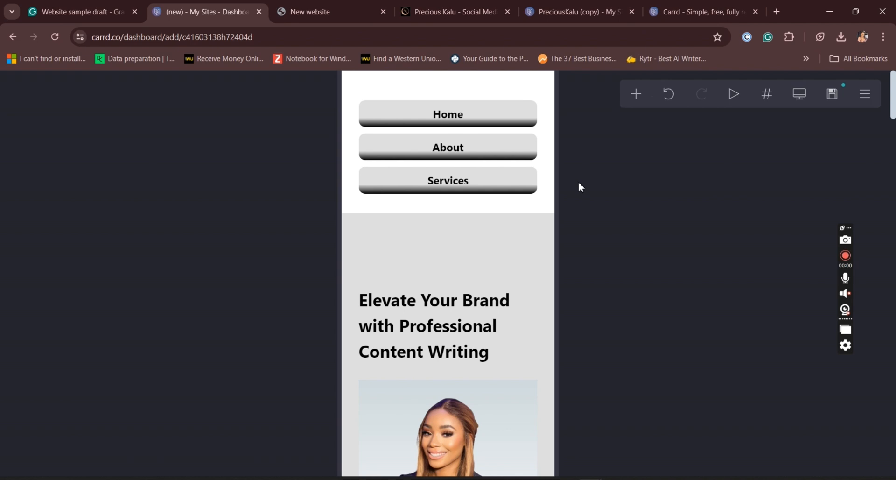
{"action": "left_click", "coordinate": [798, 103]}
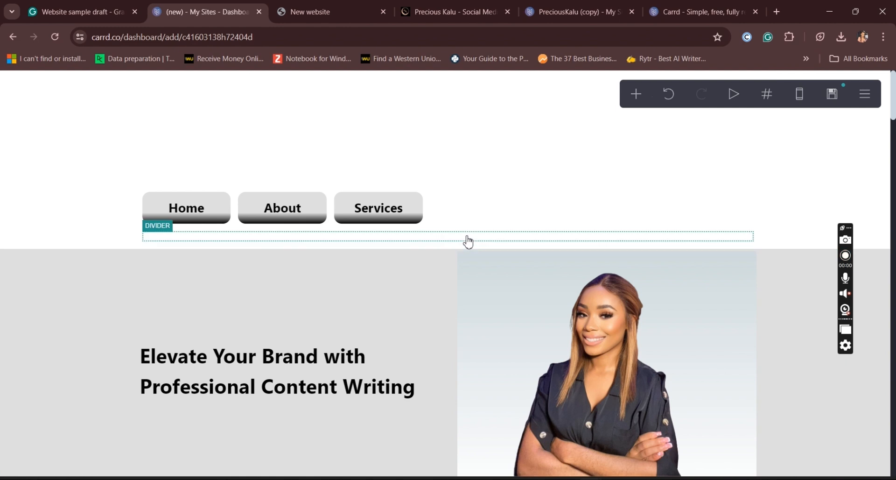
Add an Icons element directly below the divider under the top Home, About and Services buttons
{"action": "left_click", "coordinate": [470, 182]}
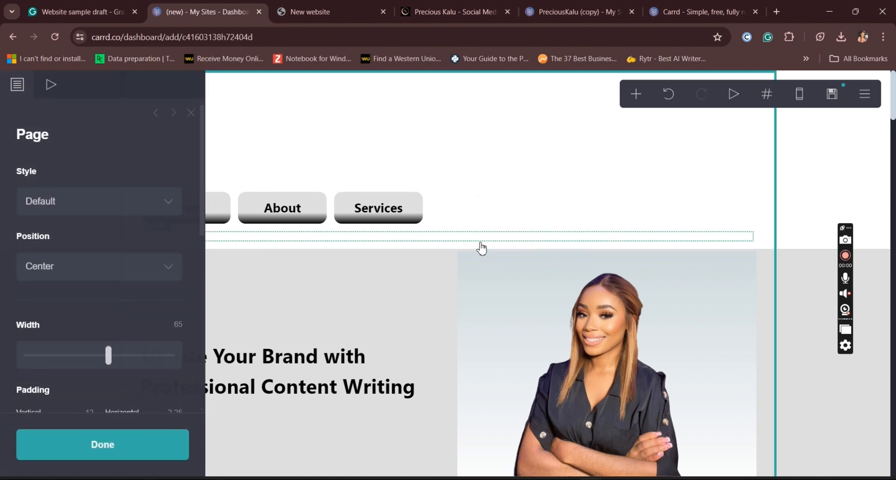
{"action": "left_click", "coordinate": [468, 243]}
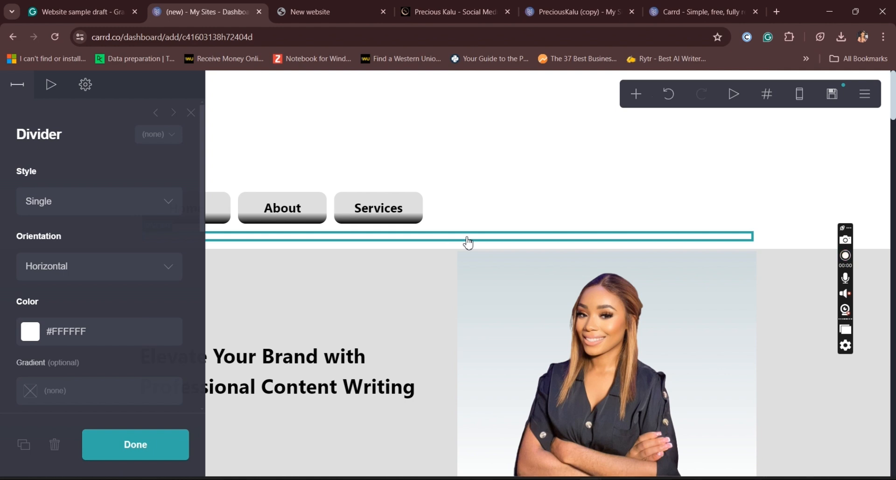
{"action": "left_click", "coordinate": [635, 94]}
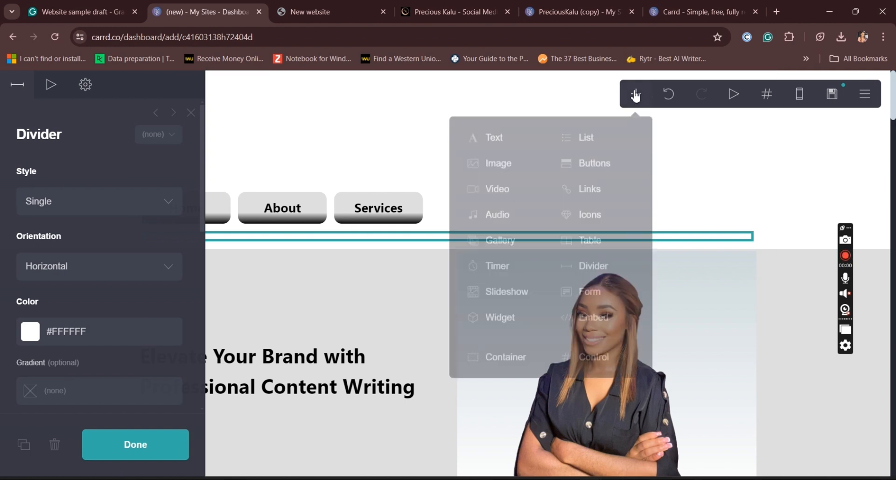
{"action": "left_click", "coordinate": [598, 220]}
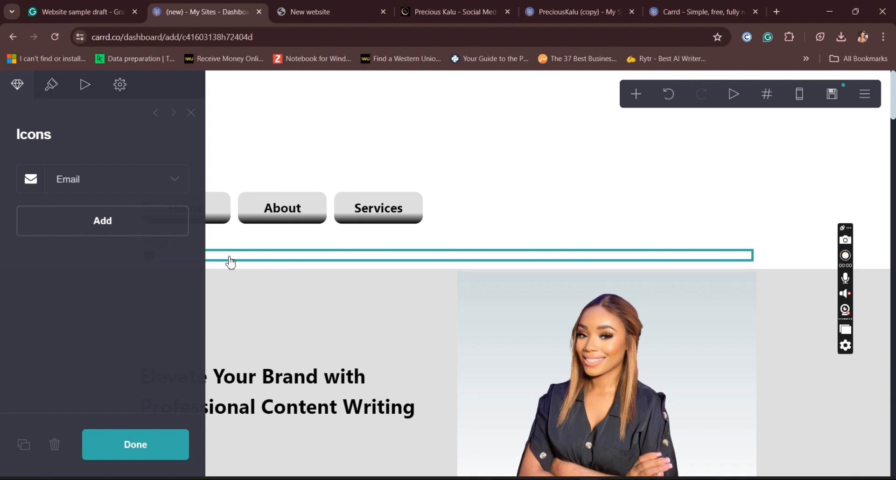
Set the alignment of the new Icons element to Right
{"action": "left_click", "coordinate": [51, 87]}
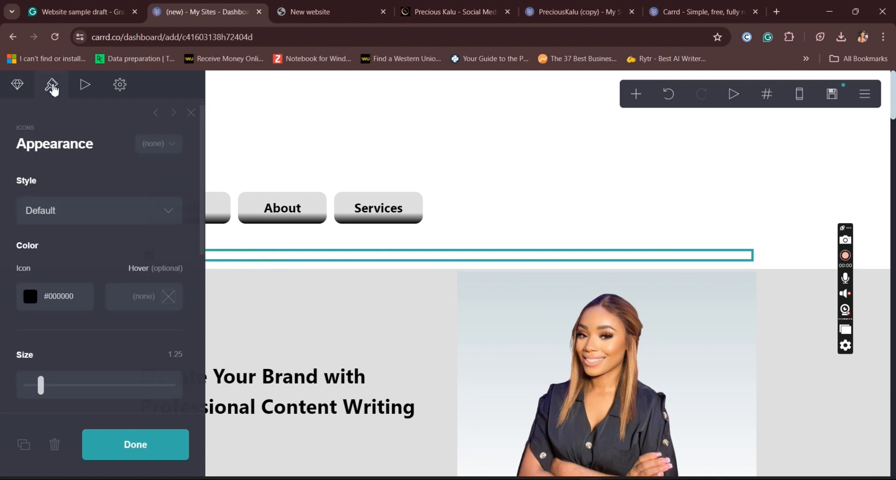
{"action": "left_click_drag", "start_coordinate": [200, 140], "coordinate": [204, 260]}
{"action": "scroll", "coordinate": [148, 296], "scroll_direction": "down", "scroll_amount": 1}
{"action": "left_click", "coordinate": [143, 307]}
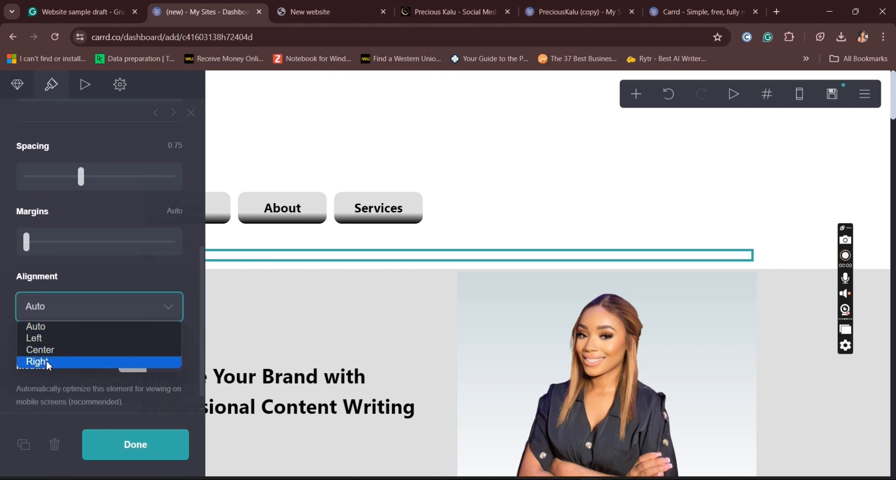
{"action": "left_click", "coordinate": [46, 361]}
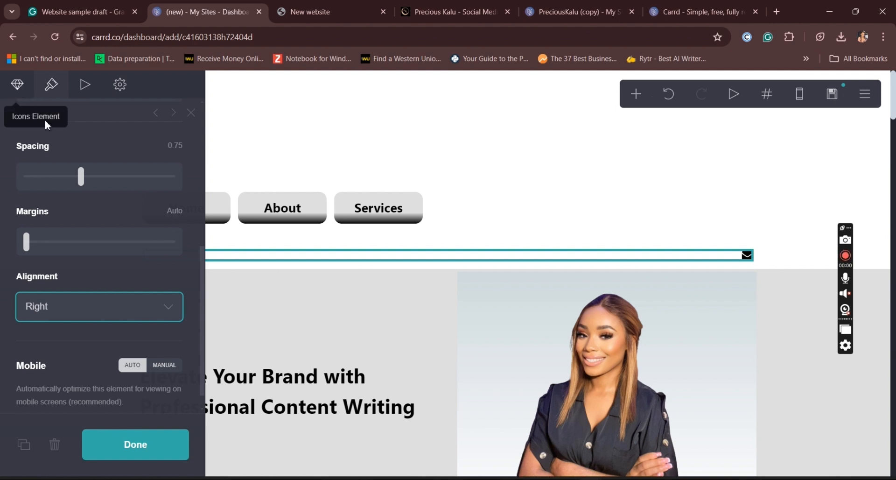
Change the email icon's type to the bold Menu symbol instead of Email, after trying Menu (Light)
{"action": "left_click", "coordinate": [19, 87]}
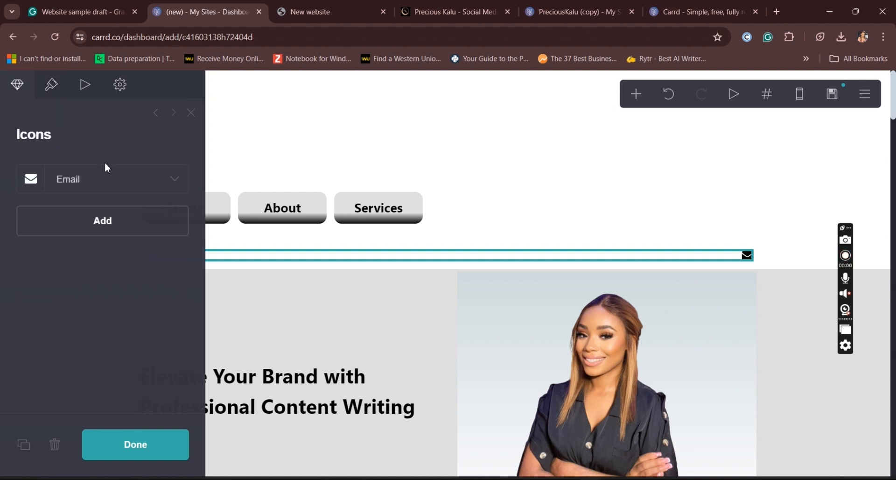
{"action": "left_click", "coordinate": [83, 189]}
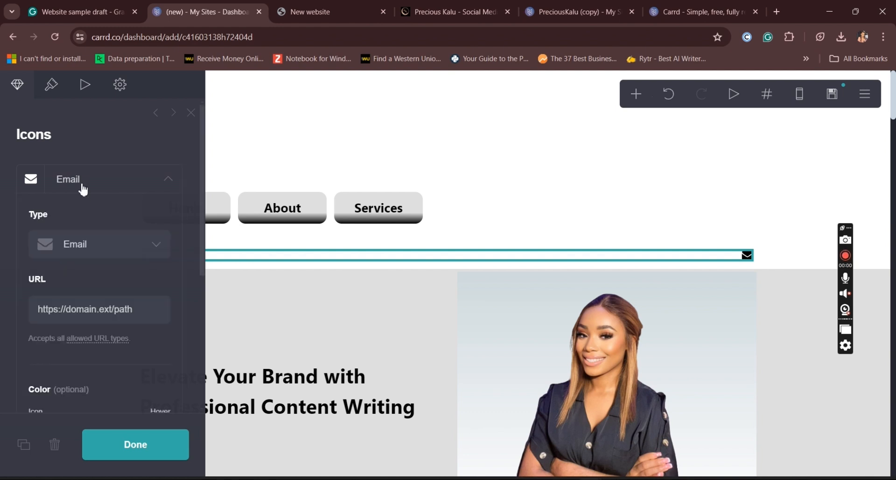
{"action": "left_click", "coordinate": [98, 253]}
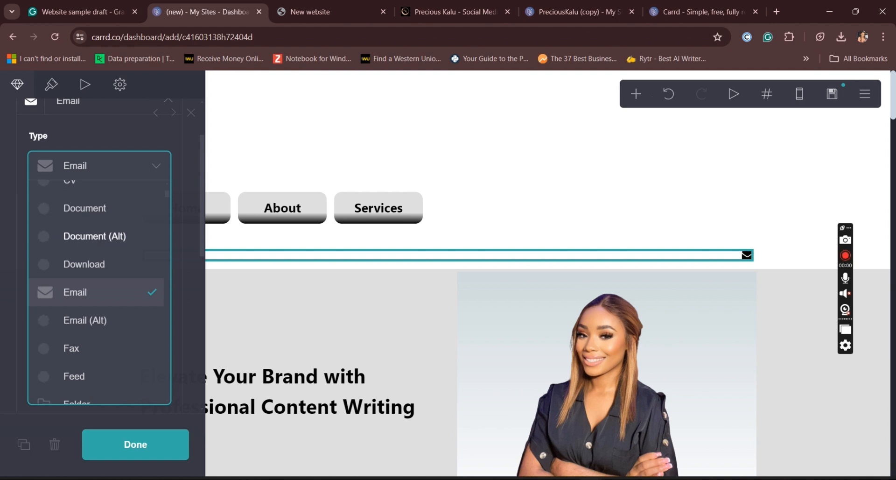
{"action": "scroll", "coordinate": [96, 292], "scroll_direction": "up", "scroll_amount": 5}
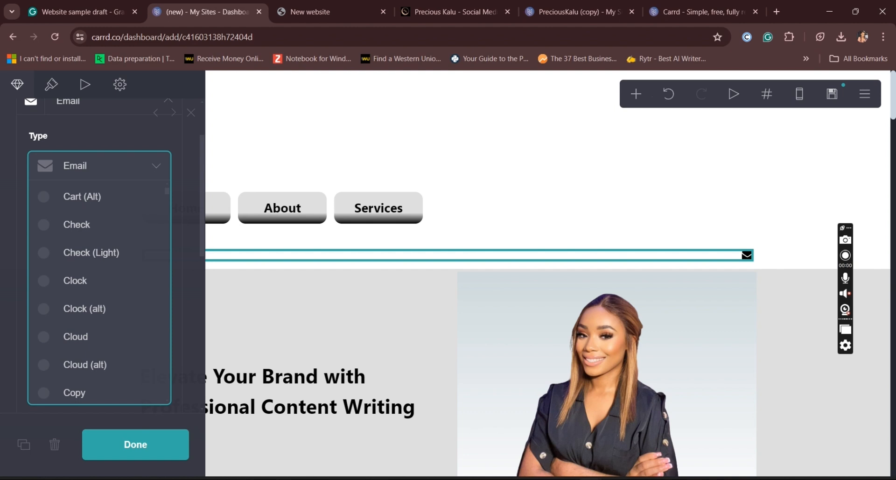
{"action": "scroll", "coordinate": [96, 291], "scroll_direction": "up", "scroll_amount": 5}
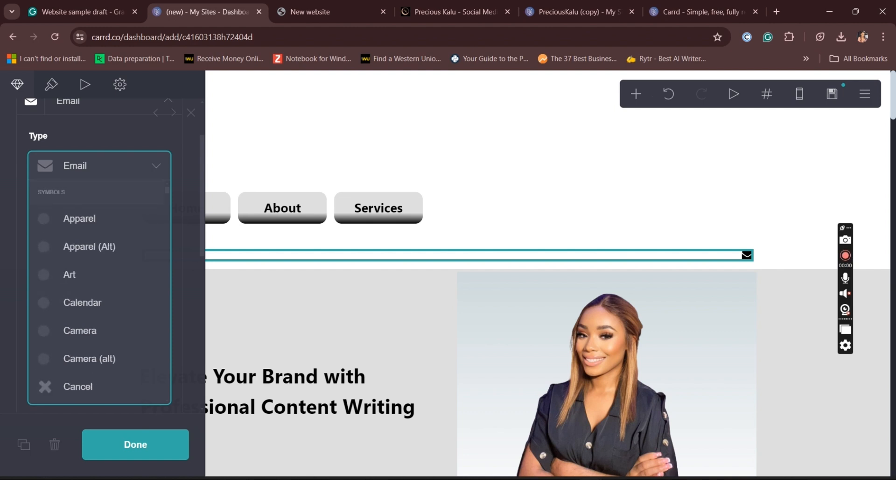
{"action": "scroll", "coordinate": [95, 292], "scroll_direction": "down", "scroll_amount": 5}
{"action": "scroll", "coordinate": [96, 292], "scroll_direction": "down", "scroll_amount": 10}
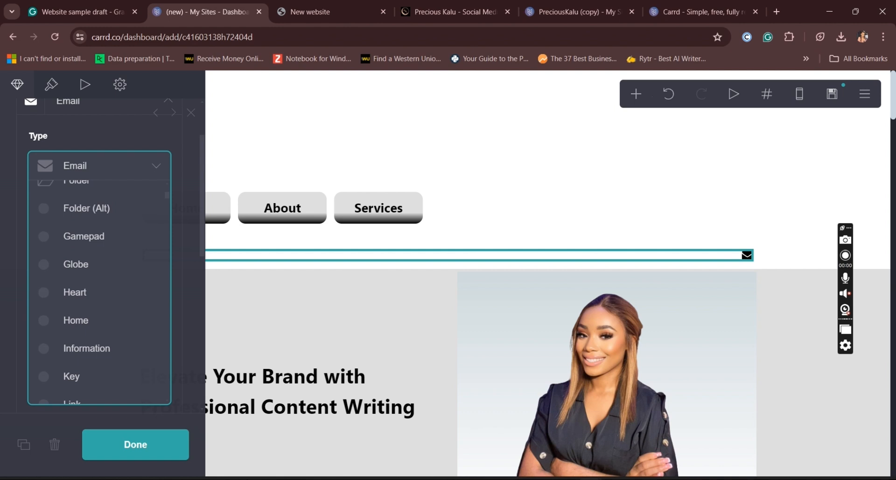
{"action": "scroll", "coordinate": [99, 289], "scroll_direction": "down", "scroll_amount": 3}
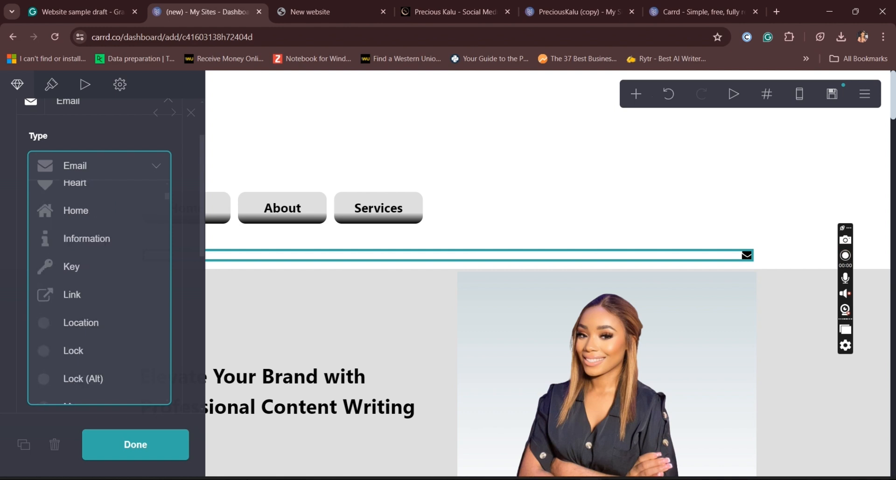
{"action": "scroll", "coordinate": [119, 314], "scroll_direction": "down", "scroll_amount": 3}
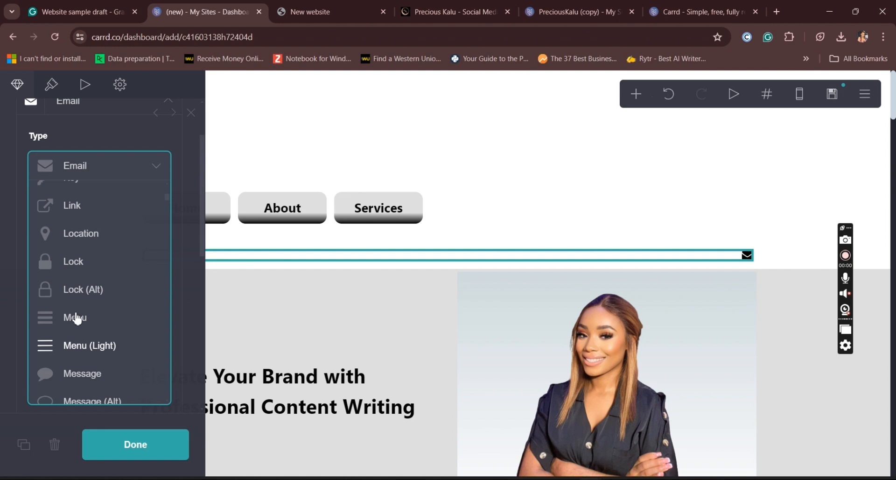
{"action": "left_click", "coordinate": [52, 355]}
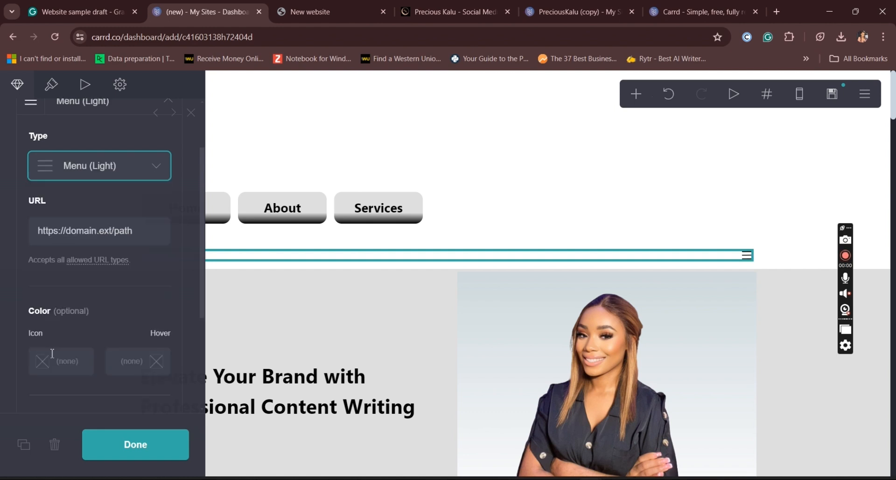
{"action": "left_click", "coordinate": [119, 166]}
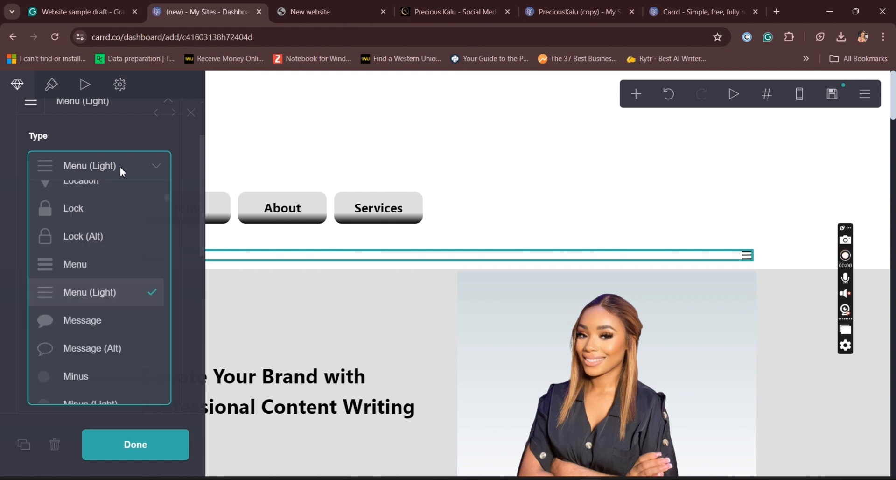
{"action": "left_click", "coordinate": [72, 266]}
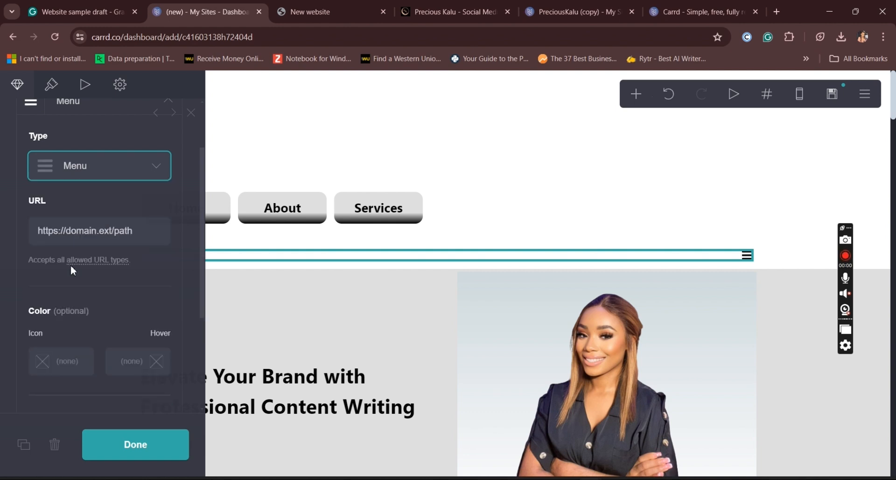
Increase the menu icon's size to 2.25
{"action": "left_click", "coordinate": [55, 86]}
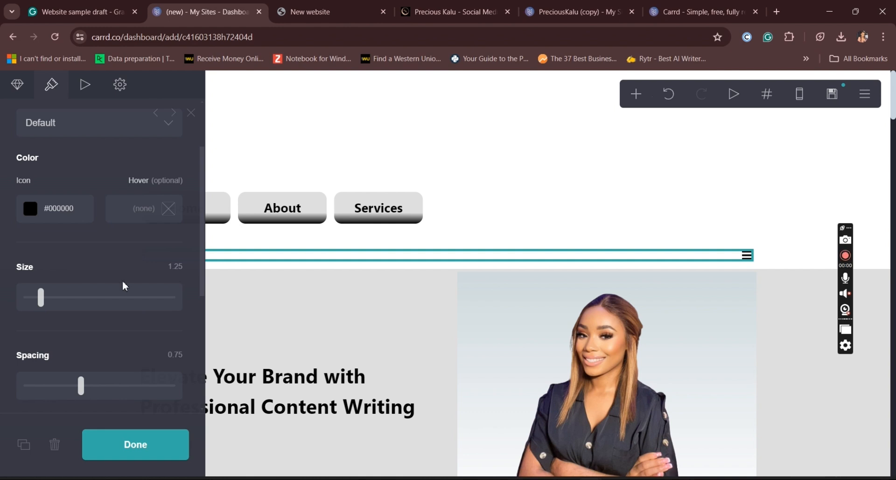
{"action": "left_click", "coordinate": [47, 300]}
{"action": "left_click_drag", "start_coordinate": [47, 300], "coordinate": [66, 307]}
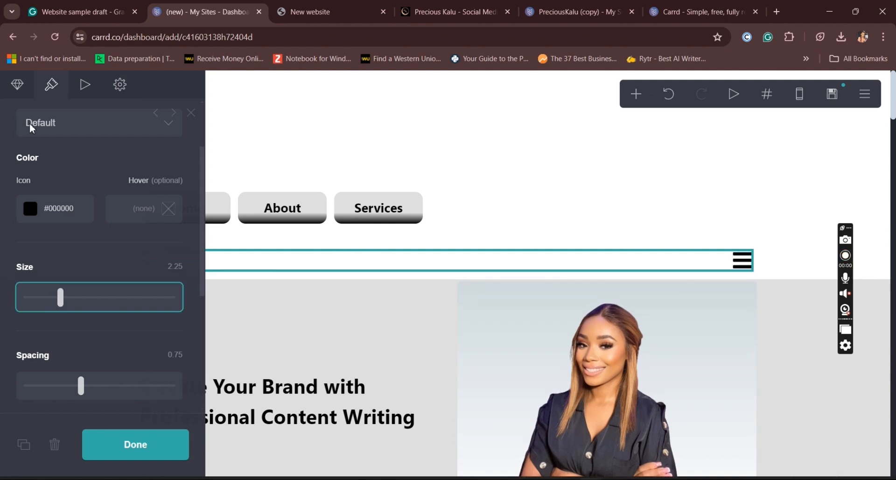
Link the menu icon to the menu section by setting its URL to #menu
{"action": "left_click", "coordinate": [19, 86]}
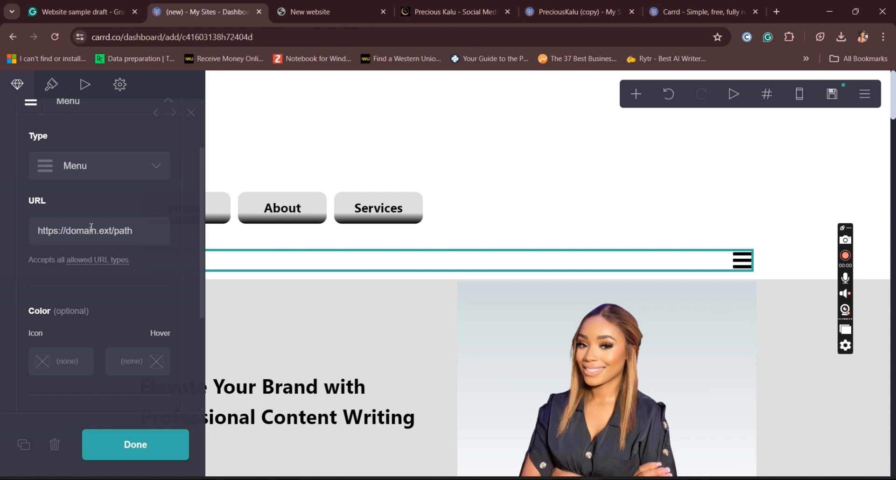
{"action": "left_click_drag", "start_coordinate": [139, 231], "coordinate": [23, 230]}
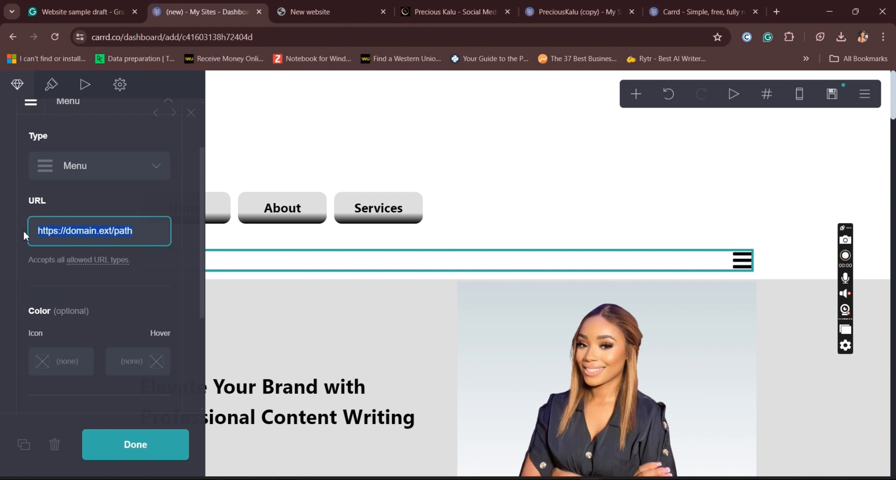
{"action": "type", "text": "@"}
{"action": "type", "text": "#"}
{"action": "type", "text": "m"}
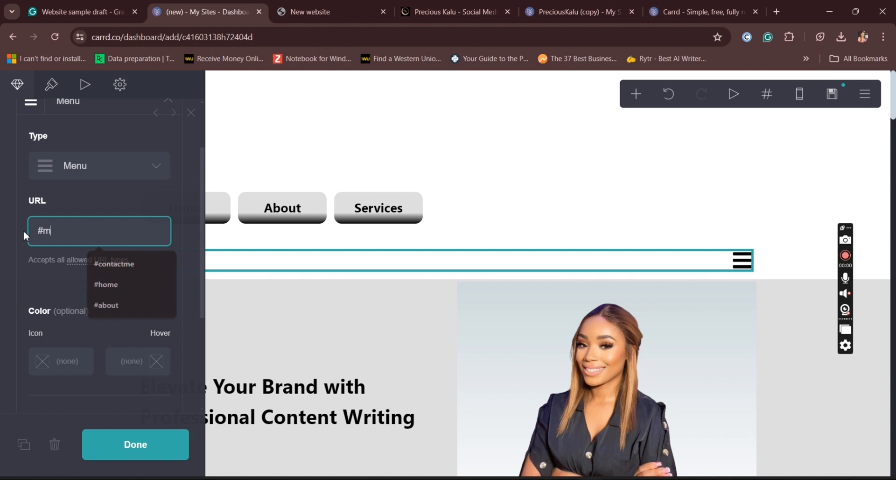
{"action": "type", "text": "enu"}
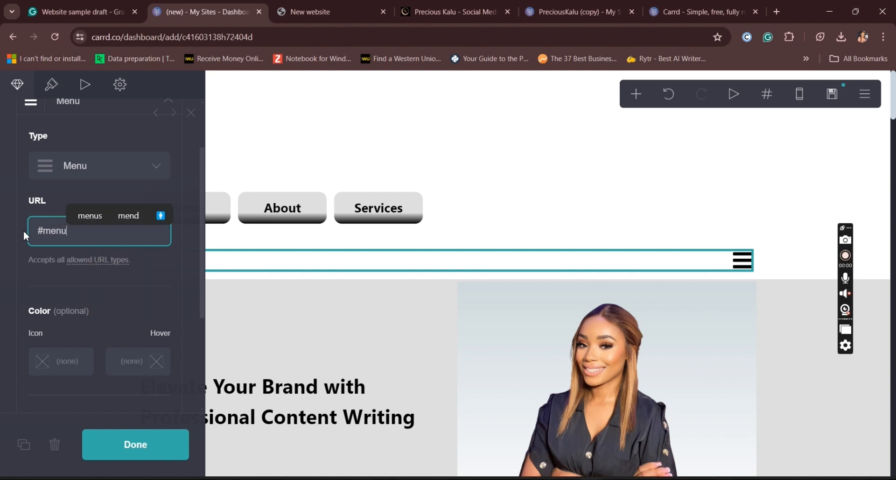
{"action": "left_click", "coordinate": [172, 266]}
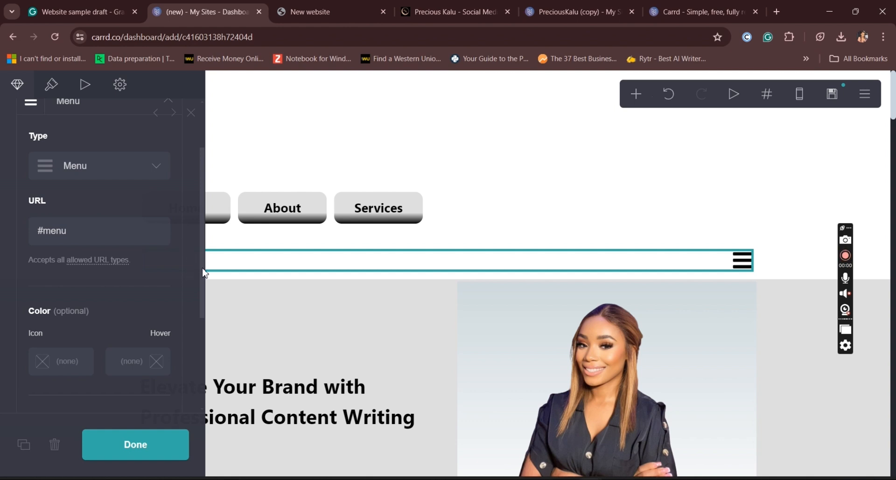
Set the menu icon element's visibility to Mobile Only and finish editing it
{"action": "scroll", "coordinate": [202, 269], "scroll_direction": "up", "scroll_amount": 2}
{"action": "scroll", "coordinate": [204, 246], "scroll_direction": "up", "scroll_amount": 2}
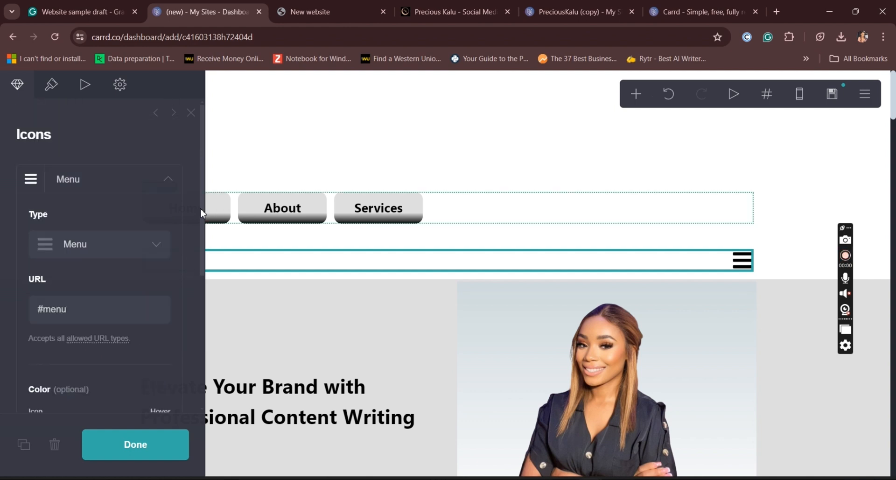
{"action": "scroll", "coordinate": [203, 238], "scroll_direction": "down", "scroll_amount": 3}
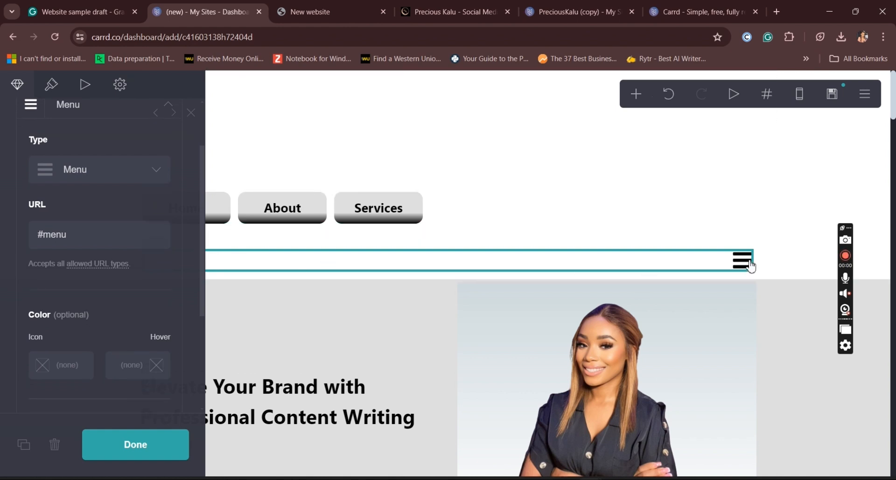
{"action": "left_click", "coordinate": [51, 87]}
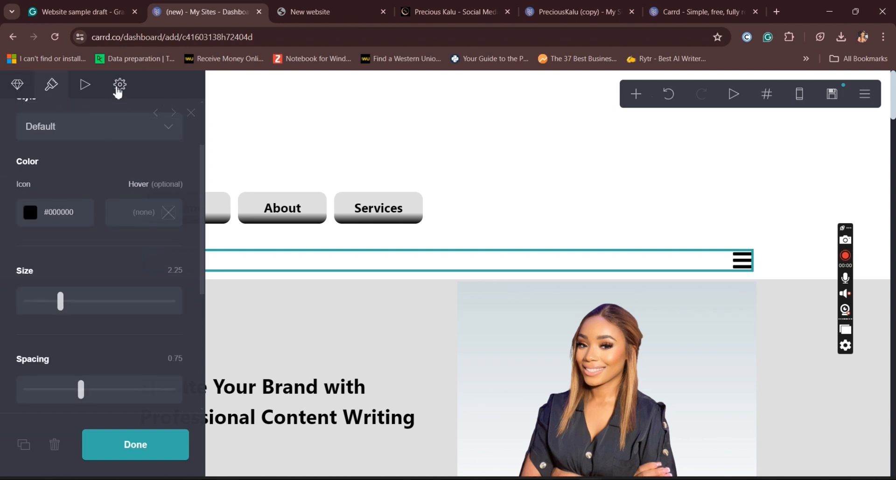
{"action": "left_click", "coordinate": [118, 87]}
{"action": "left_click_drag", "start_coordinate": [204, 217], "coordinate": [205, 346]}
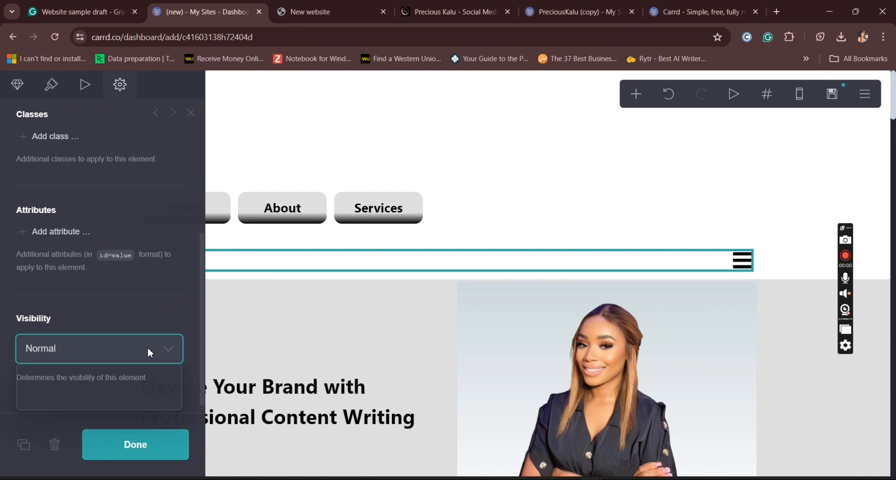
{"action": "left_click", "coordinate": [148, 347]}
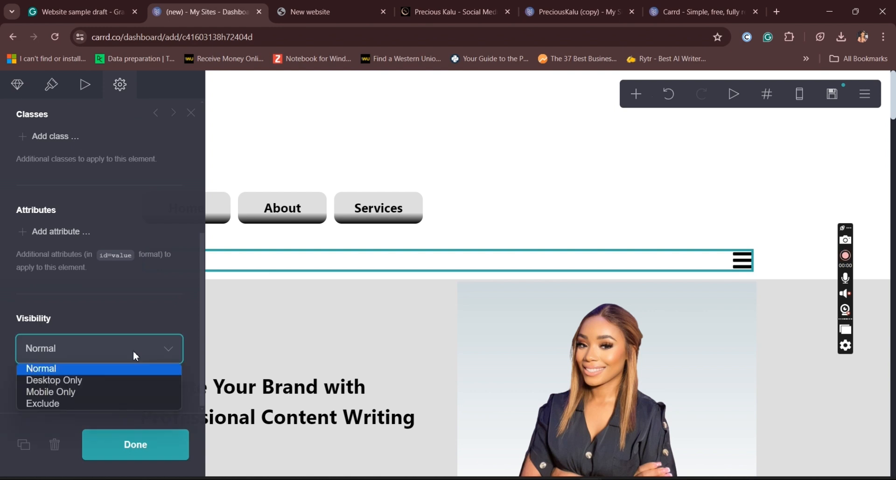
{"action": "left_click", "coordinate": [64, 395]}
{"action": "left_click", "coordinate": [124, 458]}
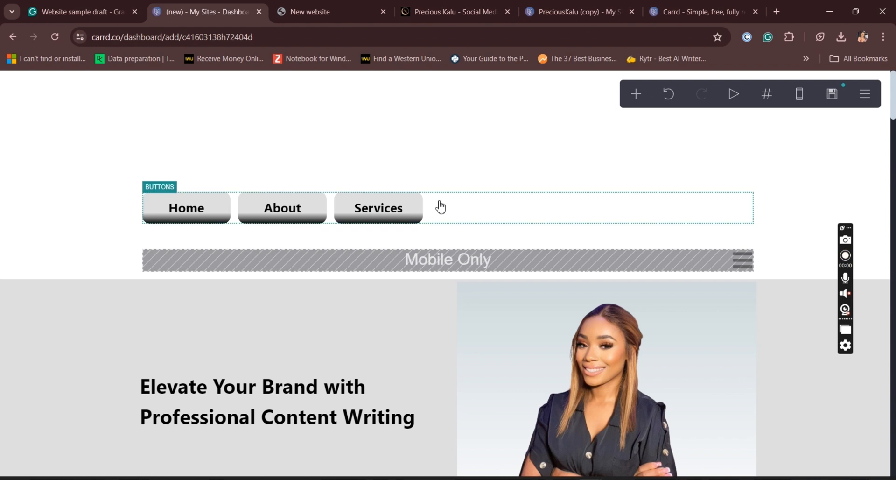
Set the visibility of the Home, About and Services button row above the menu icon to Desktop Only
{"action": "left_click", "coordinate": [441, 207]}
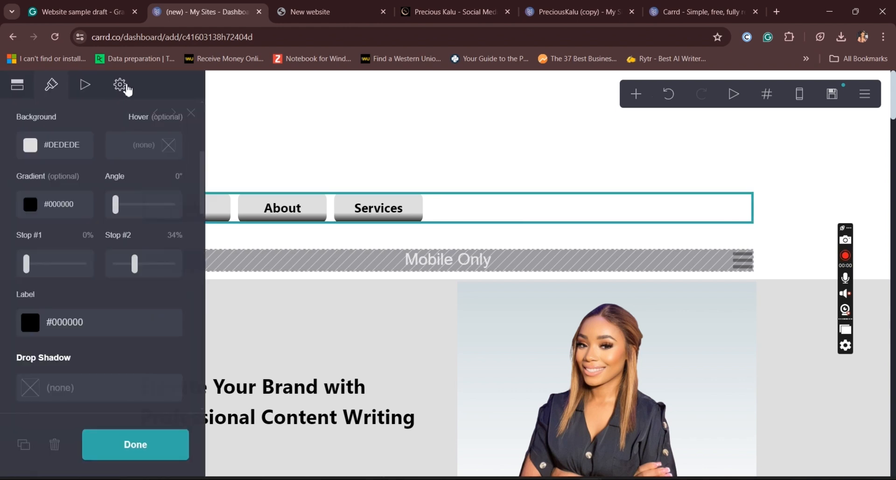
{"action": "left_click", "coordinate": [127, 86]}
{"action": "left_click", "coordinate": [170, 350]}
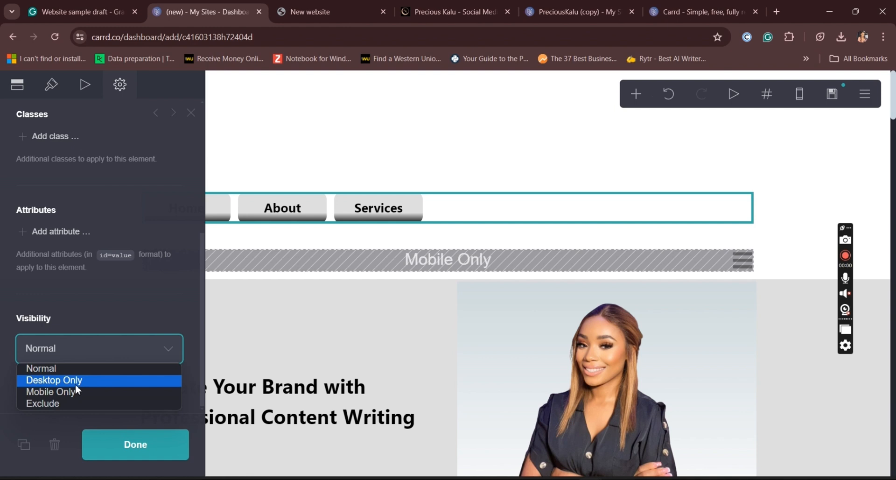
{"action": "left_click", "coordinate": [75, 381]}
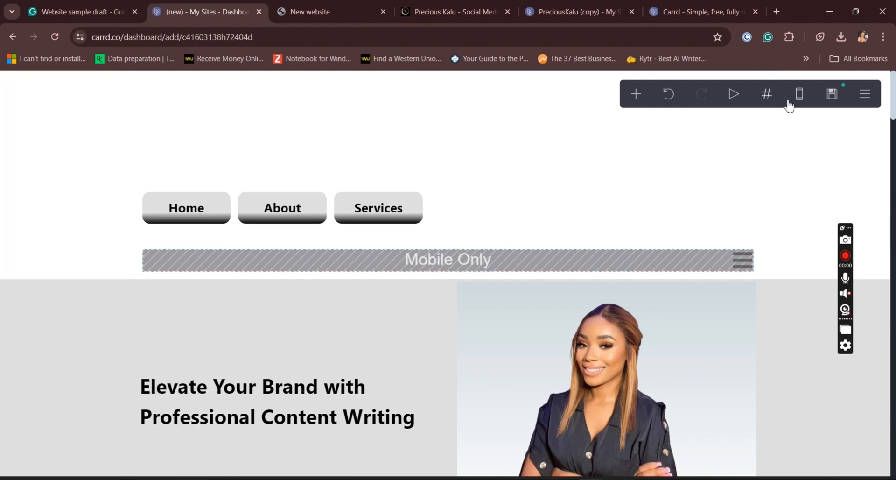
Check the mobile layout from the header to the #menu section, look at the live reference website, and return to the desktop layout
{"action": "left_click", "coordinate": [792, 106]}
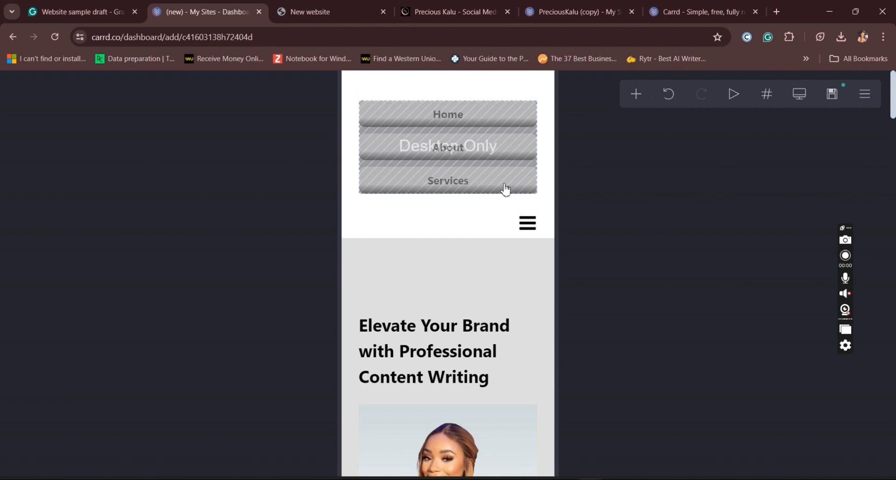
{"action": "mouse_move", "coordinate": [893, 95]}
{"action": "left_mouse_down"}
{"action": "mouse_move", "coordinate": [886, 153]}
{"action": "mouse_move", "coordinate": [895, 95]}
{"action": "left_mouse_up"}
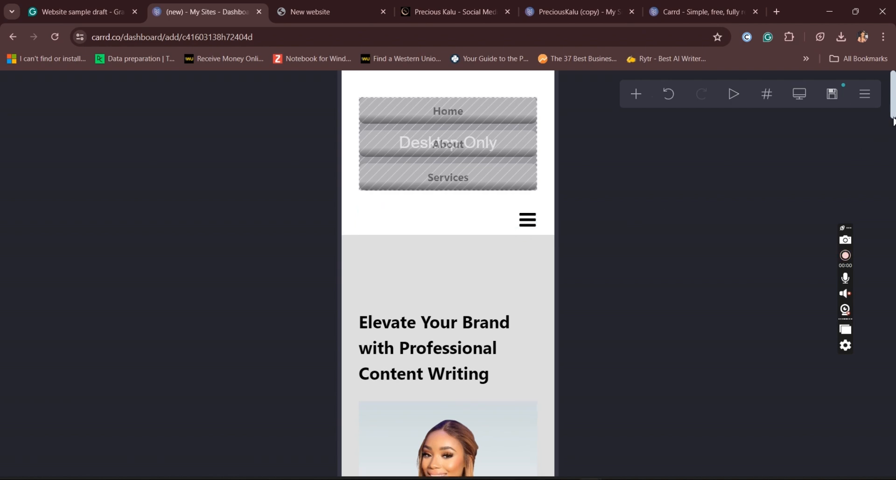
{"action": "scroll", "coordinate": [447, 273], "scroll_direction": "down", "scroll_amount": 15}
{"action": "scroll", "coordinate": [640, 239], "scroll_direction": "down", "scroll_amount": 3}
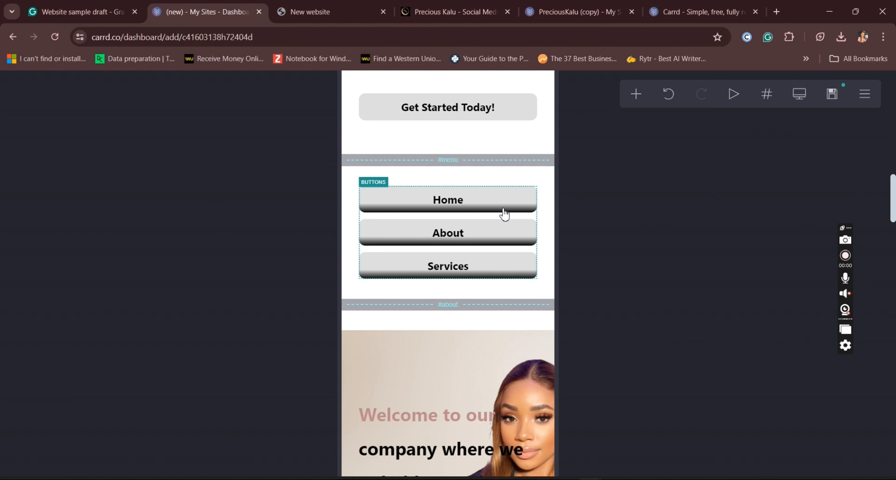
{"action": "left_click", "coordinate": [455, 5]}
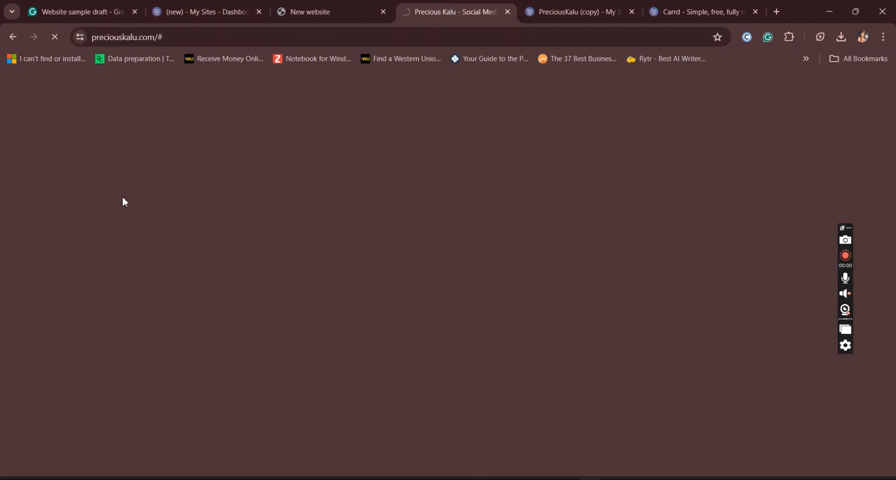
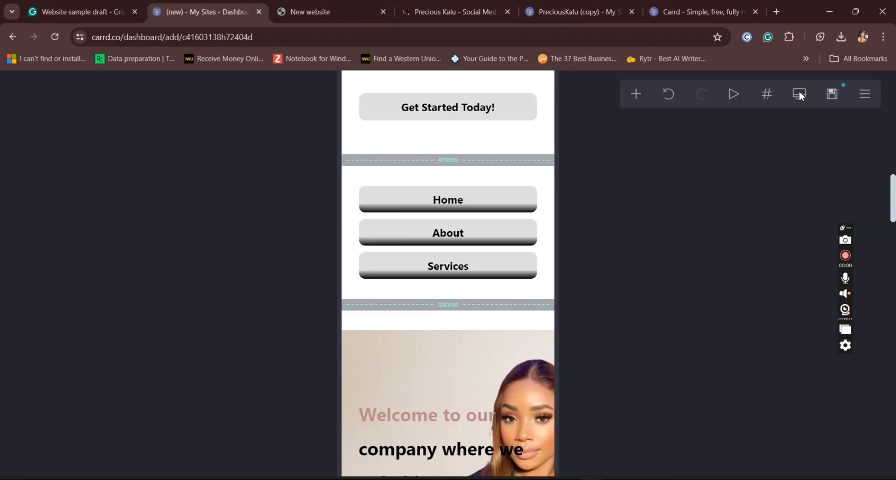
{"action": "left_click", "coordinate": [799, 94]}
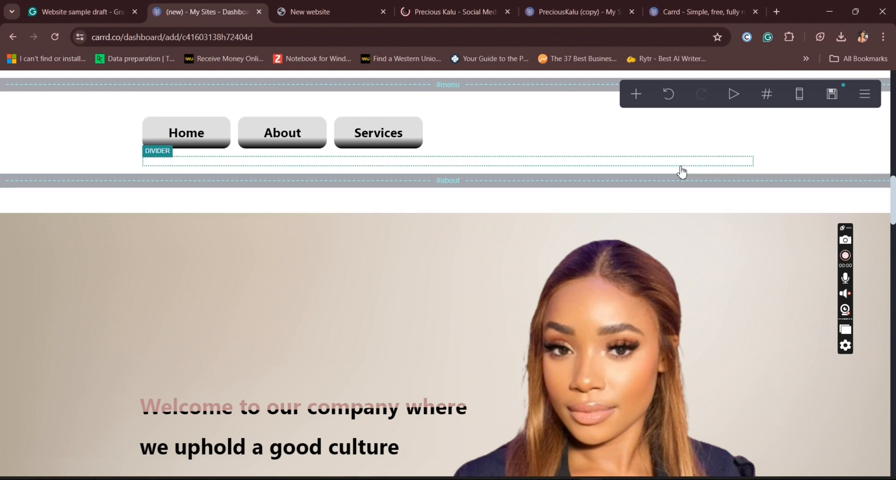
Add a Control element after the divider in the #menu section and set its type to Header Marker
{"action": "left_click", "coordinate": [537, 166]}
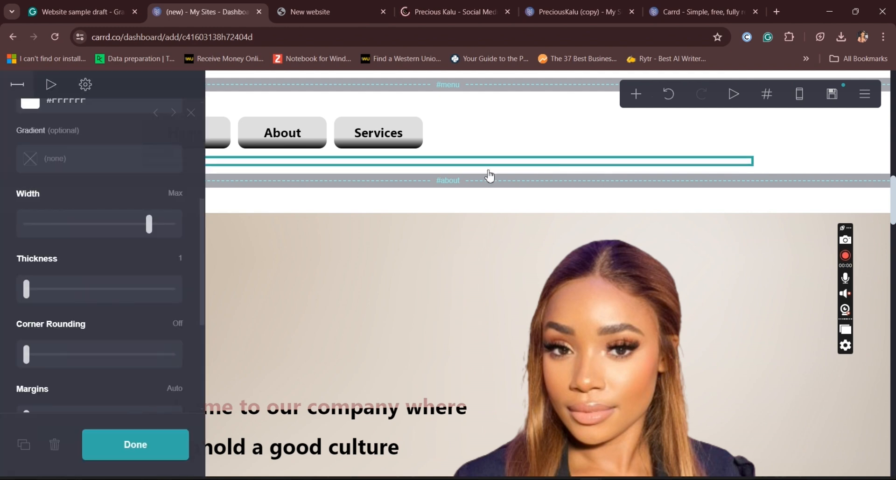
{"action": "left_click", "coordinate": [637, 101]}
{"action": "left_click", "coordinate": [588, 358]}
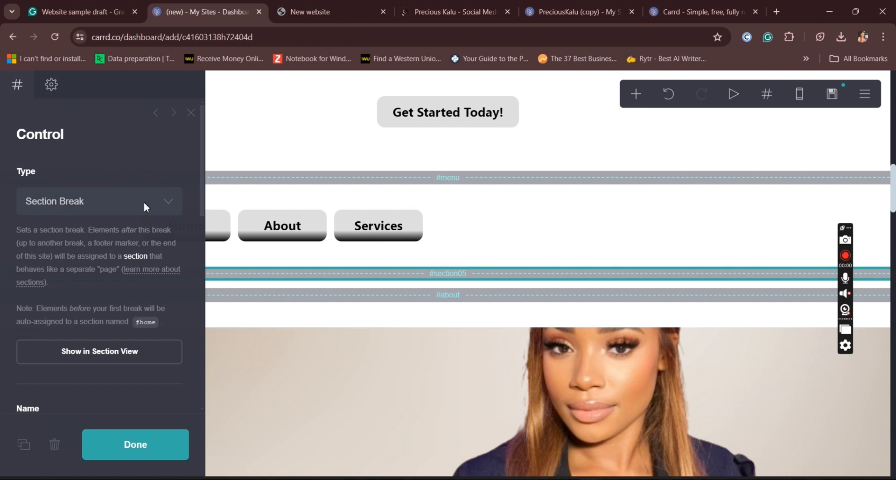
{"action": "left_click", "coordinate": [160, 204]}
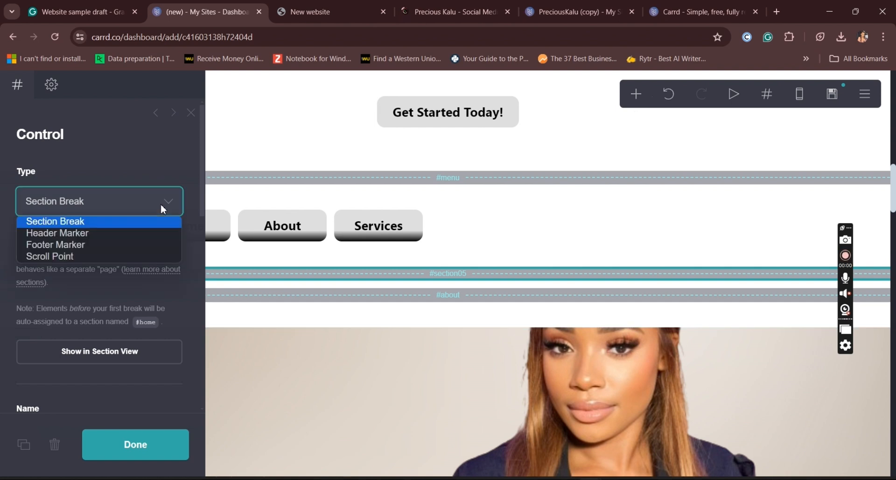
{"action": "left_click", "coordinate": [70, 238]}
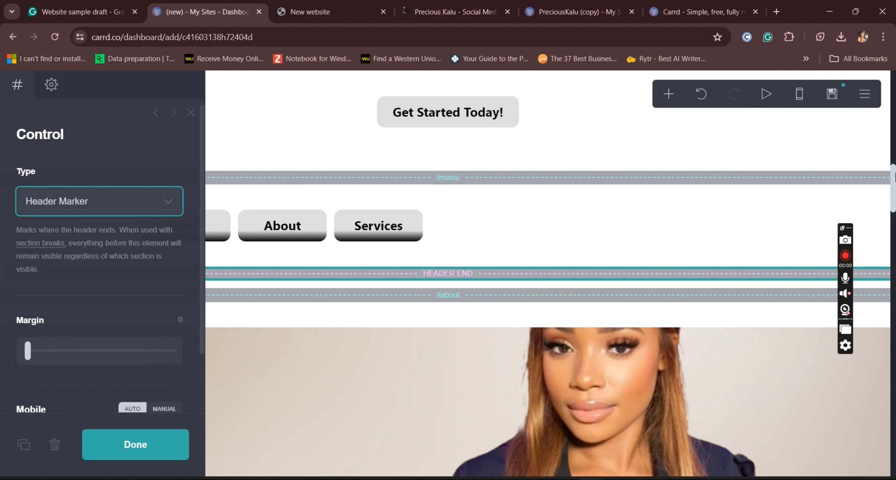
Move the header marker up to the start of the page, directly below the mobile-only menu icon
{"action": "left_click_drag", "start_coordinate": [893, 176], "coordinate": [893, 164]}
{"action": "scroll", "coordinate": [893, 165], "scroll_direction": "up", "scroll_amount": 5}
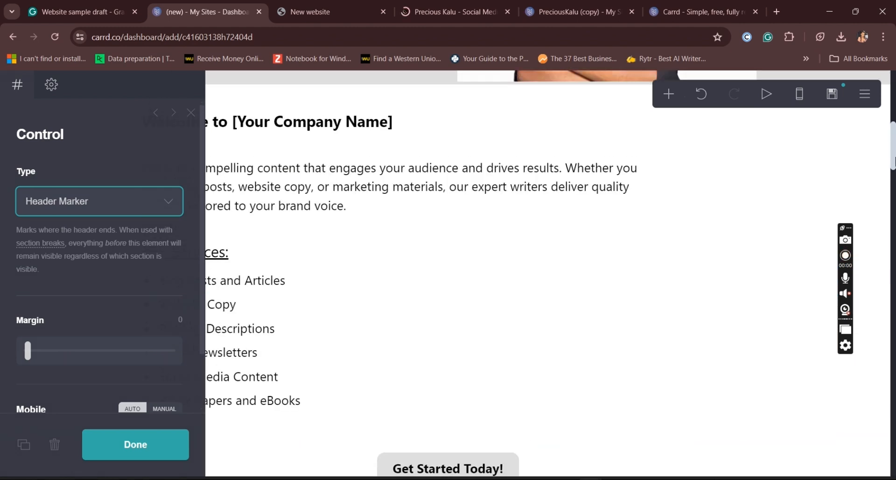
{"action": "scroll", "coordinate": [674, 237], "scroll_direction": "down", "scroll_amount": 7}
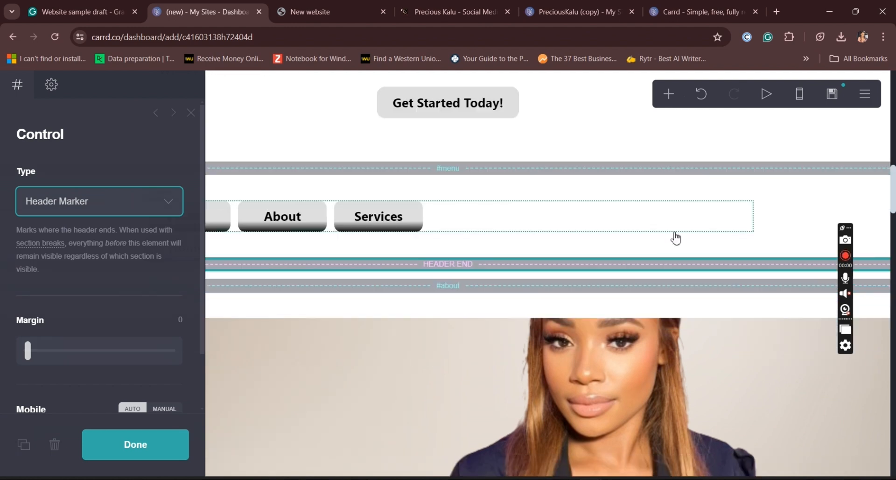
{"action": "left_click", "coordinate": [502, 267]}
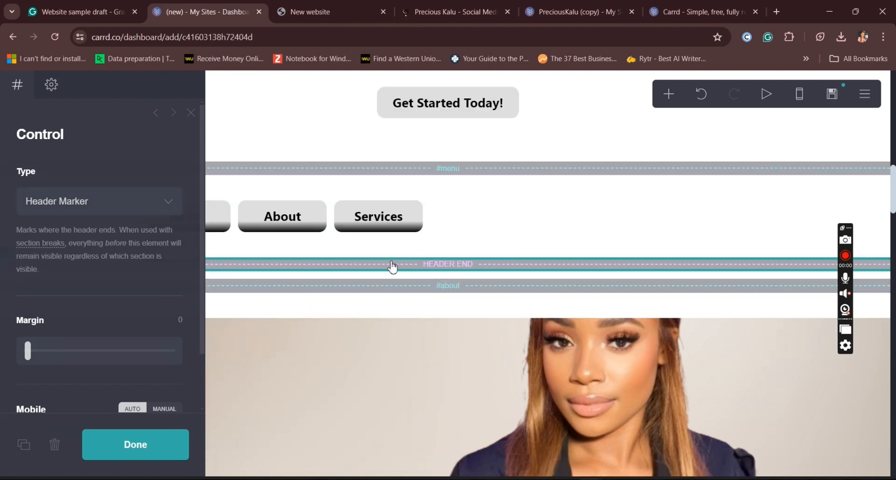
{"action": "key", "text": "Escape"}
{"action": "left_click", "coordinate": [429, 266]}
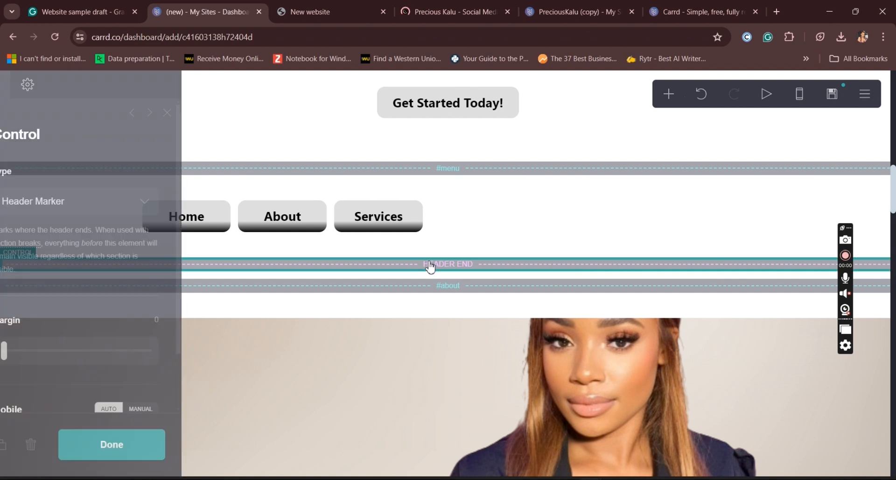
{"action": "mouse_move", "coordinate": [430, 266]}
{"action": "left_mouse_down"}
{"action": "mouse_move", "coordinate": [444, 206]}
{"action": "mouse_move", "coordinate": [450, 51]}
{"action": "mouse_move", "coordinate": [454, 264]}
{"action": "left_mouse_up"}
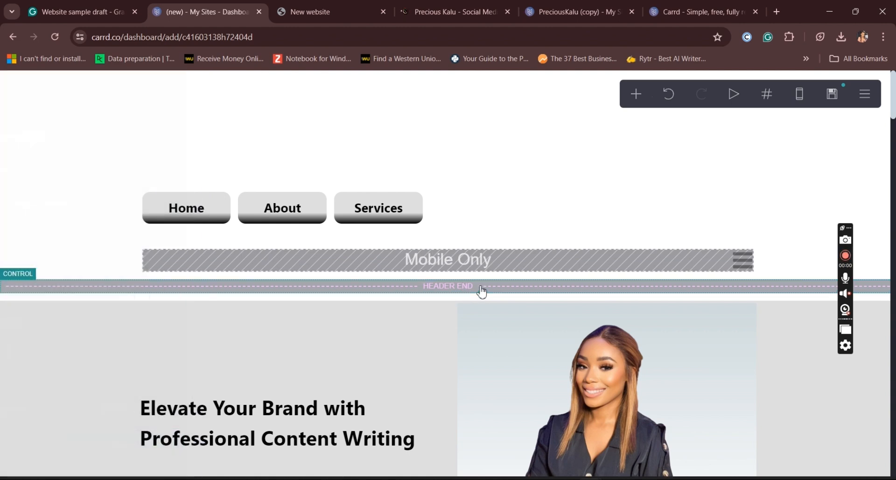
Add a Section Break control directly below the header marker and name it about
{"action": "left_click", "coordinate": [481, 291]}
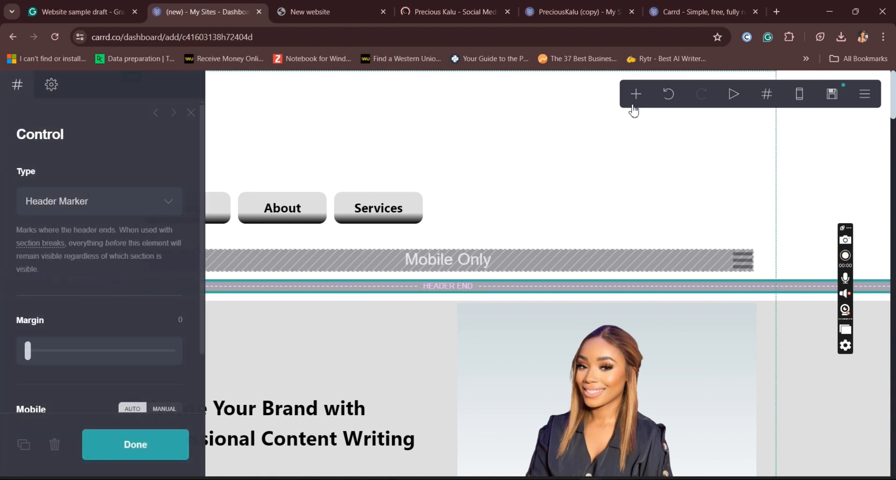
{"action": "left_click", "coordinate": [637, 99]}
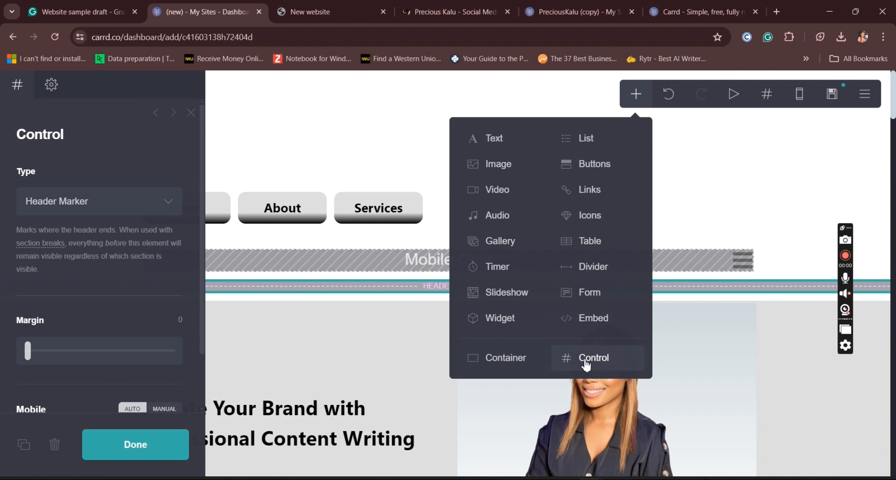
{"action": "left_click", "coordinate": [587, 359]}
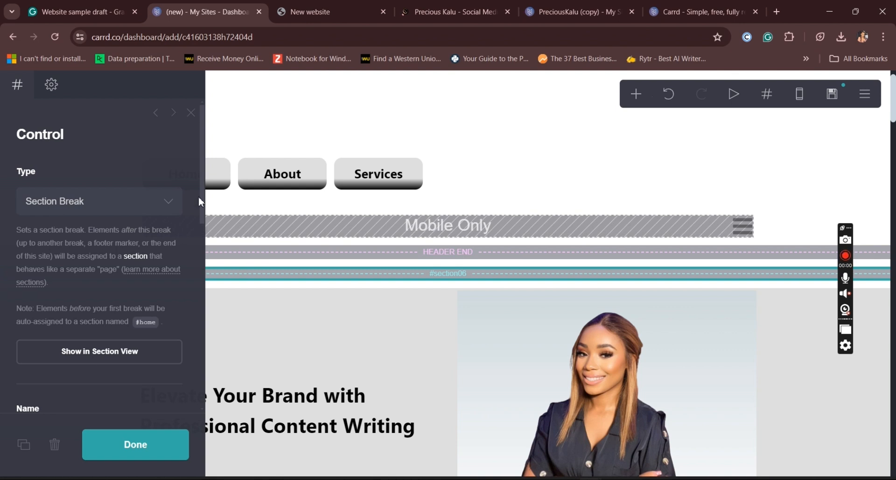
{"action": "scroll", "coordinate": [197, 248], "scroll_direction": "down", "scroll_amount": 5}
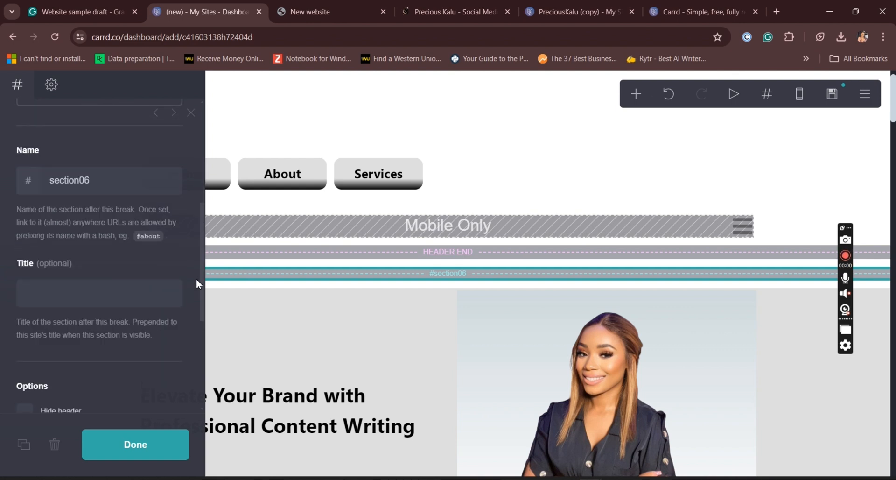
{"action": "left_click_drag", "start_coordinate": [97, 181], "coordinate": [46, 180]}
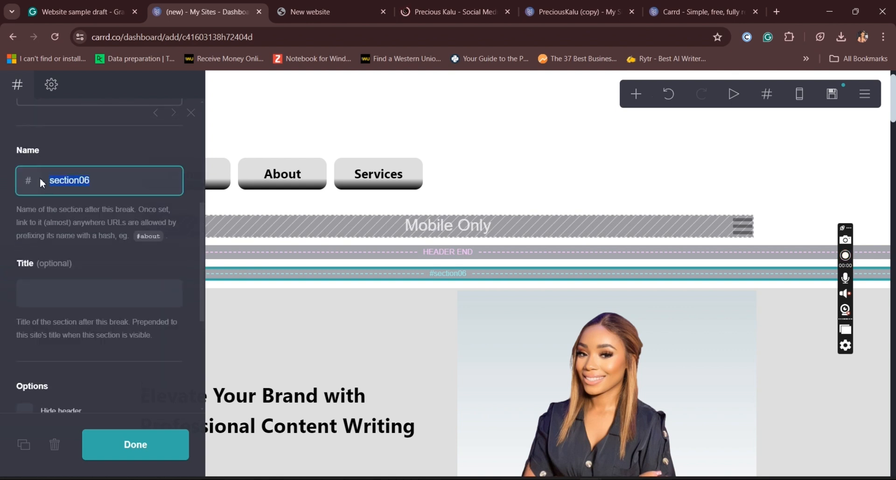
{"action": "type", "text": "a"}
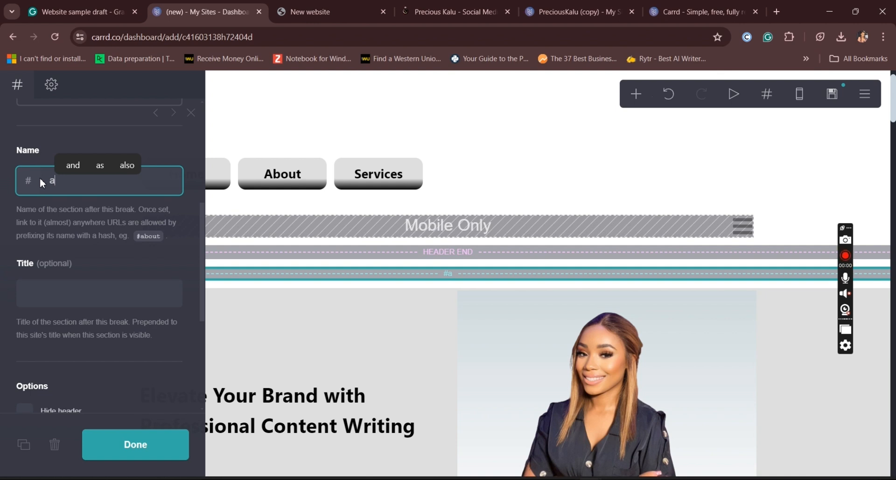
{"action": "type", "text": "bout"}
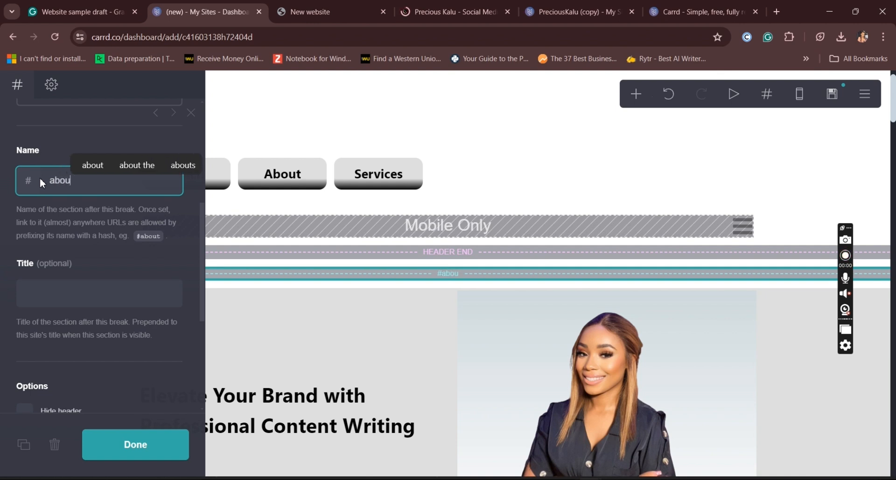
{"action": "left_click", "coordinate": [55, 144]}
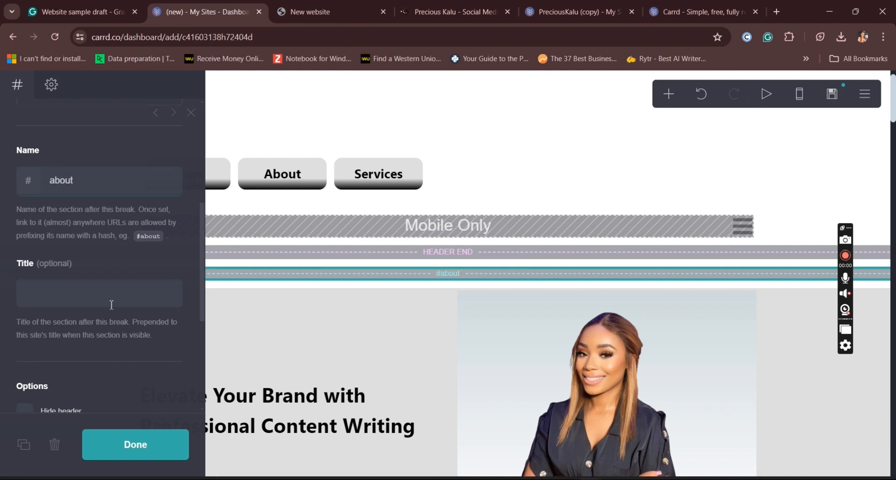
{"action": "left_click", "coordinate": [155, 462]}
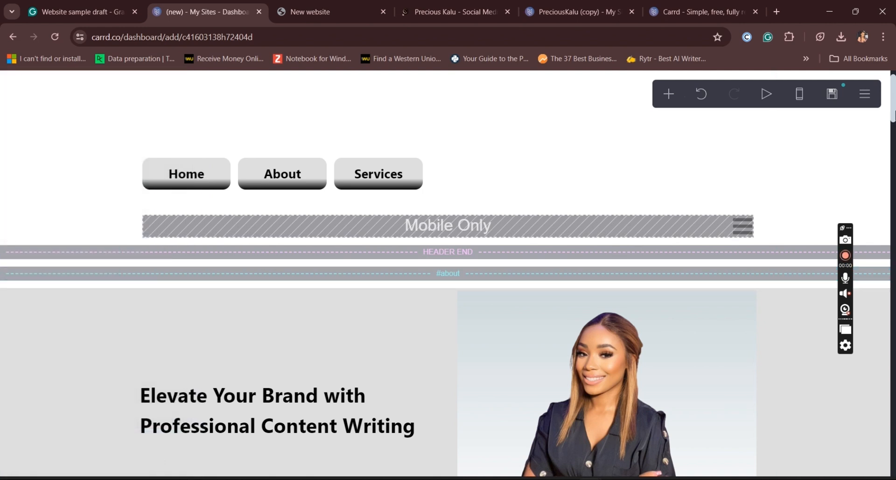
Add two dividers directly below the Contact Us button at the end of the #blogposts section
{"action": "left_click_drag", "start_coordinate": [894, 111], "coordinate": [895, 100]}
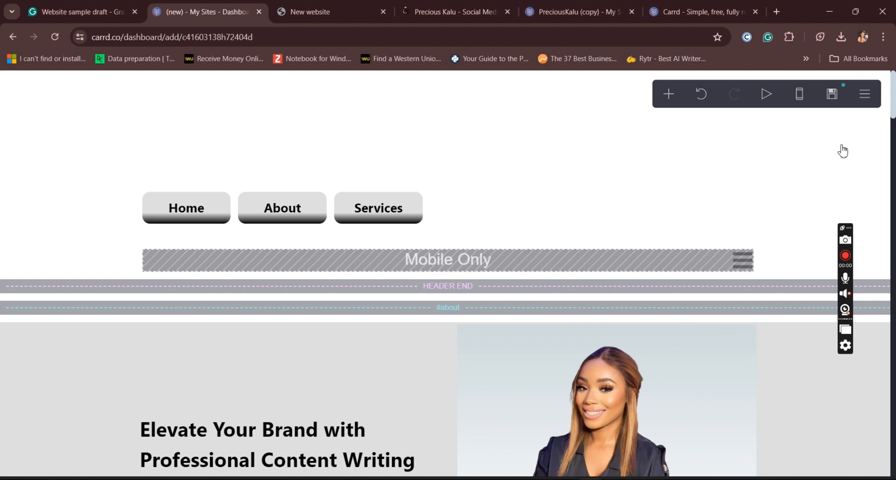
{"action": "left_click_drag", "start_coordinate": [894, 110], "coordinate": [894, 415]}
{"action": "left_click_drag", "start_coordinate": [895, 465], "coordinate": [895, 477]}
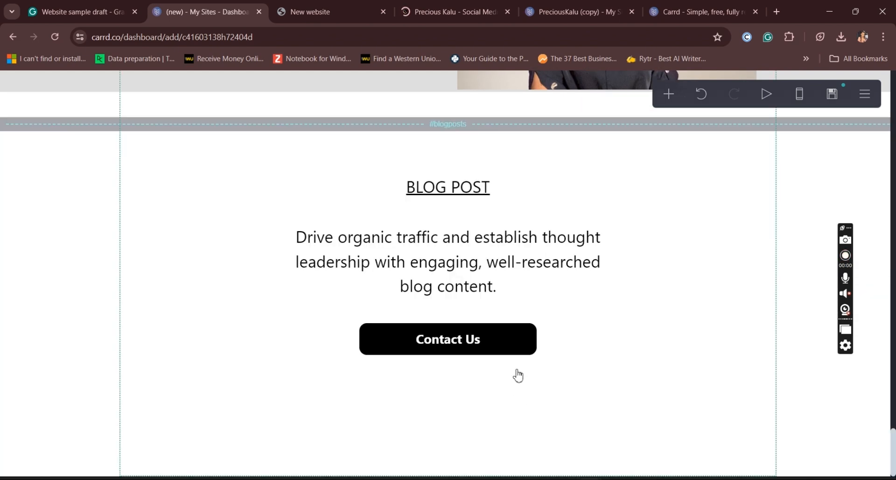
{"action": "left_click", "coordinate": [525, 344]}
{"action": "left_click", "coordinate": [669, 93]}
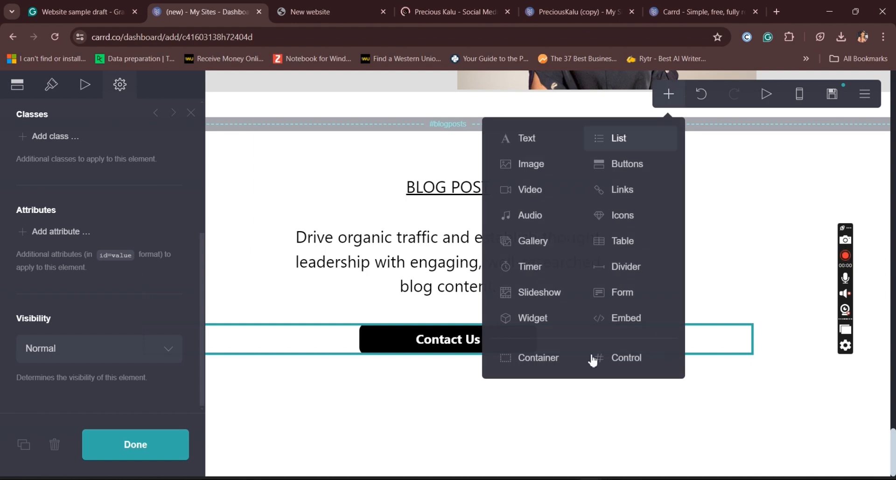
{"action": "left_click", "coordinate": [604, 275]}
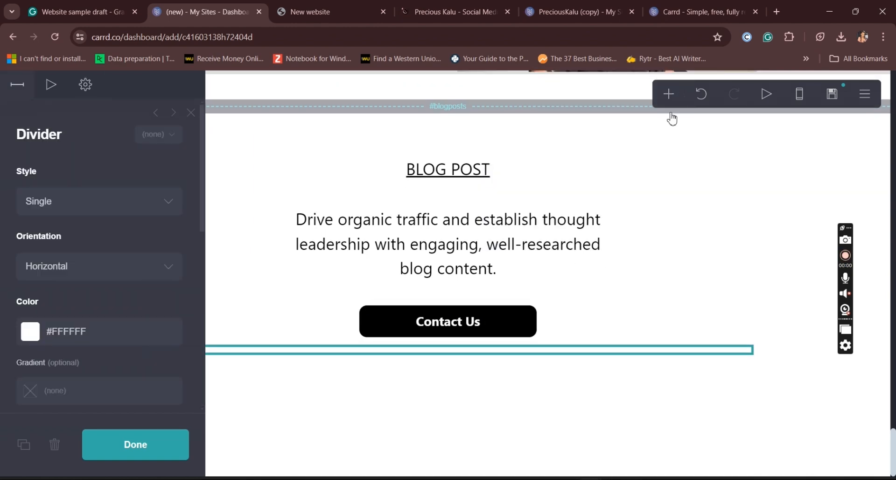
{"action": "left_click", "coordinate": [668, 94]}
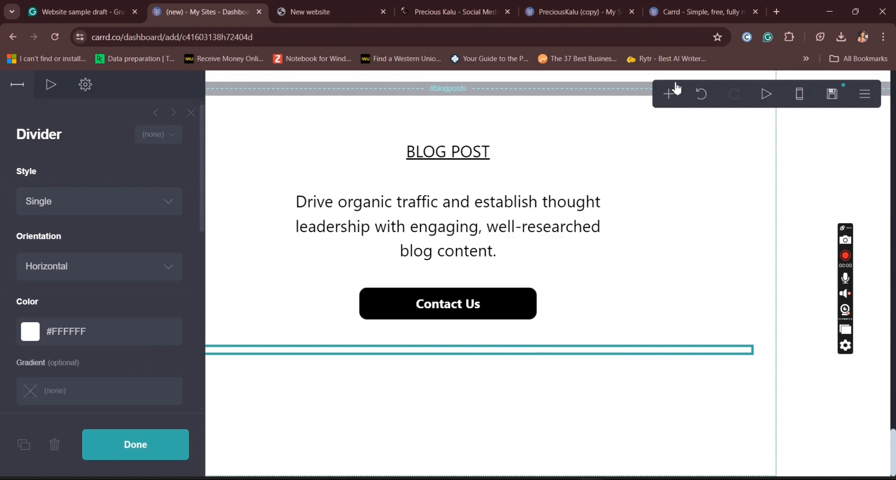
Add a Control element between the two dividers below the Contact Us button and set its type to Footer Marker
{"action": "left_click", "coordinate": [668, 94]}
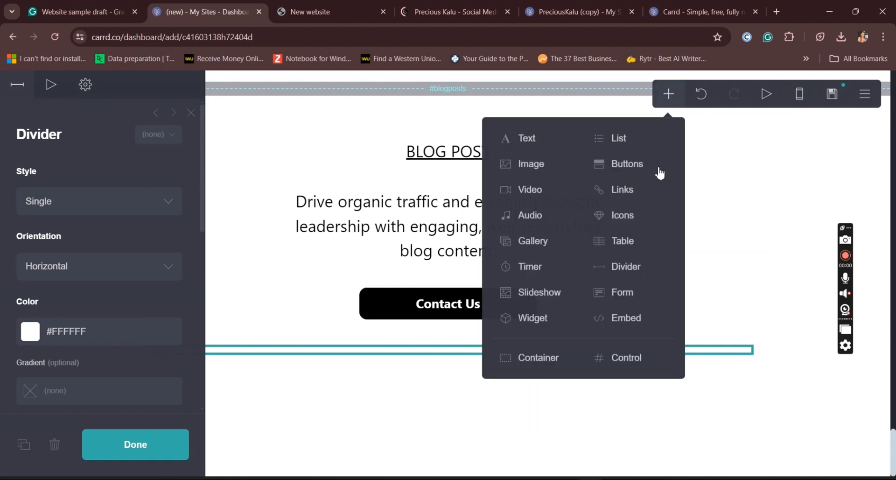
{"action": "left_click", "coordinate": [626, 359]}
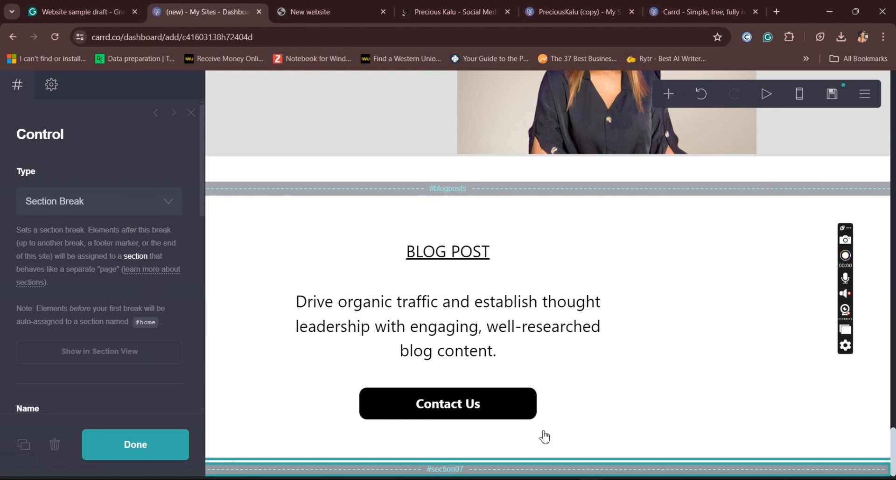
{"action": "left_click_drag", "start_coordinate": [541, 468], "coordinate": [534, 450]}
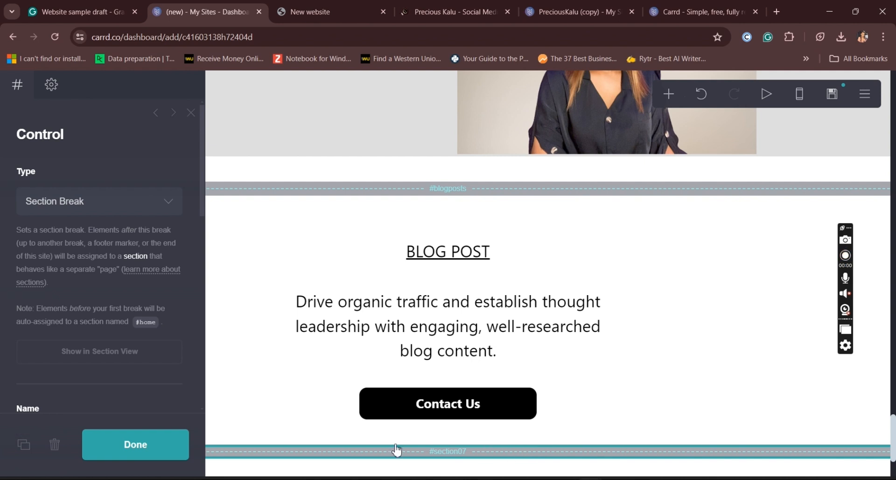
{"action": "left_click", "coordinate": [116, 196]}
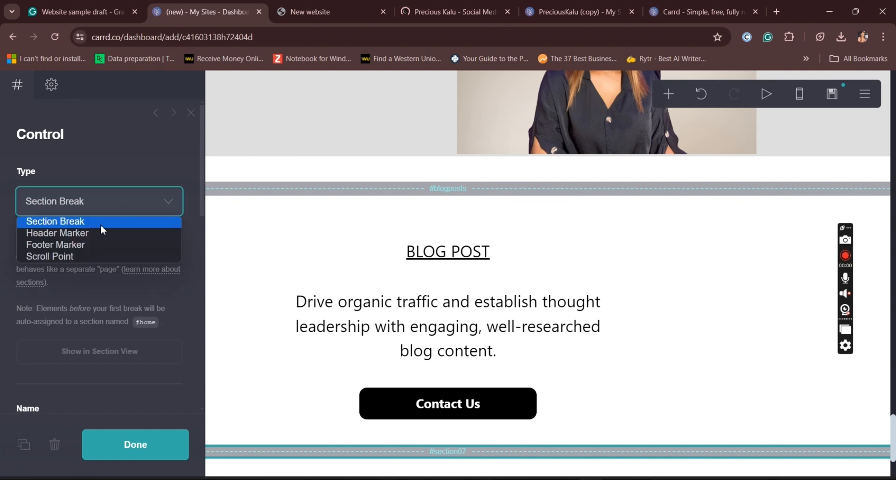
{"action": "left_click", "coordinate": [70, 245]}
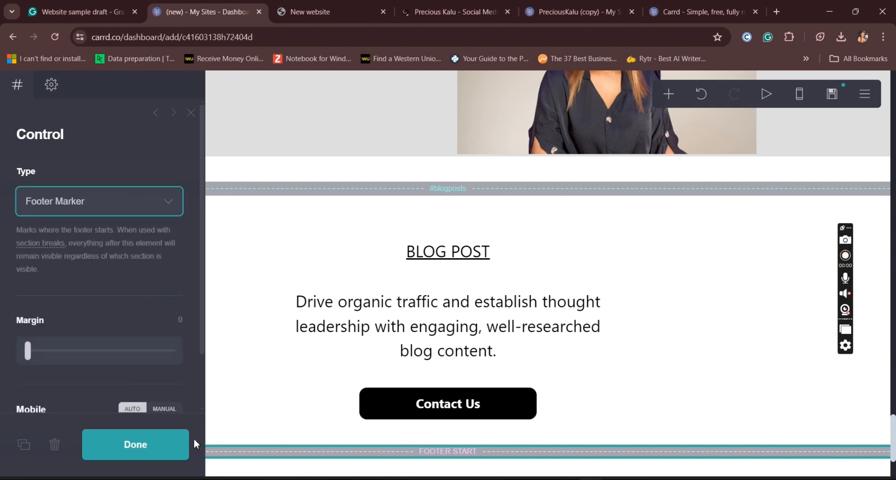
{"action": "left_click", "coordinate": [173, 449]}
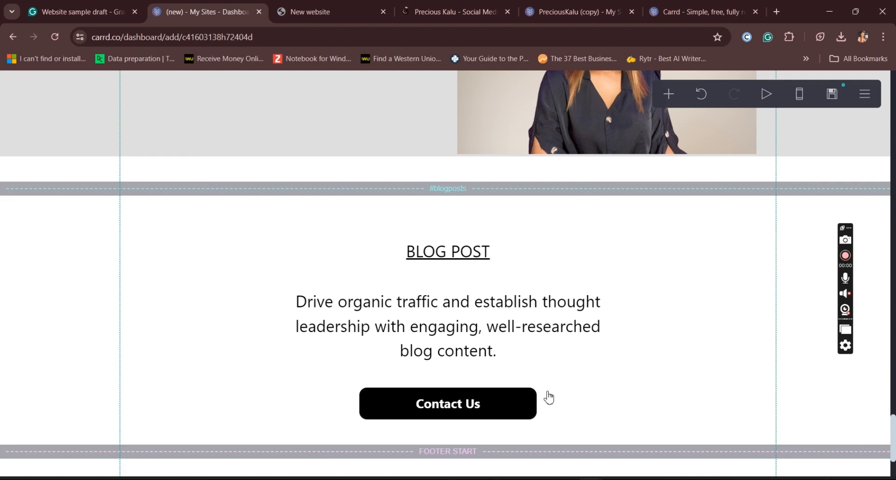
Duplicate the divider below the footer marker and place a new container between the two dividers
{"action": "scroll", "coordinate": [662, 368], "scroll_direction": "down", "scroll_amount": 3}
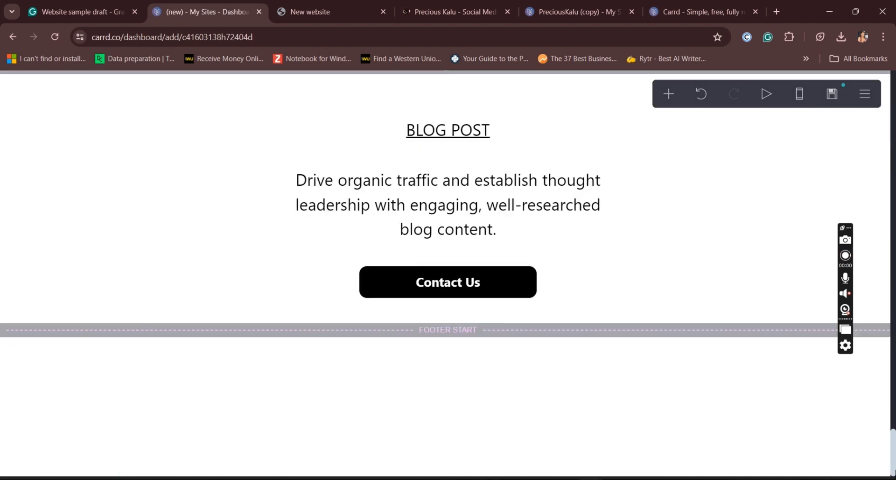
{"action": "left_click", "coordinate": [512, 352]}
{"action": "left_click", "coordinate": [511, 351]}
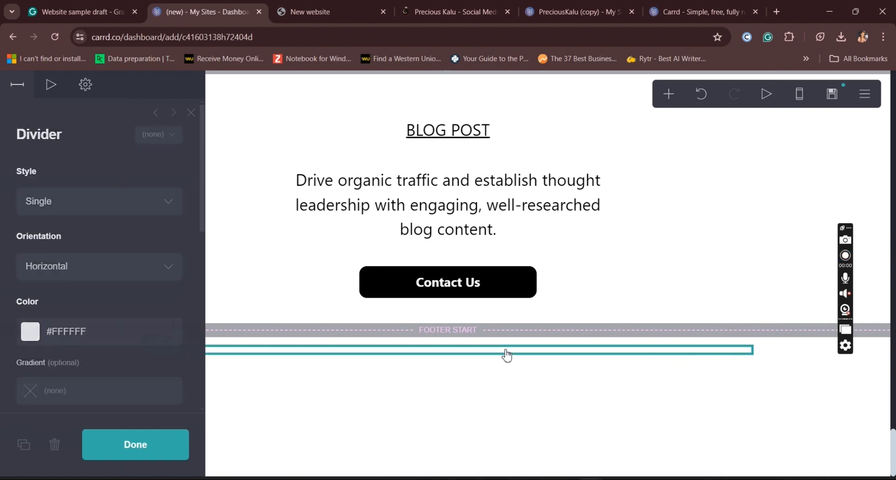
{"action": "left_click", "coordinate": [35, 444]}
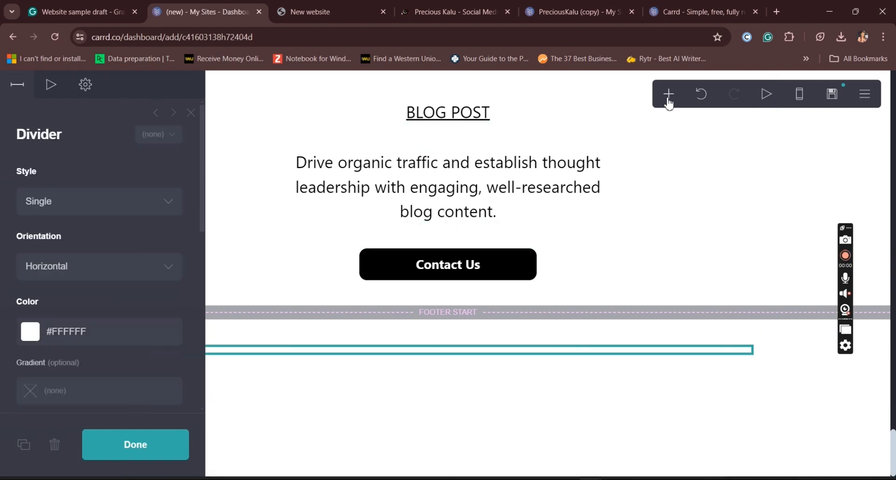
{"action": "left_click", "coordinate": [667, 96]}
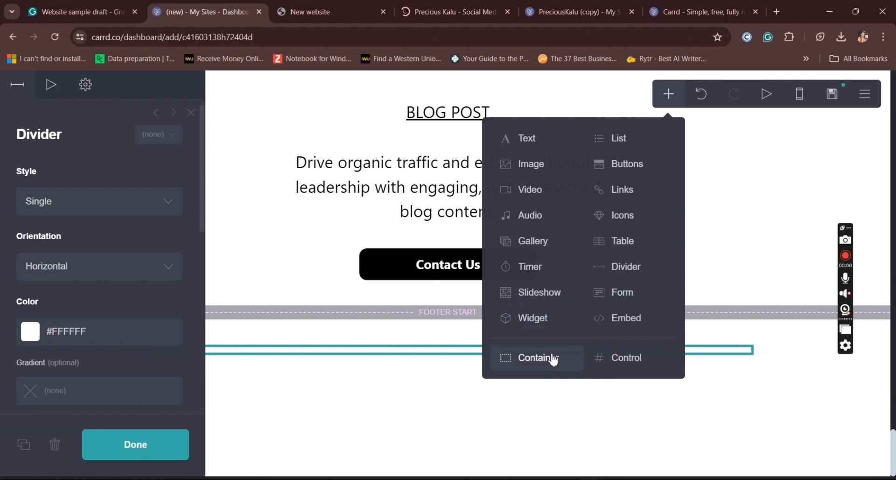
{"action": "left_click", "coordinate": [537, 357]}
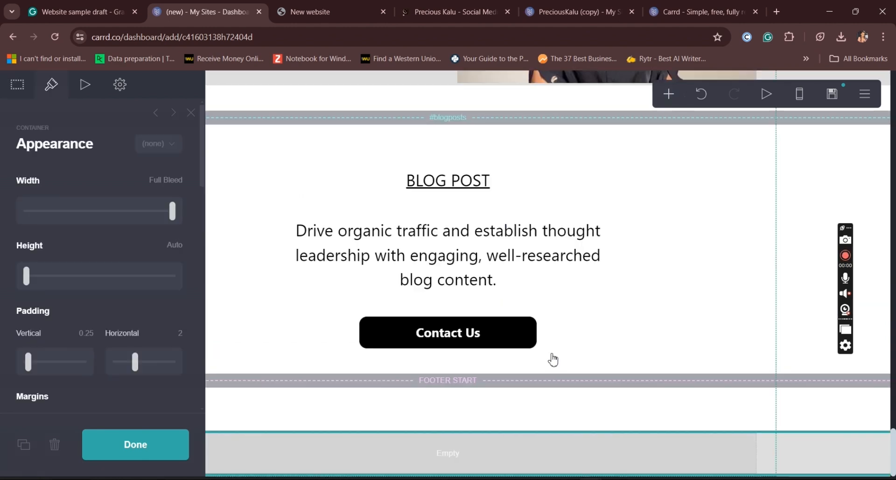
{"action": "left_click_drag", "start_coordinate": [676, 461], "coordinate": [664, 407]}
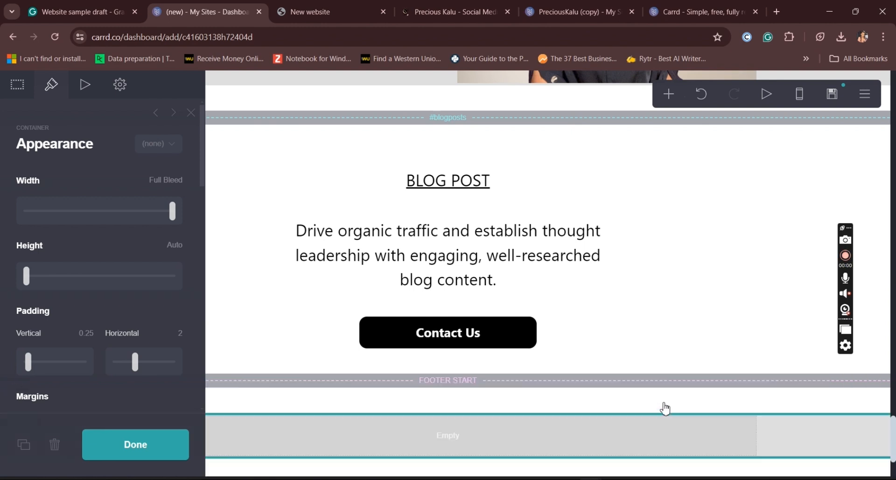
Duplicate the divider between the footer marker and the empty footer container
{"action": "left_click", "coordinate": [576, 401]}
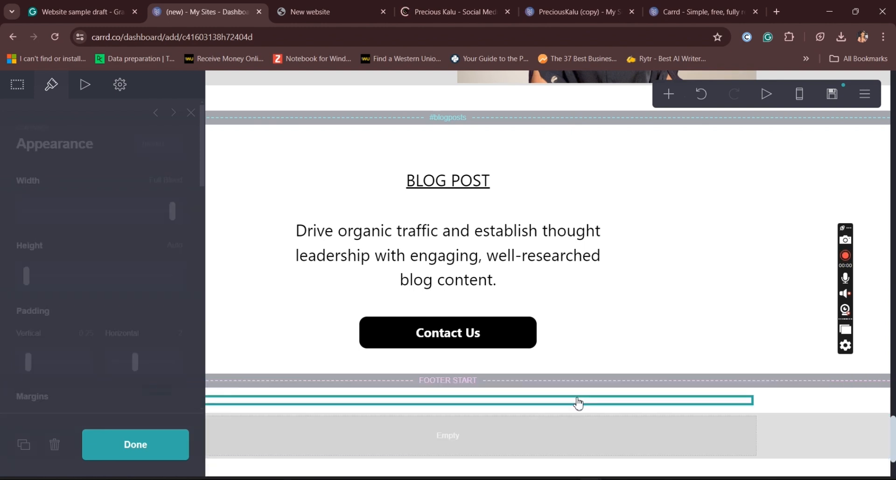
{"action": "left_click", "coordinate": [24, 445]}
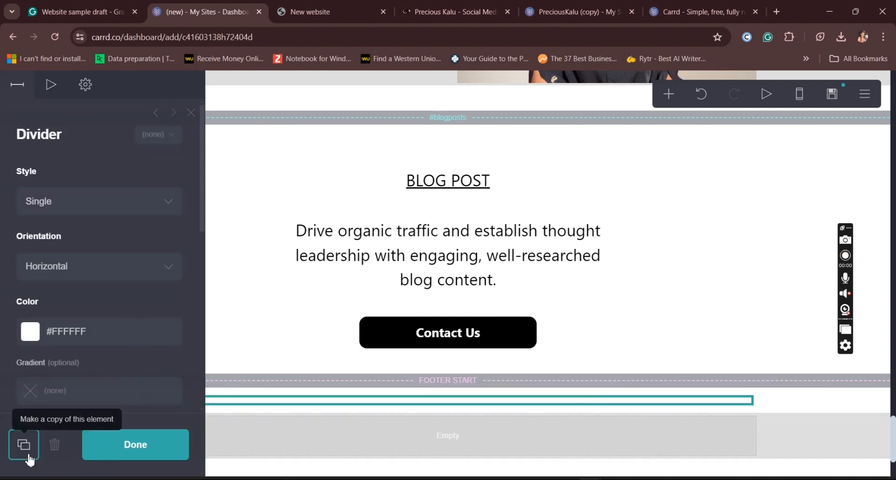
{"action": "scroll", "coordinate": [456, 426], "scroll_direction": "down", "scroll_amount": 3}
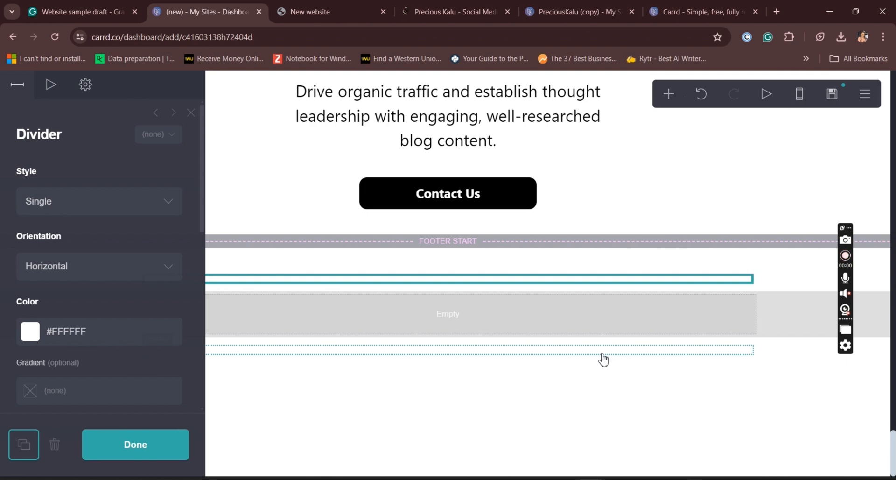
{"action": "left_click_drag", "start_coordinate": [614, 348], "coordinate": [609, 353]}
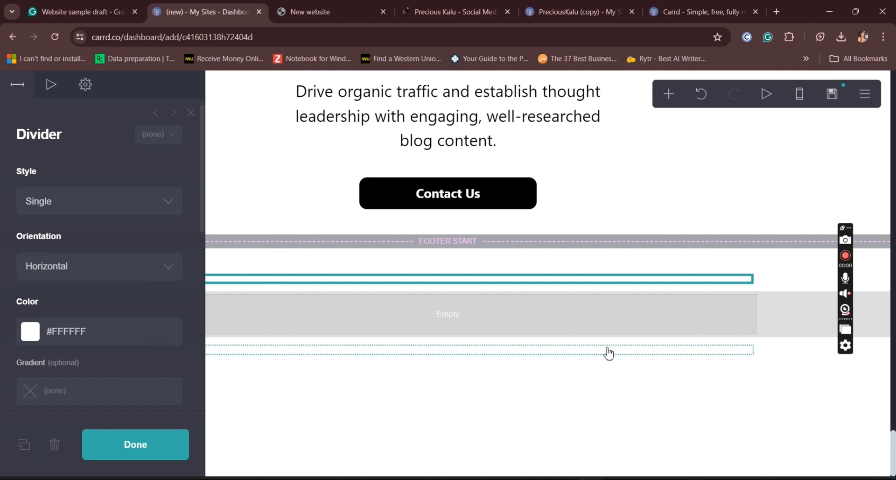
Change the empty footer container's type to Columns
{"action": "left_click", "coordinate": [570, 333]}
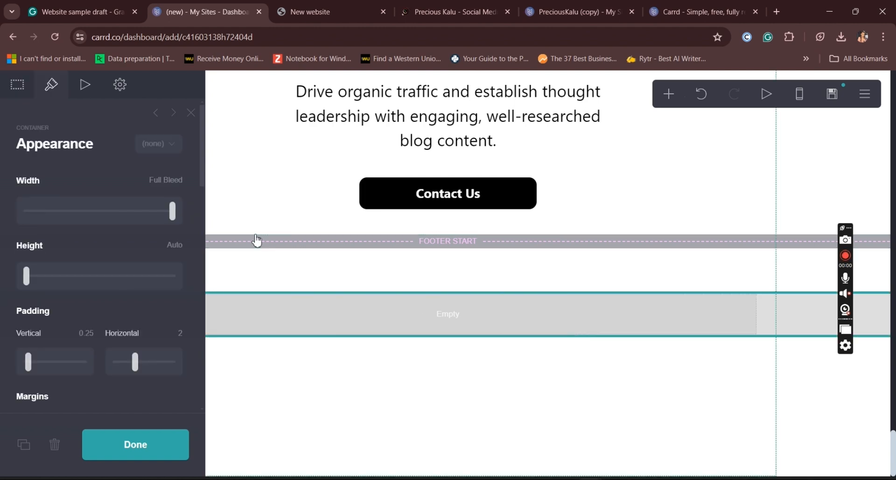
{"action": "left_click", "coordinate": [25, 88]}
{"action": "left_click", "coordinate": [47, 212]}
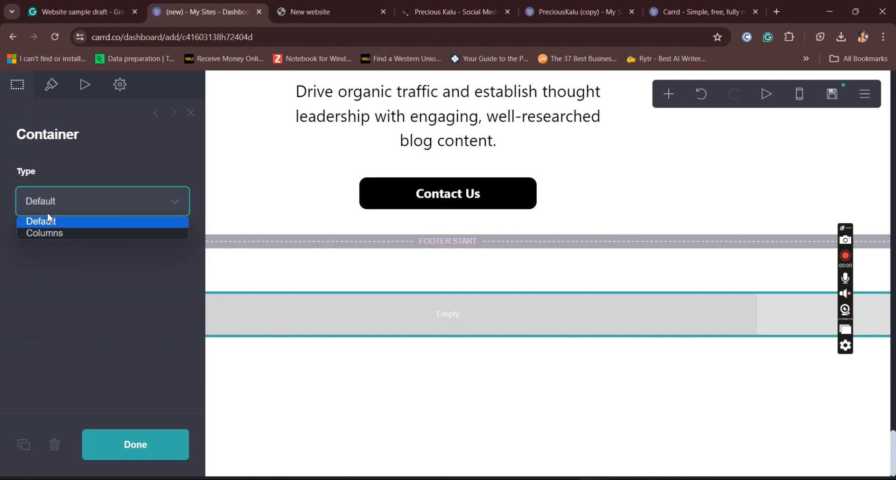
{"action": "left_click", "coordinate": [40, 240]}
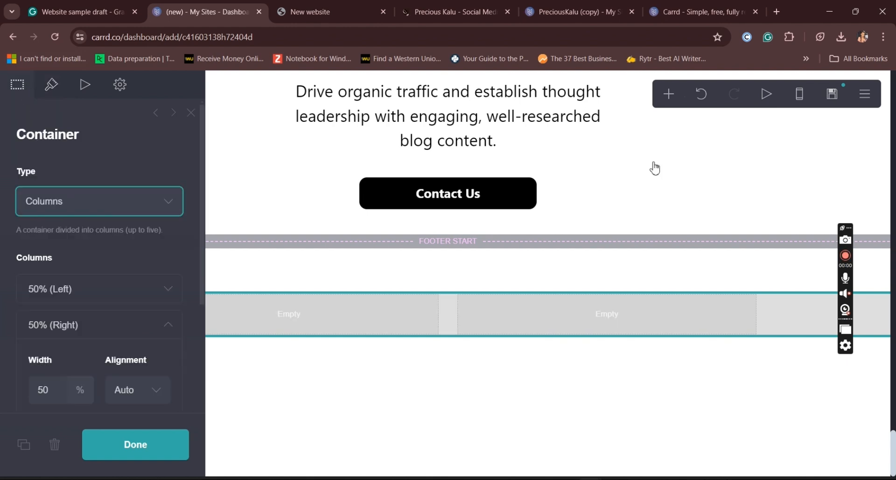
Add a Text element to the footer container's left column and place a copy of it in the right column
{"action": "left_click", "coordinate": [669, 95]}
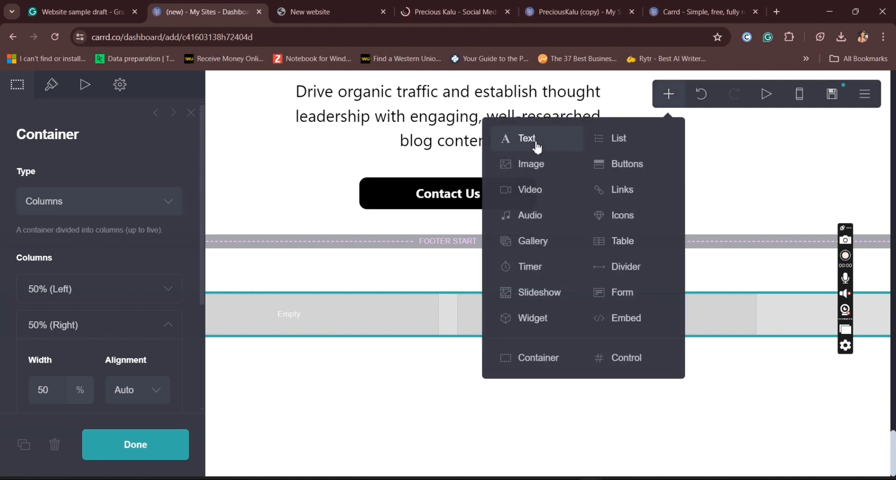
{"action": "left_click", "coordinate": [537, 145]}
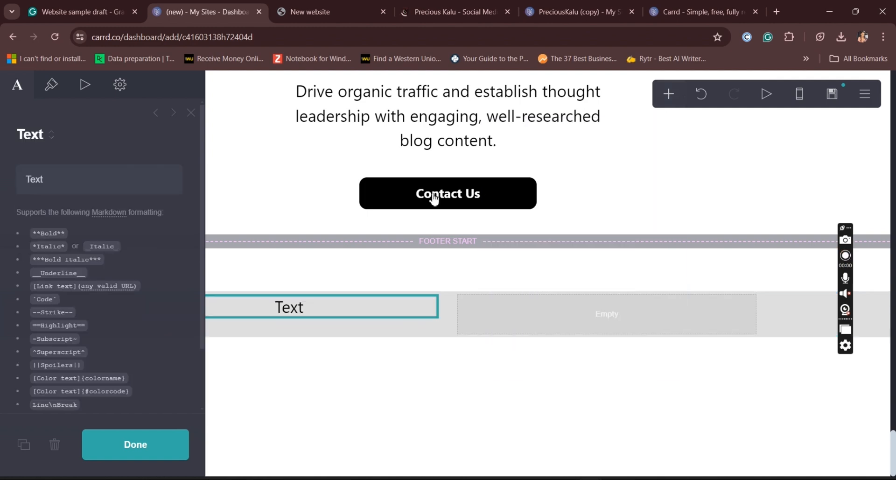
{"action": "left_click", "coordinate": [23, 444]}
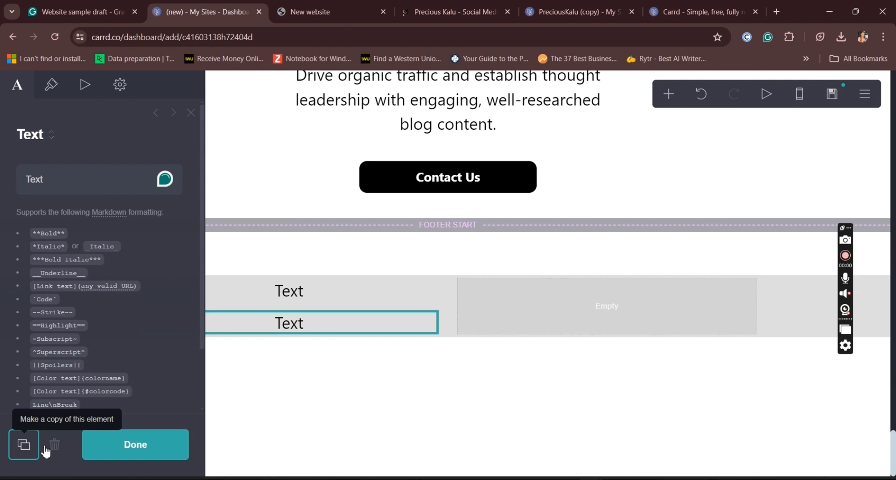
{"action": "left_click_drag", "start_coordinate": [410, 322], "coordinate": [756, 307]}
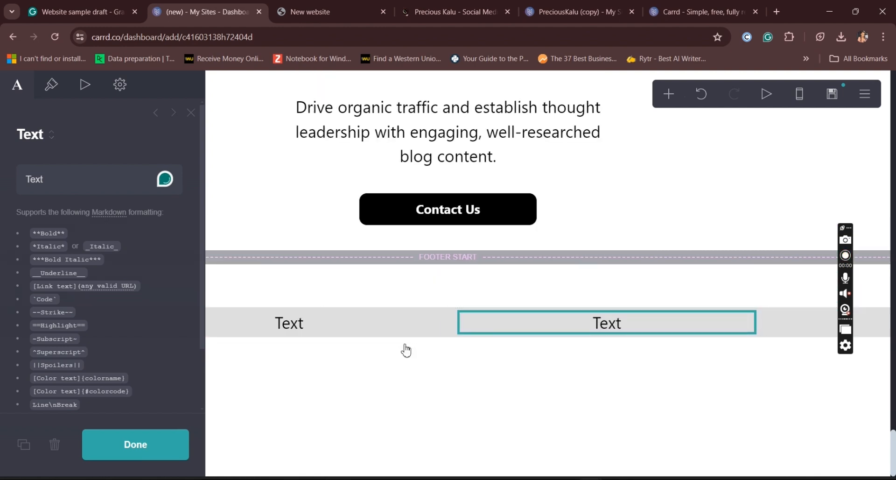
Set the height of the two-column footer container to 15
{"action": "left_click", "coordinate": [445, 322]}
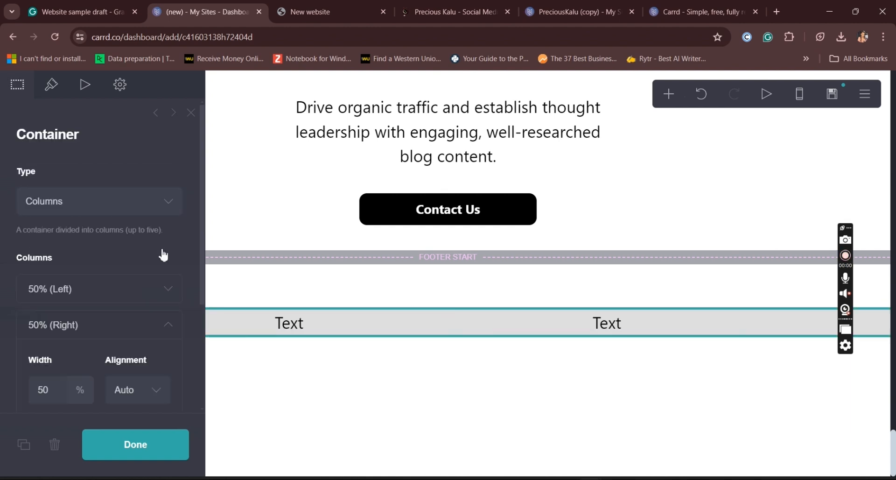
{"action": "left_click", "coordinate": [57, 96]}
{"action": "left_click", "coordinate": [29, 282]}
{"action": "mouse_move", "coordinate": [29, 282]}
{"action": "left_mouse_down"}
{"action": "mouse_move", "coordinate": [44, 282]}
{"action": "mouse_move", "coordinate": [25, 282]}
{"action": "mouse_move", "coordinate": [32, 282]}
{"action": "left_mouse_up"}
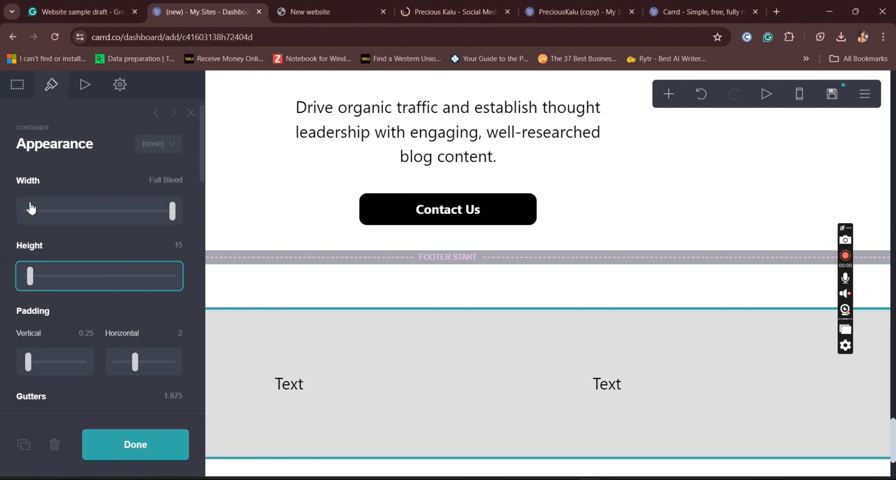
Switch to the Website sample draft in Grammarly and look through it for the Get in Touch contact text
{"action": "left_click", "coordinate": [65, 9]}
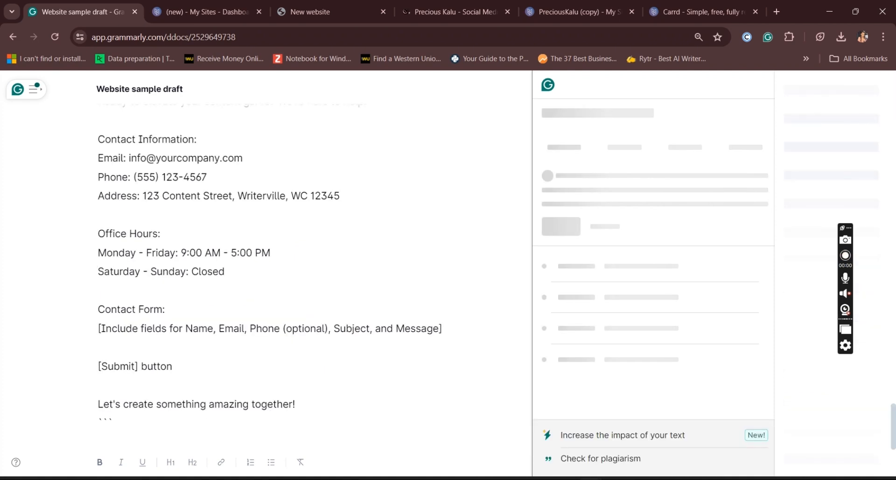
{"action": "scroll", "coordinate": [269, 280], "scroll_direction": "down", "scroll_amount": 5}
{"action": "scroll", "coordinate": [268, 280], "scroll_direction": "up", "scroll_amount": 20}
{"action": "scroll", "coordinate": [269, 280], "scroll_direction": "down", "scroll_amount": 20}
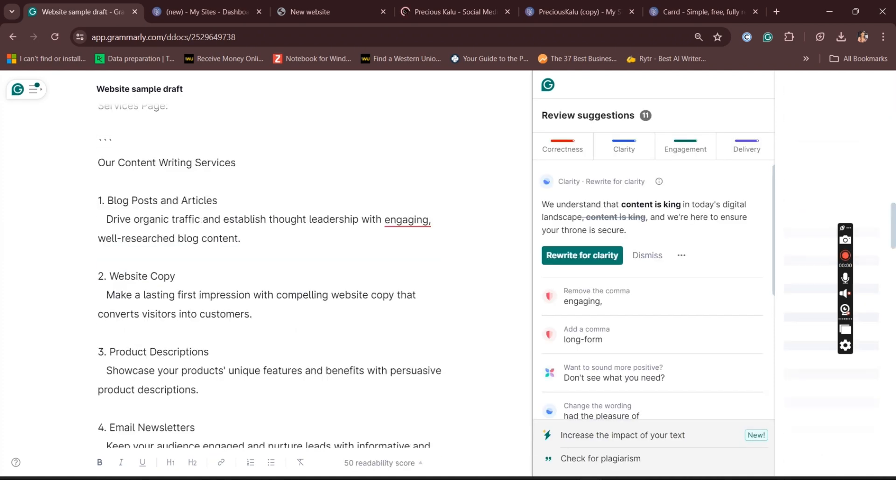
{"action": "scroll", "coordinate": [269, 271], "scroll_direction": "down", "scroll_amount": 15}
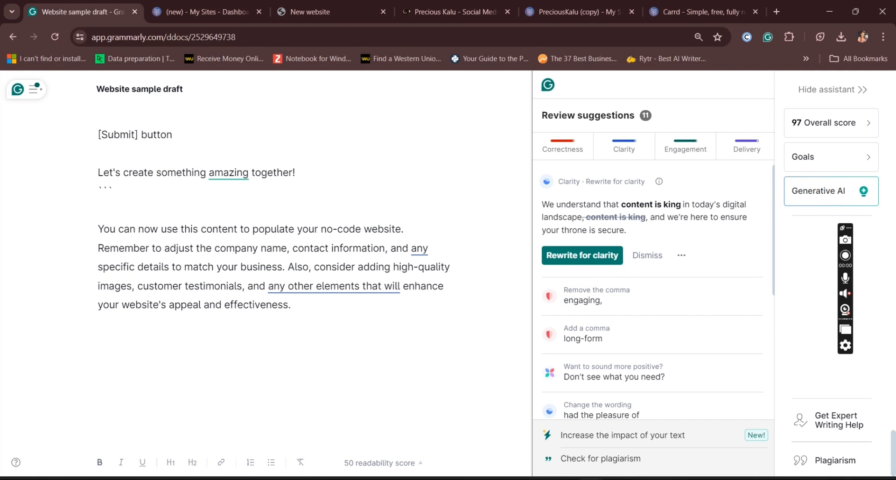
{"action": "scroll", "coordinate": [269, 270], "scroll_direction": "up", "scroll_amount": 1}
{"action": "scroll", "coordinate": [269, 270], "scroll_direction": "down", "scroll_amount": 1}
{"action": "scroll", "coordinate": [269, 270], "scroll_direction": "up", "scroll_amount": 5}
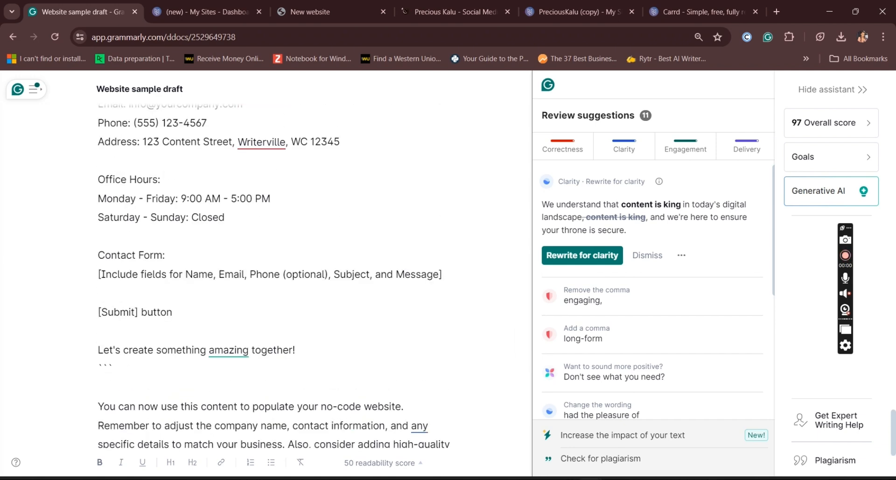
{"action": "scroll", "coordinate": [268, 270], "scroll_direction": "up", "scroll_amount": 3}
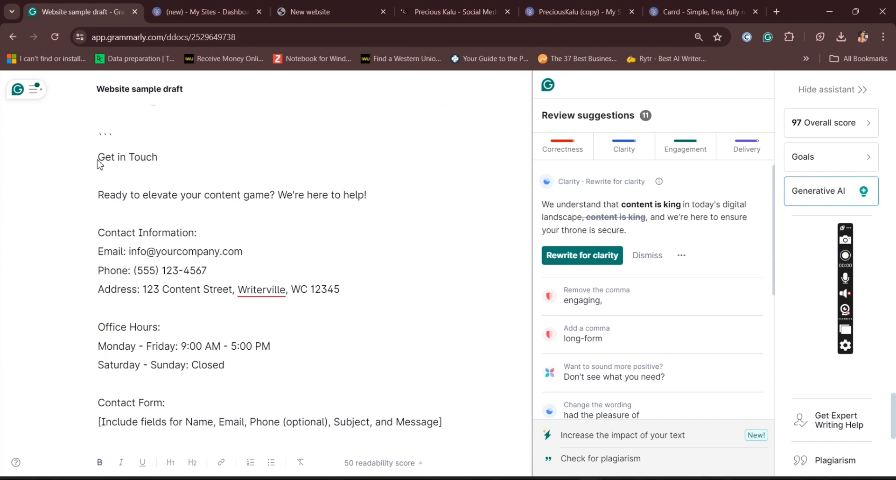
Copy the heading Get in Touch from the Grammarly draft into the Text element in the left column of the Carrd footer
{"action": "left_click_drag", "start_coordinate": [101, 160], "coordinate": [172, 161]}
{"action": "key", "text": "ctrl+c"}
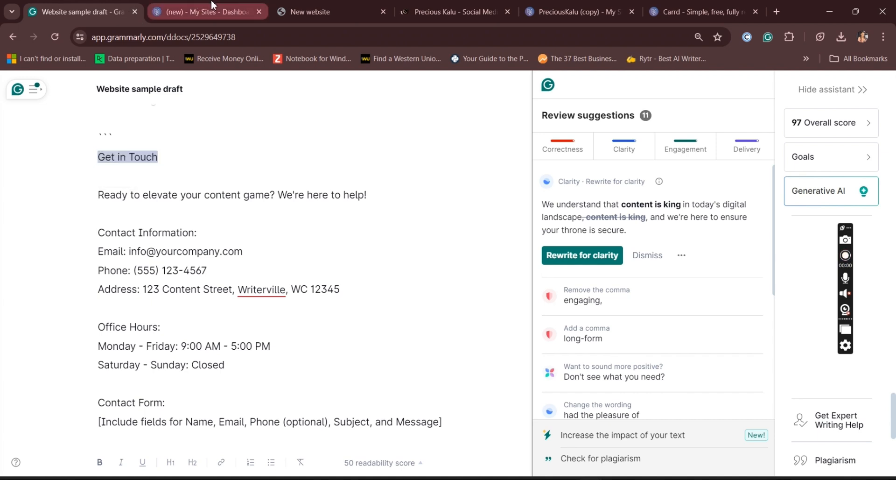
{"action": "left_click", "coordinate": [212, 7]}
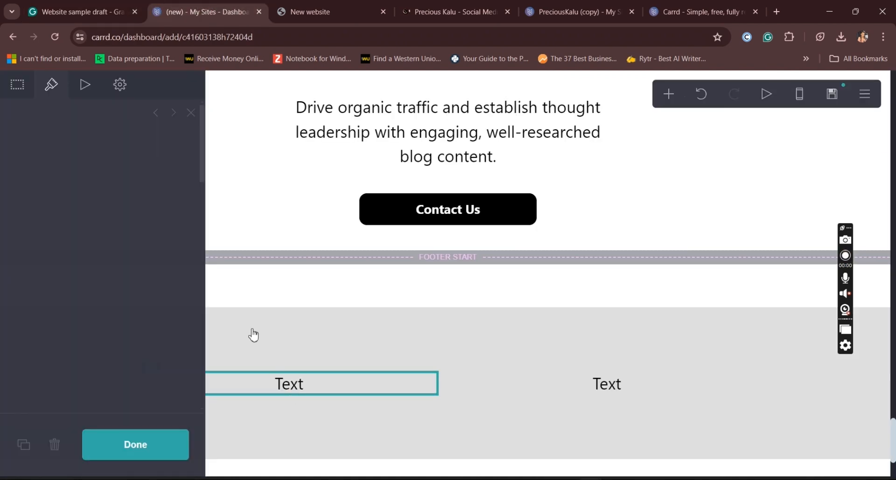
{"action": "left_click_drag", "start_coordinate": [49, 181], "coordinate": [17, 173]}
{"action": "key", "text": "ctrl+v"}
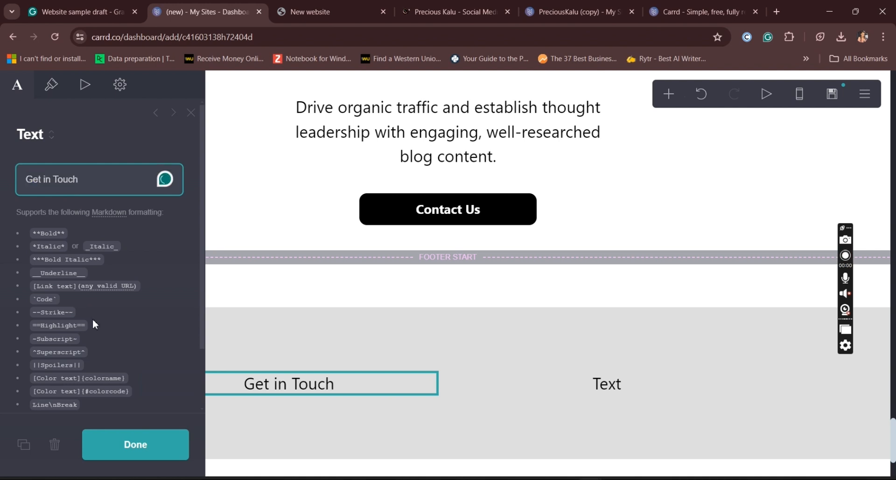
Duplicate the Get in Touch text in the footer's left column and set the copy's size to 1.125
{"action": "left_click", "coordinate": [24, 444]}
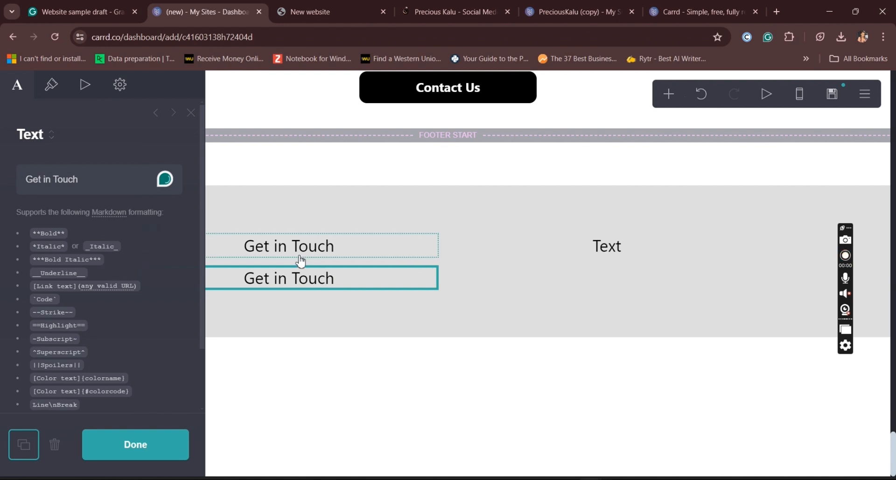
{"action": "left_click", "coordinate": [51, 84]}
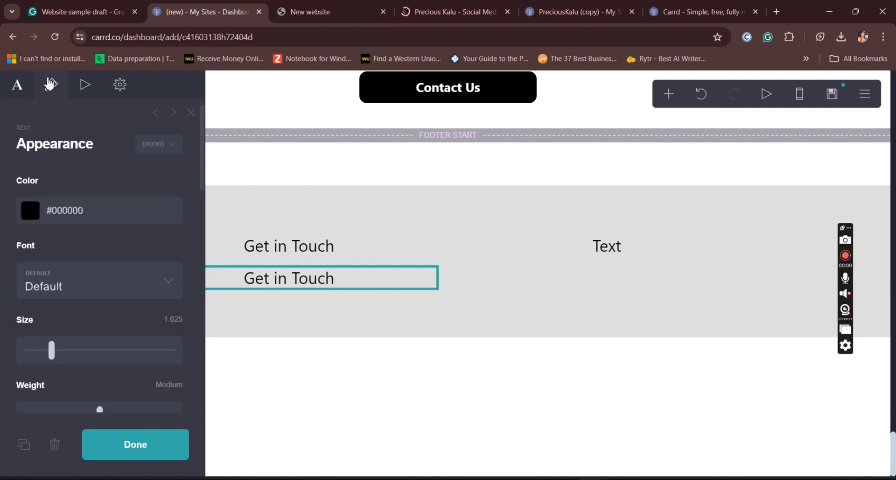
{"action": "left_click_drag", "start_coordinate": [51, 354], "coordinate": [42, 355]}
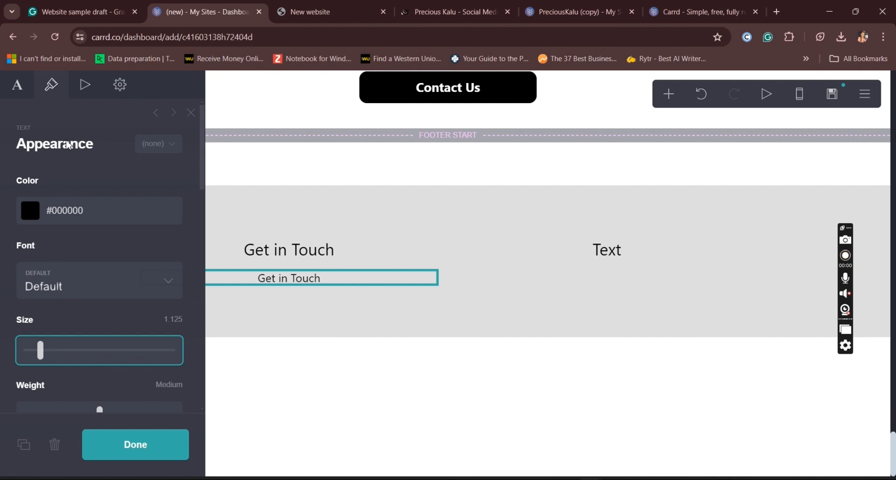
Replace the smaller Get in Touch copy's text with the Contact Information block, including e-mail, phone and address, copied from the Grammarly draft
{"action": "left_click", "coordinate": [90, 16]}
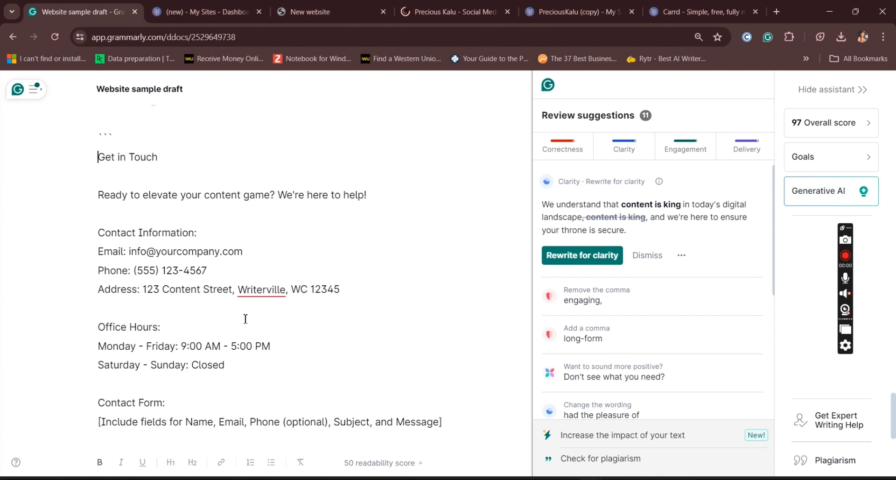
{"action": "left_click_drag", "start_coordinate": [99, 231], "coordinate": [366, 287]}
{"action": "key", "text": "ctrl+c"}
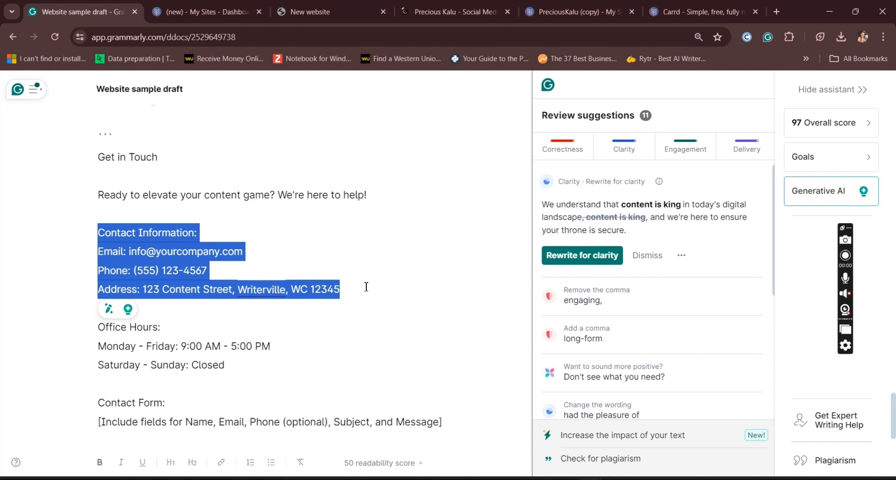
{"action": "left_click", "coordinate": [200, 5]}
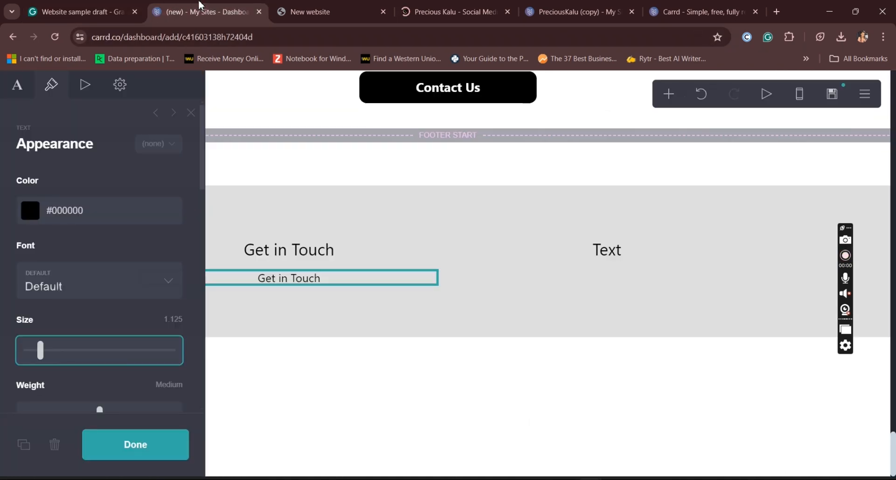
{"action": "left_click", "coordinate": [16, 83]}
{"action": "left_click", "coordinate": [76, 177]}
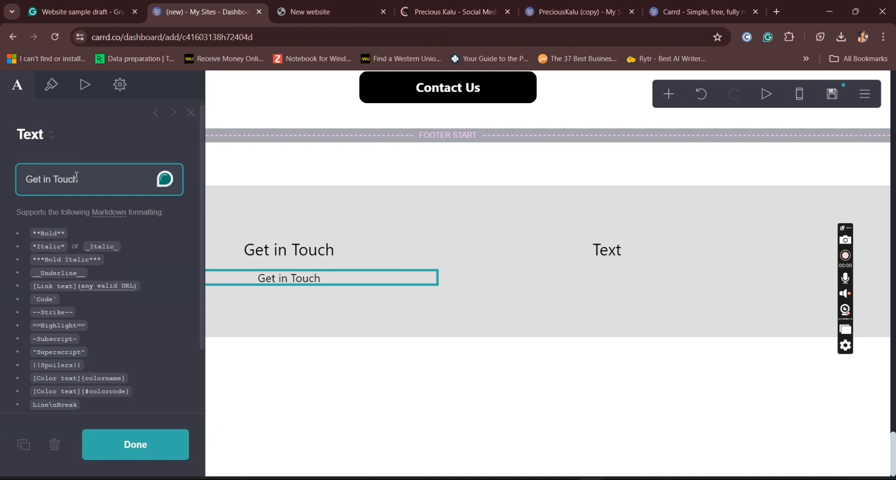
{"action": "left_click_drag", "start_coordinate": [77, 177], "coordinate": [10, 166]}
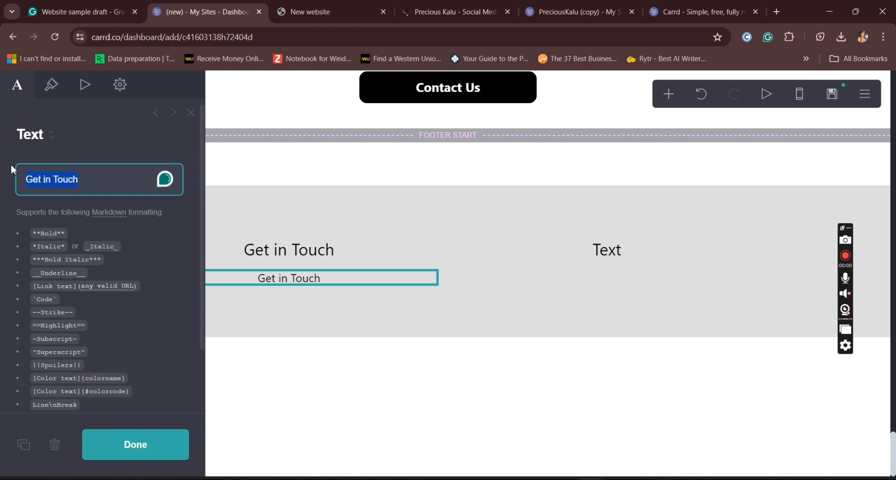
{"action": "key", "text": "ctrl+v"}
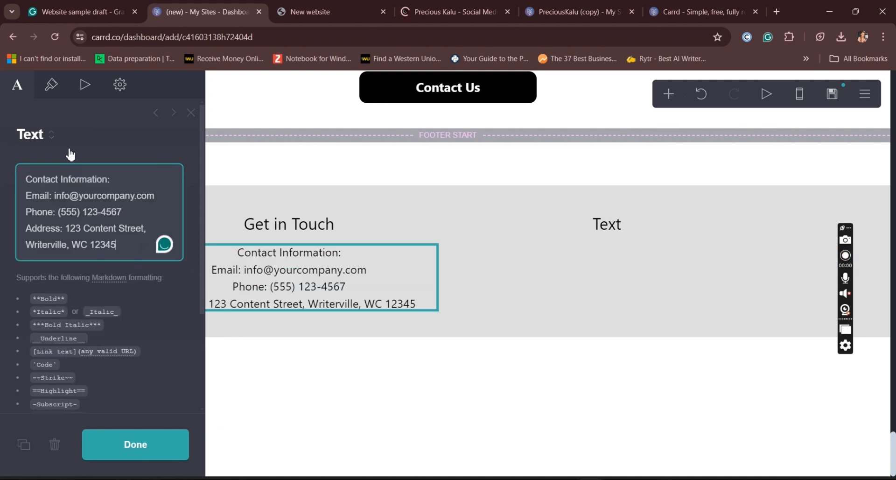
Set the alignment of the contact information text in the footer to Left
{"action": "left_click", "coordinate": [51, 84]}
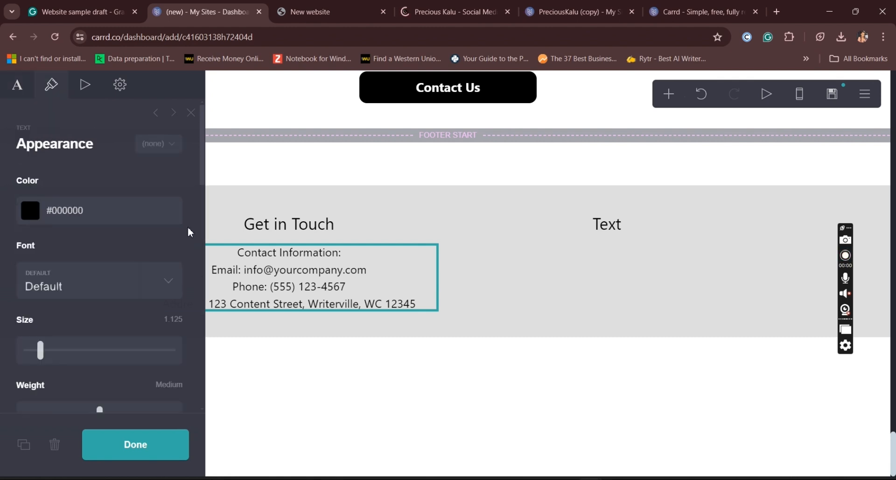
{"action": "scroll", "coordinate": [202, 201], "scroll_direction": "down", "scroll_amount": 4}
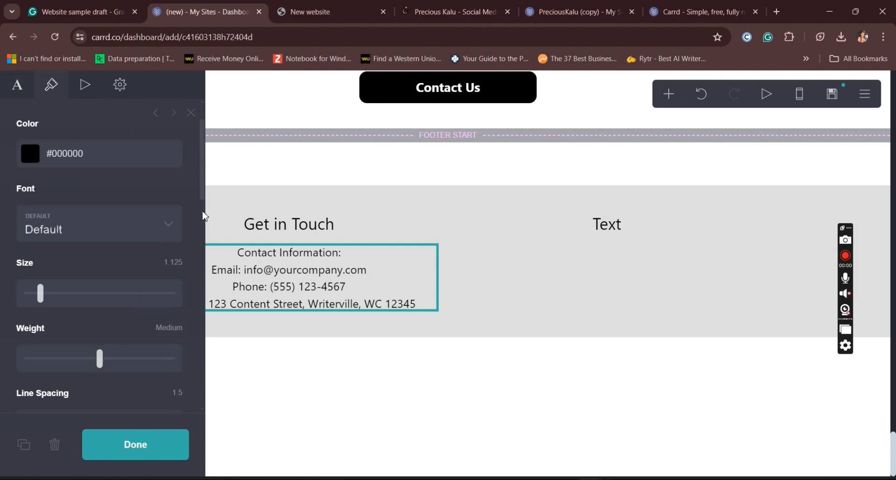
{"action": "scroll", "coordinate": [202, 250], "scroll_direction": "down", "scroll_amount": 8}
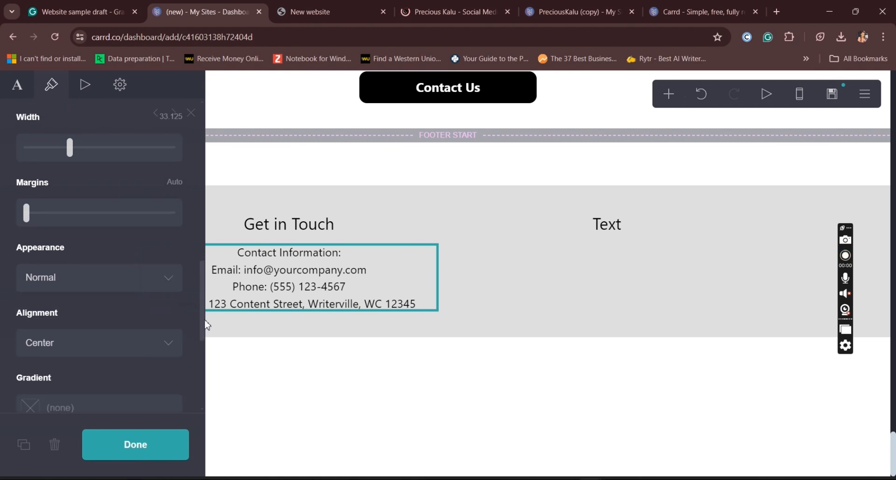
{"action": "left_click", "coordinate": [153, 285]}
{"action": "left_click", "coordinate": [152, 285]}
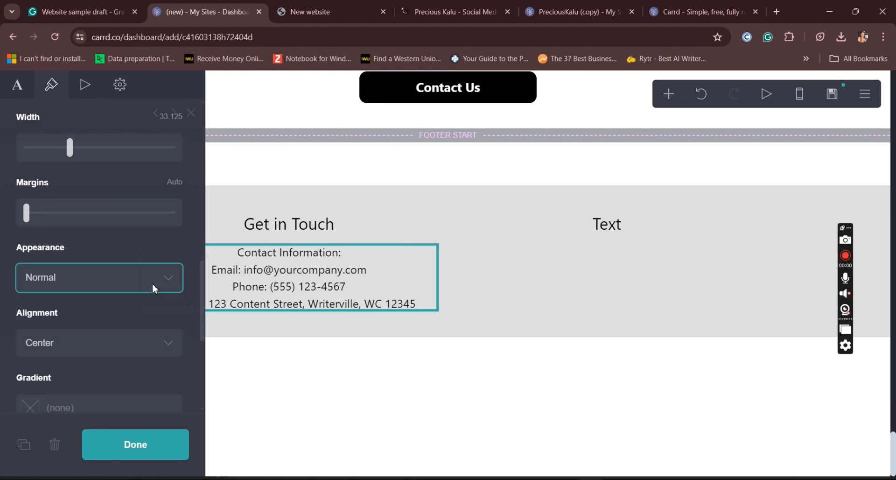
{"action": "left_click_drag", "start_coordinate": [202, 280], "coordinate": [203, 305]}
{"action": "left_click", "coordinate": [158, 236]}
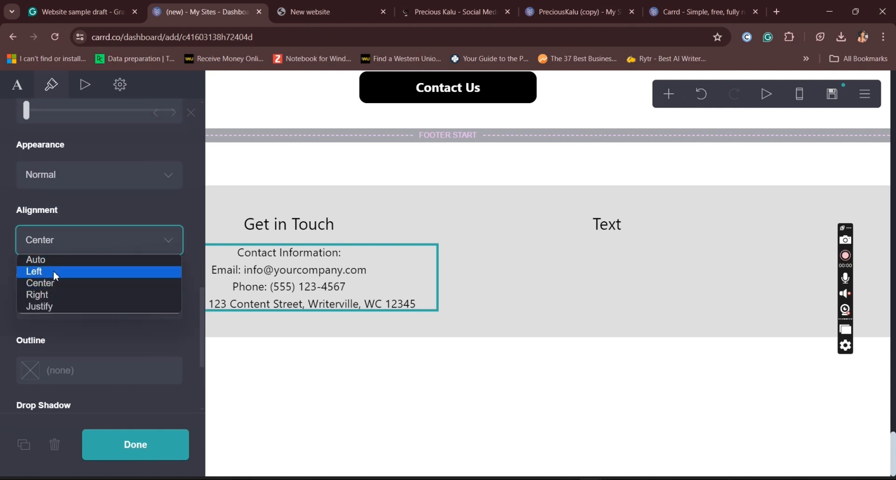
{"action": "left_click", "coordinate": [56, 272]}
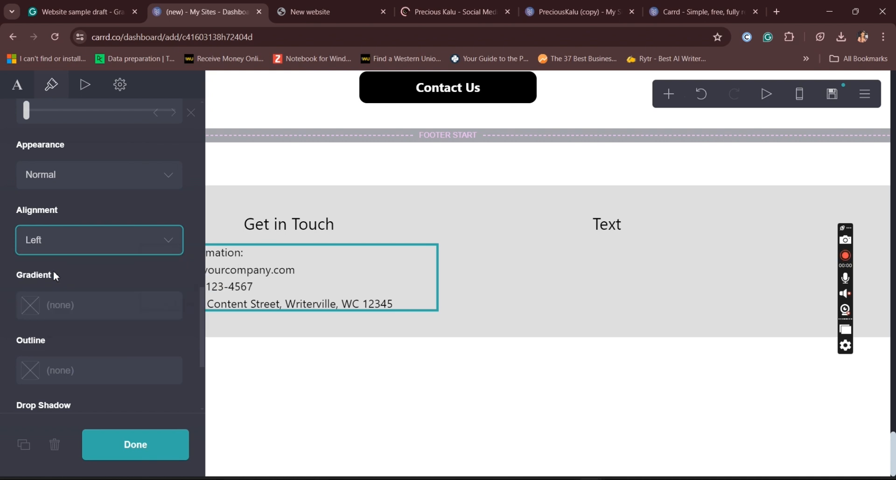
Copy the heading Office Hours: from the Grammarly draft and put it in place of the placeholder text in the Carrd footer's right column
{"action": "left_click", "coordinate": [79, 6]}
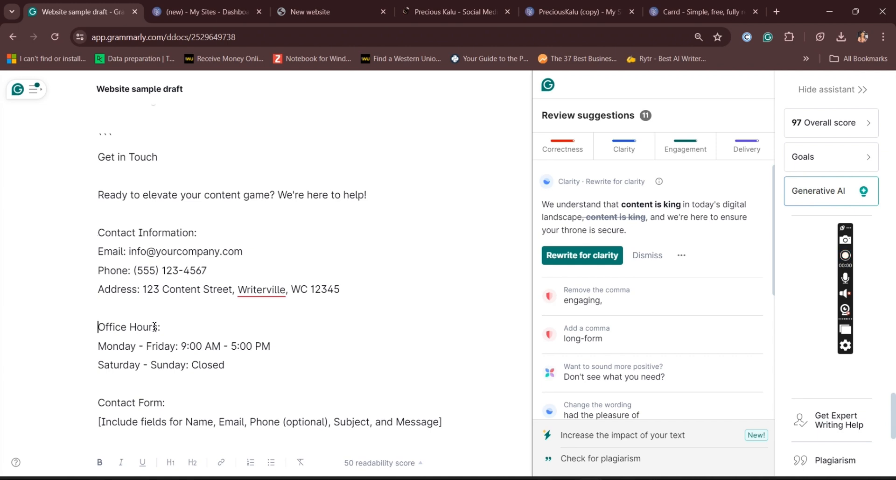
{"action": "left_click_drag", "start_coordinate": [97, 327], "coordinate": [179, 326]}
{"action": "key", "text": "ctrl+c"}
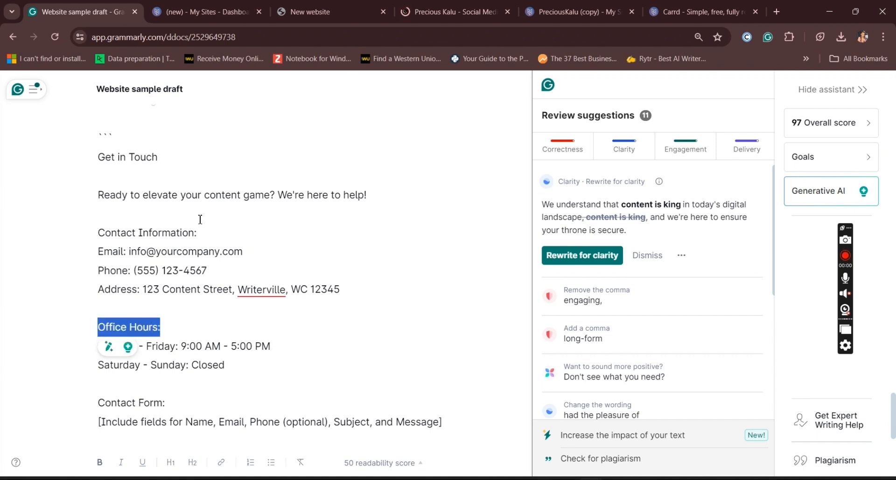
{"action": "mouse_move", "coordinate": [213, 8]}
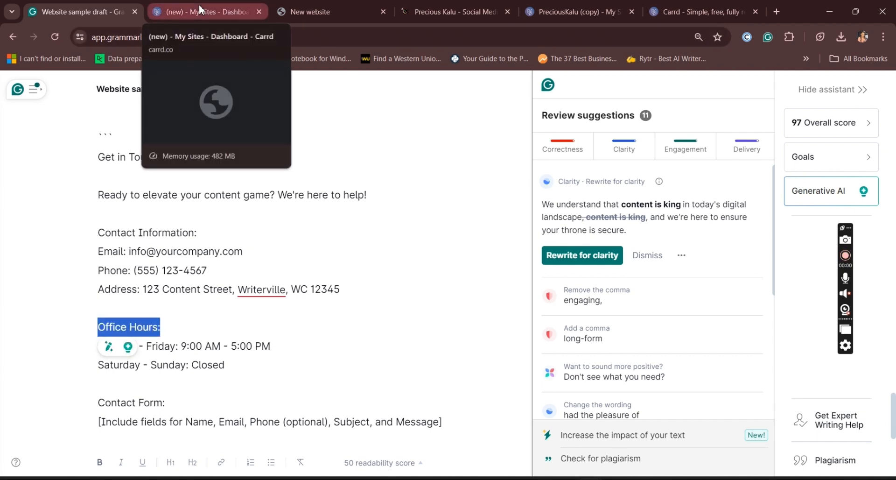
{"action": "left_click", "coordinate": [223, 5]}
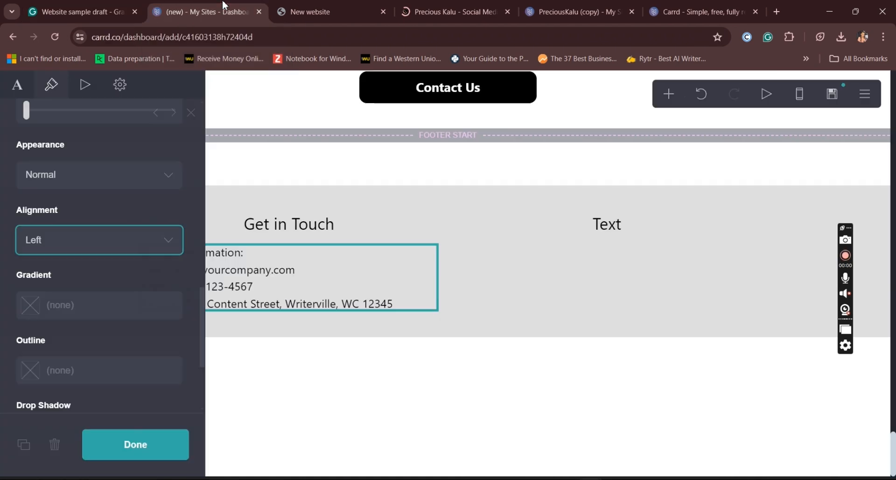
{"action": "left_click", "coordinate": [608, 226]}
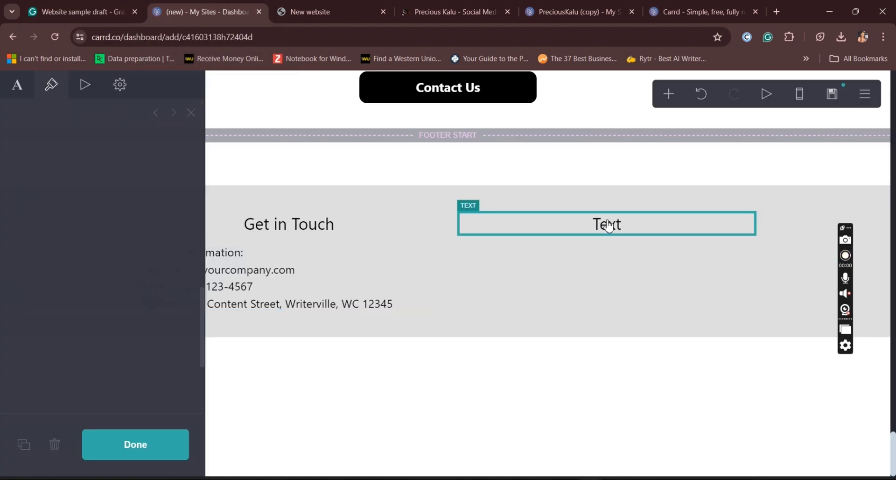
{"action": "left_click", "coordinate": [27, 78]}
{"action": "key", "text": "ctrl+a"}
{"action": "key", "text": "ctrl+v"}
Duplicate the contact information text in the footer's left column
{"action": "left_click", "coordinate": [280, 307]}
{"action": "left_click", "coordinate": [280, 307]}
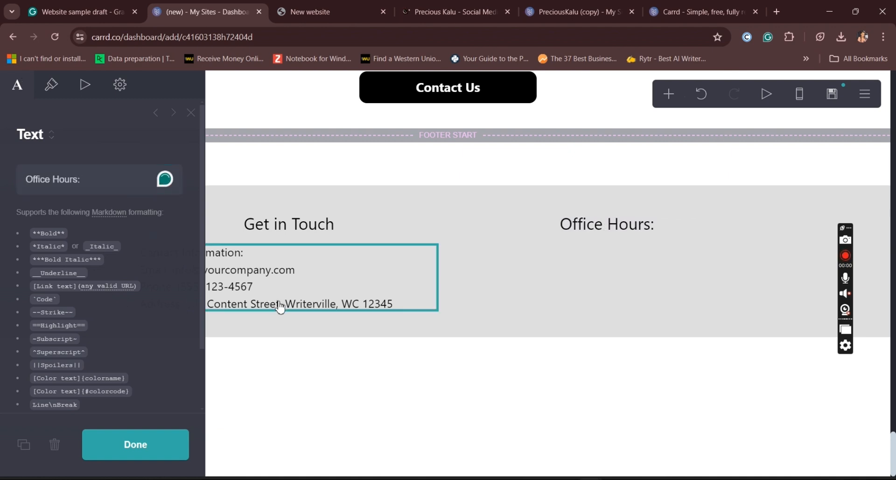
{"action": "left_click", "coordinate": [25, 452]}
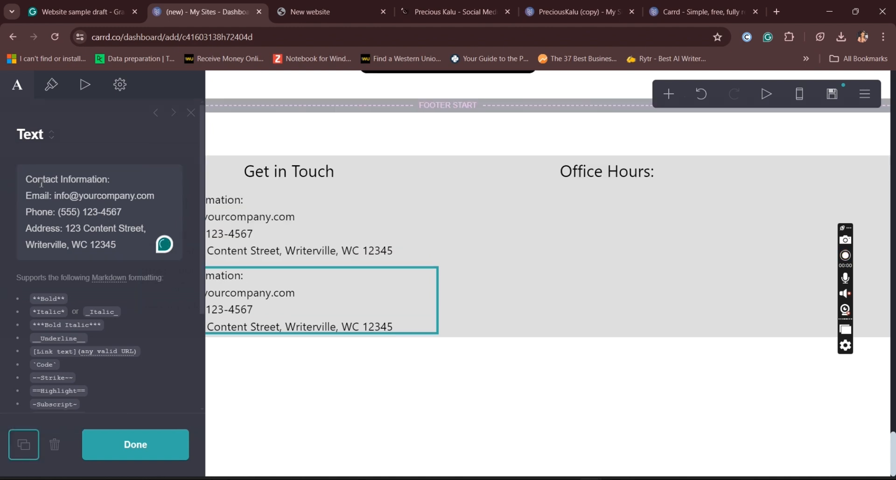
Copy the Monday - Friday and Saturday - Sunday hours lines from the Grammarly draft and return to the Carrd editor
{"action": "left_click", "coordinate": [79, 6]}
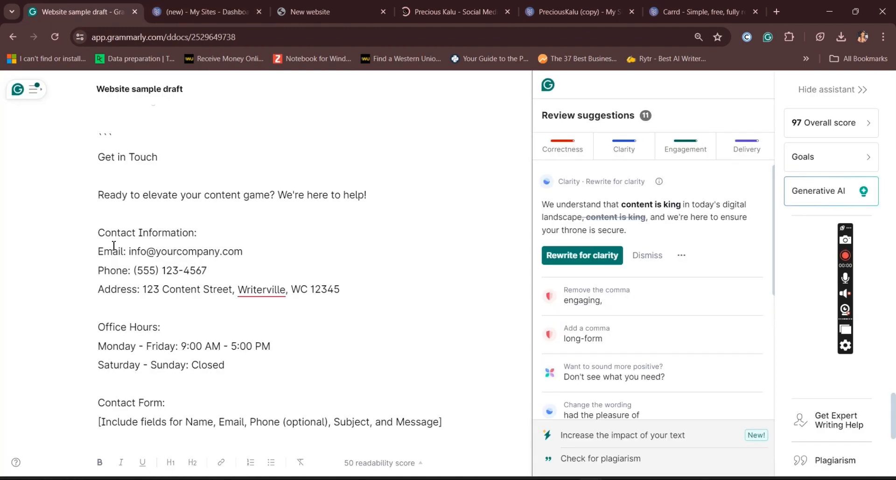
{"action": "left_click_drag", "start_coordinate": [101, 345], "coordinate": [237, 365]}
{"action": "key", "text": "ctrl+c"}
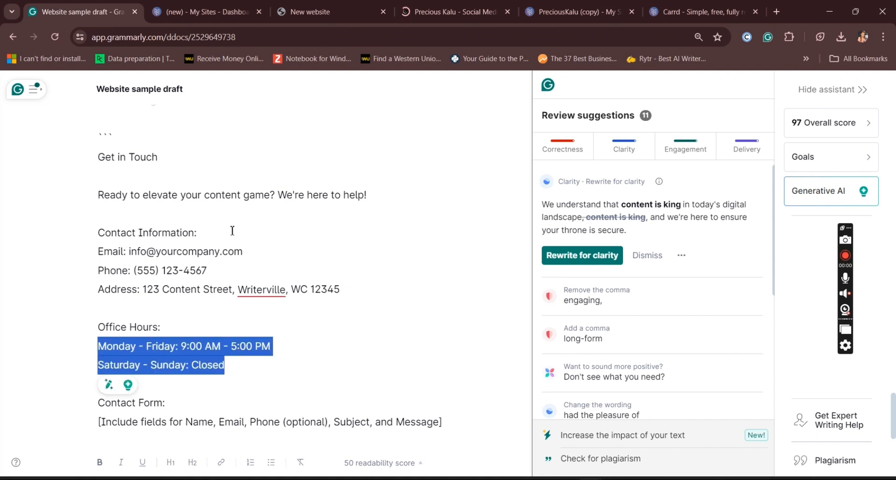
{"action": "left_click", "coordinate": [221, 5]}
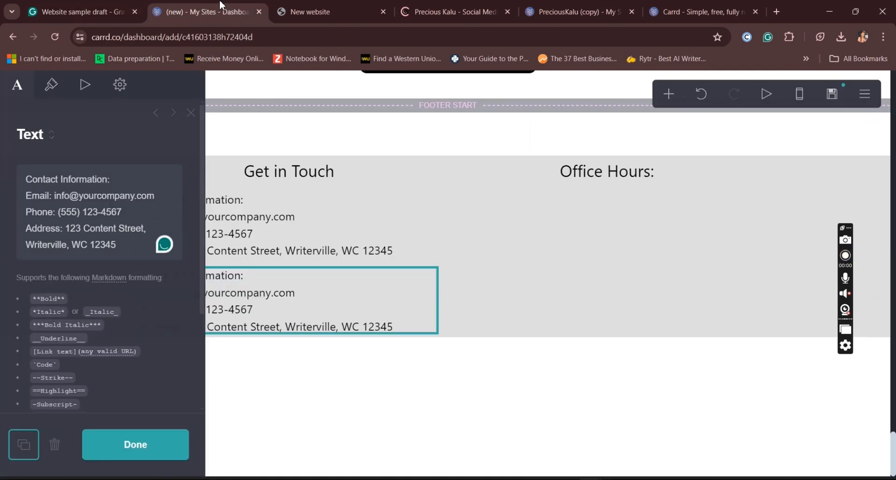
Move the duplicated contact text below Office Hours: and replace its content with Monday - Friday: 9:00 AM - 5:00 PM, Saturday - Sunday: Closed
{"action": "left_click_drag", "start_coordinate": [416, 280], "coordinate": [635, 224]}
{"action": "left_click_drag", "start_coordinate": [635, 193], "coordinate": [615, 186]}
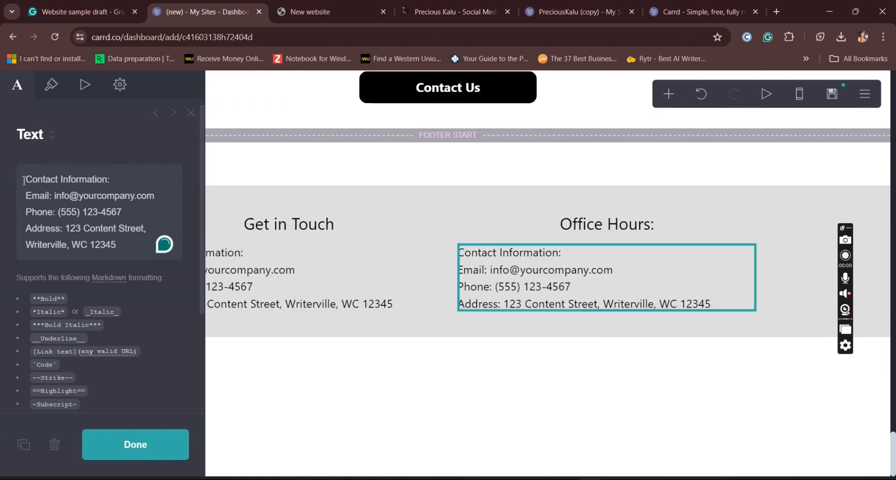
{"action": "key", "text": "ctrl+a"}
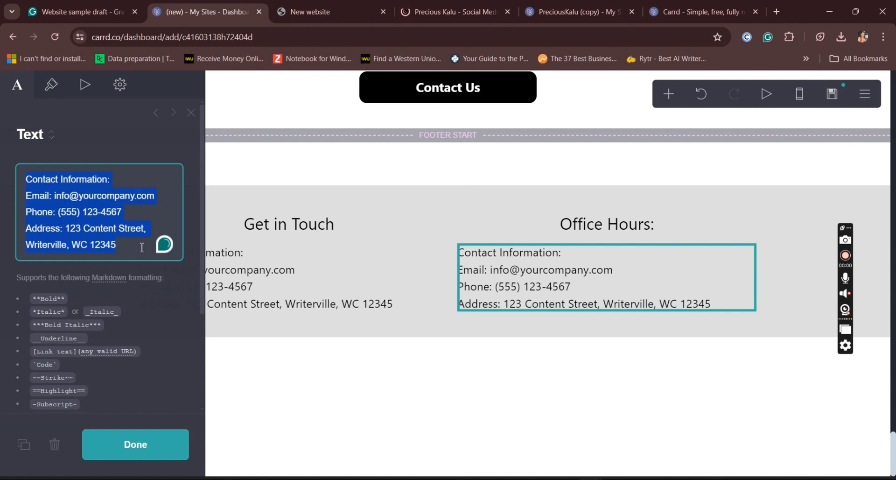
{"action": "key", "text": "ctrl+v"}
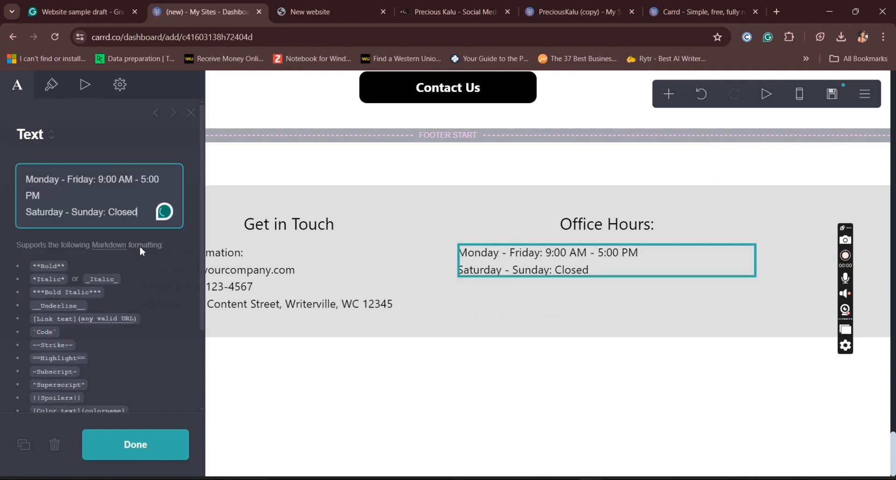
{"action": "left_click", "coordinate": [135, 445]}
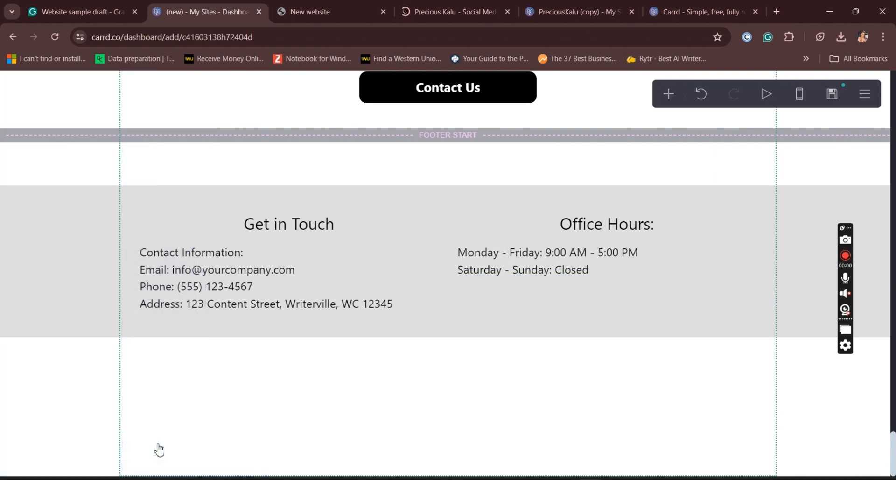
Set the alignment of the footer's Get in Touch heading to Left
{"action": "left_click", "coordinate": [508, 271]}
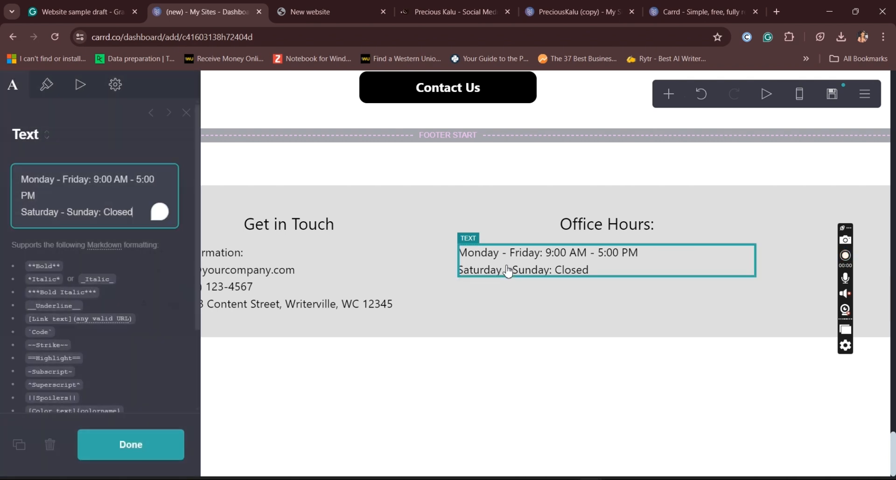
{"action": "left_click", "coordinate": [51, 85]}
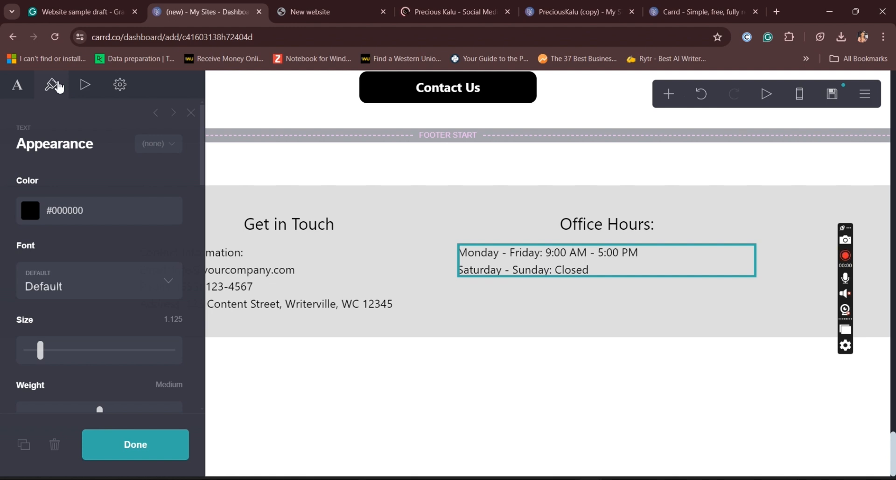
{"action": "left_click", "coordinate": [279, 229]}
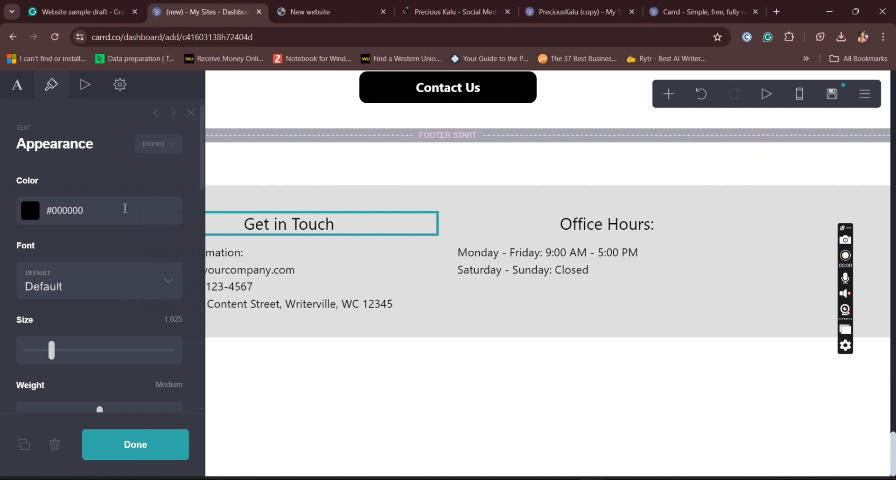
{"action": "scroll", "coordinate": [204, 200], "scroll_direction": "down", "scroll_amount": 2}
{"action": "scroll", "coordinate": [204, 200], "scroll_direction": "down", "scroll_amount": 6}
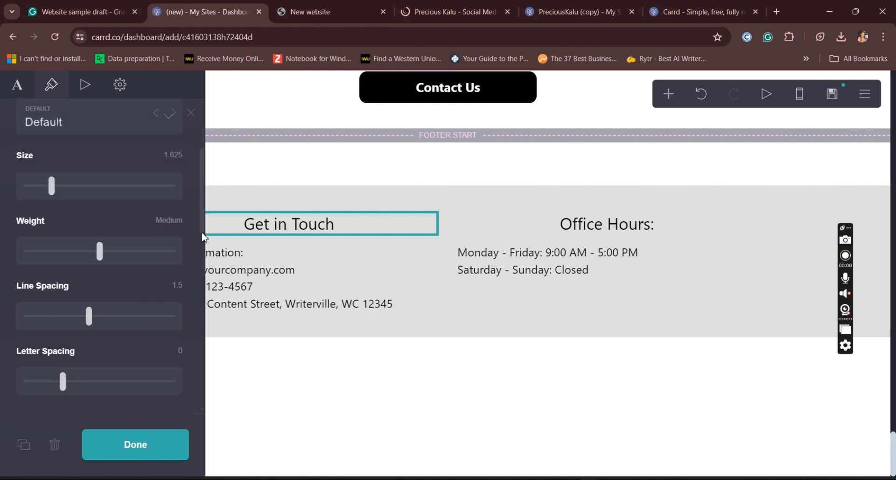
{"action": "left_click_drag", "start_coordinate": [200, 266], "coordinate": [200, 343]}
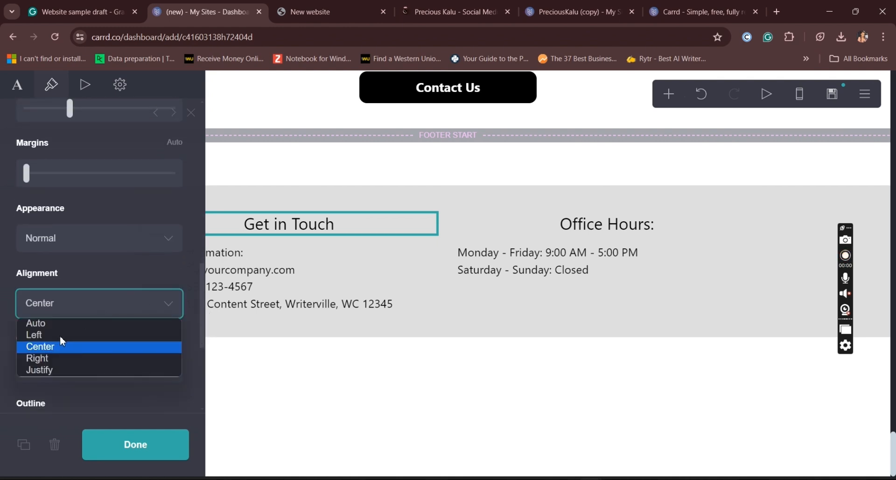
{"action": "left_click", "coordinate": [57, 335]}
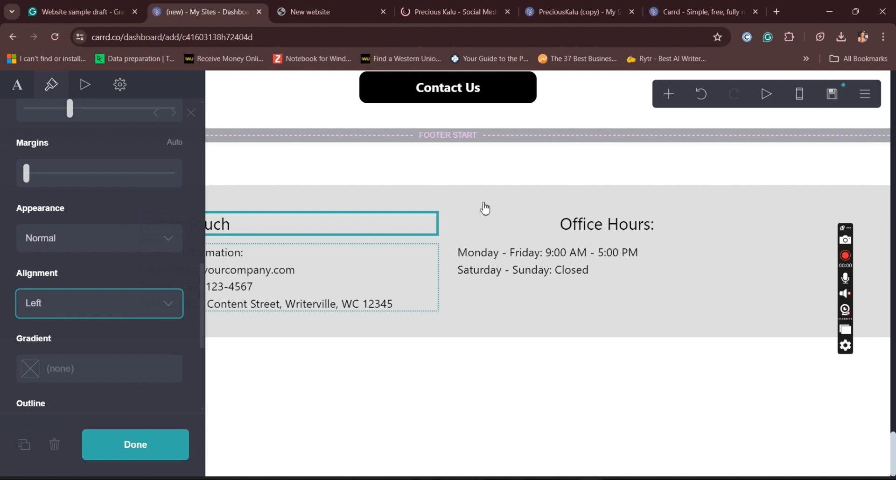
Set the alignment of the footer's Office Hours: heading to Right
{"action": "left_click", "coordinate": [562, 232]}
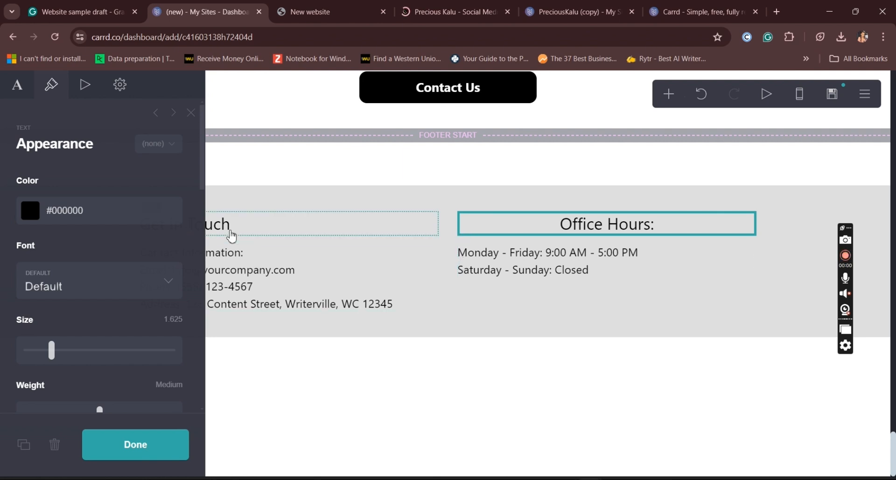
{"action": "left_click_drag", "start_coordinate": [200, 175], "coordinate": [204, 331]}
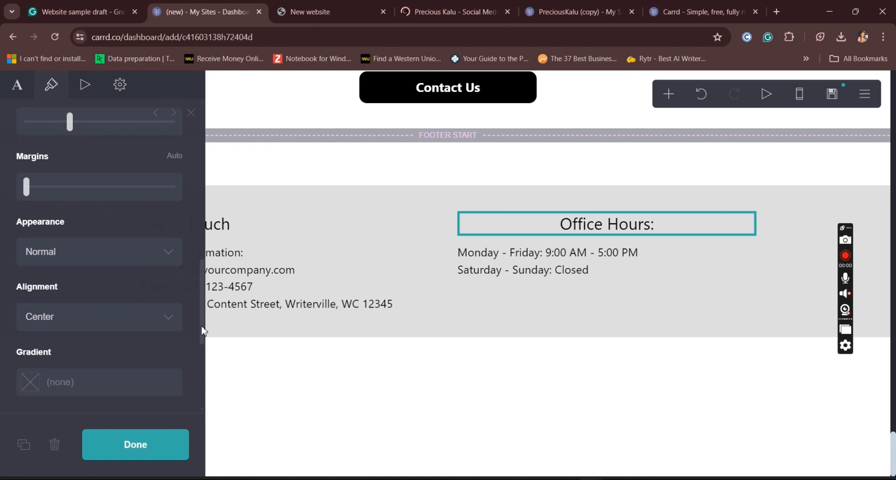
{"action": "left_click", "coordinate": [166, 328]}
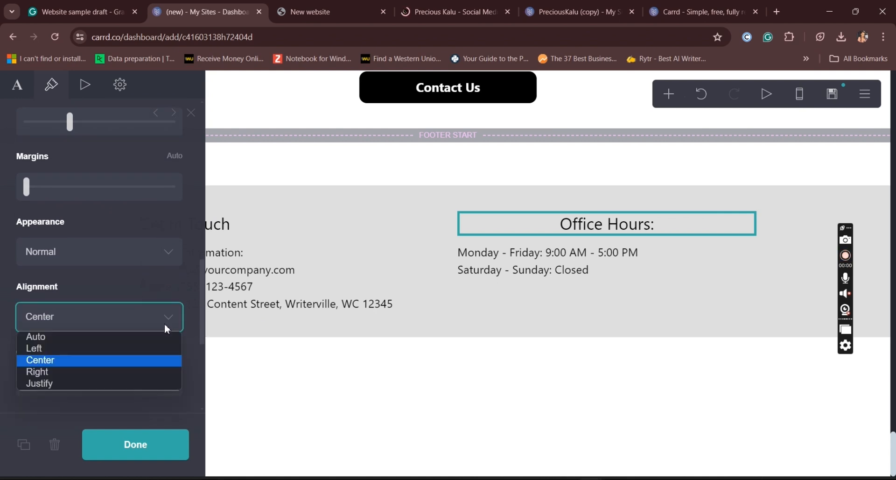
{"action": "left_click", "coordinate": [47, 371]}
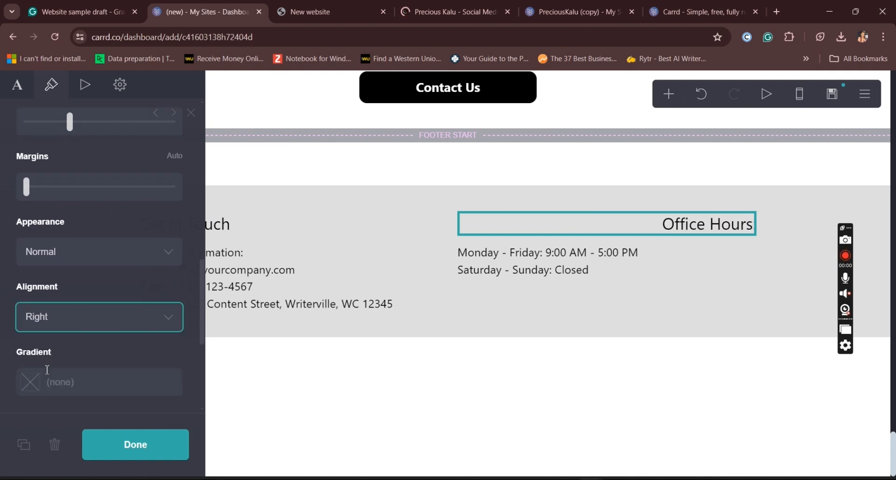
Set the alignment of the opening hours text below Office Hours: to Right and finish editing it
{"action": "left_click", "coordinate": [485, 269]}
{"action": "left_click", "coordinate": [485, 269]}
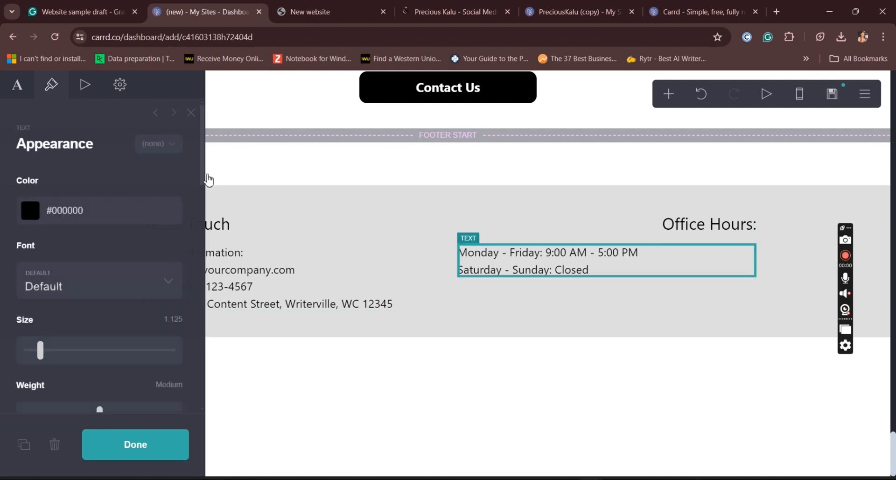
{"action": "scroll", "coordinate": [204, 247], "scroll_direction": "down", "scroll_amount": 6}
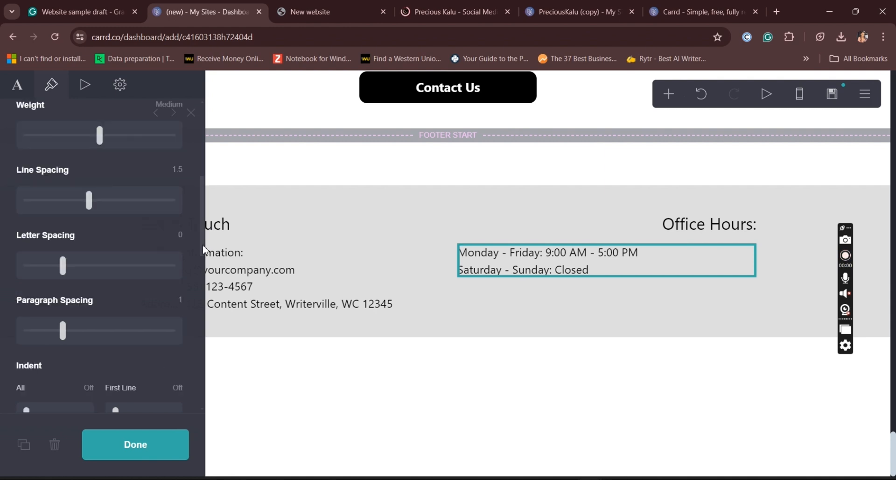
{"action": "scroll", "coordinate": [204, 276], "scroll_direction": "down", "scroll_amount": 3}
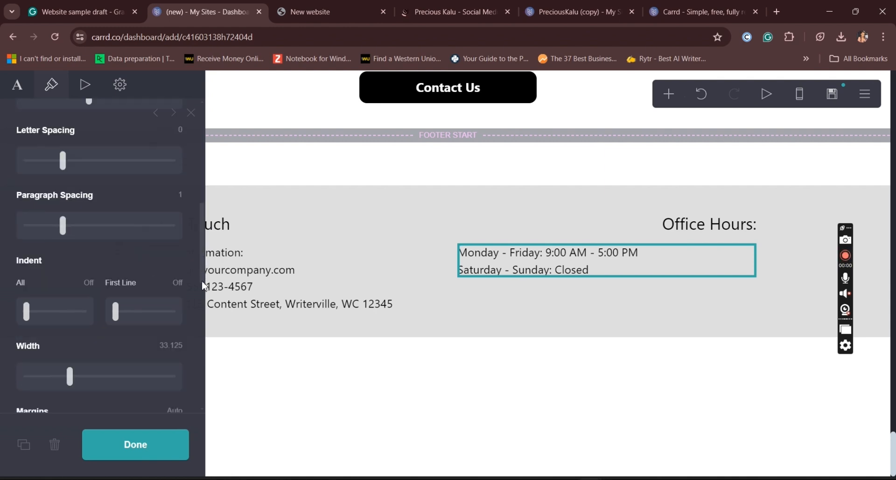
{"action": "scroll", "coordinate": [202, 281], "scroll_direction": "down", "scroll_amount": 3}
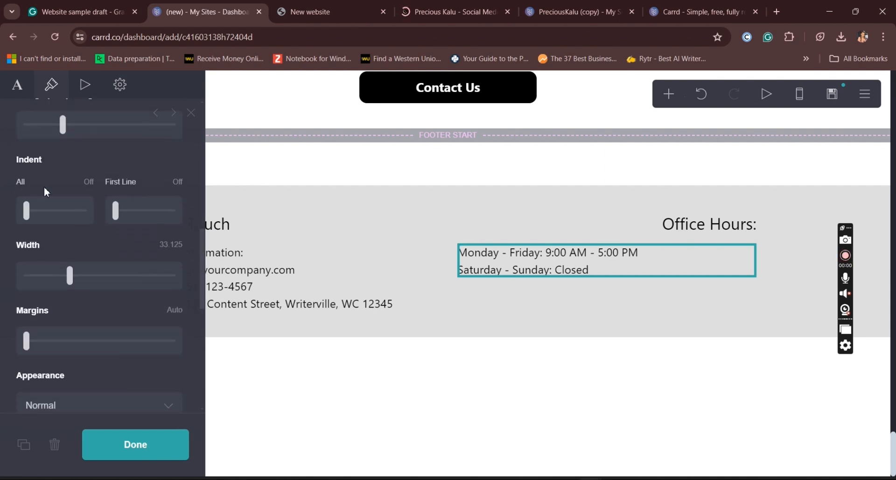
{"action": "left_click_drag", "start_coordinate": [26, 211], "coordinate": [172, 234]}
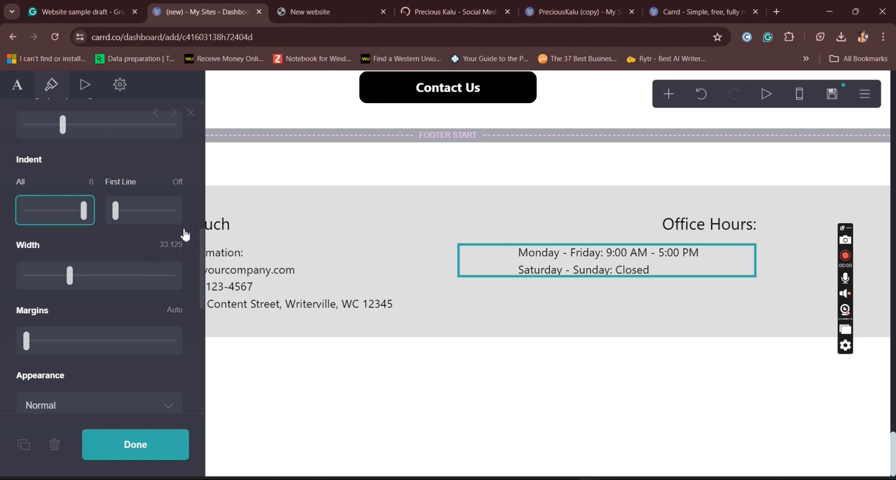
{"action": "left_click_drag", "start_coordinate": [185, 234], "coordinate": [12, 235]}
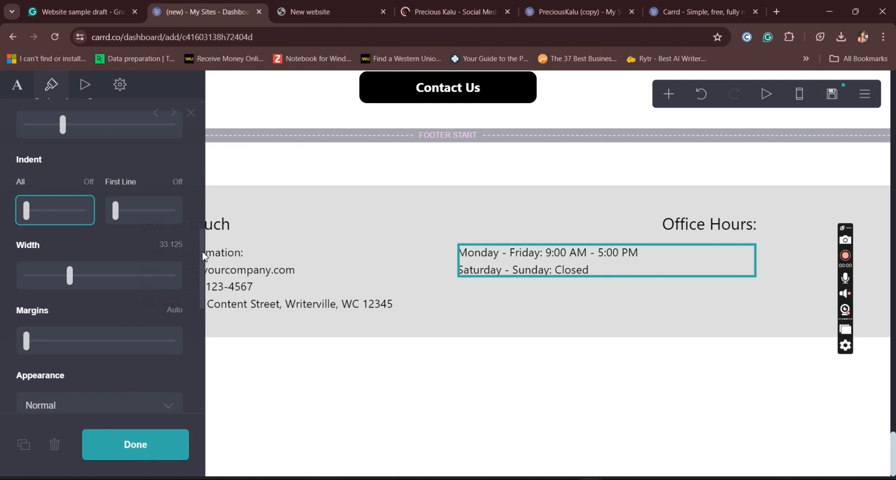
{"action": "scroll", "coordinate": [198, 289], "scroll_direction": "down", "scroll_amount": 1}
{"action": "scroll", "coordinate": [198, 286], "scroll_direction": "down", "scroll_amount": 4}
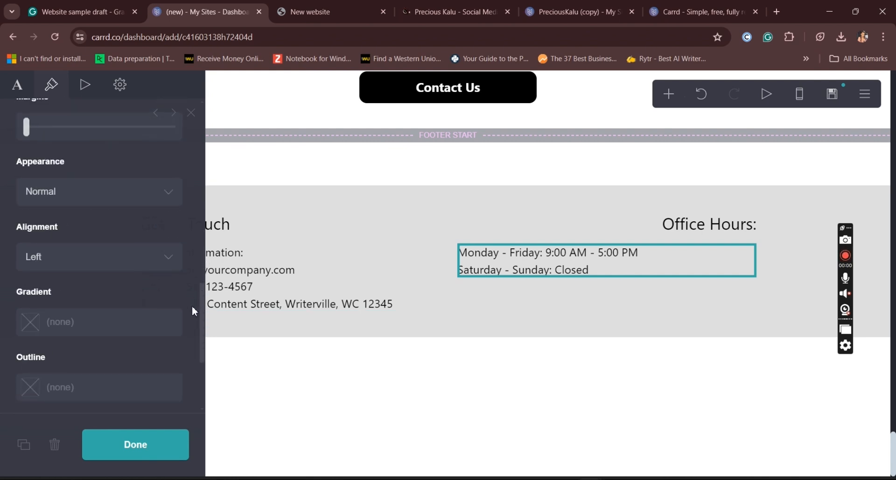
{"action": "left_click", "coordinate": [155, 264]}
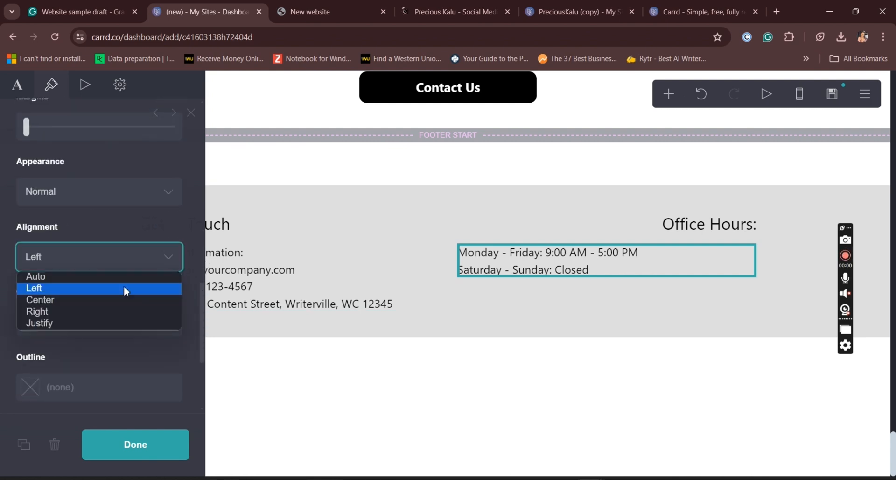
{"action": "left_click", "coordinate": [72, 311]}
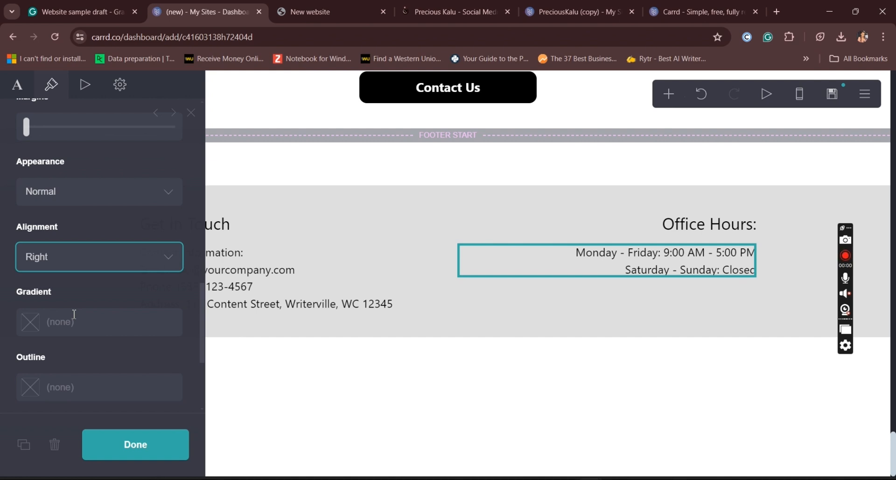
{"action": "left_click", "coordinate": [129, 448]}
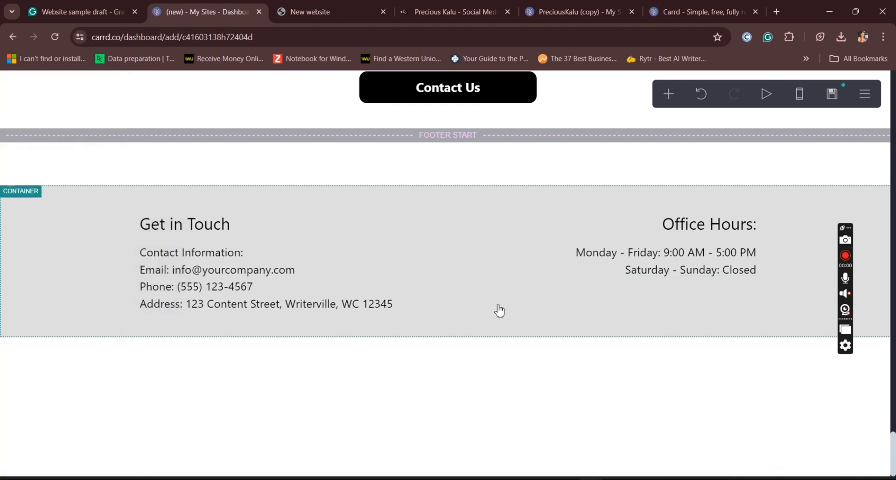
Duplicate the opening hours text in the footer's right column
{"action": "left_click", "coordinate": [496, 308]}
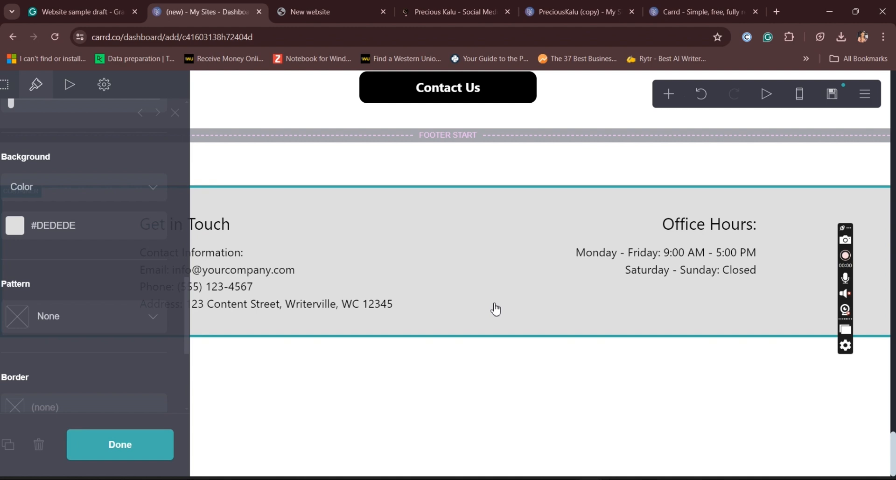
{"action": "left_click", "coordinate": [642, 280]}
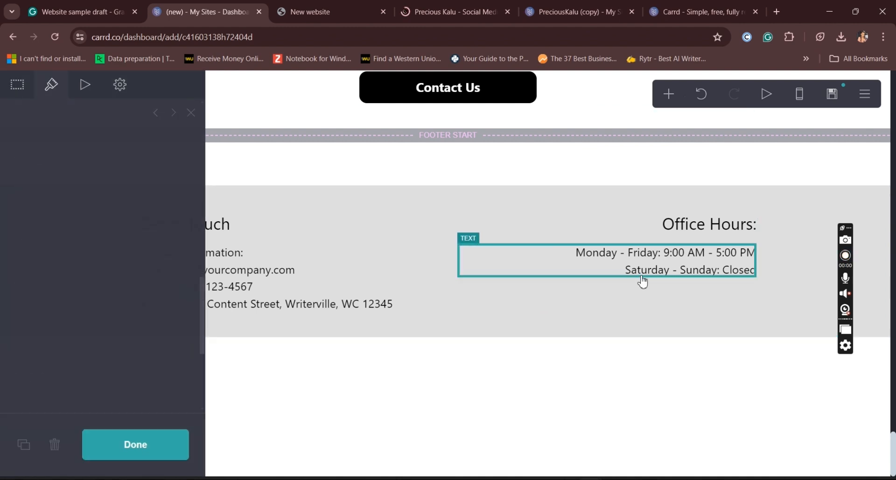
{"action": "left_click", "coordinate": [31, 444]}
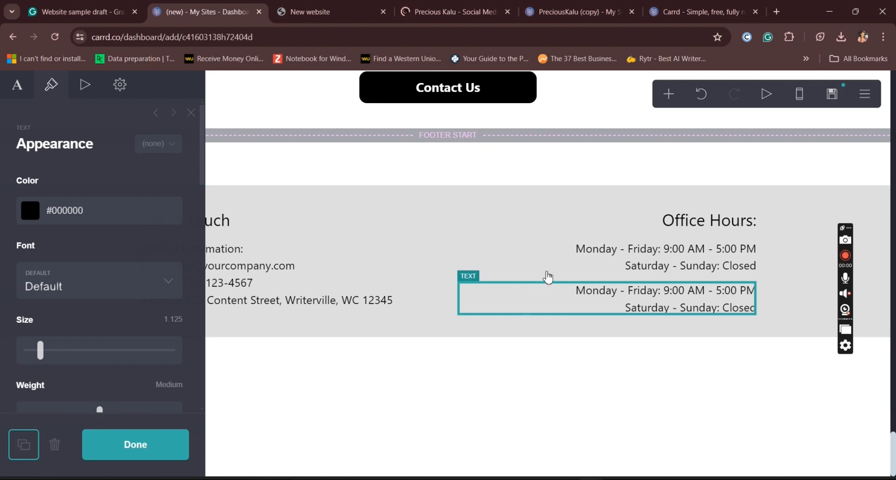
{"action": "left_click", "coordinate": [577, 258]}
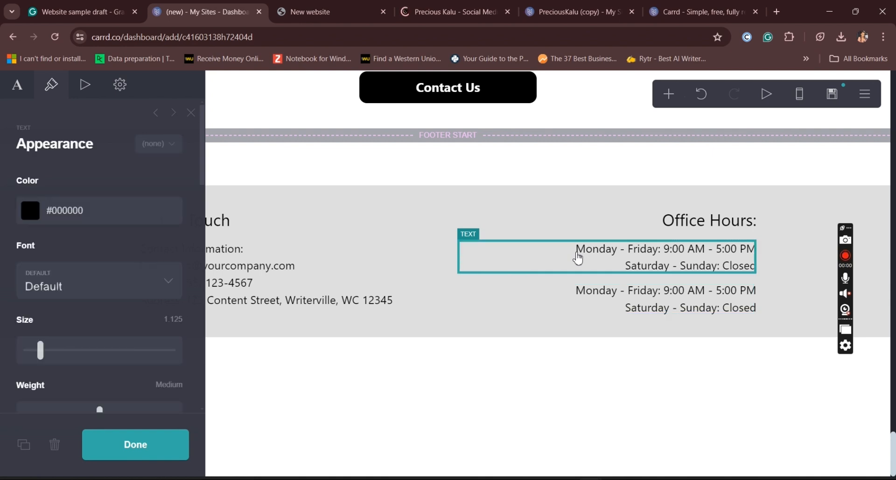
{"action": "left_click", "coordinate": [667, 94]}
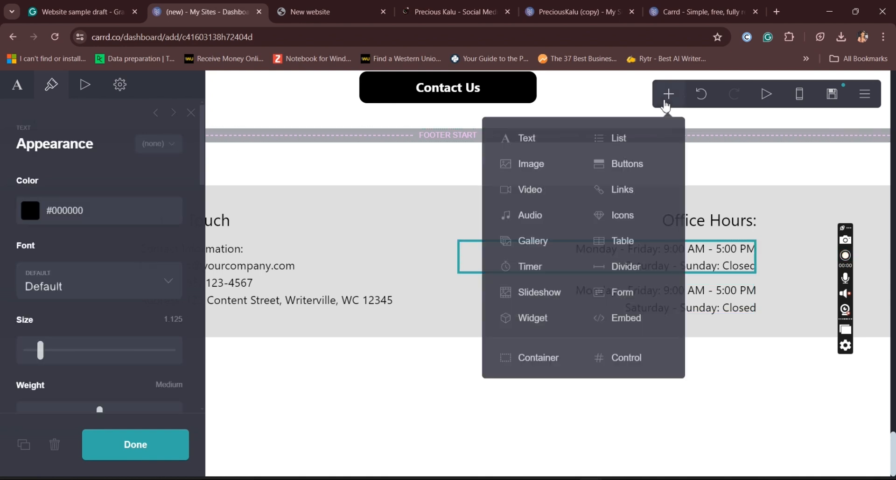
{"action": "left_click", "coordinate": [631, 267]}
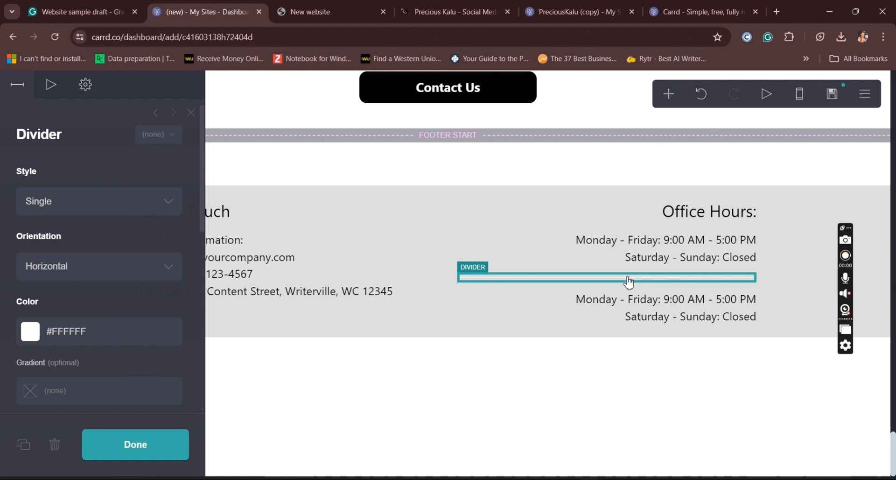
{"action": "left_click_drag", "start_coordinate": [629, 282], "coordinate": [503, 326]}
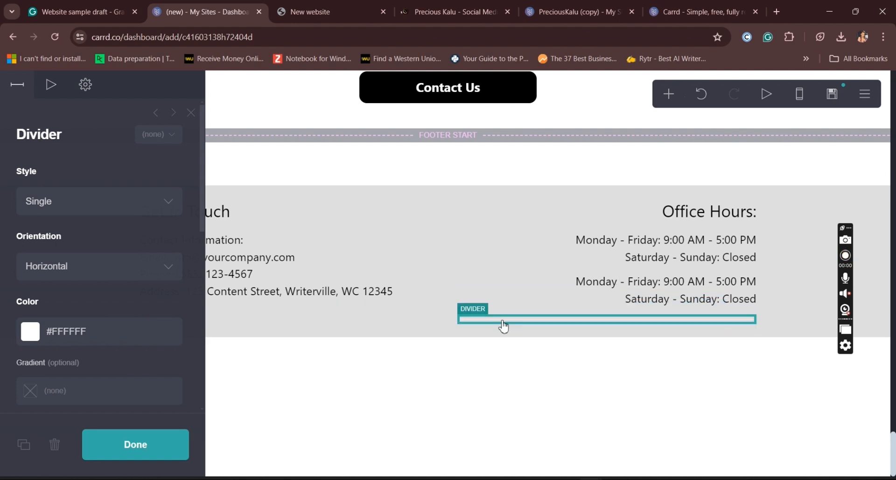
{"action": "left_click_drag", "start_coordinate": [641, 297], "coordinate": [474, 330]}
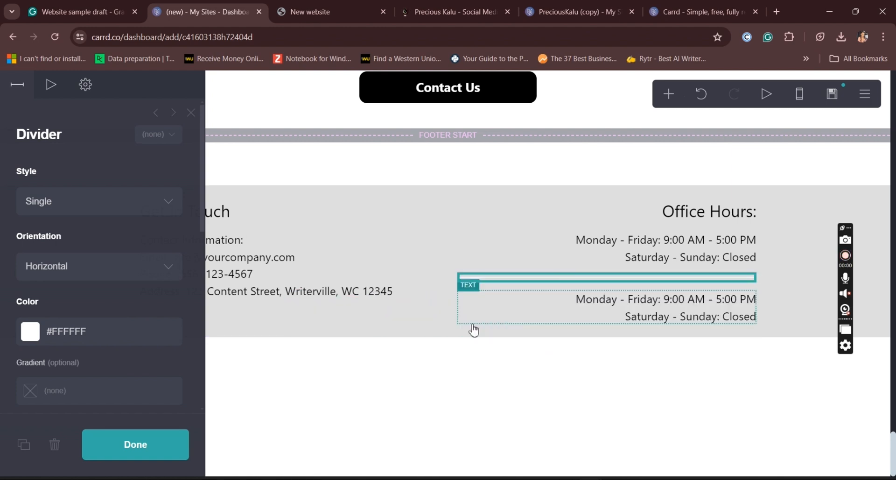
{"action": "left_click", "coordinate": [569, 310]}
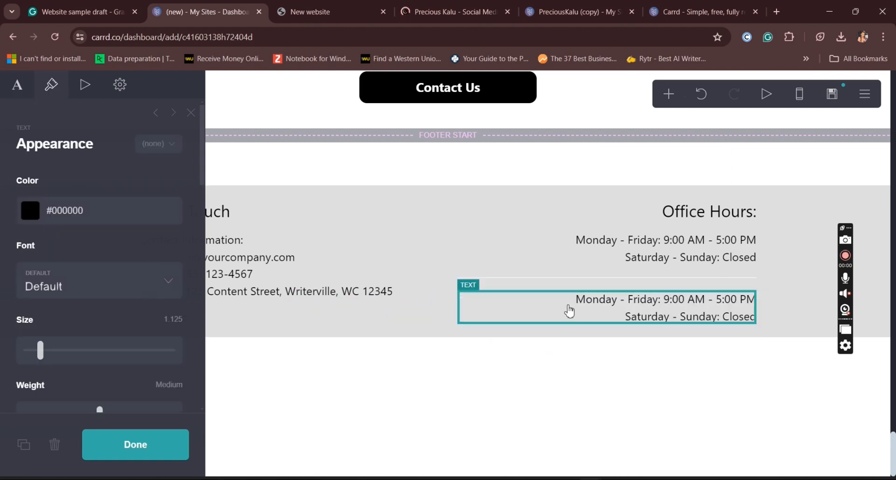
{"action": "left_click", "coordinate": [583, 282]}
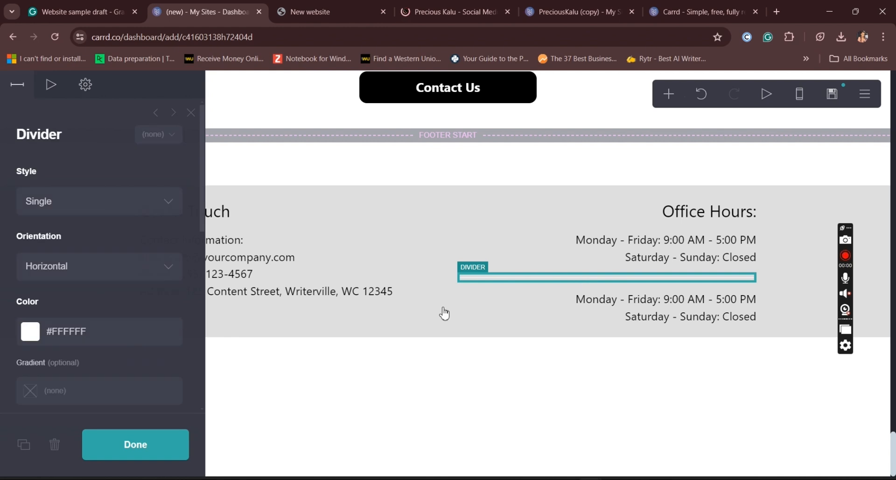
{"action": "left_click", "coordinate": [55, 445]}
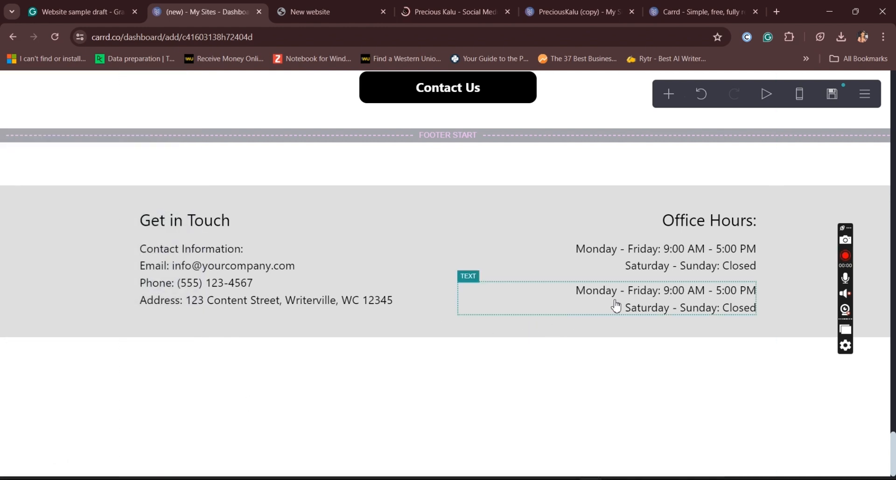
Move the duplicated hours text out of the grey footer container to just below it and set its alignment to Center
{"action": "left_click_drag", "start_coordinate": [636, 303], "coordinate": [429, 353]}
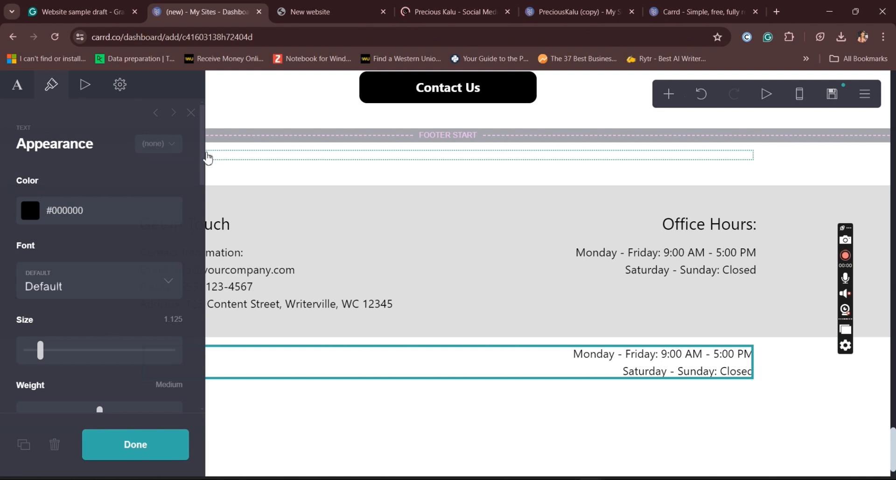
{"action": "scroll", "coordinate": [189, 212], "scroll_direction": "down", "scroll_amount": 1}
{"action": "scroll", "coordinate": [189, 213], "scroll_direction": "down", "scroll_amount": 10}
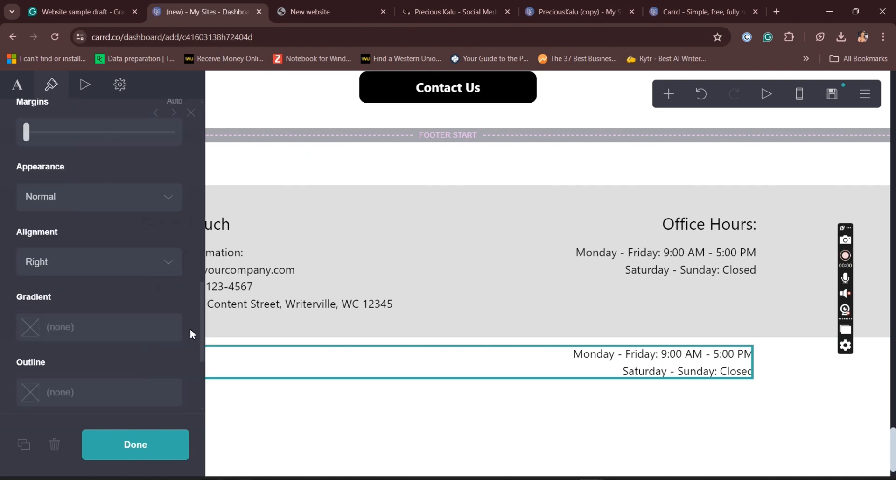
{"action": "left_click_drag", "start_coordinate": [193, 363], "coordinate": [194, 310]}
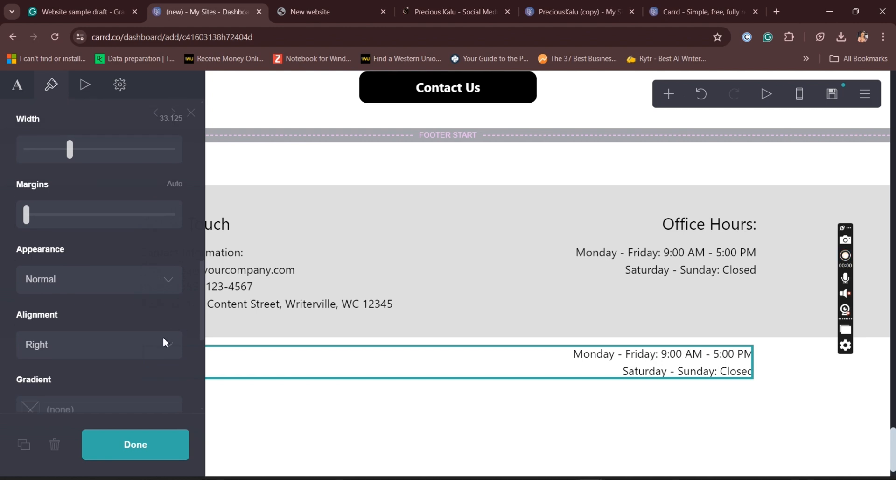
{"action": "left_click", "coordinate": [164, 343]}
{"action": "left_click", "coordinate": [40, 388]}
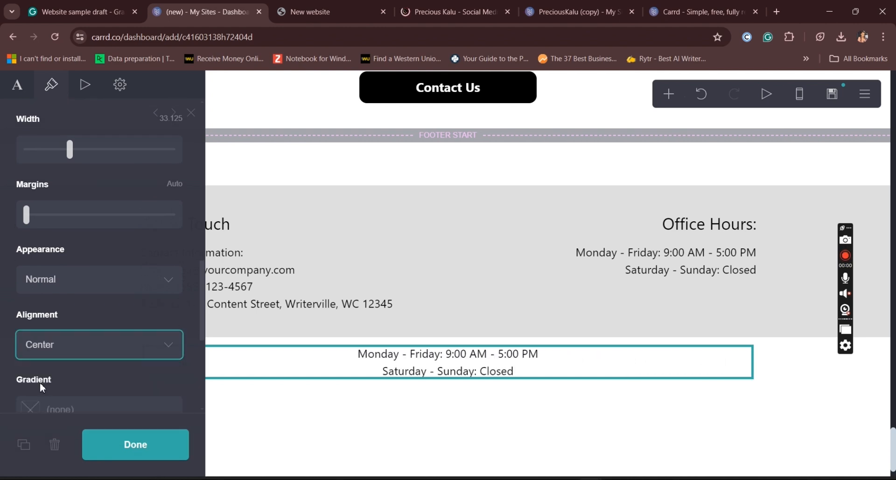
Replace the centered hours text below the grey footer container with "2024 (c) Your Name" and finish editing it
{"action": "left_click", "coordinate": [17, 85]}
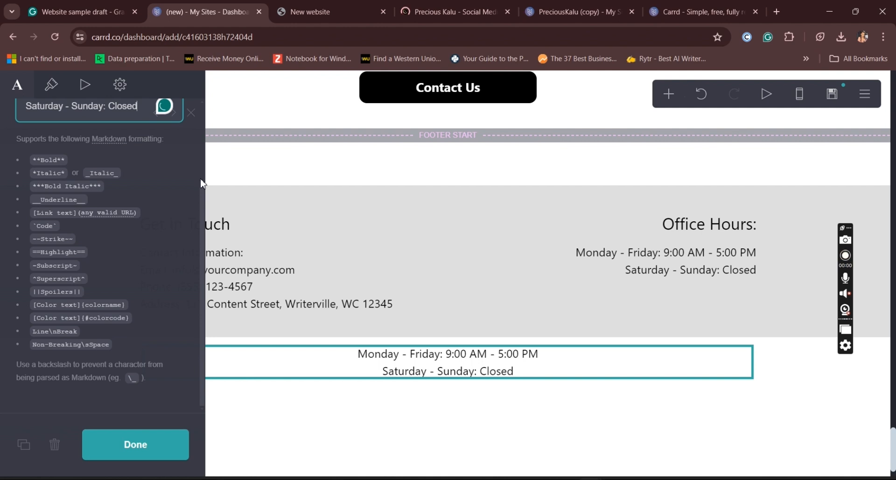
{"action": "scroll", "coordinate": [116, 187], "scroll_direction": "up", "scroll_amount": 2}
{"action": "left_click_drag", "start_coordinate": [25, 167], "coordinate": [142, 219]}
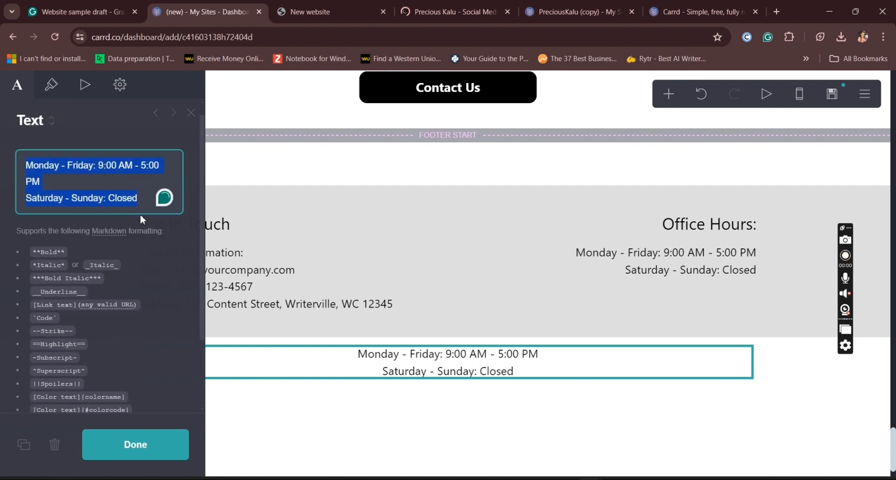
{"action": "type", "text": "201"}
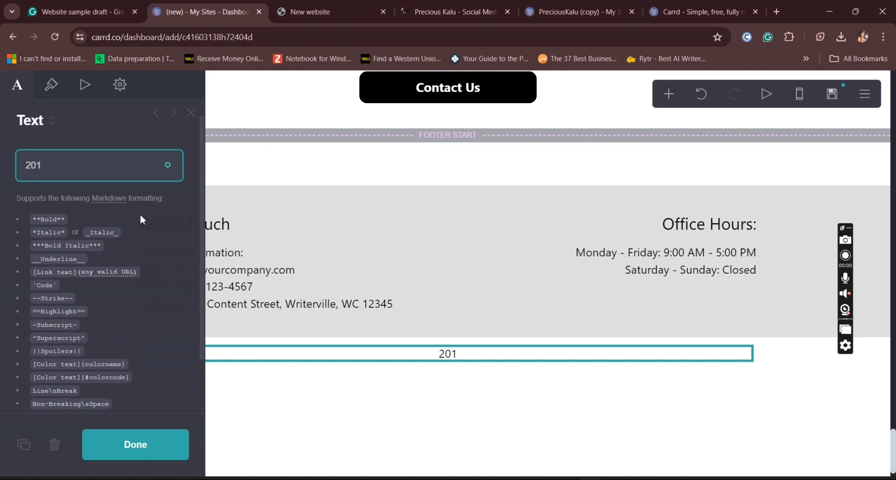
{"action": "key", "text": "BackSpace"}
{"action": "type", "text": "24"}
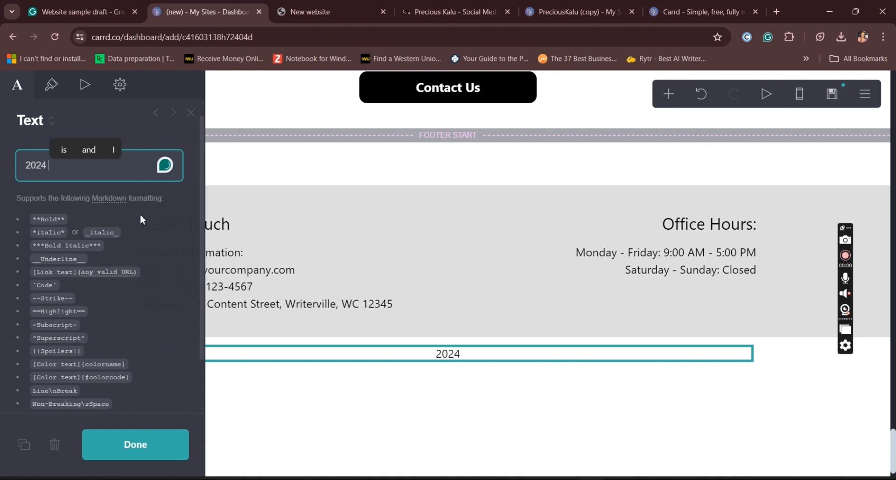
{"action": "type", "text": " c"}
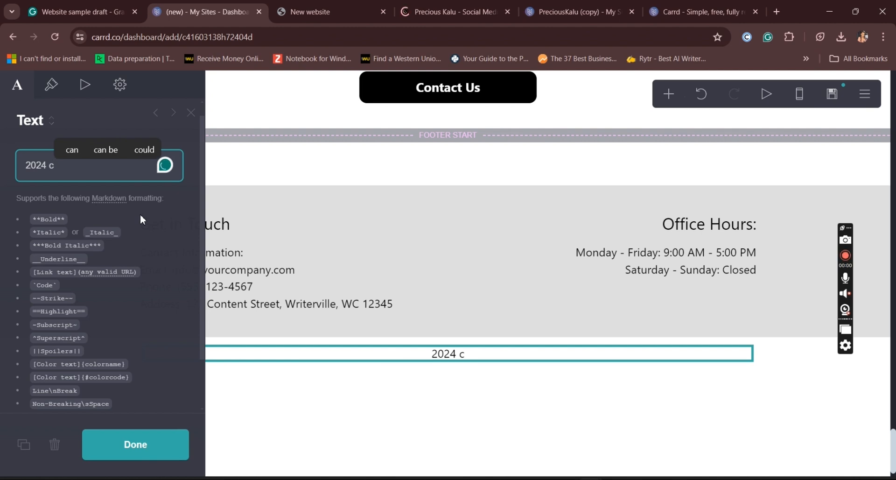
{"action": "key", "text": "BackSpace"}
{"action": "key", "text": "BackSpace"}
{"action": "type", "text": "(c"}
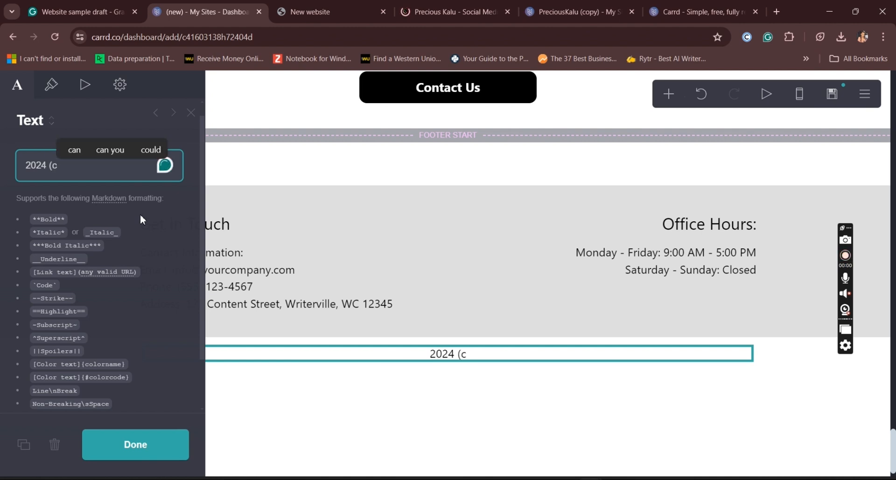
{"action": "type", "text": ")"}
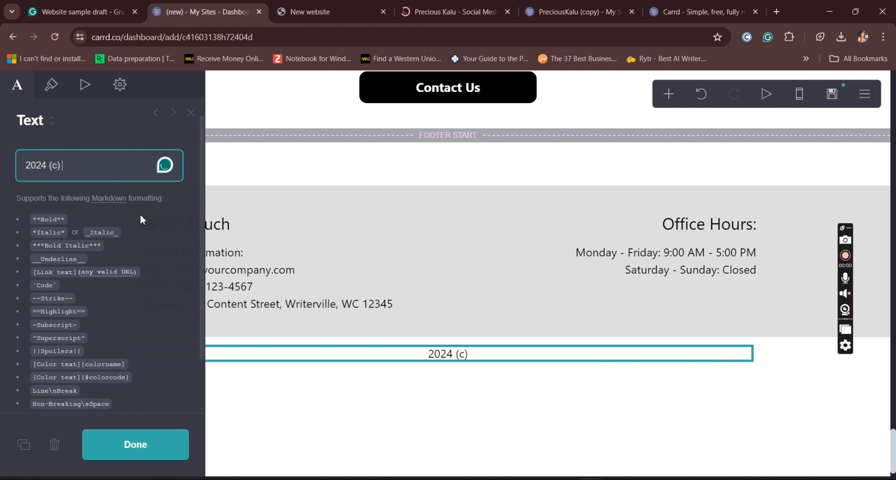
{"action": "type", "text": " You"}
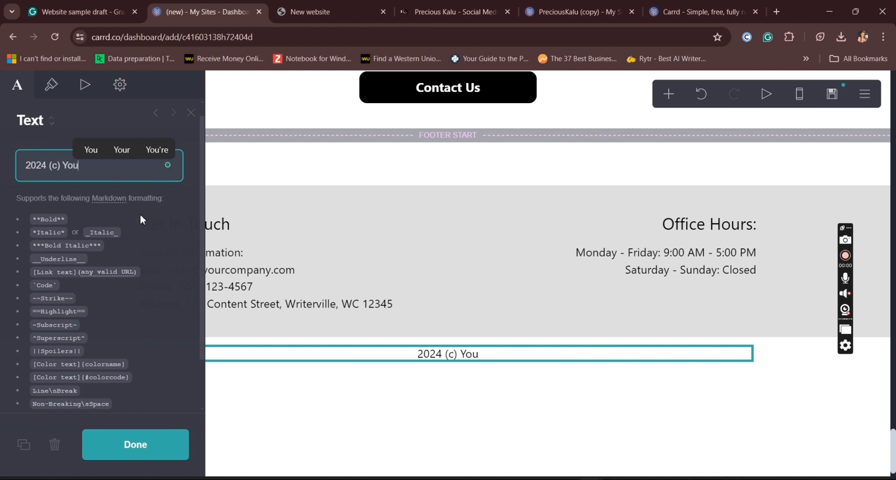
{"action": "type", "text": "r Na"}
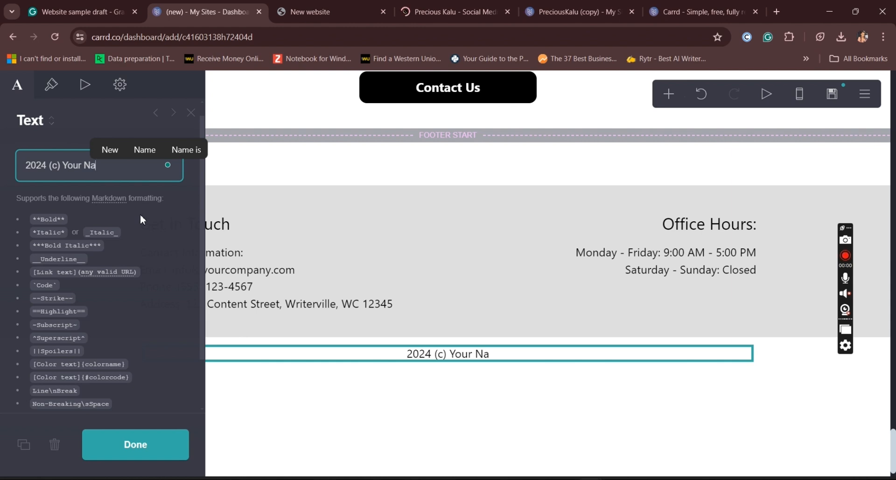
{"action": "type", "text": "me"}
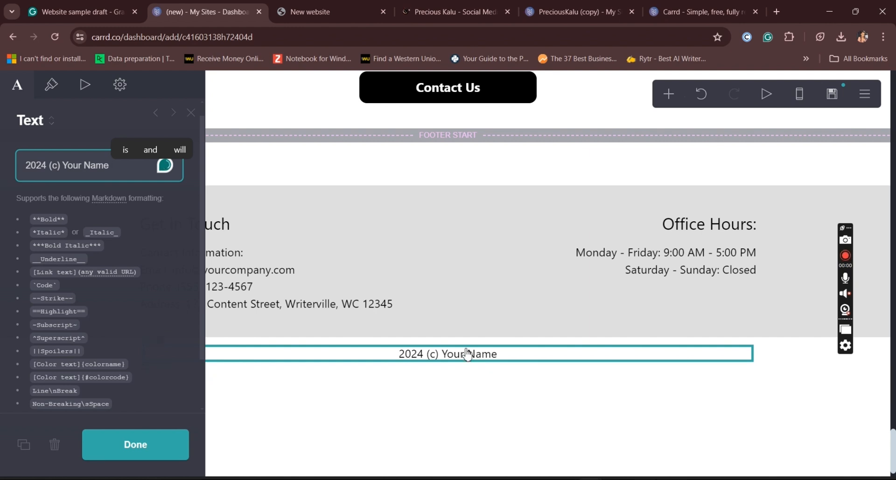
{"action": "left_click", "coordinate": [434, 414]}
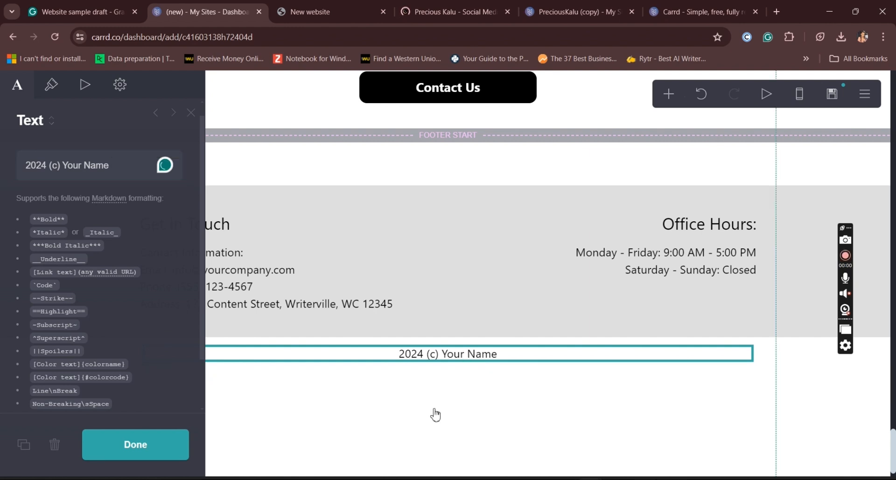
{"action": "left_click", "coordinate": [435, 414]}
{"action": "left_click", "coordinate": [160, 459]}
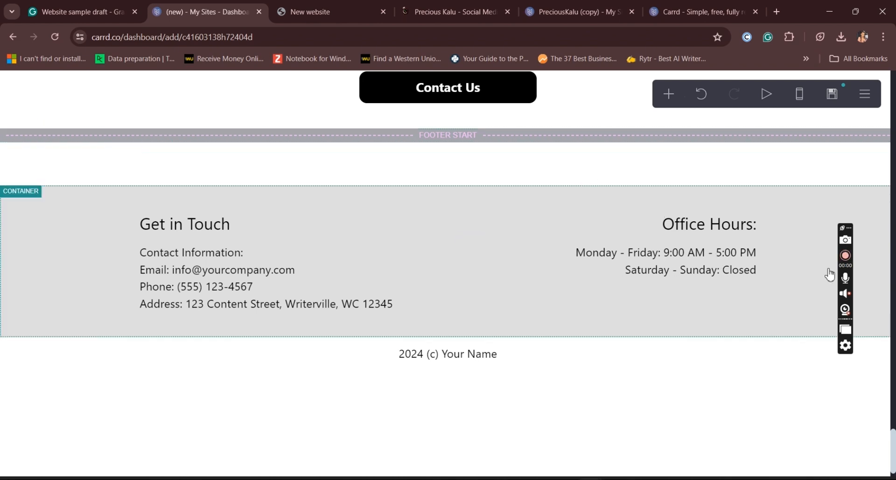
Check the footer marker's settings without changing them and switch the page to the mobile view
{"action": "left_click", "coordinate": [584, 139]}
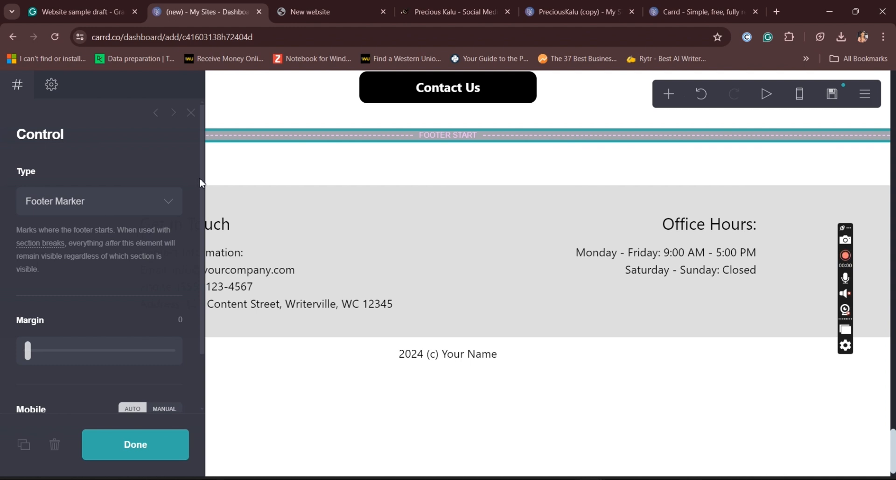
{"action": "left_click", "coordinate": [176, 451]}
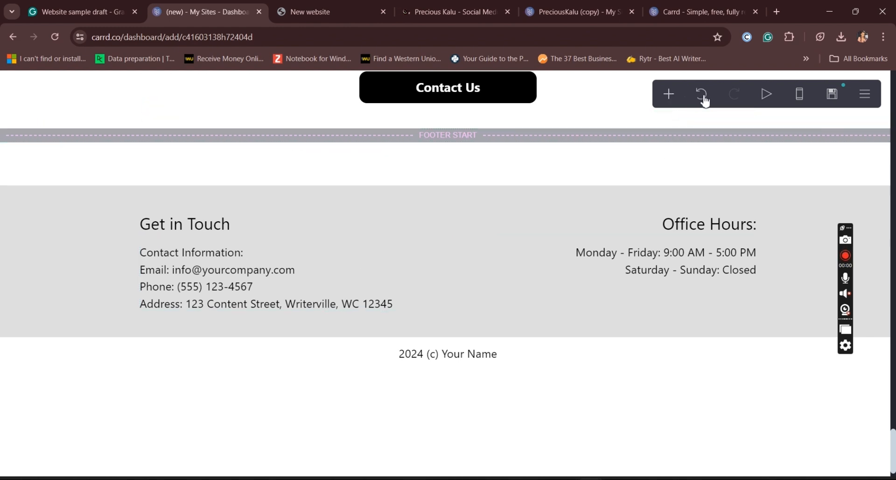
{"action": "left_click", "coordinate": [799, 95]}
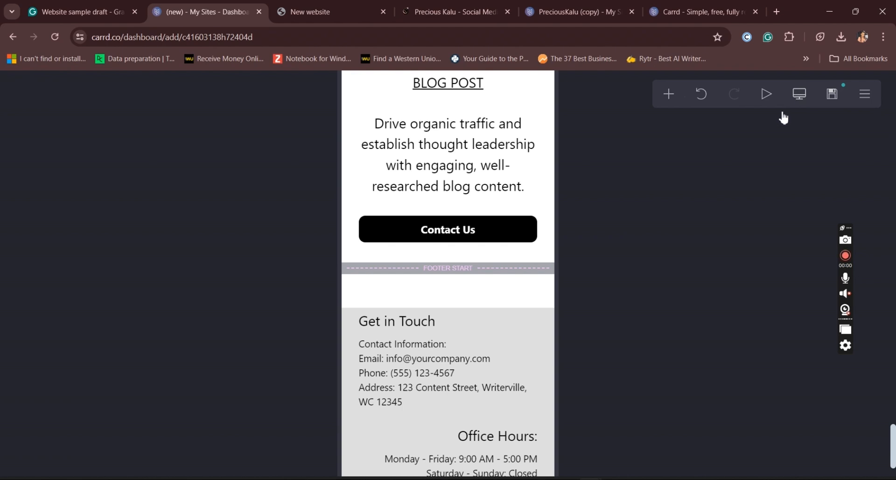
Switch the footer contact container's mobile settings to Manual and set its mobile layout to Default
{"action": "scroll", "coordinate": [893, 448], "scroll_direction": "down", "scroll_amount": 1}
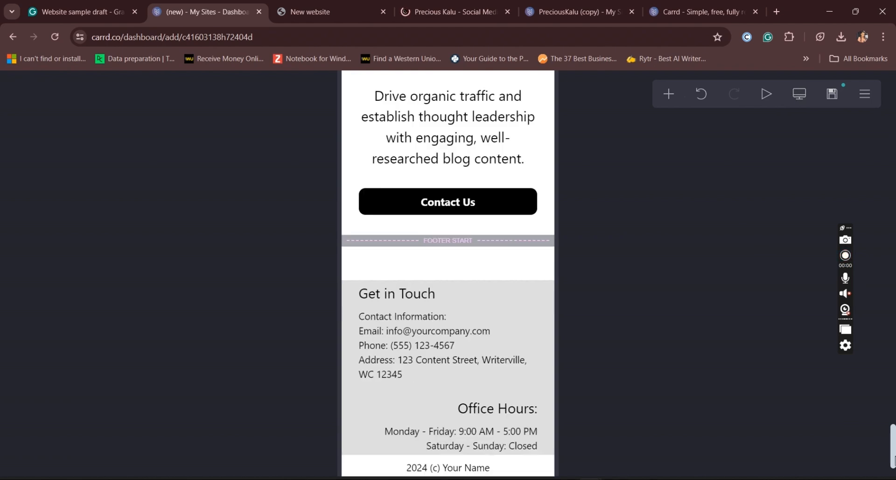
{"action": "scroll", "coordinate": [513, 355], "scroll_direction": "down", "scroll_amount": 1}
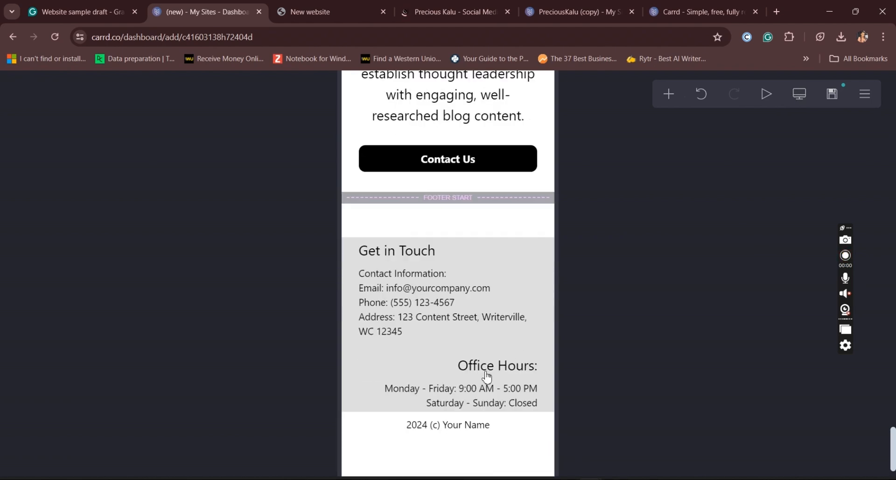
{"action": "left_click", "coordinate": [533, 275]}
{"action": "left_click", "coordinate": [538, 254]}
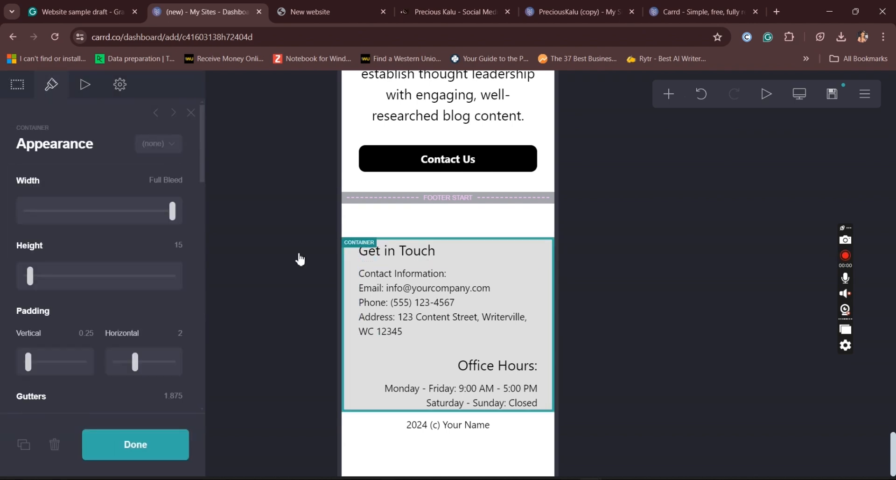
{"action": "left_click_drag", "start_coordinate": [201, 152], "coordinate": [205, 431]}
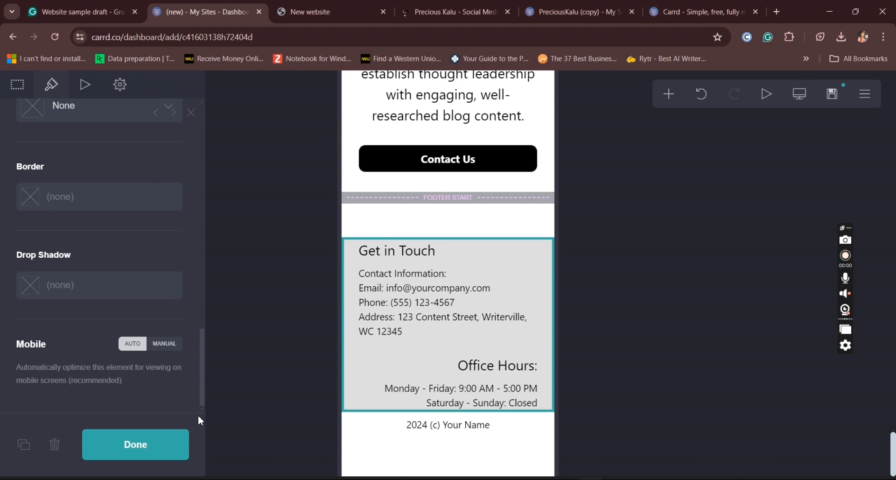
{"action": "left_click", "coordinate": [166, 344]}
{"action": "scroll", "coordinate": [165, 346], "scroll_direction": "down", "scroll_amount": 3}
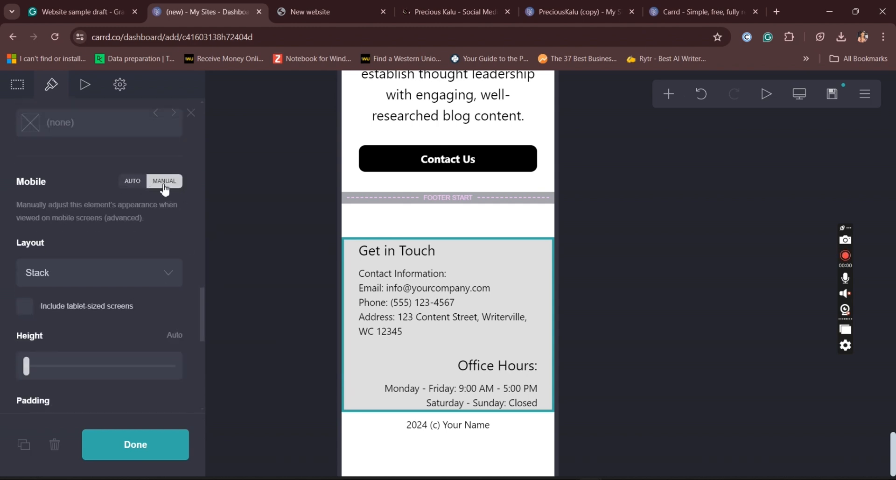
{"action": "left_click", "coordinate": [159, 276]}
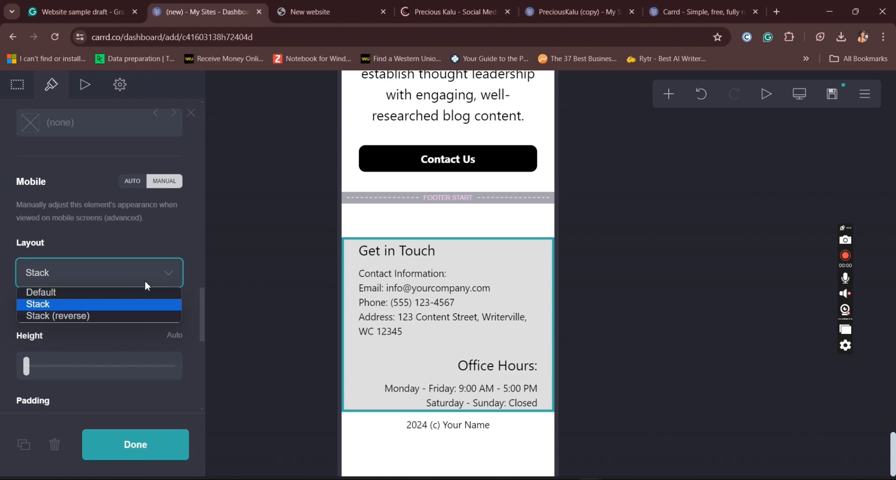
{"action": "left_click", "coordinate": [70, 291]}
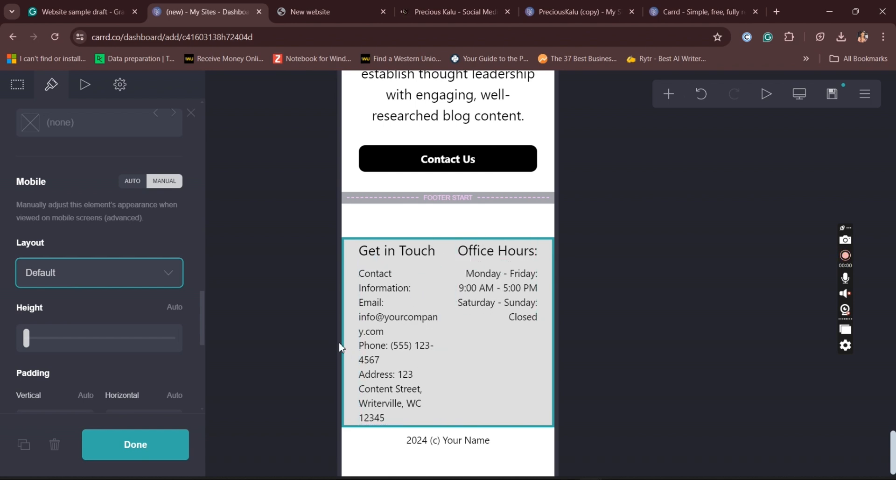
{"action": "left_click", "coordinate": [143, 446]}
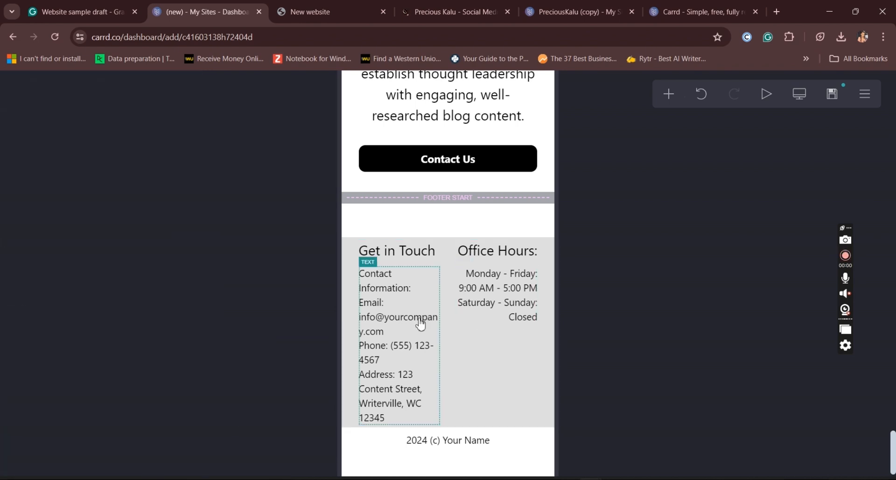
Return to the desktop view and review the page from the footer up to the header navigation
{"action": "left_click", "coordinate": [420, 323]}
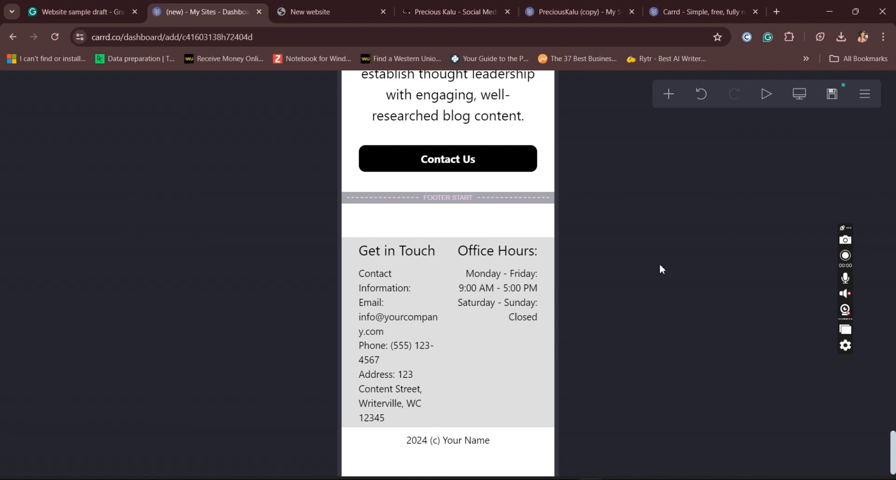
{"action": "left_click", "coordinate": [799, 103]}
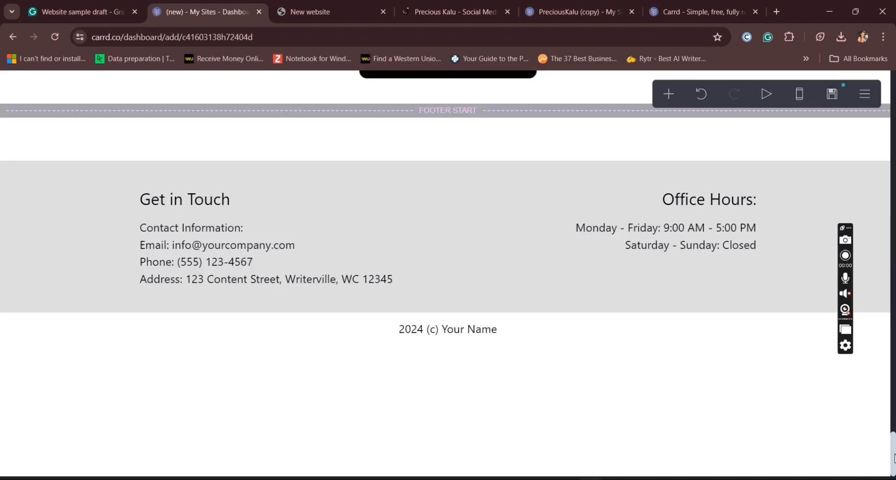
{"action": "scroll", "coordinate": [893, 409], "scroll_direction": "up", "scroll_amount": 9}
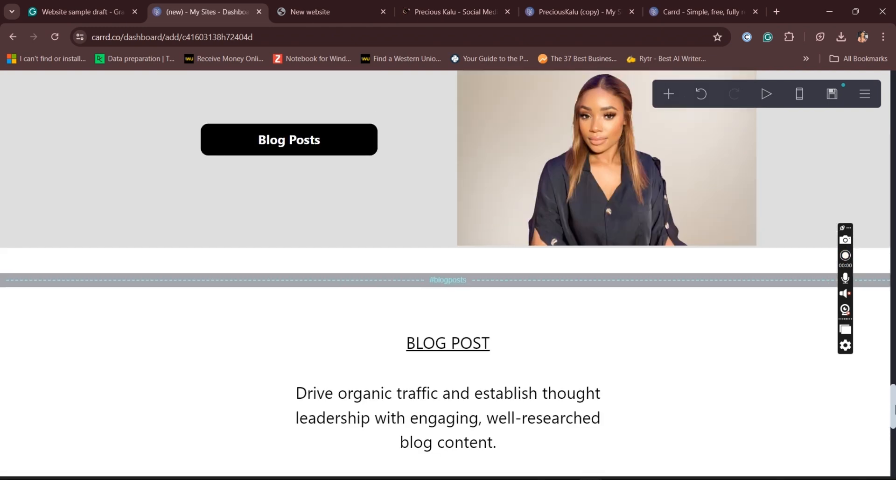
{"action": "left_click_drag", "start_coordinate": [895, 410], "coordinate": [895, 214]}
{"action": "left_click_drag", "start_coordinate": [893, 293], "coordinate": [894, 85]}
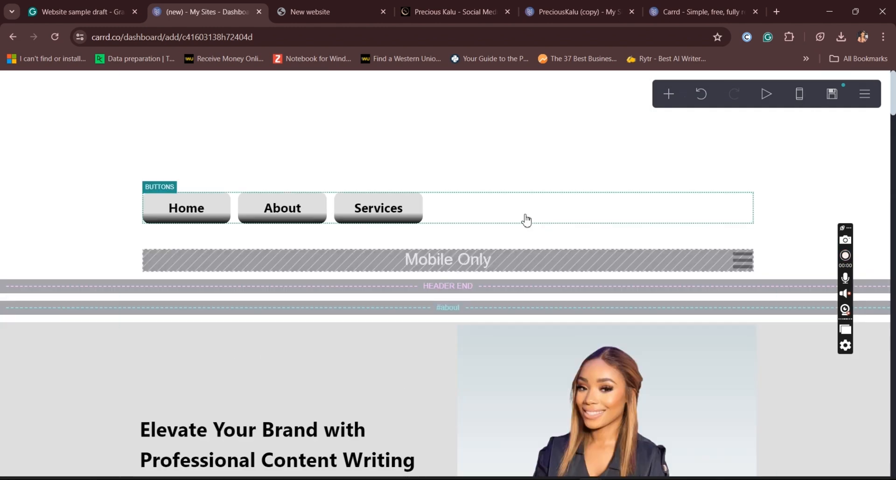
{"action": "left_click", "coordinate": [832, 95]}
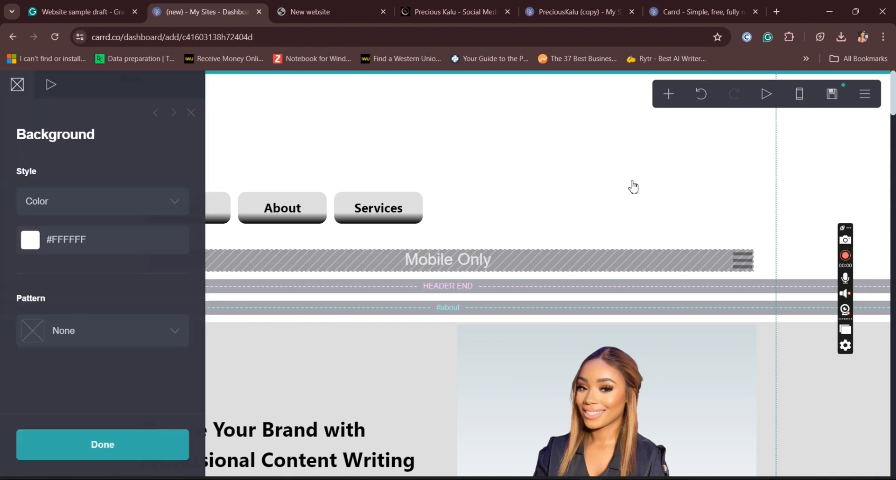
{"action": "left_click", "coordinate": [144, 460]}
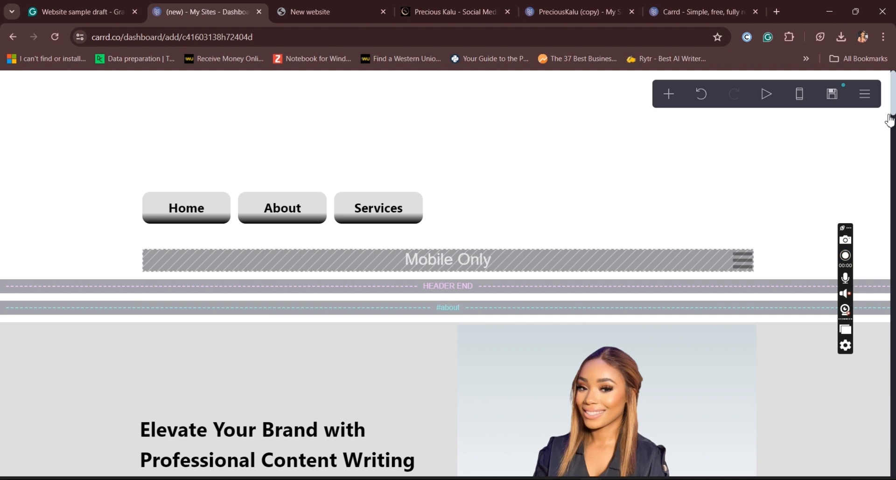
Add a text element after the divider below the "Get Started Today!" button, above the #menu section
{"action": "scroll", "coordinate": [893, 93], "scroll_direction": "down", "scroll_amount": 10}
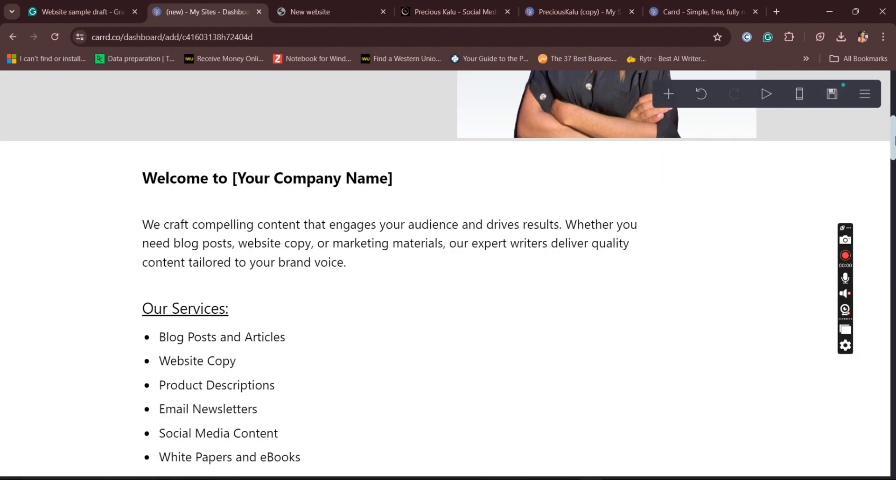
{"action": "scroll", "coordinate": [893, 188], "scroll_direction": "down", "scroll_amount": 7}
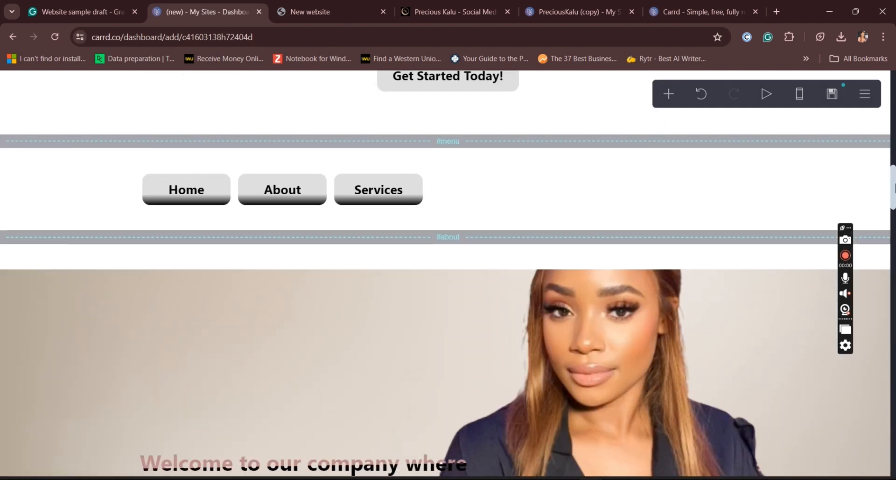
{"action": "scroll", "coordinate": [894, 181], "scroll_direction": "up", "scroll_amount": 2}
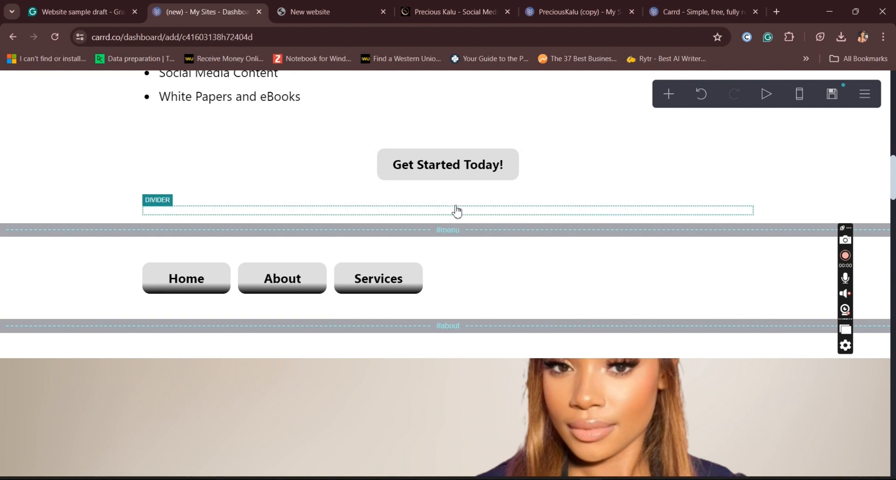
{"action": "left_click", "coordinate": [457, 210]}
{"action": "left_click", "coordinate": [456, 214]}
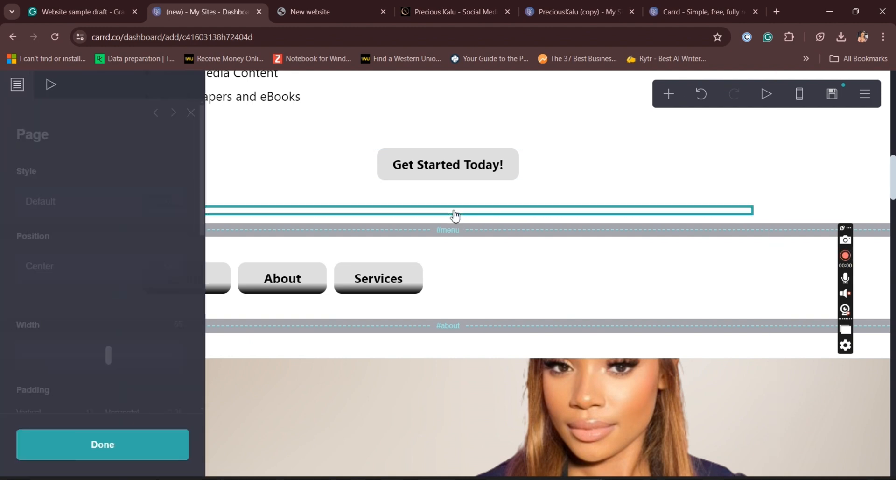
{"action": "left_click", "coordinate": [668, 94]}
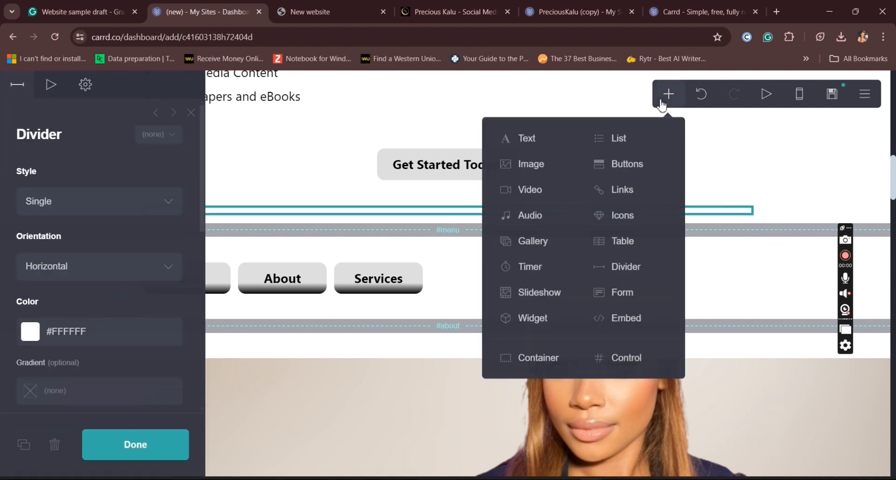
{"action": "left_click", "coordinate": [516, 150]}
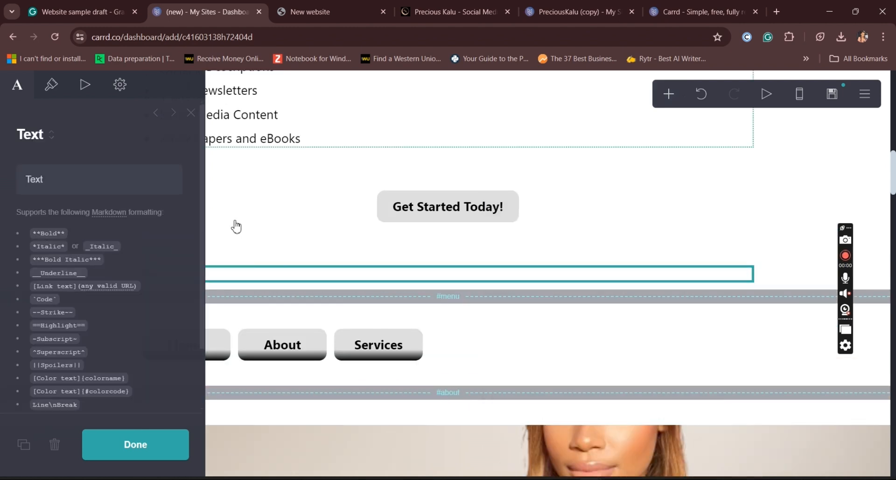
Center-align the new text element and set its size to 1.875
{"action": "left_click", "coordinate": [51, 86]}
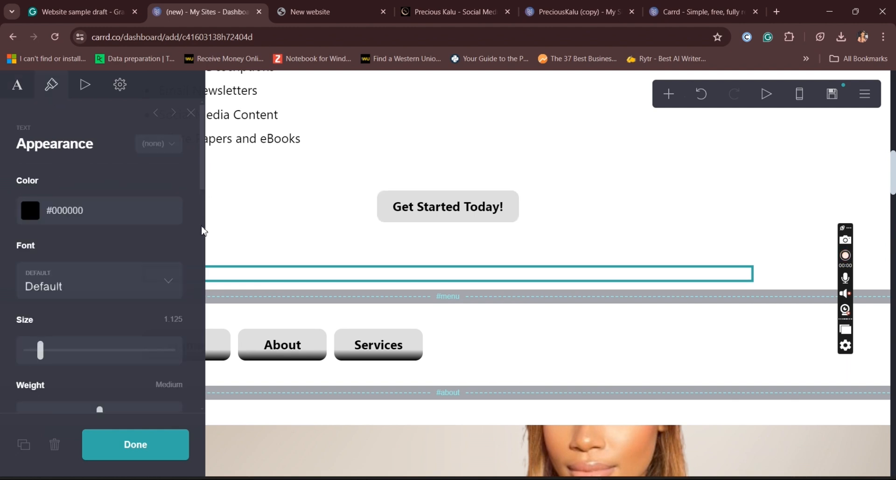
{"action": "scroll", "coordinate": [205, 180], "scroll_direction": "down", "scroll_amount": 5}
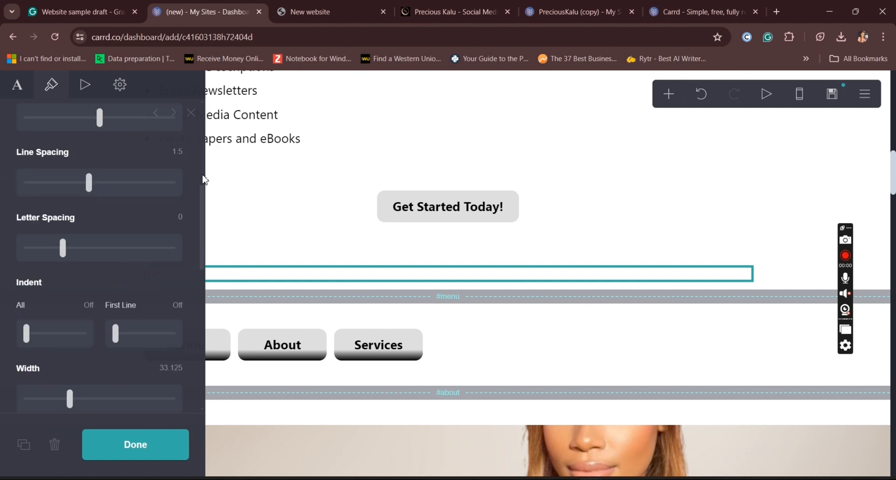
{"action": "left_click_drag", "start_coordinate": [203, 219], "coordinate": [202, 298]}
{"action": "left_click", "coordinate": [168, 304]}
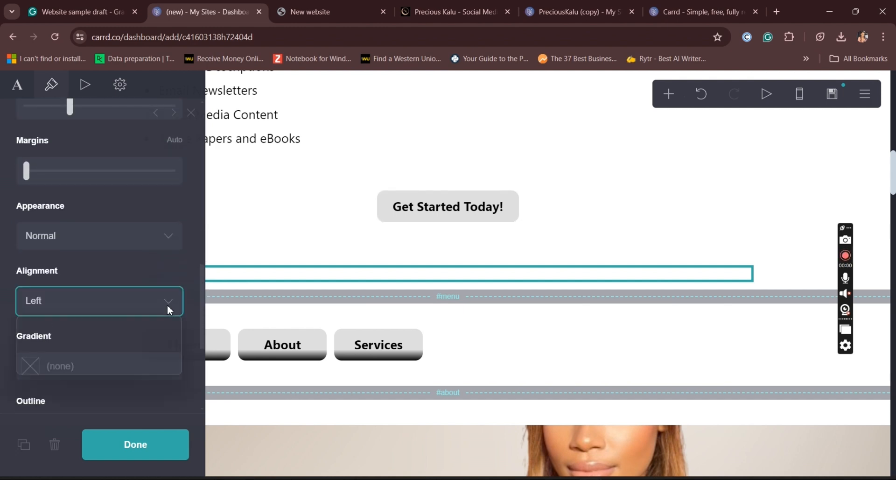
{"action": "left_click", "coordinate": [56, 346]}
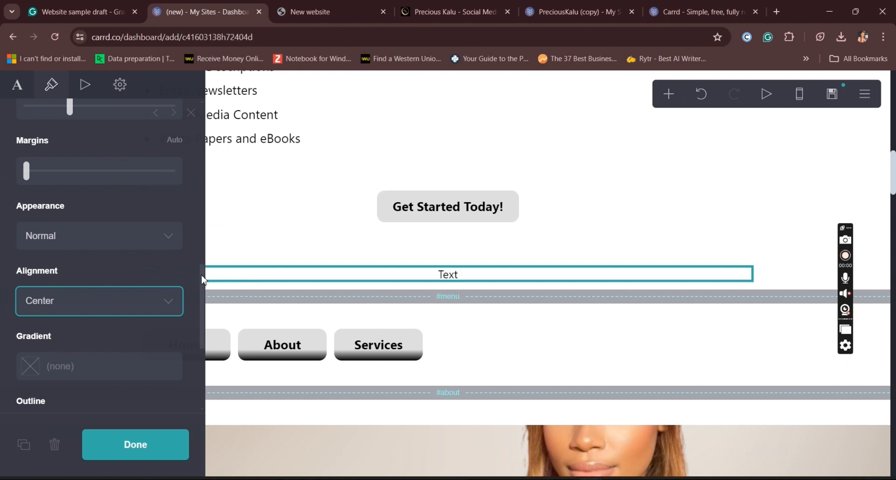
{"action": "left_click_drag", "start_coordinate": [204, 286], "coordinate": [207, 112]}
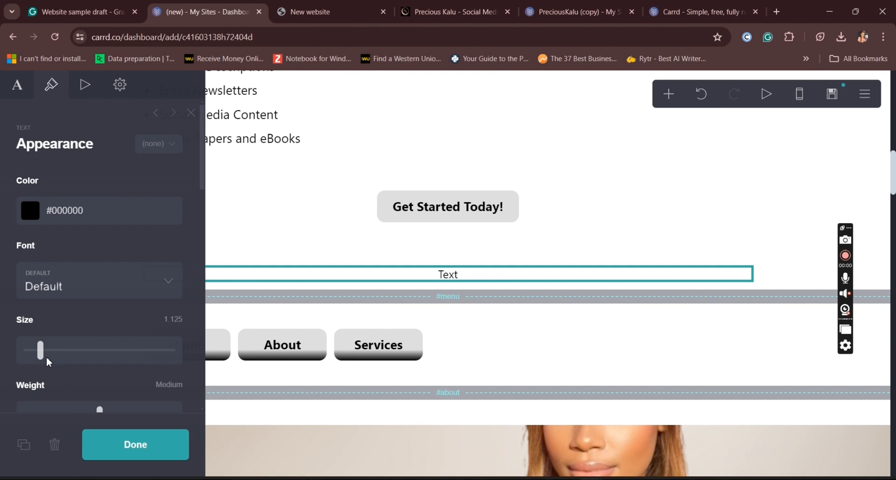
{"action": "left_click_drag", "start_coordinate": [40, 350], "coordinate": [58, 353]}
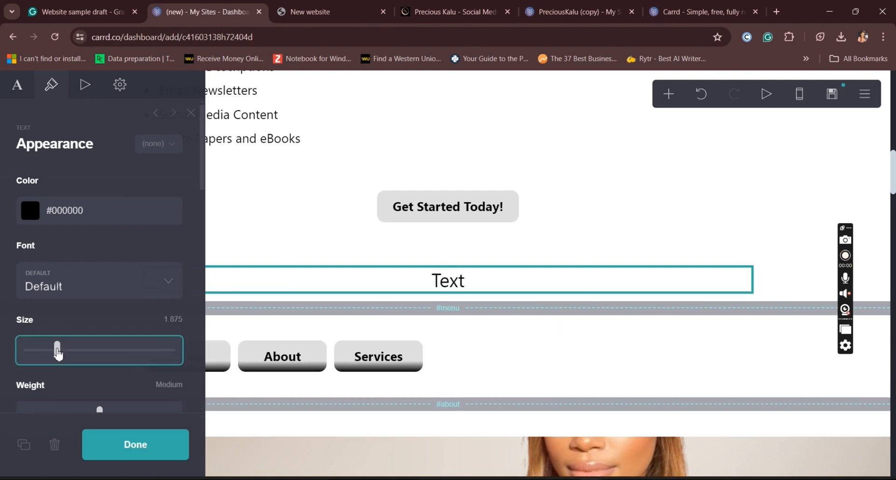
Replace the new text element's placeholder with the heading "What Our Clients Are Saying"
{"action": "left_click", "coordinate": [17, 89]}
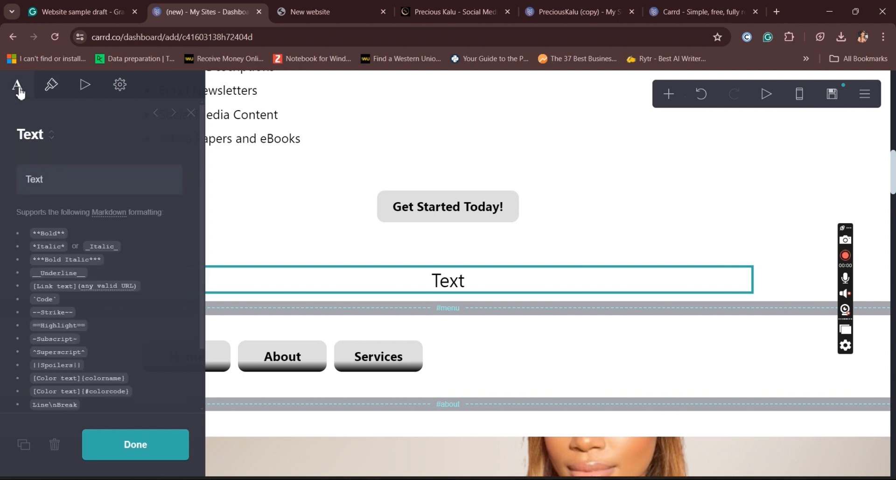
{"action": "left_click", "coordinate": [17, 187]}
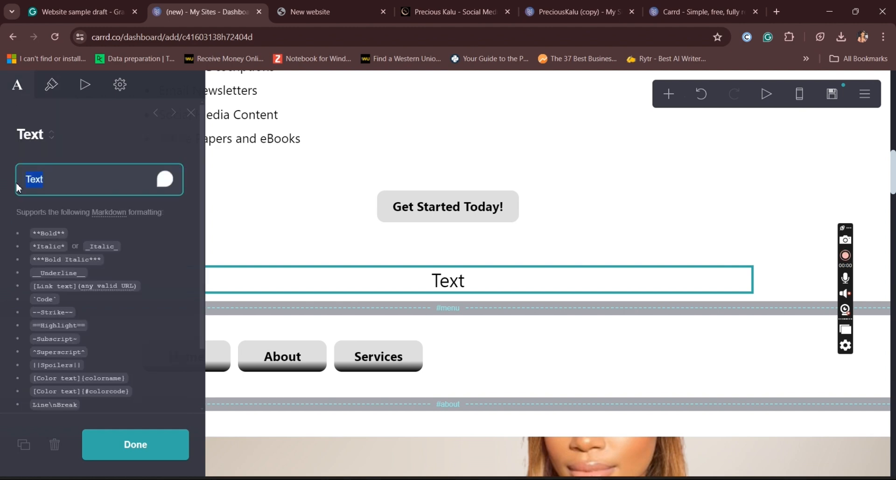
{"action": "type", "text": "W"}
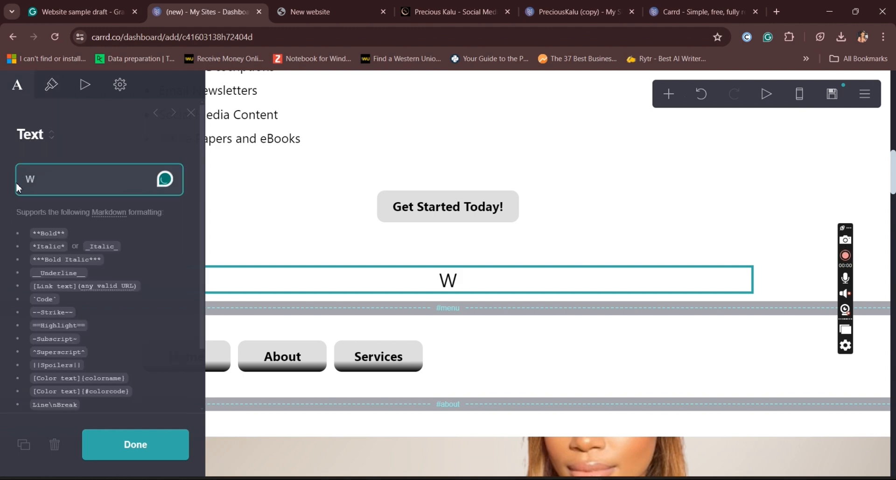
{"action": "type", "text": "hat"}
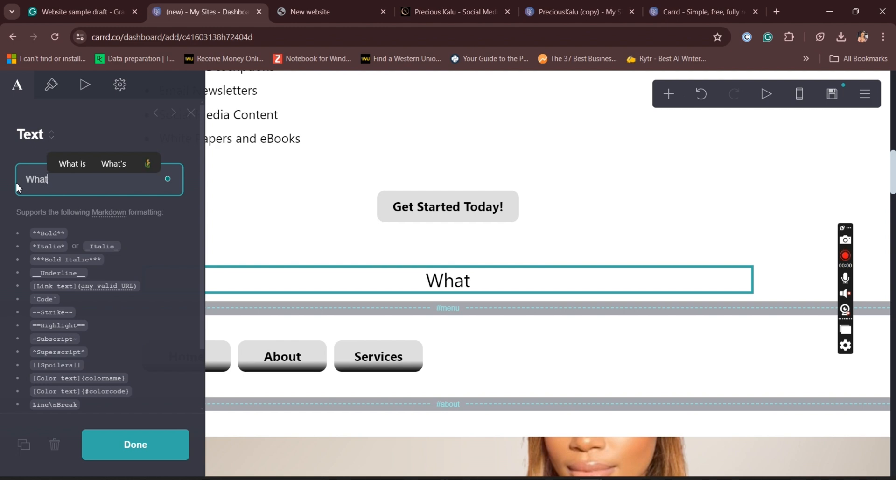
{"action": "type", "text": " Ou"}
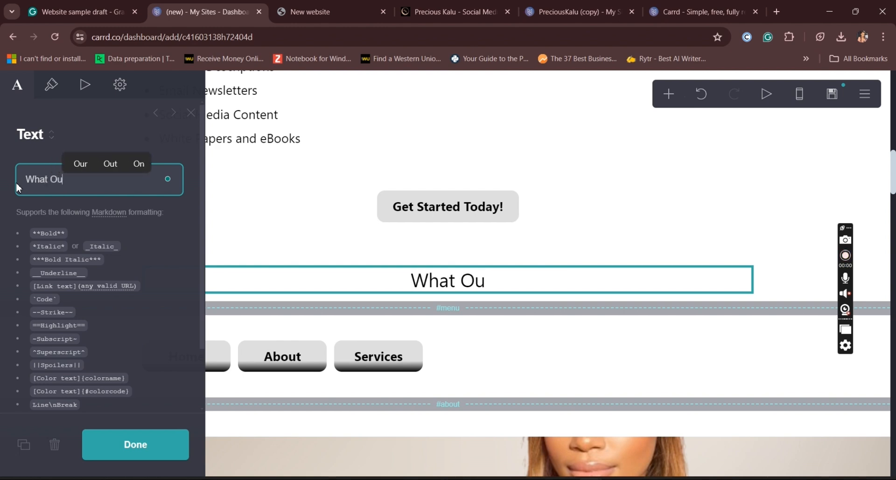
{"action": "type", "text": "r Cl"}
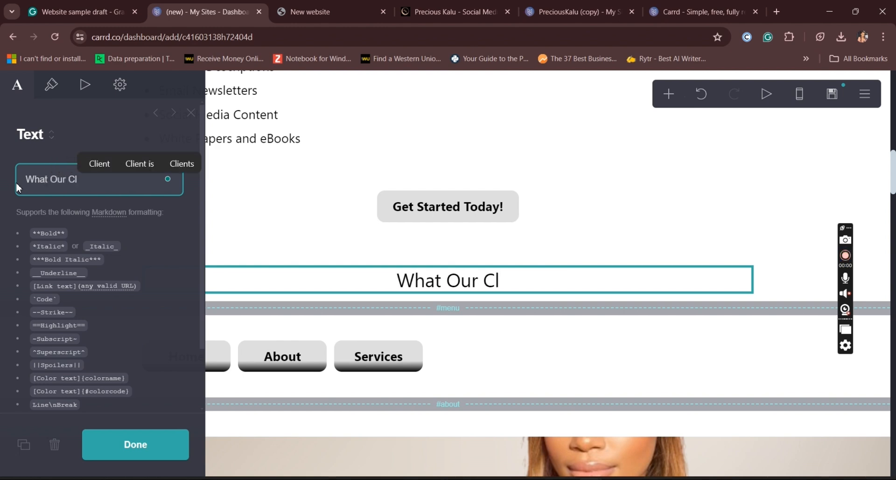
{"action": "type", "text": "iets"}
{"action": "key", "text": "BackSpace"}
{"action": "key", "text": "BackSpace"}
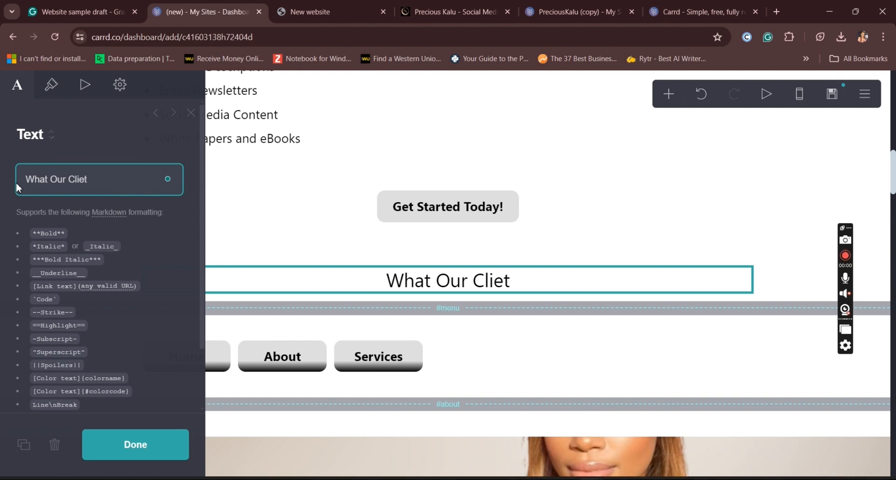
{"action": "type", "text": "nts "}
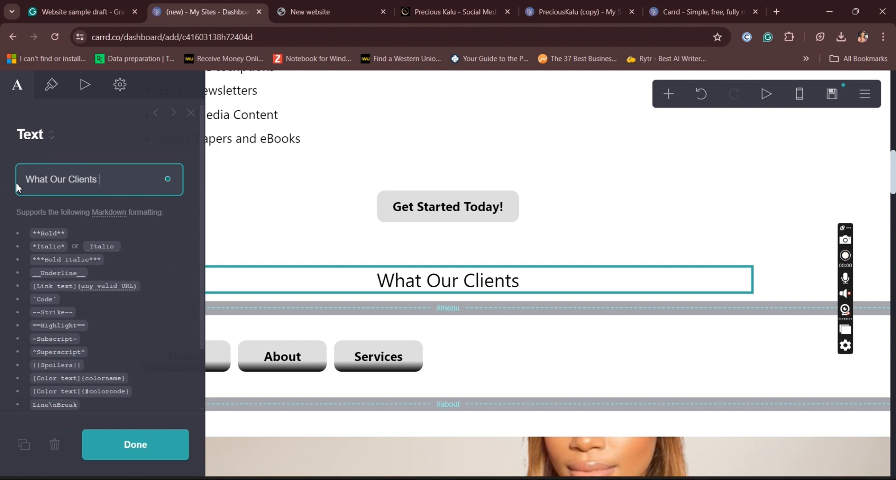
{"action": "type", "text": "Are"}
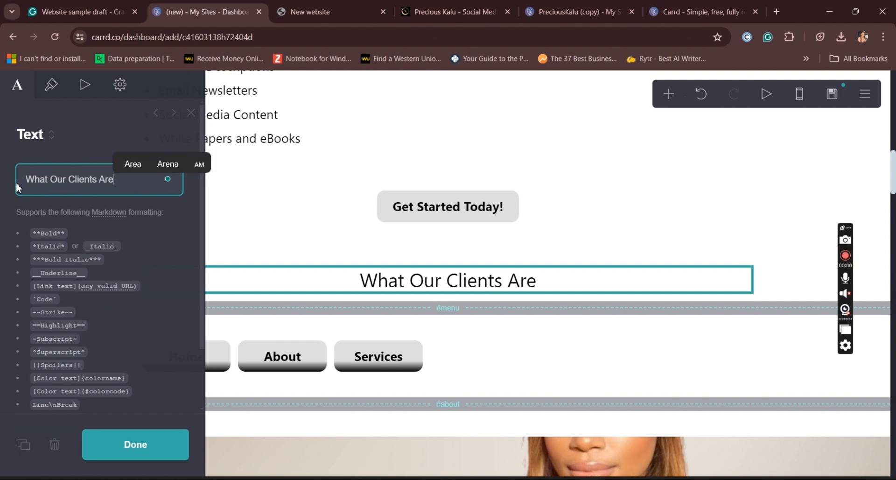
{"action": "type", "text": " Sa"}
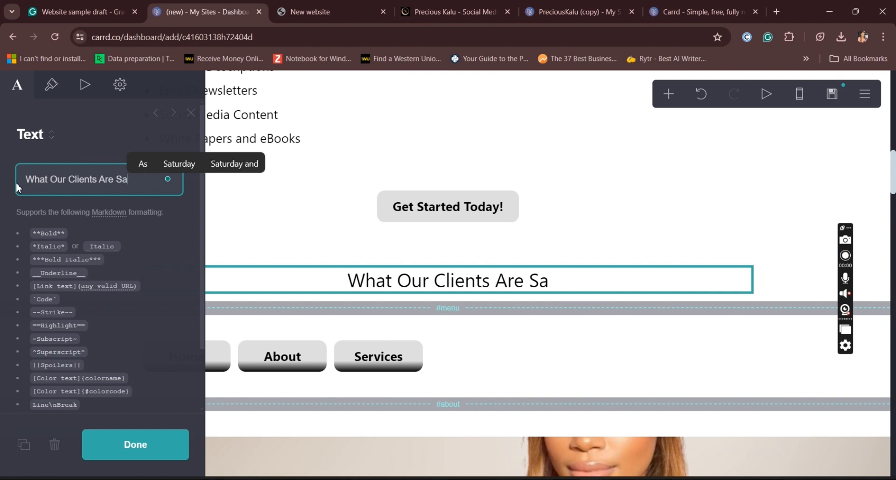
{"action": "type", "text": "yig"}
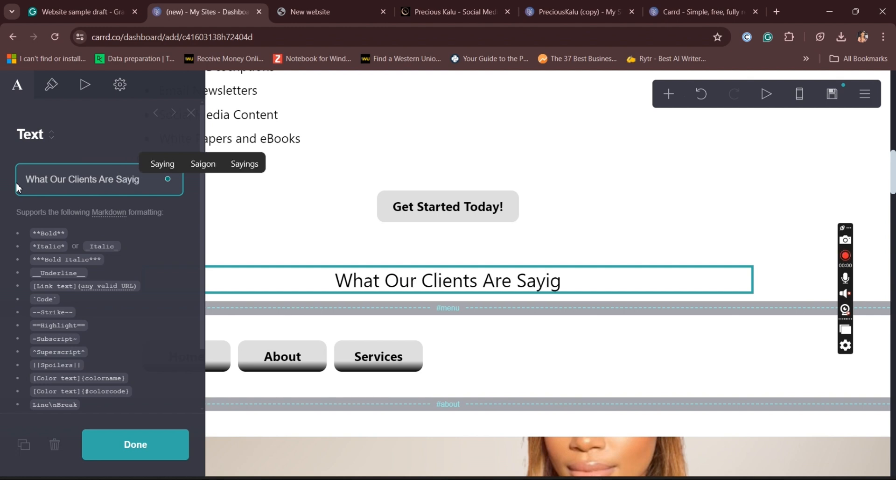
{"action": "key", "text": "BackSpace"}
{"action": "type", "text": "ng"}
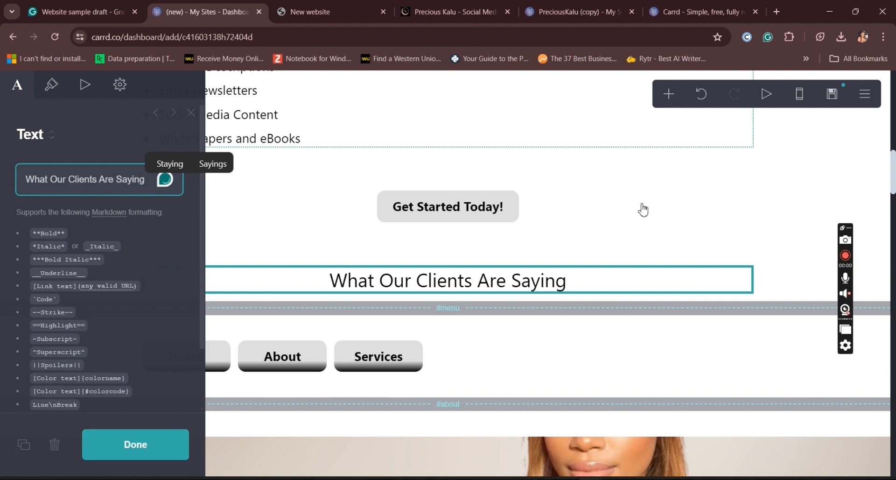
Add a divider below the "What Our Clients Are Saying" heading, followed by a gallery element above the #menu section
{"action": "left_click", "coordinate": [668, 94]}
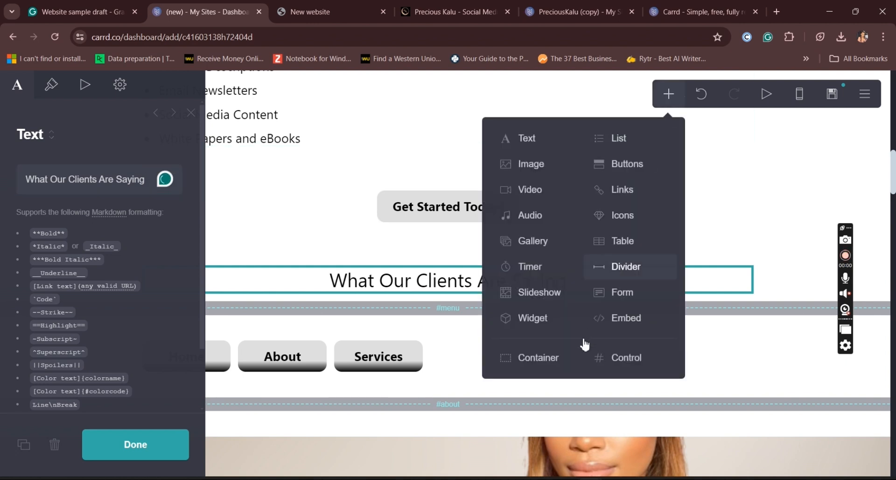
{"action": "left_click", "coordinate": [624, 267]}
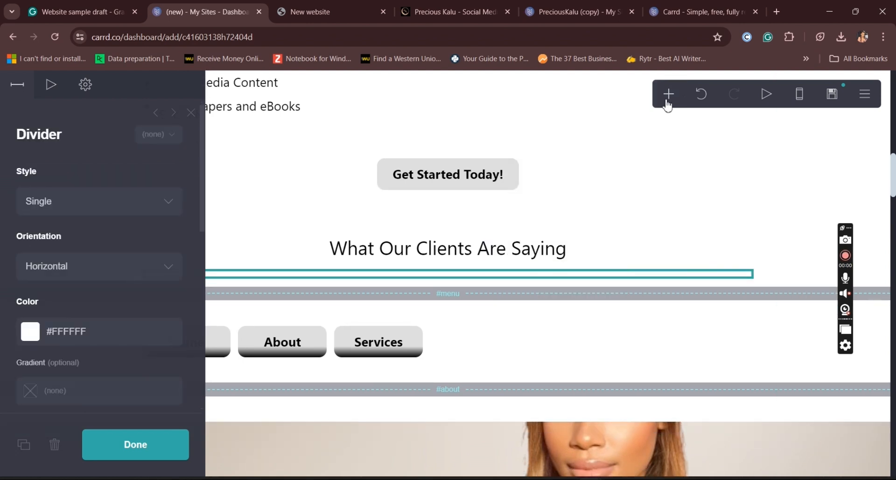
{"action": "left_click", "coordinate": [667, 95]}
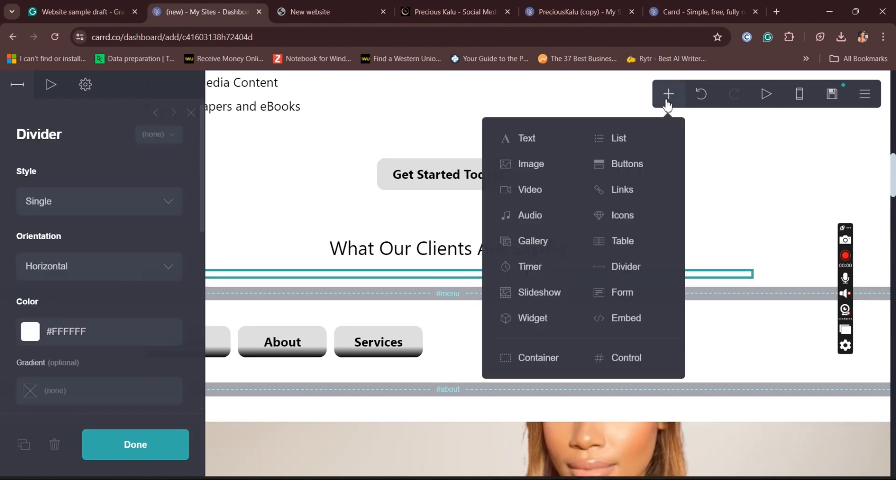
{"action": "left_click", "coordinate": [536, 241]}
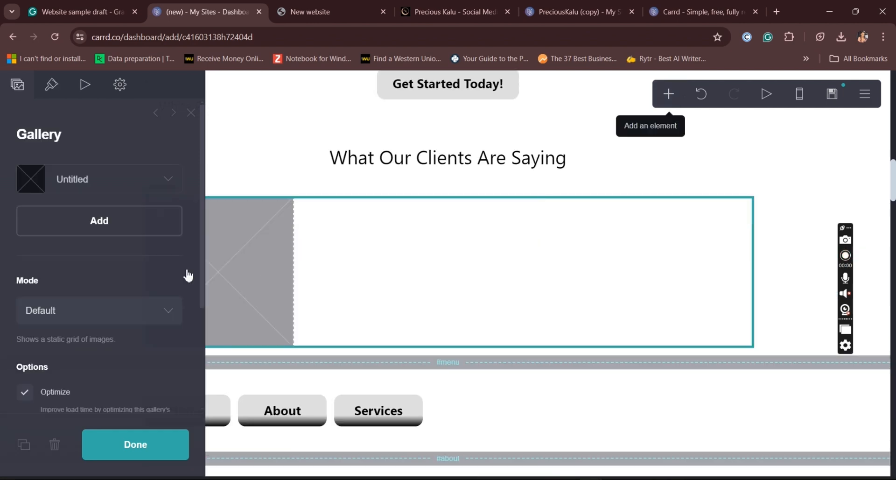
Add two more image slots to the gallery, making three, and collapse their settings
{"action": "left_click", "coordinate": [120, 226]}
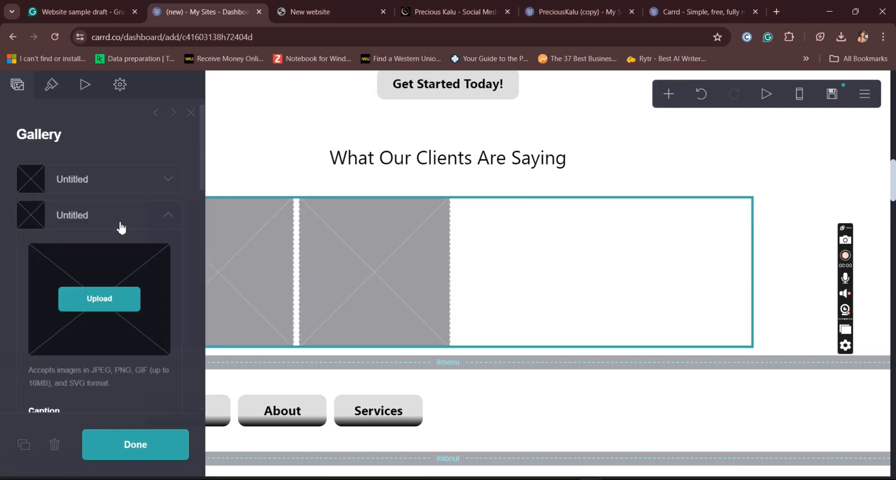
{"action": "left_click", "coordinate": [170, 216]}
{"action": "left_click", "coordinate": [138, 256]}
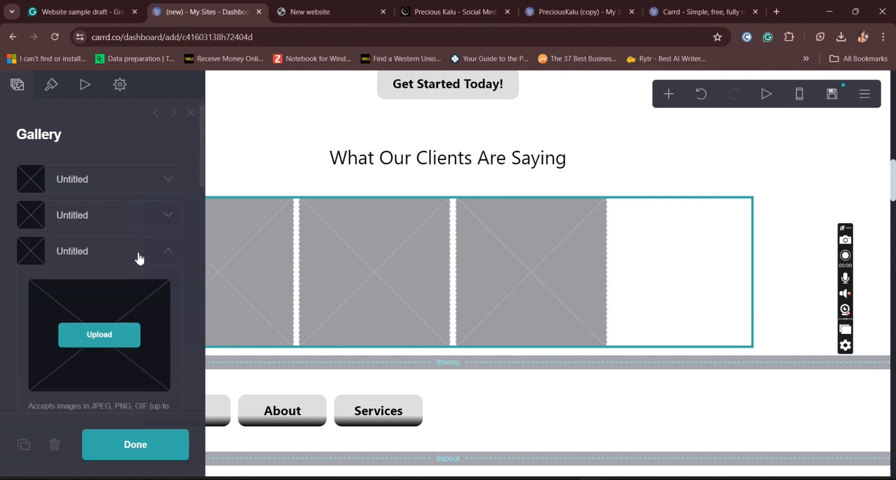
{"action": "left_click", "coordinate": [170, 250]}
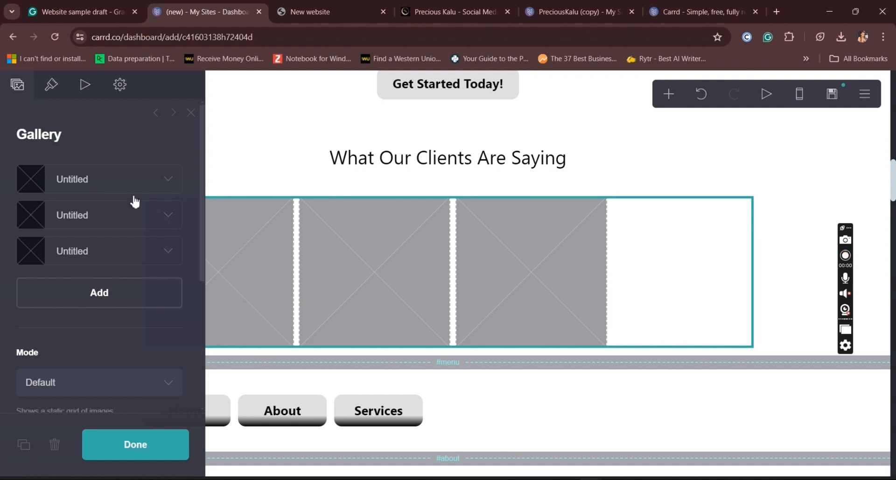
Set the gallery's mode to Lightbox and enable its Protect option
{"action": "scroll", "coordinate": [202, 261], "scroll_direction": "down", "scroll_amount": 3}
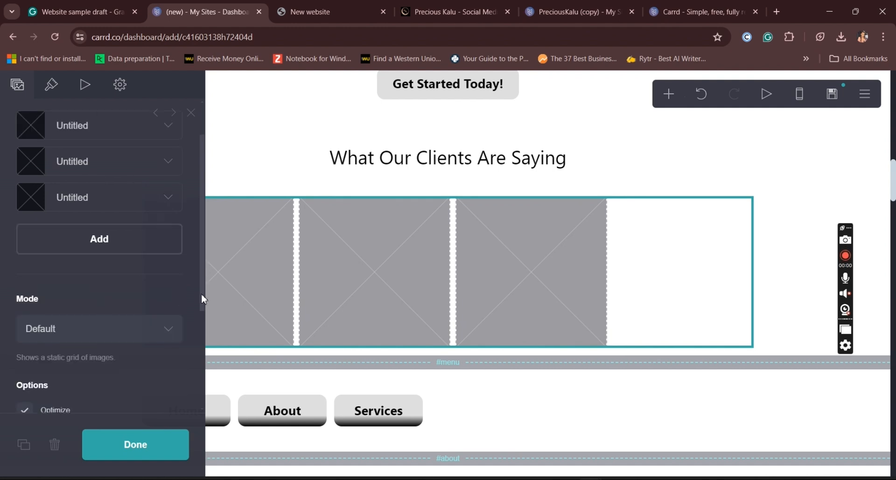
{"action": "left_click", "coordinate": [166, 298]}
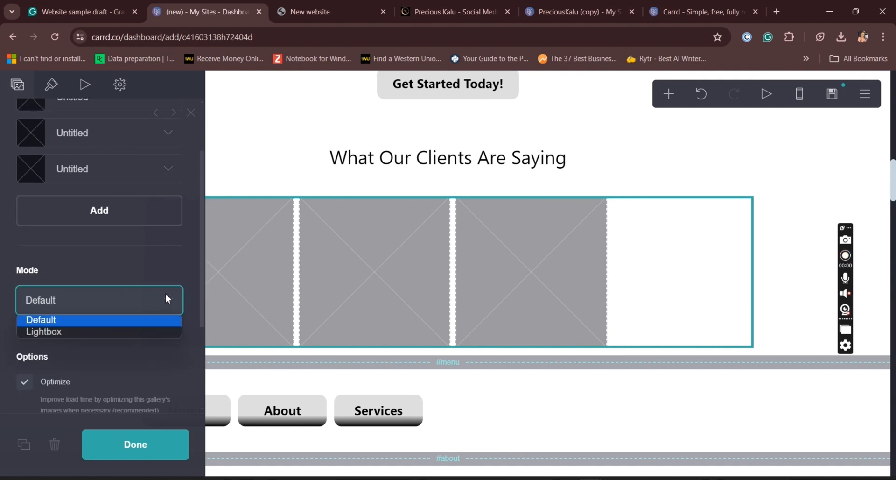
{"action": "left_click", "coordinate": [117, 331]}
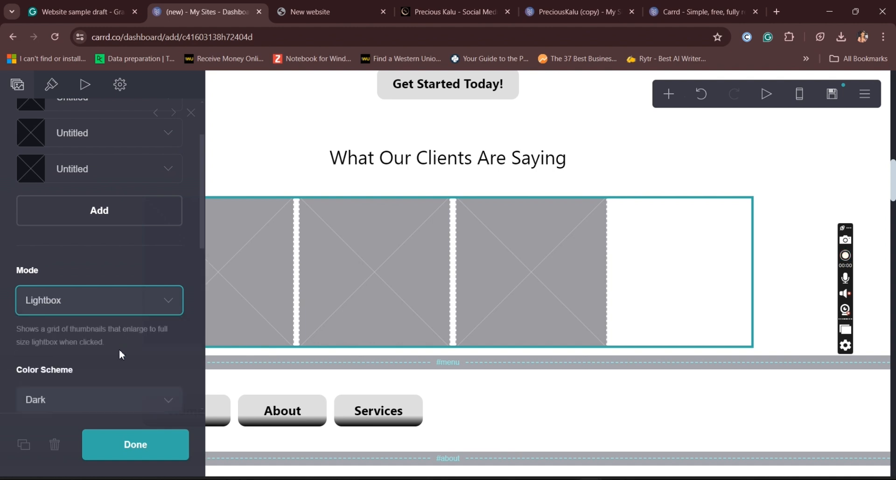
{"action": "left_click_drag", "start_coordinate": [201, 237], "coordinate": [183, 392]}
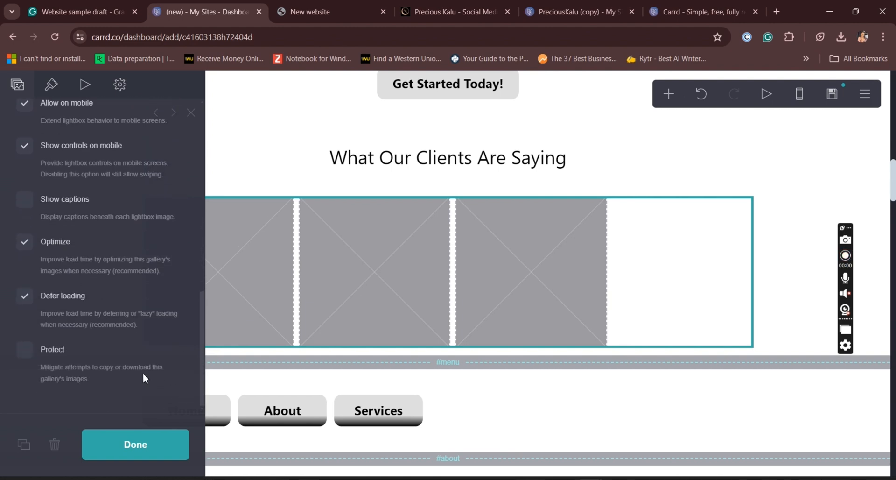
{"action": "left_click", "coordinate": [25, 357]}
{"action": "left_click_drag", "start_coordinate": [203, 327], "coordinate": [197, 288]}
{"action": "scroll", "coordinate": [86, 298], "scroll_direction": "down", "scroll_amount": 2}
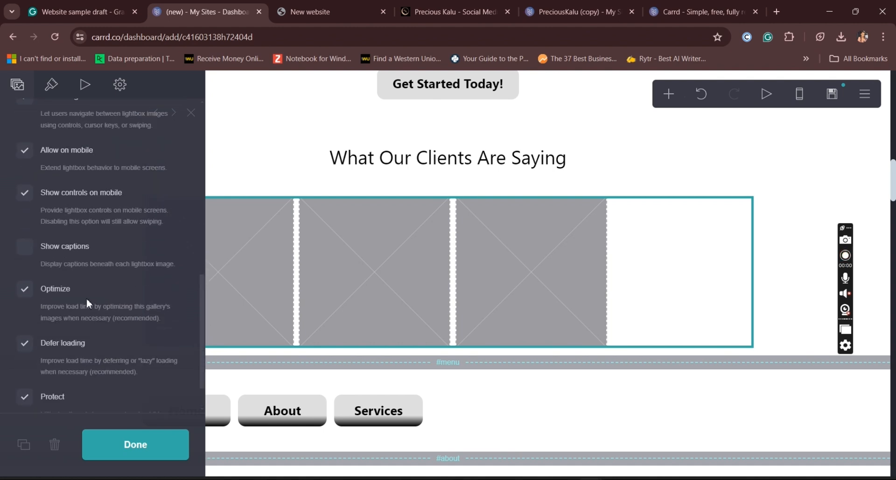
{"action": "left_click", "coordinate": [26, 257]}
{"action": "left_click", "coordinate": [32, 250]}
{"action": "scroll", "coordinate": [158, 305], "scroll_direction": "up", "scroll_amount": 6}
{"action": "left_click", "coordinate": [159, 304]}
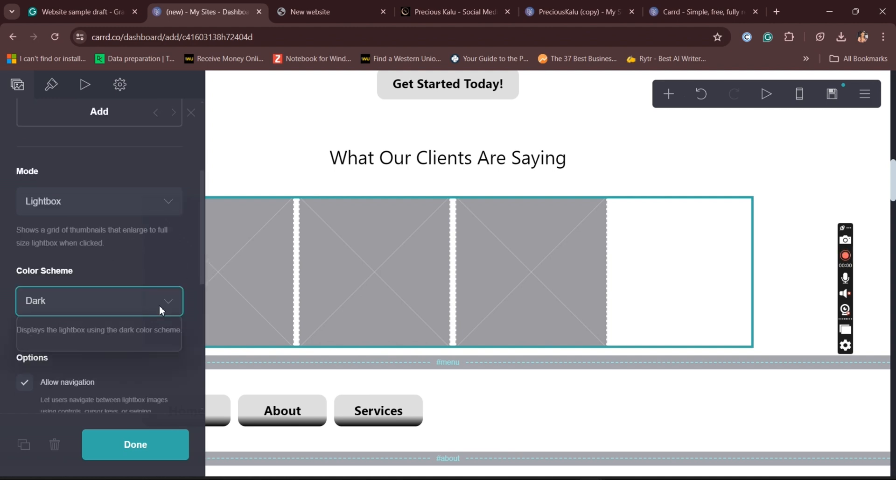
{"action": "left_click", "coordinate": [158, 304]}
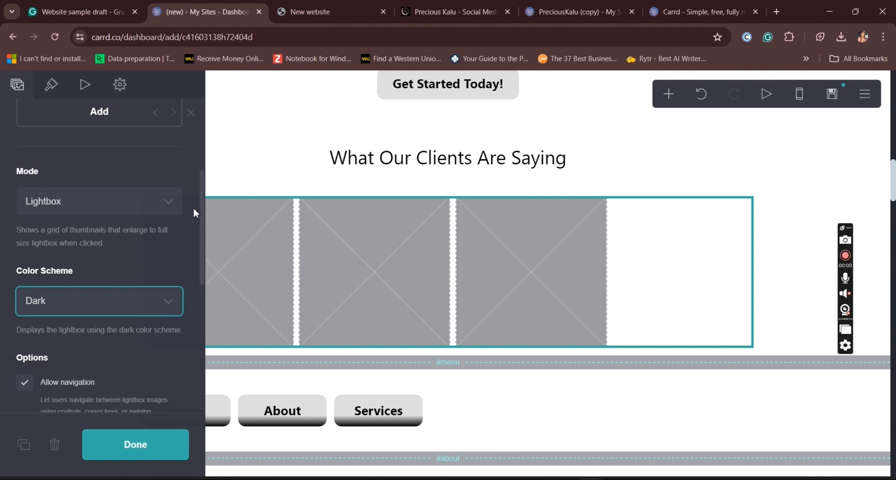
Upload the image "4 (2)" from the Downloads folder into the gallery's first slot
{"action": "left_click_drag", "start_coordinate": [204, 229], "coordinate": [203, 171]}
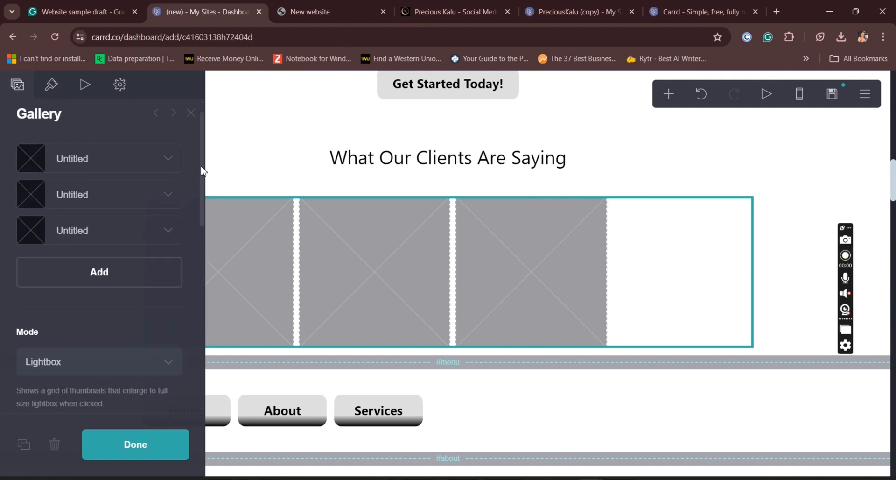
{"action": "left_click", "coordinate": [175, 160]}
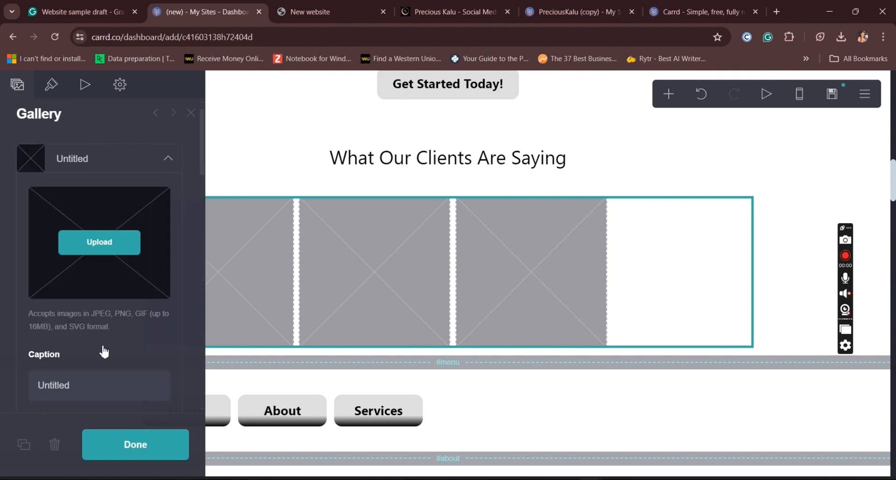
{"action": "left_click", "coordinate": [90, 381]}
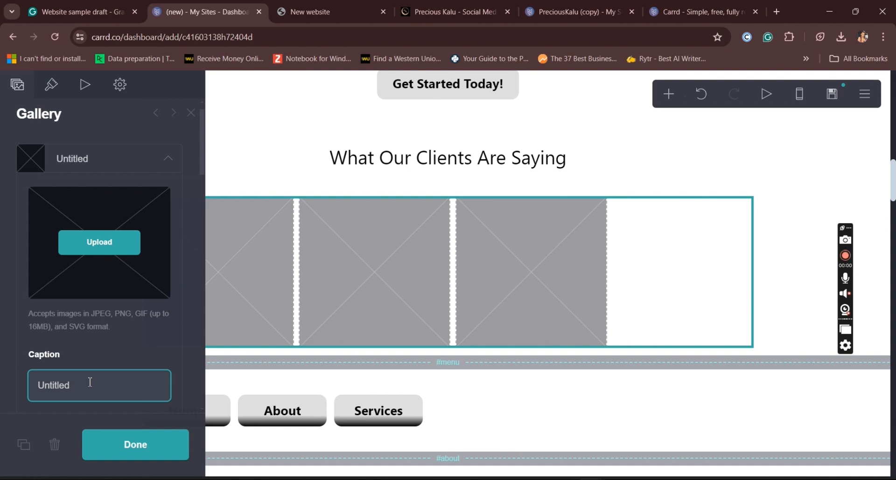
{"action": "left_click", "coordinate": [141, 348]}
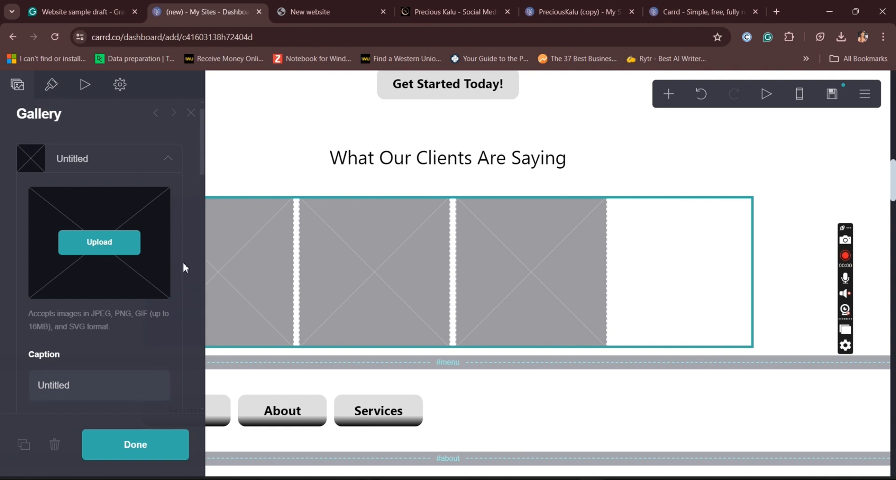
{"action": "left_click", "coordinate": [127, 242]}
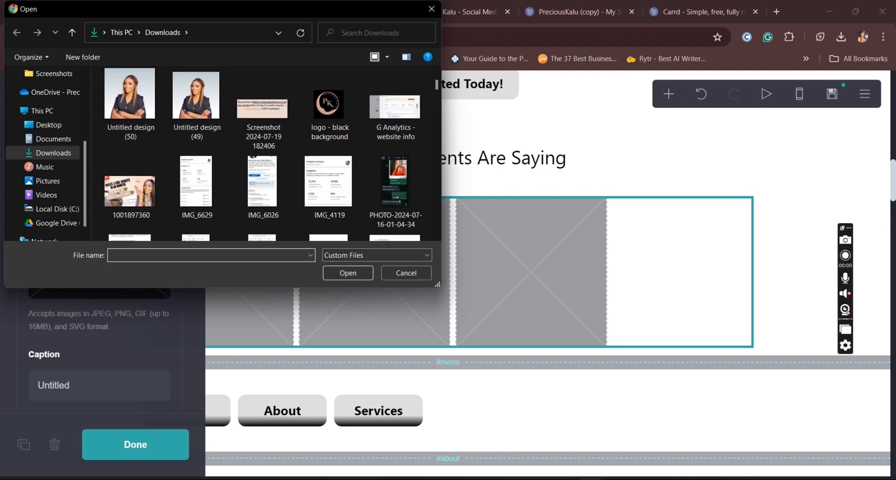
{"action": "scroll", "coordinate": [195, 207], "scroll_direction": "down", "scroll_amount": 5}
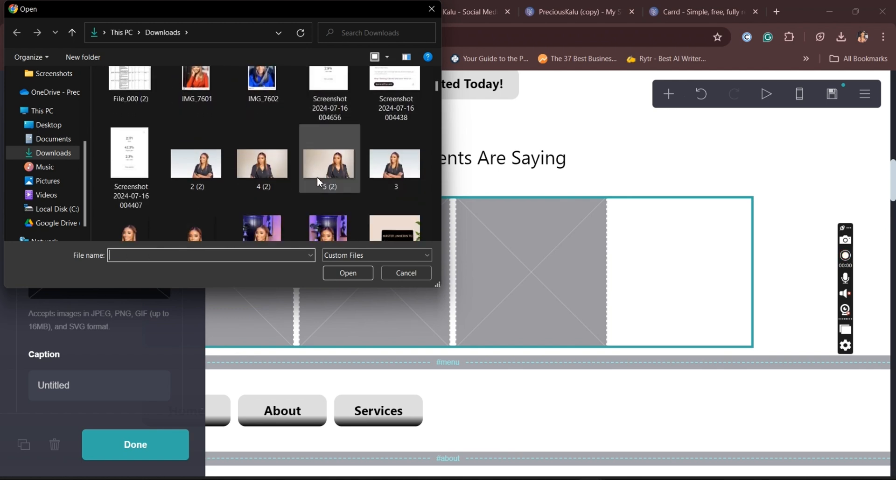
{"action": "double_click", "coordinate": [252, 174]}
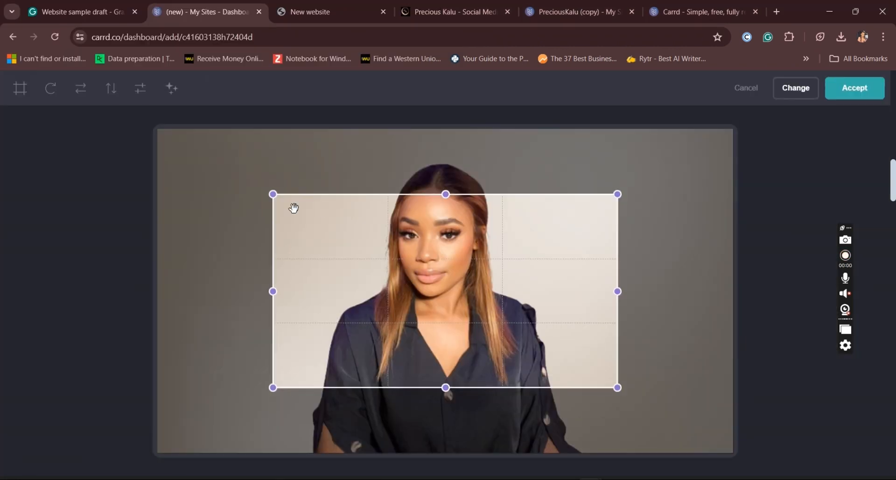
Expand the first gallery image's crop area to cover the whole picture, accept it, and collapse that image's settings
{"action": "left_click_drag", "start_coordinate": [272, 193], "coordinate": [134, 116]}
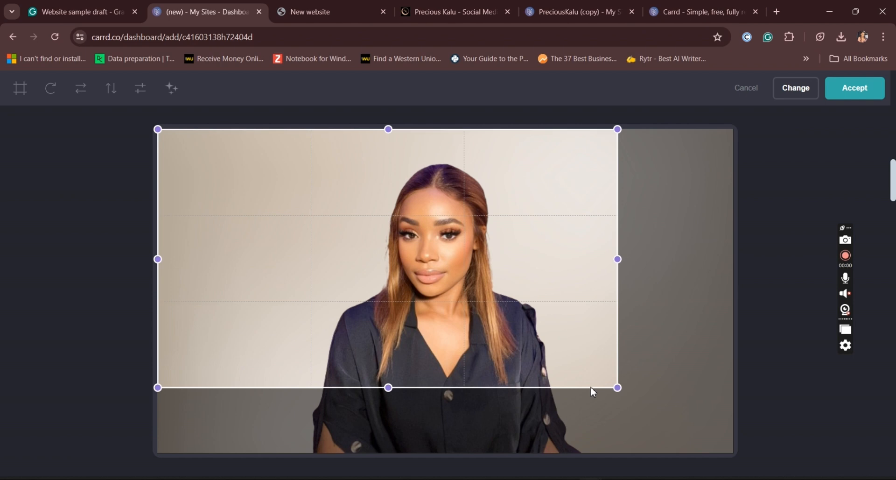
{"action": "left_click_drag", "start_coordinate": [625, 387], "coordinate": [733, 452]}
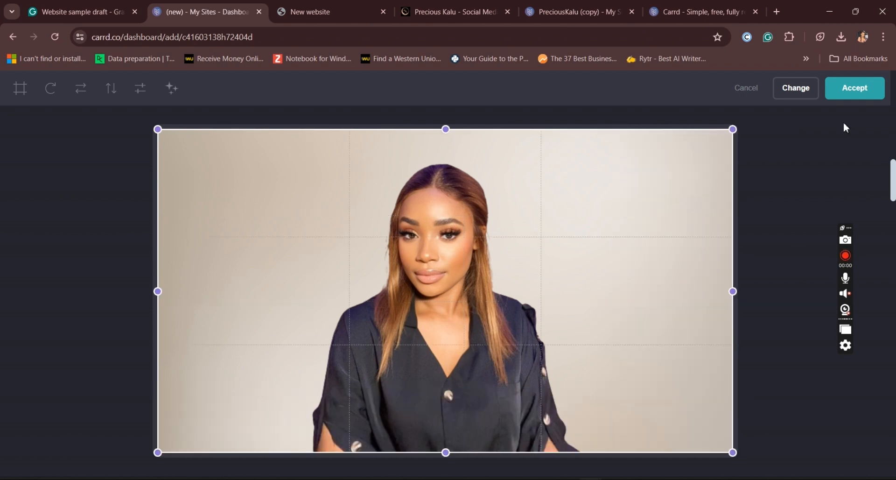
{"action": "left_click", "coordinate": [846, 100]}
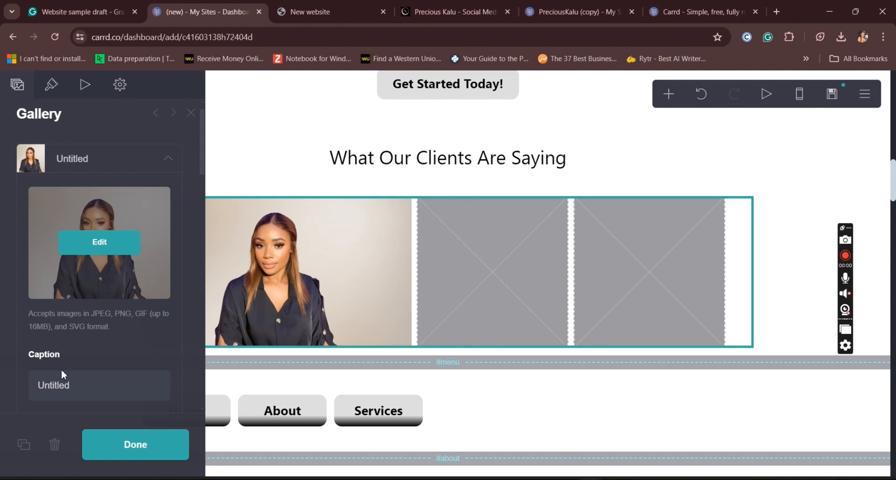
{"action": "left_click", "coordinate": [167, 158]}
Upload the image "3" from the Downloads folder into the gallery's second slot
{"action": "left_click", "coordinate": [168, 194]}
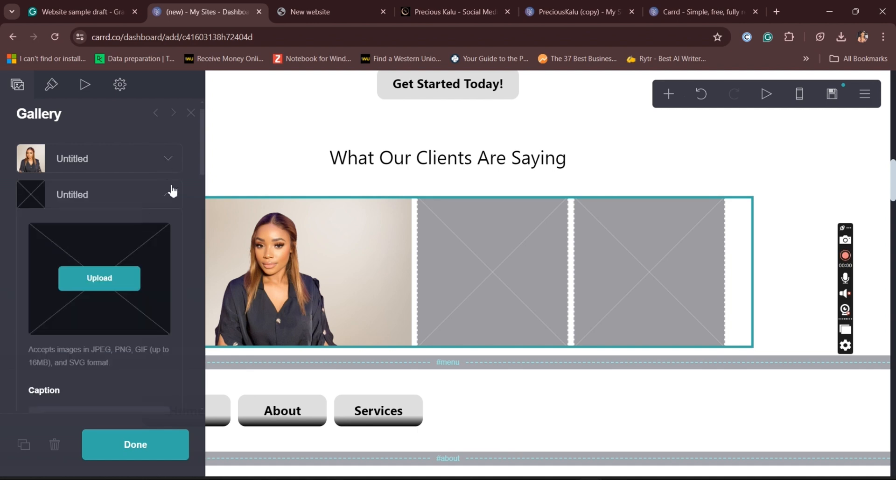
{"action": "left_click", "coordinate": [124, 276]}
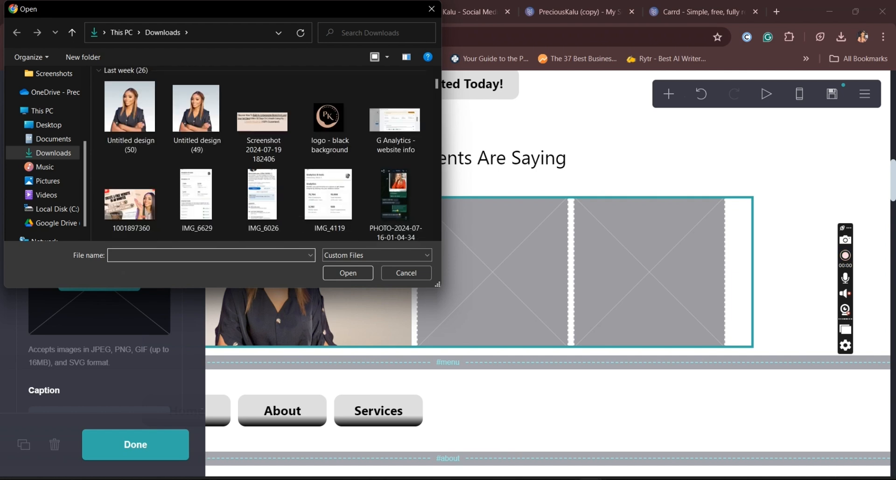
{"action": "scroll", "coordinate": [263, 154], "scroll_direction": "down", "scroll_amount": 3}
{"action": "scroll", "coordinate": [264, 154], "scroll_direction": "down", "scroll_amount": 3}
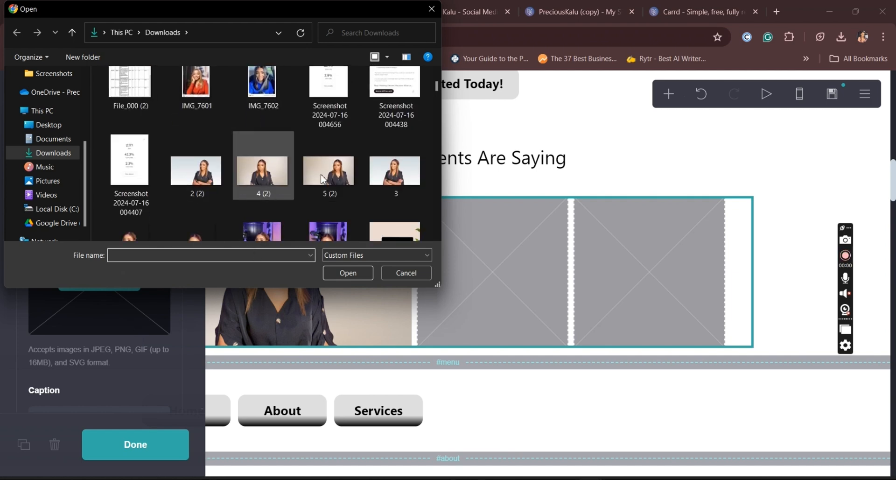
{"action": "double_click", "coordinate": [399, 181]}
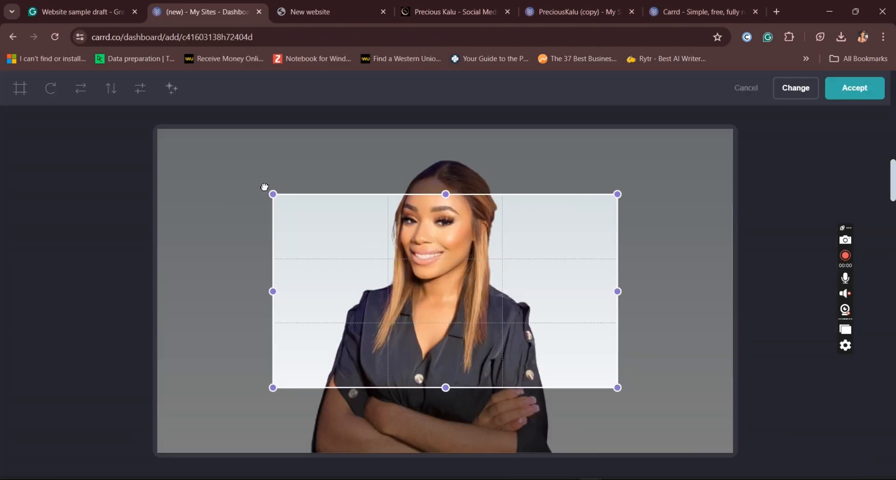
Extend the second gallery image's crop to the full picture, accept it, and collapse its settings
{"action": "left_click_drag", "start_coordinate": [265, 187], "coordinate": [158, 129]}
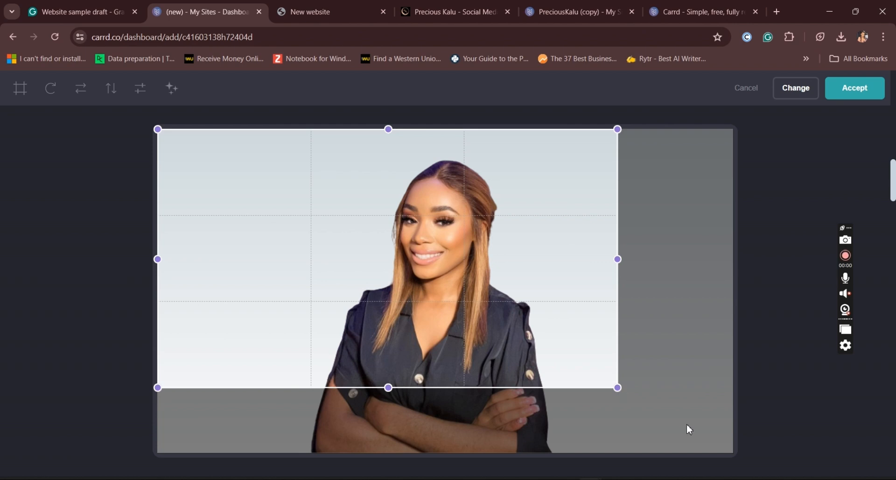
{"action": "left_click_drag", "start_coordinate": [617, 388], "coordinate": [733, 453]}
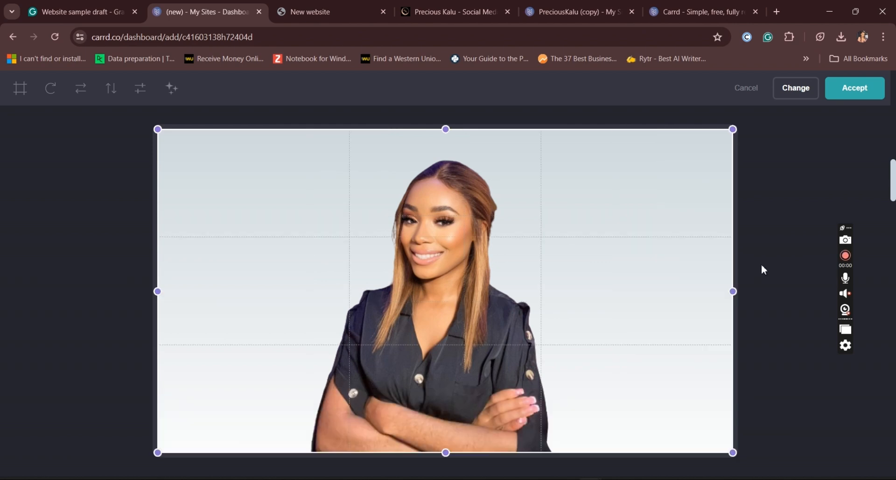
{"action": "left_click", "coordinate": [854, 89]}
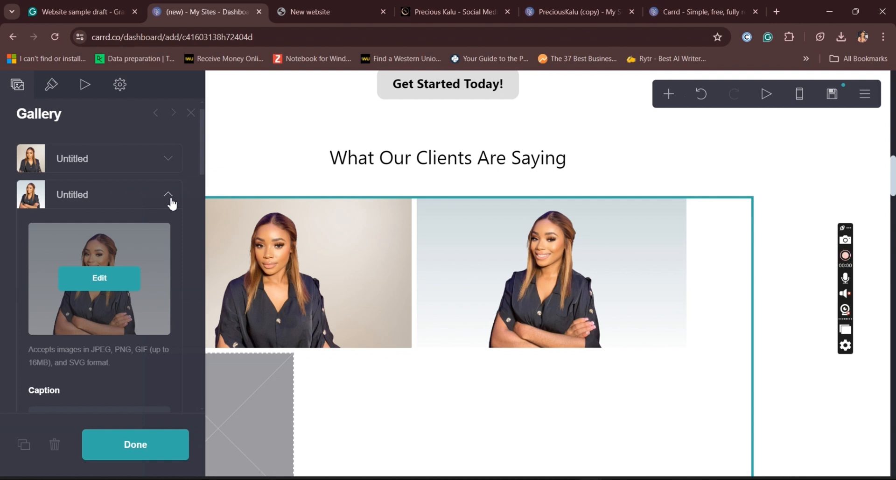
{"action": "left_click", "coordinate": [171, 200]}
Delete the empty third image slot from the gallery
{"action": "left_click", "coordinate": [172, 228]}
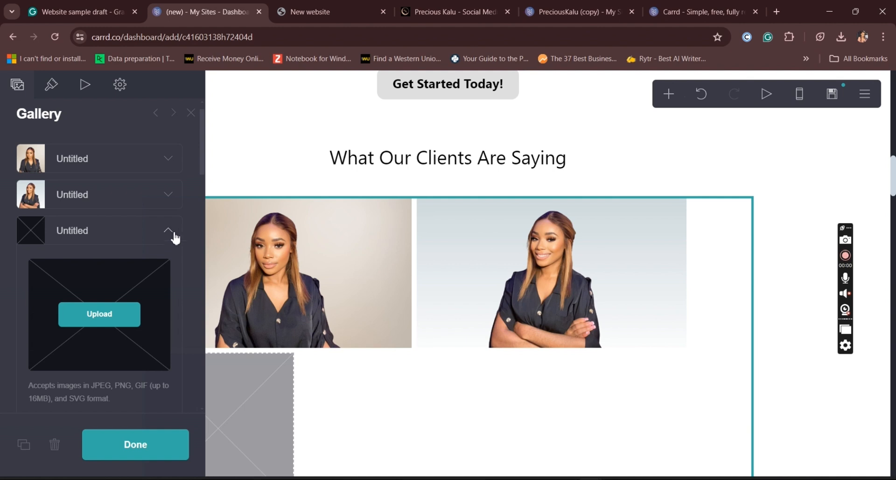
{"action": "left_click_drag", "start_coordinate": [201, 165], "coordinate": [204, 218]}
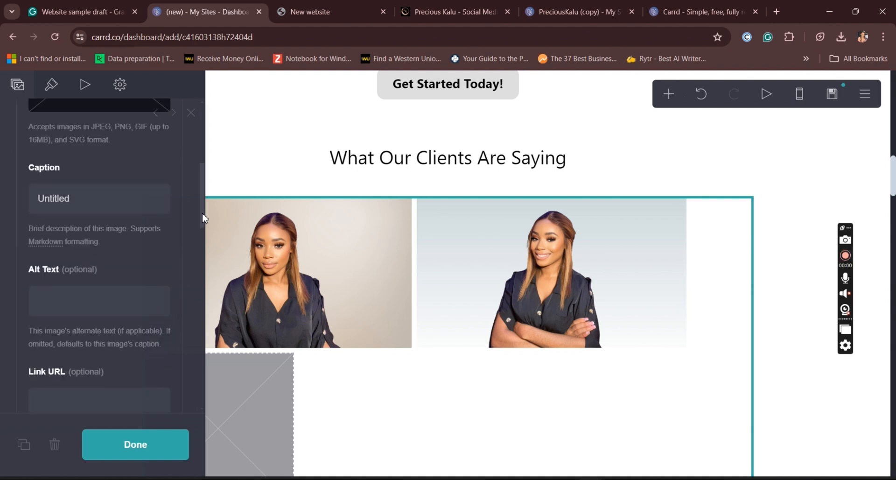
{"action": "scroll", "coordinate": [188, 238], "scroll_direction": "down", "scroll_amount": 7}
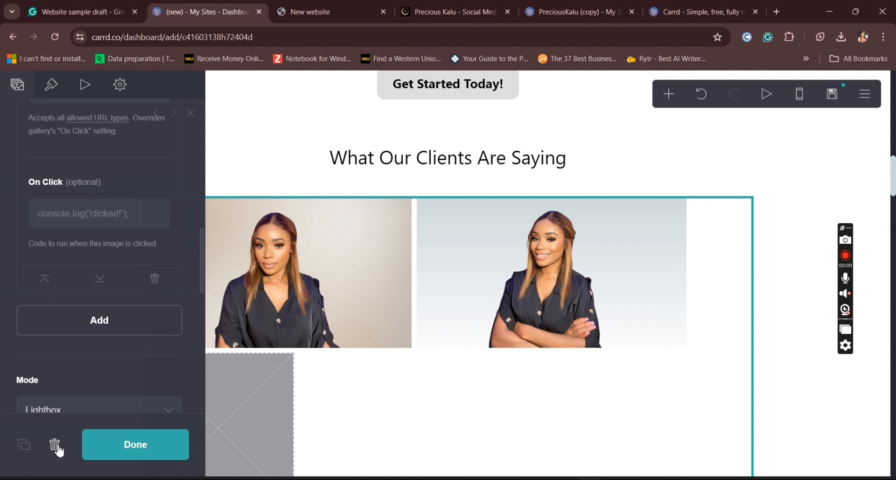
{"action": "left_click", "coordinate": [156, 280]}
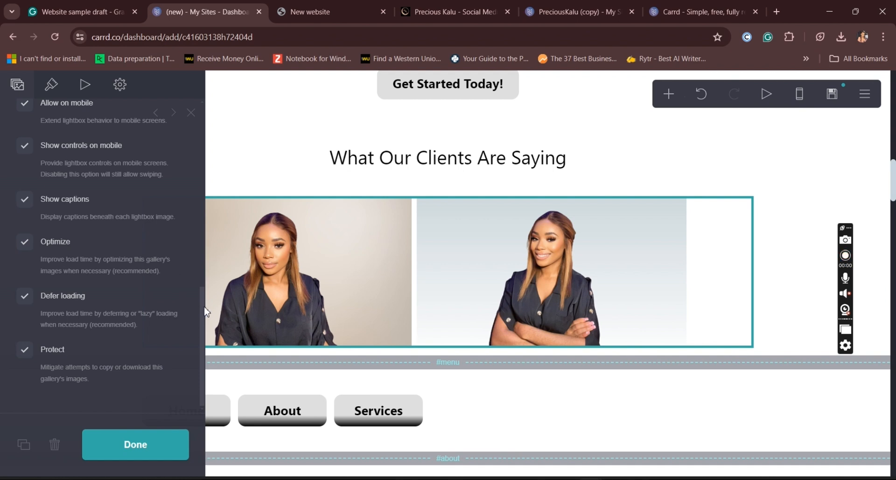
Review the gallery's lightbox color scheme options and finish editing the gallery
{"action": "left_click_drag", "start_coordinate": [202, 289], "coordinate": [185, 173]}
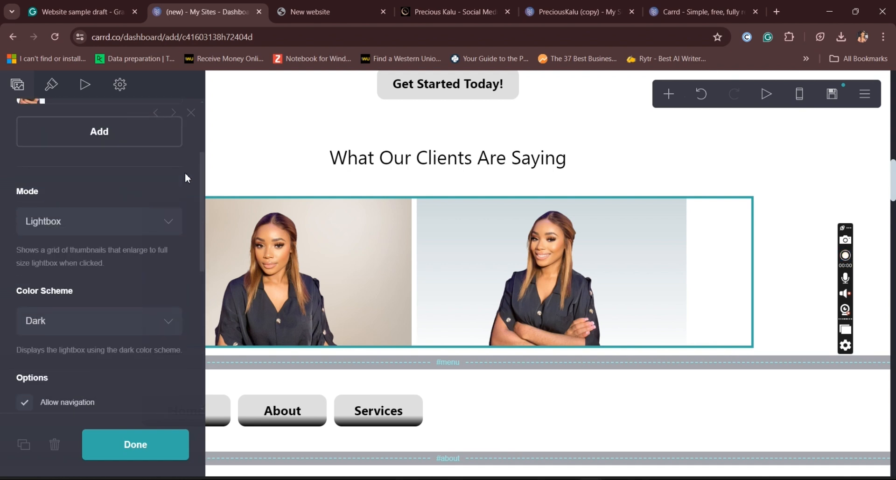
{"action": "left_click", "coordinate": [165, 320]}
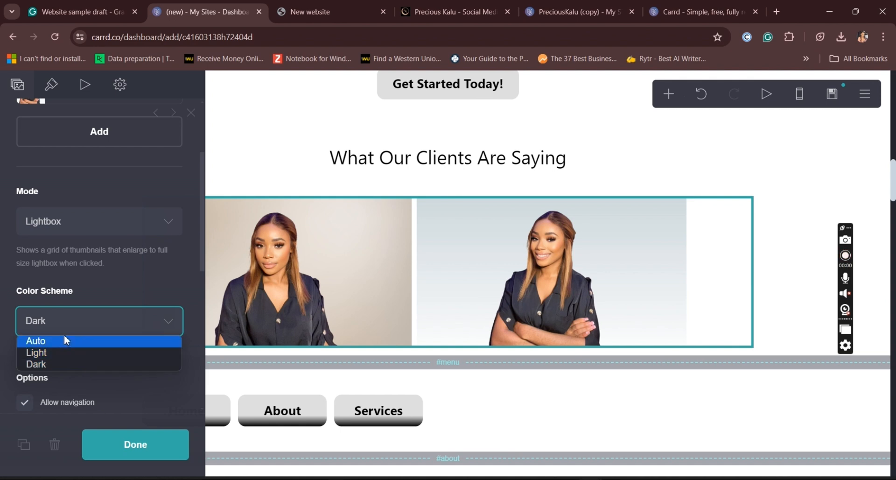
{"action": "left_click", "coordinate": [118, 280]}
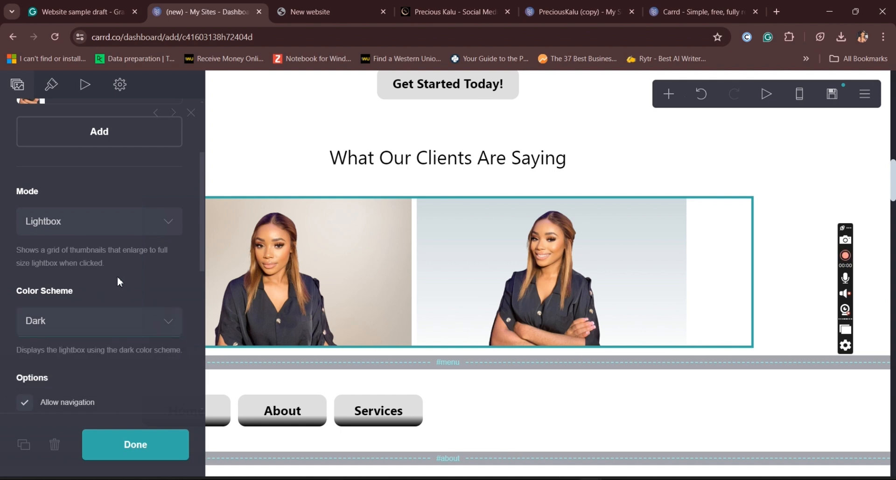
{"action": "left_click_drag", "start_coordinate": [201, 255], "coordinate": [202, 165]}
{"action": "left_click", "coordinate": [160, 447]}
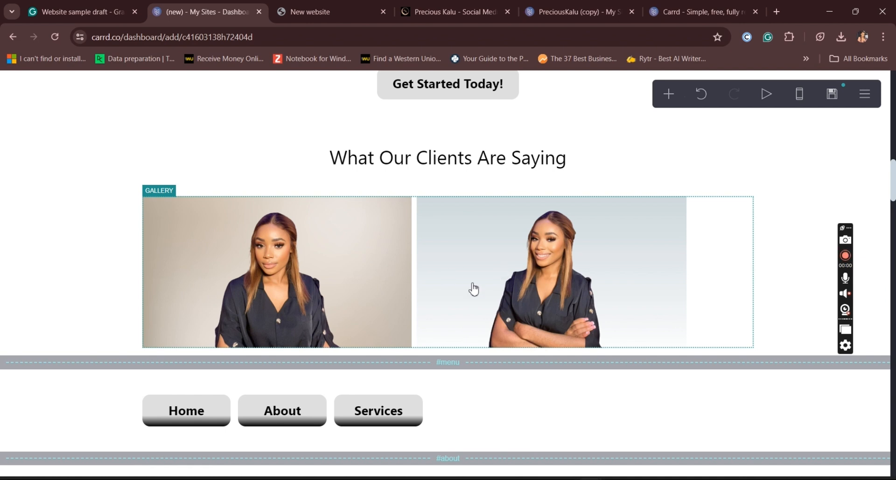
Underline the "What Our Clients Are Saying" heading by enclosing its text in double underscores
{"action": "left_click", "coordinate": [496, 171]}
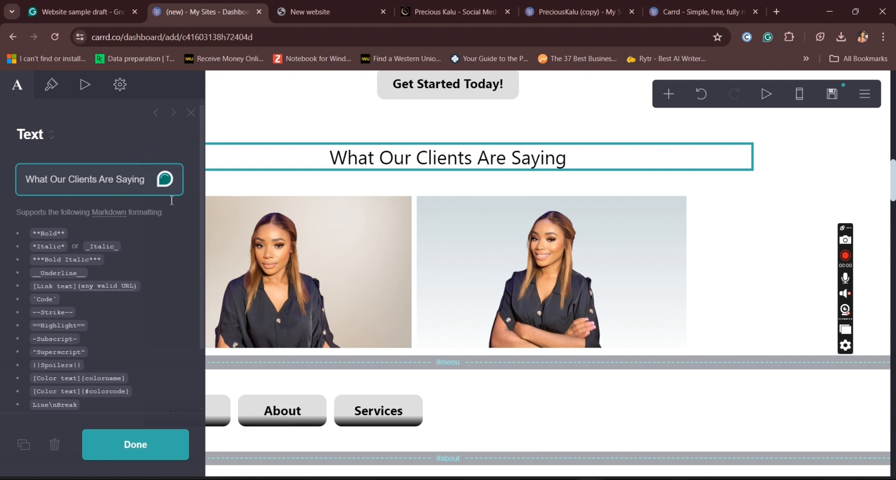
{"action": "type", "text": ")"}
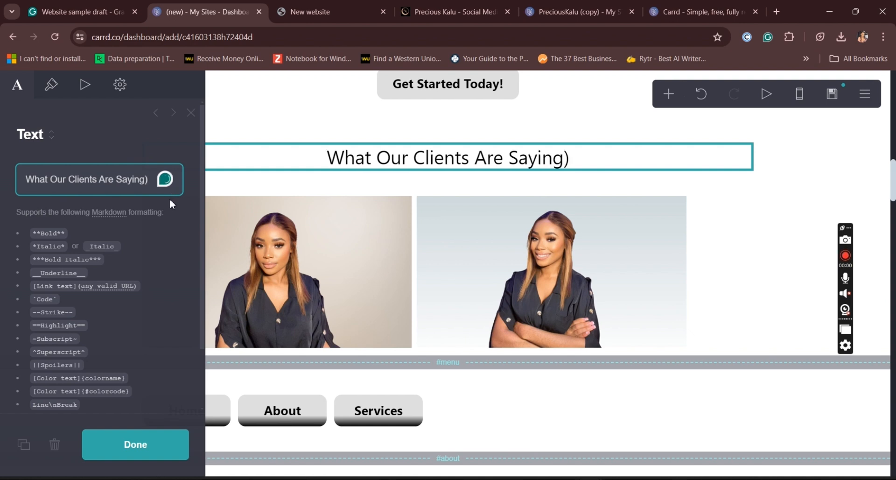
{"action": "key", "text": "BackSpace"}
{"action": "type", "text": "__"}
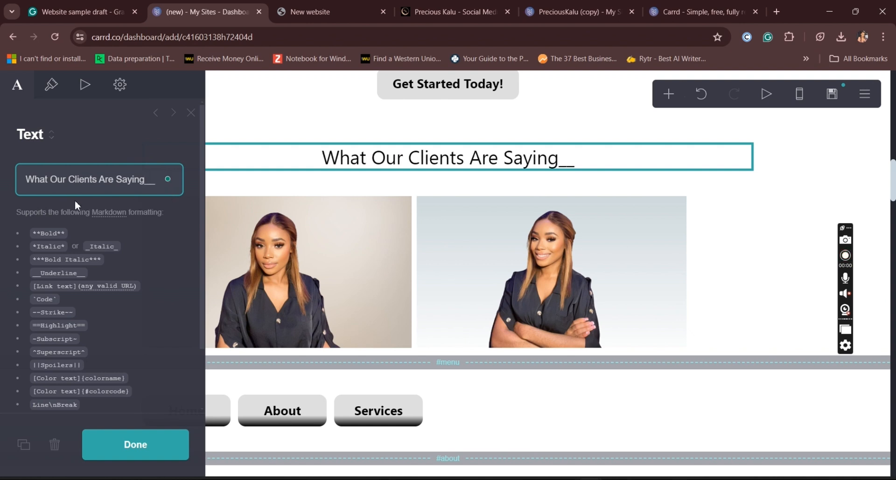
{"action": "type", "text": "__"}
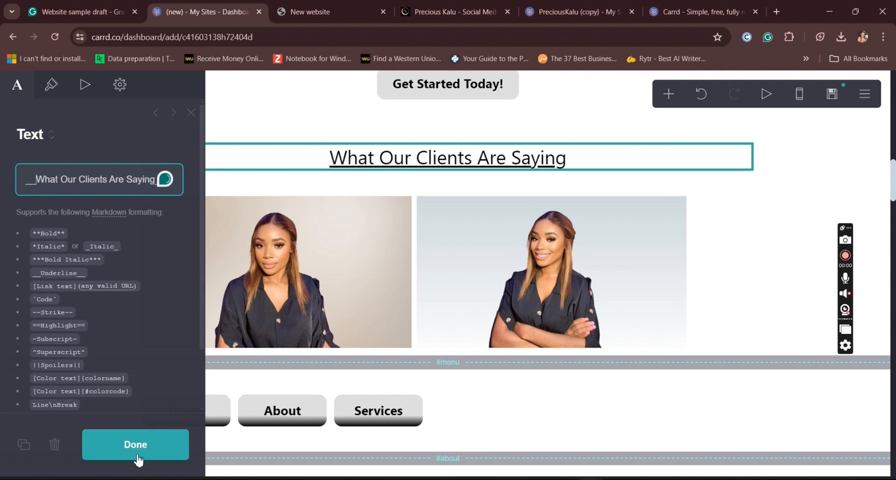
{"action": "left_click", "coordinate": [136, 457]}
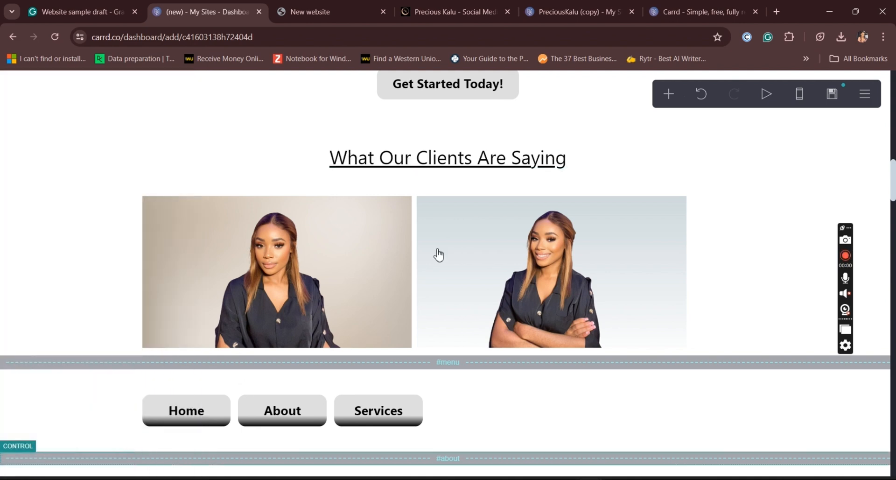
Add two dividers below the testimonials gallery, above the #menu section
{"action": "left_click", "coordinate": [483, 280]}
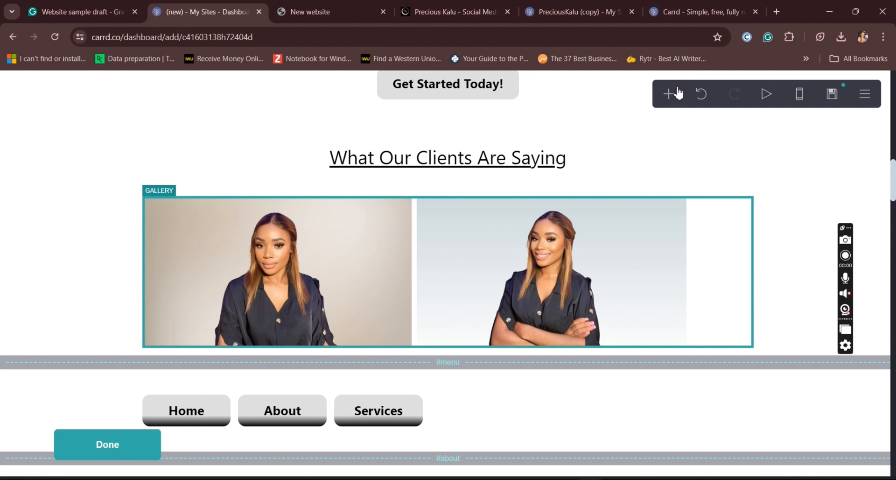
{"action": "left_click", "coordinate": [678, 93]}
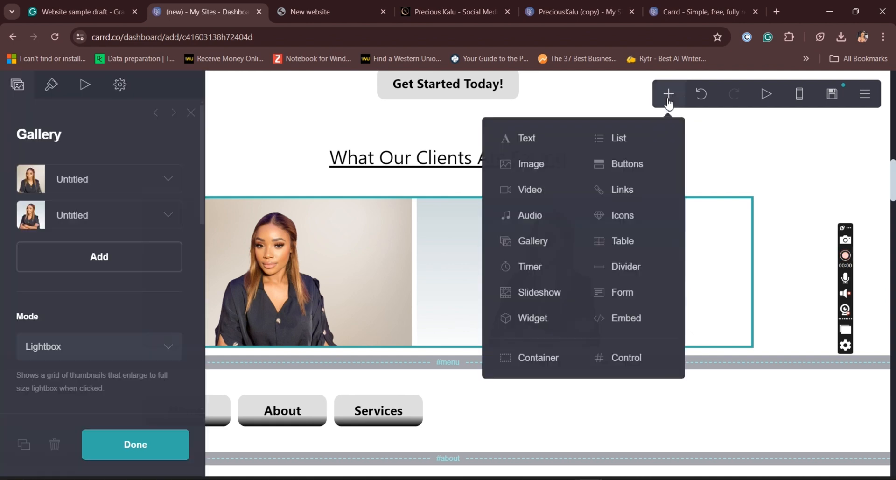
{"action": "left_click", "coordinate": [613, 273]}
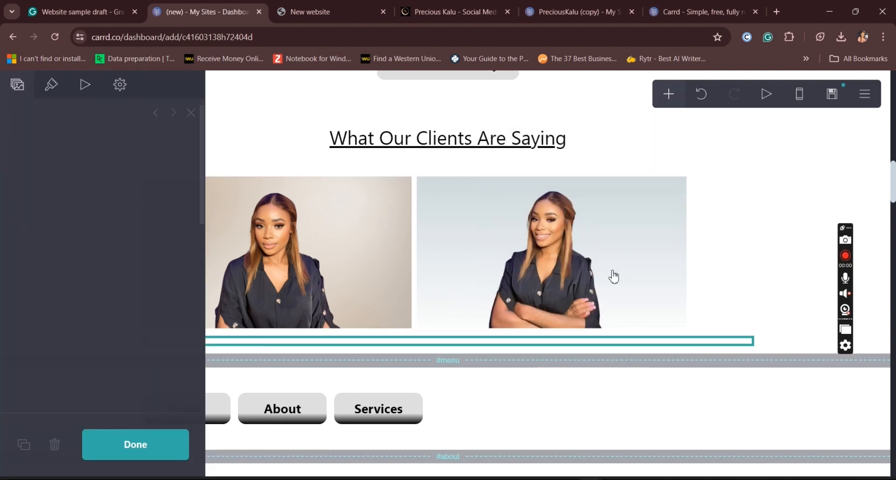
{"action": "left_click", "coordinate": [669, 95]}
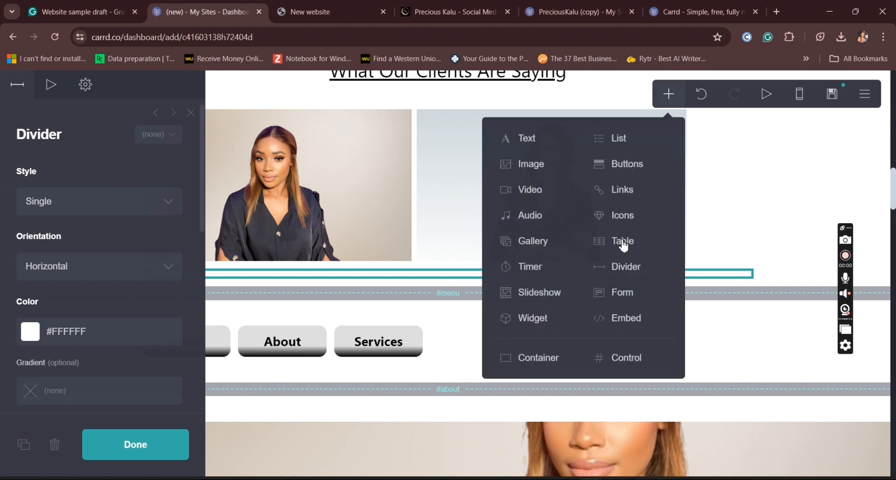
{"action": "left_click", "coordinate": [623, 276]}
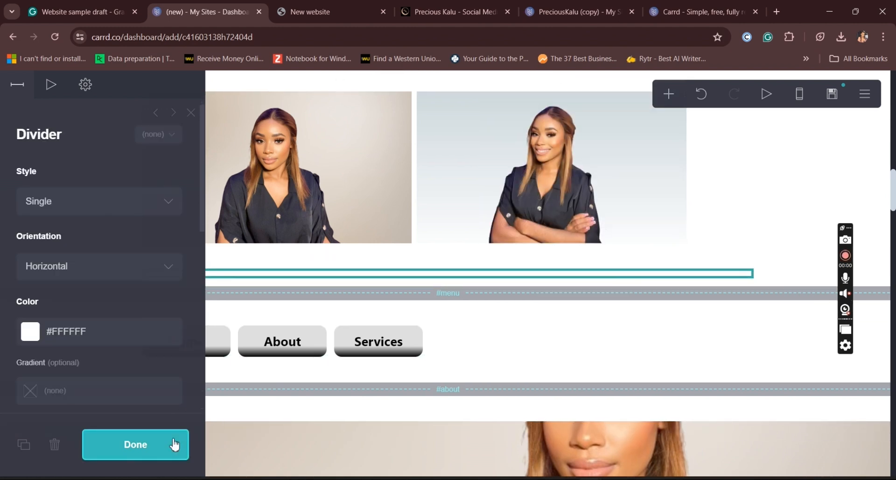
{"action": "left_click", "coordinate": [175, 445]}
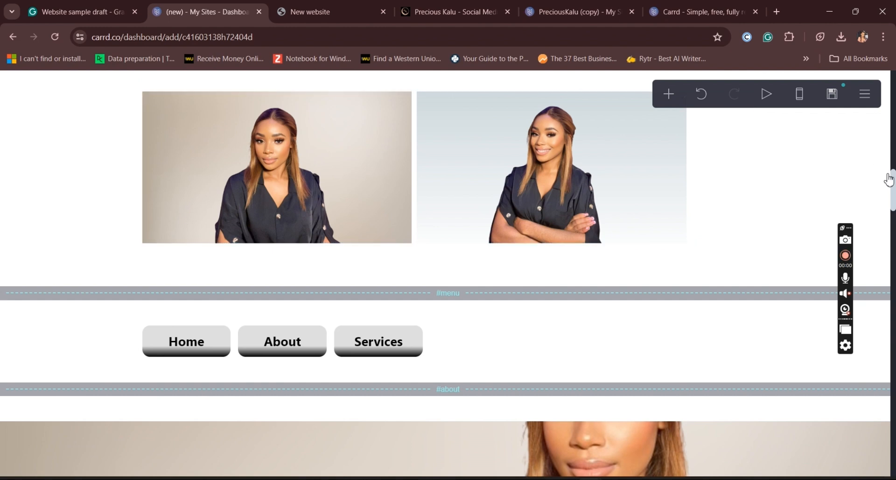
Add a divider below the Home, About and Services buttons in the page header
{"action": "scroll", "coordinate": [894, 137], "scroll_direction": "up", "scroll_amount": 10}
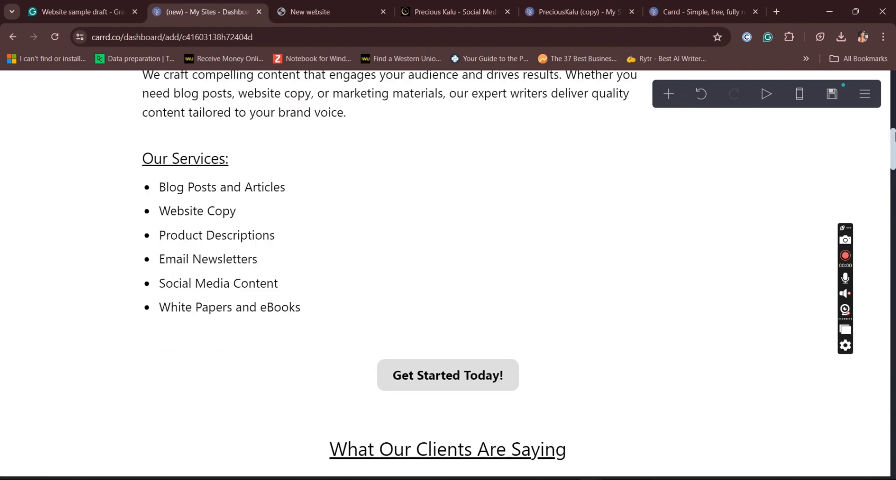
{"action": "left_click_drag", "start_coordinate": [894, 132], "coordinate": [894, 81]}
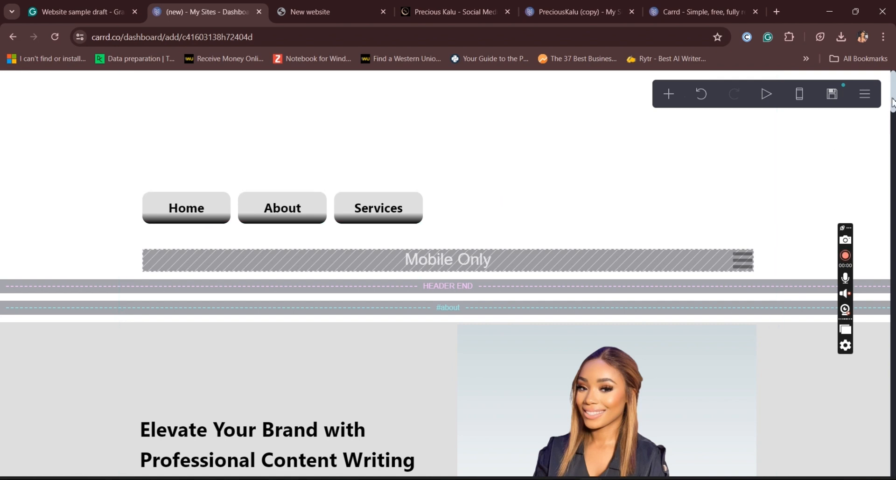
{"action": "scroll", "coordinate": [492, 97], "scroll_direction": "down", "scroll_amount": 3}
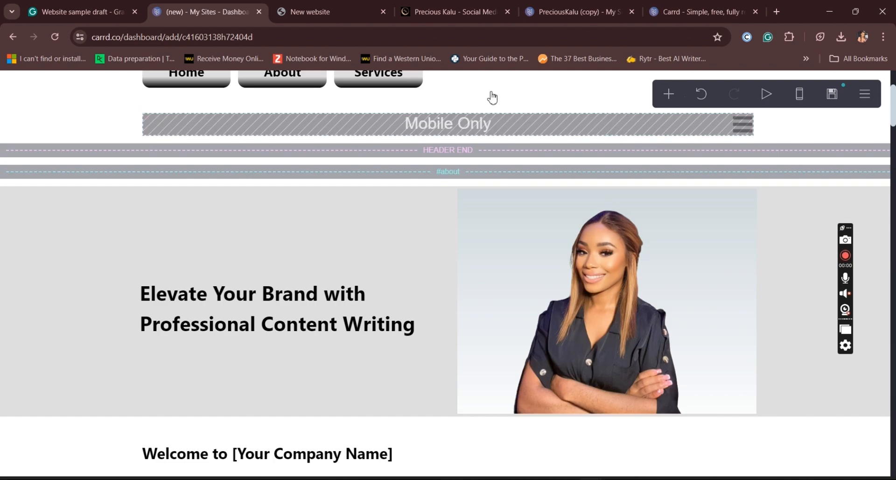
{"action": "scroll", "coordinate": [601, 105], "scroll_direction": "up", "scroll_amount": 3}
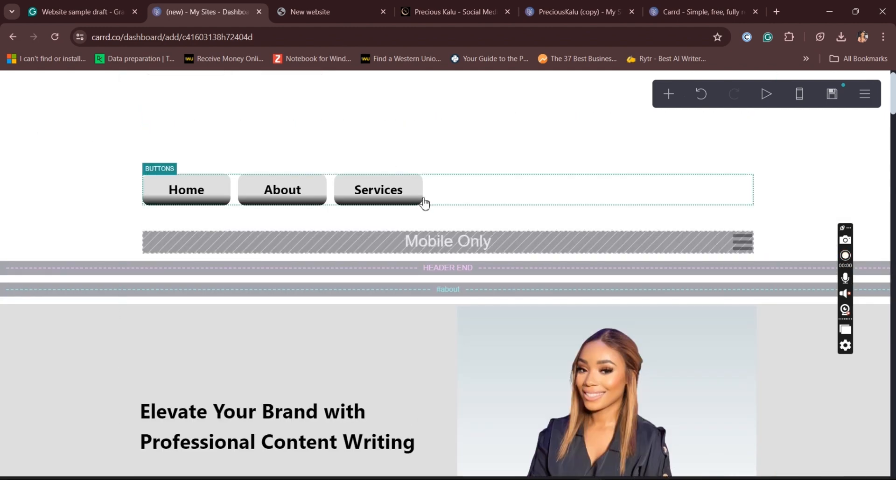
{"action": "left_click", "coordinate": [424, 204]}
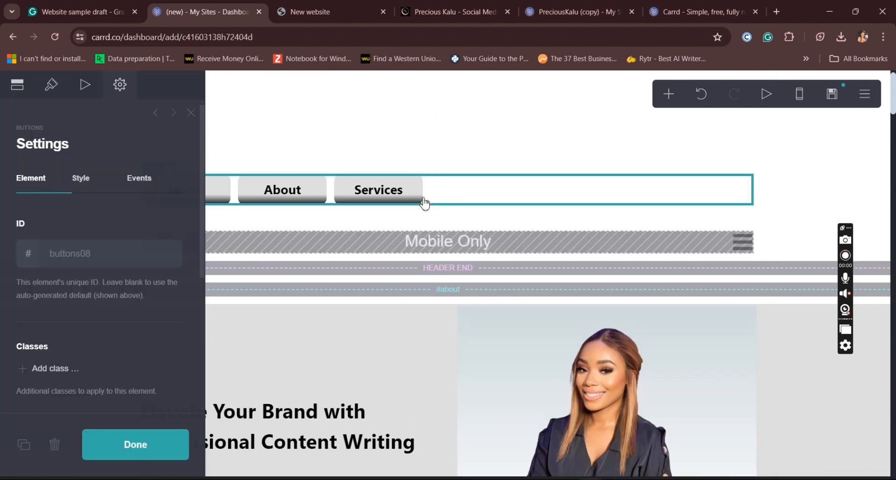
{"action": "left_click", "coordinate": [669, 101]}
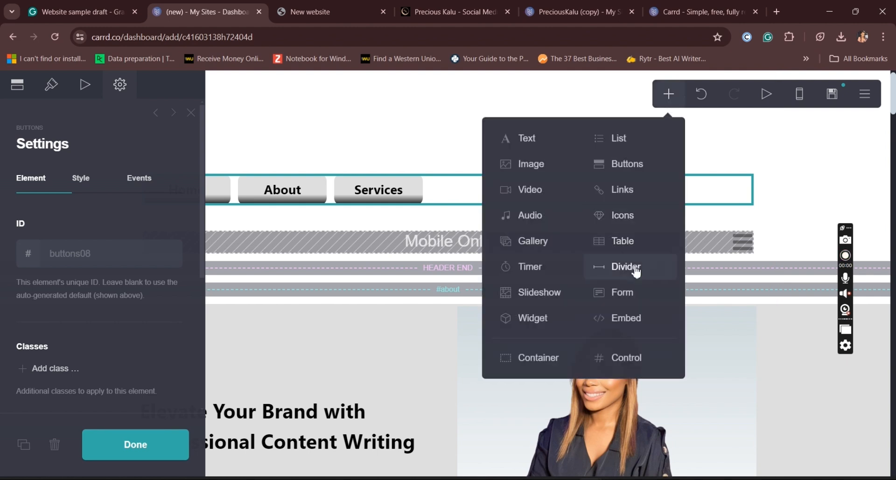
{"action": "left_click", "coordinate": [625, 266]}
Add a text element below the header divider, with left alignment and a size of 1.5
{"action": "left_click", "coordinate": [676, 100]}
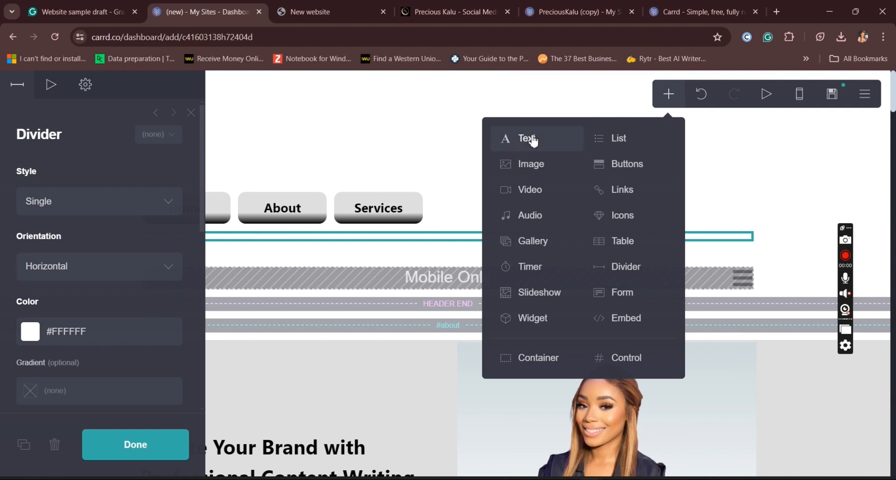
{"action": "left_click", "coordinate": [533, 141]}
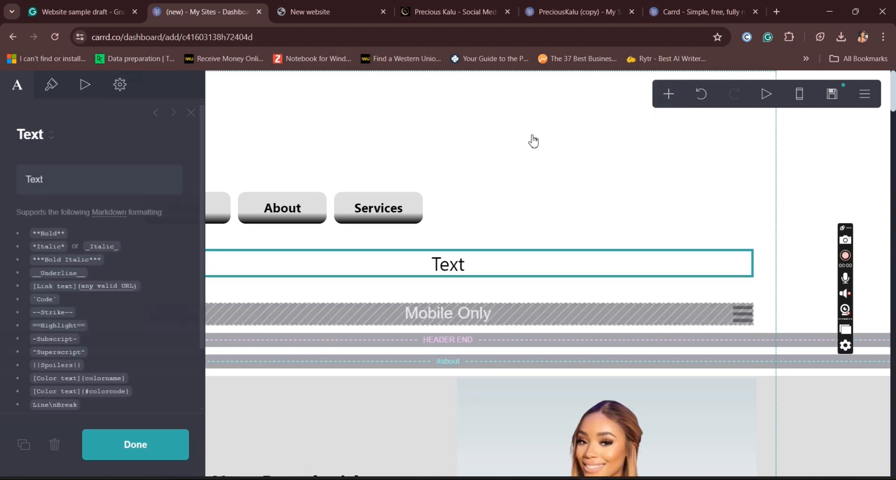
{"action": "left_click", "coordinate": [51, 86]}
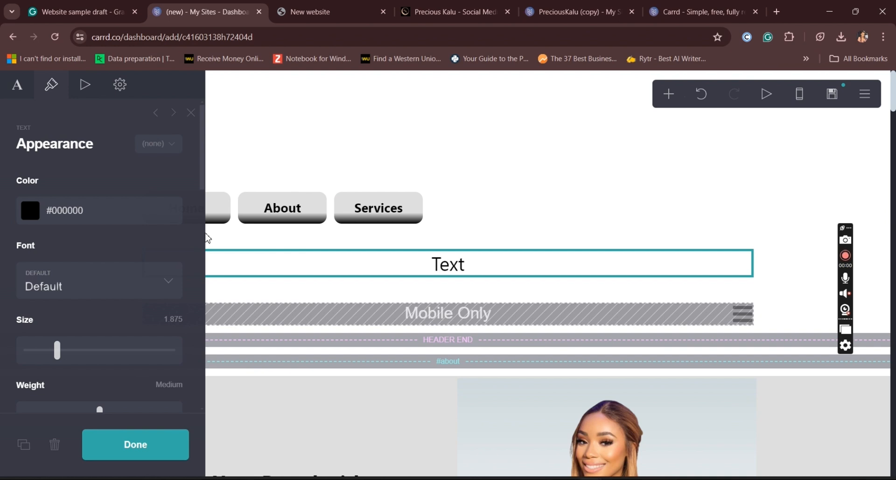
{"action": "scroll", "coordinate": [186, 333], "scroll_direction": "down", "scroll_amount": 10}
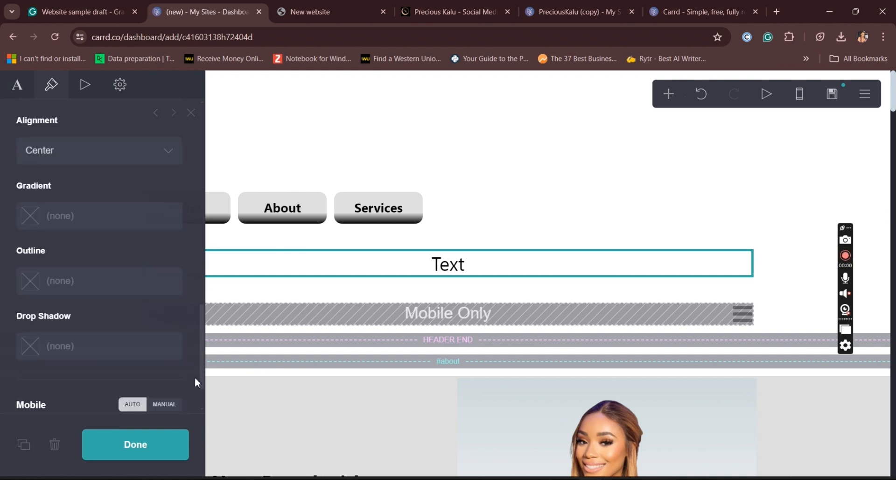
{"action": "scroll", "coordinate": [196, 364], "scroll_direction": "up", "scroll_amount": 3}
{"action": "left_click", "coordinate": [149, 286]}
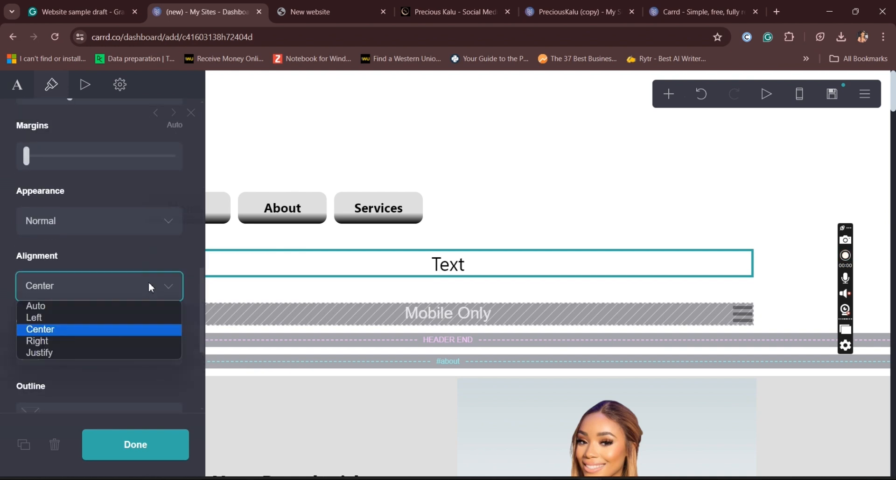
{"action": "left_click", "coordinate": [36, 318]}
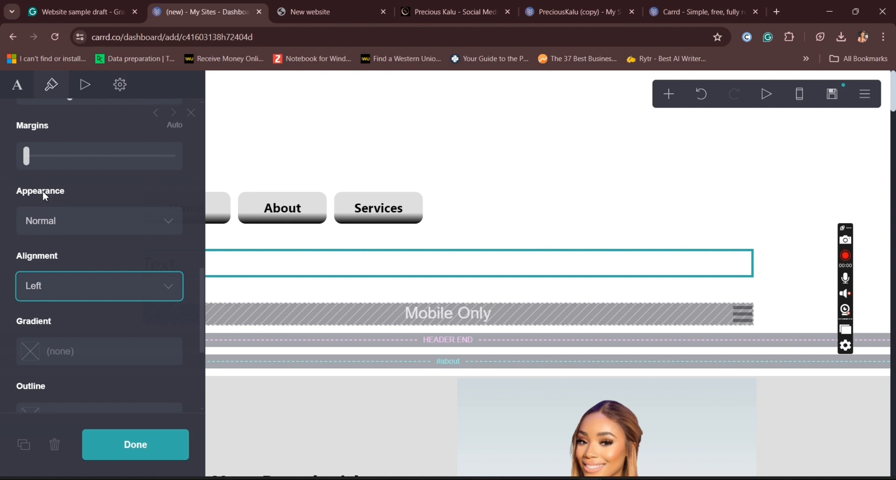
{"action": "left_click_drag", "start_coordinate": [204, 291], "coordinate": [196, 161]}
{"action": "left_click_drag", "start_coordinate": [56, 236], "coordinate": [49, 239]}
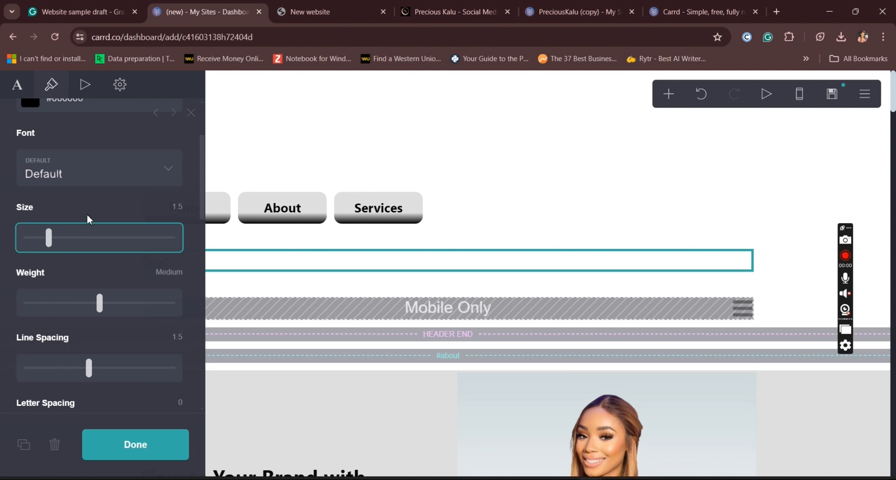
Replace the new header text element's placeholder with "Book a call"
{"action": "left_click", "coordinate": [21, 85]}
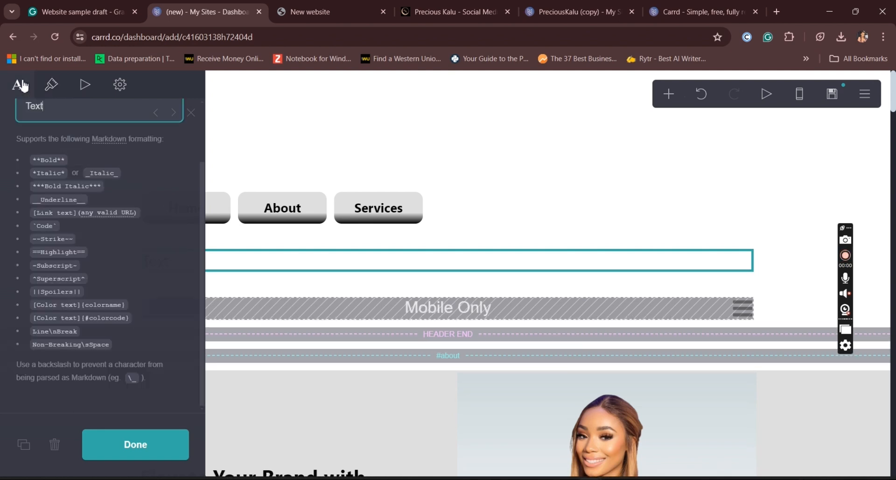
{"action": "left_click_drag", "start_coordinate": [203, 230], "coordinate": [207, 183]}
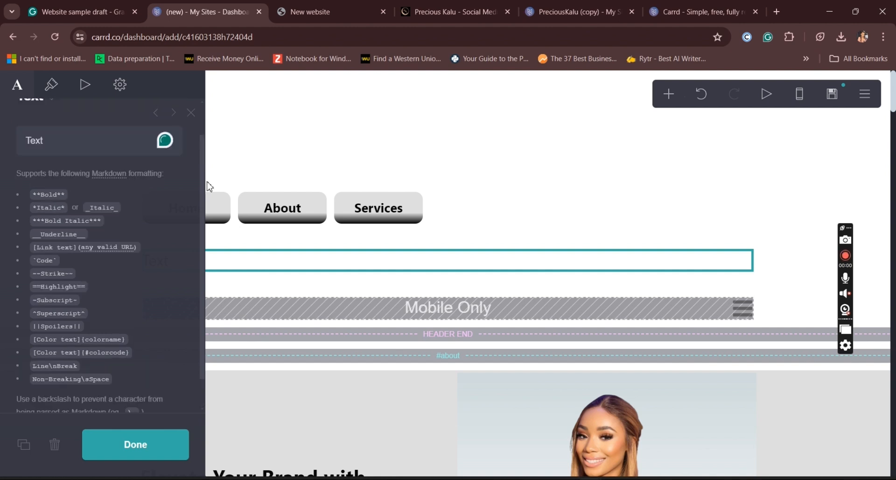
{"action": "scroll", "coordinate": [175, 165], "scroll_direction": "up", "scroll_amount": 2}
{"action": "left_click_drag", "start_coordinate": [64, 172], "coordinate": [12, 173]}
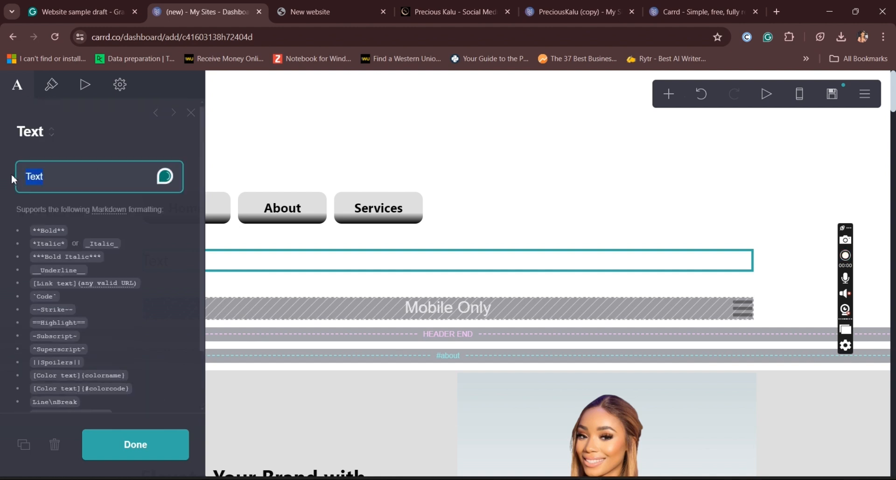
{"action": "type", "text": "V"}
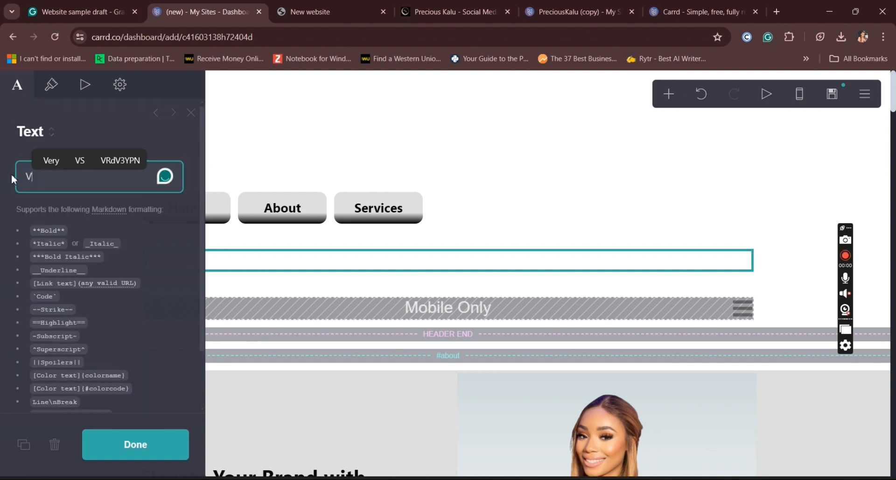
{"action": "key", "text": "BackSpace"}
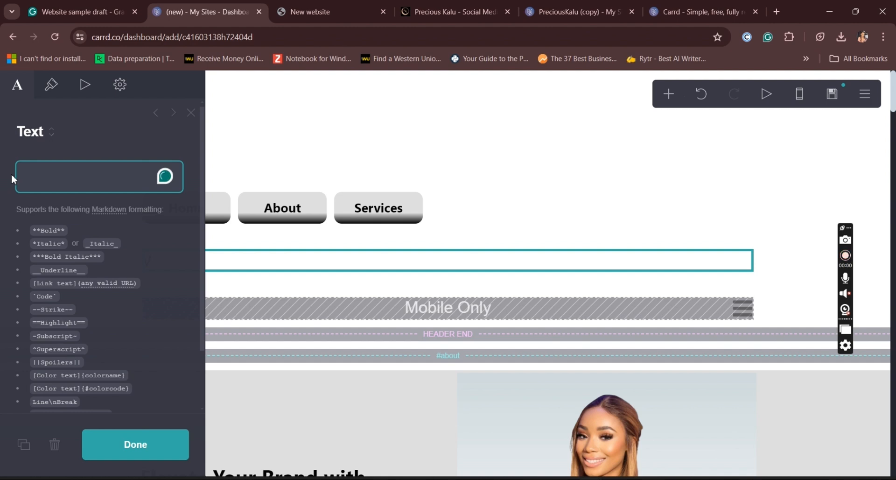
{"action": "type", "text": "Boo"}
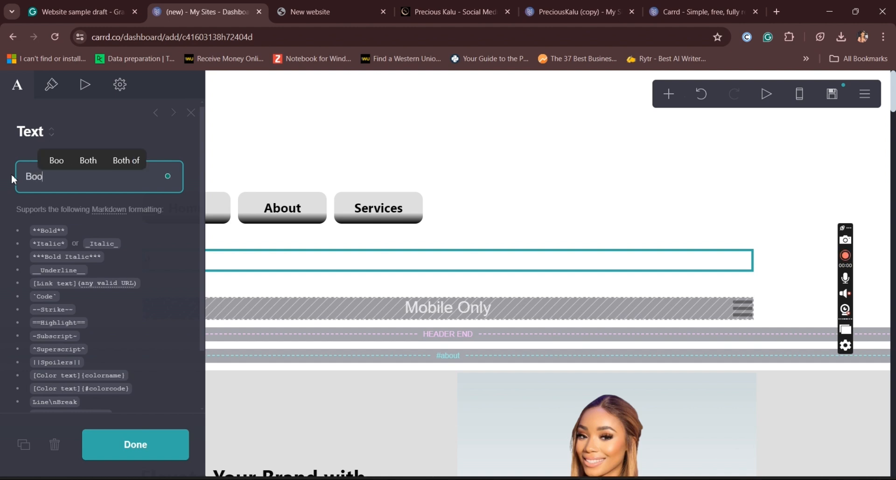
{"action": "type", "text": "k a call"}
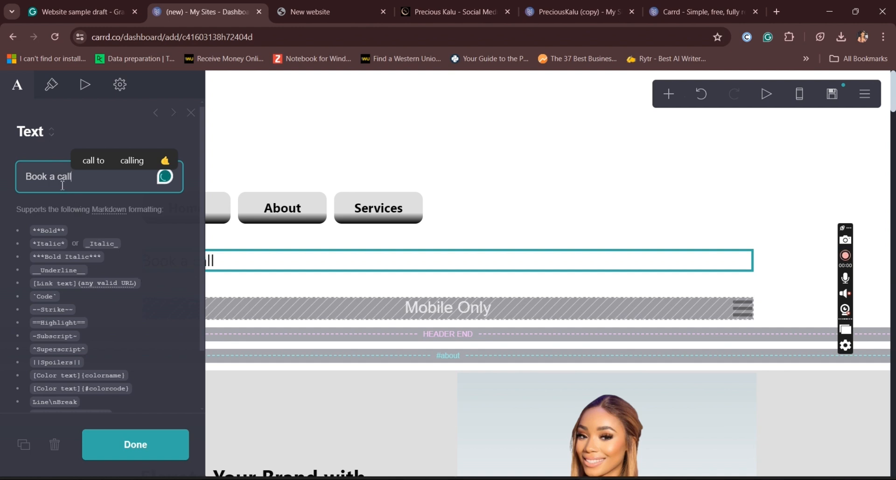
Turn "Book a call" into a Markdown link to the site owner's https website address and finish editing the text
{"action": "type", "text": "]"}
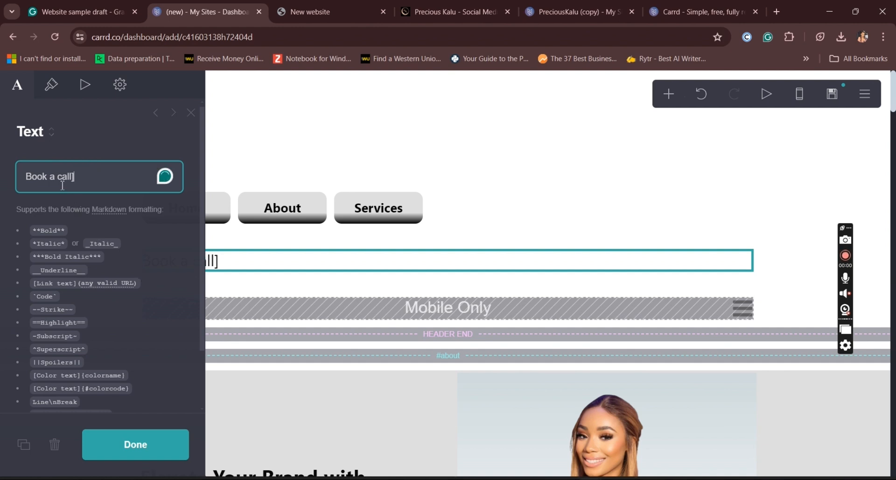
{"action": "left_click", "coordinate": [28, 179]}
{"action": "type", "text": "["}
{"action": "type", "text": "("}
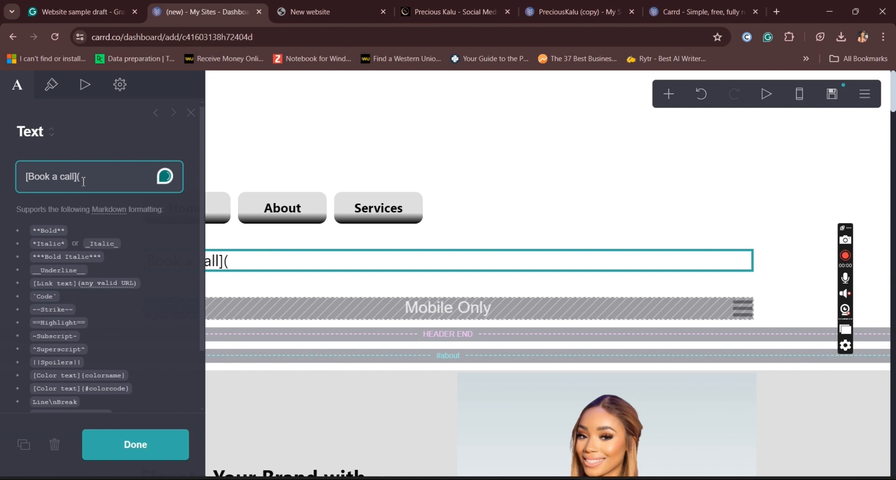
{"action": "type", "text": "ht"}
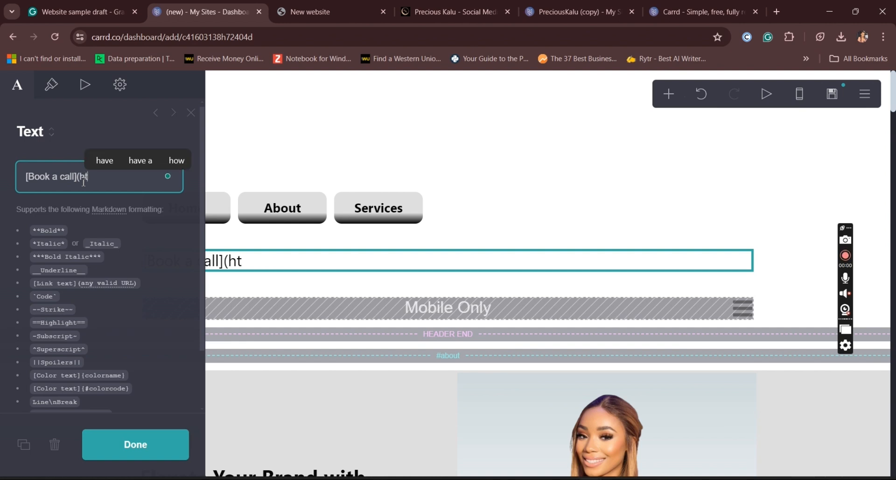
{"action": "type", "text": "tps"}
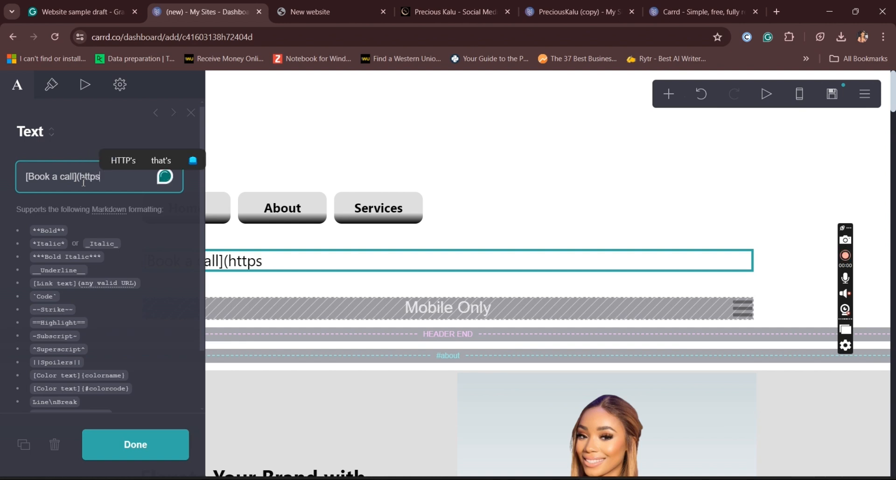
{"action": "type", "text": ":/"}
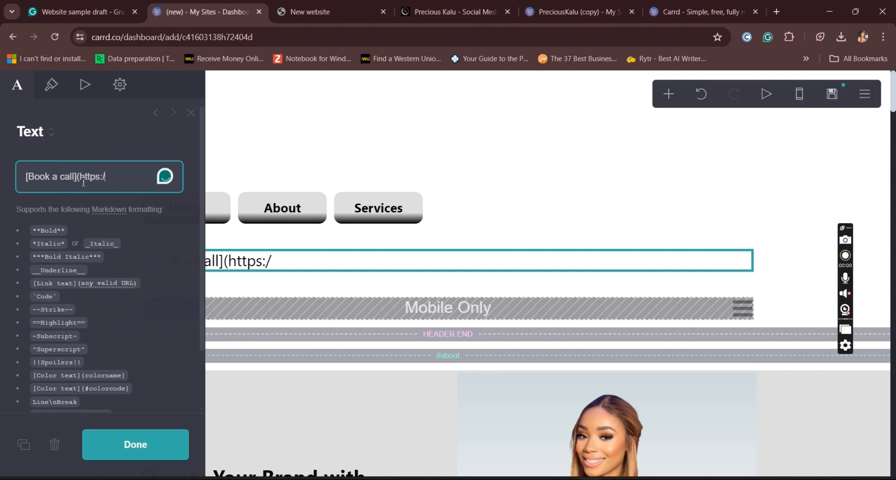
{"action": "type", "text": "/pr"}
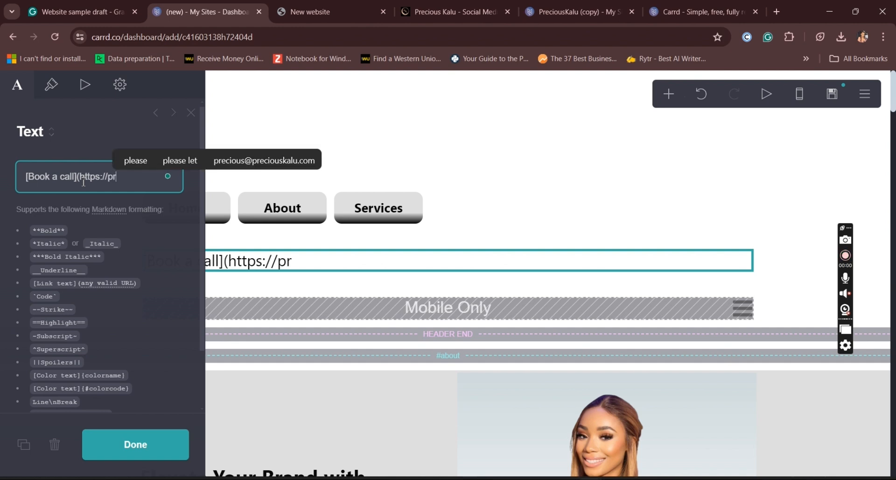
{"action": "type", "text": "ecio"}
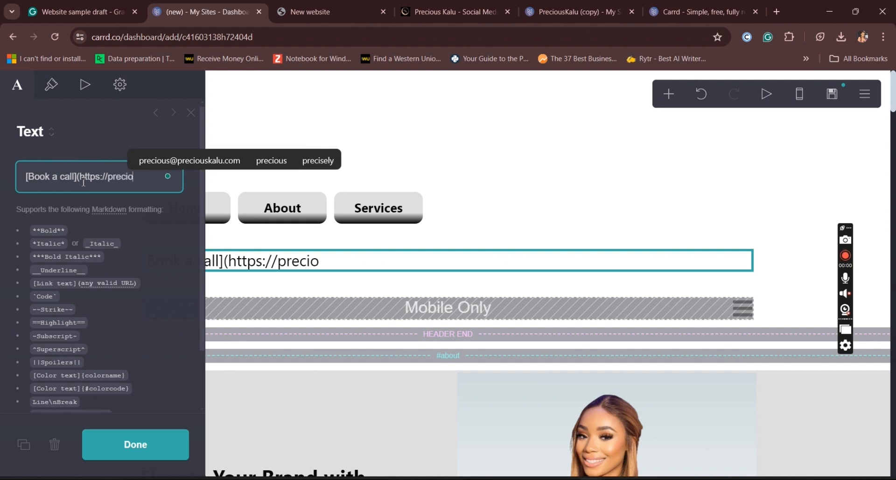
{"action": "type", "text": "usk"}
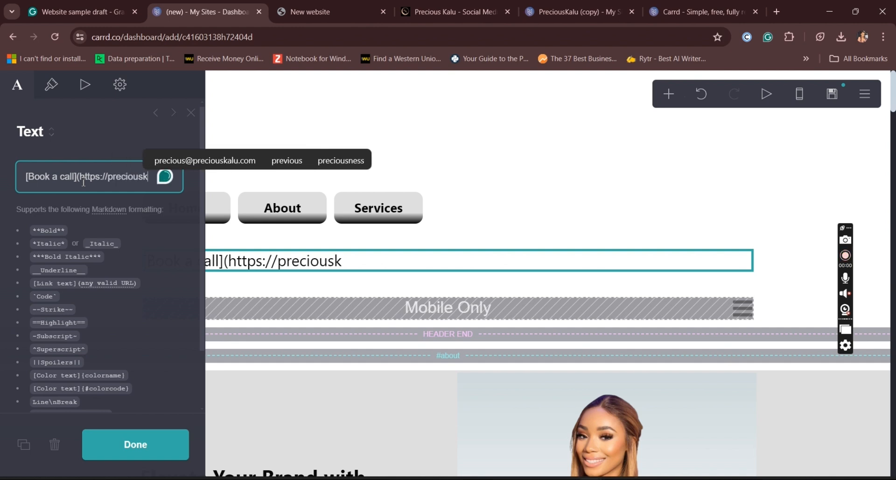
{"action": "type", "text": "alu"}
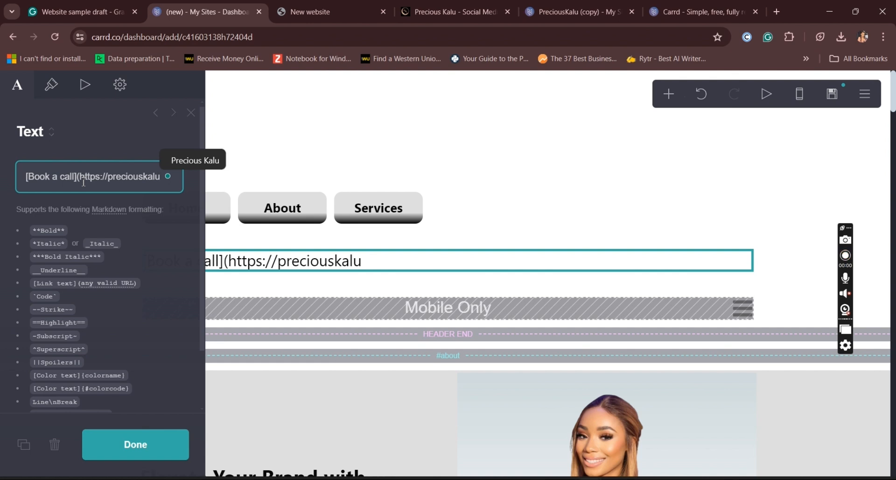
{"action": "type", "text": ".com"}
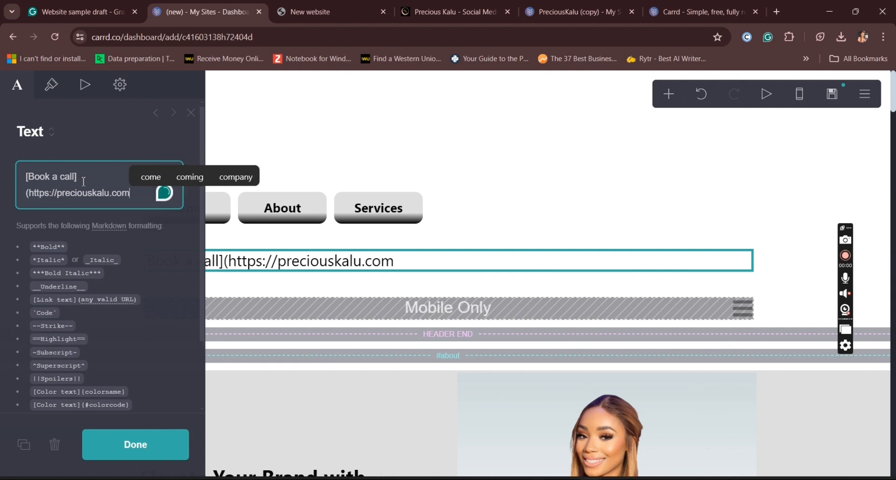
{"action": "type", "text": "/"}
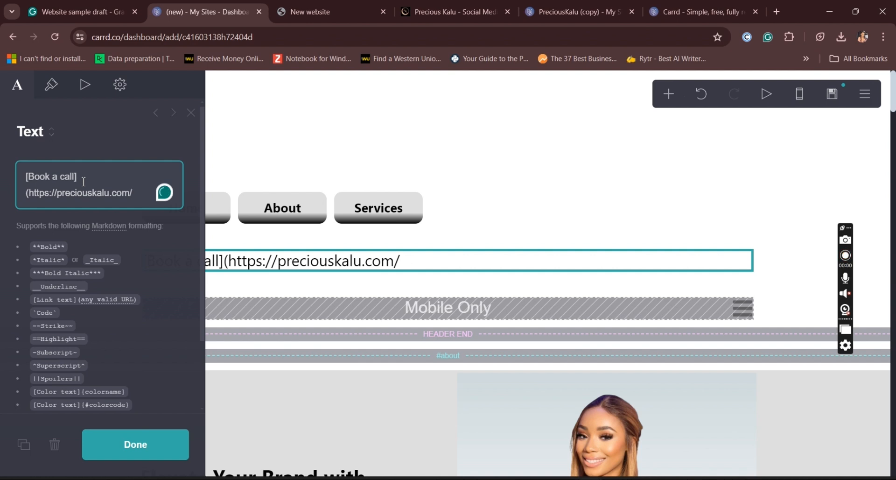
{"action": "type", "text": ")"}
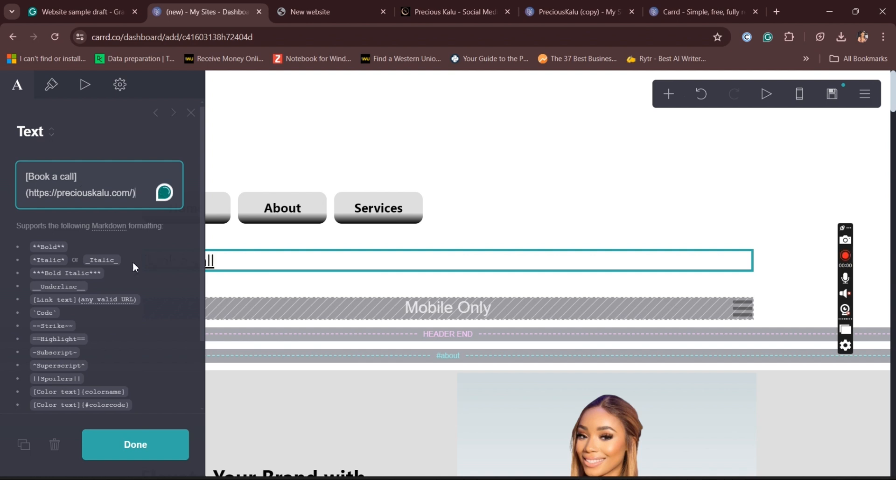
{"action": "left_click", "coordinate": [148, 451]}
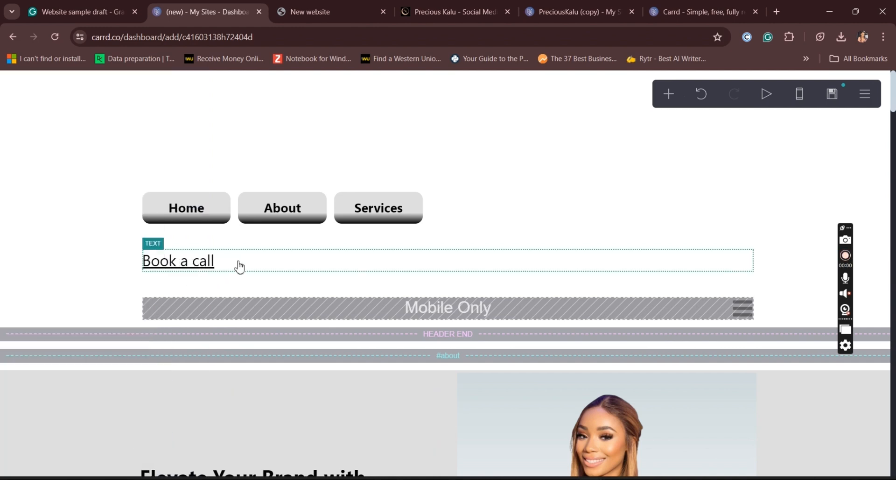
{"action": "left_click", "coordinate": [262, 264]}
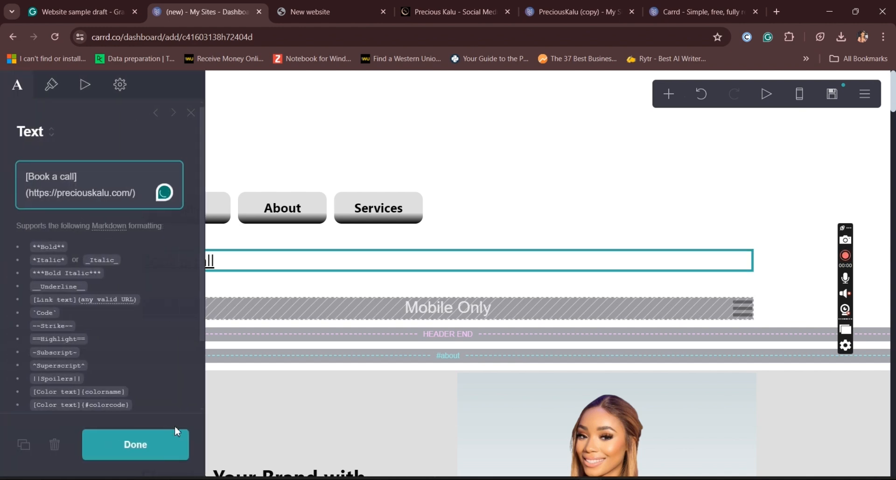
{"action": "left_click", "coordinate": [176, 444]}
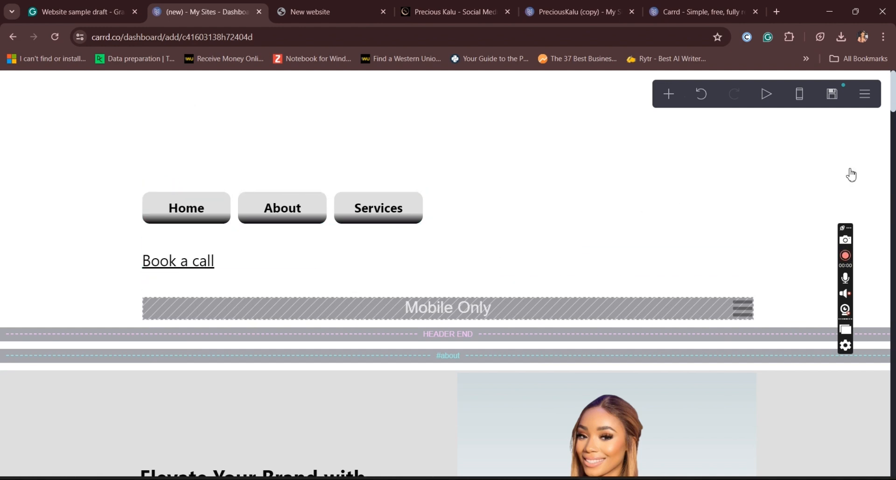
Add another divider below the two images in the "What Our Clients Are Saying" section
{"action": "scroll", "coordinate": [894, 108], "scroll_direction": "down", "scroll_amount": 10}
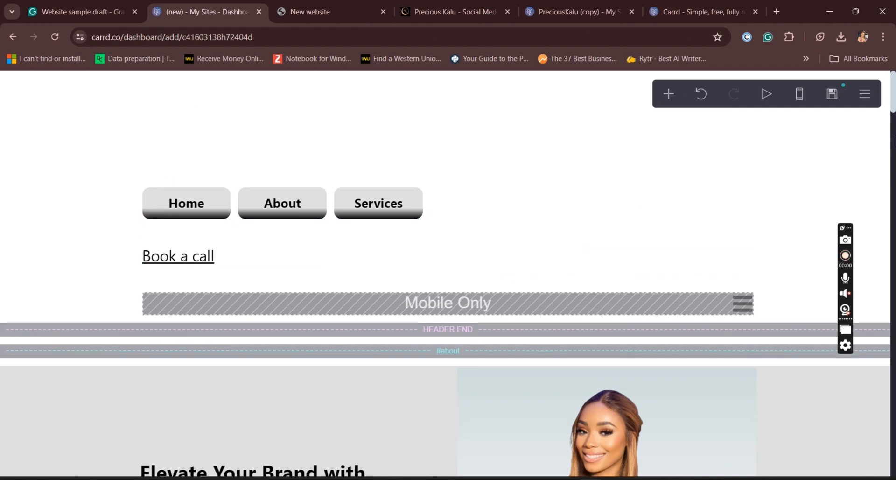
{"action": "scroll", "coordinate": [447, 275], "scroll_direction": "down", "scroll_amount": 12}
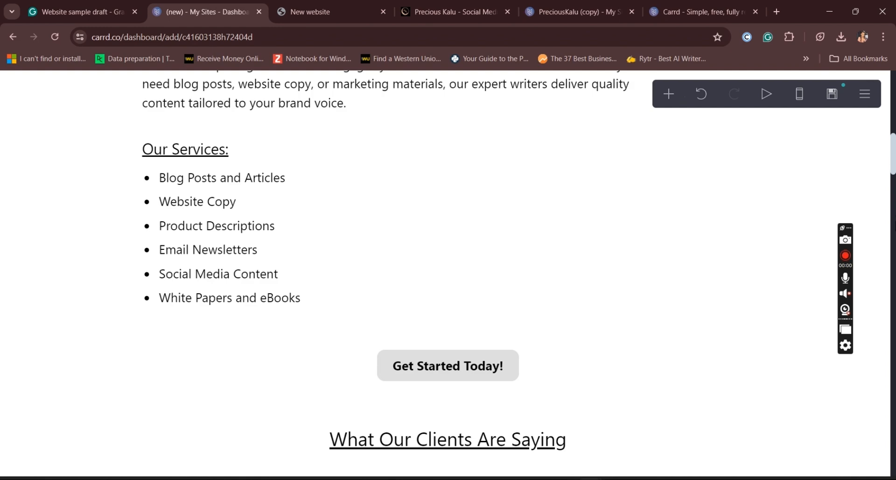
{"action": "scroll", "coordinate": [782, 214], "scroll_direction": "down", "scroll_amount": 3}
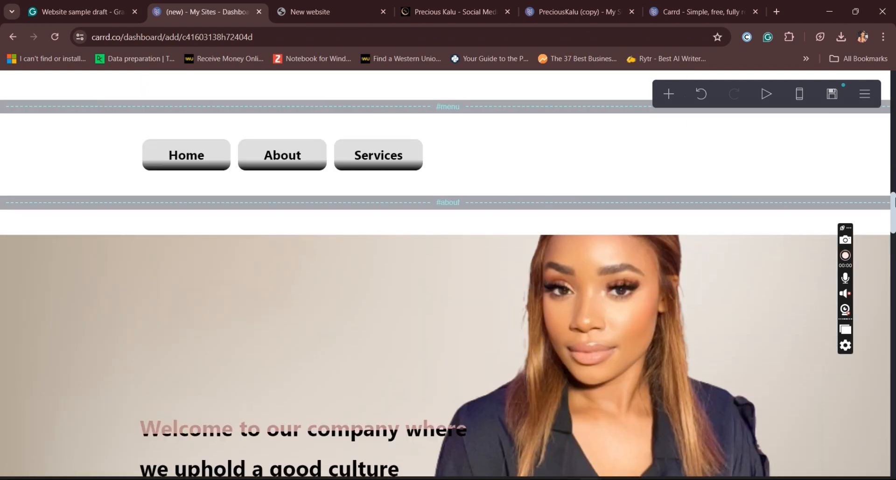
{"action": "scroll", "coordinate": [782, 215], "scroll_direction": "up", "scroll_amount": 6}
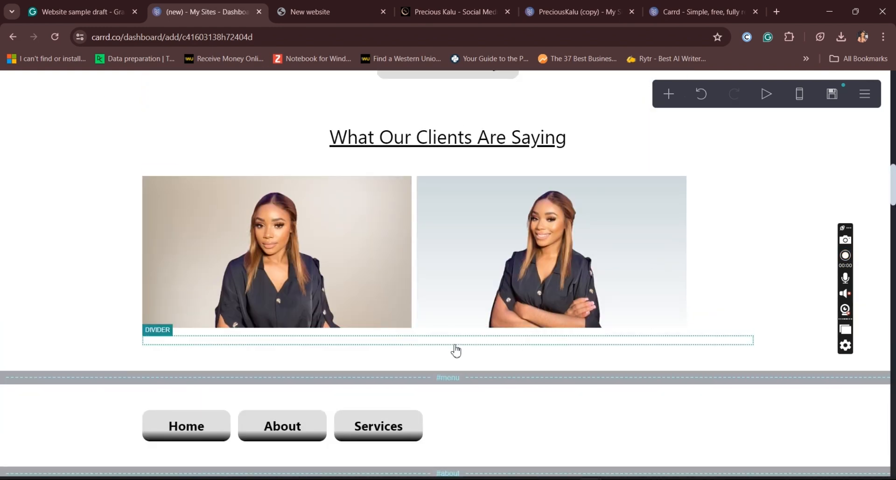
{"action": "left_click", "coordinate": [456, 350]}
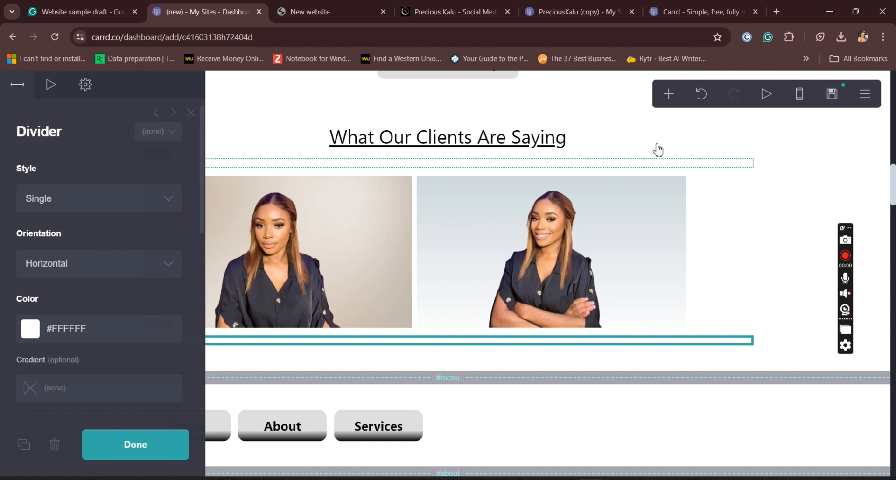
{"action": "left_click", "coordinate": [671, 97]}
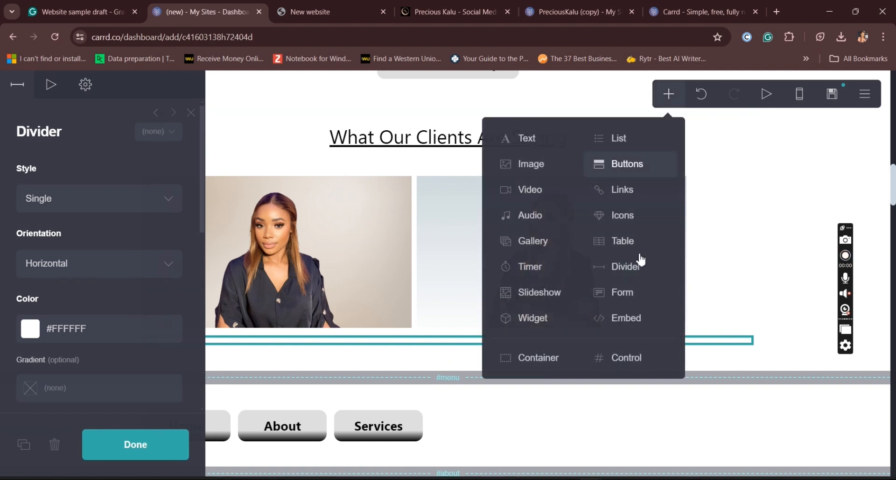
{"action": "left_click", "coordinate": [630, 267]}
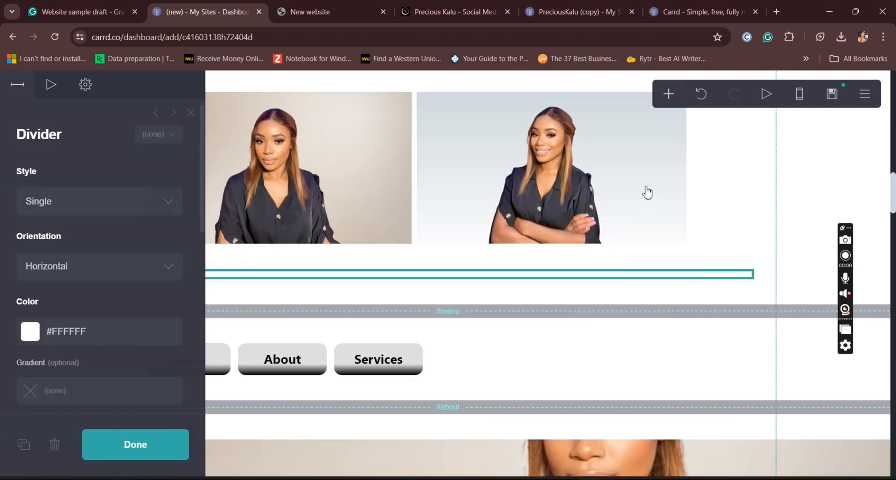
Add an Embed element of the Code type below the new divider and review its settings
{"action": "left_click", "coordinate": [670, 96]}
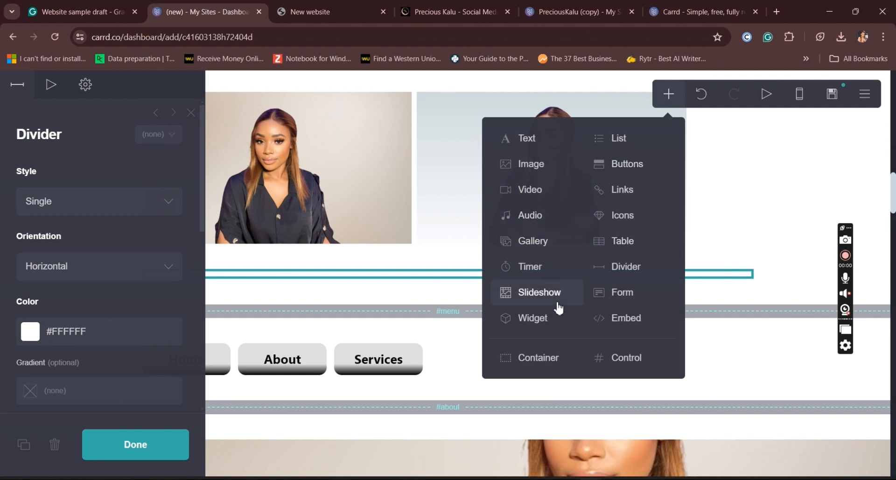
{"action": "left_click", "coordinate": [611, 318]}
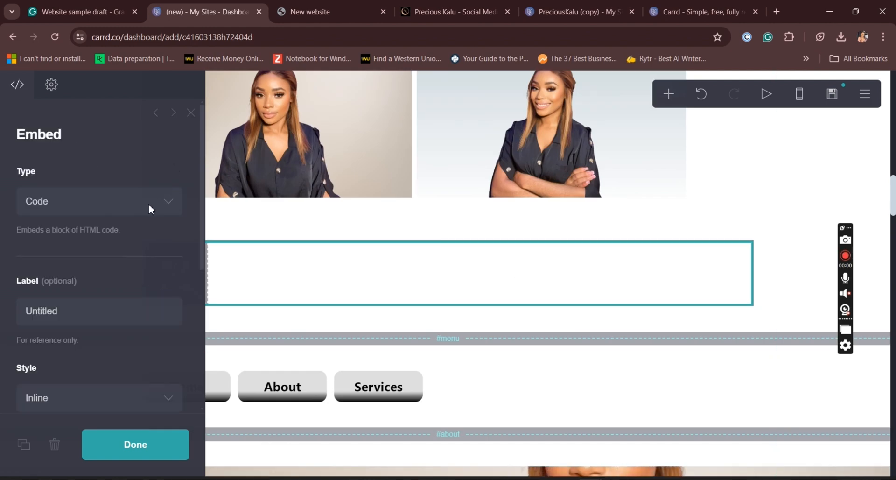
{"action": "left_click_drag", "start_coordinate": [201, 199], "coordinate": [191, 149]}
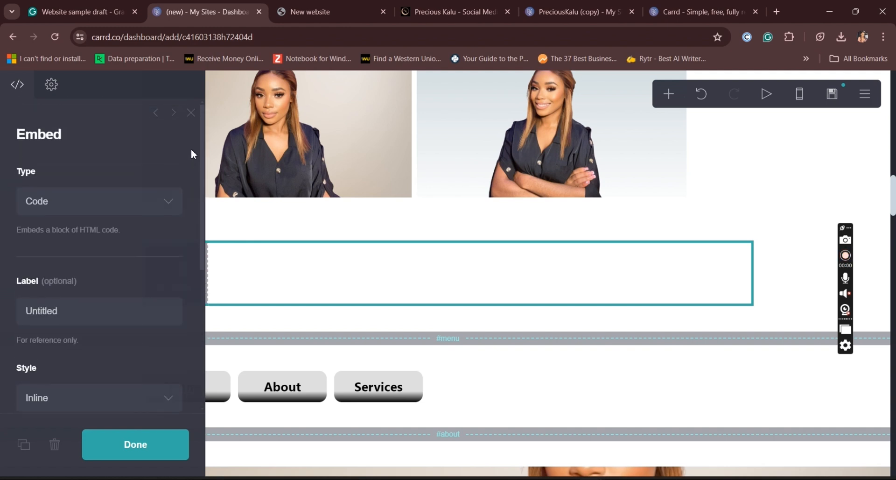
{"action": "left_click", "coordinate": [52, 84]}
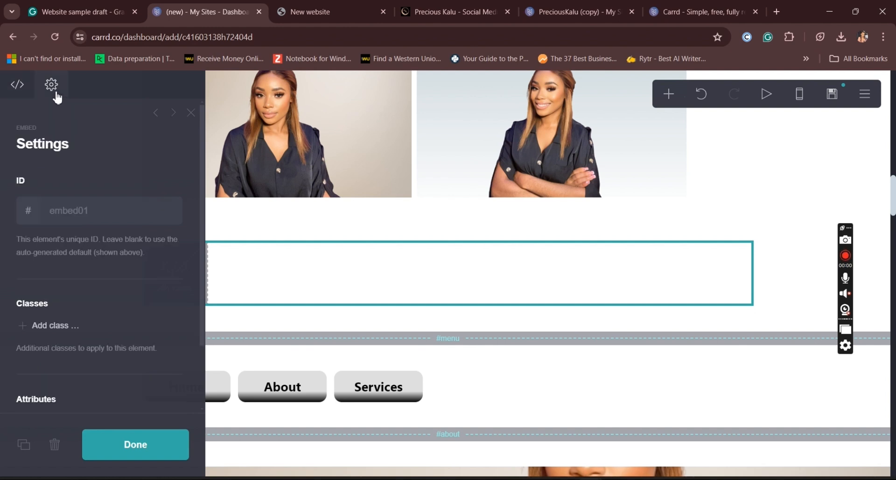
{"action": "left_click", "coordinate": [18, 84]}
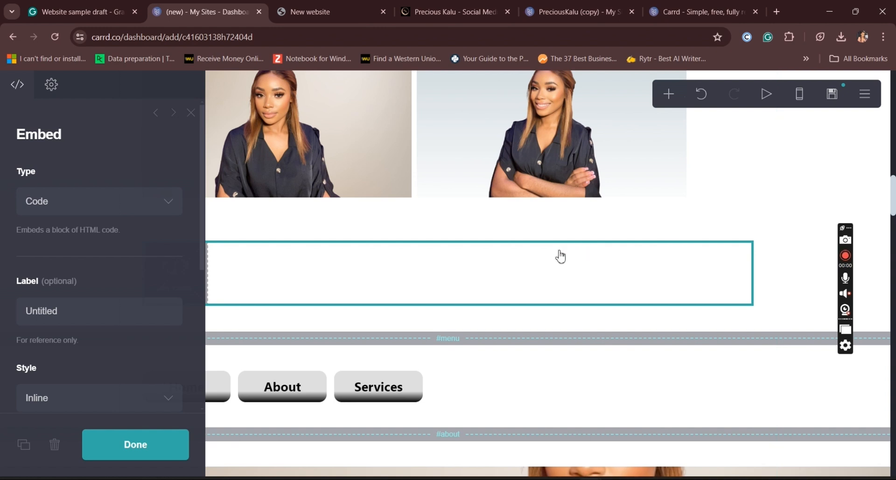
Add a full-bleed container around the new embed and select the embed inside it
{"action": "left_click", "coordinate": [669, 94]}
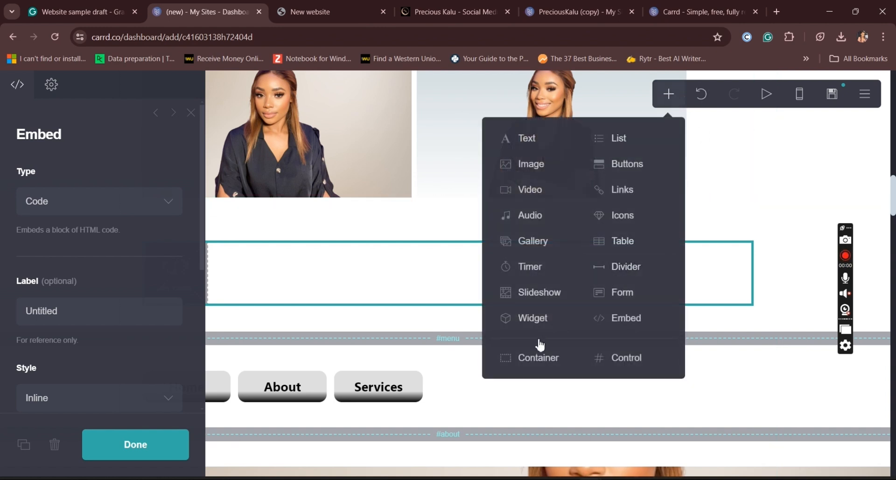
{"action": "left_click", "coordinate": [537, 359]}
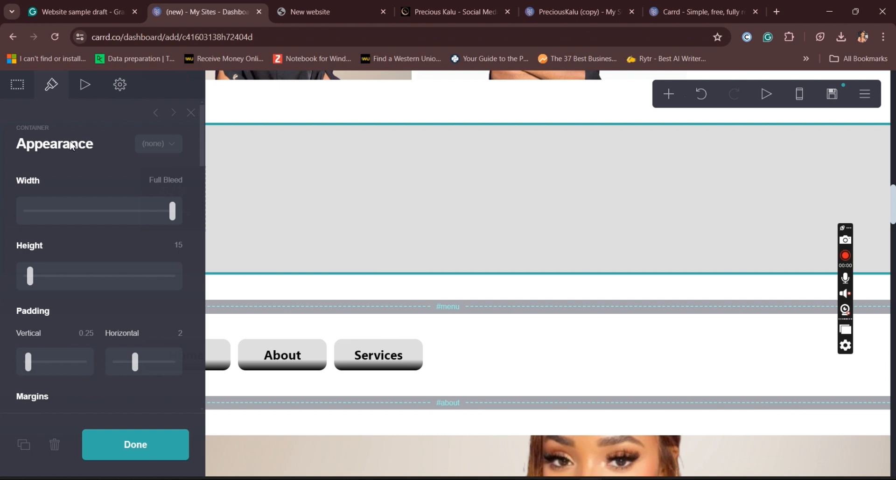
{"action": "left_click", "coordinate": [320, 188]}
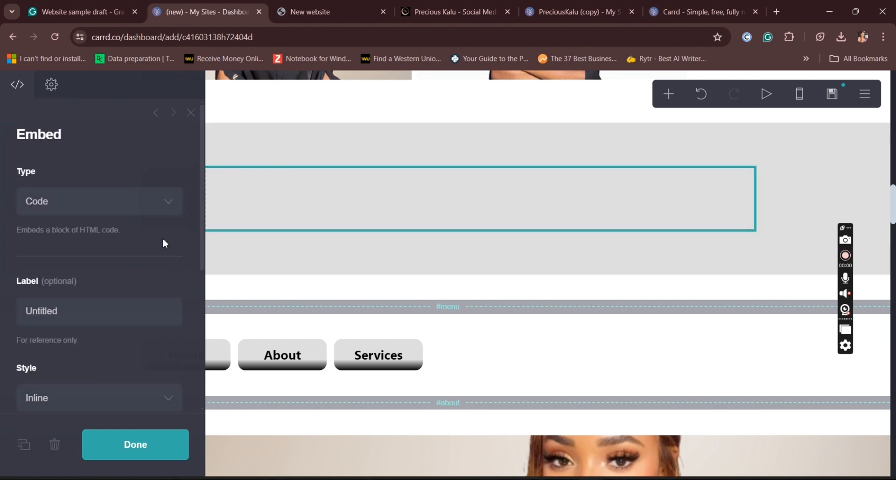
Narrow the contents width of the new container holding the embed
{"action": "left_click", "coordinate": [310, 258]}
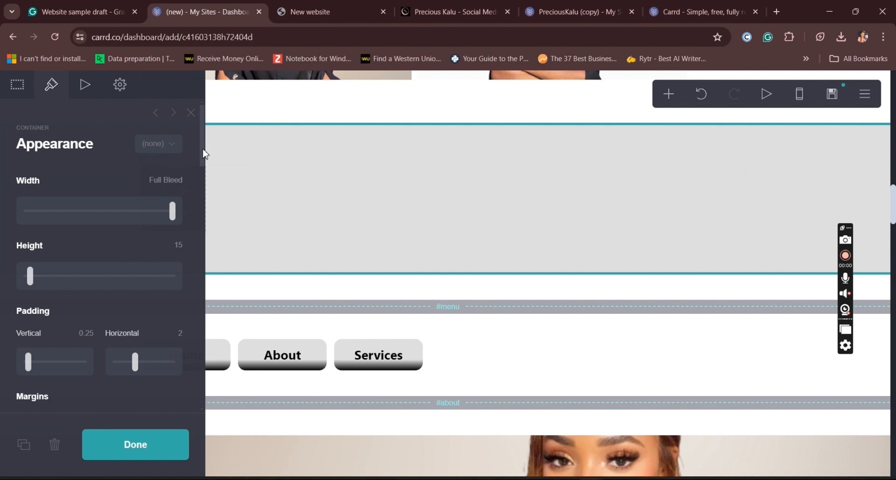
{"action": "scroll", "coordinate": [204, 173], "scroll_direction": "down", "scroll_amount": 1}
{"action": "scroll", "coordinate": [203, 173], "scroll_direction": "down", "scroll_amount": 5}
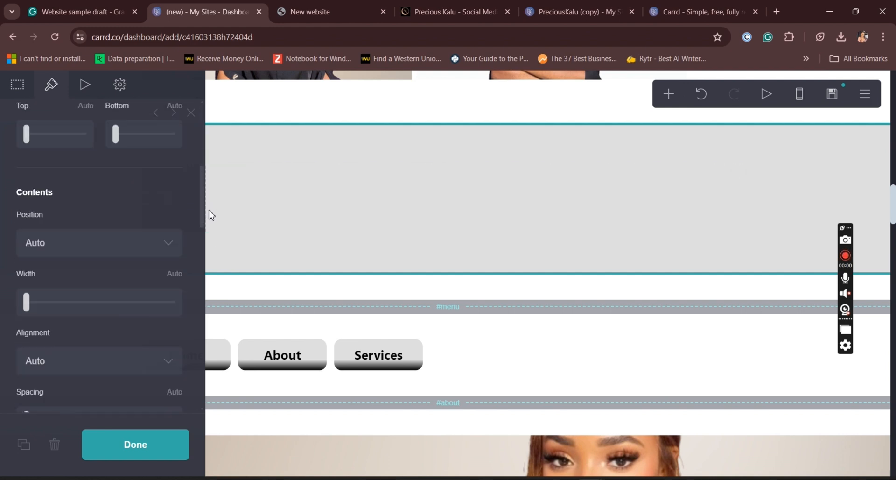
{"action": "scroll", "coordinate": [212, 218], "scroll_direction": "down", "scroll_amount": 3}
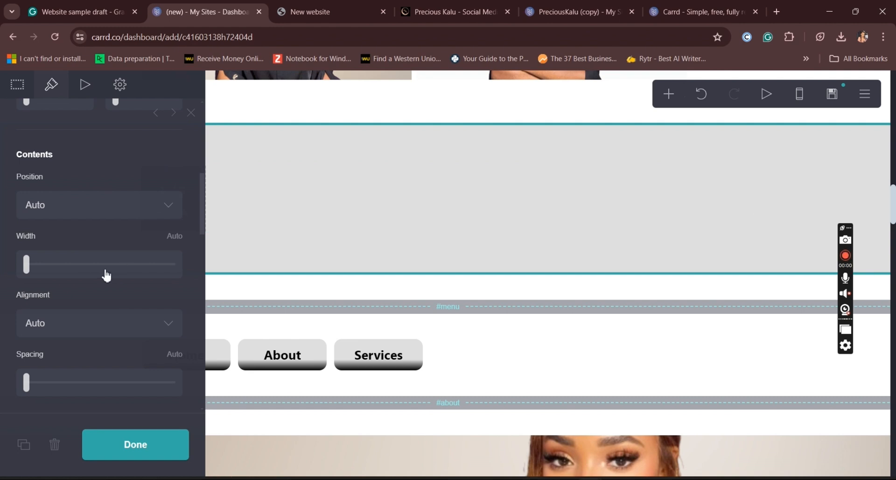
{"action": "mouse_move", "coordinate": [31, 267]}
{"action": "left_mouse_down"}
{"action": "mouse_move", "coordinate": [62, 277]}
{"action": "mouse_move", "coordinate": [35, 274]}
{"action": "left_mouse_up"}
{"action": "left_click", "coordinate": [137, 293]}
Select the embed inside the container and bring up its HTML code setting
{"action": "left_click", "coordinate": [411, 204]}
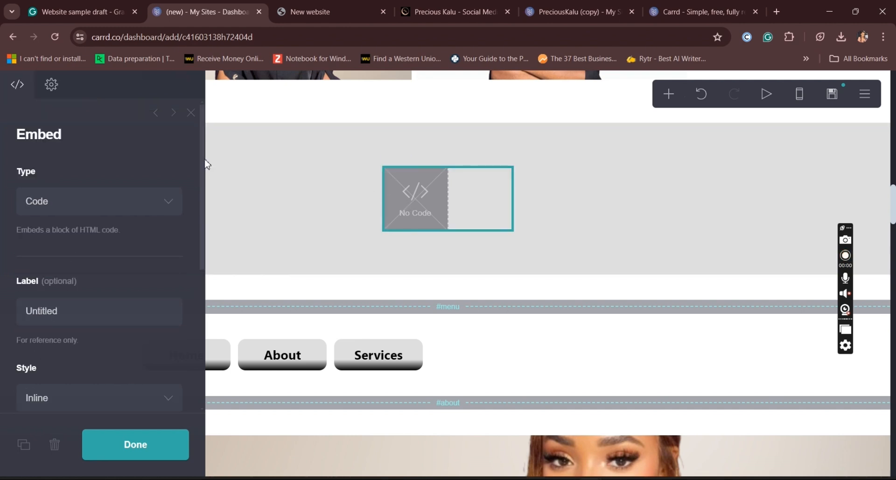
{"action": "scroll", "coordinate": [196, 183], "scroll_direction": "down", "scroll_amount": 2}
{"action": "scroll", "coordinate": [197, 195], "scroll_direction": "down", "scroll_amount": 4}
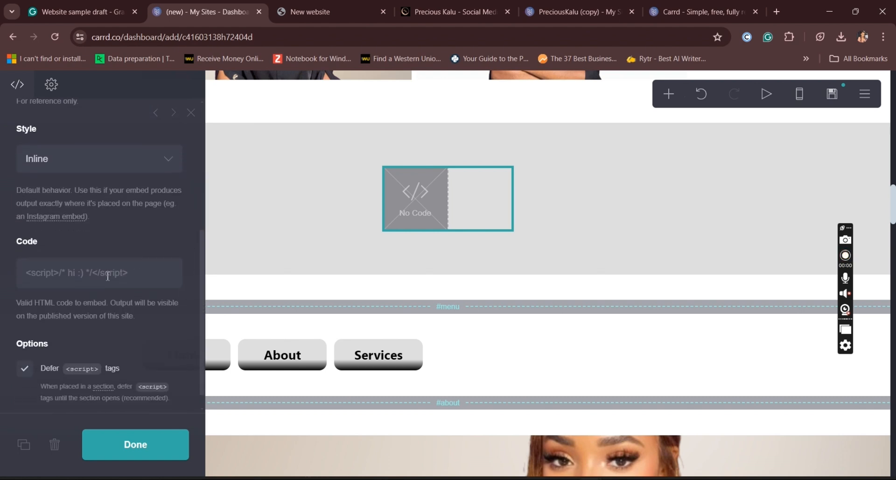
Open youtube.com in a new browser tab and try to view the signed-in account's channel
{"action": "left_click", "coordinate": [776, 13]}
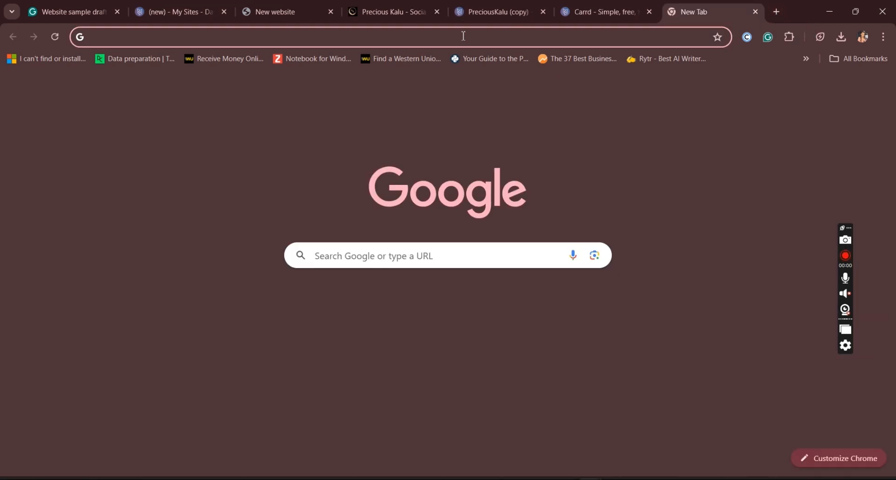
{"action": "type", "text": "youtube.com"}
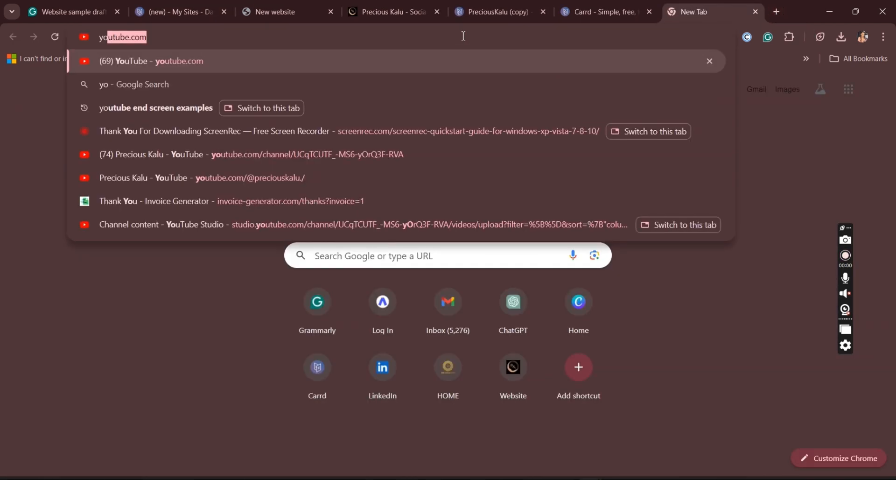
{"action": "key", "text": "Return"}
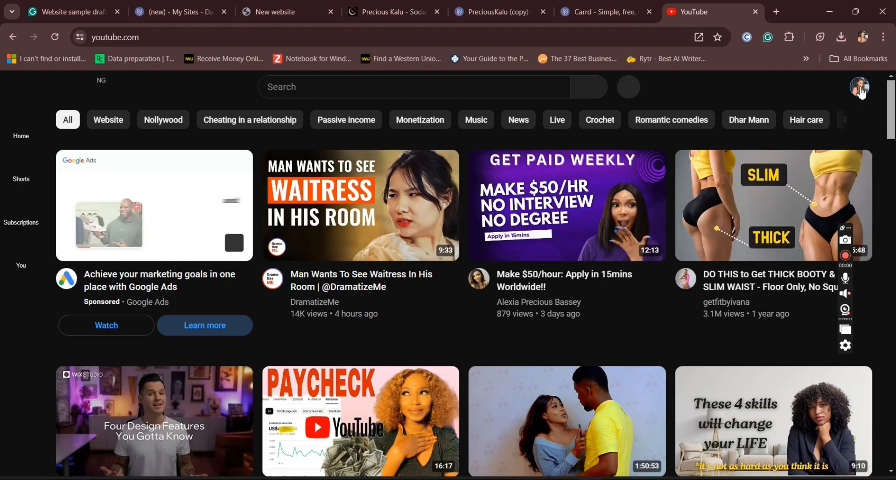
{"action": "left_click", "coordinate": [861, 88]}
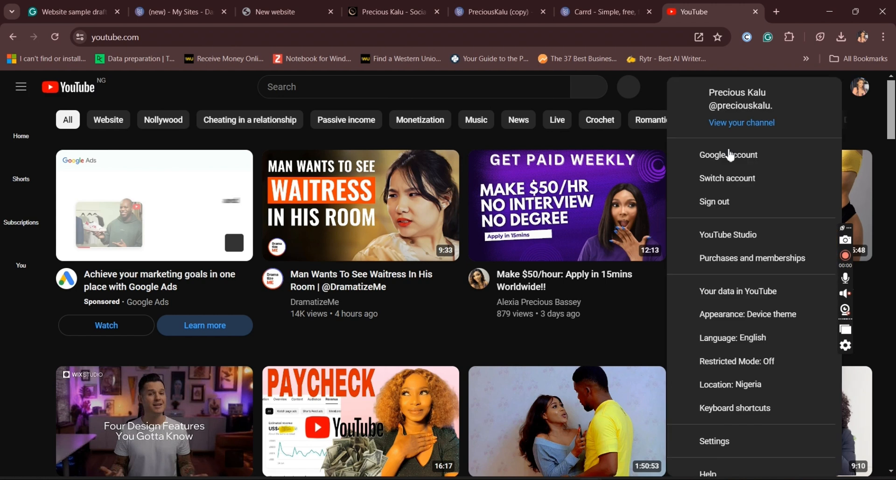
{"action": "left_click", "coordinate": [718, 127]}
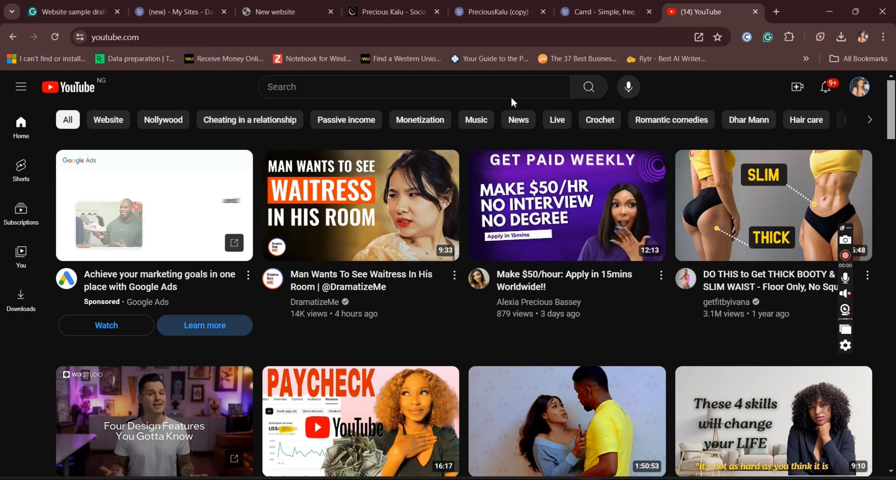
{"action": "scroll", "coordinate": [512, 99], "scroll_direction": "down", "scroll_amount": 5}
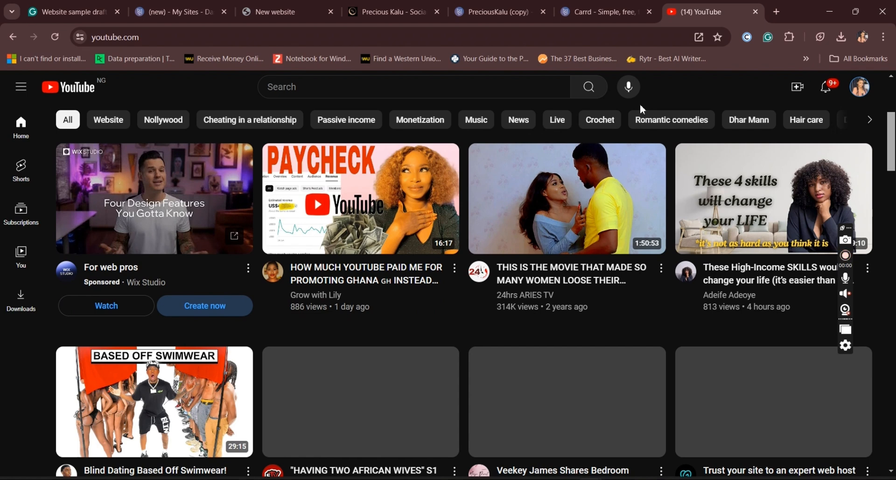
{"action": "left_click", "coordinate": [859, 96]}
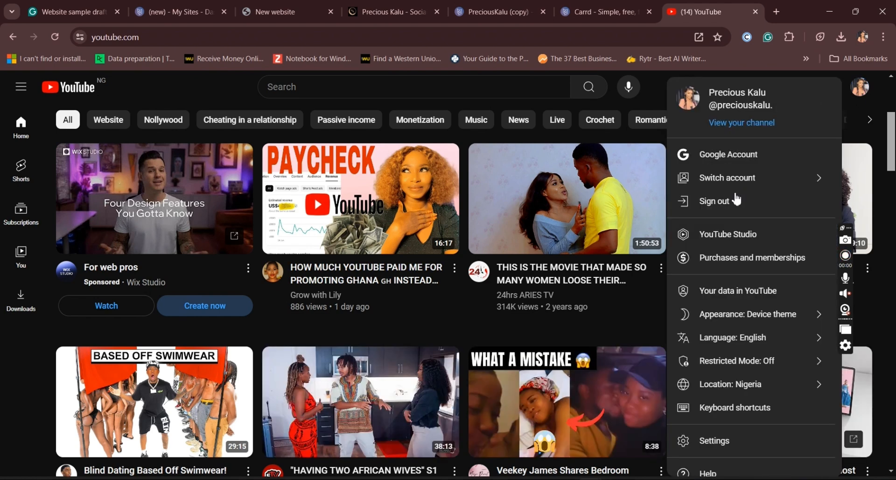
{"action": "left_click", "coordinate": [740, 124]}
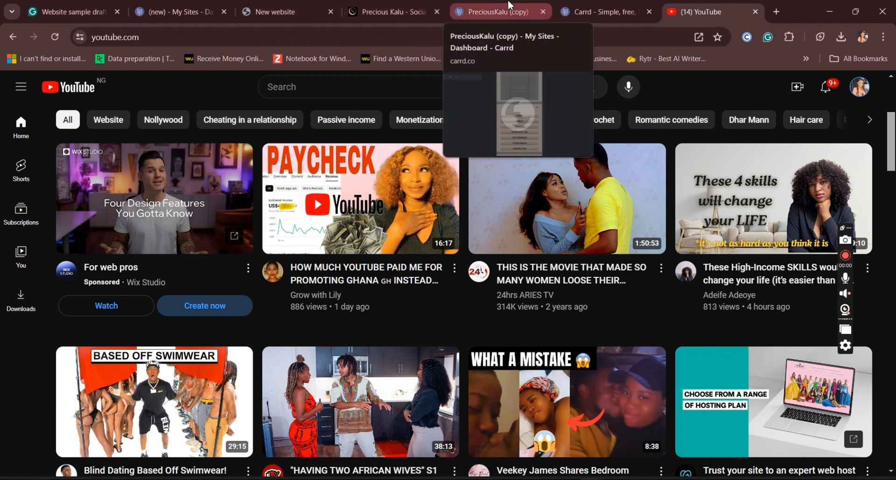
Switch to the site owner's published website and go to its "Watch my most recent videos" section
{"action": "left_click", "coordinate": [498, 12]}
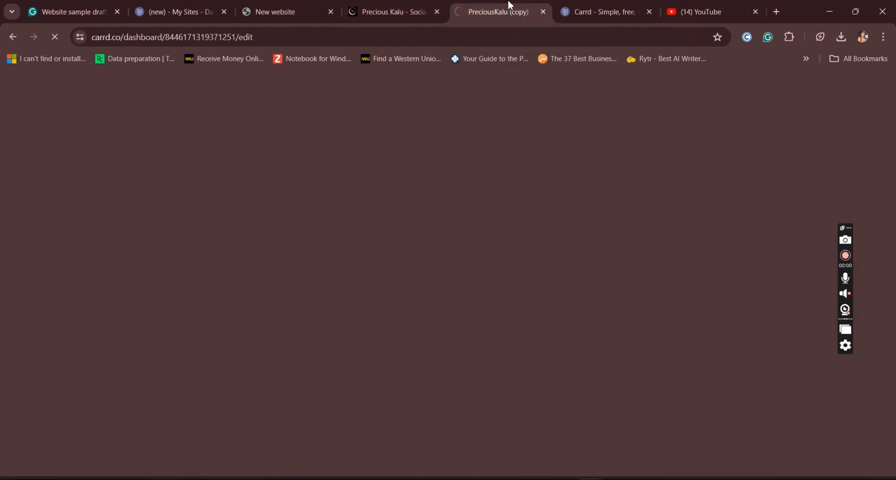
{"action": "left_click", "coordinate": [407, 7]}
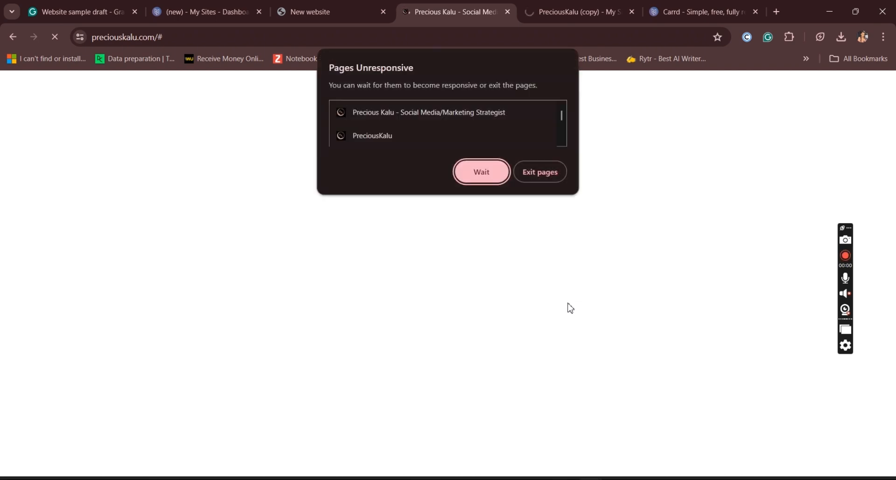
{"action": "left_click", "coordinate": [479, 181]}
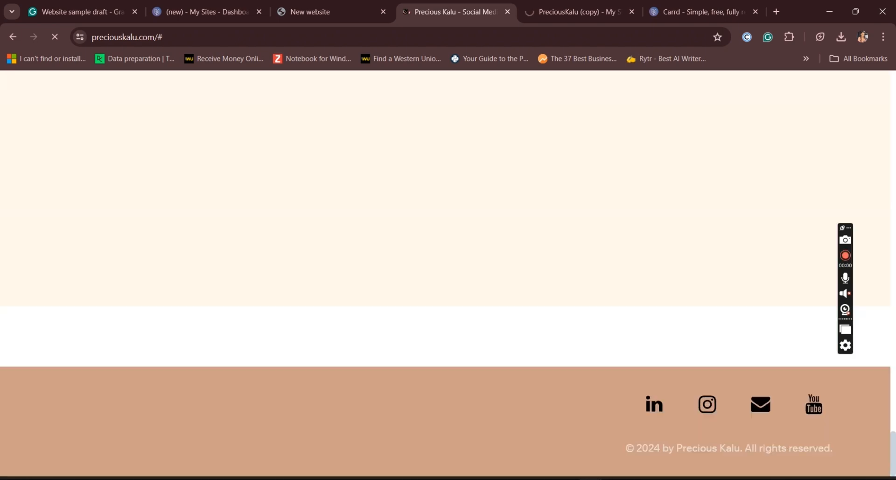
{"action": "scroll", "coordinate": [446, 254], "scroll_direction": "up", "scroll_amount": 2}
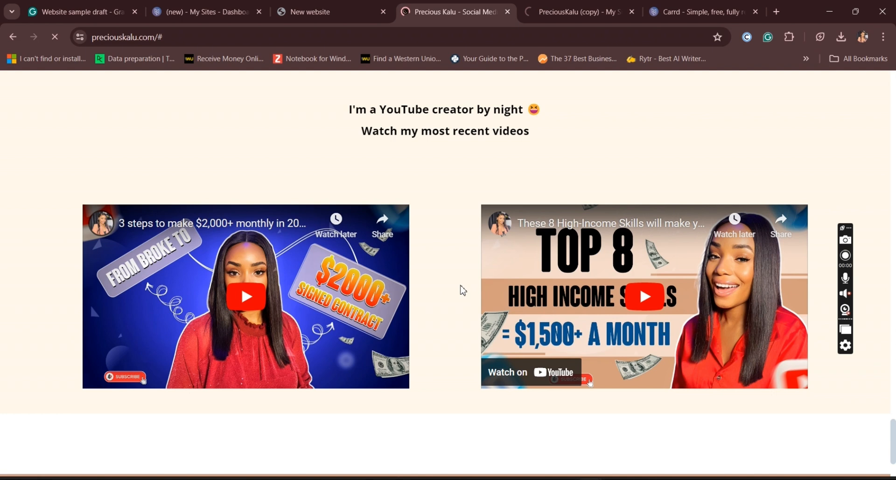
Open the embedded "These 8 High-Income Skills" video on YouTube and pause its playback
{"action": "left_click", "coordinate": [504, 385]}
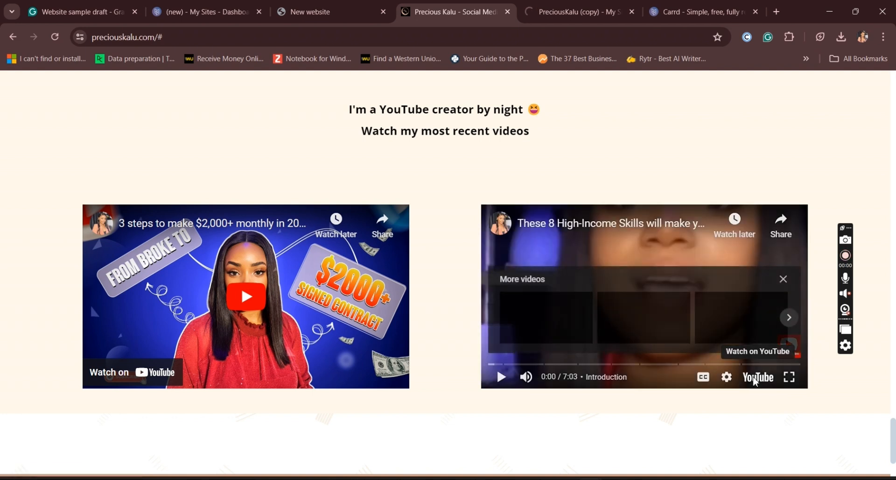
{"action": "left_click", "coordinate": [756, 382]}
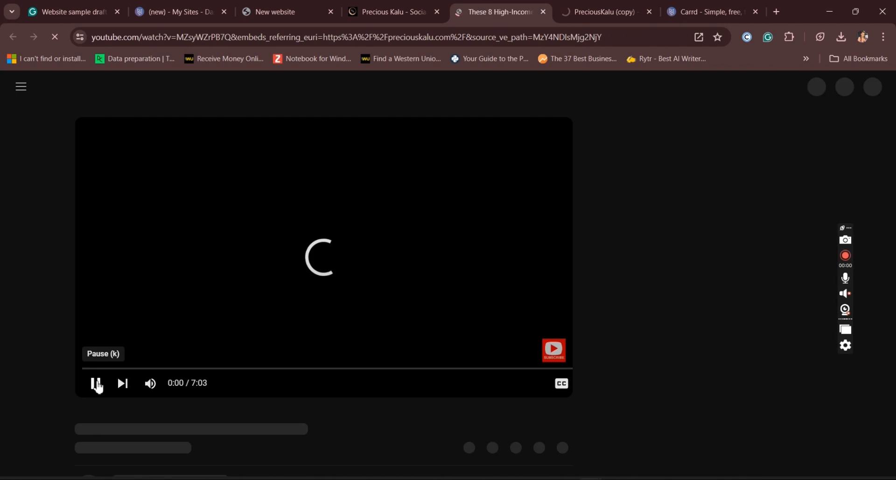
{"action": "left_click", "coordinate": [97, 383]}
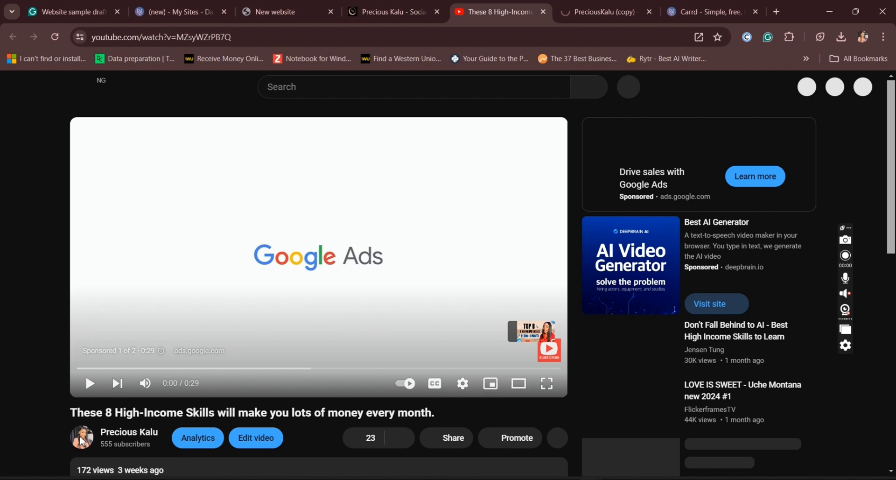
Copy the iframe embed code of the "These 8 High-Income Skills" video from its sharing options
{"action": "left_click", "coordinate": [447, 437]}
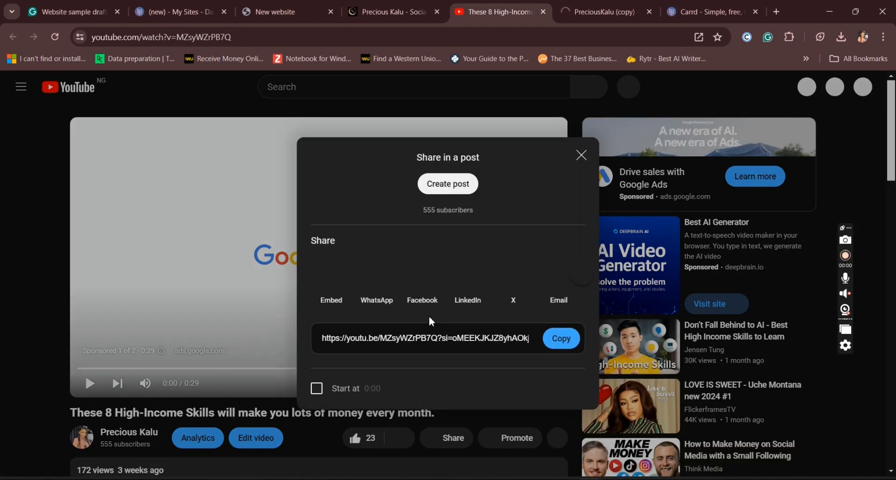
{"action": "left_click", "coordinate": [332, 299]}
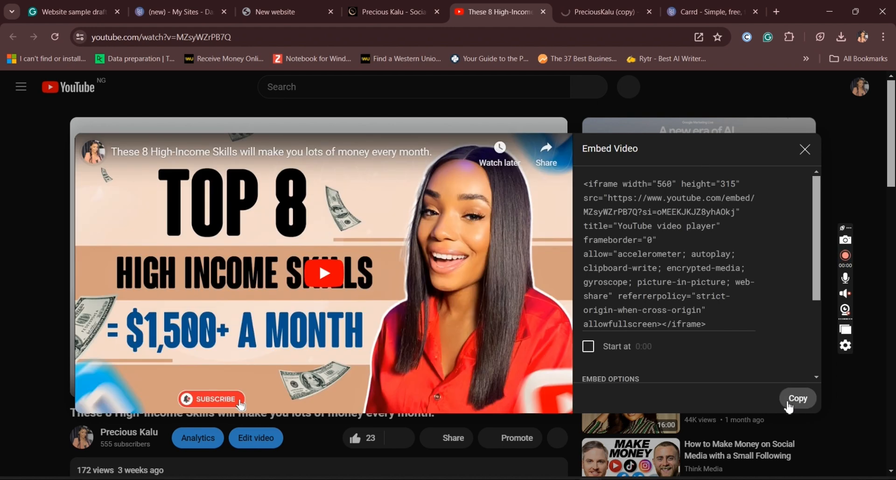
{"action": "left_click", "coordinate": [789, 407]}
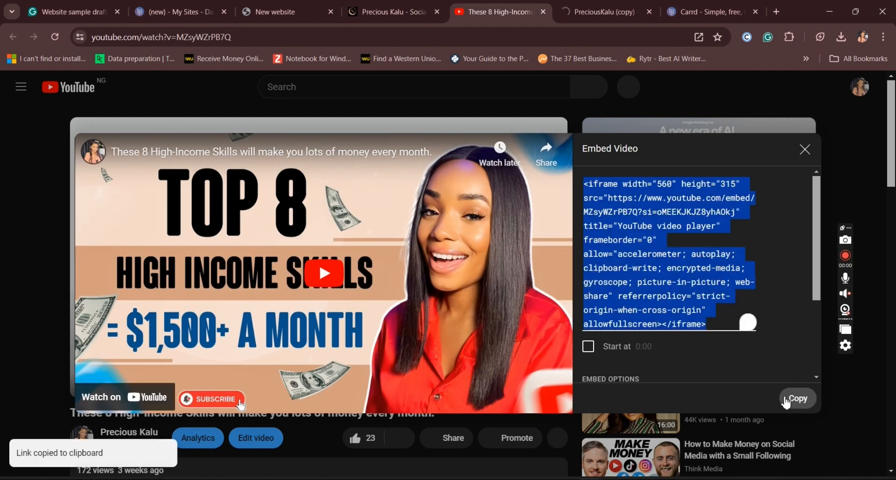
Return to the Carrd editor and paste the copied YouTube iframe code as the container embed's code, then finish editing the element
{"action": "left_click", "coordinate": [187, 6]}
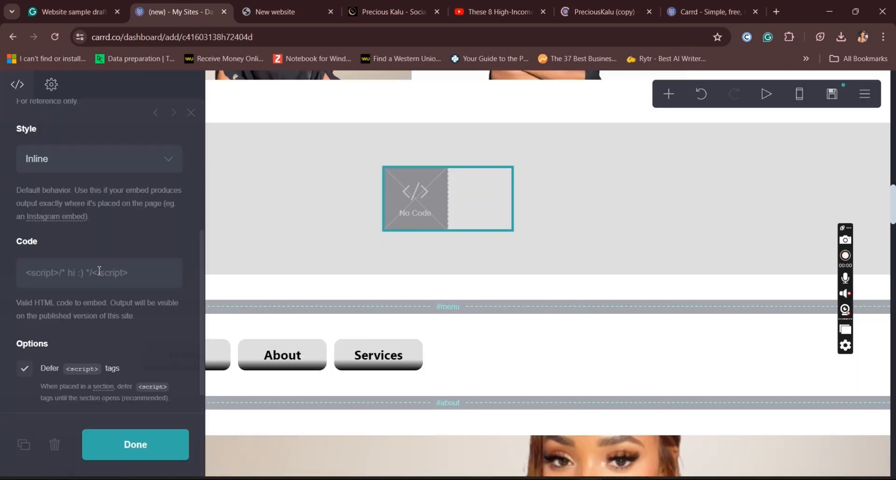
{"action": "left_click", "coordinate": [99, 271]}
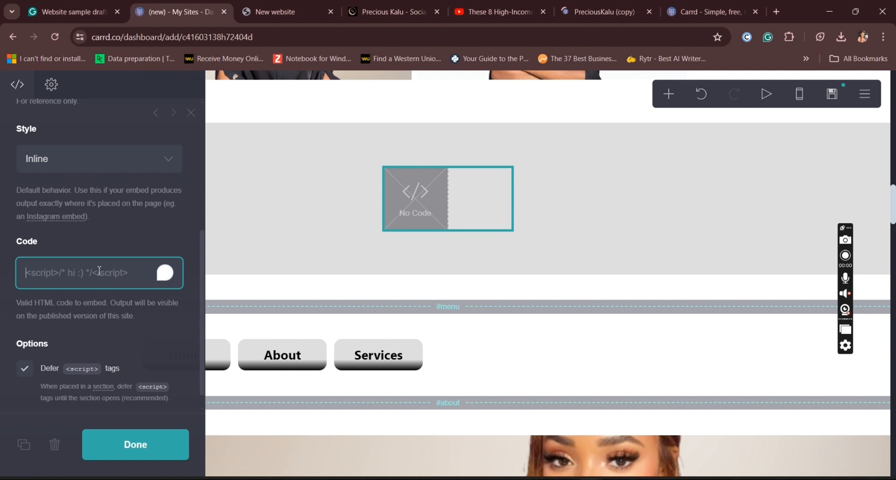
{"action": "key", "text": "ctrl+v"}
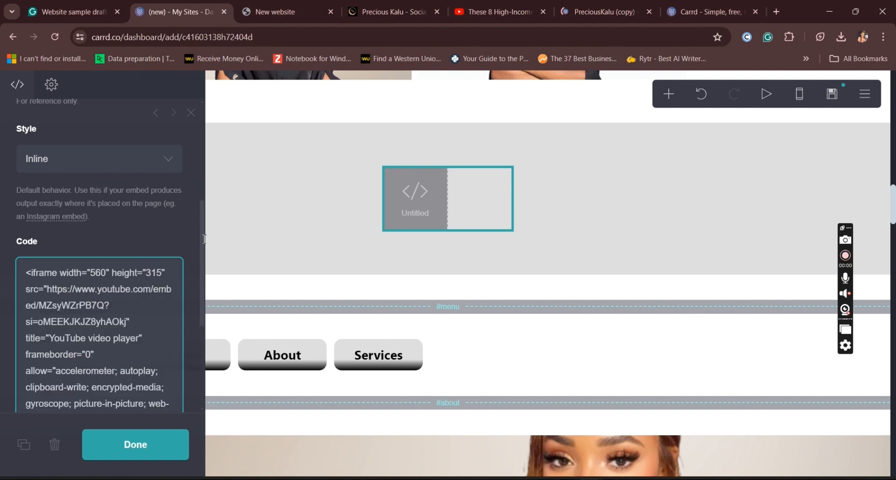
{"action": "left_click_drag", "start_coordinate": [205, 239], "coordinate": [181, 210]}
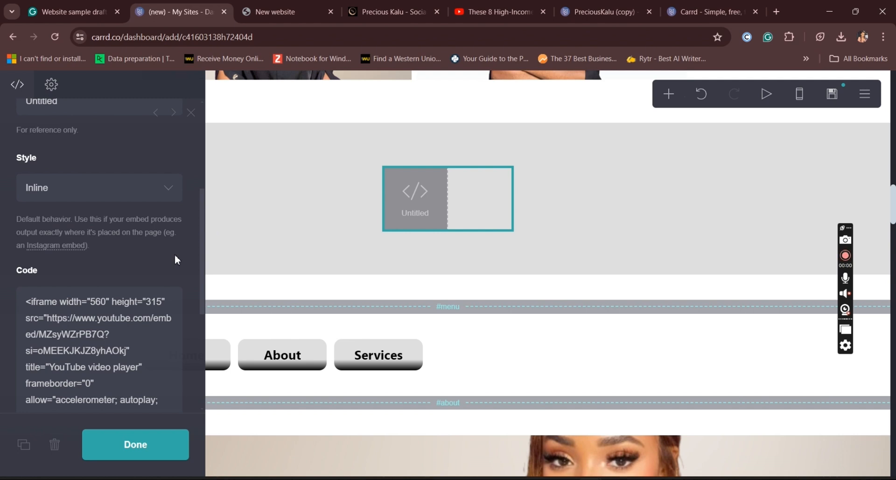
{"action": "left_click", "coordinate": [168, 458]}
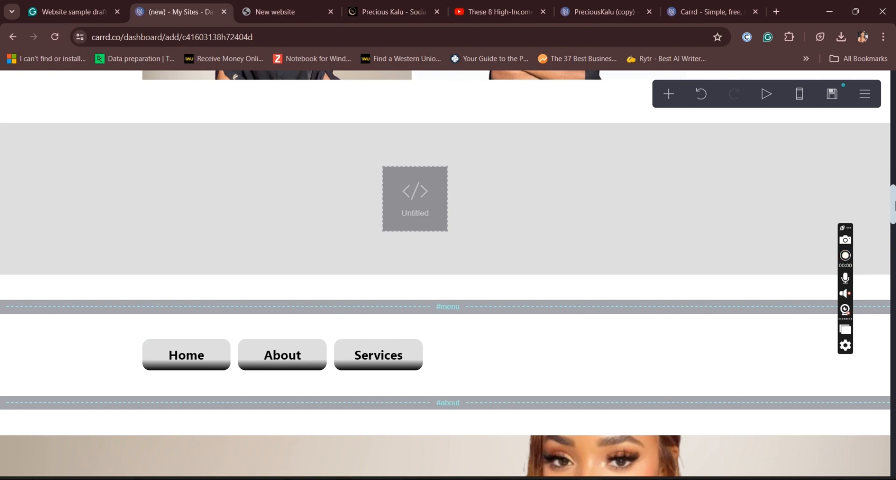
Bring up the site's publish settings and enter the title "New website" and the description "New Website"
{"action": "scroll", "coordinate": [892, 205], "scroll_direction": "up", "scroll_amount": 4}
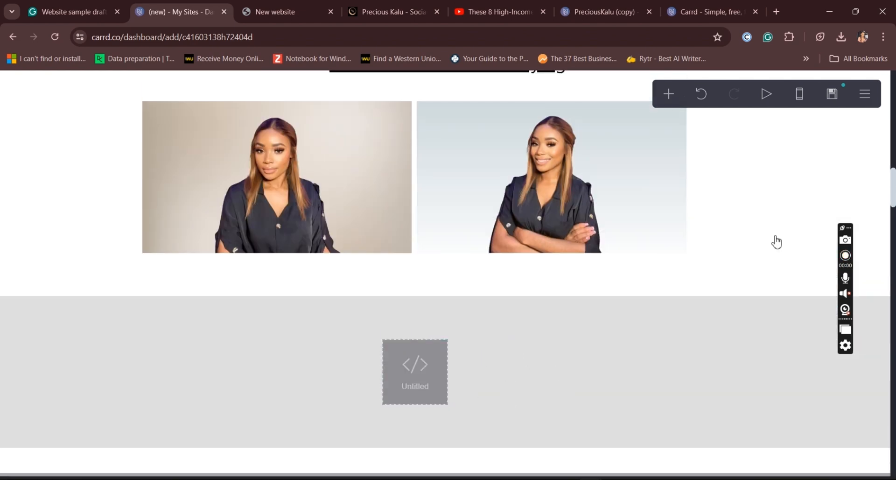
{"action": "left_click", "coordinate": [833, 96]}
{"action": "left_click", "coordinate": [62, 201]}
{"action": "type", "text": "N"}
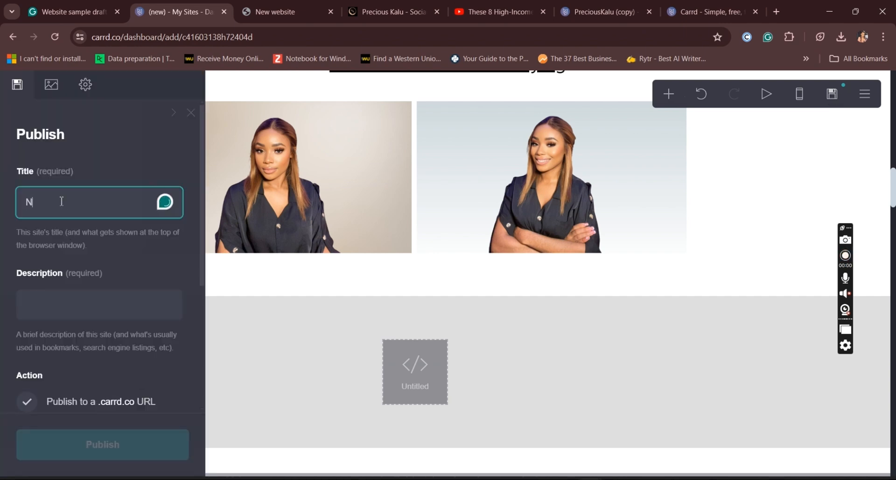
{"action": "type", "text": "ew webi"}
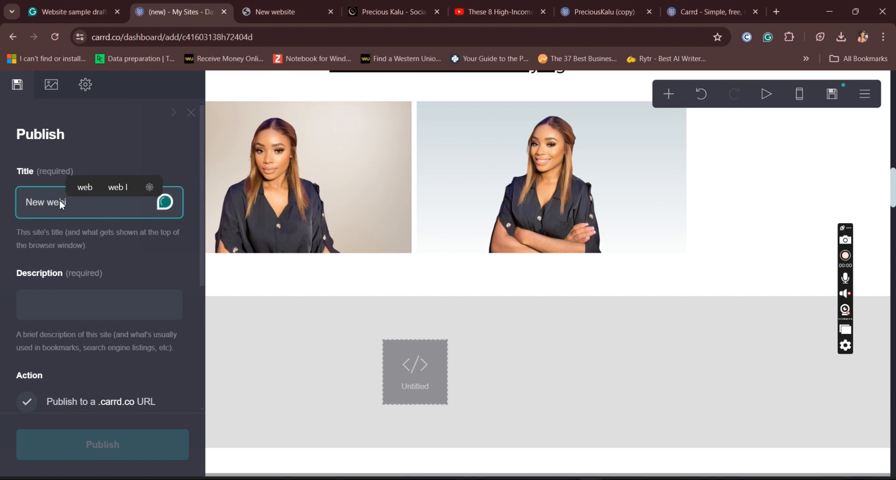
{"action": "key", "text": "BackSpace"}
{"action": "type", "text": "site"}
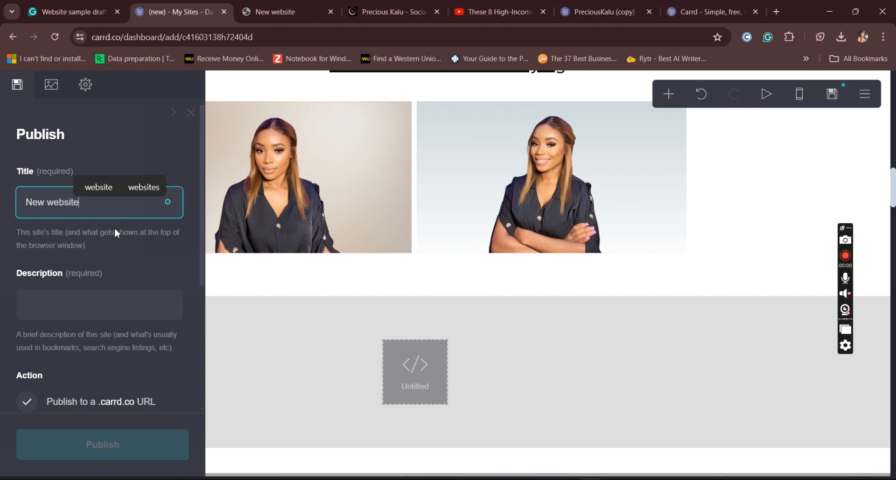
{"action": "left_click", "coordinate": [95, 308]}
{"action": "type", "text": "N"}
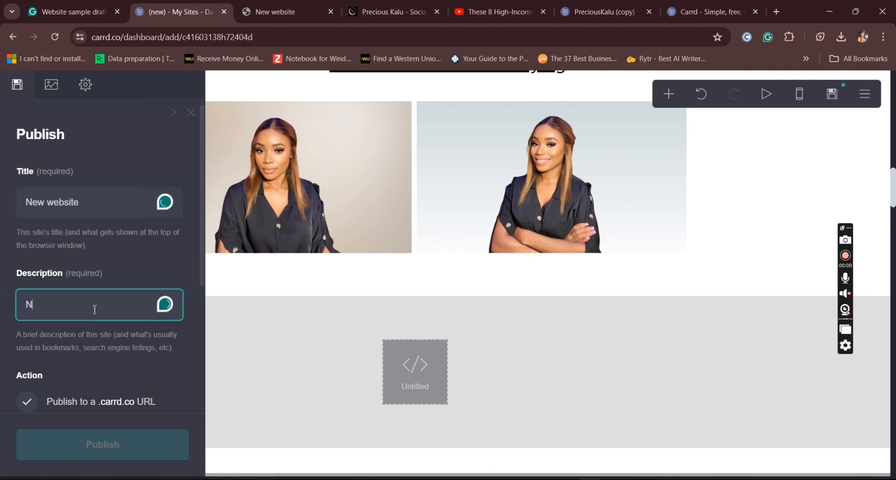
{"action": "type", "text": "ew "}
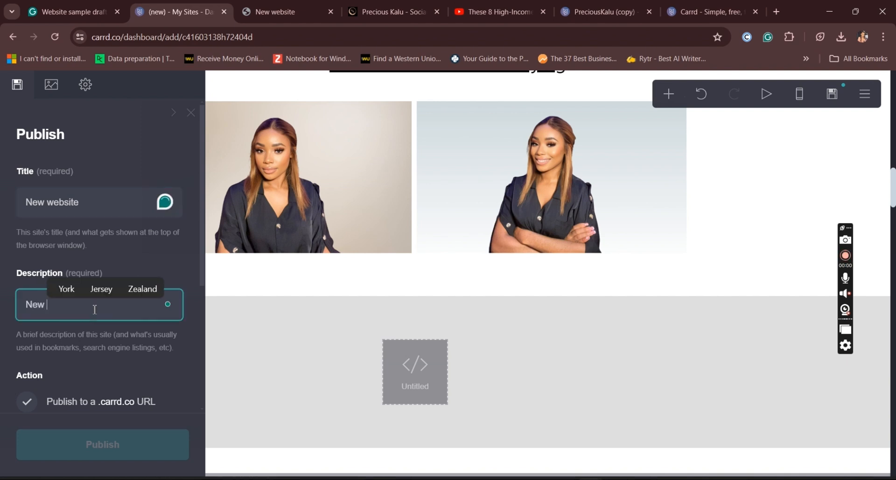
{"action": "type", "text": "Website"}
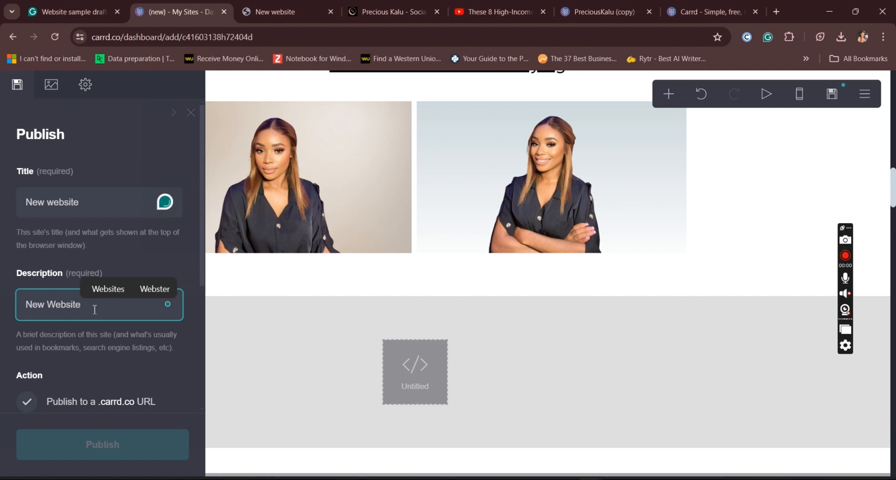
{"action": "left_click", "coordinate": [110, 257]}
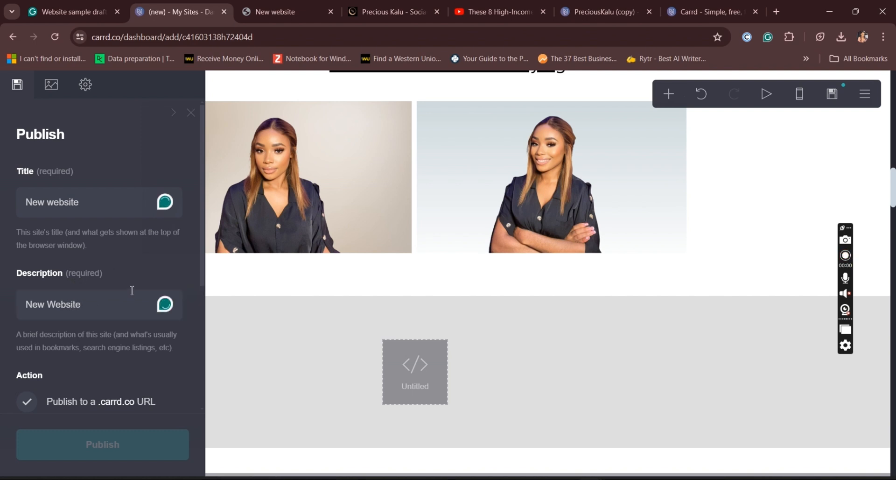
Enter the site owner's name as the .carrd.co address and publish the site to that URL
{"action": "scroll", "coordinate": [195, 262], "scroll_direction": "down", "scroll_amount": 3}
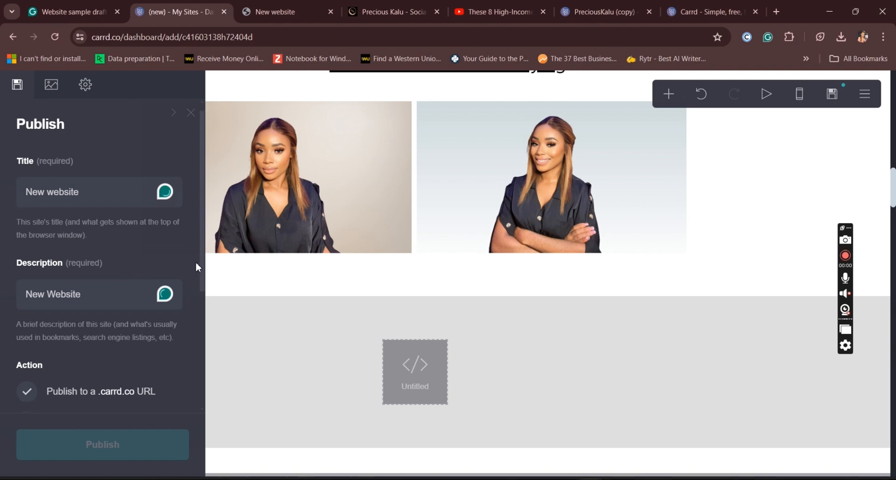
{"action": "scroll", "coordinate": [196, 320], "scroll_direction": "down", "scroll_amount": 3}
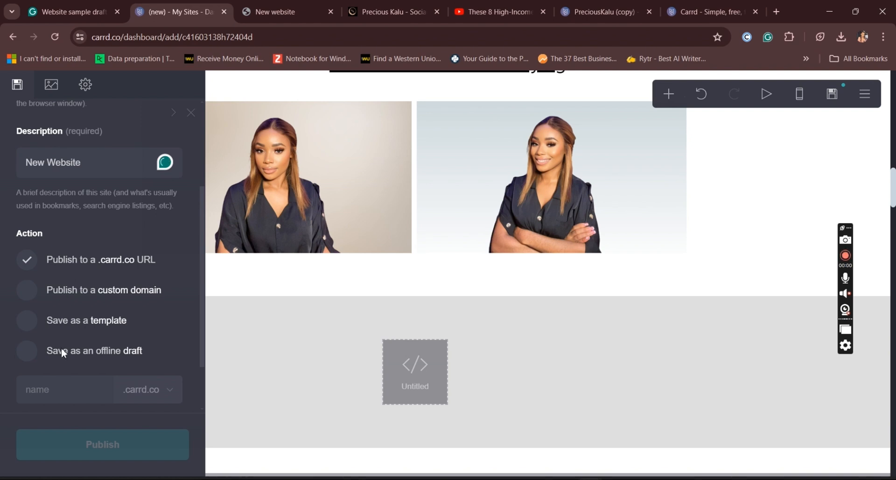
{"action": "left_click", "coordinate": [58, 389]}
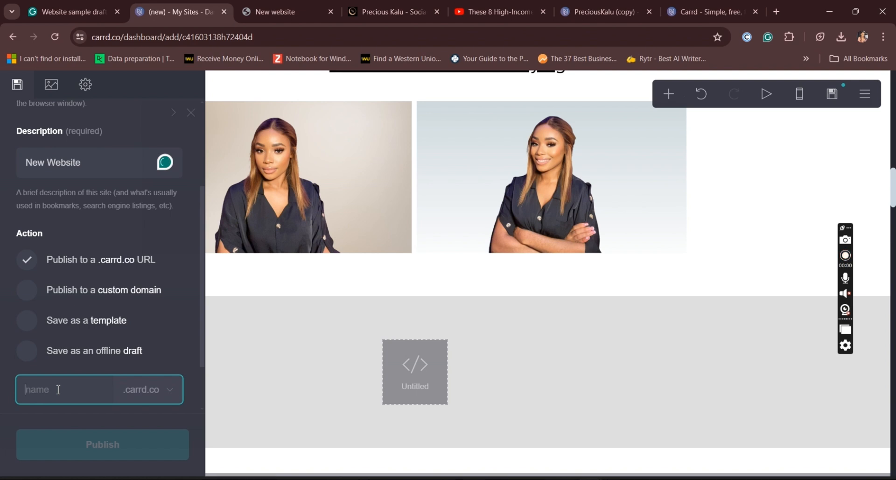
{"action": "type", "text": "D"}
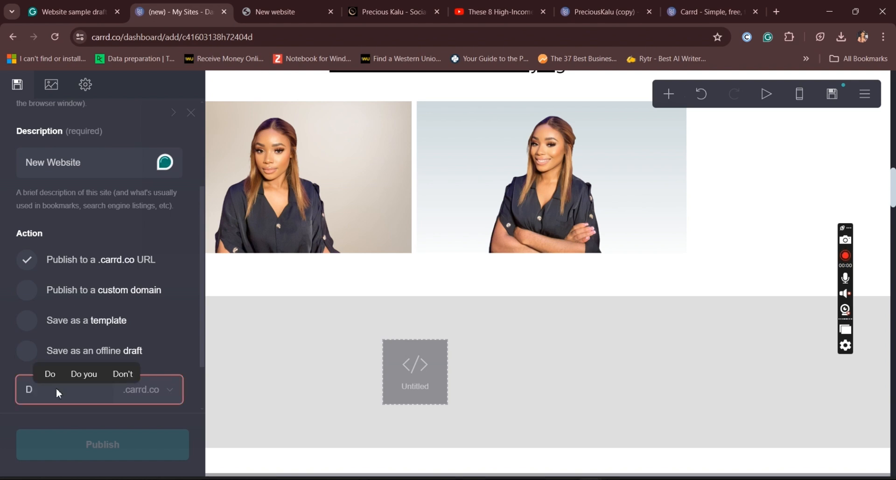
{"action": "key", "text": "BackSpace"}
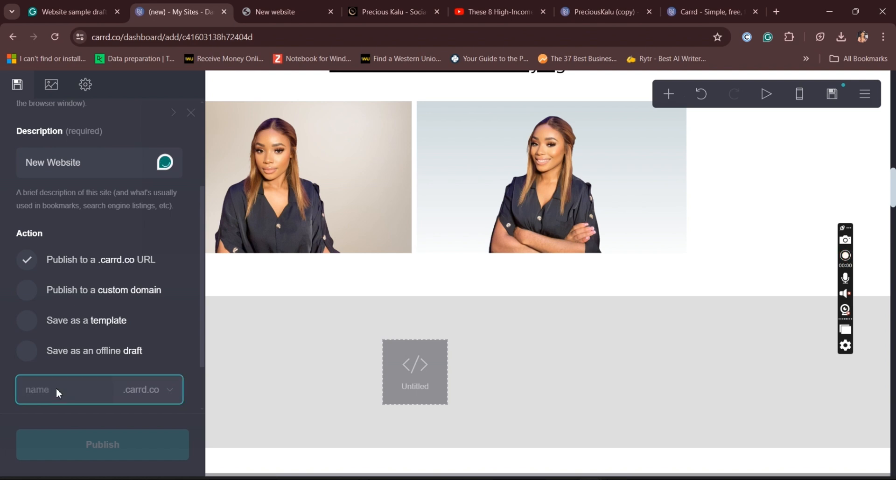
{"action": "type", "text": "divi"}
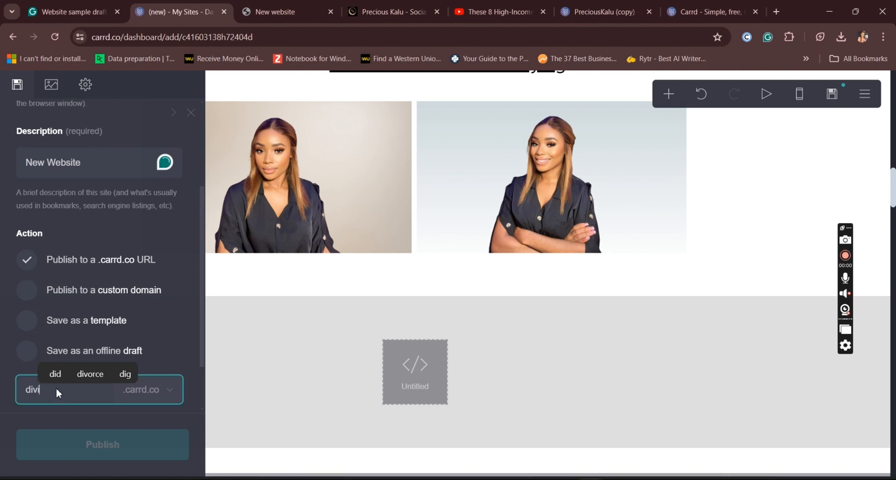
{"action": "type", "text": "ne"}
{"action": "key", "text": "BackSpace"}
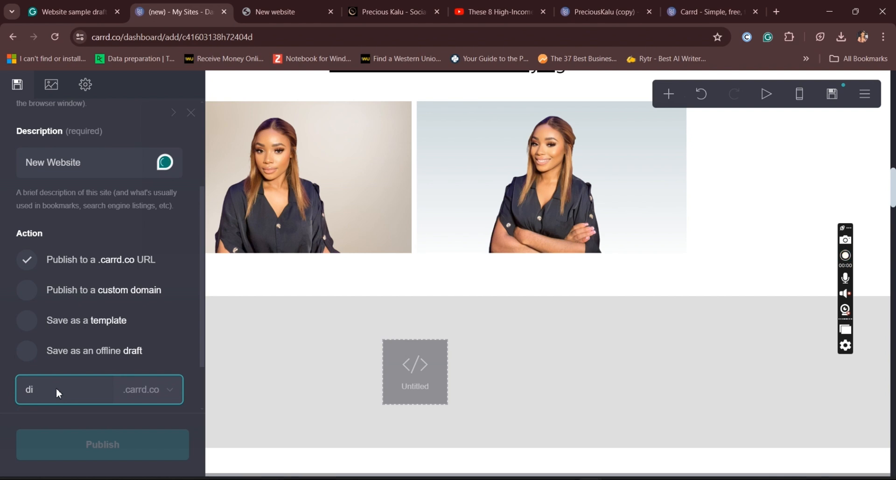
{"action": "type", "text": "pr"}
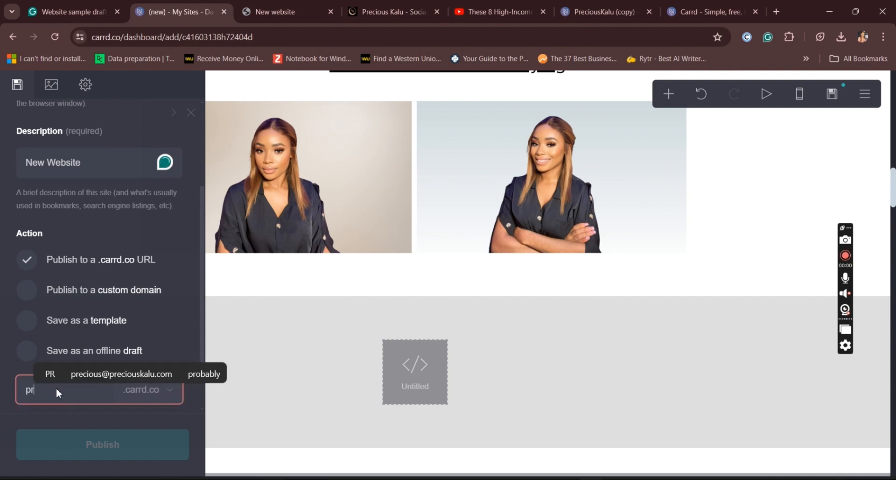
{"action": "type", "text": "eci"}
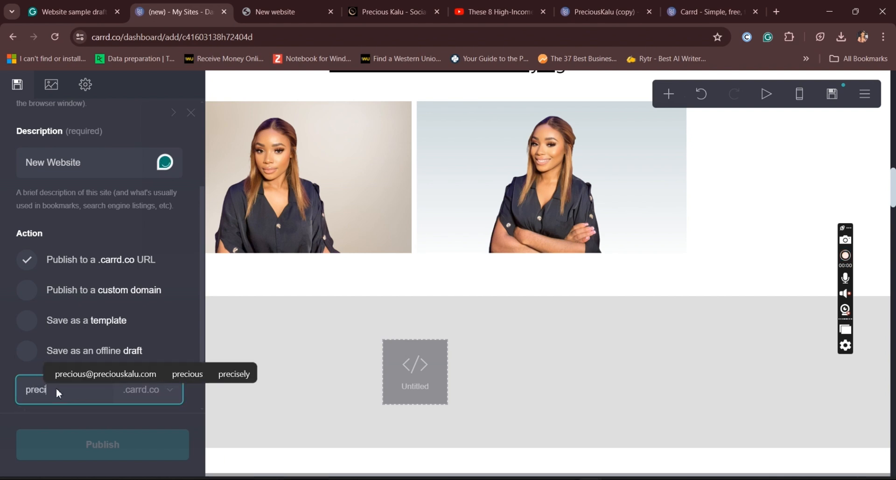
{"action": "type", "text": "ouska"}
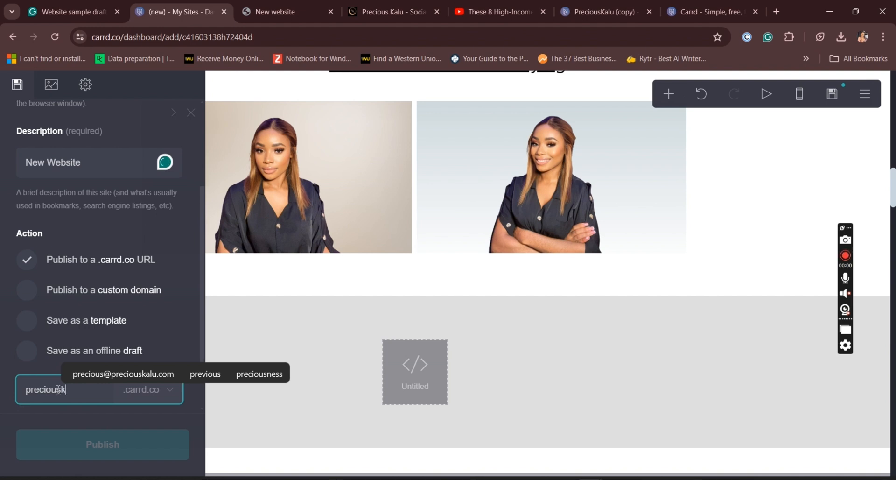
{"action": "type", "text": "lu"}
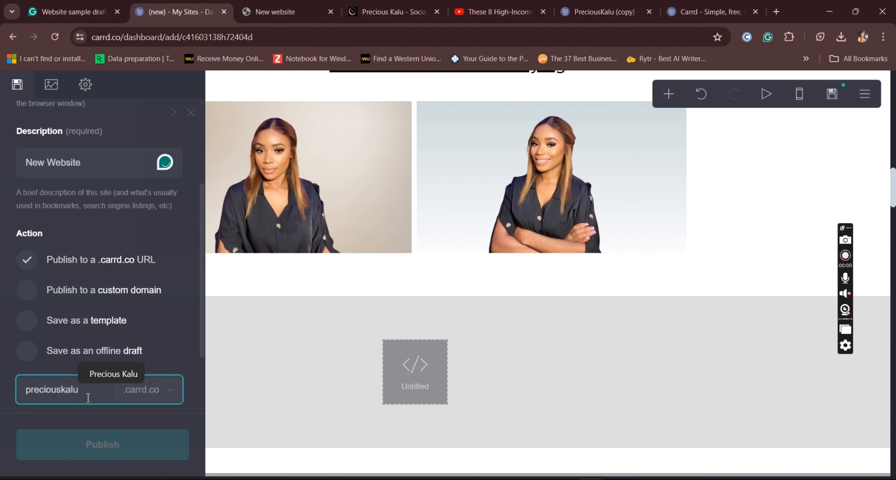
{"action": "left_click_drag", "start_coordinate": [202, 320], "coordinate": [193, 358]}
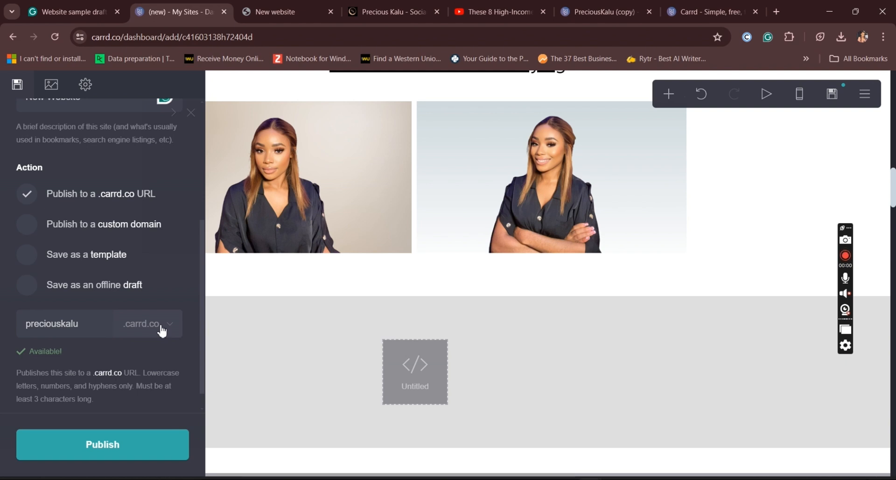
{"action": "left_click", "coordinate": [126, 450]}
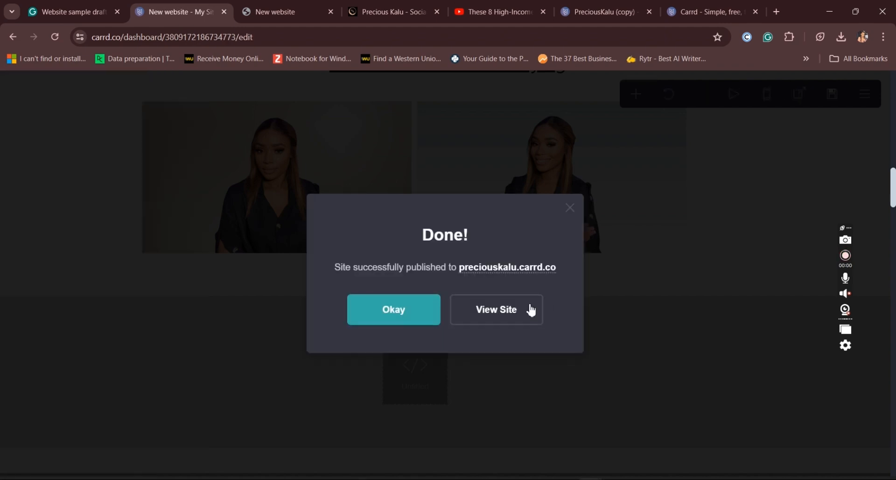
View the published site, try the three-line menu icon above the hero banner, and return to the home page to review its upper part
{"action": "left_click", "coordinate": [509, 325]}
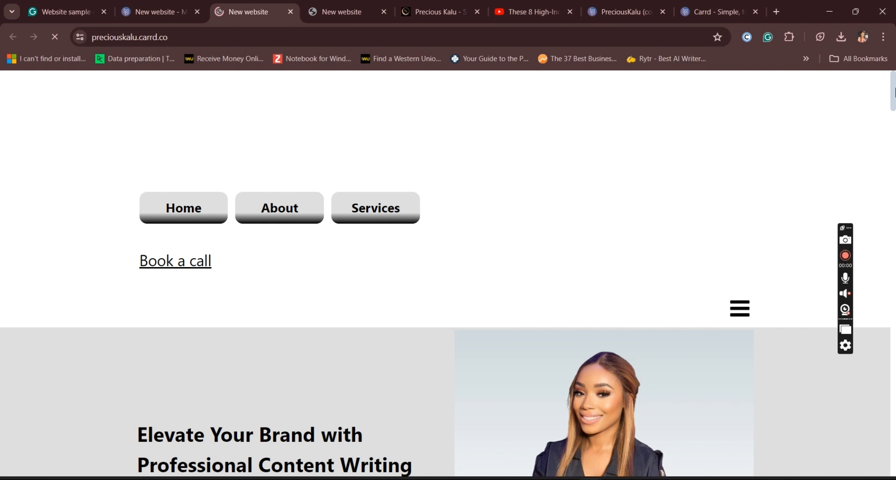
{"action": "left_click_drag", "start_coordinate": [893, 89], "coordinate": [893, 105]}
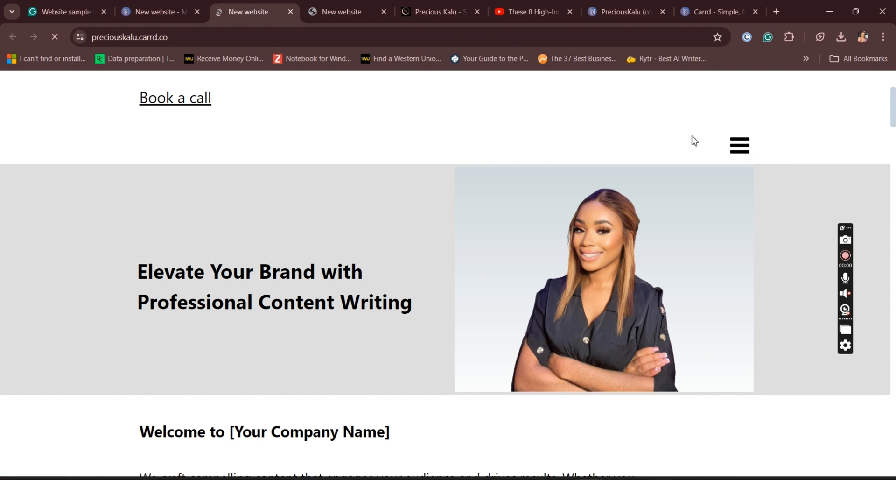
{"action": "left_click", "coordinate": [743, 148]}
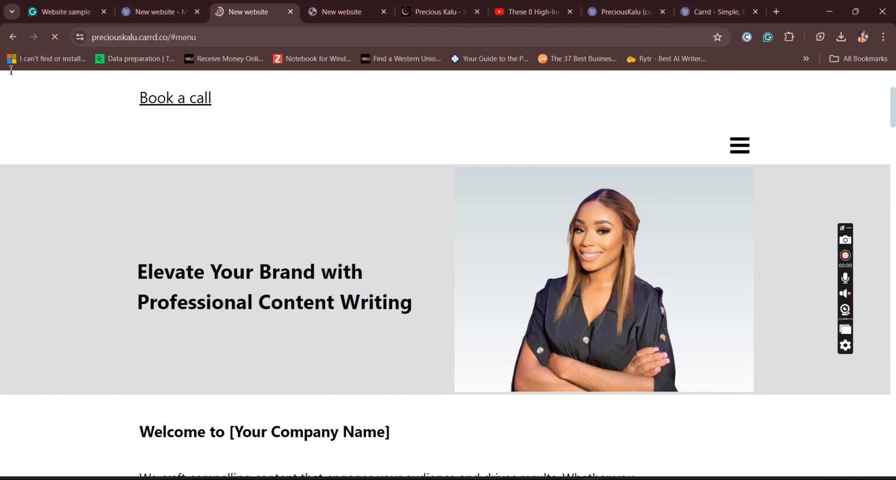
{"action": "left_click", "coordinate": [13, 37]}
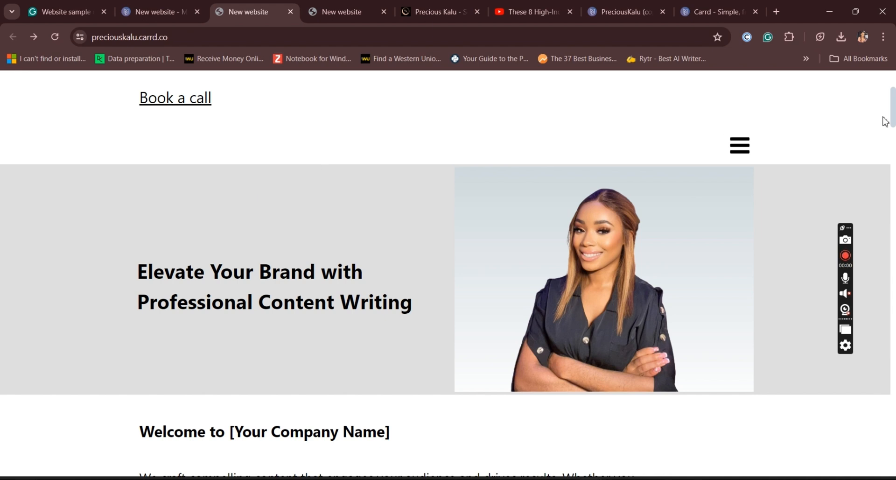
{"action": "mouse_move", "coordinate": [892, 117]}
{"action": "left_mouse_down"}
{"action": "mouse_move", "coordinate": [895, 108]}
{"action": "mouse_move", "coordinate": [894, 119]}
{"action": "left_mouse_up"}
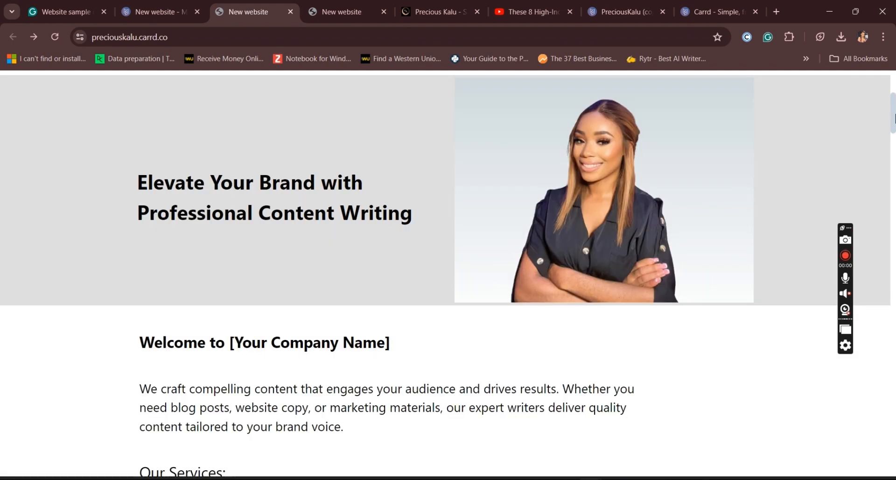
{"action": "left_click_drag", "start_coordinate": [894, 118], "coordinate": [893, 96]}
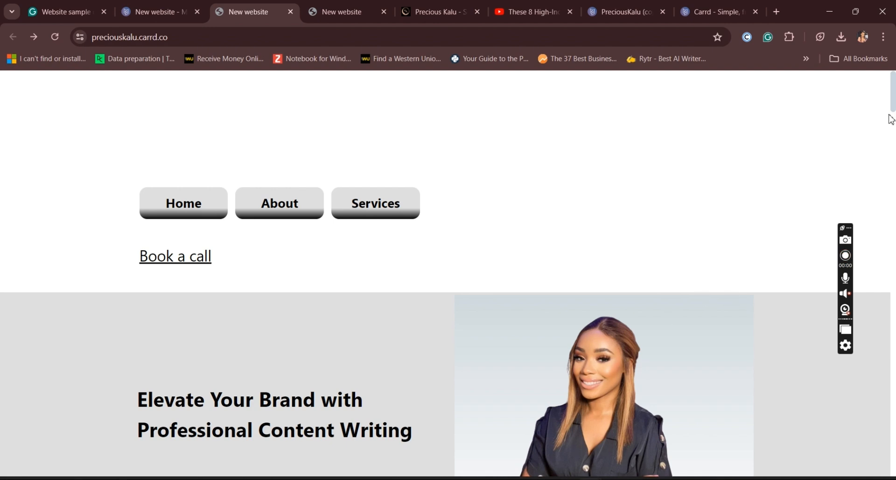
Enlarge and close each of the two photos under What Our Clients Are Saying on the published site
{"action": "left_click_drag", "start_coordinate": [894, 98], "coordinate": [894, 177]}
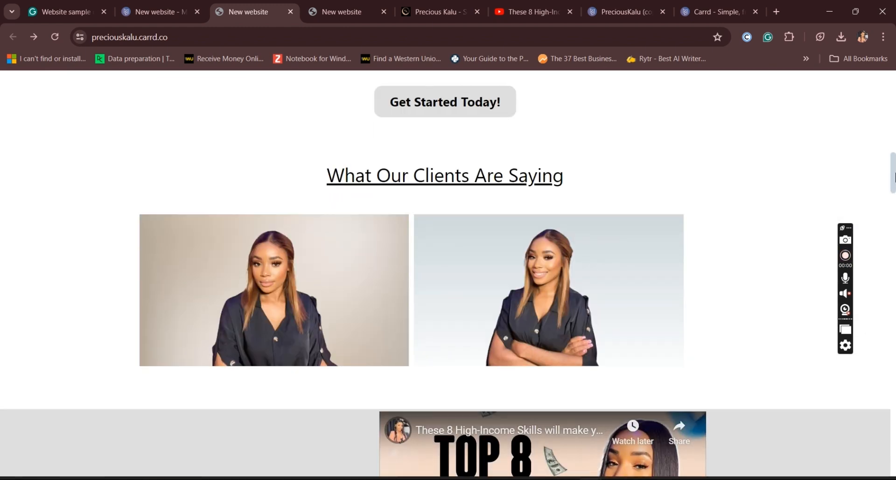
{"action": "left_click", "coordinate": [313, 316]}
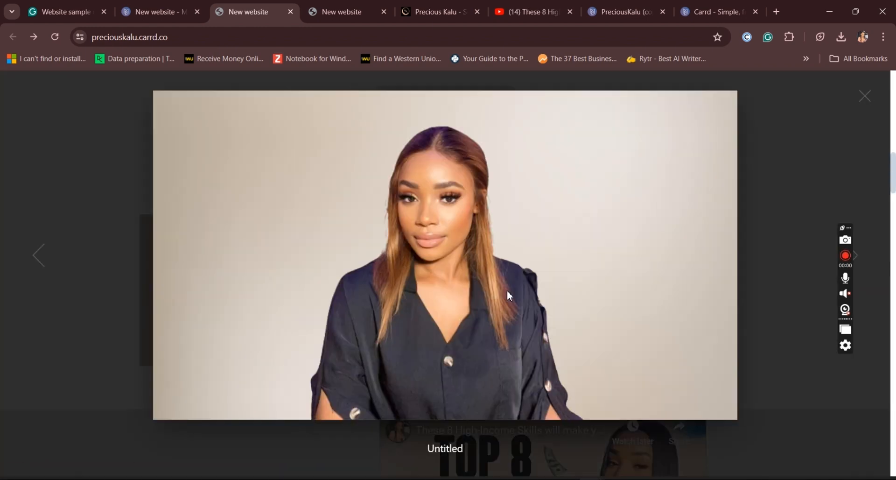
{"action": "left_click", "coordinate": [864, 97]}
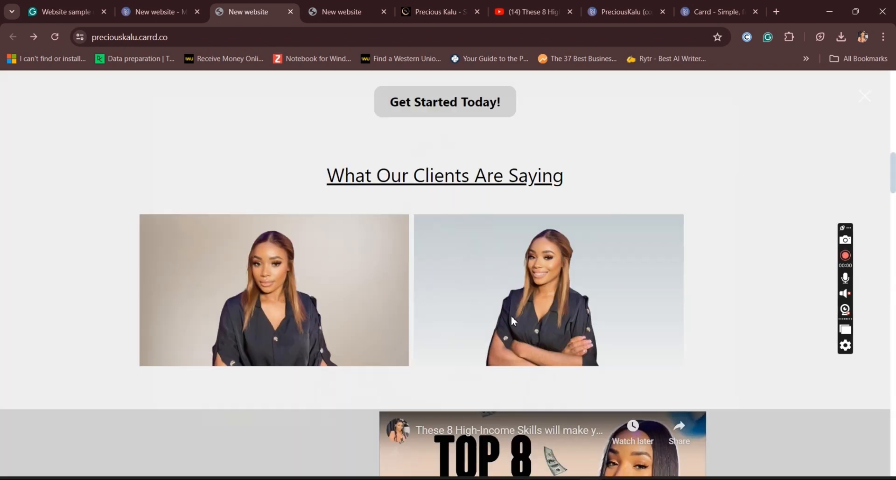
{"action": "left_click", "coordinate": [491, 327]}
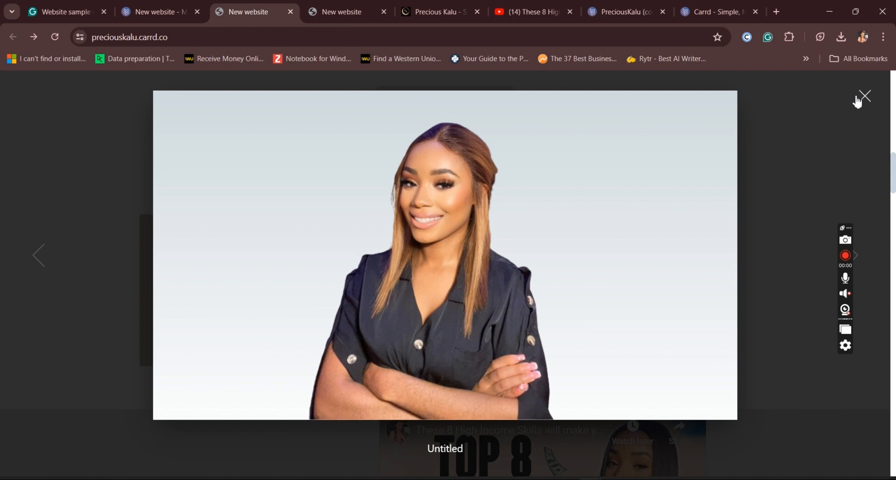
{"action": "left_click", "coordinate": [857, 99]}
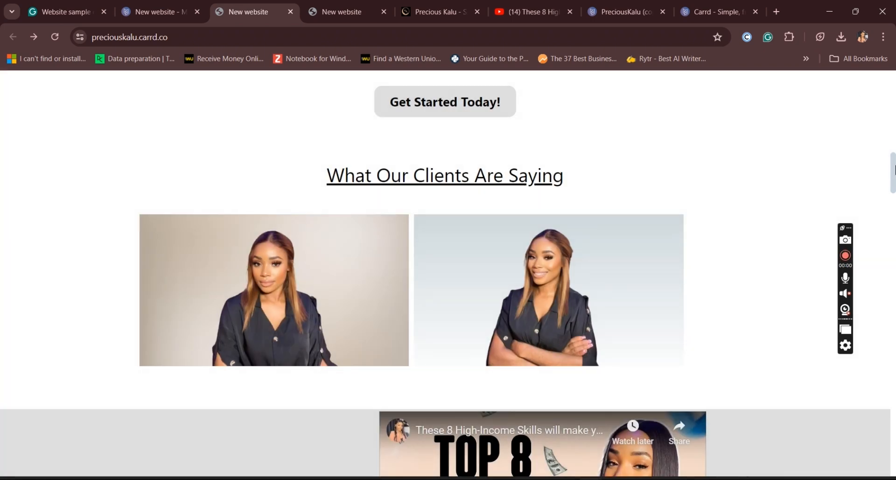
{"action": "left_click_drag", "start_coordinate": [892, 170], "coordinate": [894, 87]}
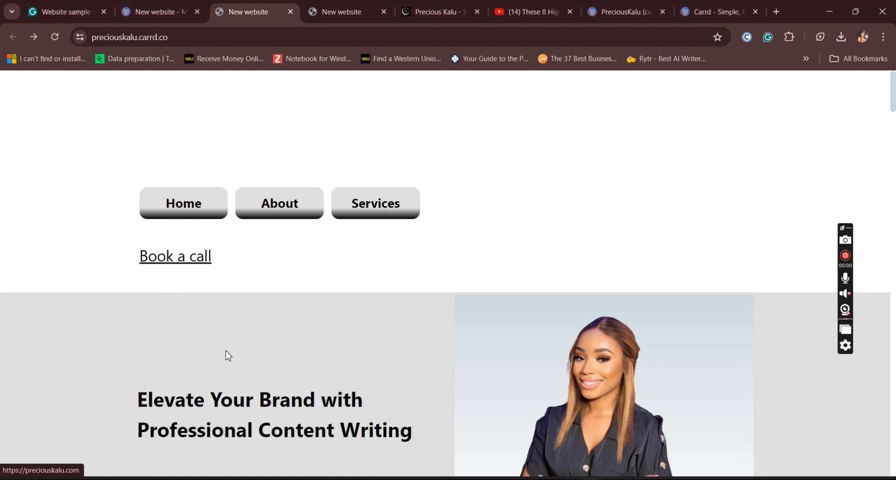
Try the Book a call link and review the published page down to the Get in Touch footer
{"action": "left_click", "coordinate": [185, 265]}
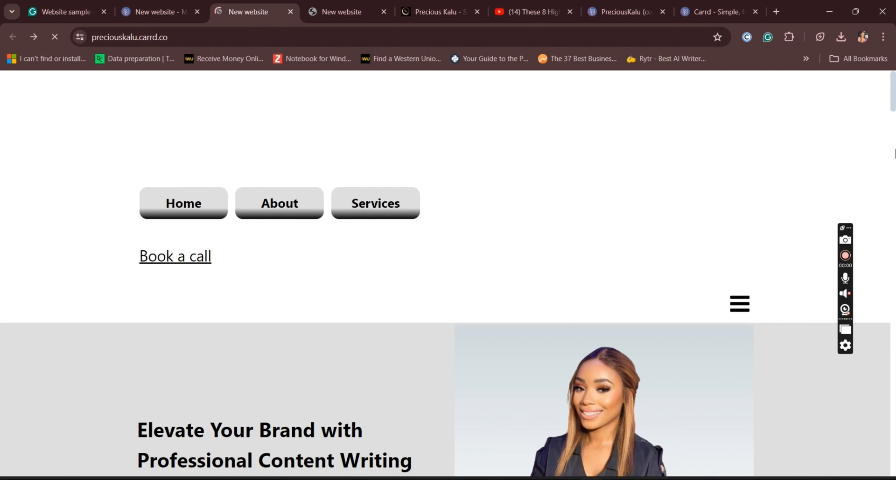
{"action": "scroll", "coordinate": [894, 153], "scroll_direction": "down", "scroll_amount": 10}
{"action": "left_click_drag", "start_coordinate": [894, 143], "coordinate": [894, 195]}
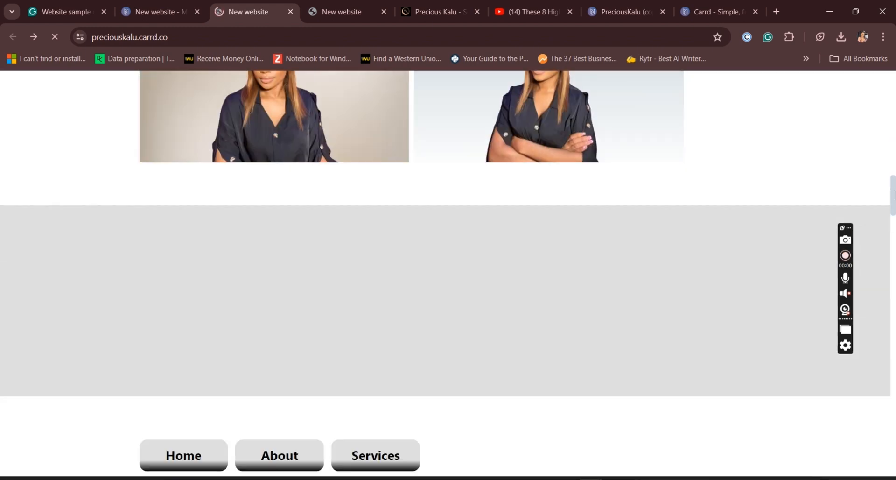
{"action": "scroll", "coordinate": [894, 195], "scroll_direction": "down", "scroll_amount": 2}
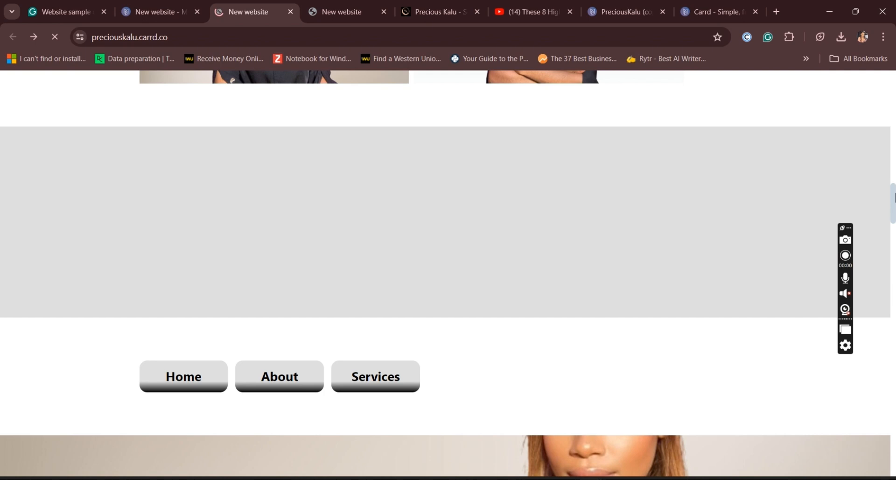
{"action": "left_click_drag", "start_coordinate": [894, 196], "coordinate": [890, 446]}
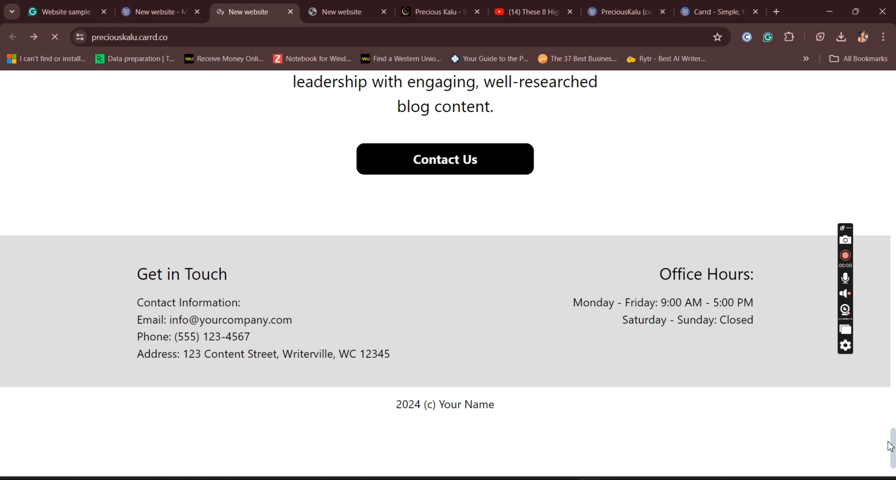
{"action": "left_click_drag", "start_coordinate": [891, 445], "coordinate": [893, 466]}
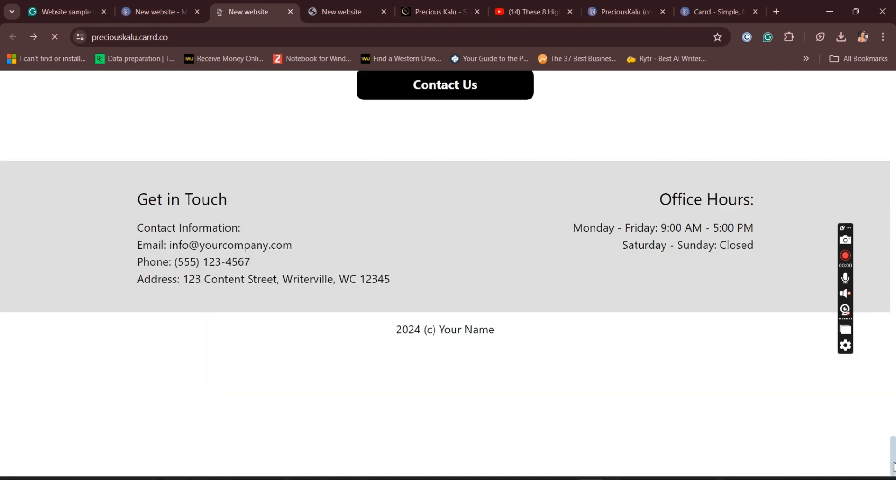
{"action": "left_click_drag", "start_coordinate": [893, 465], "coordinate": [894, 318]}
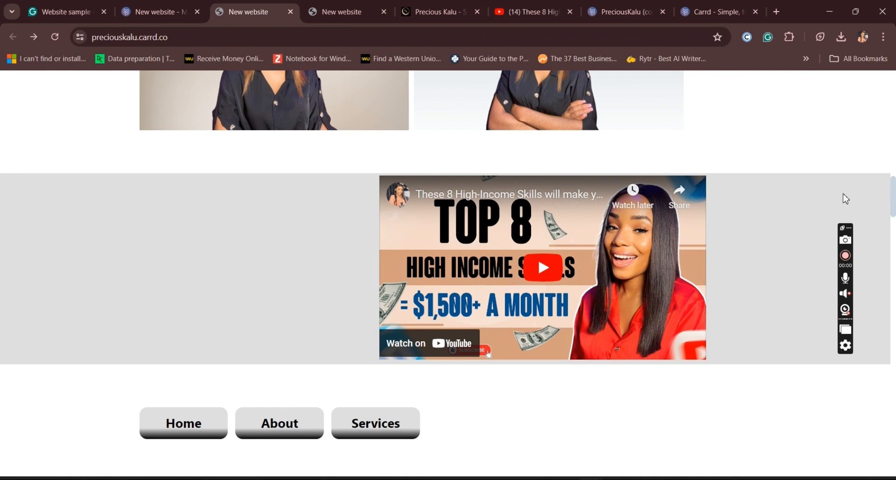
Review the embedded video and welcome banner on the live page, and test the About button
{"action": "left_click_drag", "start_coordinate": [892, 199], "coordinate": [893, 147]}
{"action": "scroll", "coordinate": [894, 187], "scroll_direction": "down", "scroll_amount": 4}
{"action": "left_click_drag", "start_coordinate": [895, 226], "coordinate": [894, 247]}
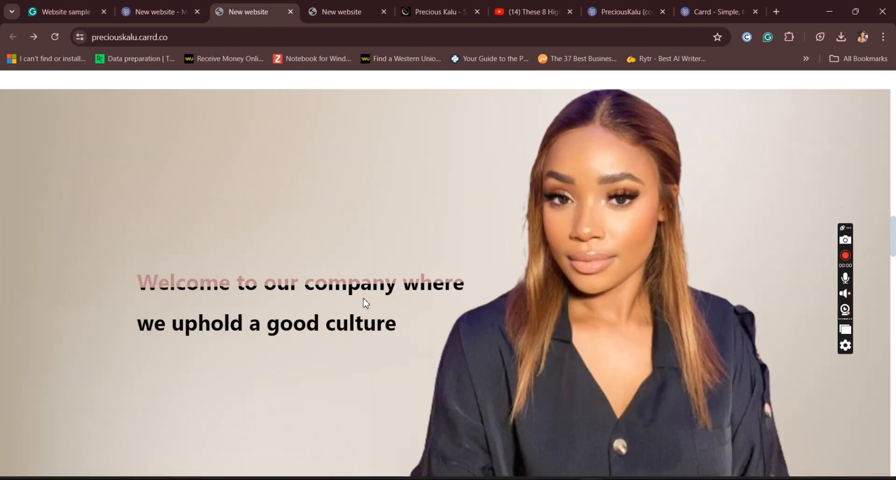
{"action": "left_click_drag", "start_coordinate": [894, 227], "coordinate": [895, 79]}
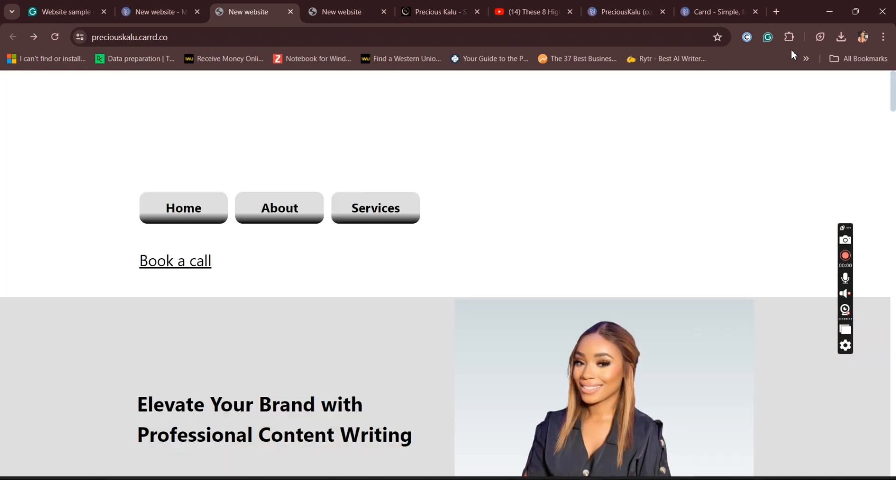
{"action": "left_click", "coordinate": [267, 211]}
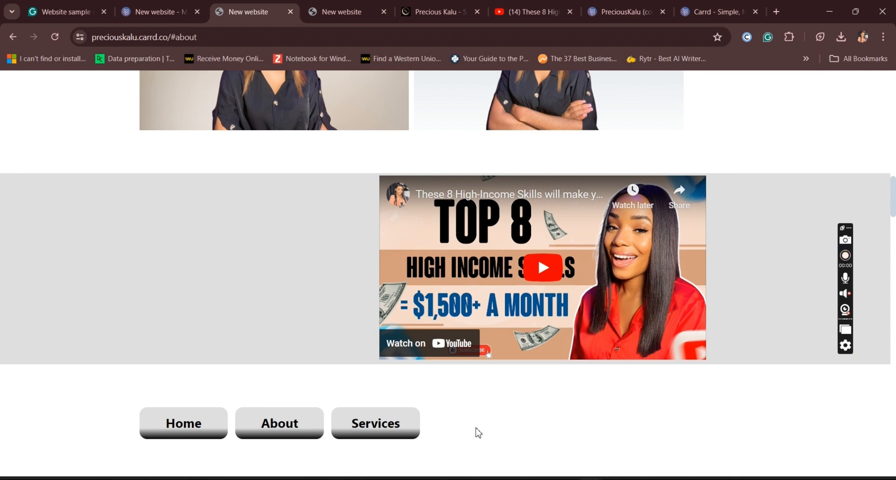
{"action": "left_click_drag", "start_coordinate": [893, 224], "coordinate": [894, 94]}
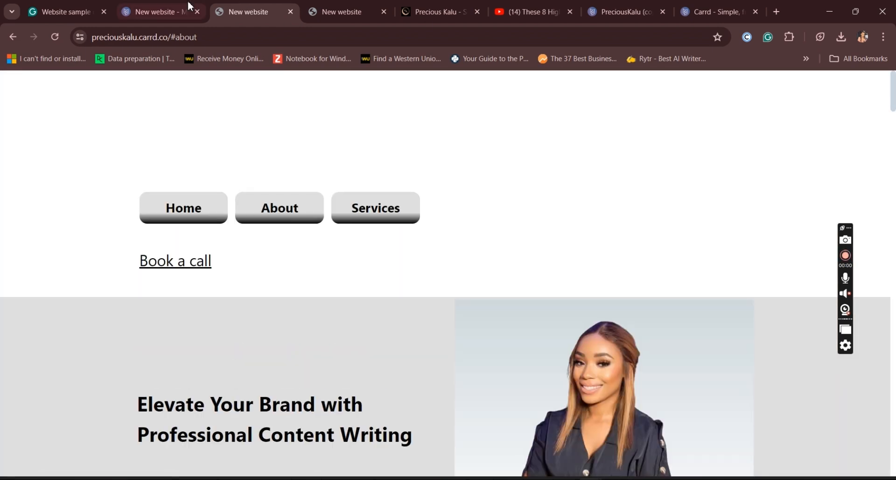
Return to the Carrd editor and set the visibility of the Home, About and Services buttons in the #menu section to Mobile Only
{"action": "left_click", "coordinate": [170, 10]}
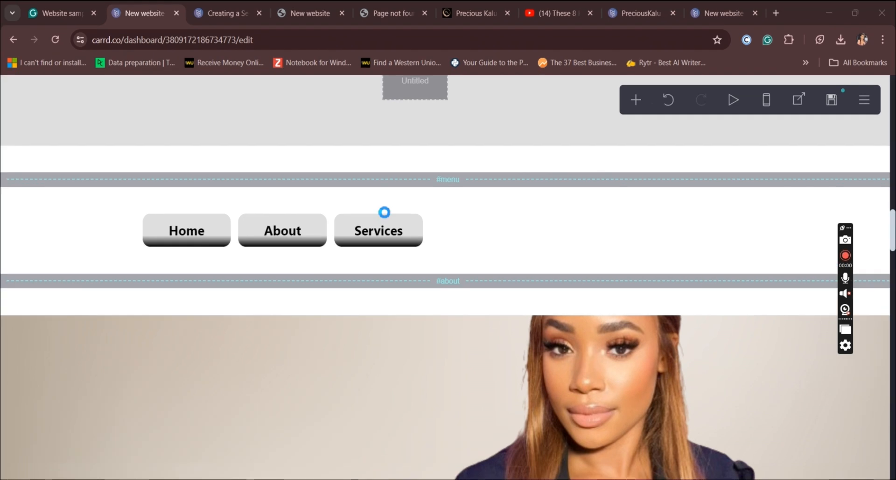
{"action": "left_click", "coordinate": [384, 214]}
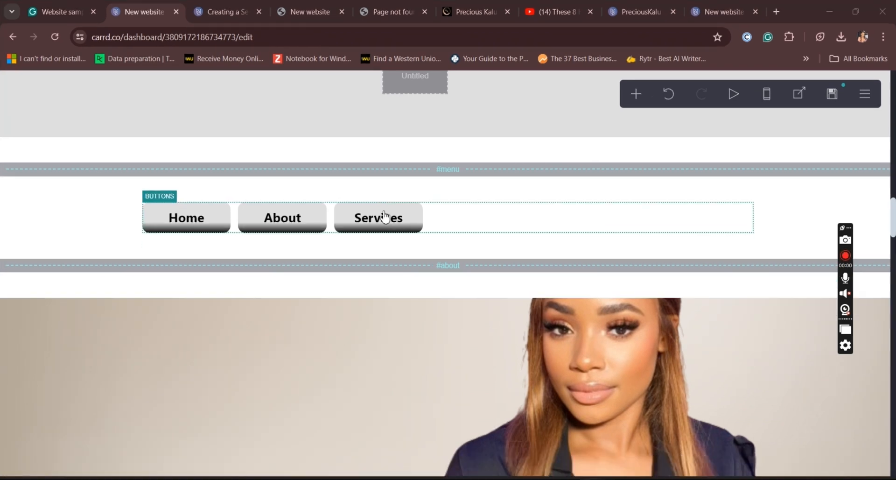
{"action": "left_click", "coordinate": [366, 228]}
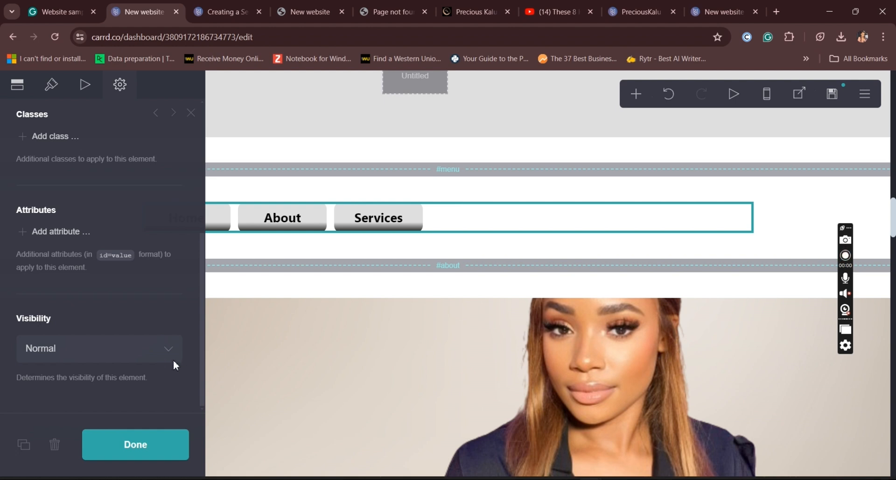
{"action": "left_click", "coordinate": [143, 349]}
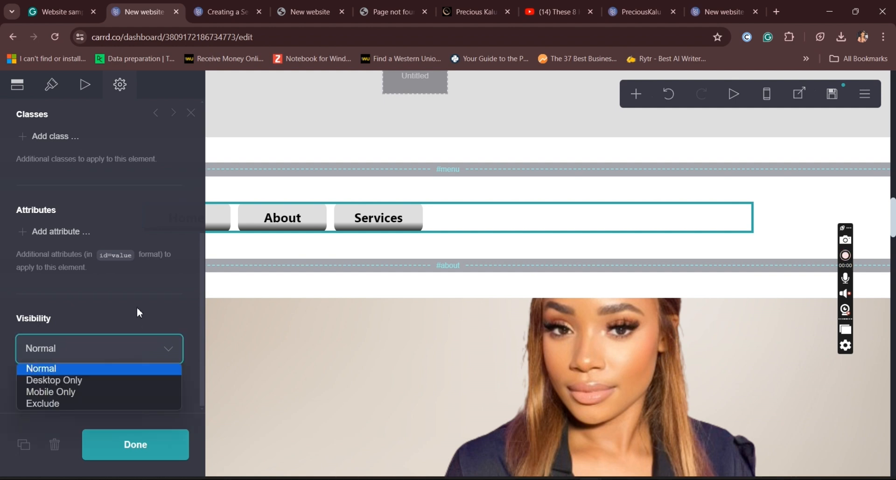
{"action": "left_click", "coordinate": [60, 391]}
{"action": "left_click", "coordinate": [124, 455]}
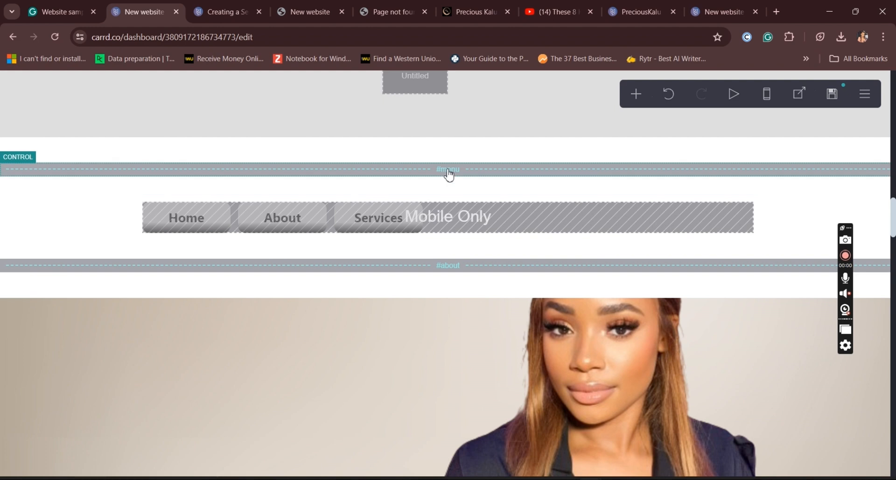
Check the header and footer options of the #menu section break
{"action": "left_click", "coordinate": [449, 175]}
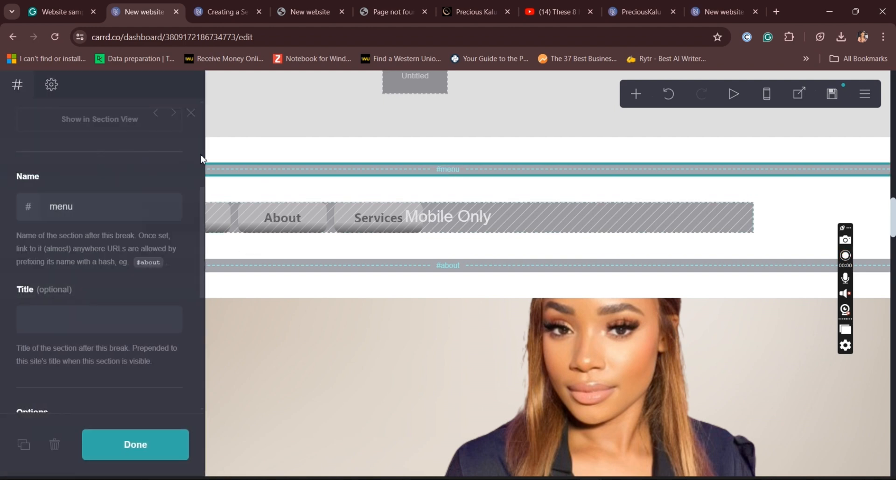
{"action": "scroll", "coordinate": [195, 260], "scroll_direction": "down", "scroll_amount": 3}
{"action": "scroll", "coordinate": [195, 260], "scroll_direction": "down", "scroll_amount": 2}
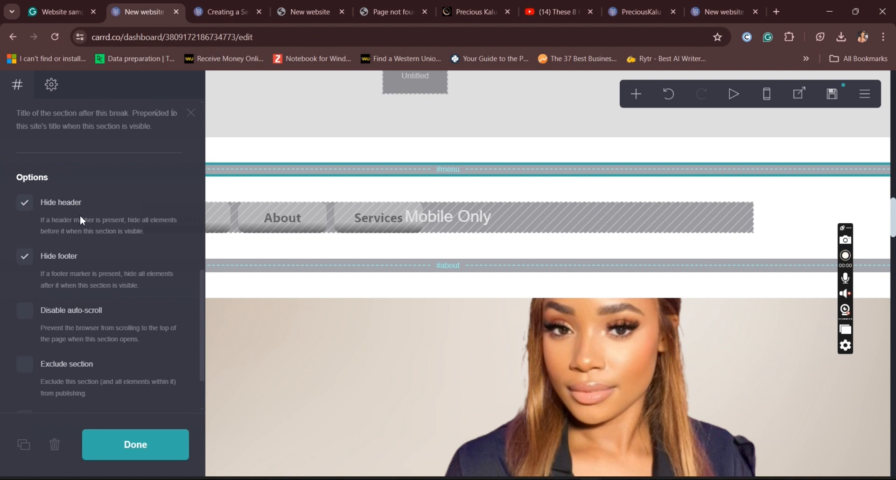
{"action": "left_click", "coordinate": [135, 443]}
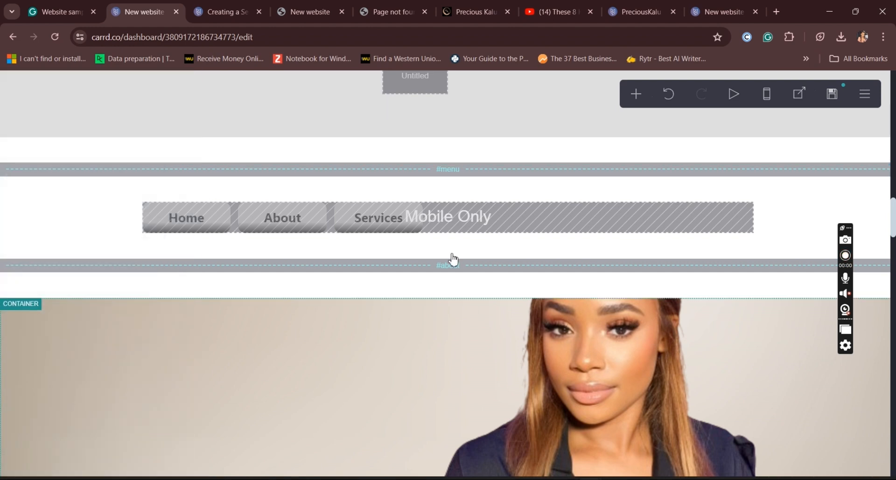
Add an icons element above the buttons in the #menu section and set its icon type to Cancel (Light)
{"action": "left_click", "coordinate": [470, 192]}
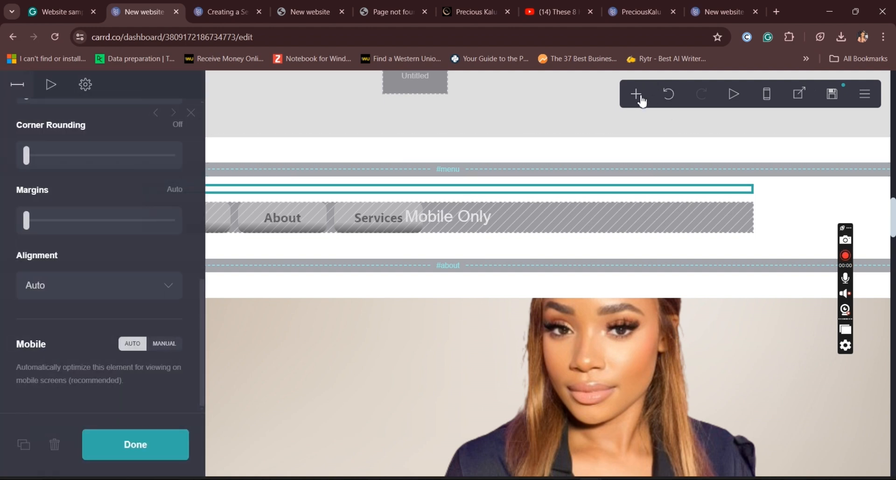
{"action": "left_click", "coordinate": [639, 98]}
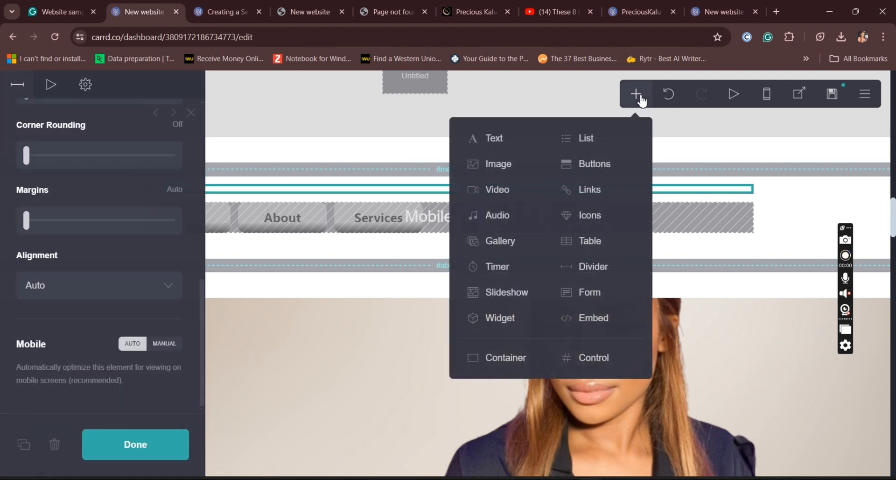
{"action": "left_click", "coordinate": [591, 215]}
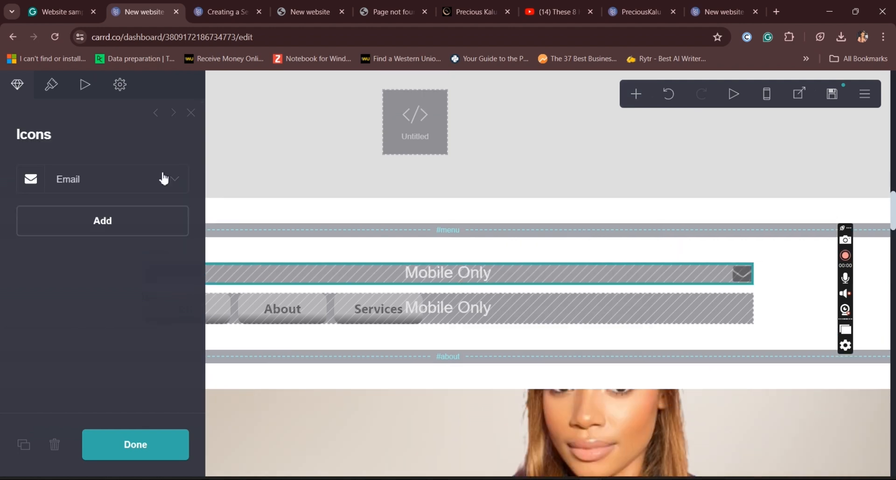
{"action": "left_click", "coordinate": [164, 179]}
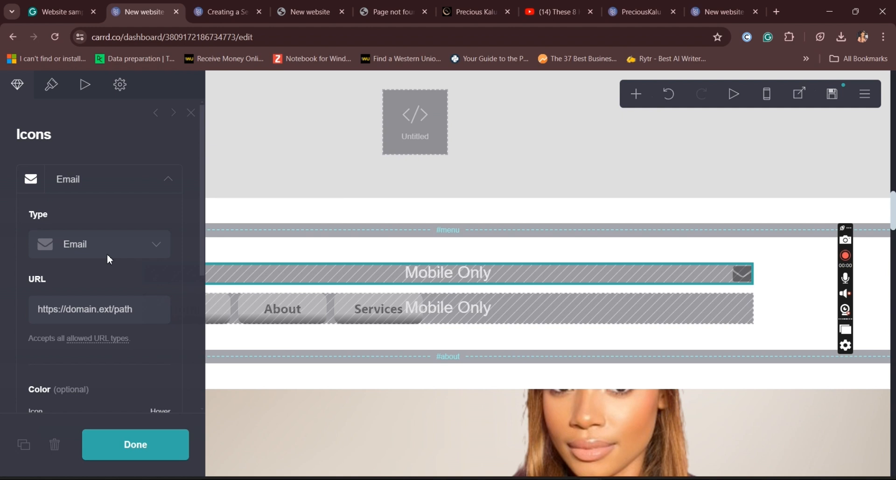
{"action": "left_click", "coordinate": [108, 255]}
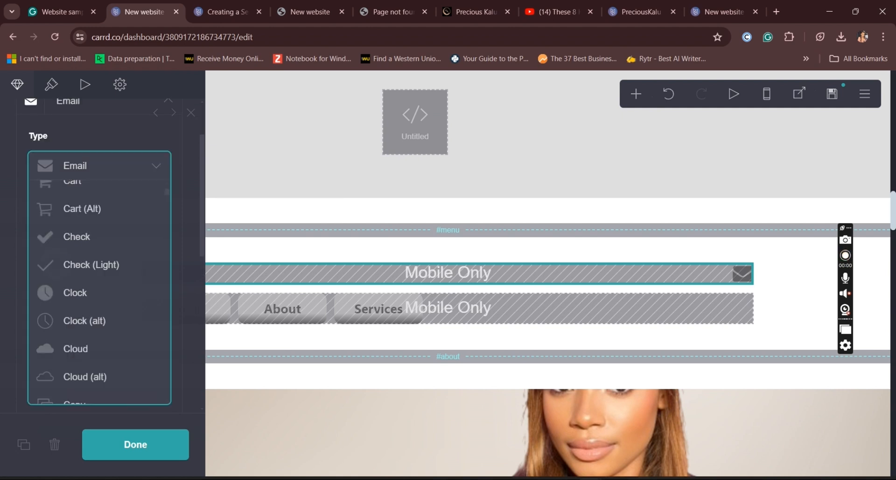
{"action": "scroll", "coordinate": [99, 280], "scroll_direction": "up", "scroll_amount": 2}
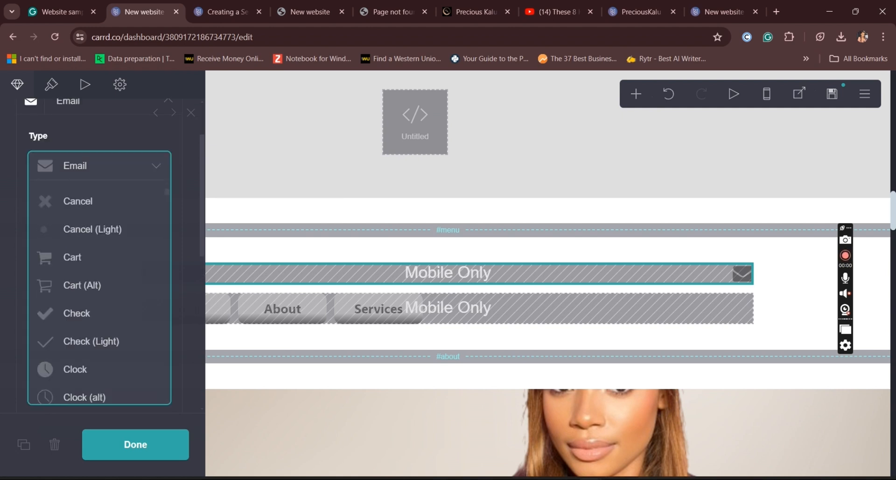
{"action": "left_click", "coordinate": [69, 240]}
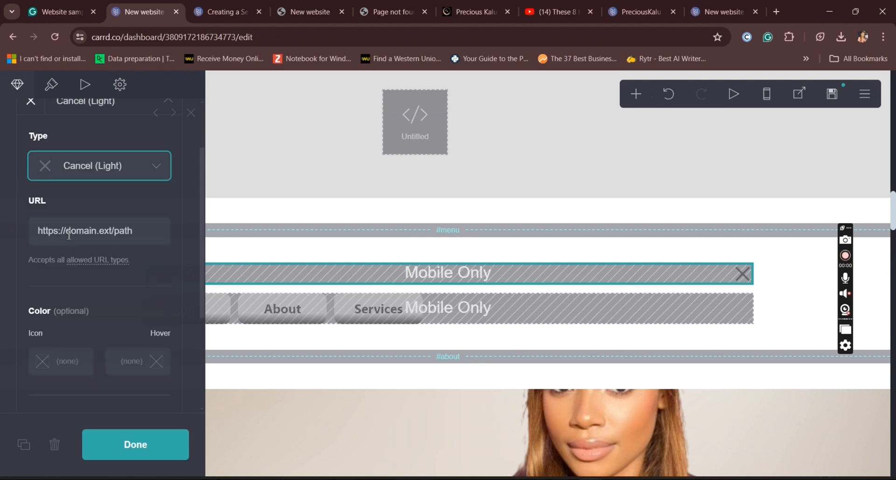
Replace the Cancel (Light) icon's placeholder URL with browser:back
{"action": "left_click", "coordinate": [144, 230]}
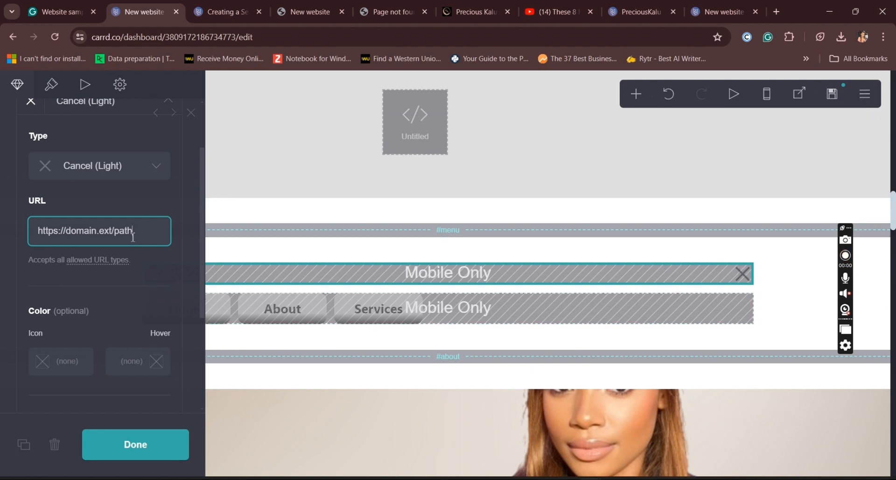
{"action": "left_click_drag", "start_coordinate": [133, 236], "coordinate": [12, 237]}
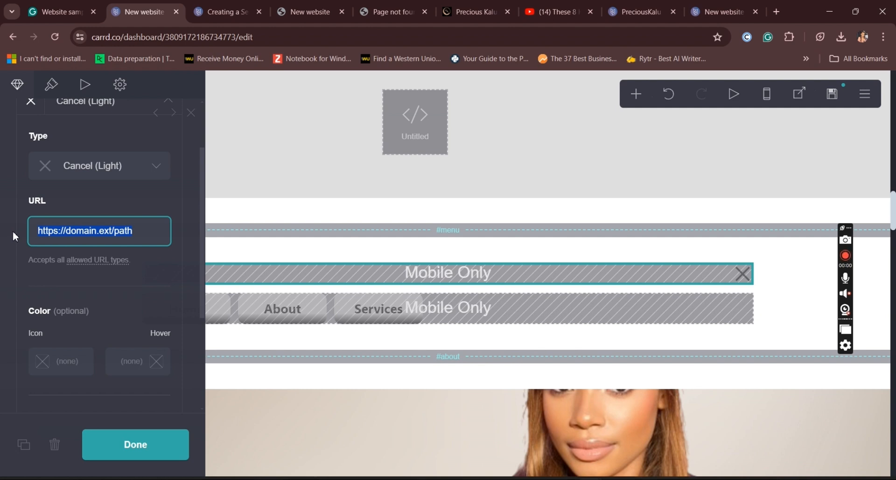
{"action": "type", "text": "browser:back"}
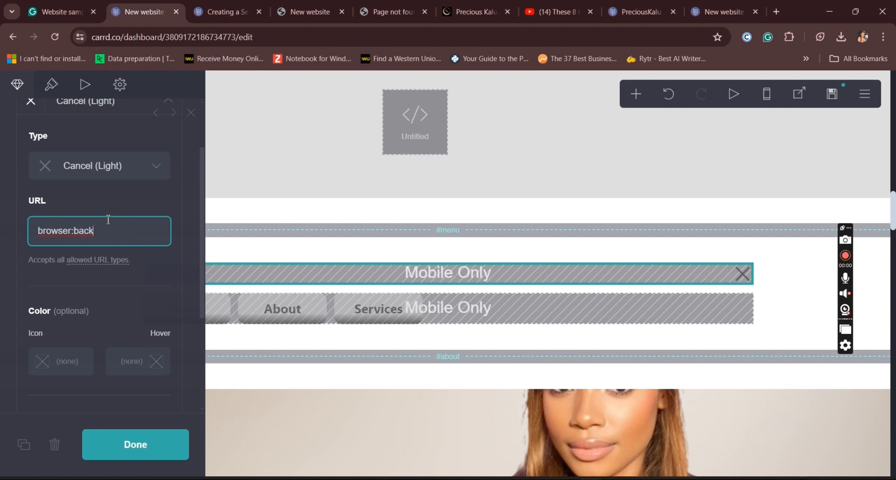
{"action": "left_click", "coordinate": [94, 201]}
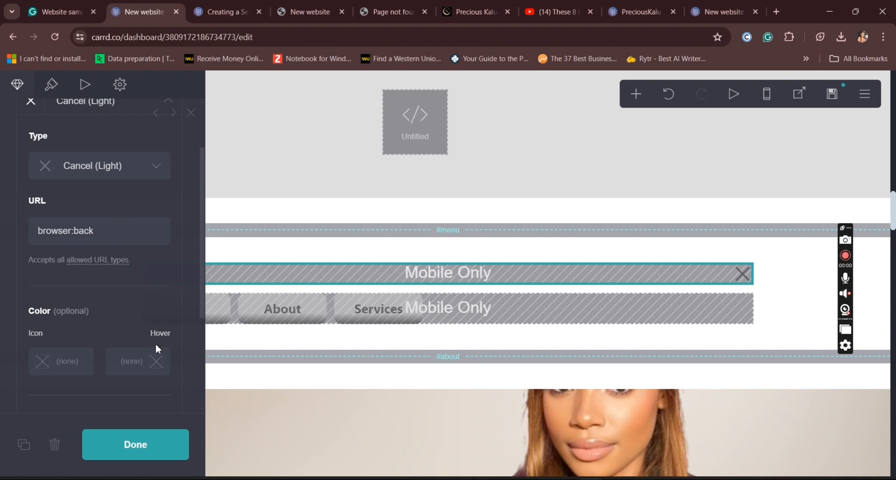
Close the cancel icon's settings and move the mobile-only hamburger icon from the header into the #menu section, above the cancel icon
{"action": "left_click", "coordinate": [156, 447]}
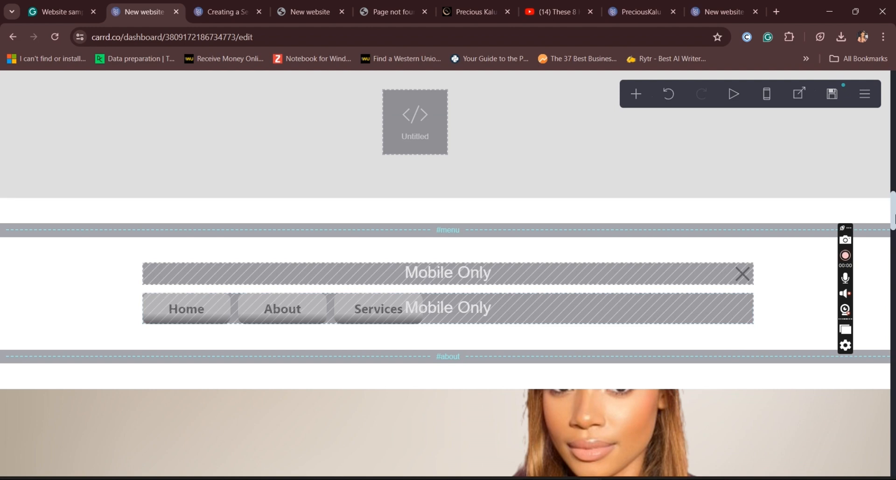
{"action": "left_click_drag", "start_coordinate": [892, 218], "coordinate": [894, 107]}
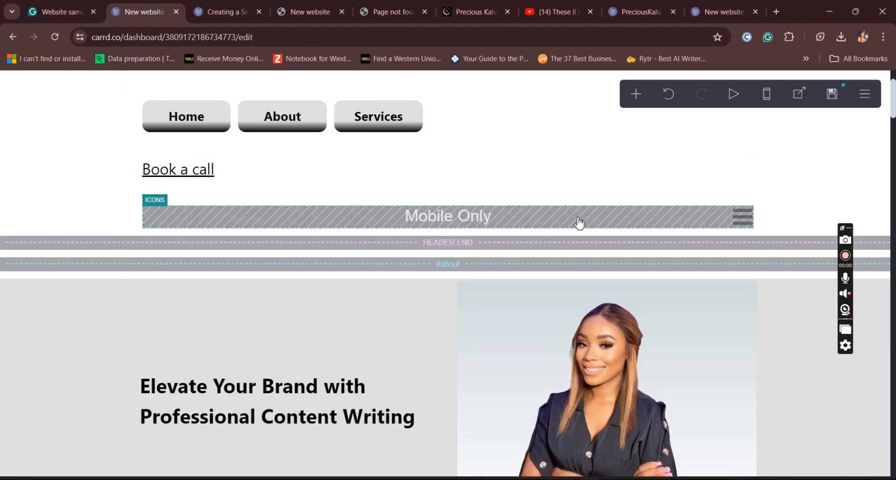
{"action": "left_click_drag", "start_coordinate": [580, 215], "coordinate": [578, 377]}
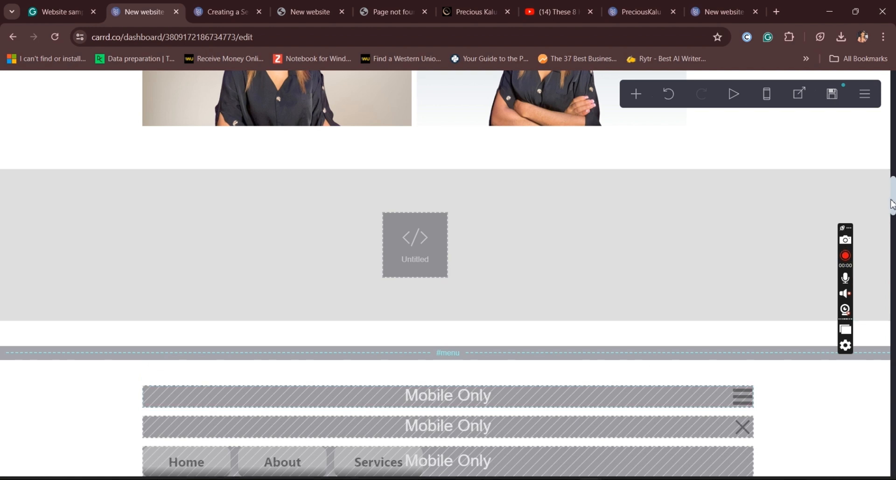
{"action": "left_click_drag", "start_coordinate": [892, 205], "coordinate": [892, 220]}
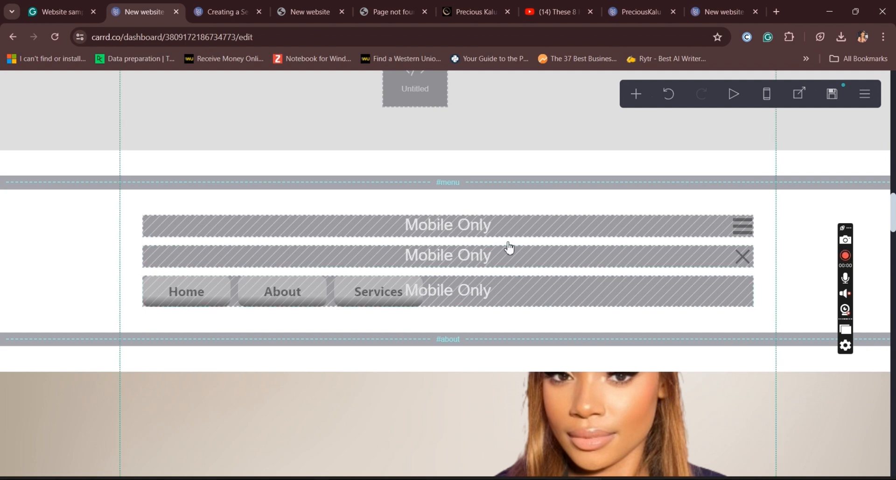
In the mobile view, move the cancel icon above the hamburger icon in the #menu section, and return to the desktop view
{"action": "left_click", "coordinate": [773, 88]}
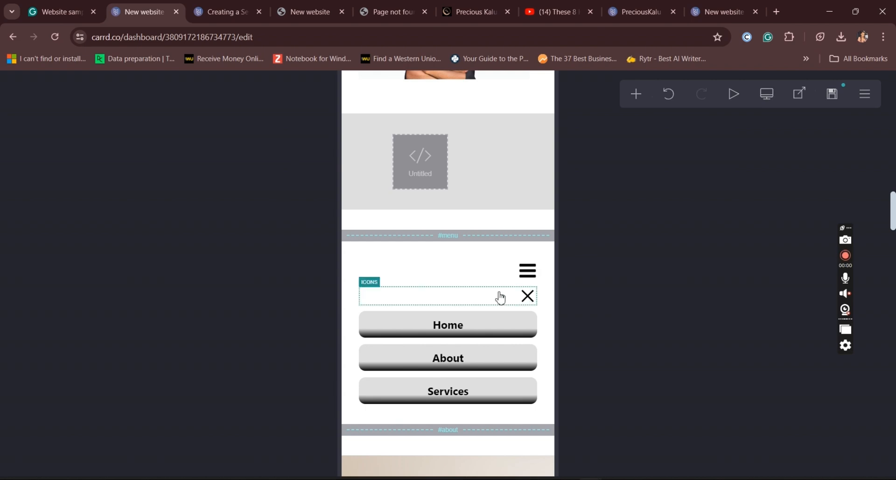
{"action": "left_click_drag", "start_coordinate": [501, 298], "coordinate": [498, 259]}
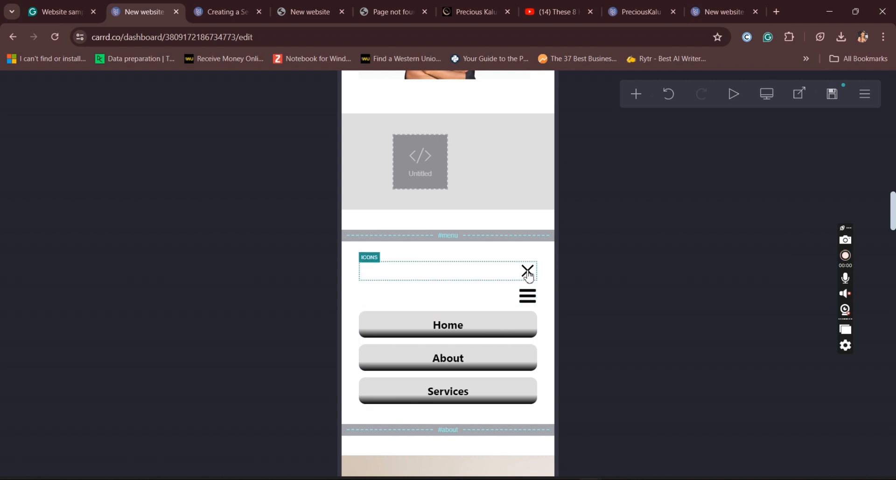
{"action": "left_click", "coordinate": [771, 100]}
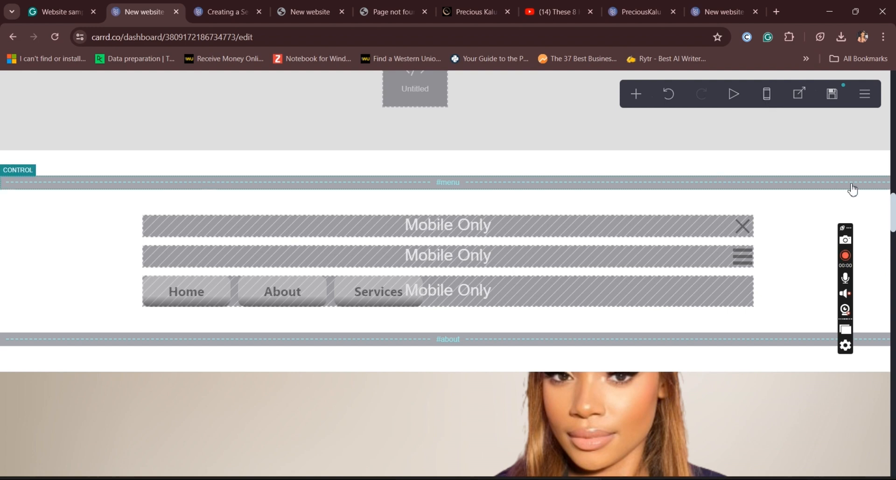
Rename the #about section break directly below the header end marker to home
{"action": "scroll", "coordinate": [646, 285], "scroll_direction": "down", "scroll_amount": 3}
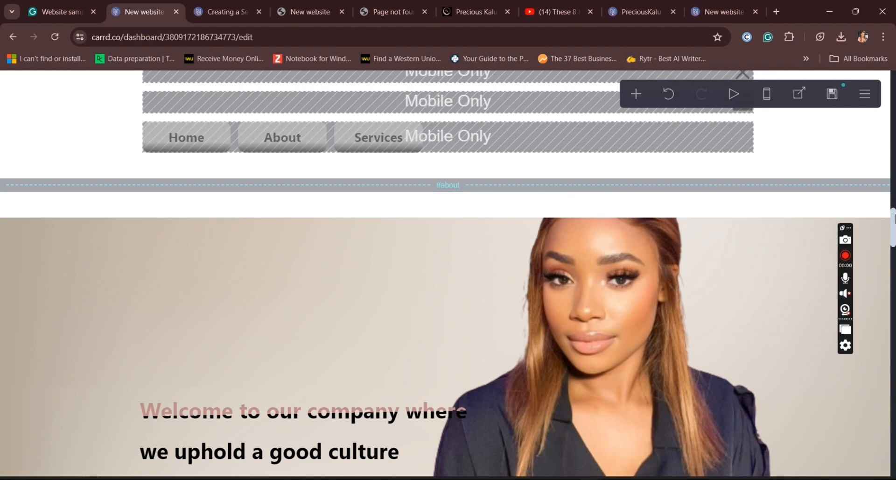
{"action": "scroll", "coordinate": [854, 208], "scroll_direction": "up", "scroll_amount": 5}
{"action": "scroll", "coordinate": [448, 273], "scroll_direction": "up", "scroll_amount": 10}
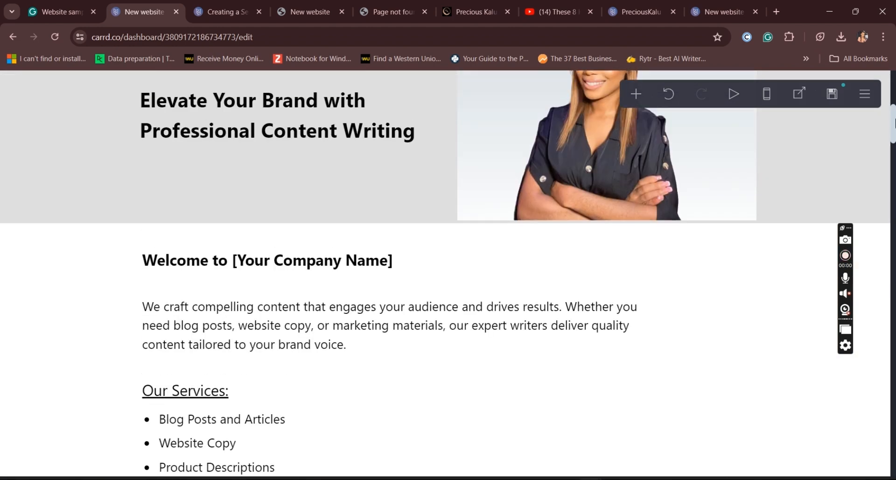
{"action": "scroll", "coordinate": [472, 200], "scroll_direction": "up", "scroll_amount": 1}
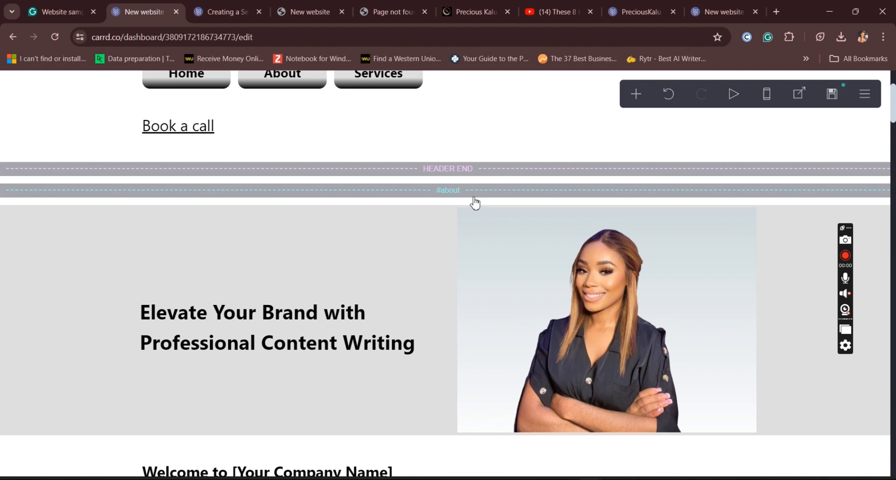
{"action": "left_click", "coordinate": [468, 194]}
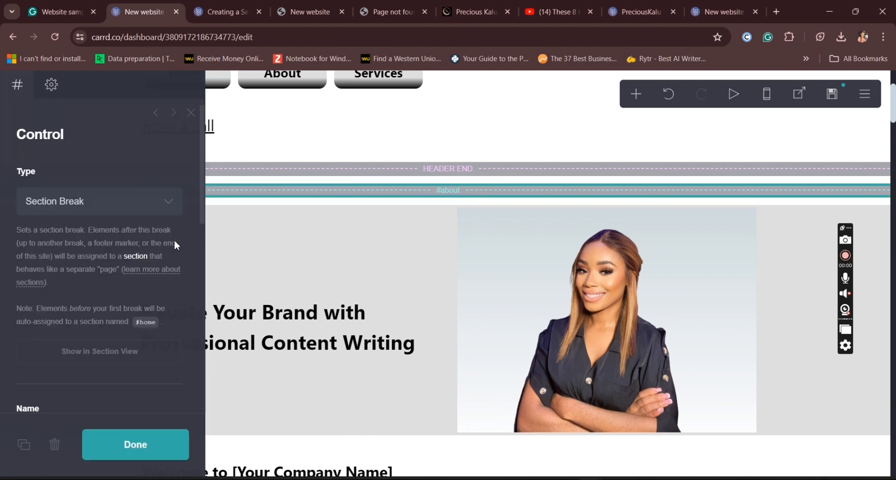
{"action": "scroll", "coordinate": [199, 276], "scroll_direction": "down", "scroll_amount": 4}
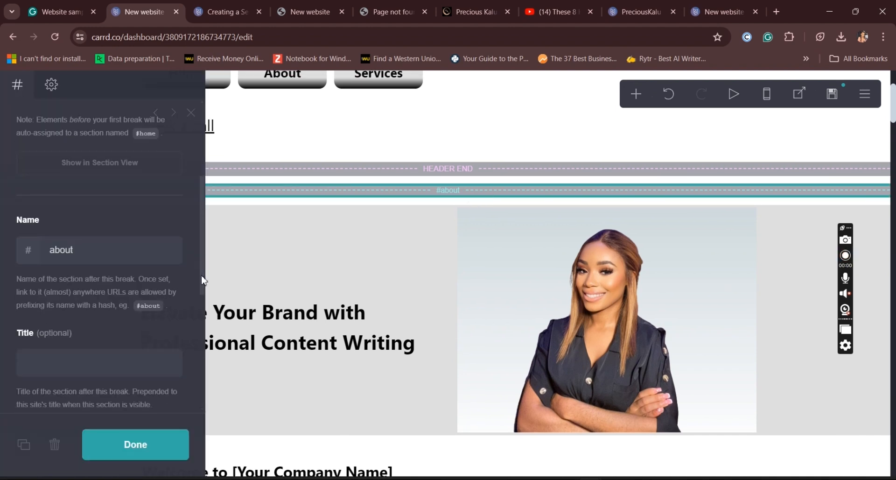
{"action": "left_click_drag", "start_coordinate": [84, 256], "coordinate": [38, 255]}
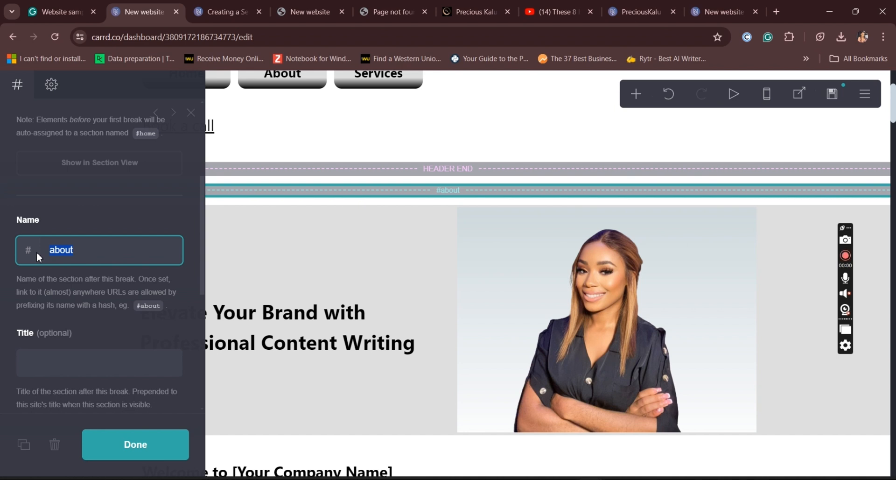
{"action": "type", "text": "ho"}
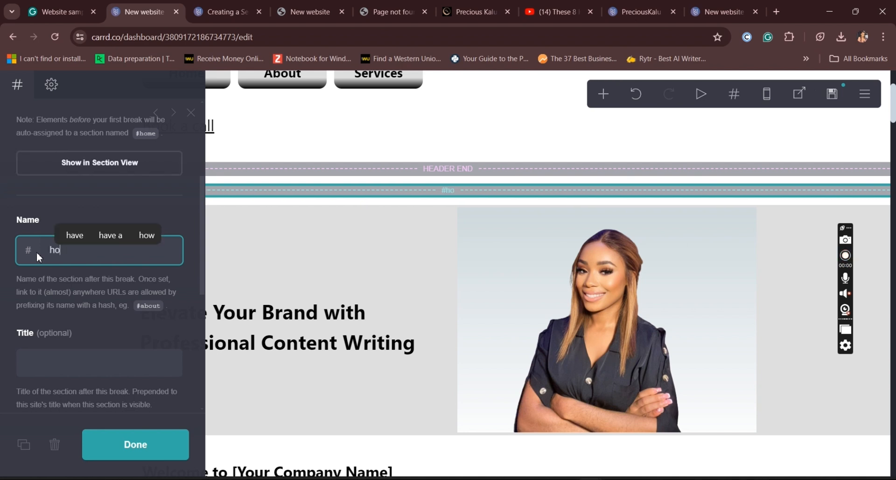
{"action": "type", "text": "me"}
{"action": "left_click", "coordinate": [43, 206]}
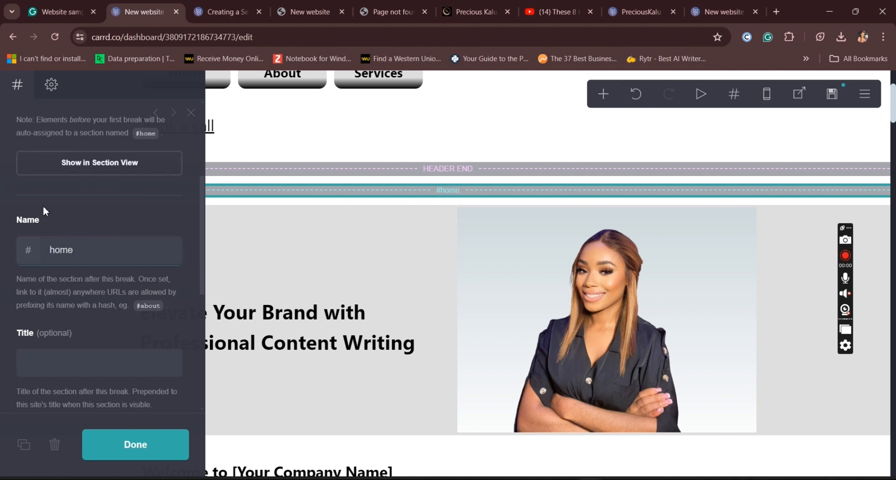
Check the home section on its own in Section View and return to the full page view
{"action": "left_click", "coordinate": [119, 168]}
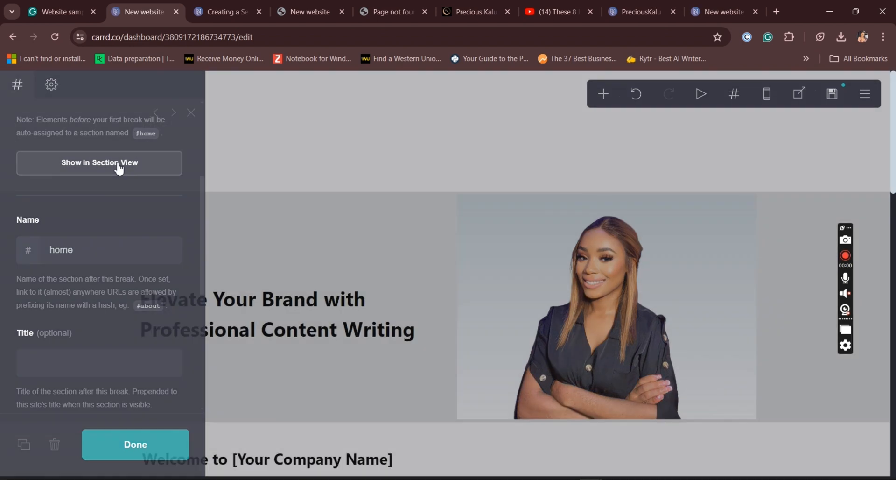
{"action": "left_click_drag", "start_coordinate": [895, 179], "coordinate": [895, 461]}
{"action": "scroll", "coordinate": [860, 151], "scroll_direction": "up", "scroll_amount": 20}
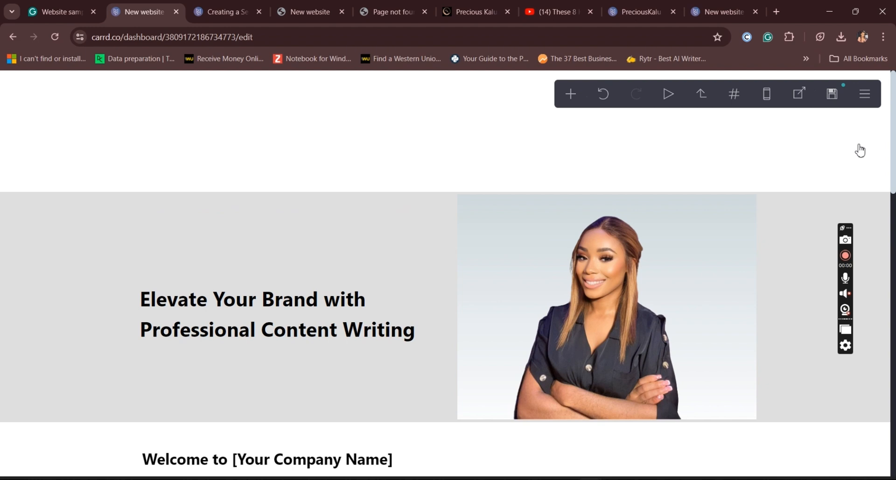
{"action": "left_click", "coordinate": [706, 99]}
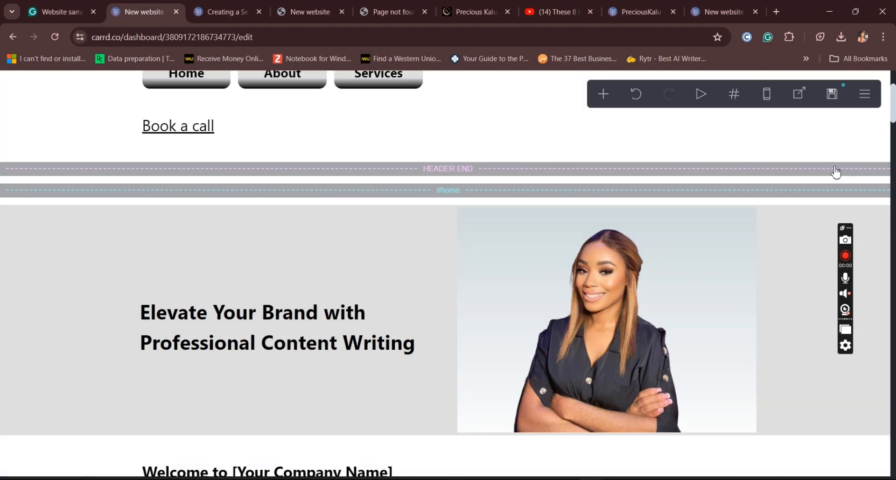
Reduce the page's vertical padding to 3.75
{"action": "scroll", "coordinate": [892, 106], "scroll_direction": "up", "scroll_amount": 3}
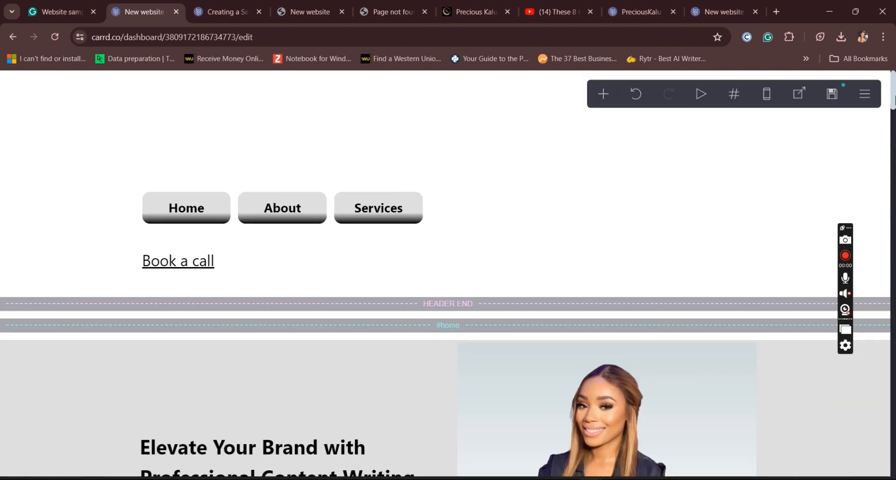
{"action": "left_click", "coordinate": [212, 243]}
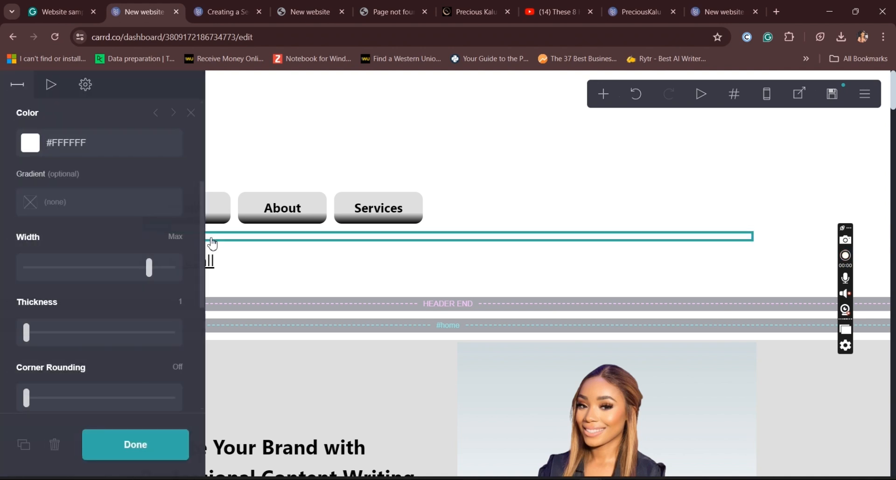
{"action": "left_click", "coordinate": [267, 152]}
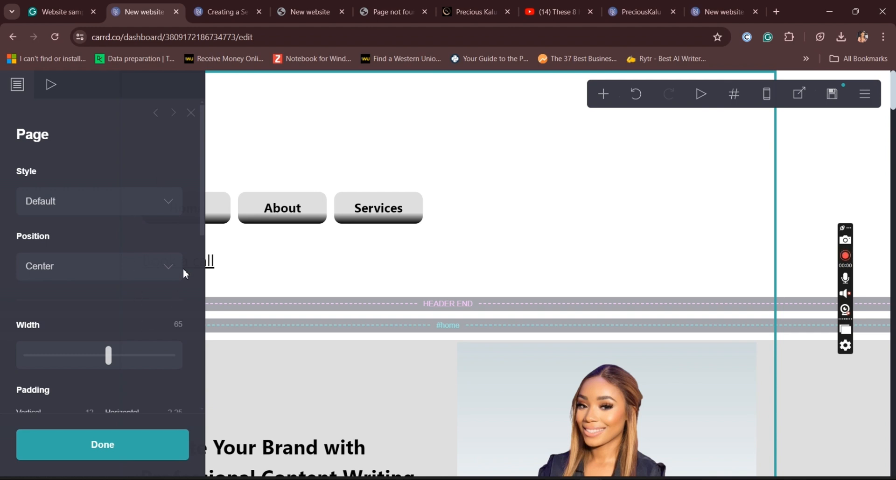
{"action": "left_click_drag", "start_coordinate": [202, 211], "coordinate": [206, 275]}
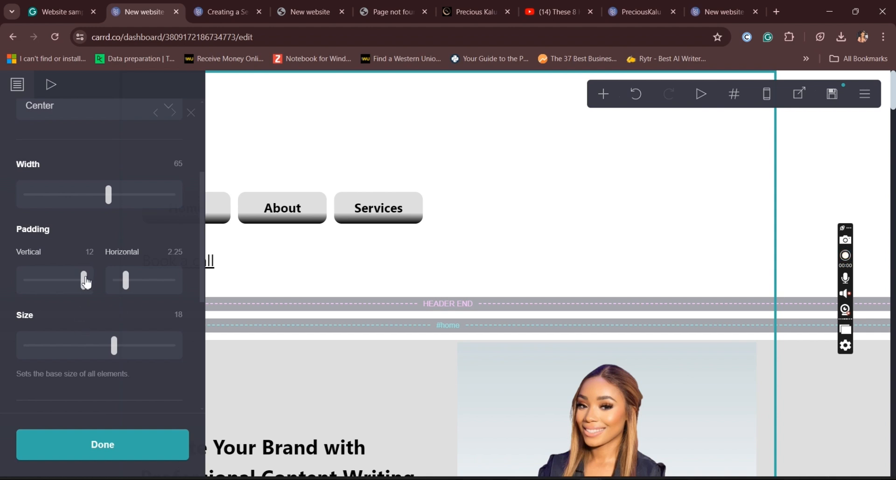
{"action": "left_click_drag", "start_coordinate": [86, 281], "coordinate": [48, 283]}
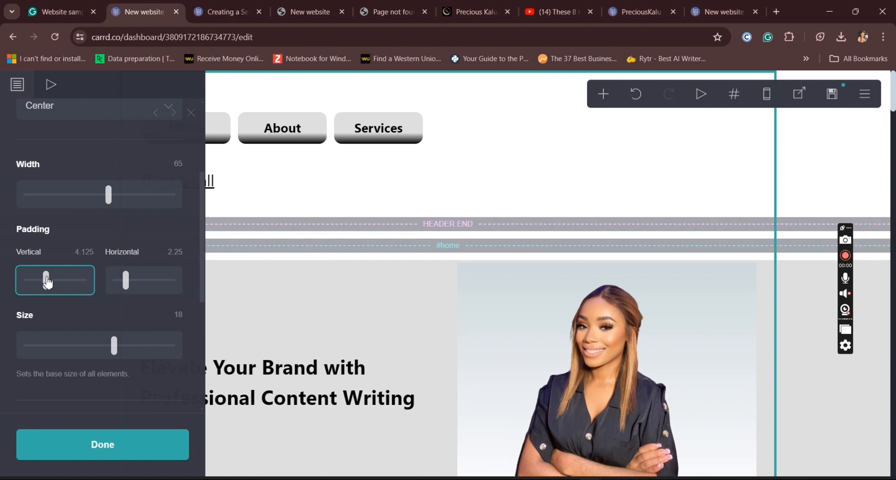
{"action": "left_click_drag", "start_coordinate": [49, 283], "coordinate": [46, 283]}
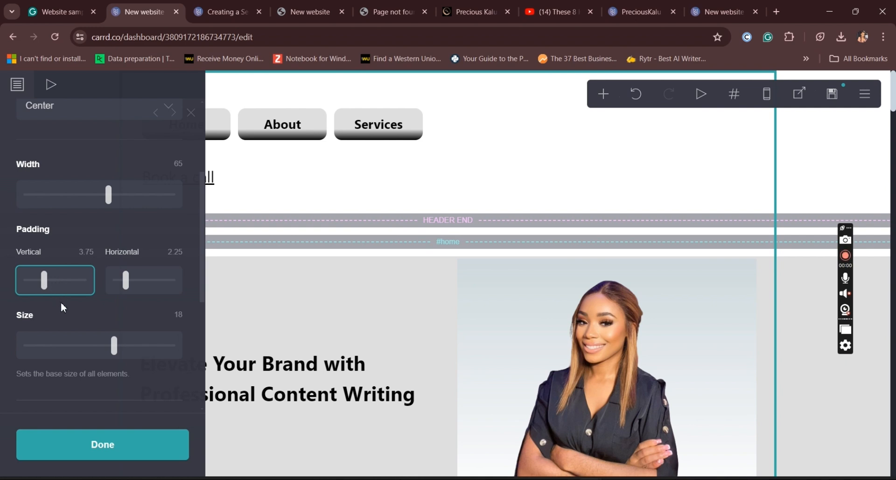
{"action": "left_click", "coordinate": [102, 444]}
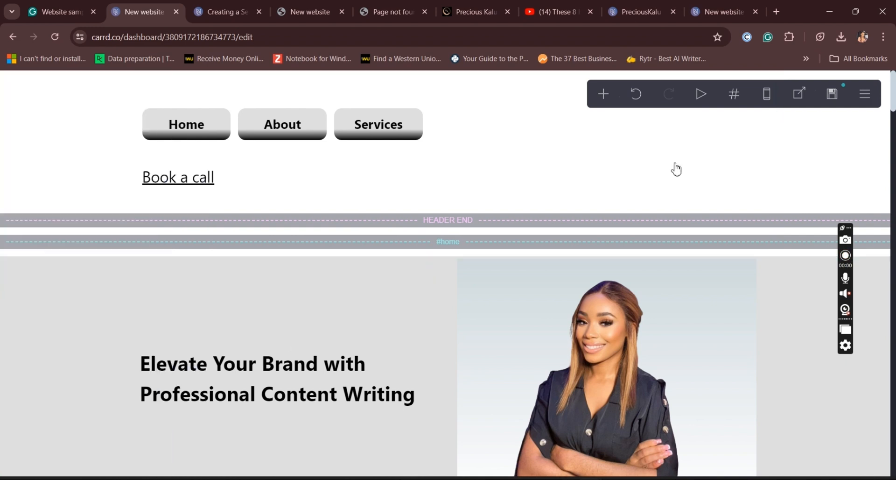
Delete the white horizontal divider below the copyright line in the footer
{"action": "scroll", "coordinate": [676, 169], "scroll_direction": "down", "scroll_amount": 15}
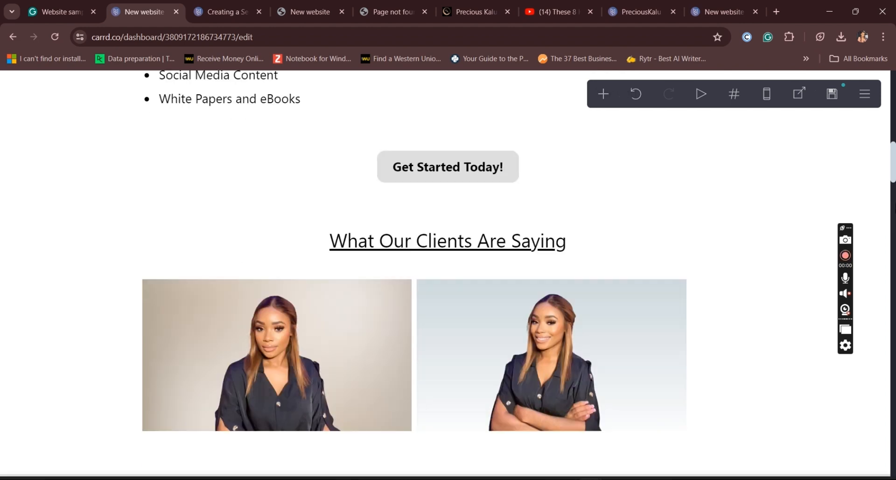
{"action": "scroll", "coordinate": [445, 273], "scroll_direction": "down", "scroll_amount": 20}
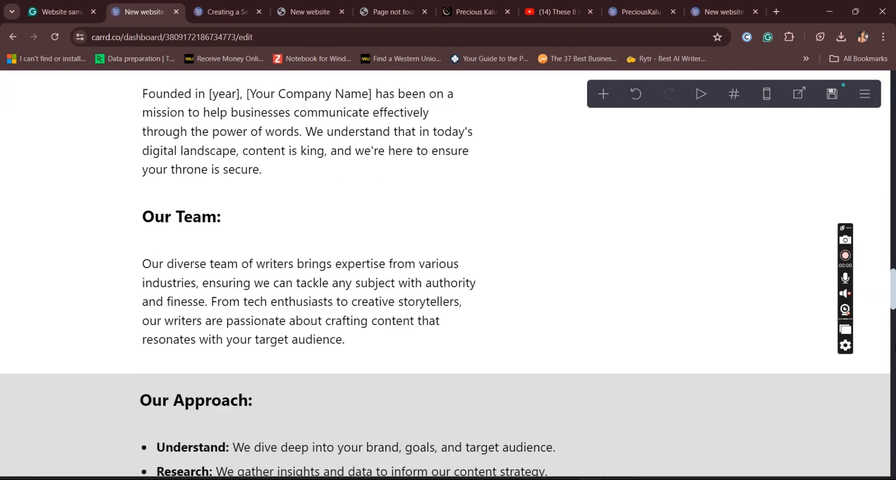
{"action": "scroll", "coordinate": [445, 274], "scroll_direction": "down", "scroll_amount": 7}
{"action": "scroll", "coordinate": [644, 446], "scroll_direction": "down", "scroll_amount": 20}
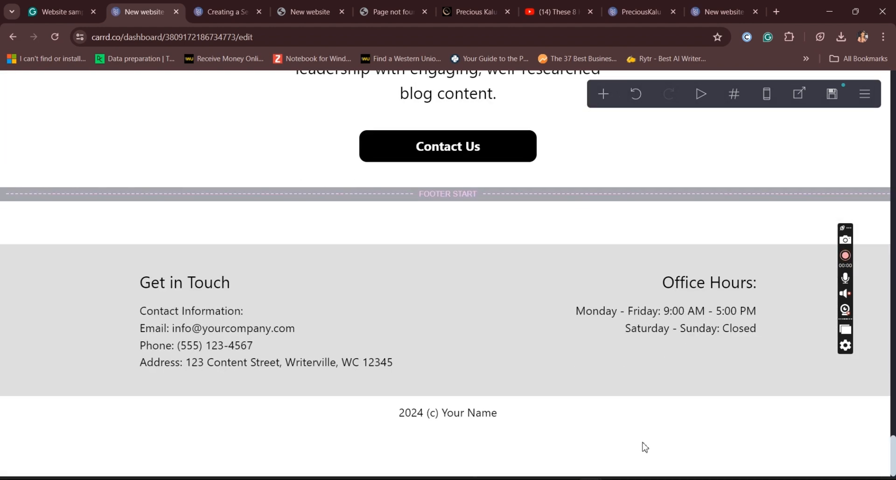
{"action": "left_click", "coordinate": [465, 436]}
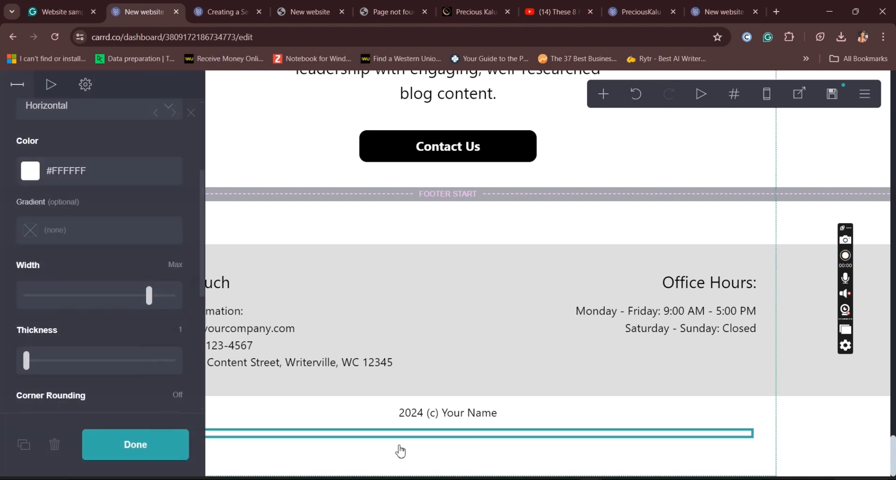
{"action": "left_click", "coordinate": [56, 446]}
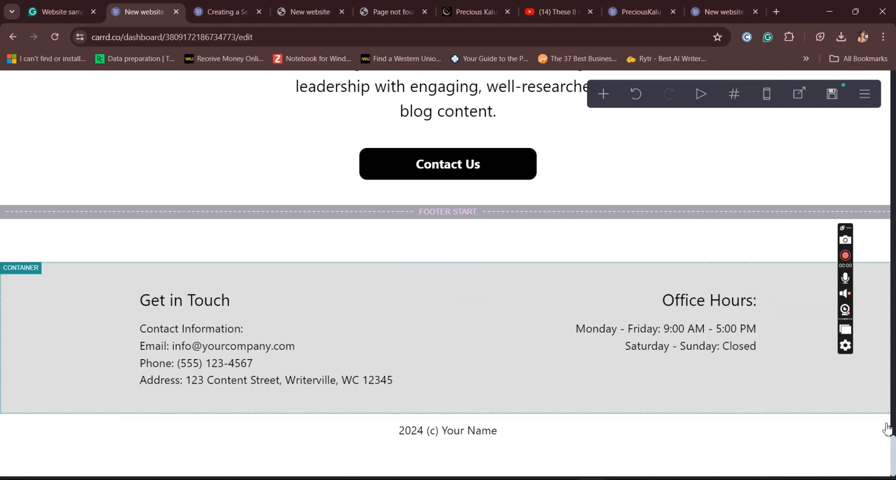
Review the page layout and spacing from the footer up to the header
{"action": "scroll", "coordinate": [893, 449], "scroll_direction": "up", "scroll_amount": 4}
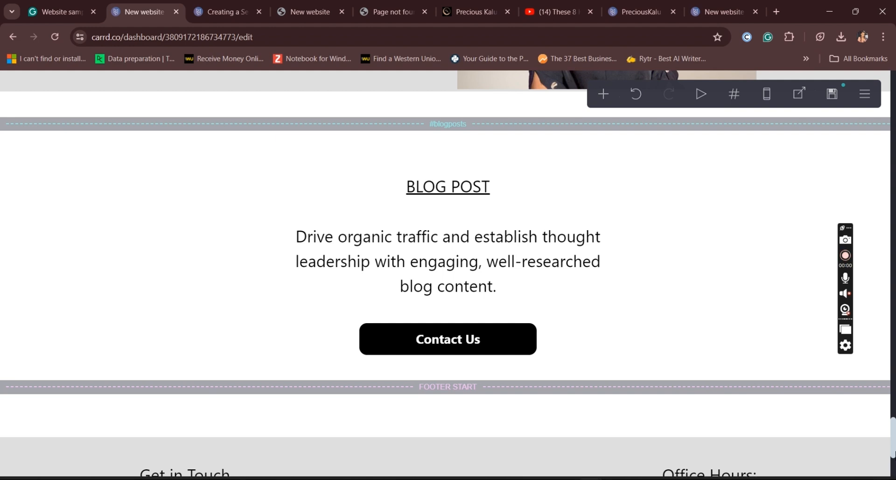
{"action": "scroll", "coordinate": [445, 274], "scroll_direction": "up", "scroll_amount": 1}
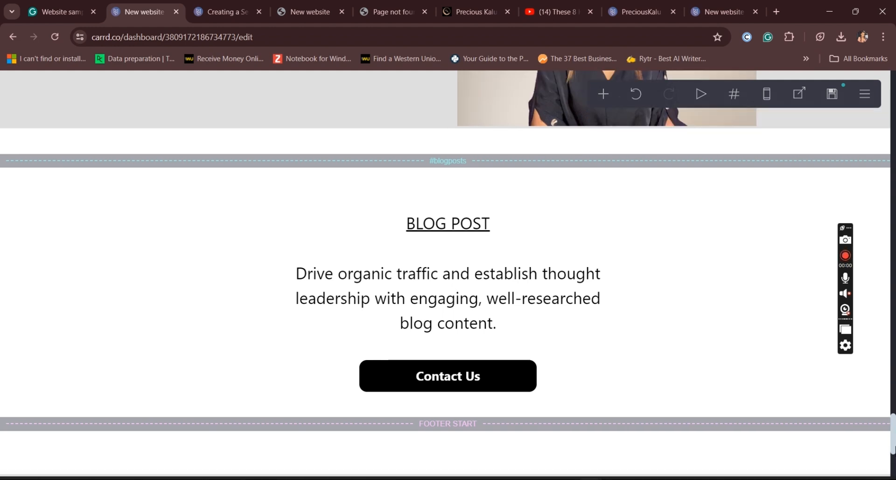
{"action": "scroll", "coordinate": [445, 274], "scroll_direction": "up", "scroll_amount": 1}
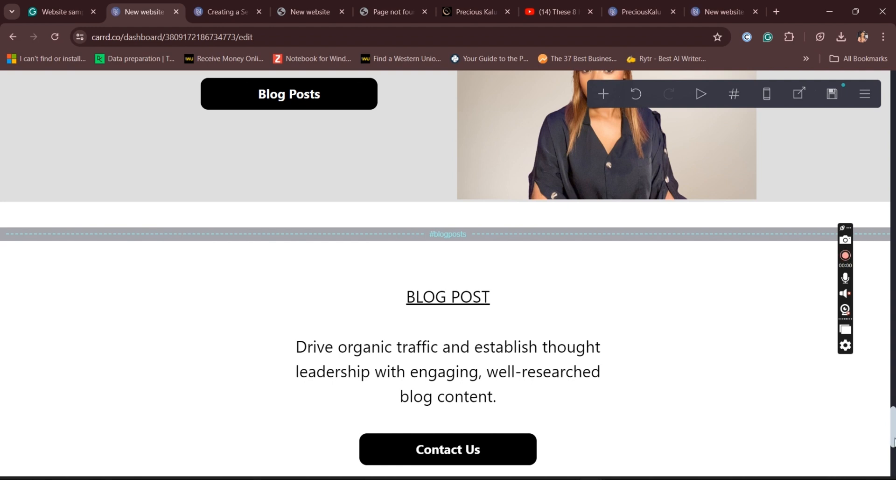
{"action": "scroll", "coordinate": [445, 273], "scroll_direction": "up", "scroll_amount": 5}
{"action": "scroll", "coordinate": [445, 273], "scroll_direction": "up", "scroll_amount": 6}
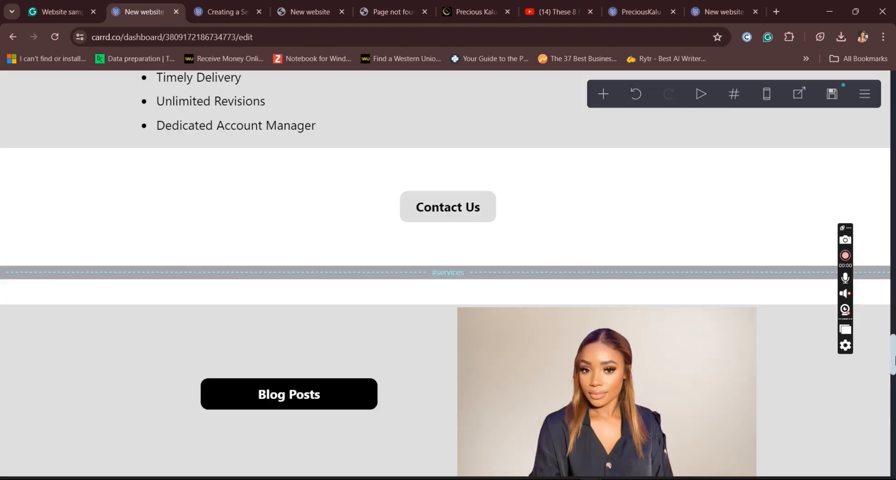
{"action": "scroll", "coordinate": [445, 273], "scroll_direction": "up", "scroll_amount": 12}
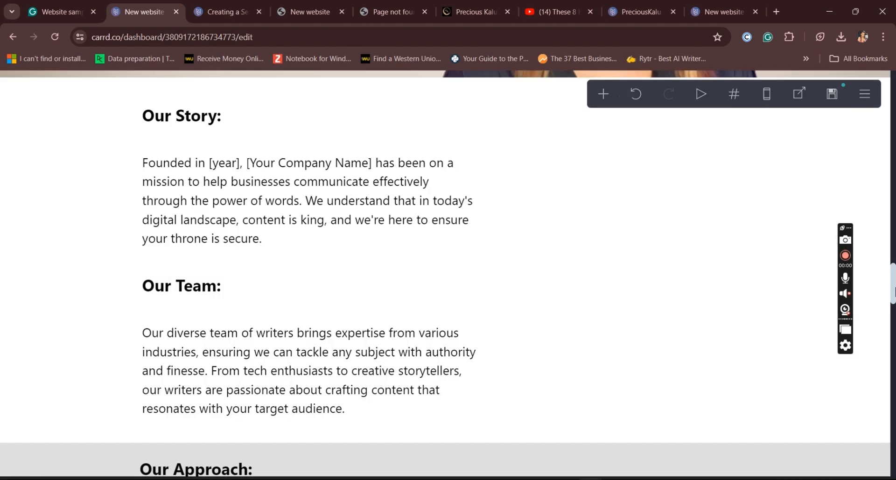
{"action": "scroll", "coordinate": [445, 274], "scroll_direction": "up", "scroll_amount": 7}
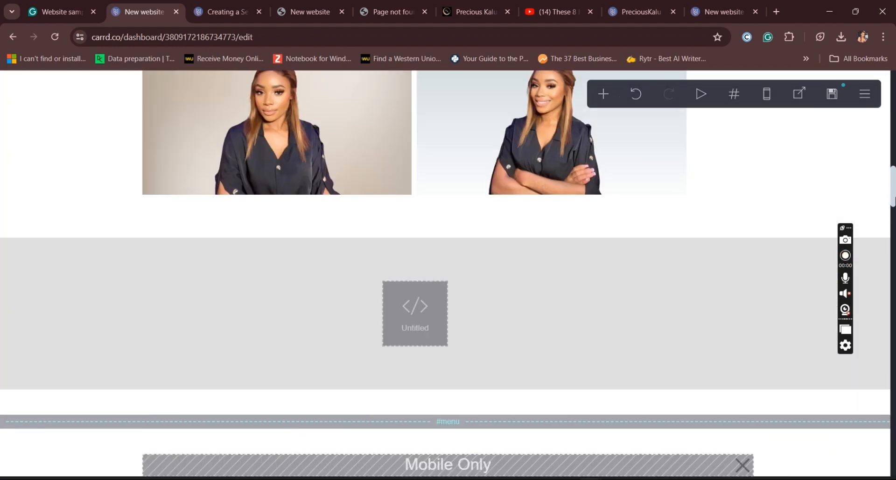
{"action": "left_click_drag", "start_coordinate": [895, 169], "coordinate": [895, 89]}
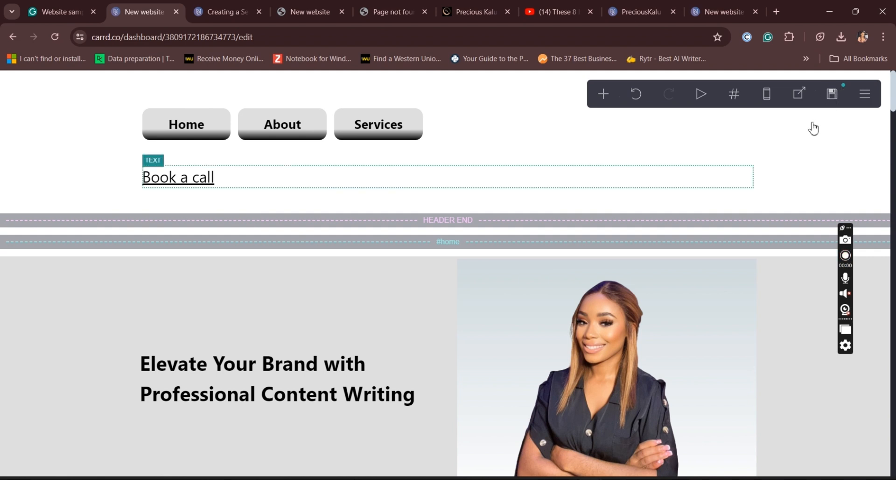
Publish the current changes to the site's .carrd.co URL and open the live site
{"action": "left_click", "coordinate": [831, 95]}
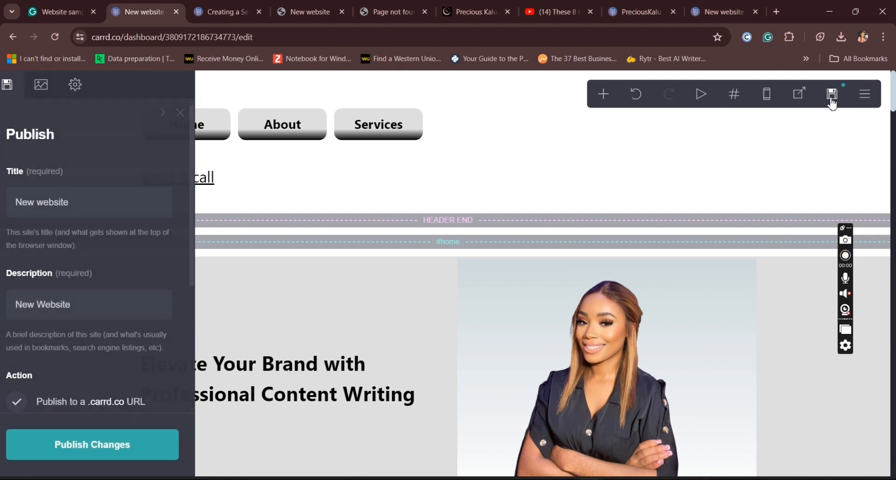
{"action": "left_click", "coordinate": [107, 447]}
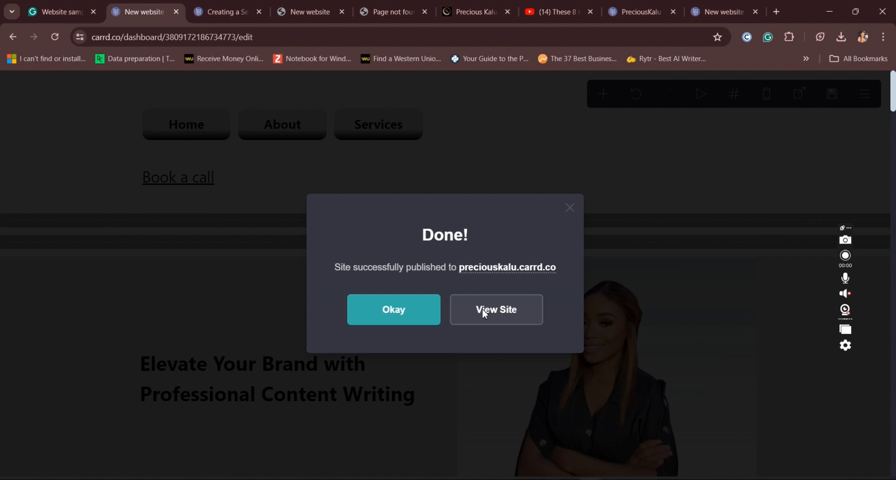
{"action": "left_click", "coordinate": [482, 308]}
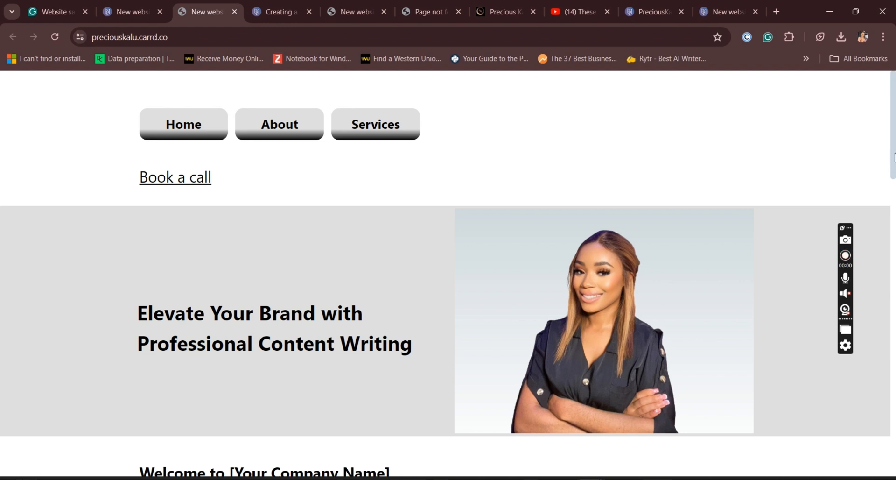
Check the published page from header to footer, return to the site editor and dismiss the publish confirmation
{"action": "left_click_drag", "start_coordinate": [893, 160], "coordinate": [894, 463]}
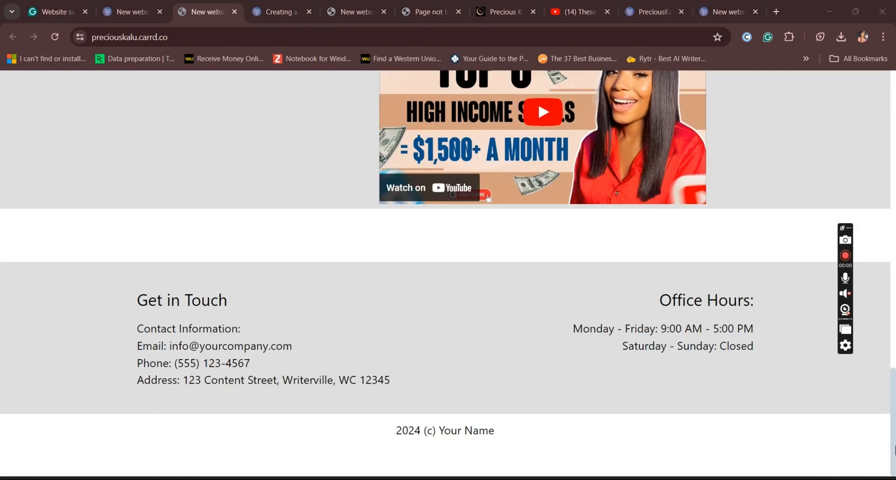
{"action": "left_click_drag", "start_coordinate": [895, 399], "coordinate": [894, 90]}
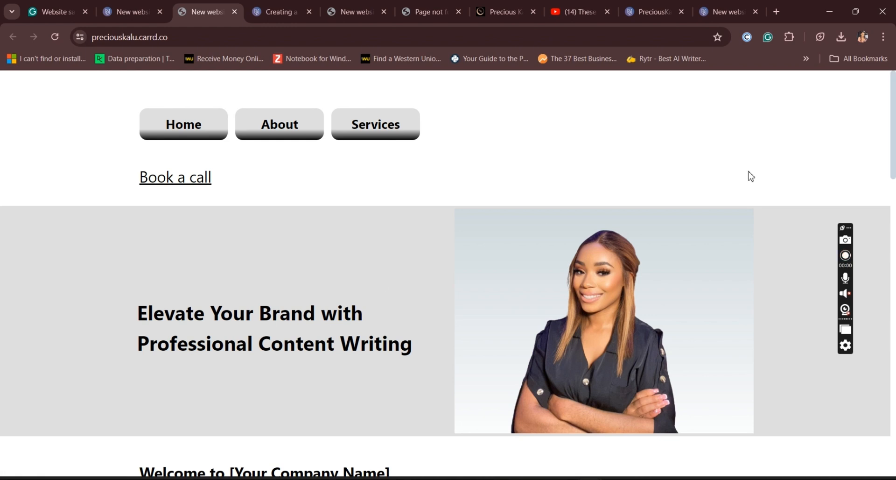
{"action": "mouse_move", "coordinate": [894, 150]}
{"action": "left_mouse_down"}
{"action": "mouse_move", "coordinate": [894, 175]}
{"action": "mouse_move", "coordinate": [895, 143]}
{"action": "left_mouse_up"}
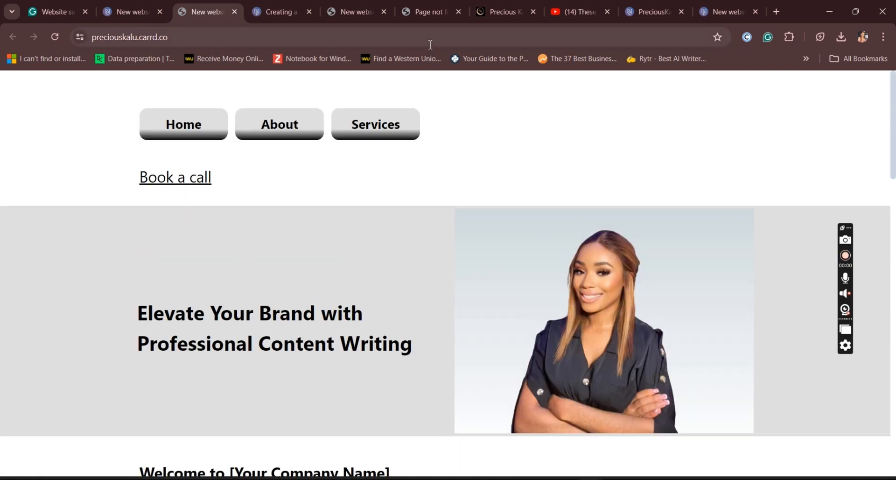
{"action": "left_click", "coordinate": [143, 6]}
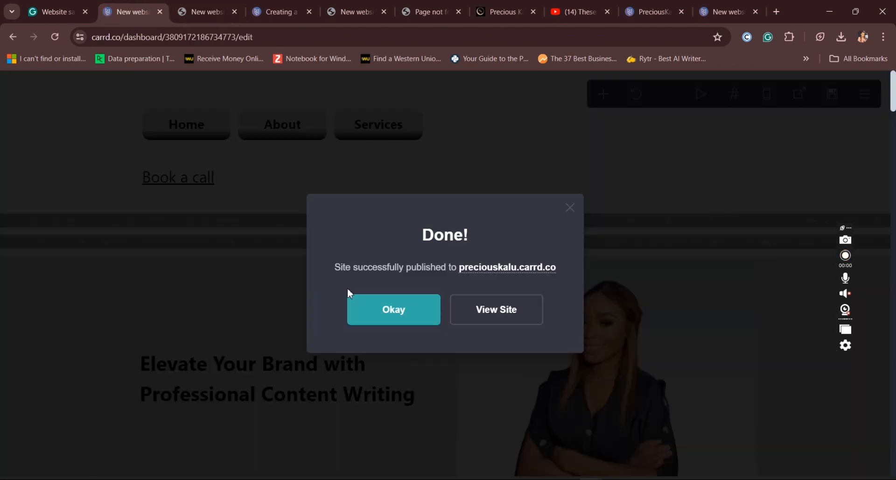
{"action": "left_click", "coordinate": [379, 325]}
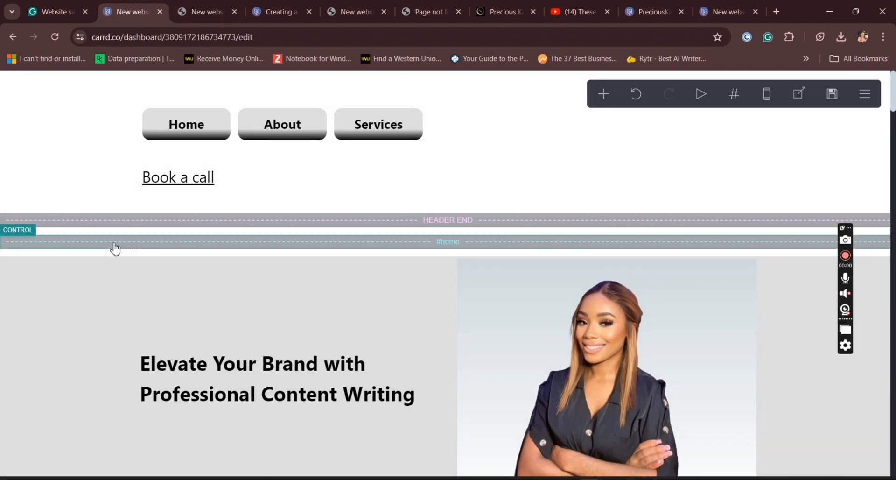
Apply the Eyes pattern to the page background
{"action": "left_click", "coordinate": [56, 154]}
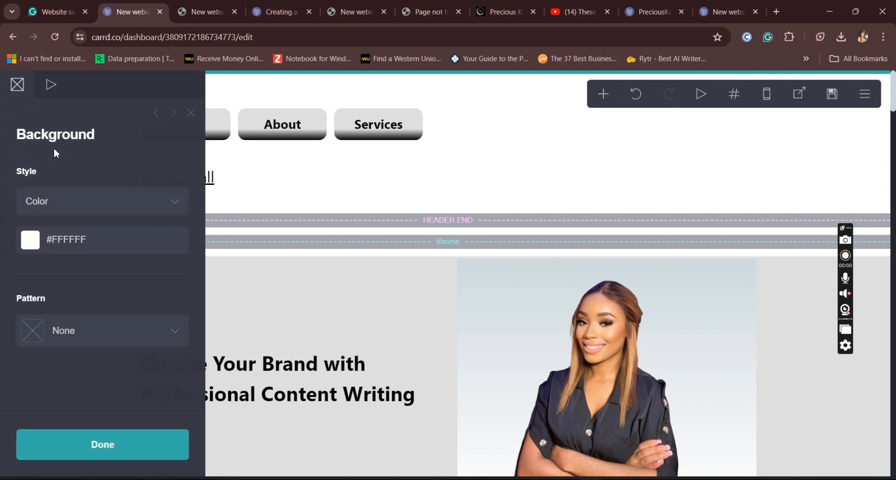
{"action": "left_click", "coordinate": [95, 328]}
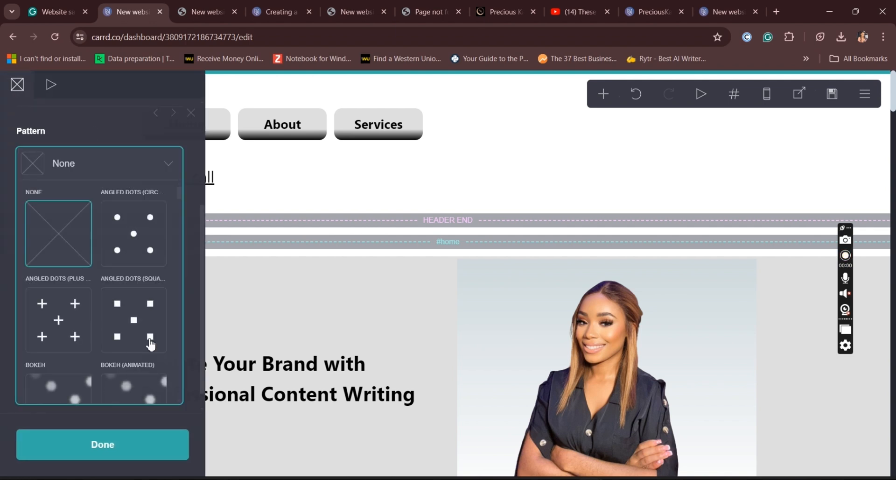
{"action": "left_click_drag", "start_coordinate": [180, 193], "coordinate": [182, 227]}
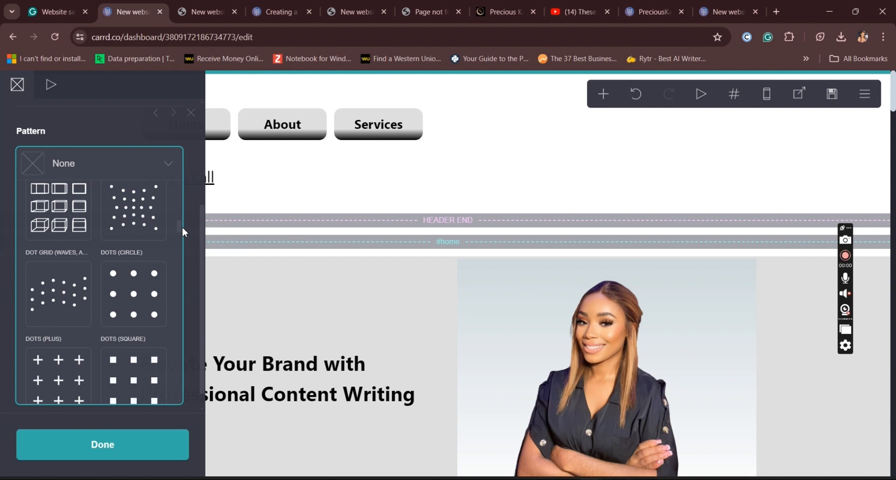
{"action": "left_click_drag", "start_coordinate": [178, 228], "coordinate": [180, 263]}
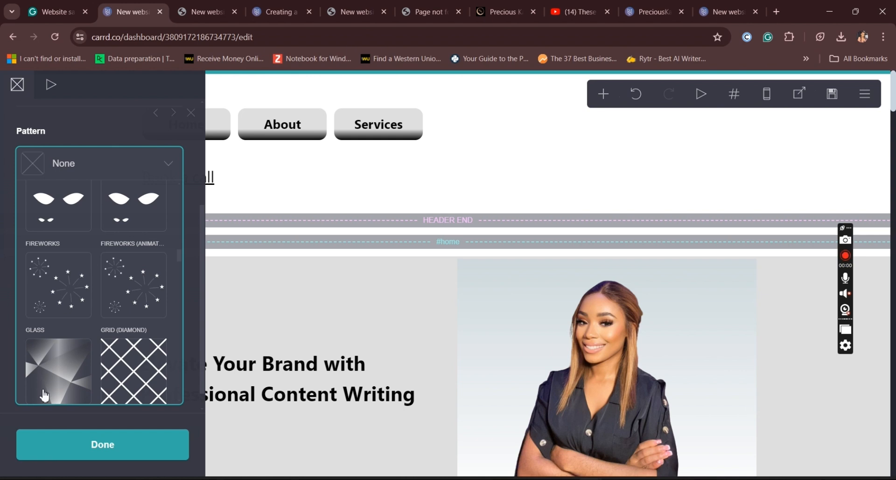
{"action": "left_click", "coordinate": [69, 217]}
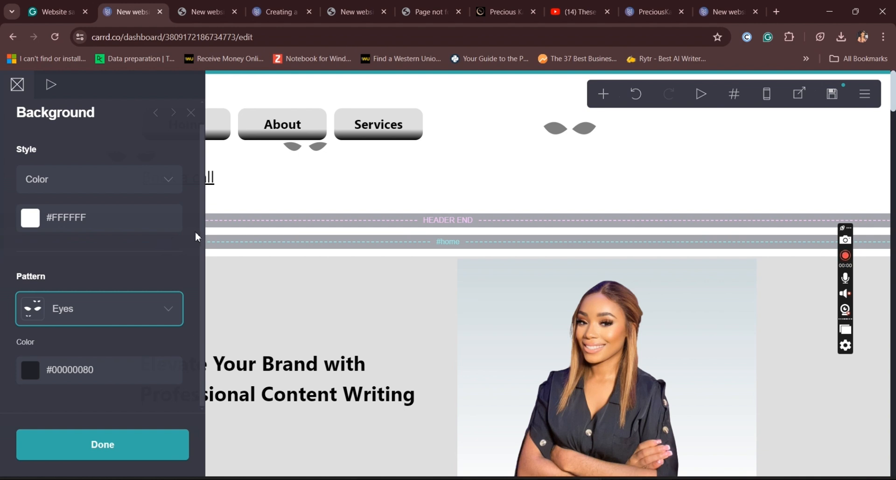
Change the page background pattern to Glass and close the background settings
{"action": "left_click", "coordinate": [163, 308]}
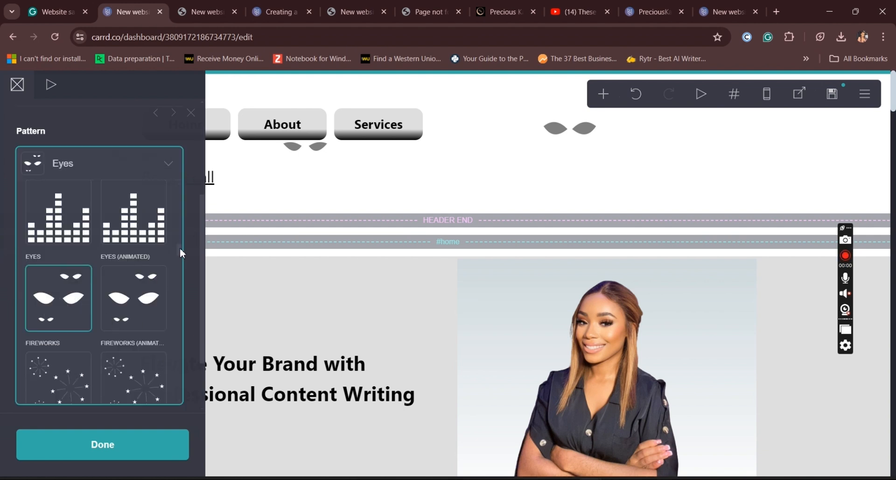
{"action": "scroll", "coordinate": [180, 254], "scroll_direction": "down", "scroll_amount": 3}
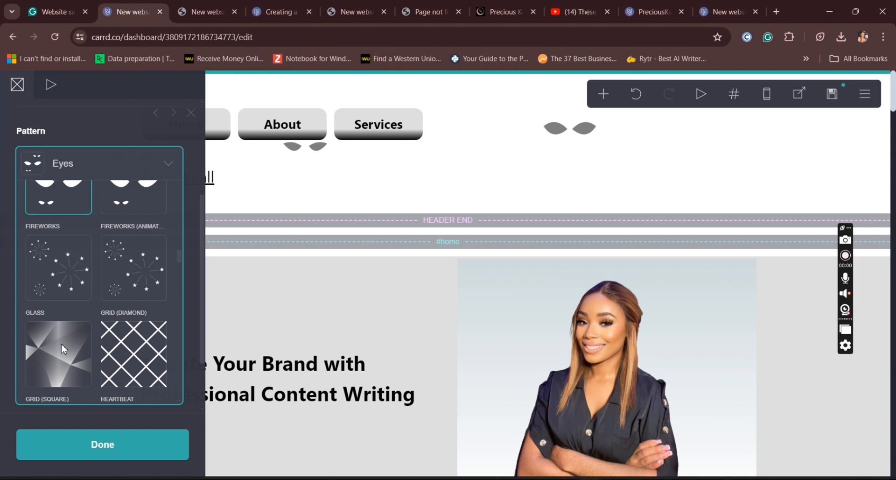
{"action": "left_click", "coordinate": [64, 349]}
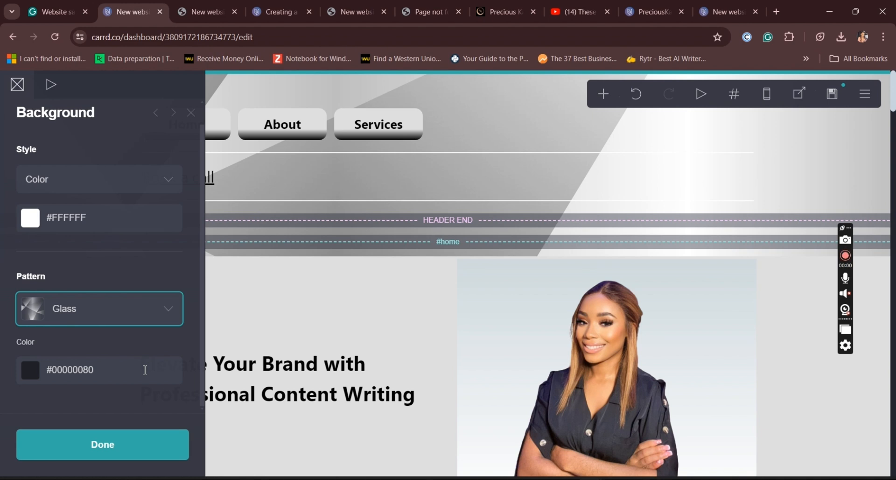
{"action": "left_click", "coordinate": [130, 436]}
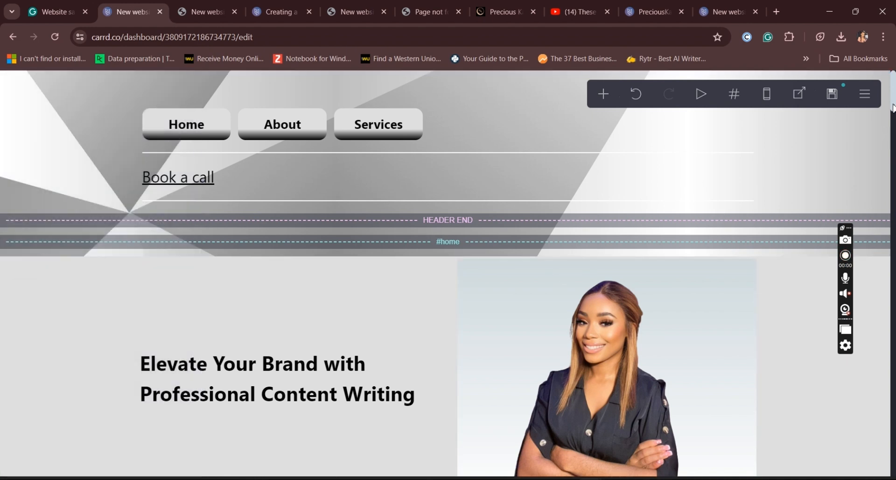
Examine how the Glass background looks behind the page's sections and return to the header
{"action": "scroll", "coordinate": [886, 135], "scroll_direction": "down", "scroll_amount": 6}
{"action": "scroll", "coordinate": [448, 276], "scroll_direction": "down", "scroll_amount": 4}
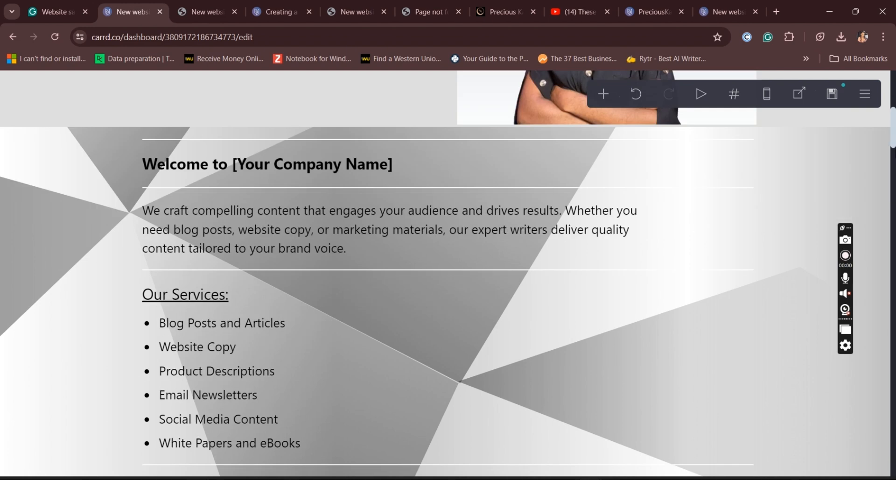
{"action": "scroll", "coordinate": [447, 275], "scroll_direction": "up", "scroll_amount": 2}
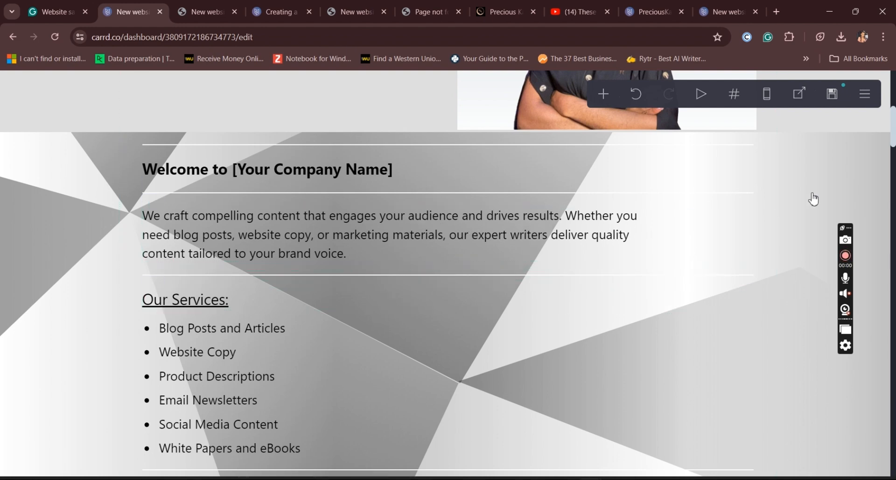
{"action": "left_click_drag", "start_coordinate": [893, 132], "coordinate": [894, 321]}
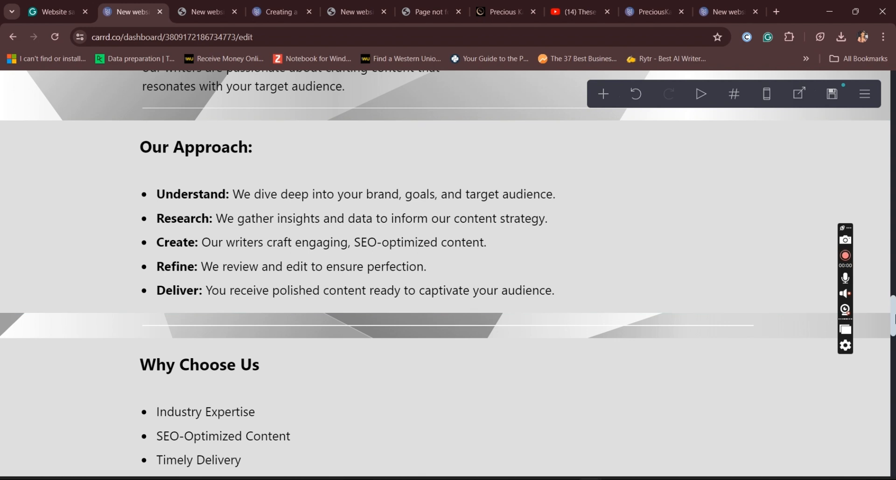
{"action": "left_click_drag", "start_coordinate": [894, 321], "coordinate": [893, 86]}
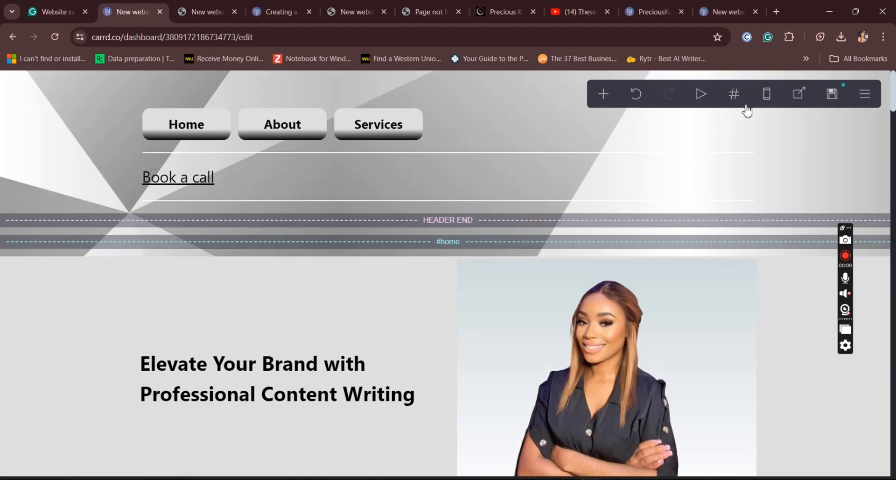
Change the page background pattern to Fireworks (Animated)
{"action": "left_click", "coordinate": [54, 155]}
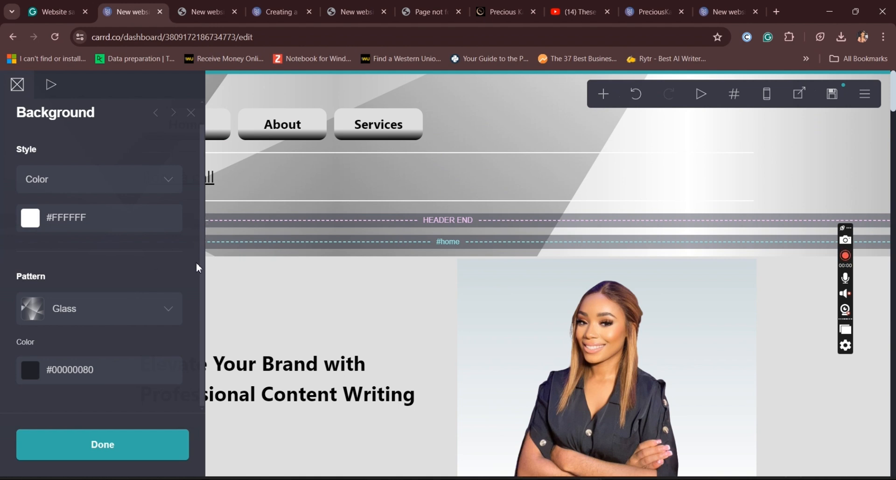
{"action": "scroll", "coordinate": [205, 285], "scroll_direction": "up", "scroll_amount": 1}
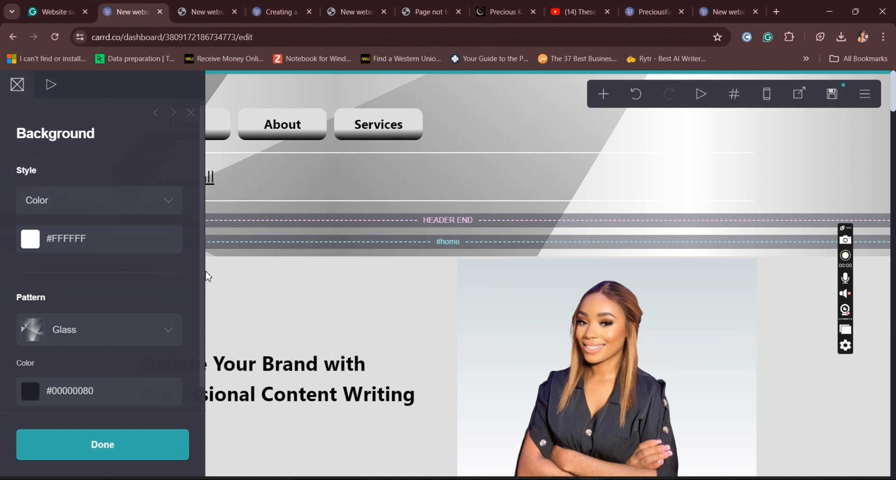
{"action": "scroll", "coordinate": [200, 316], "scroll_direction": "down", "scroll_amount": 1}
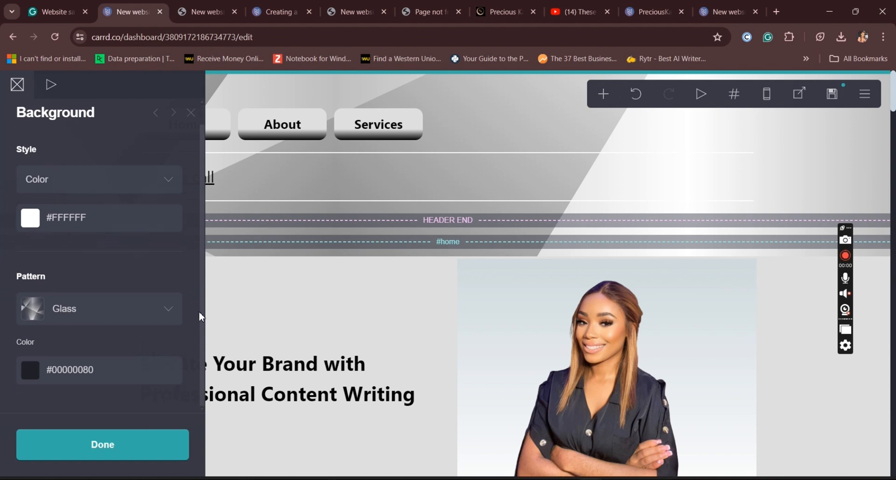
{"action": "left_click", "coordinate": [164, 315]}
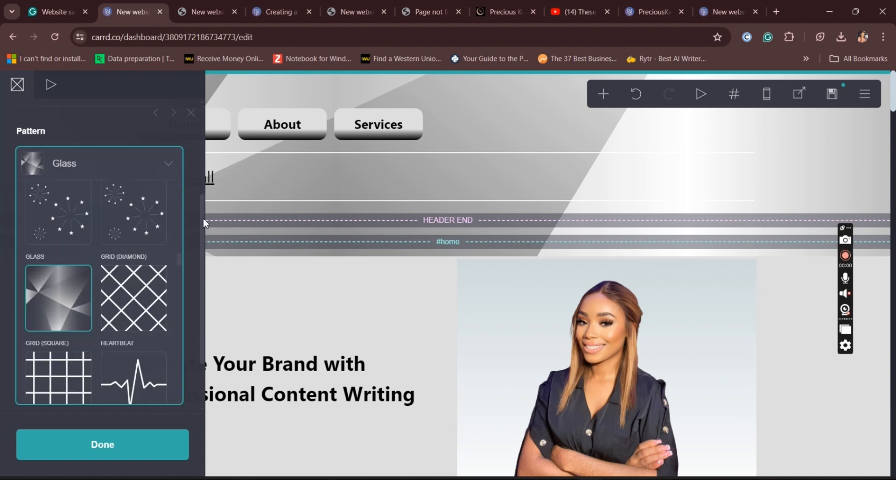
{"action": "left_click", "coordinate": [158, 218]}
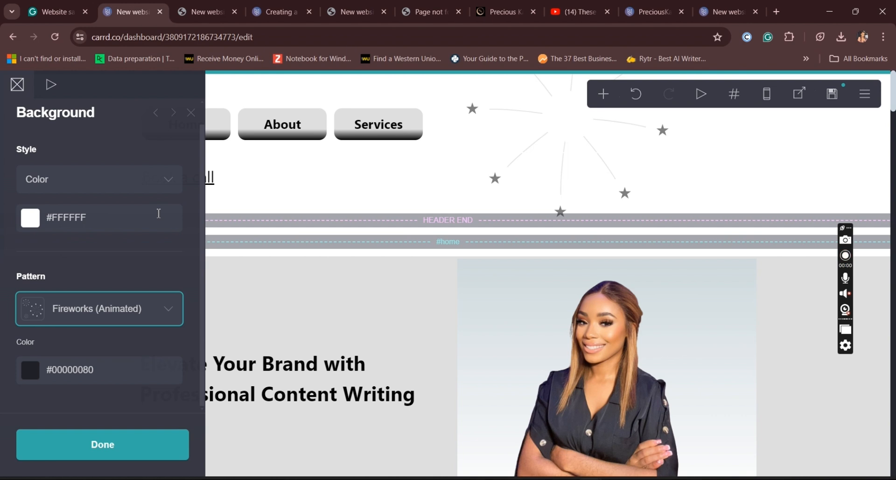
Change the page background pattern to Puzzle (Animated)
{"action": "left_click", "coordinate": [178, 301]}
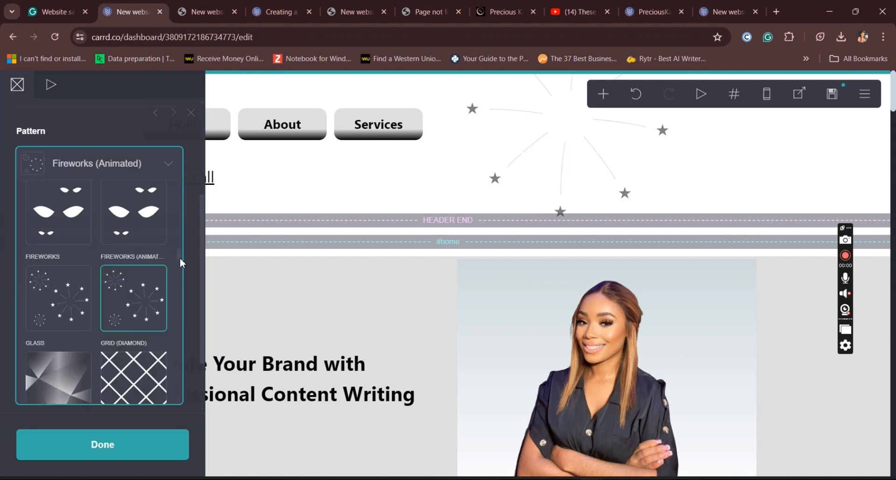
{"action": "left_click_drag", "start_coordinate": [180, 260], "coordinate": [180, 348]}
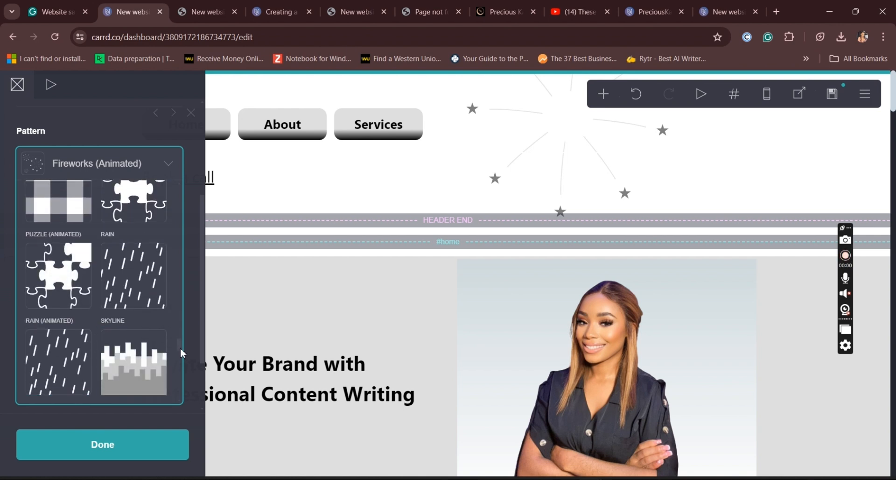
{"action": "left_click", "coordinate": [75, 290]}
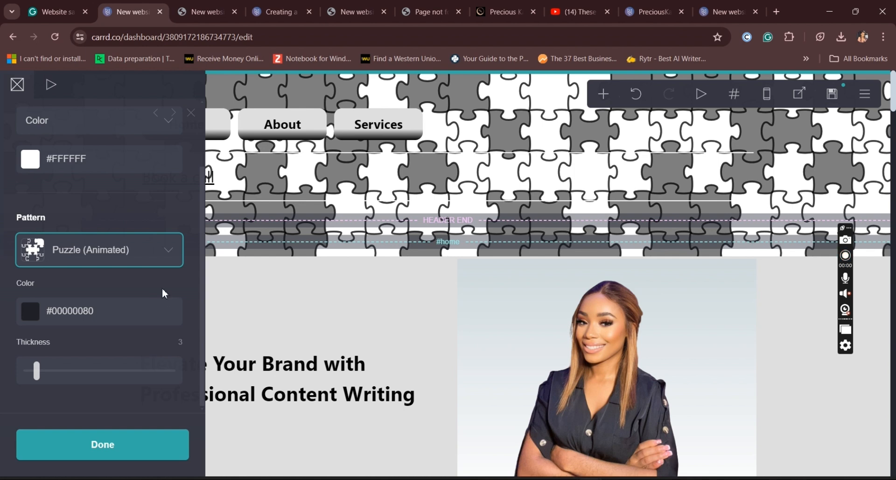
Change the page background pattern to Squares, close the background settings and dismiss the battery alerts
{"action": "left_click", "coordinate": [161, 258]}
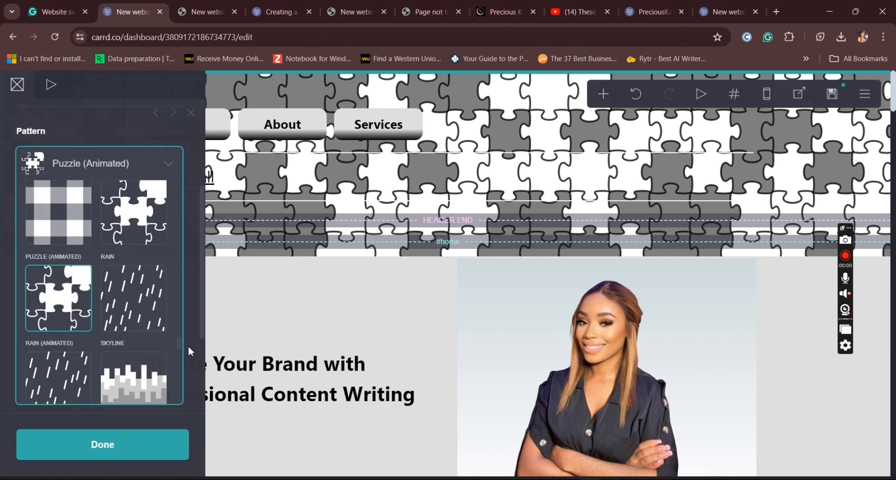
{"action": "left_click_drag", "start_coordinate": [180, 340], "coordinate": [180, 362]}
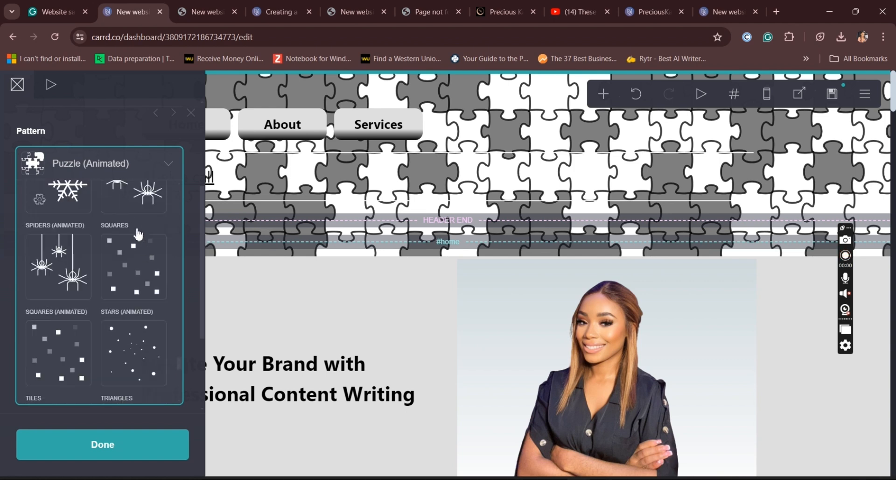
{"action": "left_click", "coordinate": [134, 272]}
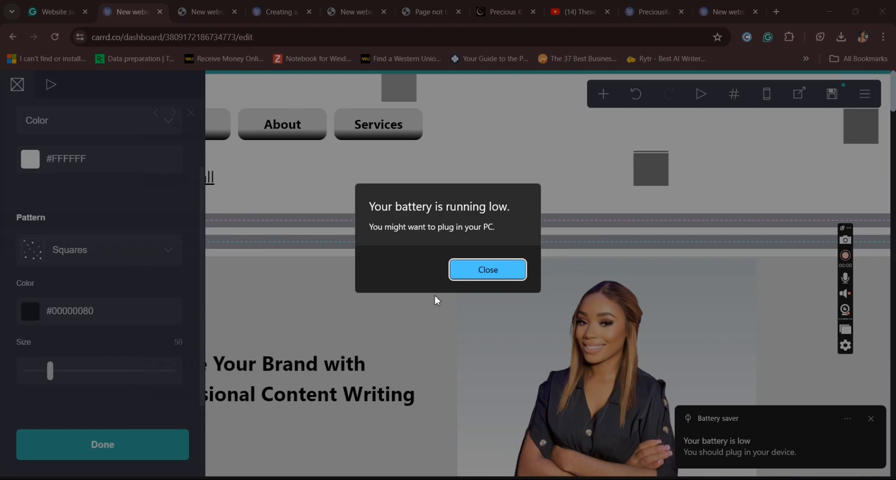
{"action": "left_click", "coordinate": [490, 273]}
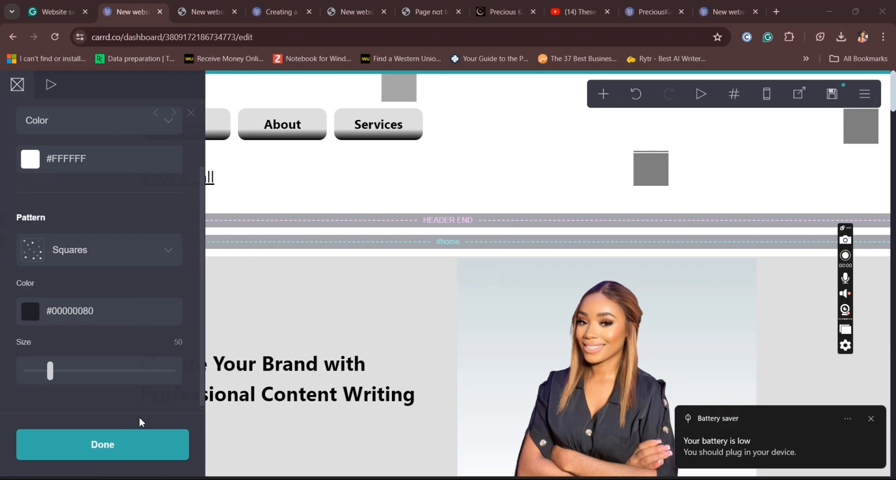
{"action": "left_click", "coordinate": [144, 449]}
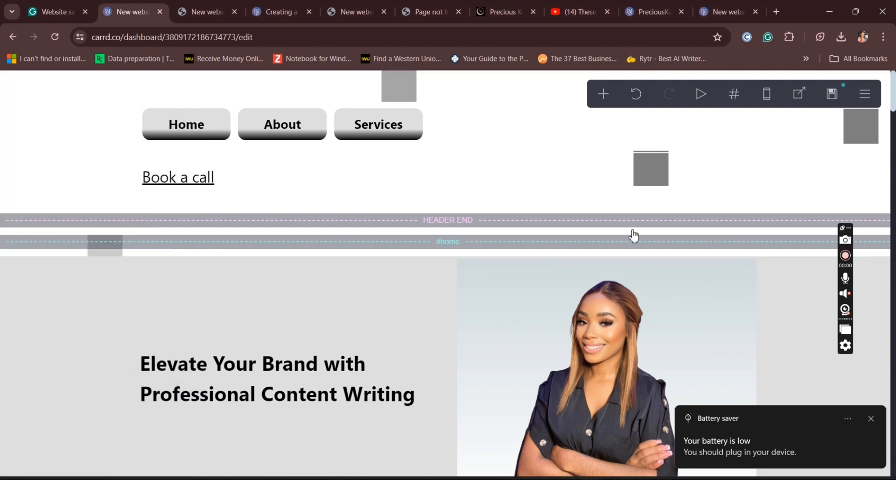
{"action": "left_click", "coordinate": [869, 420]}
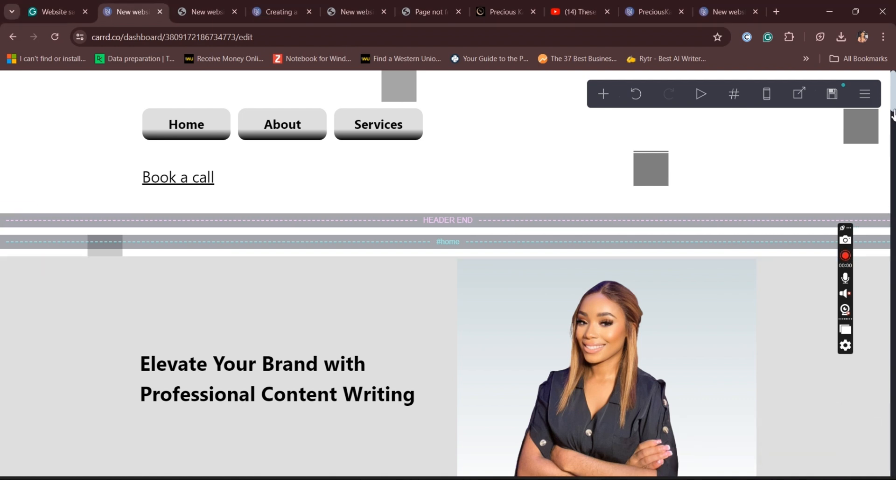
Examine how the Squares background looks behind the page's sections and return to the header
{"action": "scroll", "coordinate": [892, 107], "scroll_direction": "down", "scroll_amount": 7}
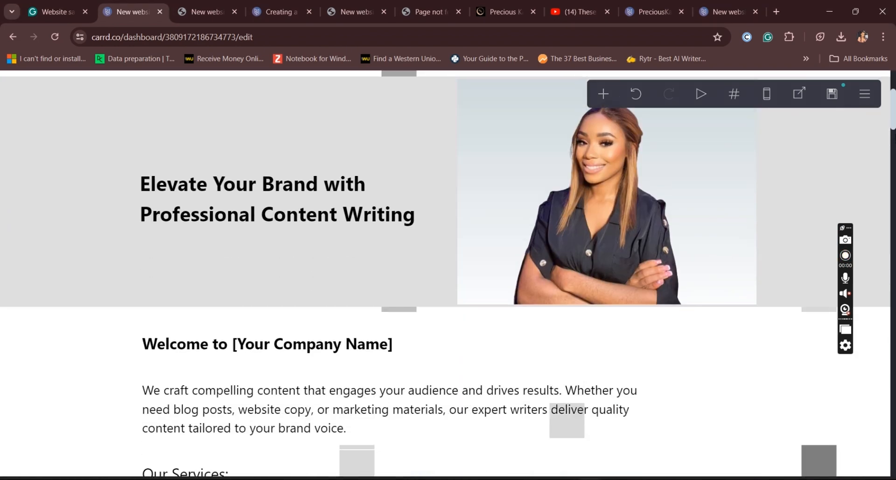
{"action": "scroll", "coordinate": [893, 106], "scroll_direction": "down", "scroll_amount": 12}
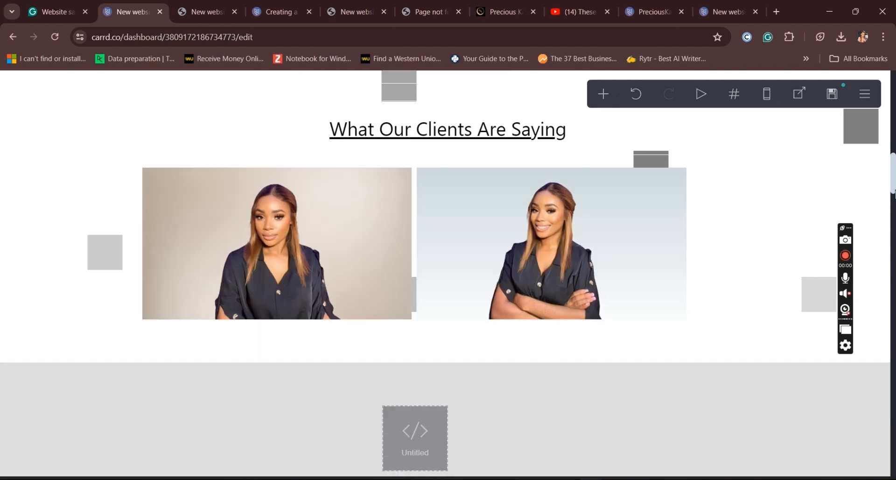
{"action": "scroll", "coordinate": [445, 274], "scroll_direction": "down", "scroll_amount": 10}
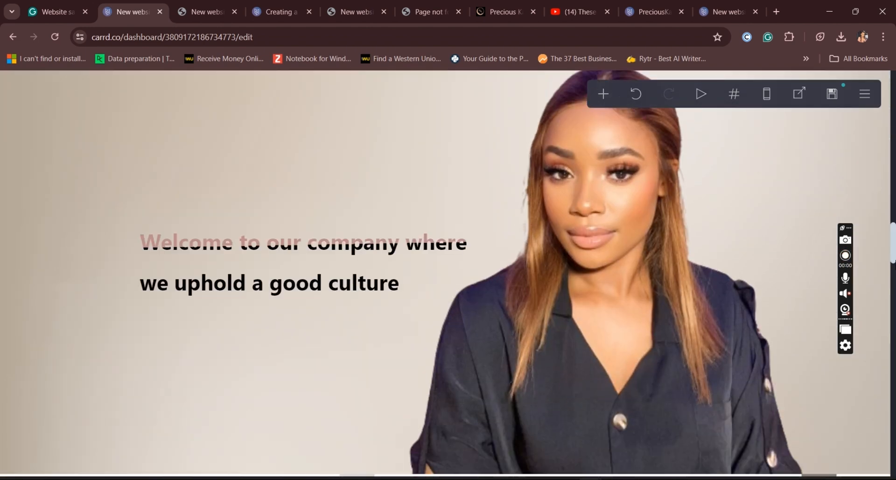
{"action": "left_click_drag", "start_coordinate": [894, 244], "coordinate": [894, 88]}
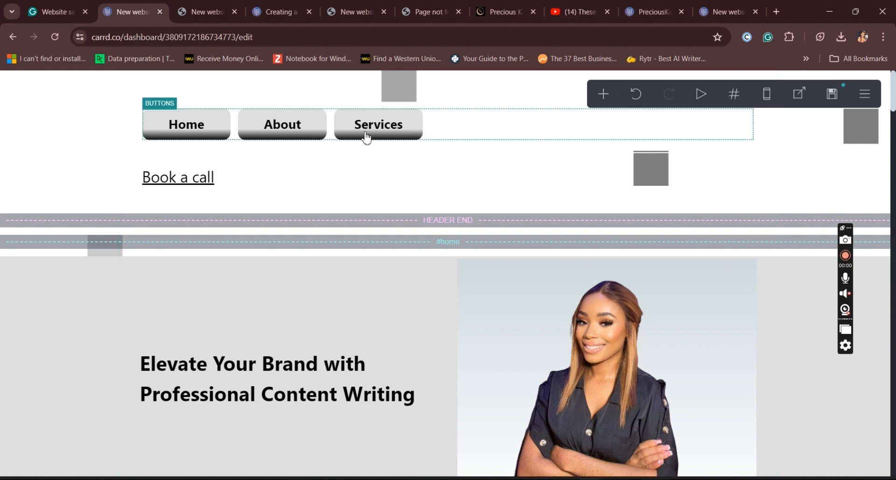
Switch to the published site and check that the About button opens the About section
{"action": "left_click", "coordinate": [211, 6]}
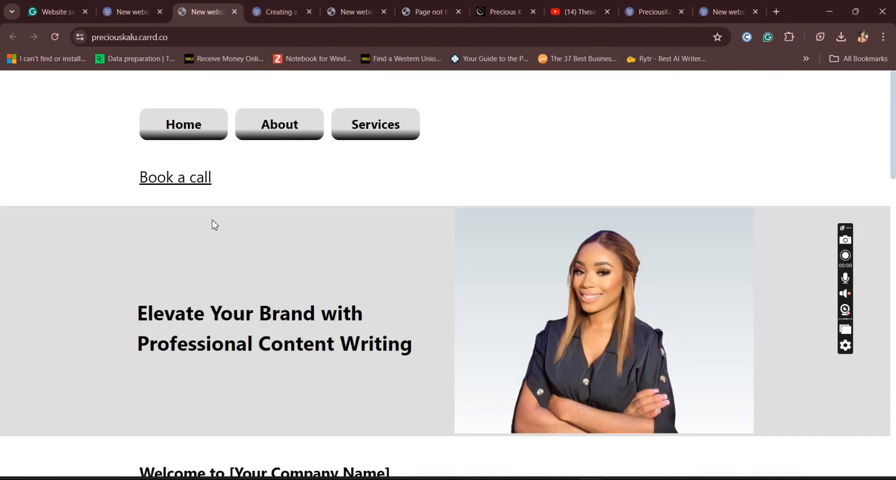
{"action": "left_click", "coordinate": [290, 134]}
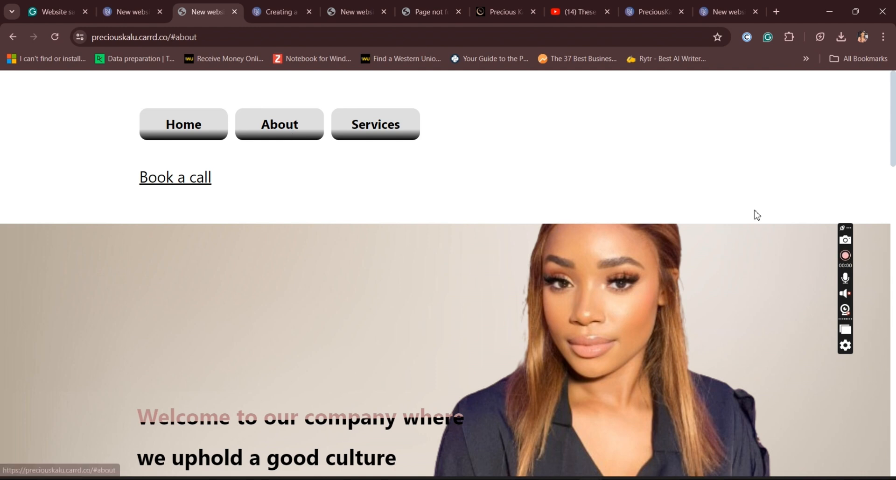
{"action": "left_click_drag", "start_coordinate": [894, 146], "coordinate": [891, 117]}
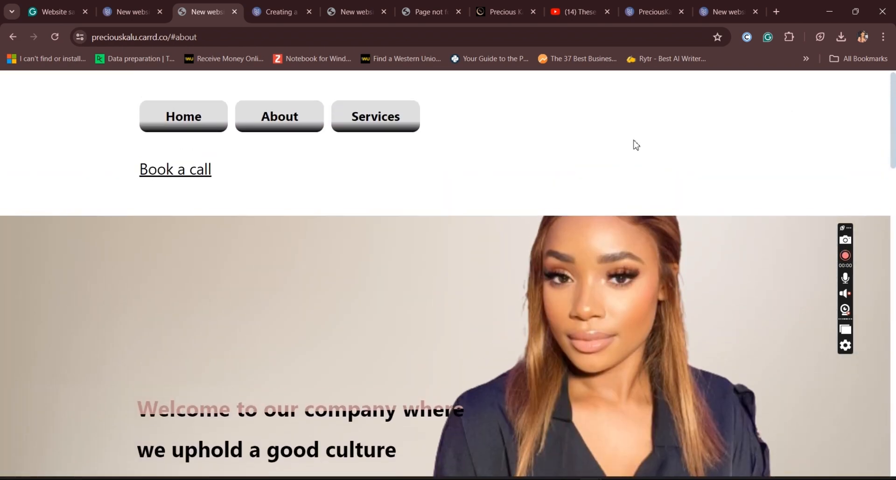
Check the published Services section and its Blog Posts page, and go back to Services
{"action": "left_click", "coordinate": [413, 126]}
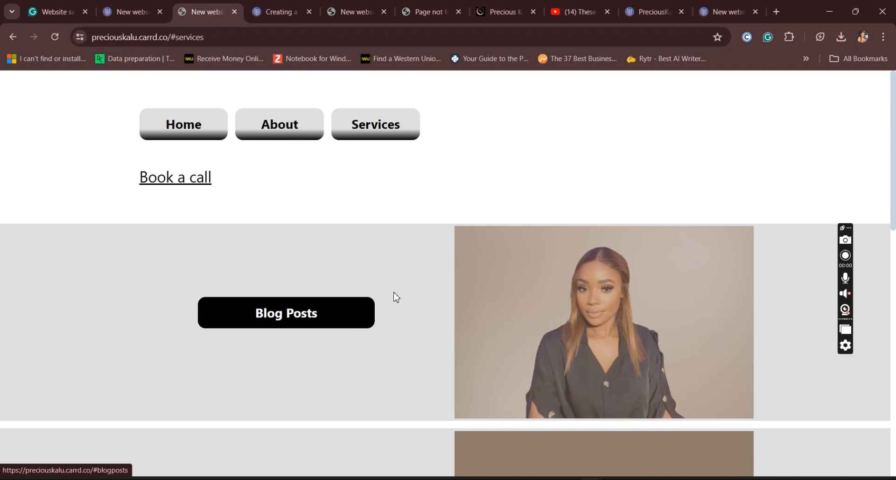
{"action": "left_click", "coordinate": [314, 322]}
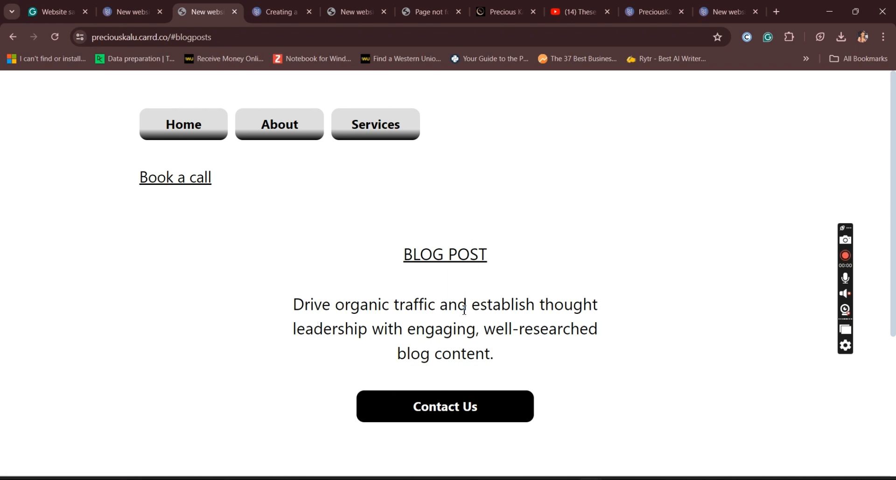
{"action": "left_click_drag", "start_coordinate": [893, 191], "coordinate": [893, 338]}
{"action": "left_click_drag", "start_coordinate": [894, 282], "coordinate": [893, 145]}
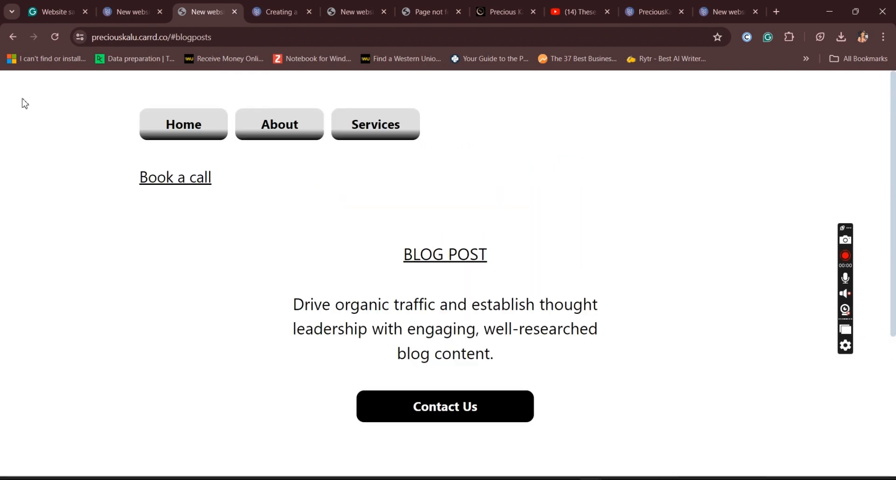
{"action": "left_click", "coordinate": [14, 37]}
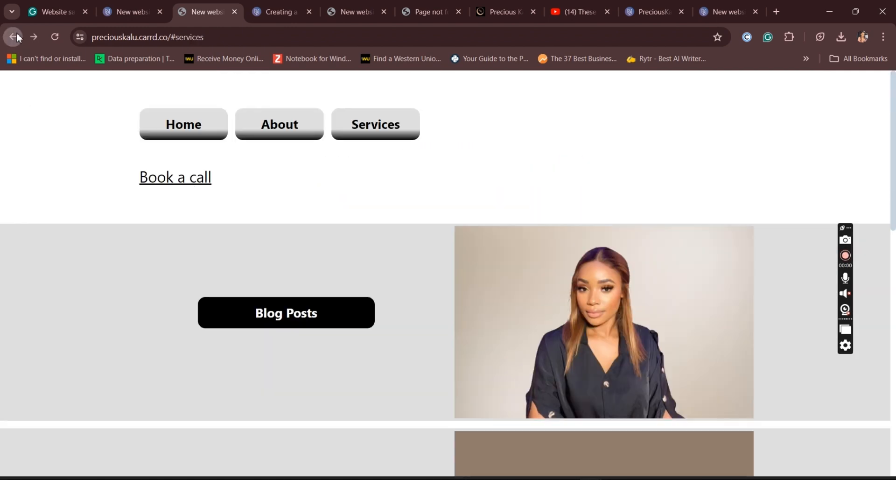
Review the published Home section, enlarge and close the second client photo, and return to the header
{"action": "left_click", "coordinate": [192, 133]}
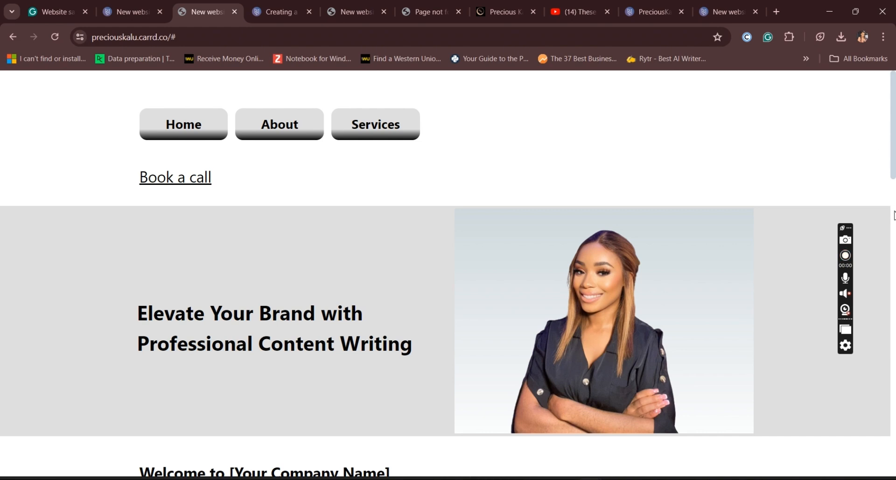
{"action": "left_click_drag", "start_coordinate": [894, 99], "coordinate": [894, 219]}
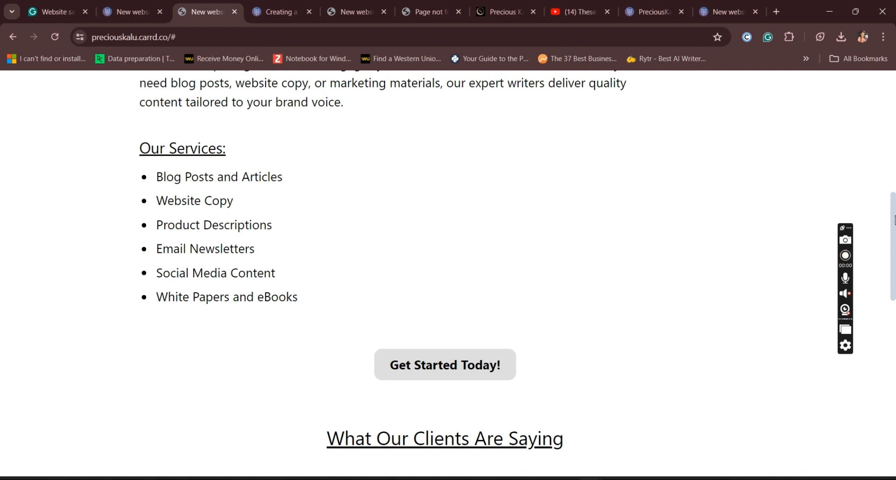
{"action": "left_click_drag", "start_coordinate": [894, 223], "coordinate": [894, 244]}
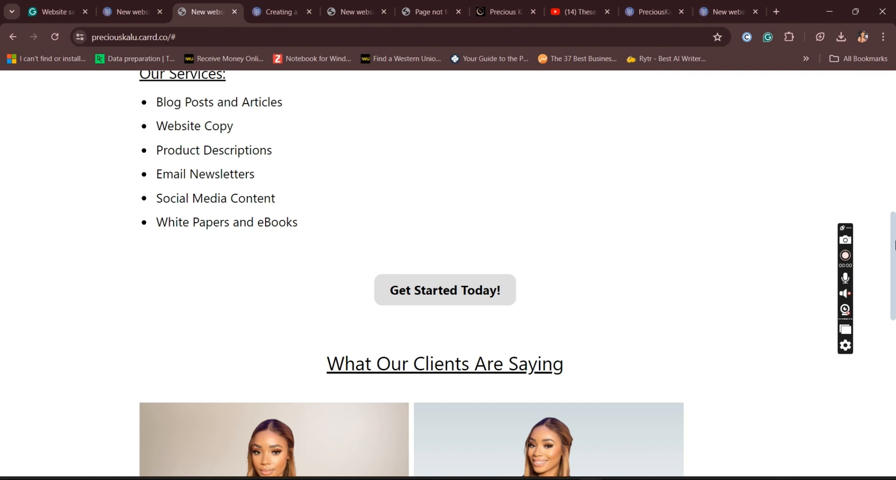
{"action": "scroll", "coordinate": [604, 240], "scroll_direction": "down", "scroll_amount": 5}
{"action": "left_click", "coordinate": [604, 240]}
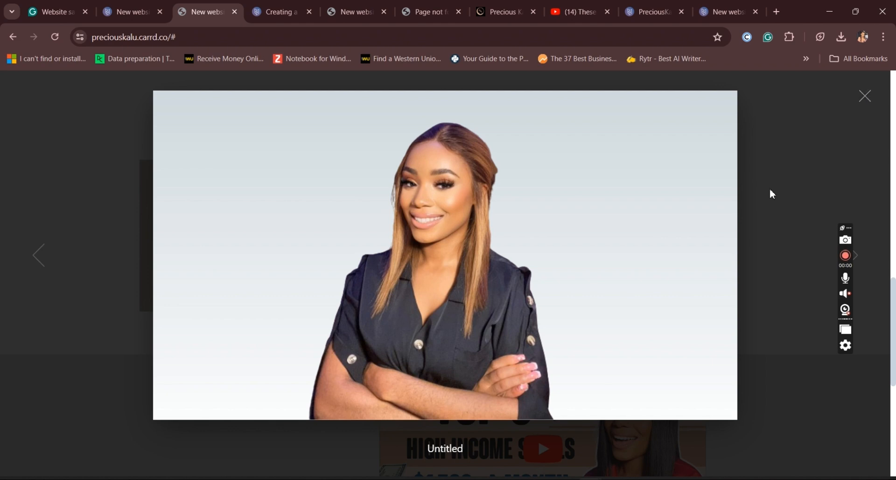
{"action": "left_click", "coordinate": [865, 95]}
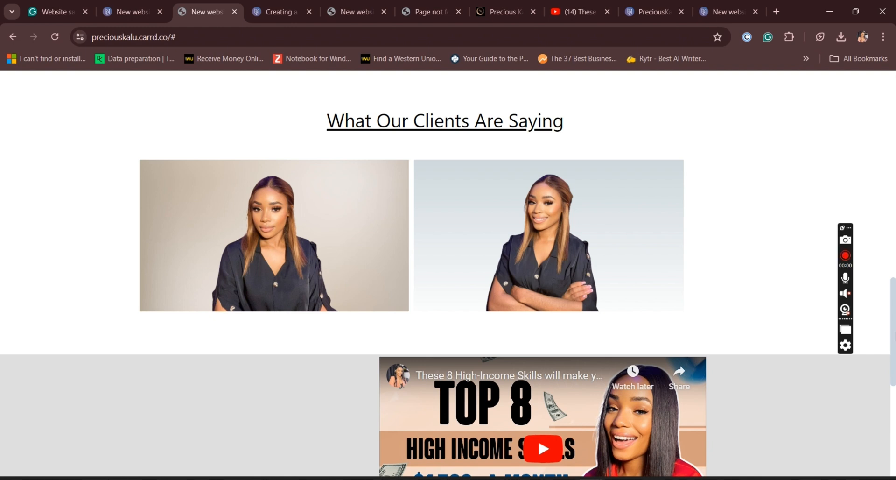
{"action": "left_click_drag", "start_coordinate": [894, 335], "coordinate": [895, 108]}
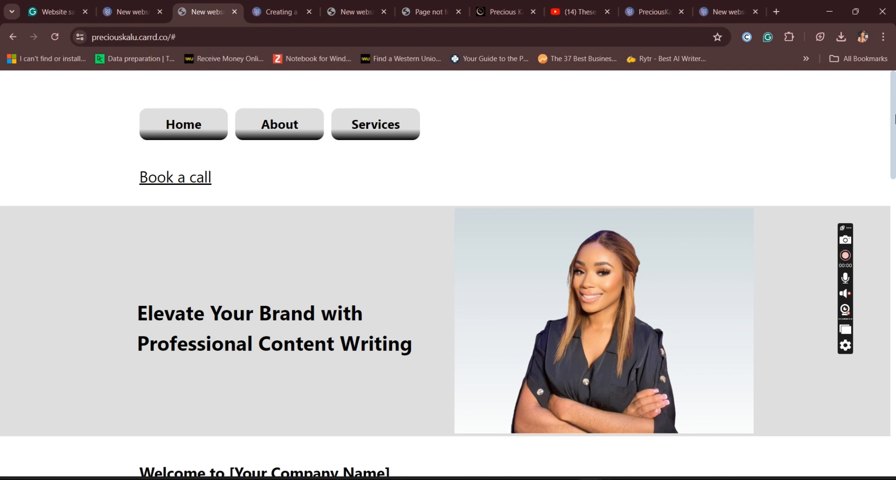
Look over the Home section from the headline to the client photos once more
{"action": "scroll", "coordinate": [894, 135], "scroll_direction": "down", "scroll_amount": 1}
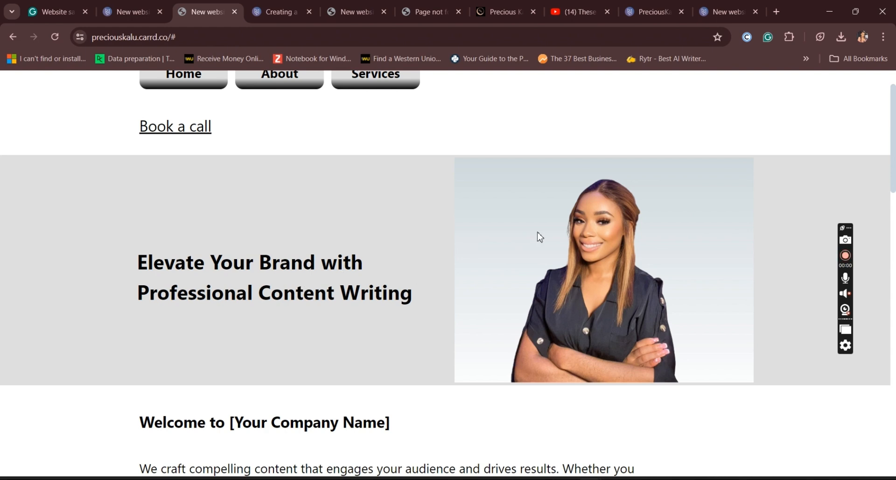
{"action": "scroll", "coordinate": [894, 158], "scroll_direction": "down", "scroll_amount": 2}
{"action": "scroll", "coordinate": [893, 158], "scroll_direction": "down", "scroll_amount": 15}
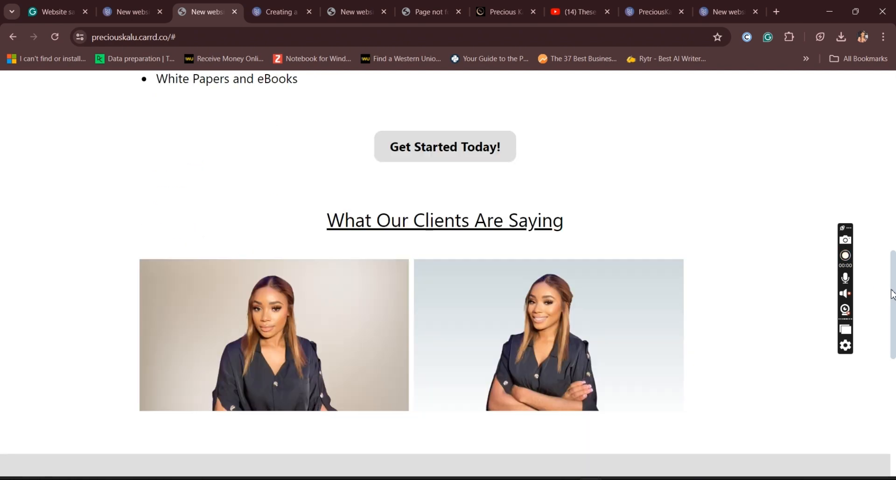
{"action": "scroll", "coordinate": [882, 201], "scroll_direction": "up", "scroll_amount": 10}
{"action": "scroll", "coordinate": [882, 201], "scroll_direction": "up", "scroll_amount": 8}
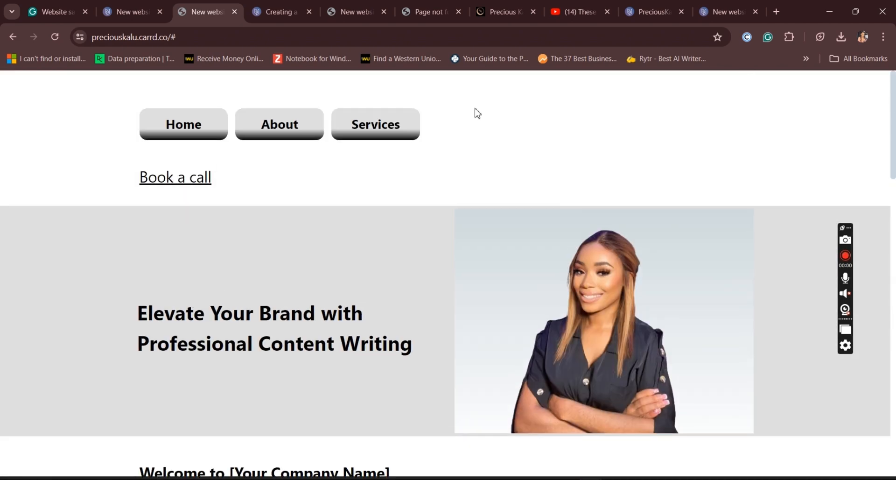
Recheck the navigation by opening the About section and returning to Home
{"action": "left_click", "coordinate": [285, 125]}
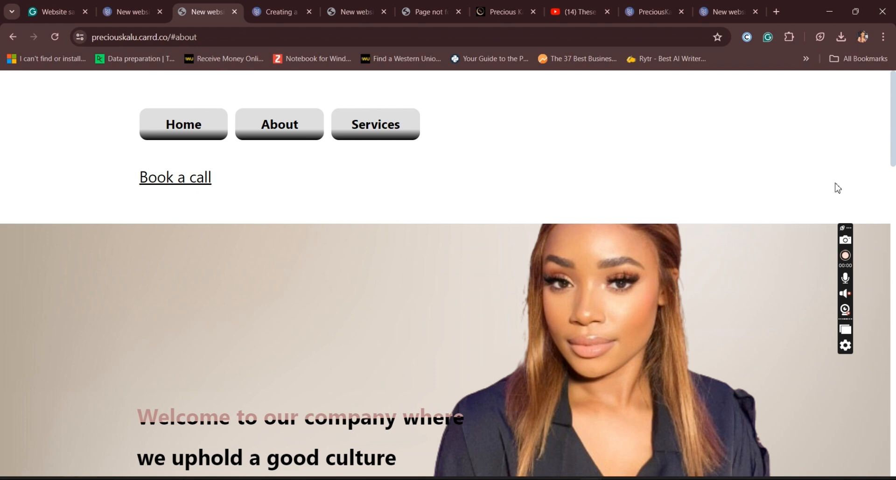
{"action": "mouse_move", "coordinate": [894, 150]}
{"action": "left_mouse_down"}
{"action": "mouse_move", "coordinate": [893, 242]}
{"action": "mouse_move", "coordinate": [893, 137]}
{"action": "left_mouse_up"}
{"action": "left_click", "coordinate": [208, 136]}
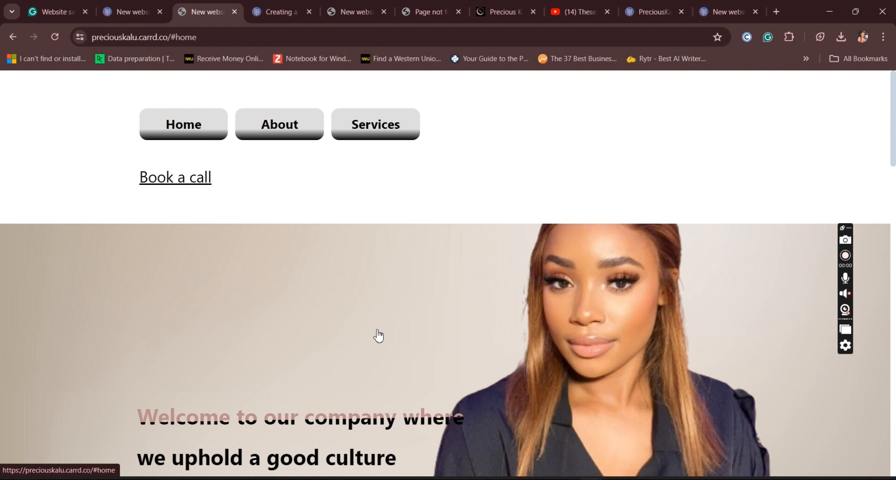